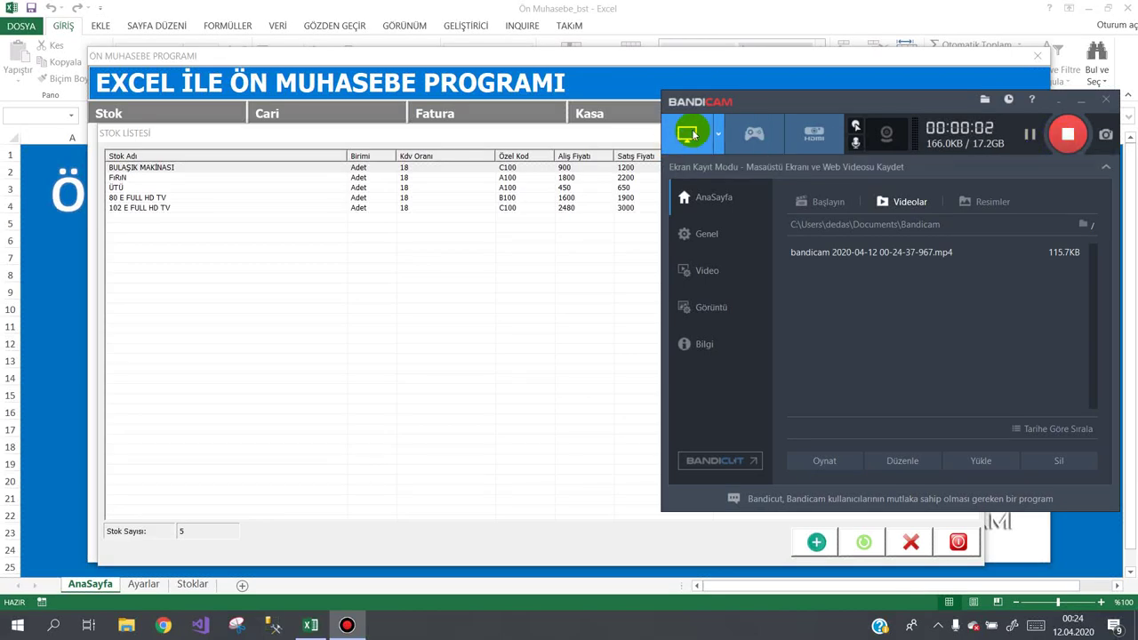
# Step: Reposition the running STOK LİSTESİ form and then close it
pyautogui.click(487, 228)
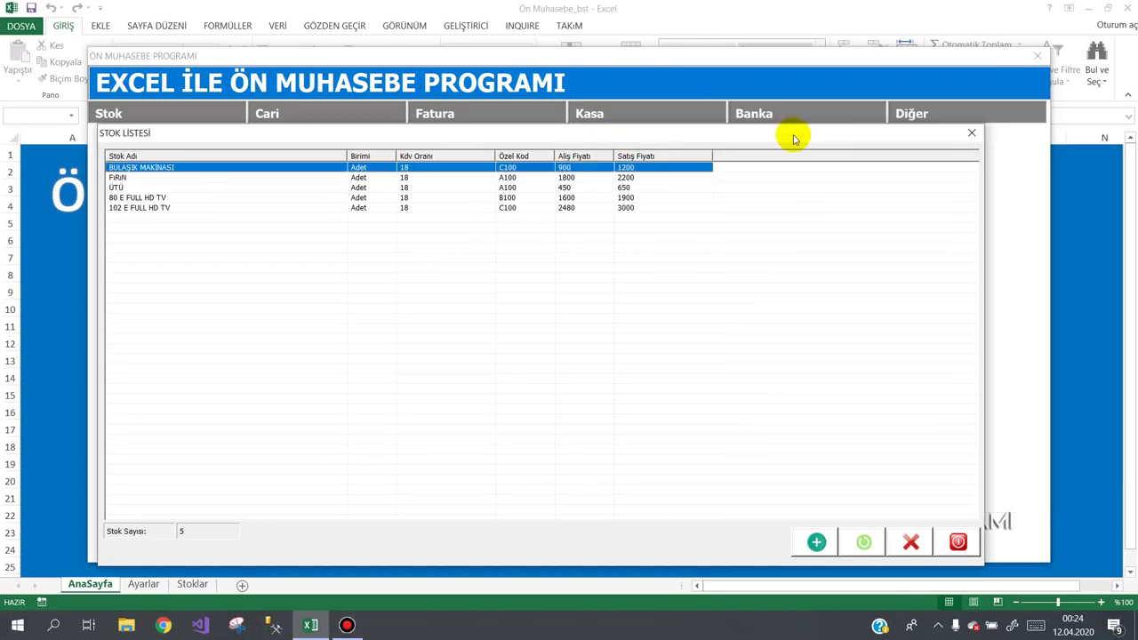
pyautogui.moveTo(791, 135); pyautogui.dragTo(792, 106)
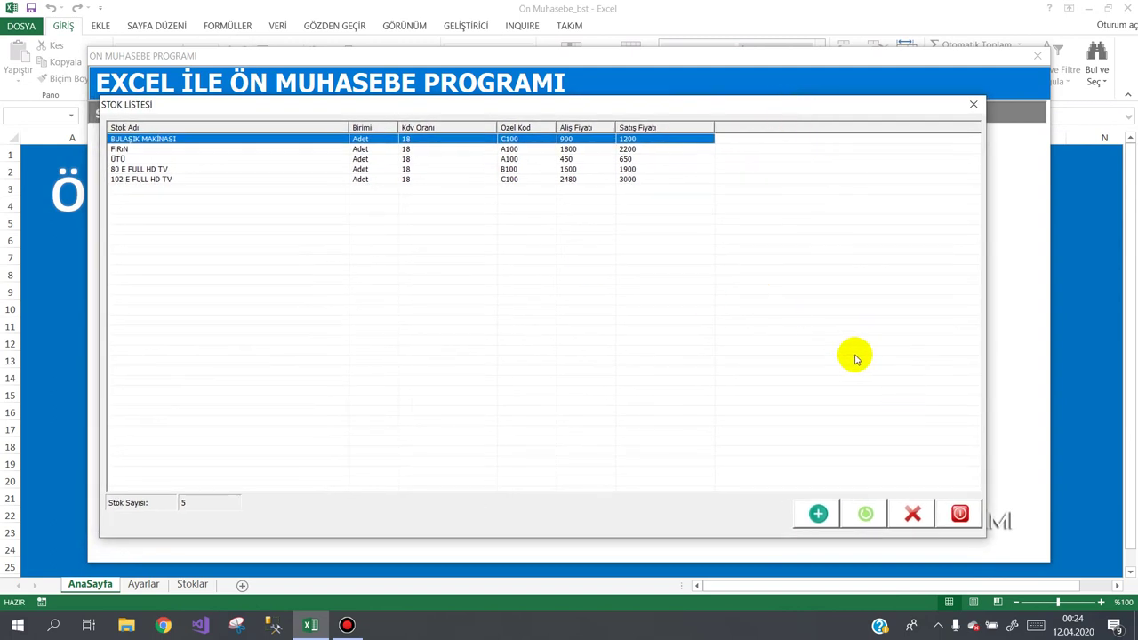
pyautogui.moveTo(712, 104); pyautogui.dragTo(752, 115)
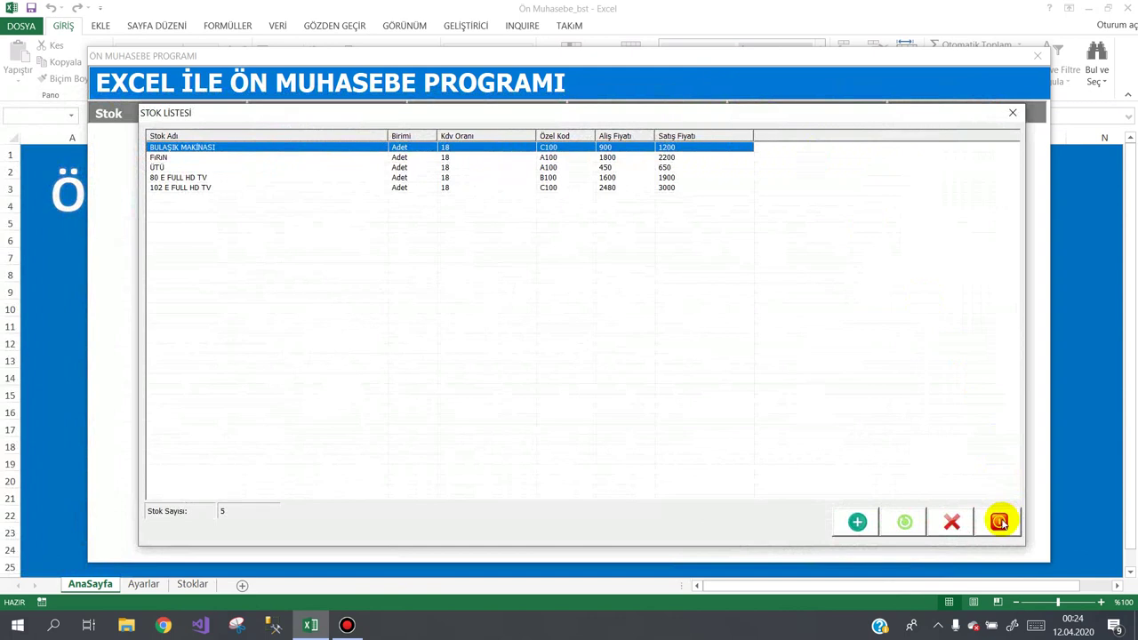
pyautogui.click(999, 522)
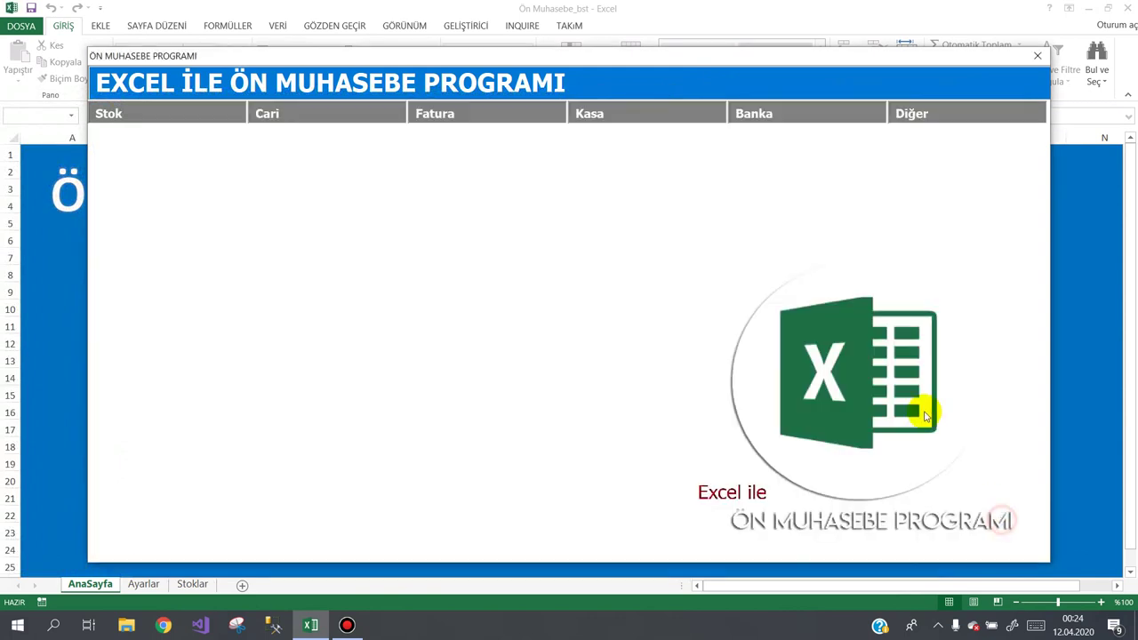
# Step: Close the main accounting window and launch the Visual Basic editor from the GELİŞTİRİCİ tab
pyautogui.click(1010, 112)
pyautogui.click(969, 322)
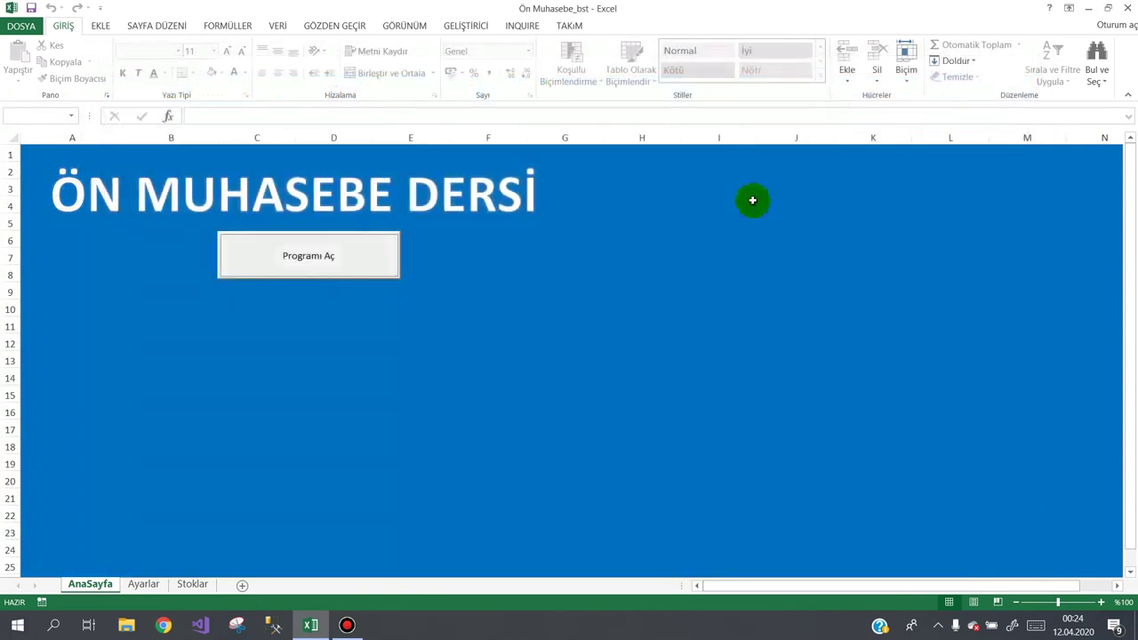
pyautogui.click(457, 27)
pyautogui.click(16, 71)
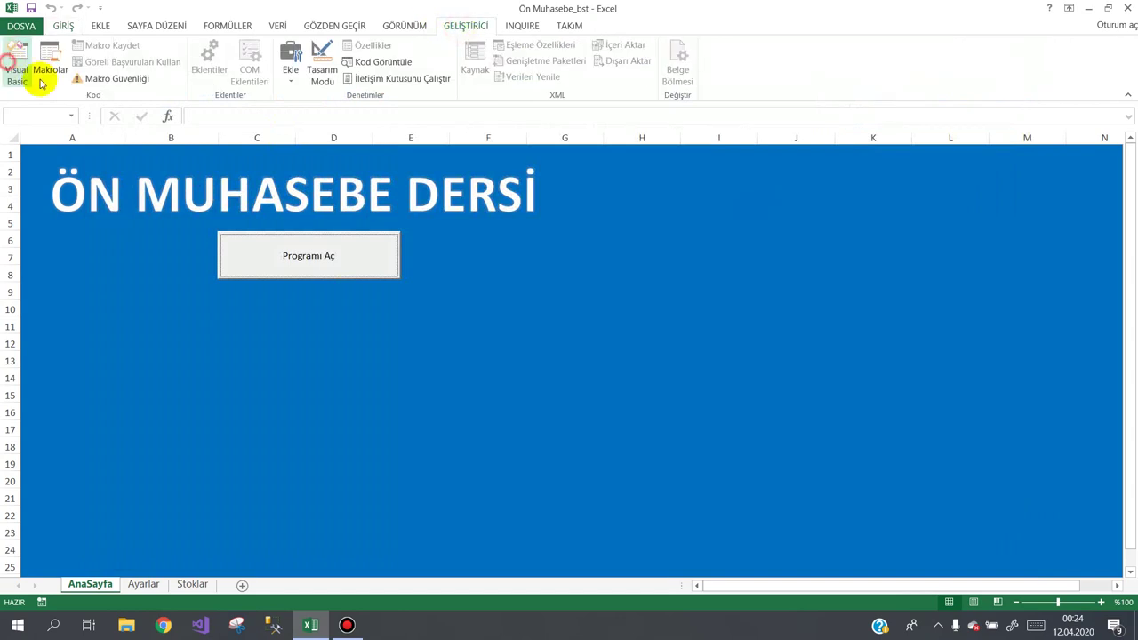
# Step: In frmStokListesi, shift the four buttons left and narrow lstStoklar and the form
pyautogui.doubleClick(89, 222)
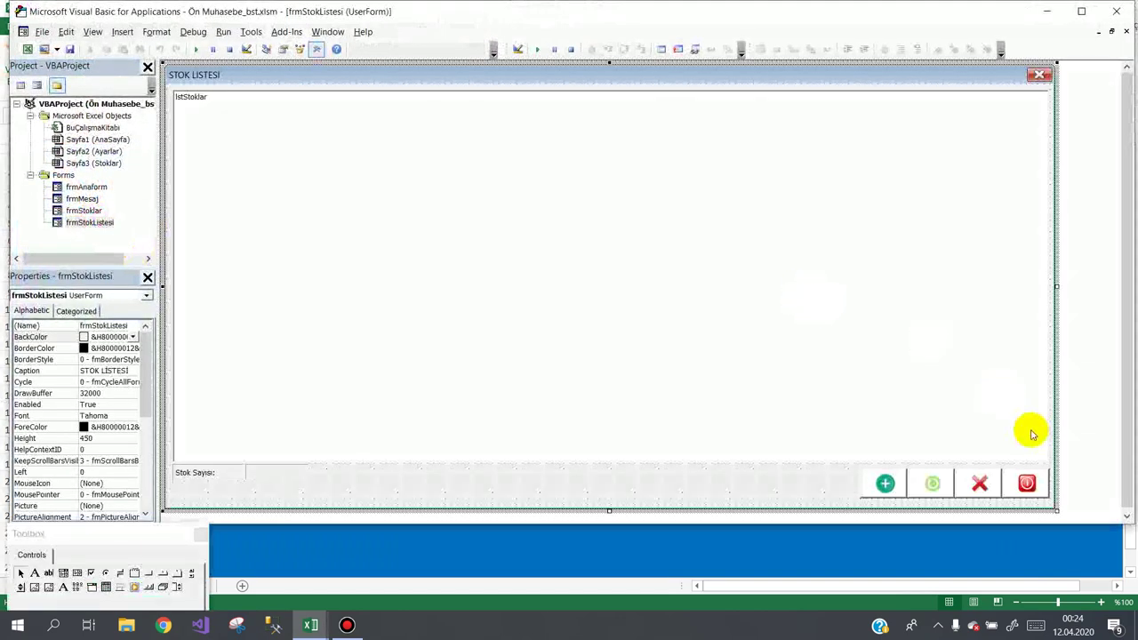
pyautogui.moveTo(823, 490)
pyautogui.mouseDown()
pyautogui.moveTo(1080, 498)
pyautogui.moveTo(735, 489)
pyautogui.mouseUp()
pyautogui.click(952, 412)
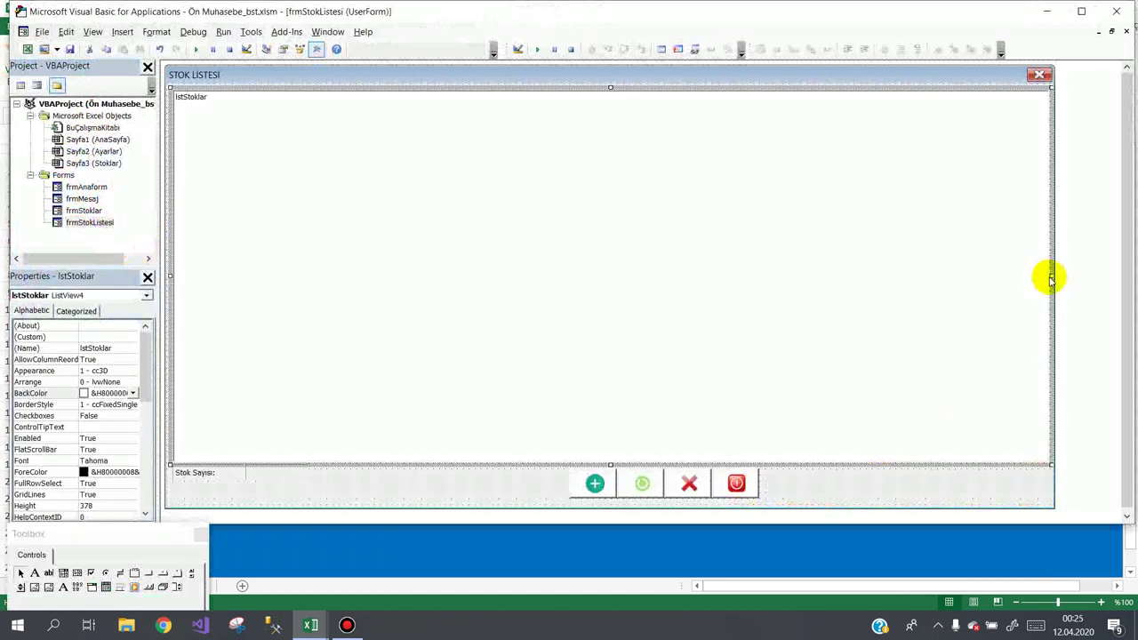
pyautogui.moveTo(1052, 276); pyautogui.dragTo(758, 302)
pyautogui.click(903, 305)
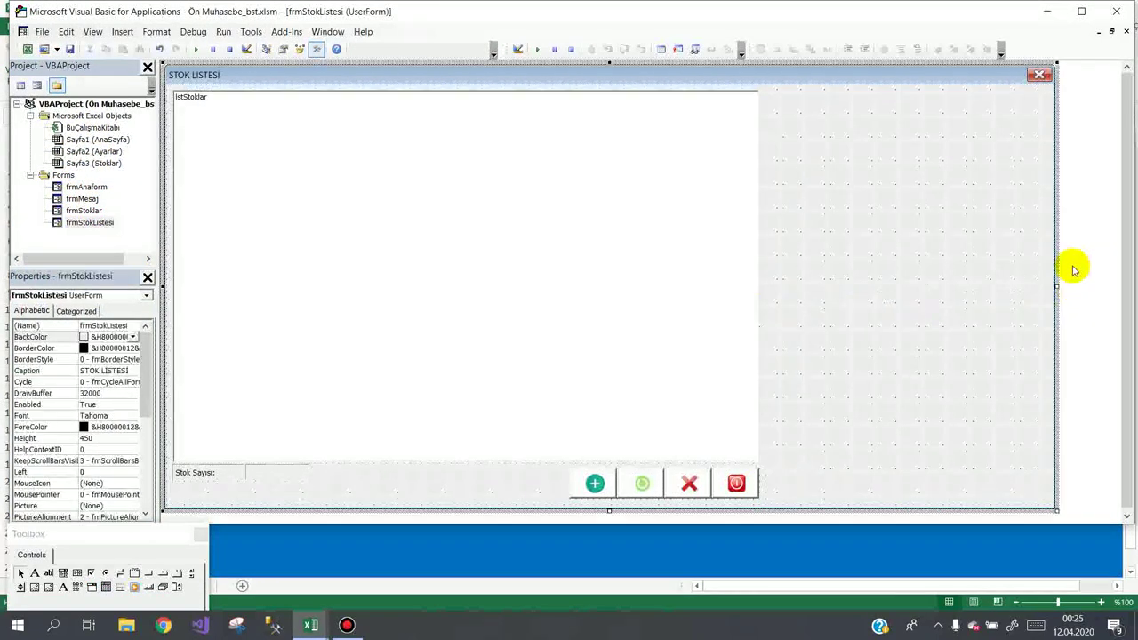
pyautogui.moveTo(1055, 286); pyautogui.dragTo(770, 316)
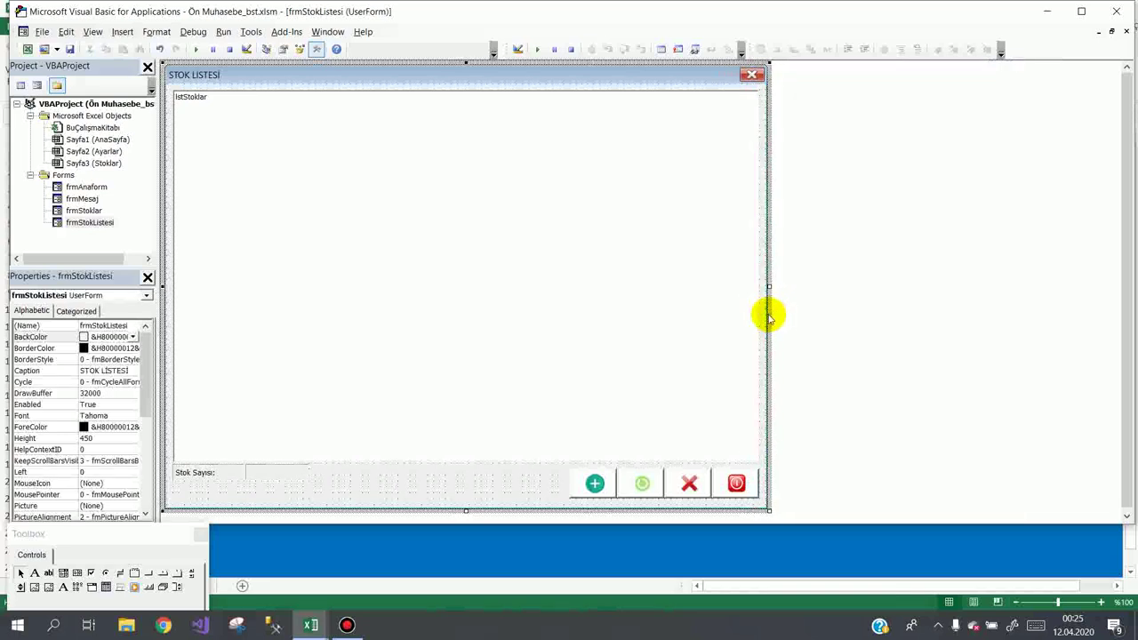
# Step: Preview the resized form, then open lstStoklar's (Custom) property pages
pyautogui.click(197, 49)
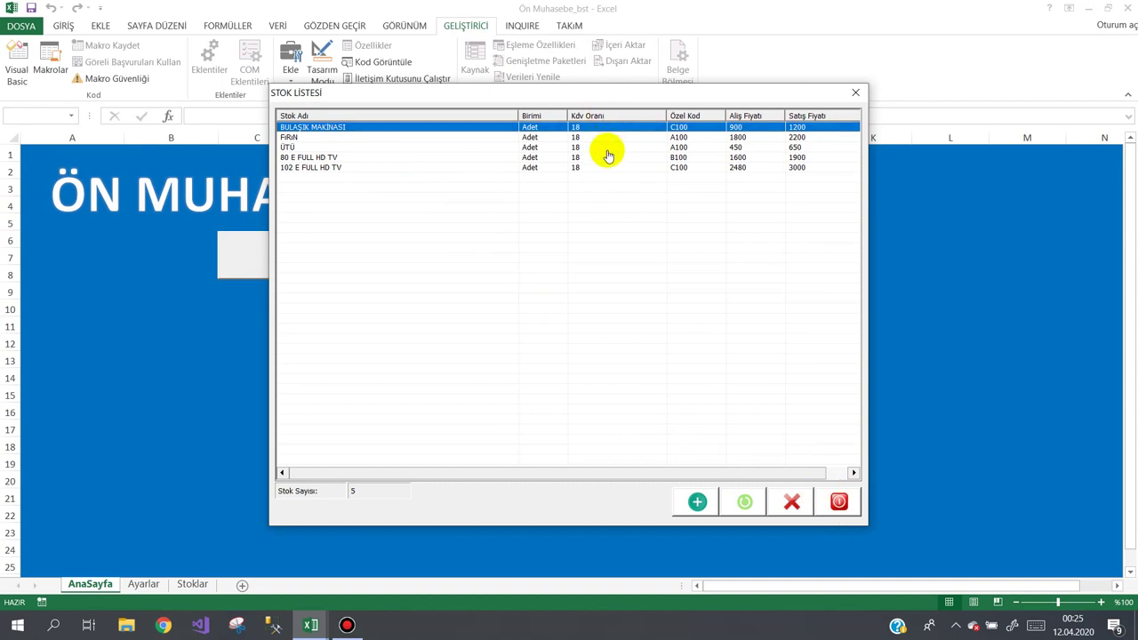
pyautogui.click(838, 503)
pyautogui.click(338, 197)
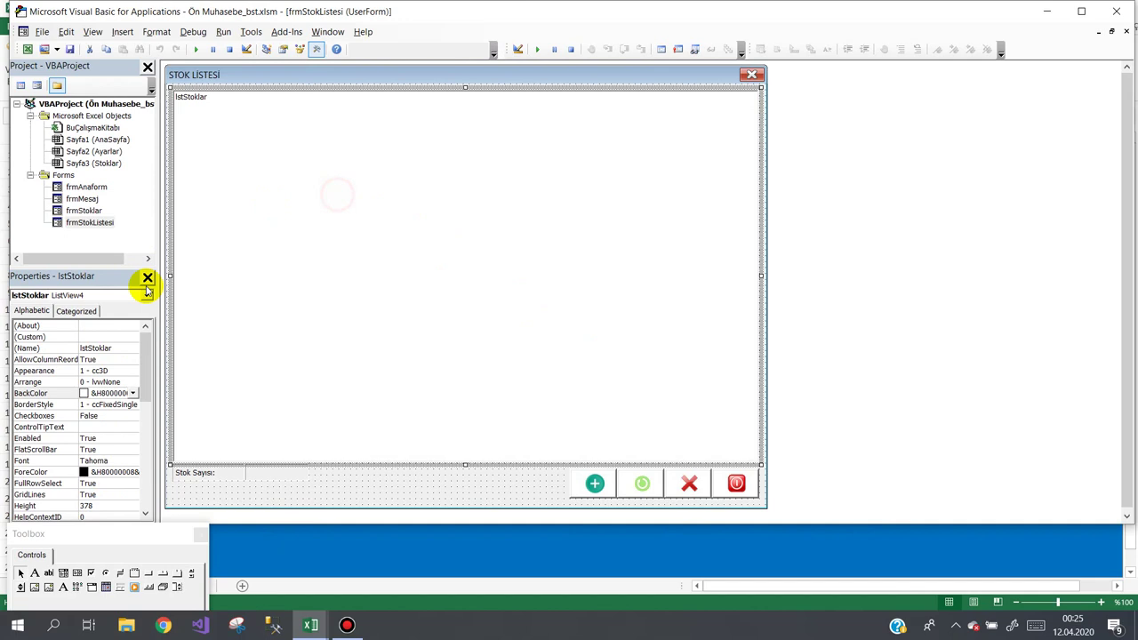
pyautogui.click(133, 335)
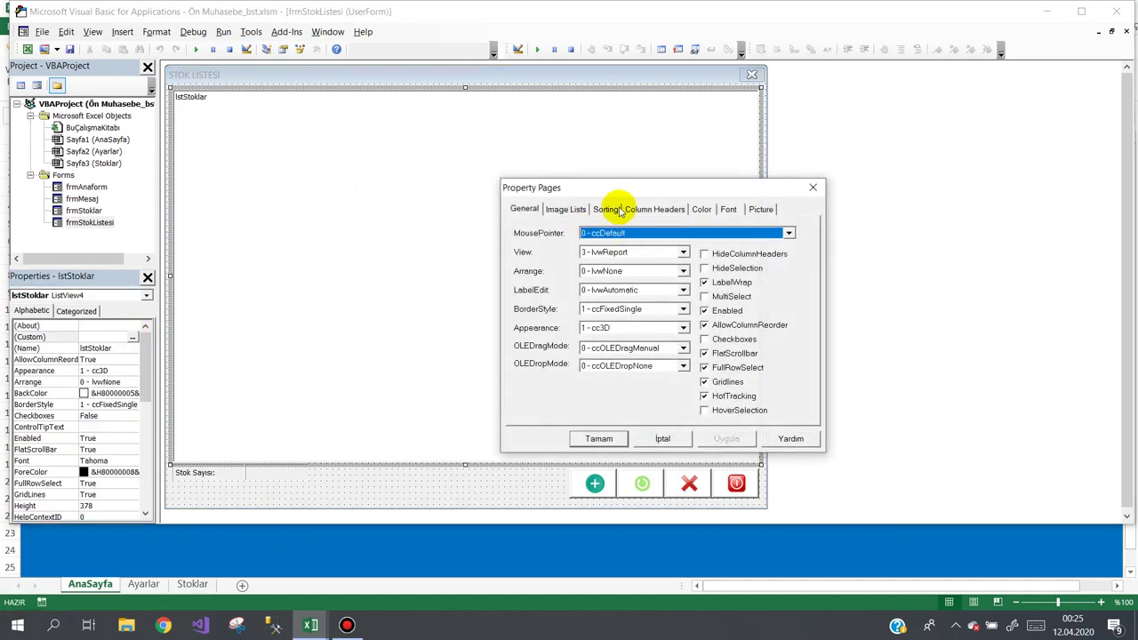
# Step: Edit the Stok Adı width, then set Kdv Oranı to width 60 with lvwColumnCenter alignment
pyautogui.click(632, 209)
pyautogui.click(613, 232)
pyautogui.moveTo(611, 290); pyautogui.dragTo(549, 290)
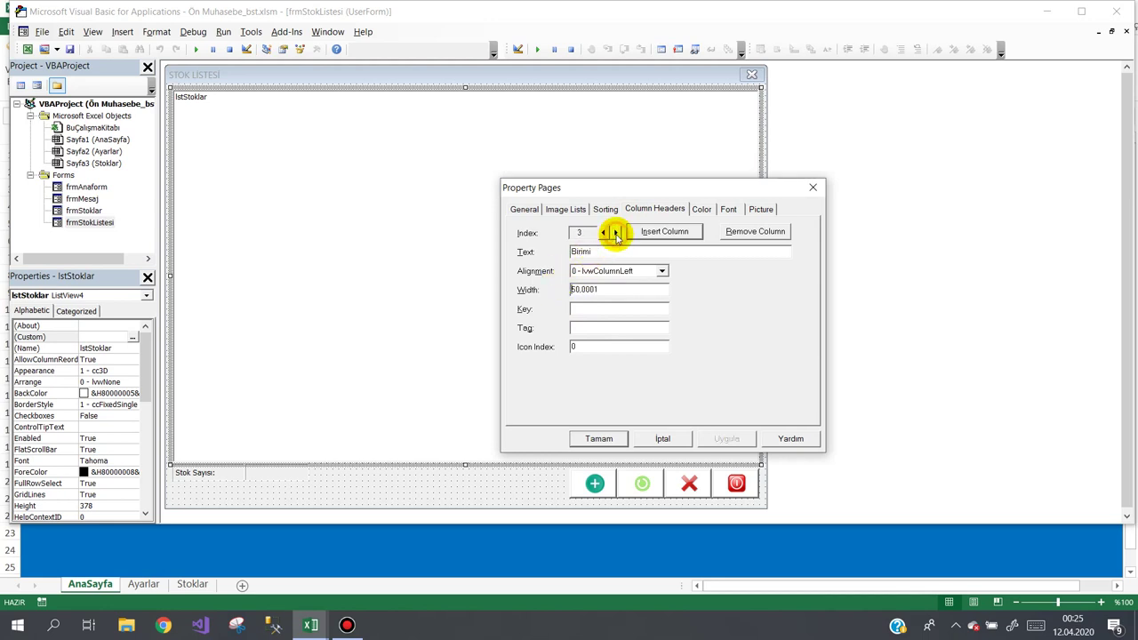
pyautogui.moveTo(611, 290); pyautogui.dragTo(521, 292)
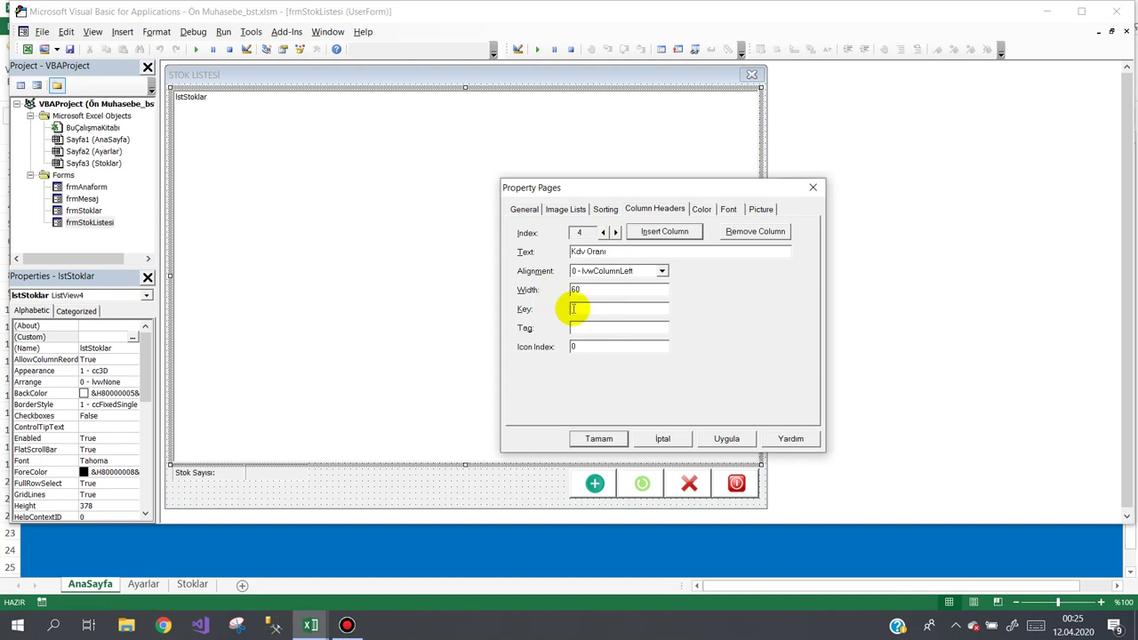
pyautogui.click(660, 272)
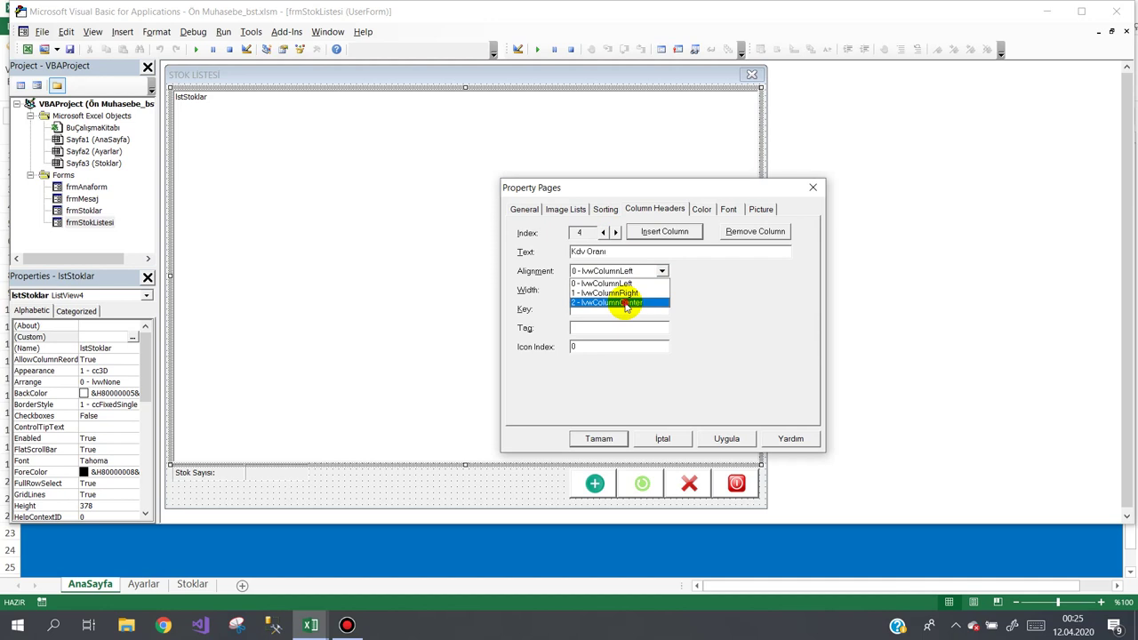
pyautogui.click(626, 303)
pyautogui.click(606, 439)
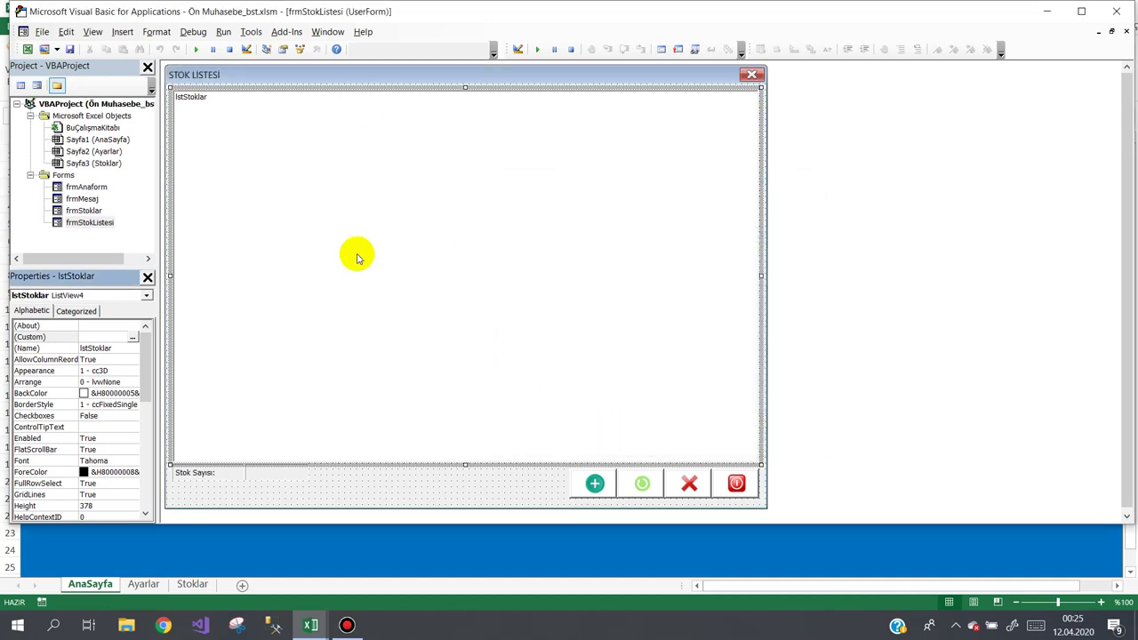
pyautogui.click(381, 481)
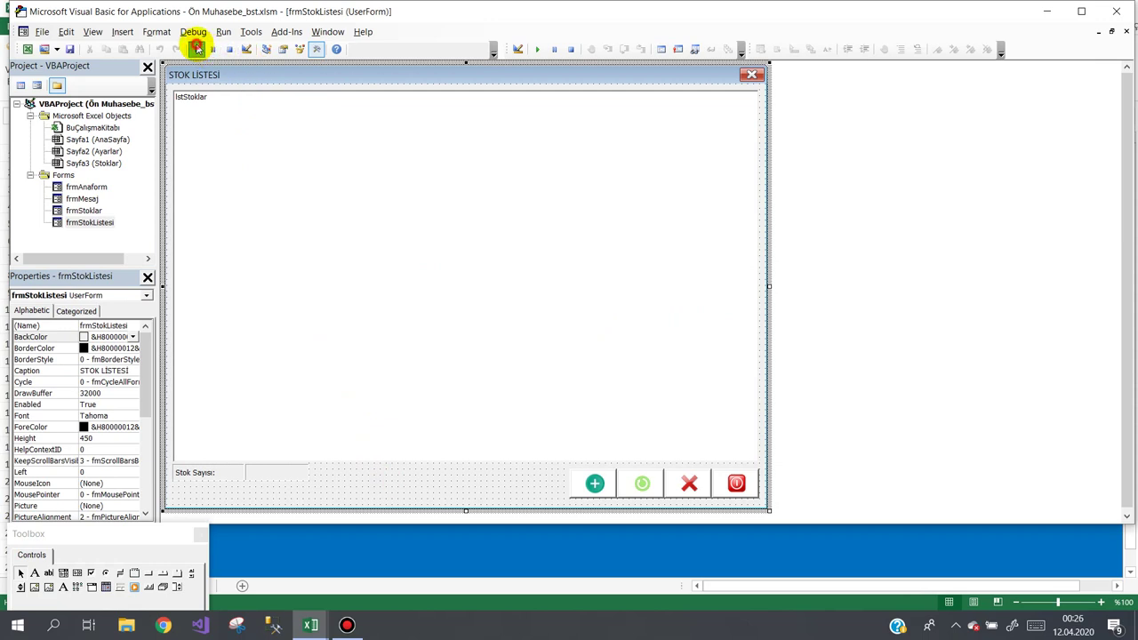
# Step: Test the running form by moving through rows to 102 E FULL HD TV
pyautogui.click(197, 48)
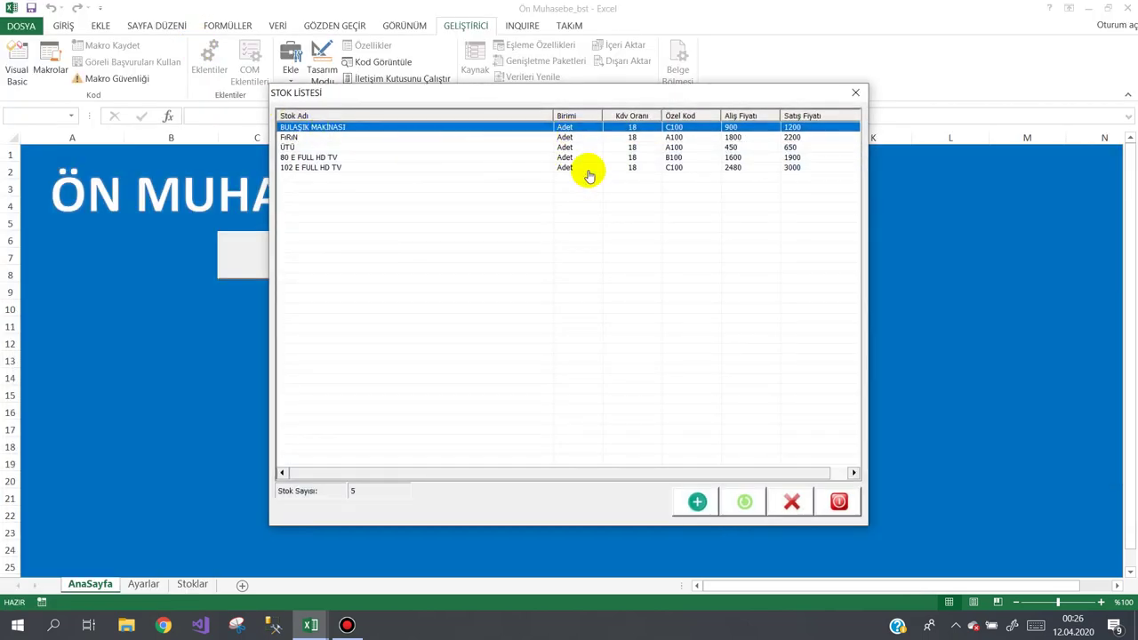
pyautogui.press('Down')
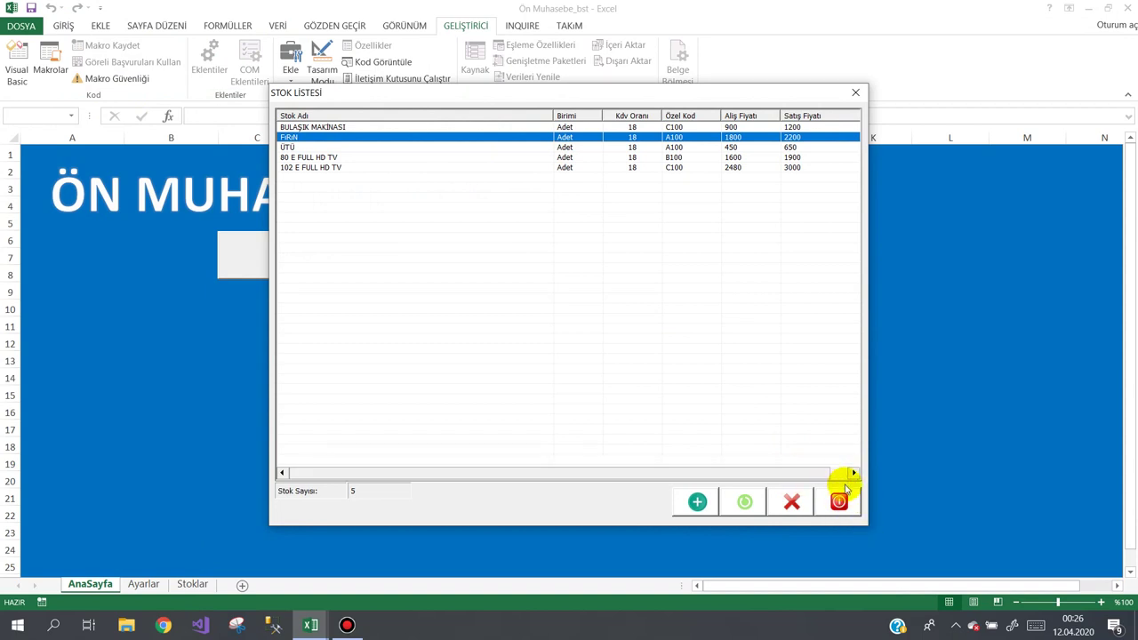
pyautogui.click(515, 168)
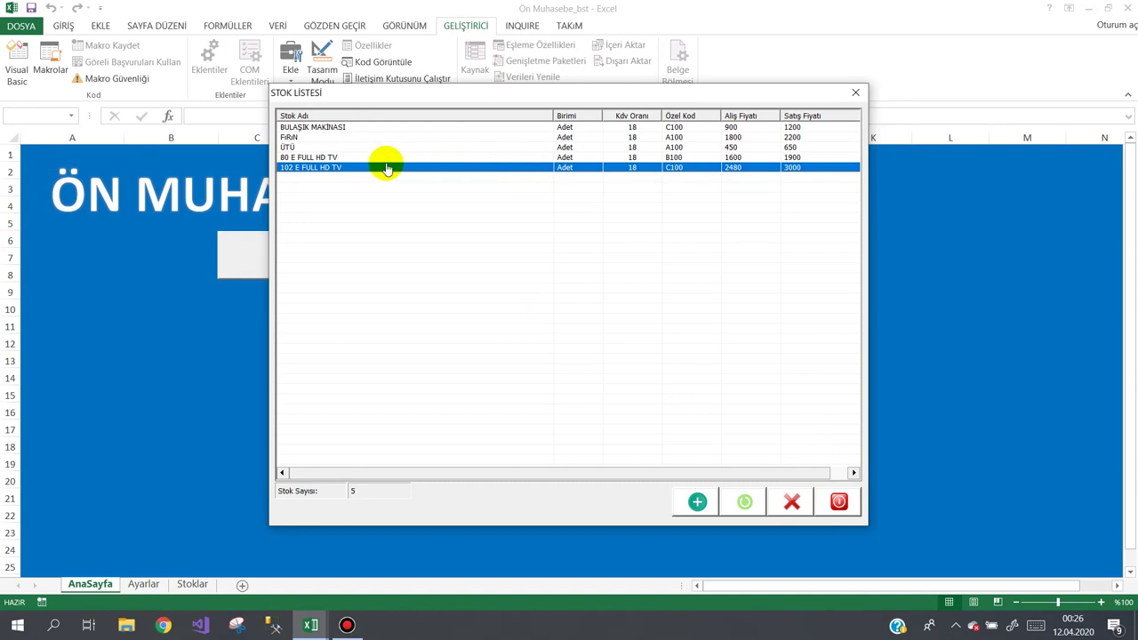
pyautogui.click(838, 502)
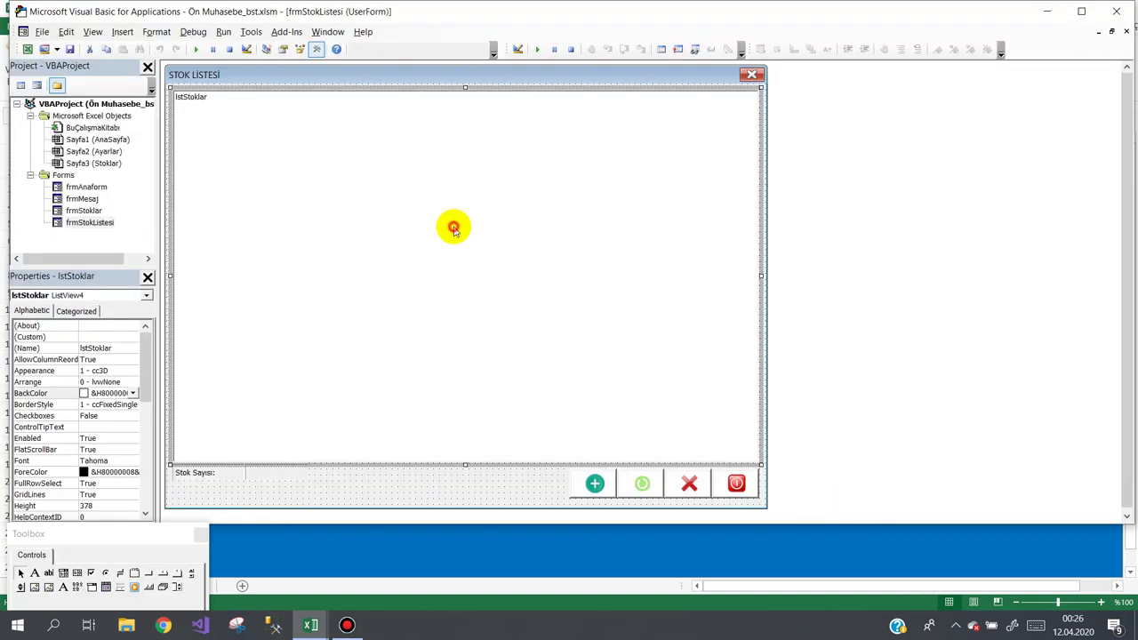
# Step: Change the Stok Adı column width from 280 to 300 in Column Headers
pyautogui.click(127, 337)
pyautogui.click(131, 337)
pyautogui.click(648, 209)
pyautogui.click(615, 232)
pyautogui.click(592, 289)
pyautogui.doubleClick(591, 289)
pyautogui.press('Return')
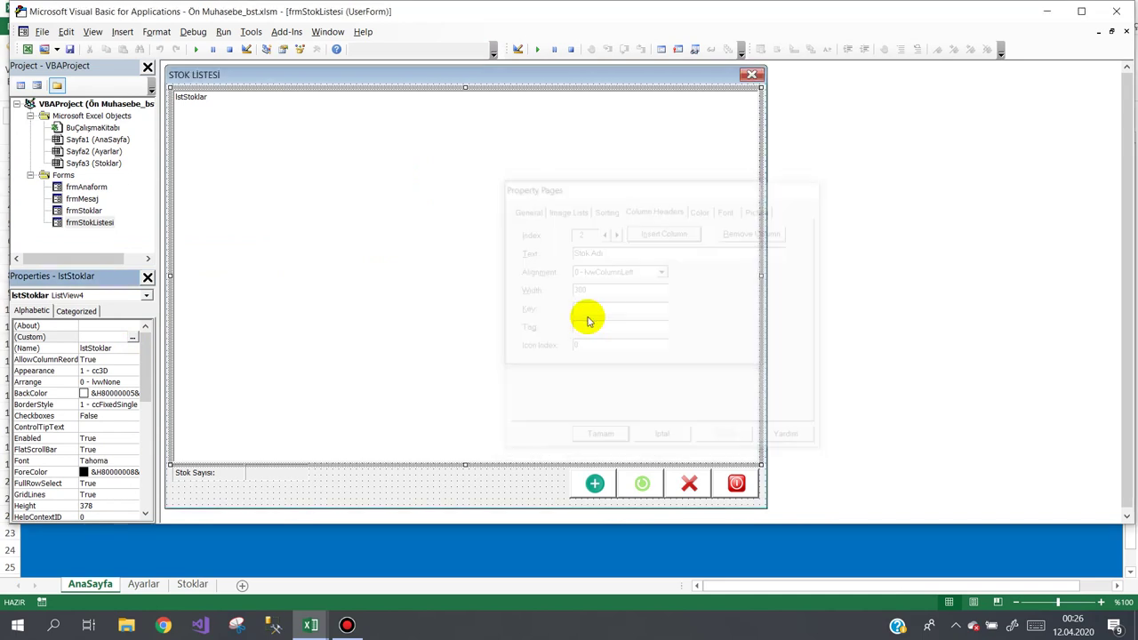
pyautogui.click(419, 496)
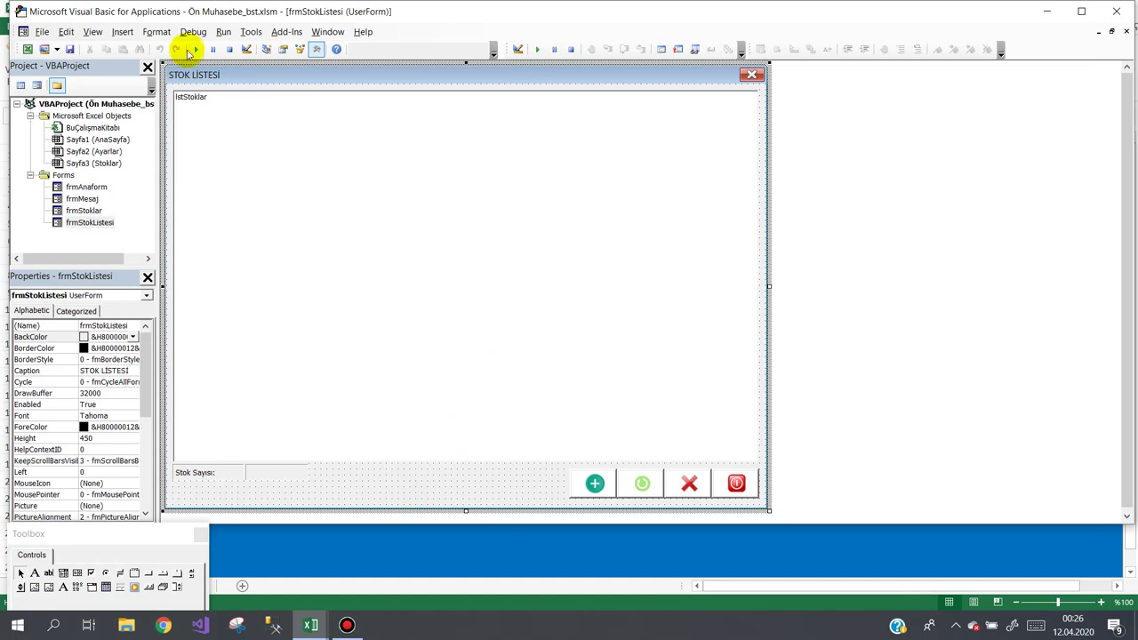
# Step: Rerun the form to check the new column widths, then close it
pyautogui.click(194, 49)
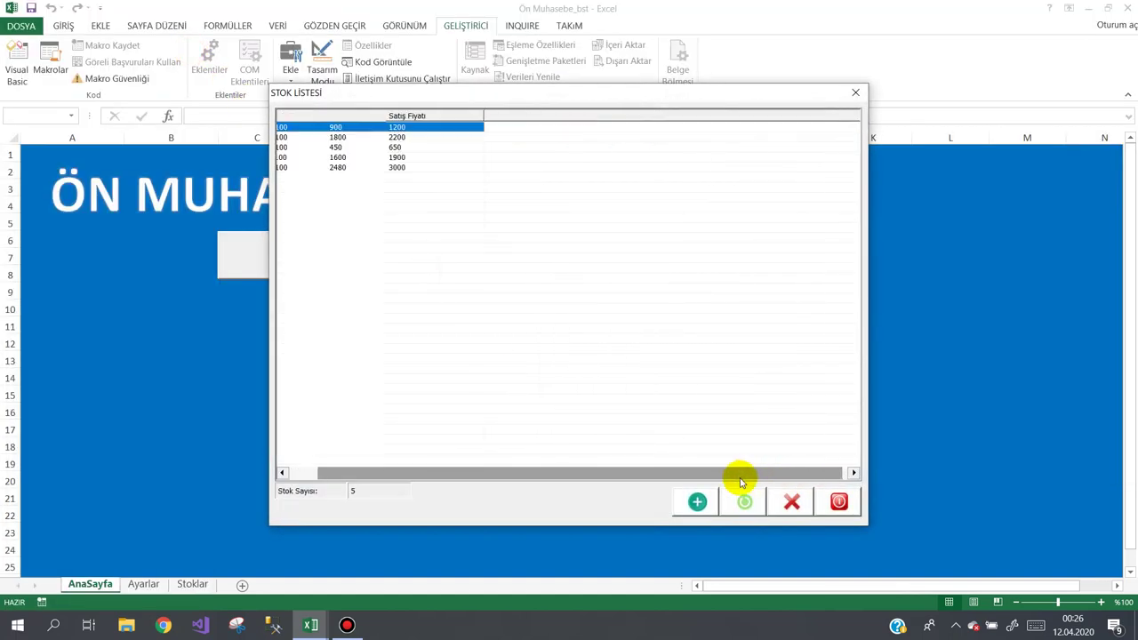
pyautogui.moveTo(763, 476); pyautogui.dragTo(747, 478)
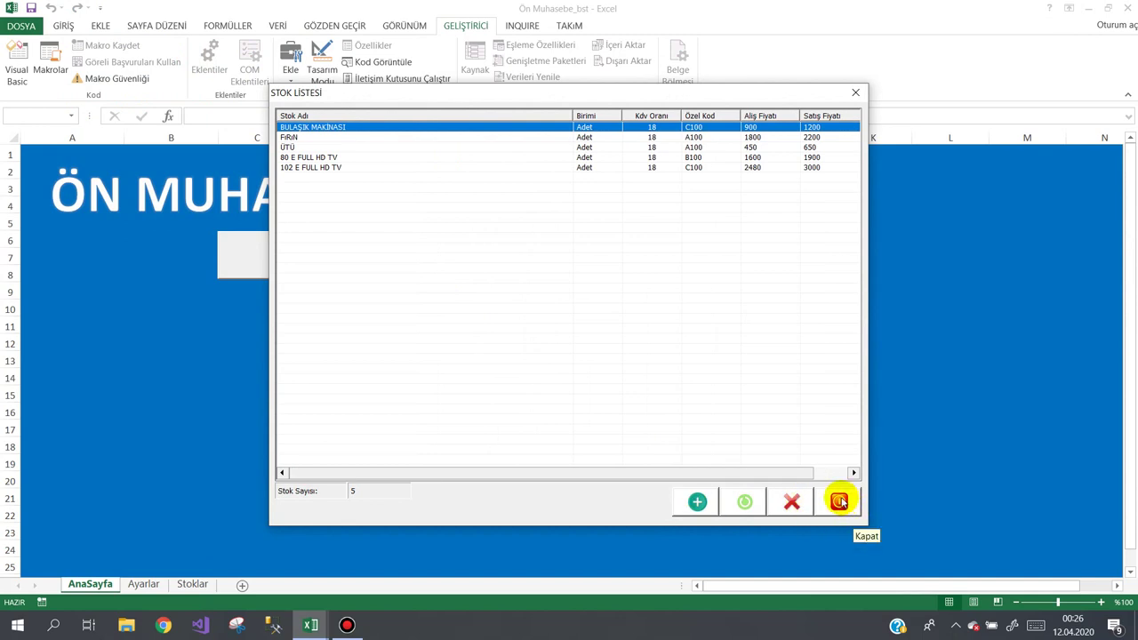
pyautogui.click(840, 502)
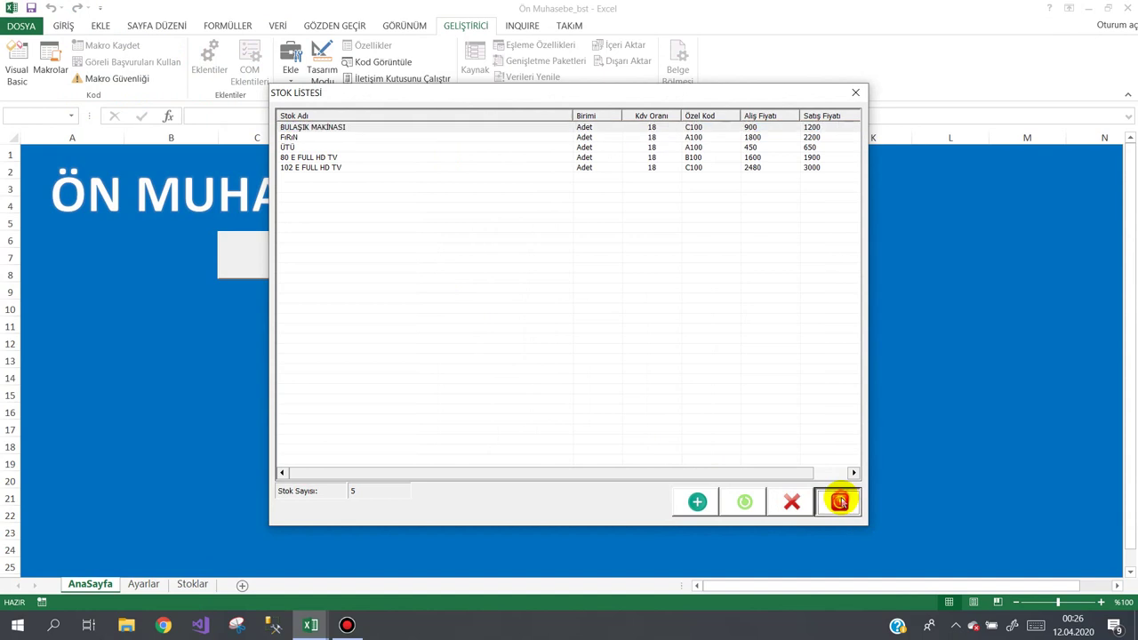
pyautogui.click(401, 287)
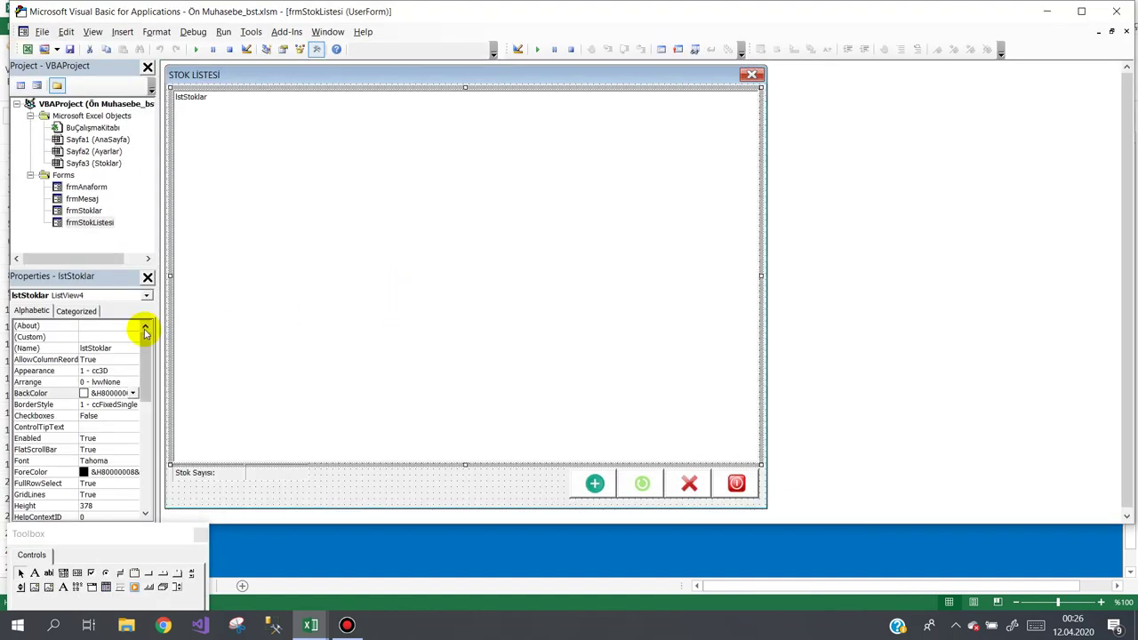
# Step: Narrow the Stok Adı and Birimi columns and set Kdv Oranı's width to 50
pyautogui.click(133, 336)
pyautogui.click(133, 336)
pyautogui.click(638, 208)
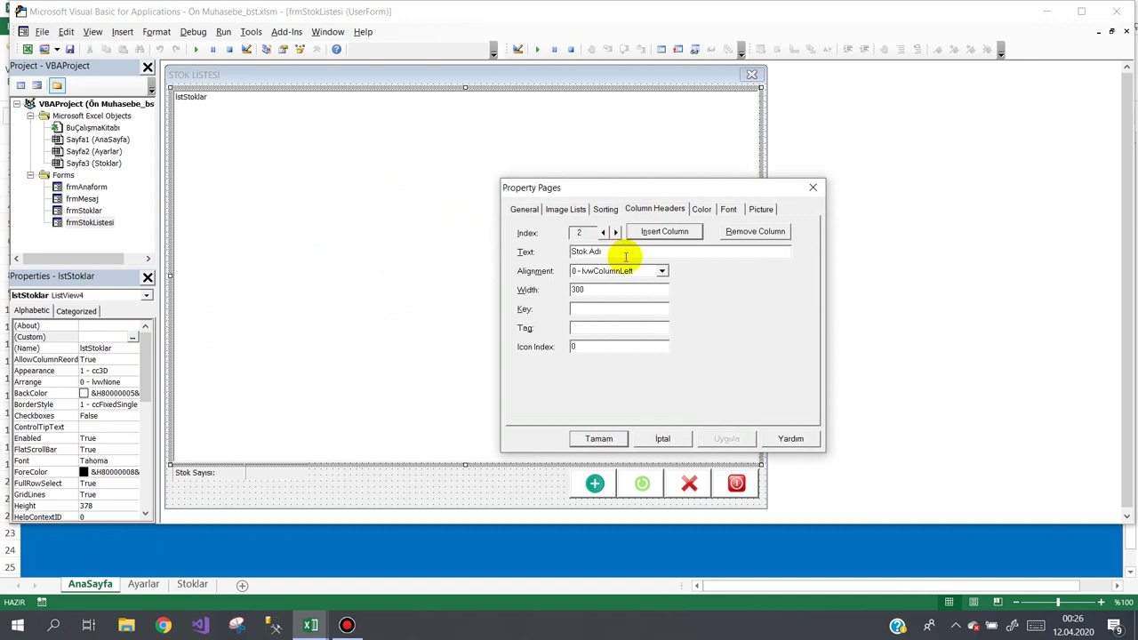
pyautogui.moveTo(614, 291); pyautogui.dragTo(495, 284)
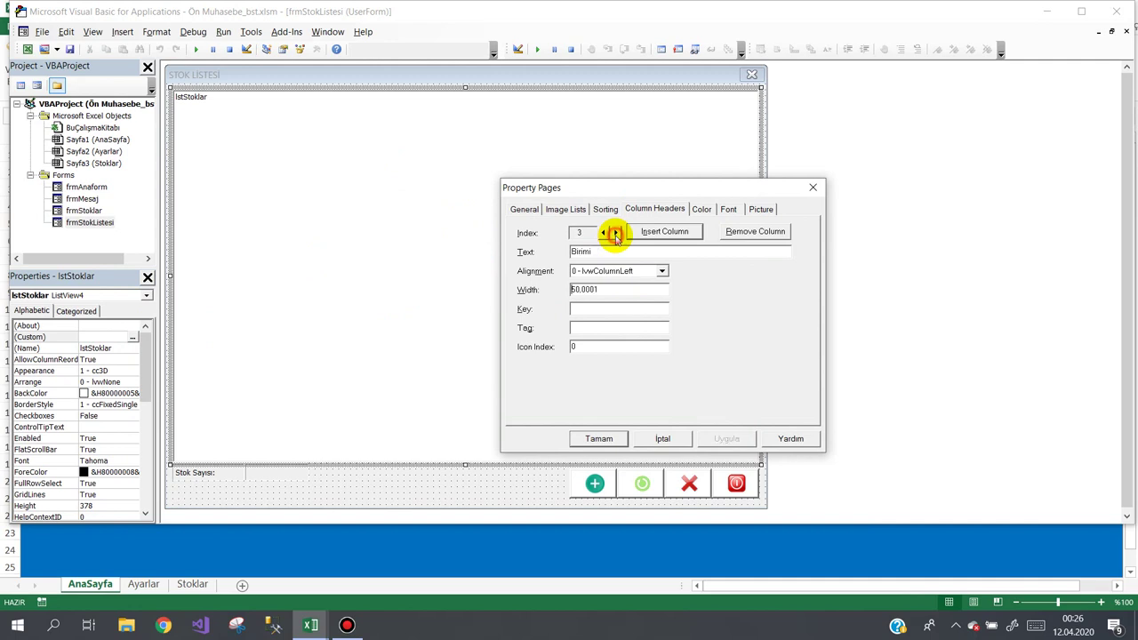
pyautogui.moveTo(607, 289); pyautogui.dragTo(489, 284)
pyautogui.write('0')
pyautogui.moveTo(613, 289); pyautogui.dragTo(496, 292)
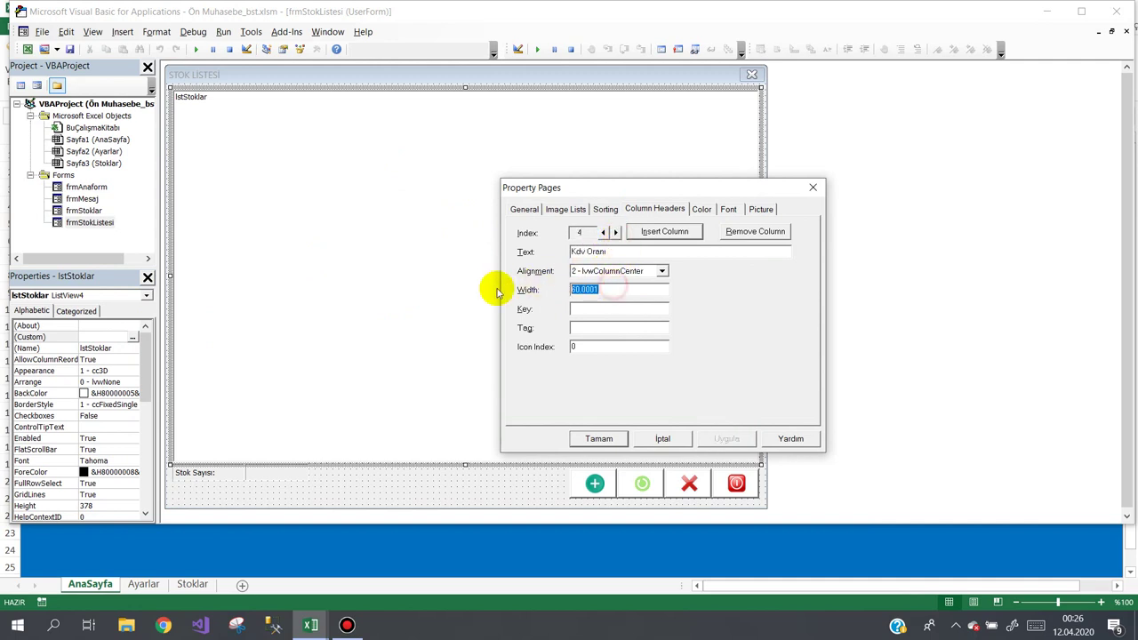
pyautogui.click(609, 438)
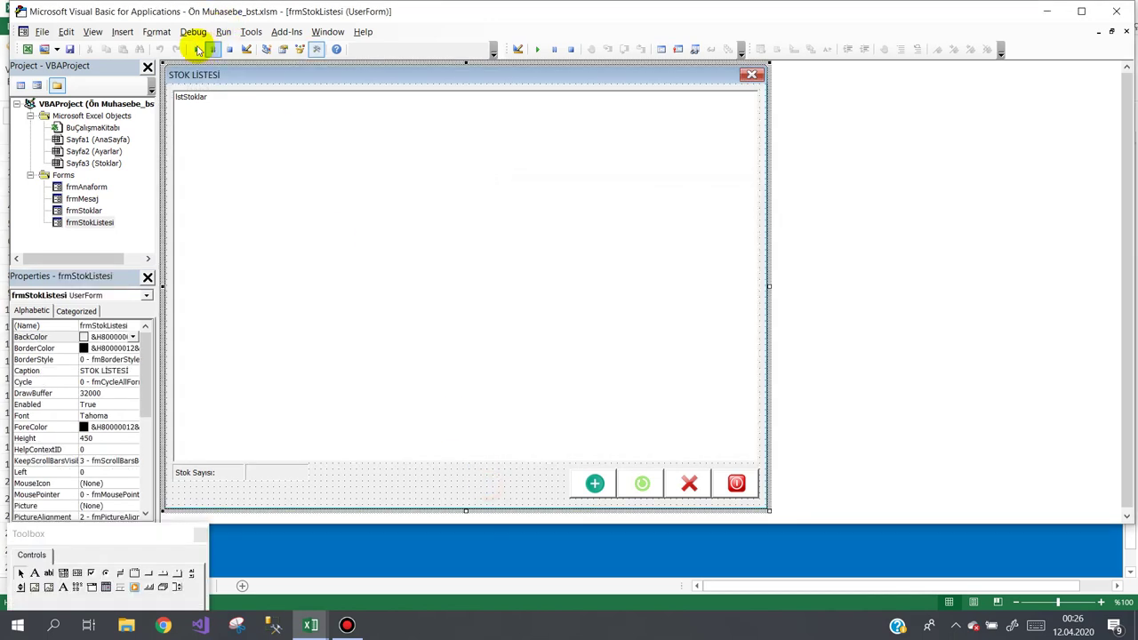
pyautogui.click(196, 49)
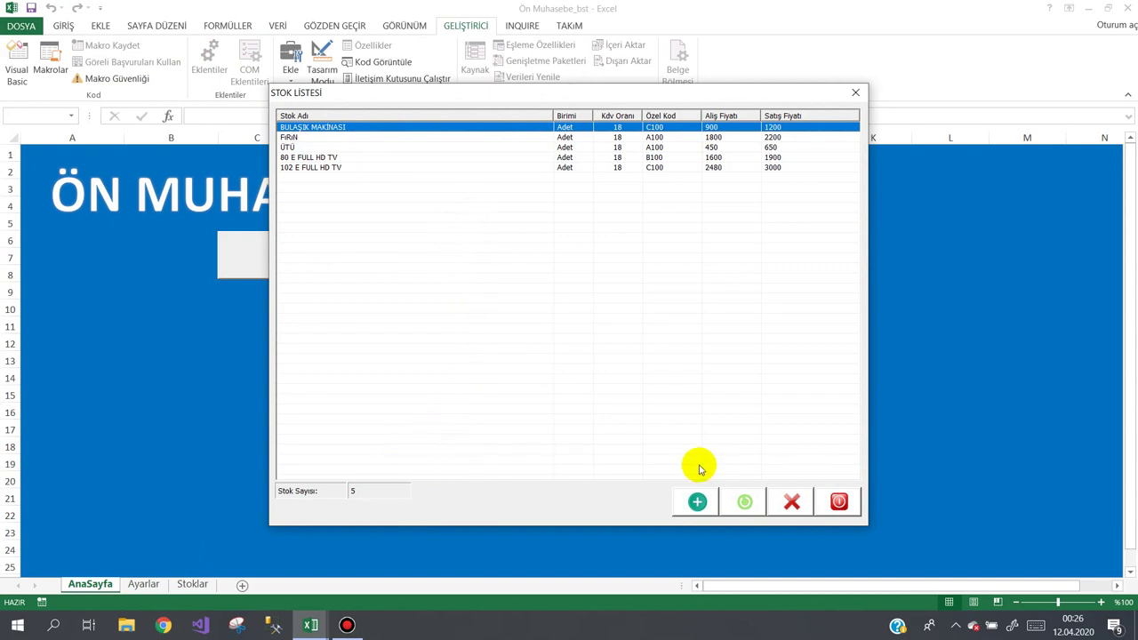
# Step: Test the stock list, reopen it via Stok > Stok Listesi, and select FIRIN and ÜTÜ
pyautogui.click(448, 147)
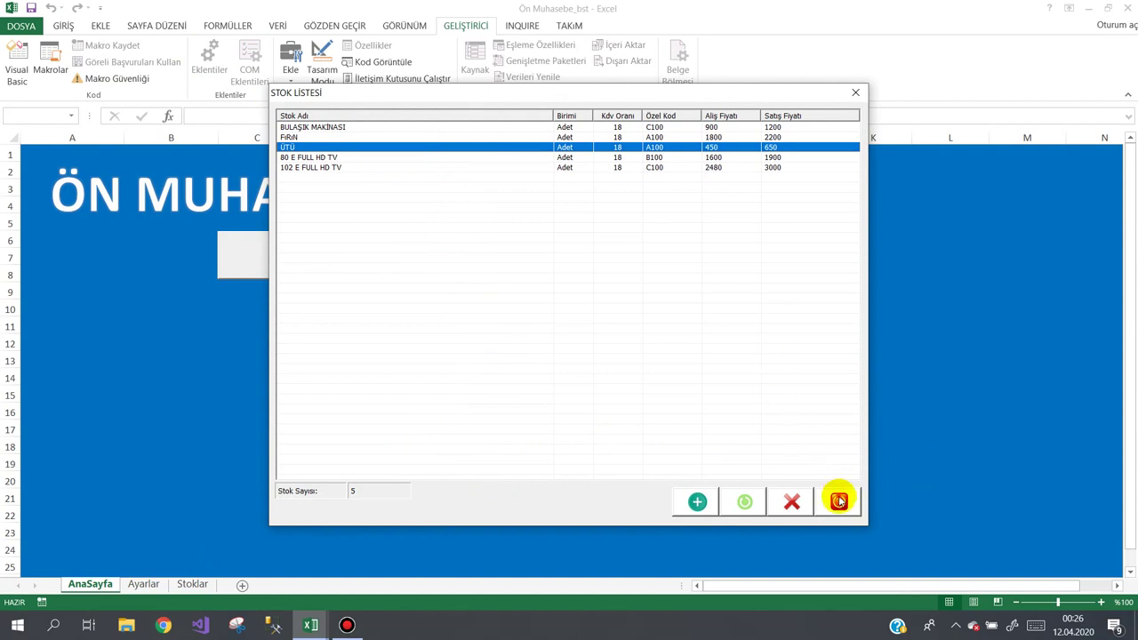
pyautogui.click(838, 501)
pyautogui.moveTo(322, 627)
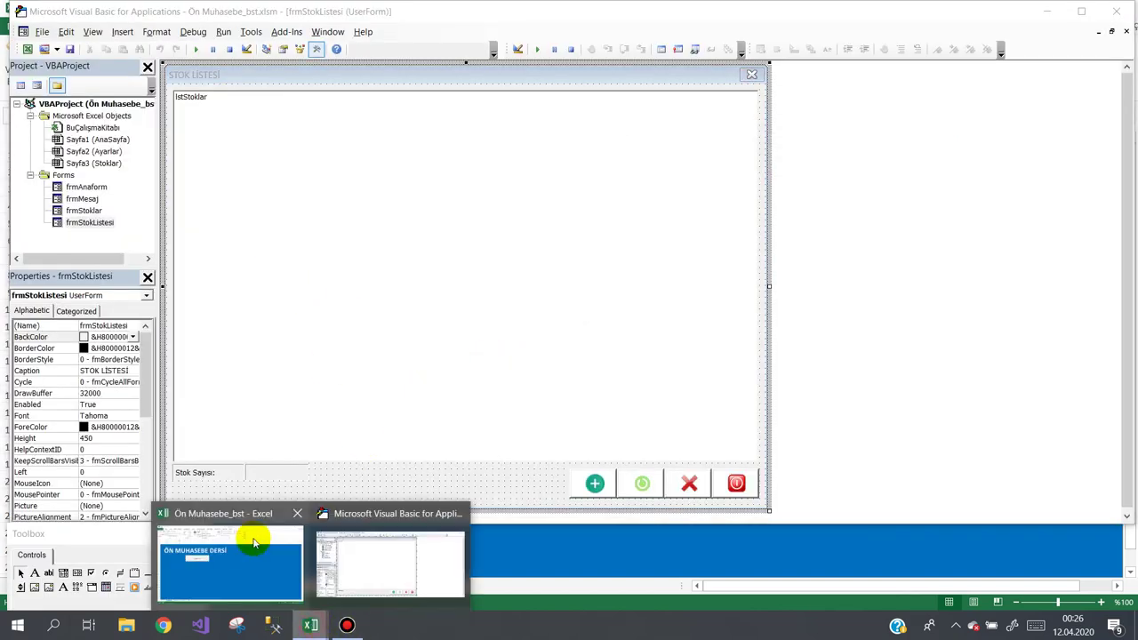
pyautogui.click(279, 579)
pyautogui.click(274, 266)
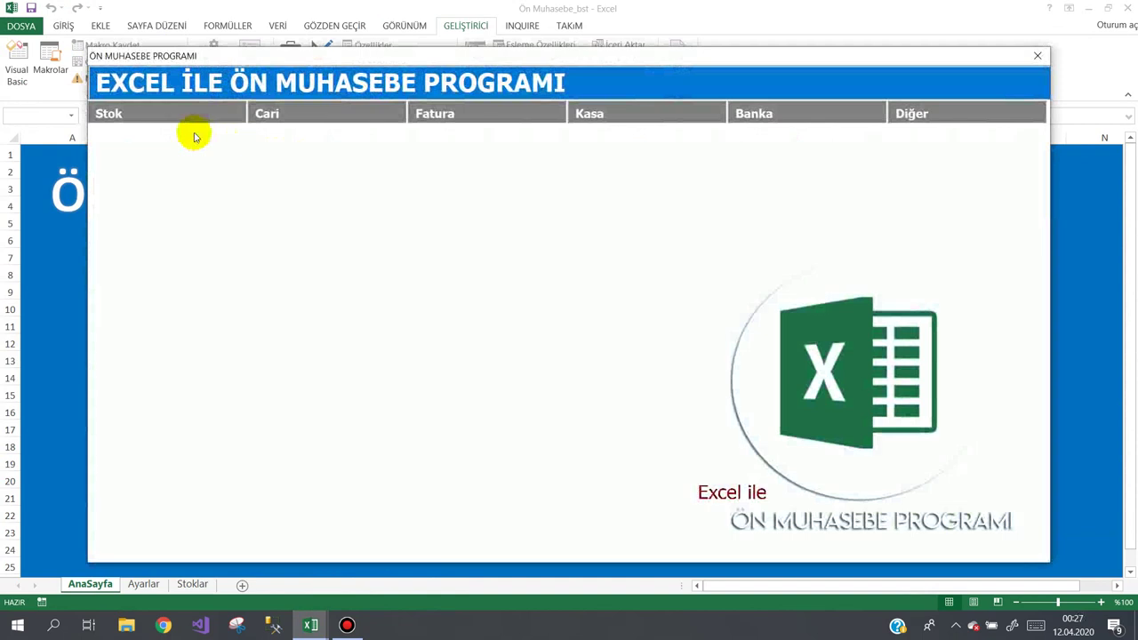
pyautogui.click(124, 116)
pyautogui.click(127, 149)
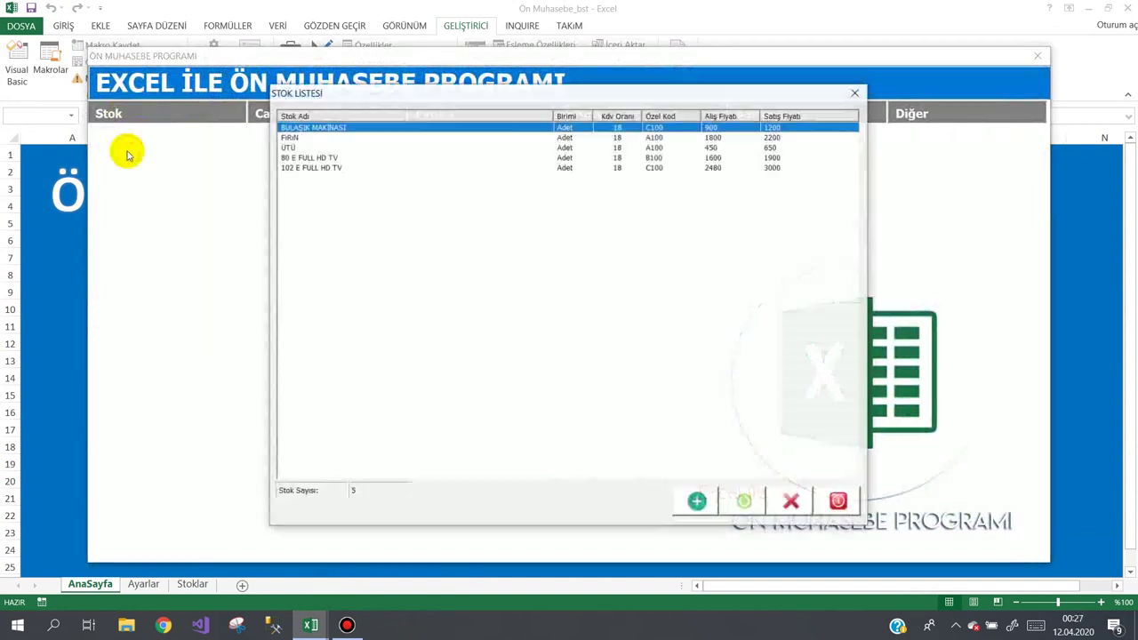
pyautogui.click(417, 139)
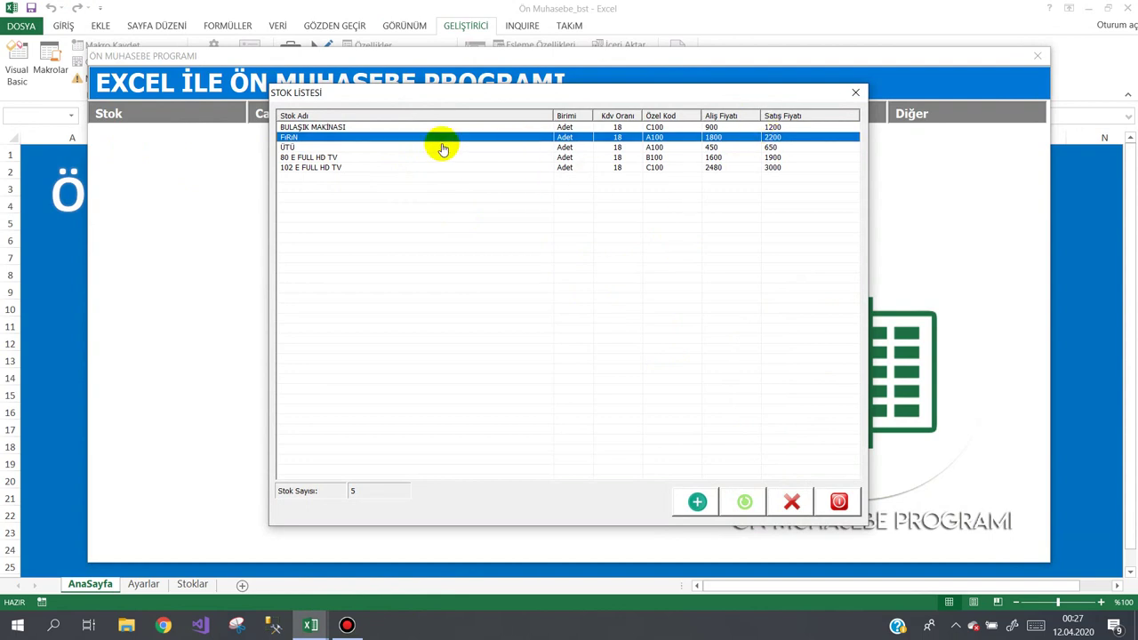
pyautogui.click(580, 148)
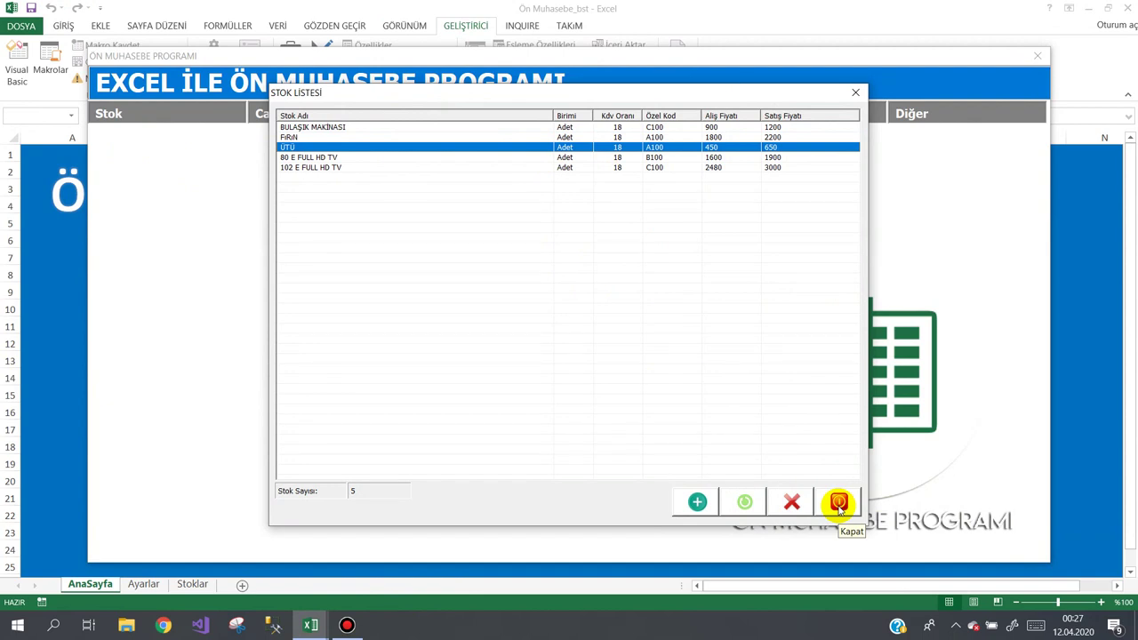
pyautogui.click(839, 505)
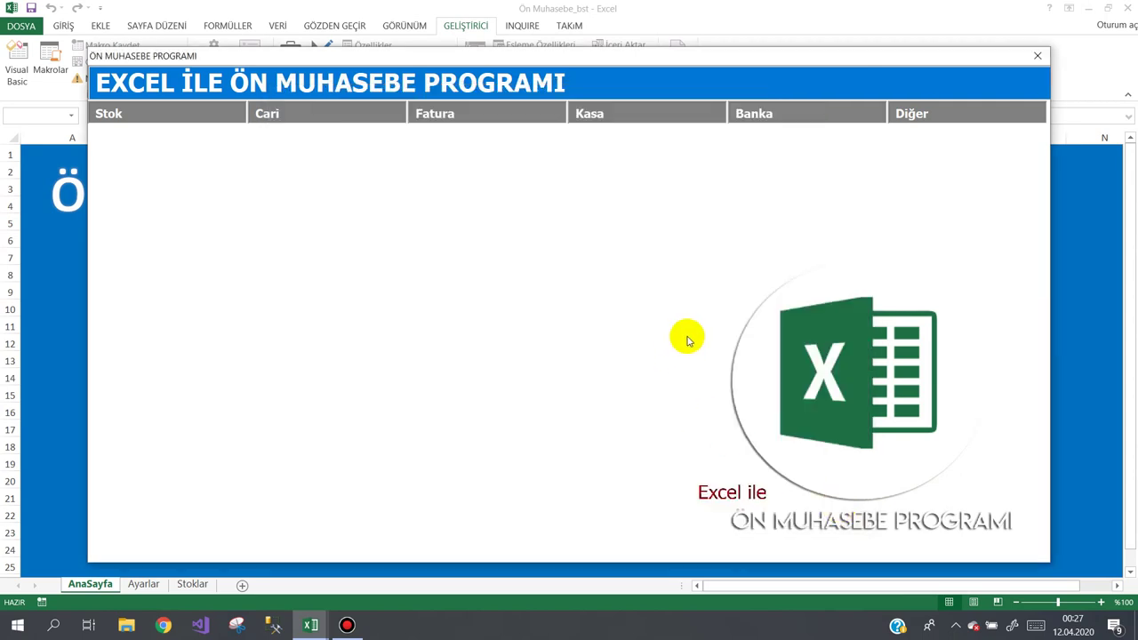
# Step: Close the accounting form and drag lstStoklar's top edge down in the designer
pyautogui.moveTo(141, 120)
pyautogui.moveTo(935, 125)
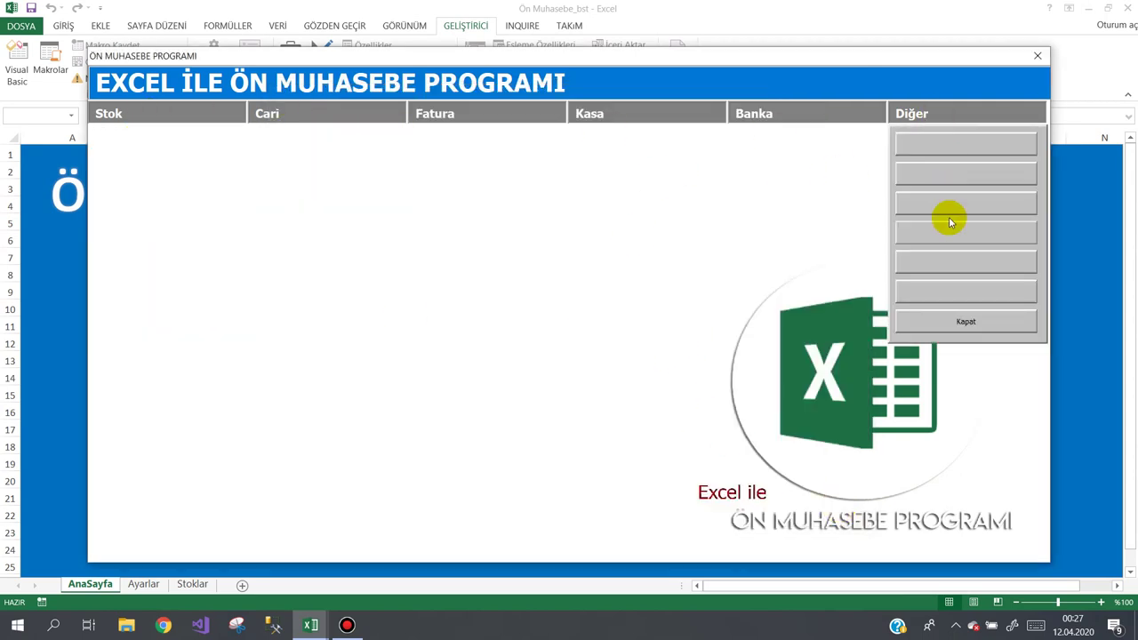
pyautogui.click(963, 317)
pyautogui.moveTo(311, 627)
pyautogui.click(391, 546)
pyautogui.click(468, 251)
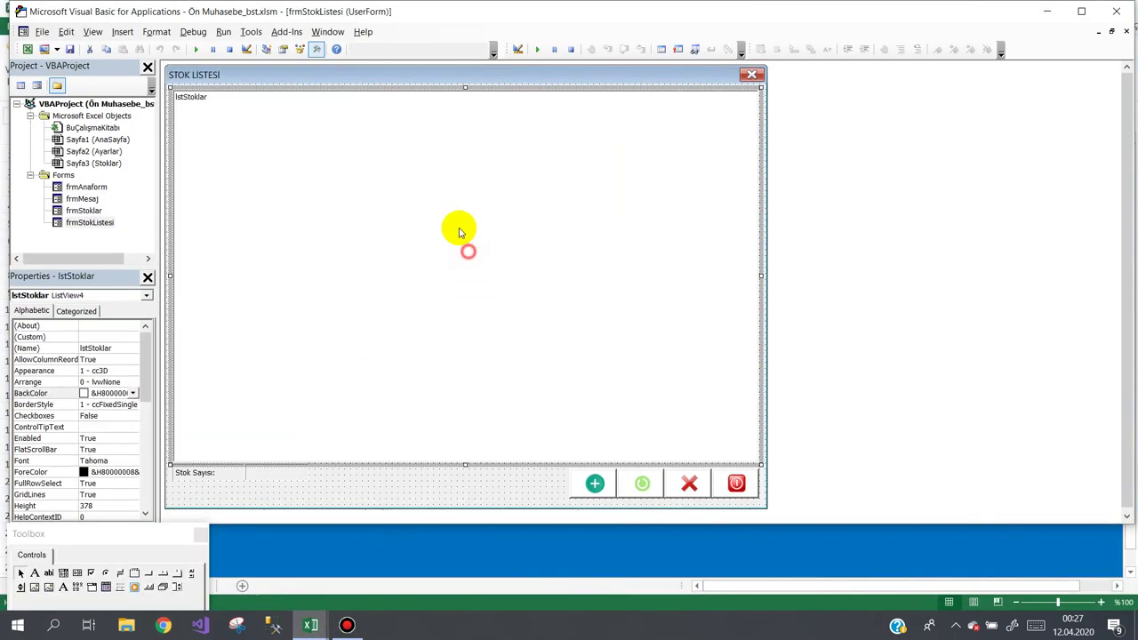
pyautogui.moveTo(464, 87); pyautogui.dragTo(462, 133)
pyautogui.click(343, 102)
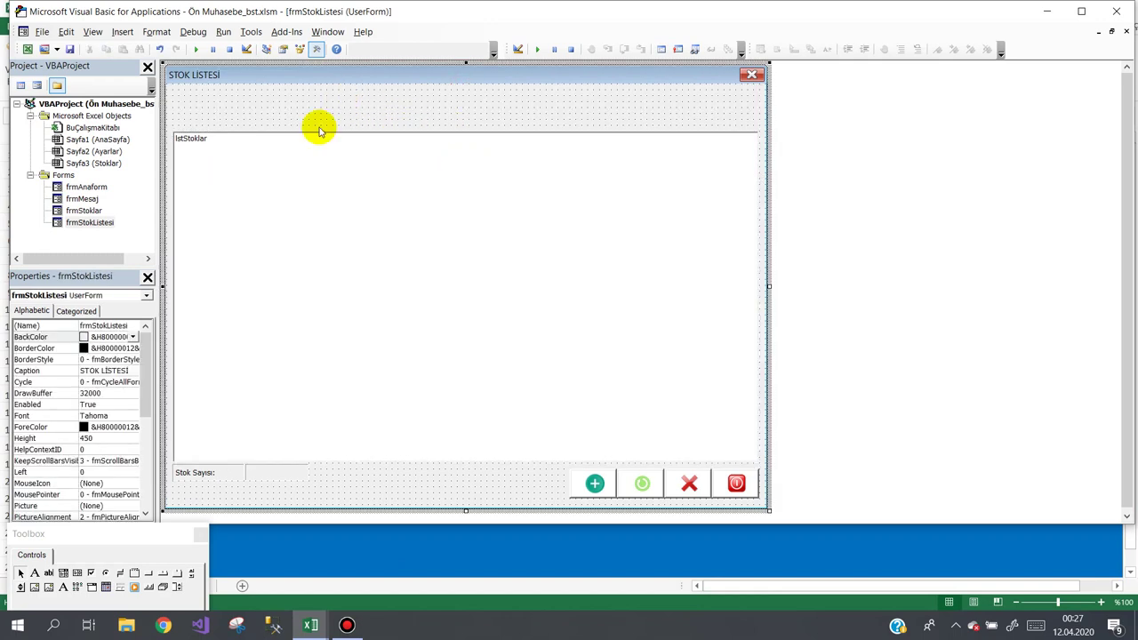
# Step: Draw a Frame above the stock list and clear its Caption
pyautogui.click(136, 572)
pyautogui.moveTo(170, 85); pyautogui.dragTo(491, 125)
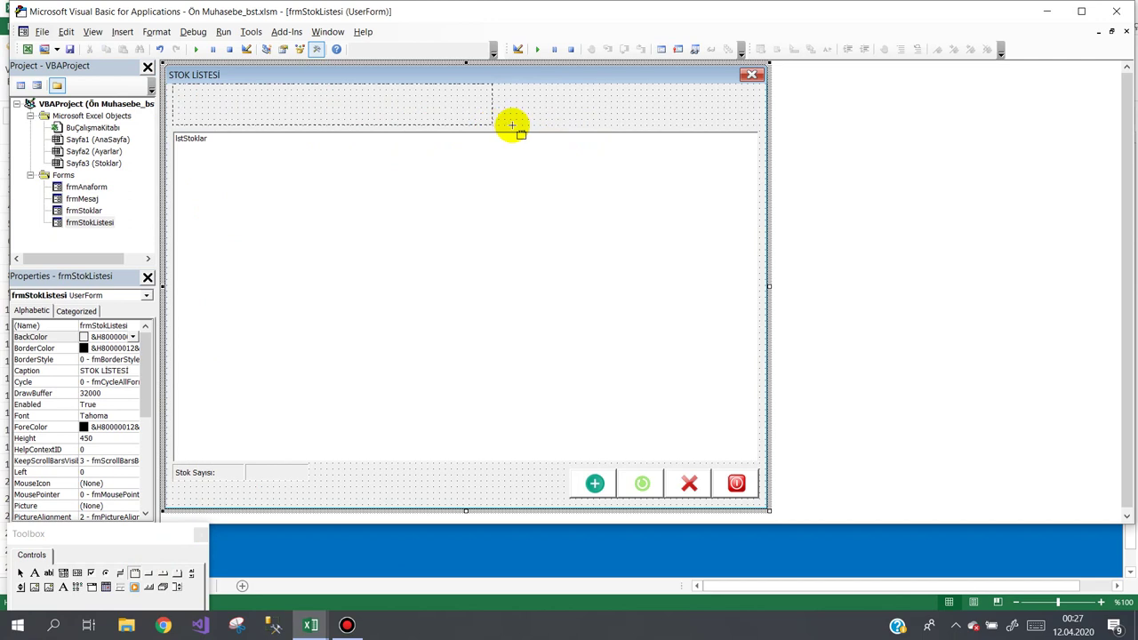
pyautogui.moveTo(523, 124); pyautogui.dragTo(523, 127)
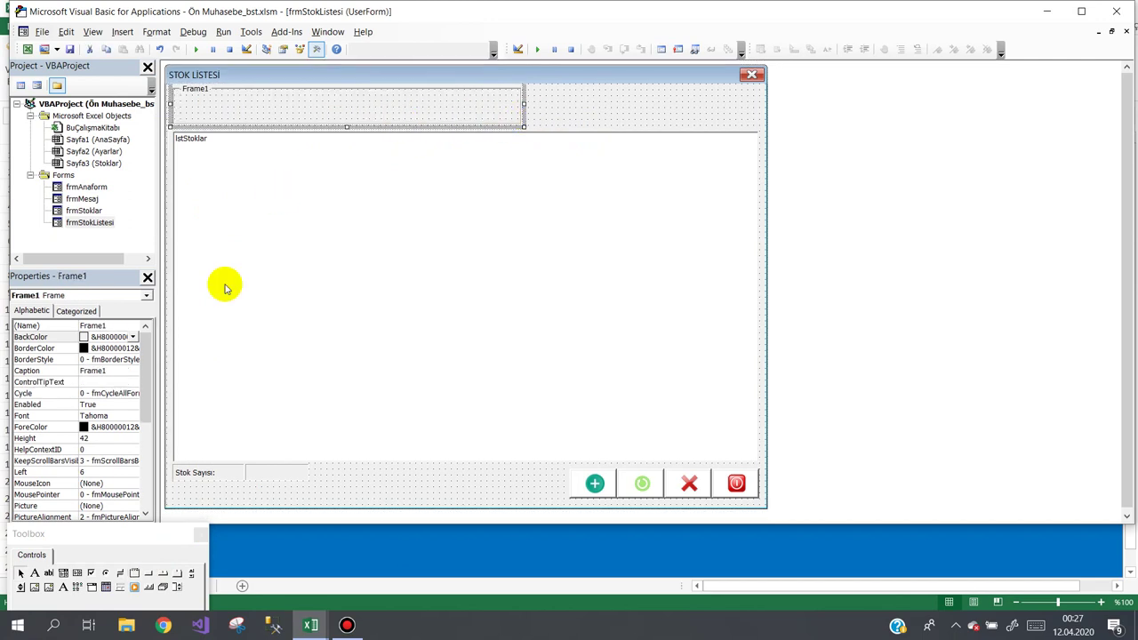
pyautogui.click(67, 370)
pyautogui.click(66, 372)
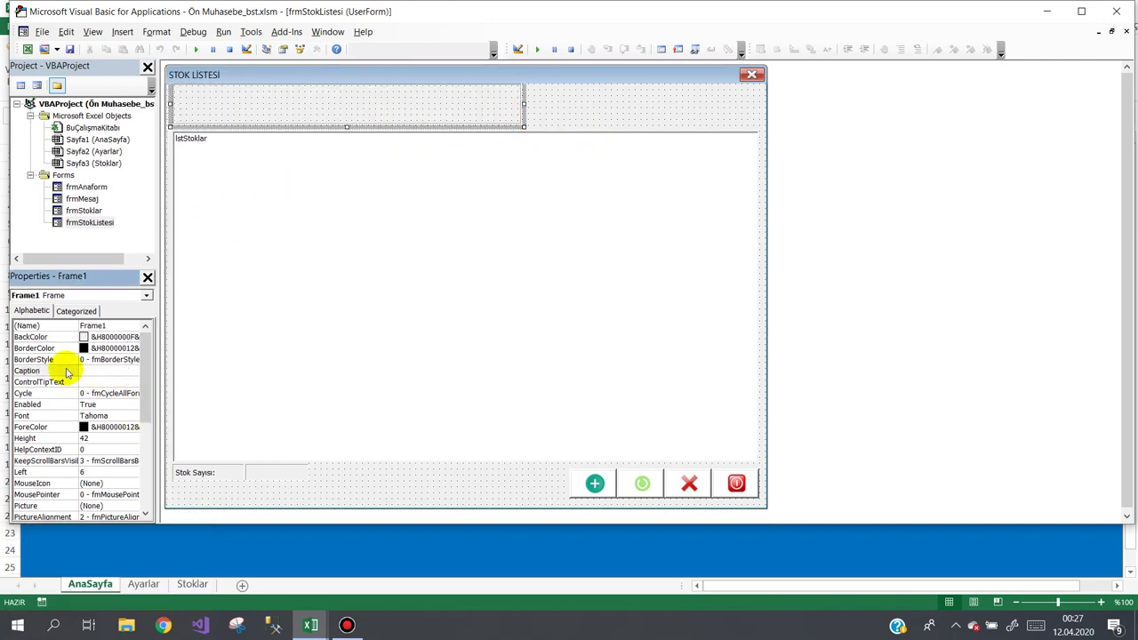
# Step: Reduce the frame's height from 42 to 36 and move the Toolbox aside
pyautogui.click(558, 106)
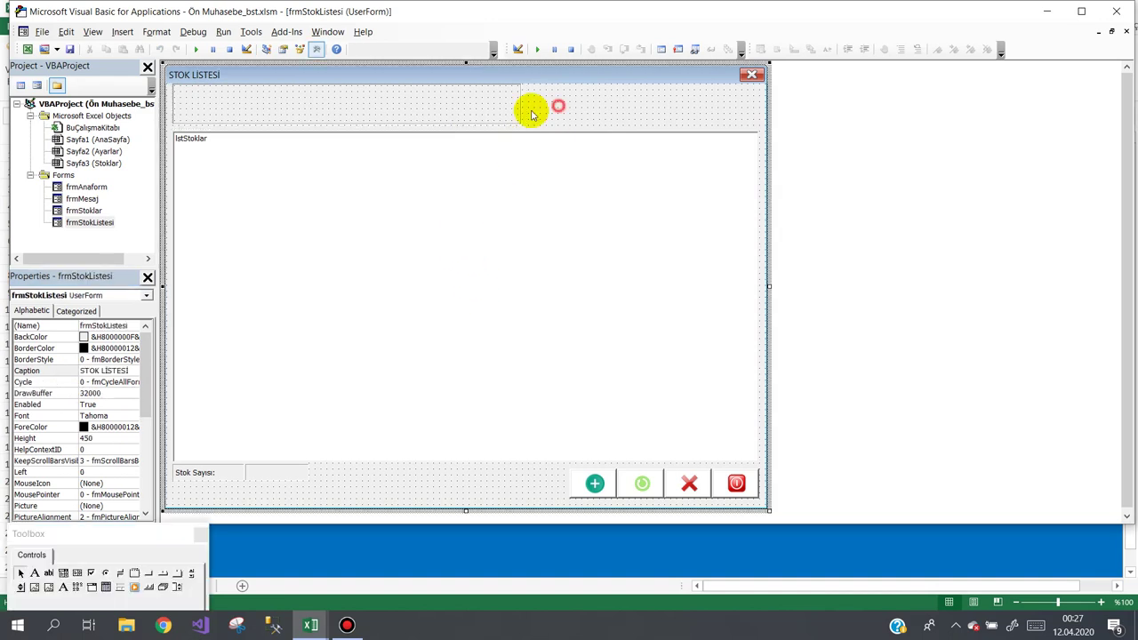
pyautogui.click(245, 109)
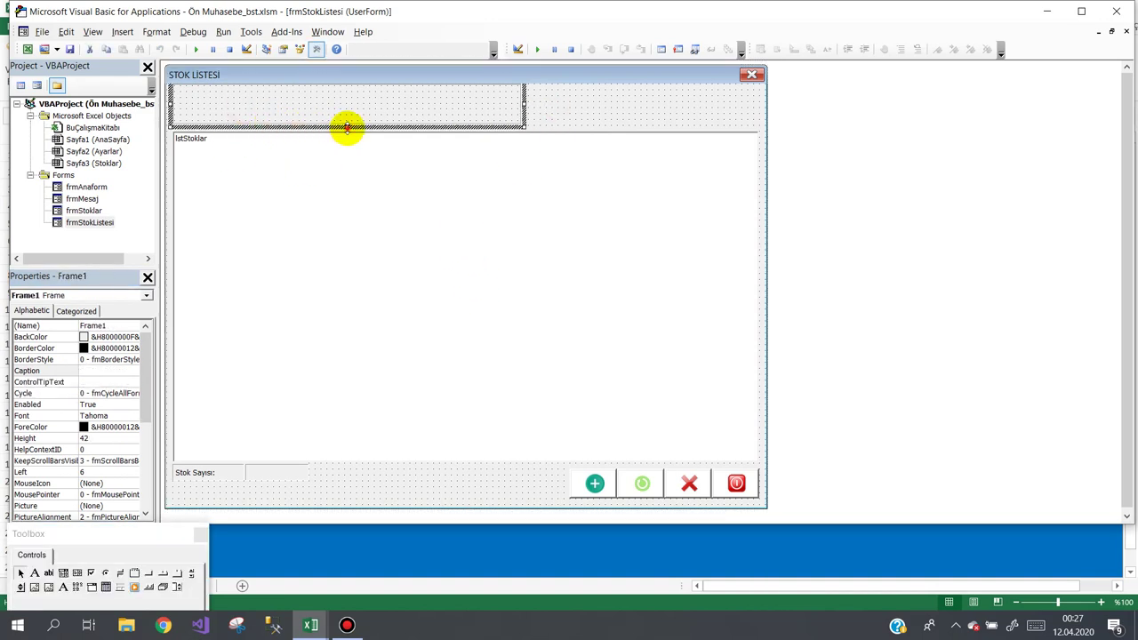
pyautogui.moveTo(343, 123); pyautogui.dragTo(325, 106)
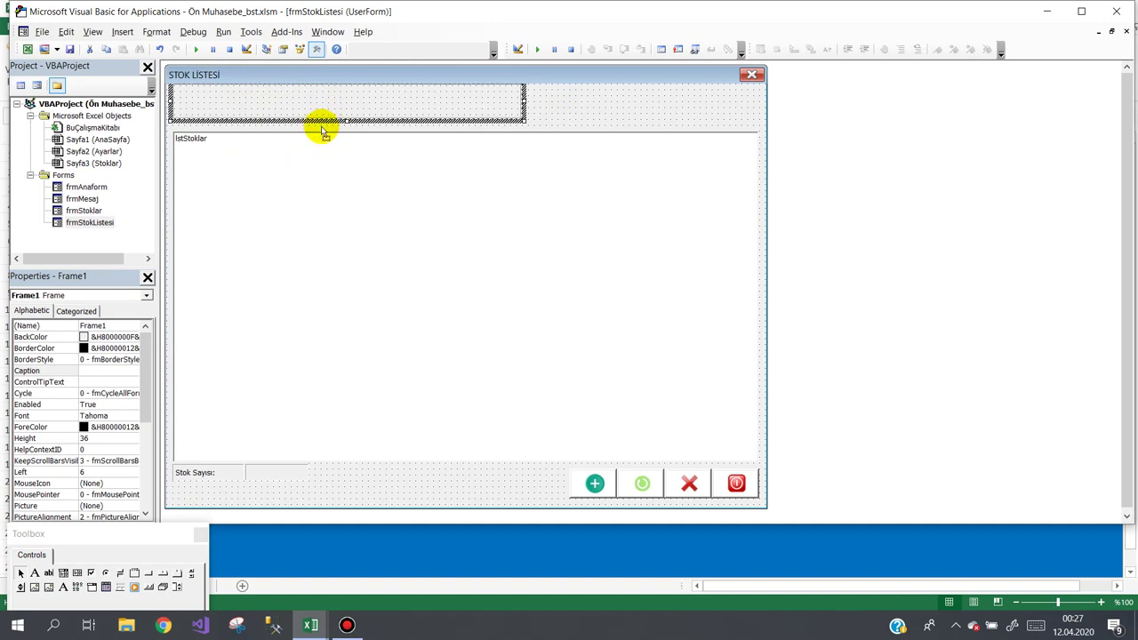
pyautogui.click(554, 112)
pyautogui.click(410, 110)
pyautogui.moveTo(124, 533); pyautogui.dragTo(919, 183)
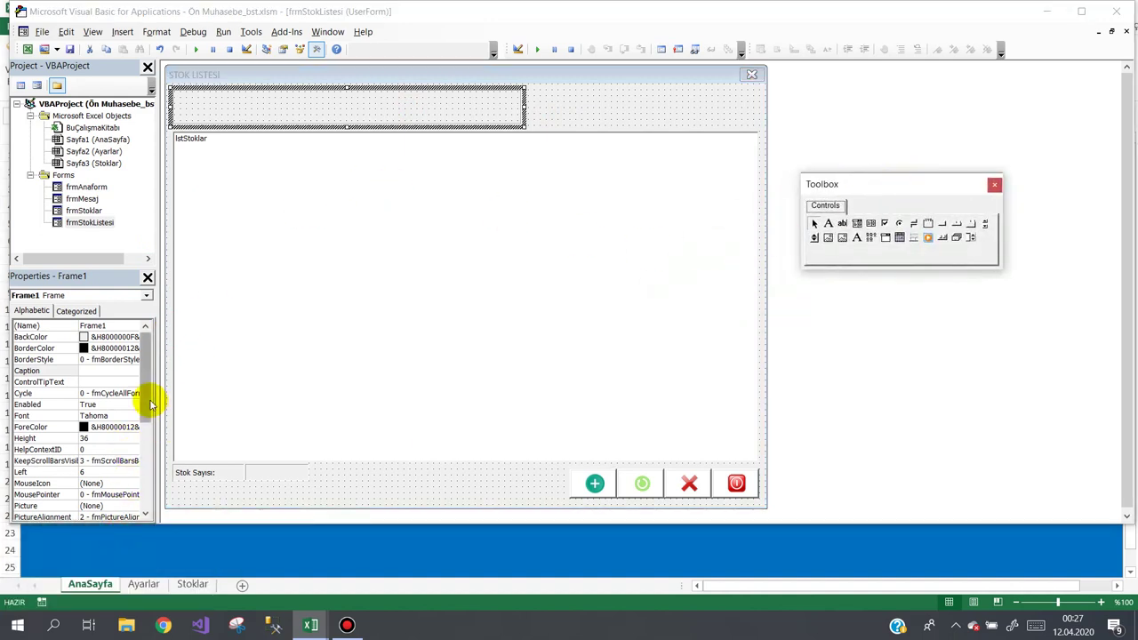
pyautogui.moveTo(147, 402); pyautogui.dragTo(144, 468)
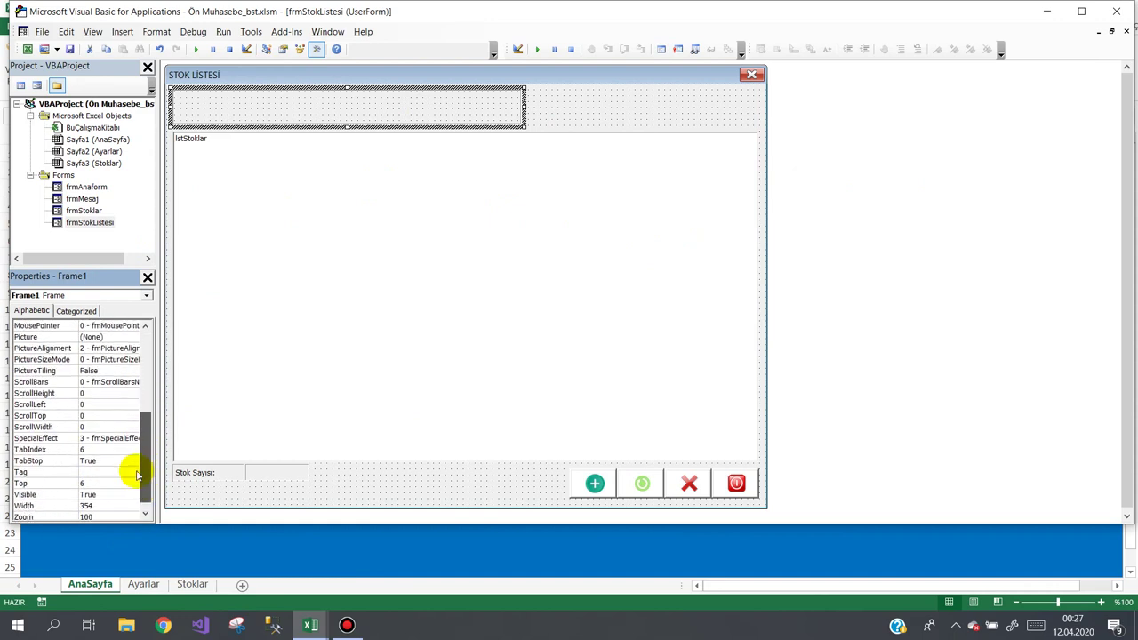
pyautogui.click(42, 438)
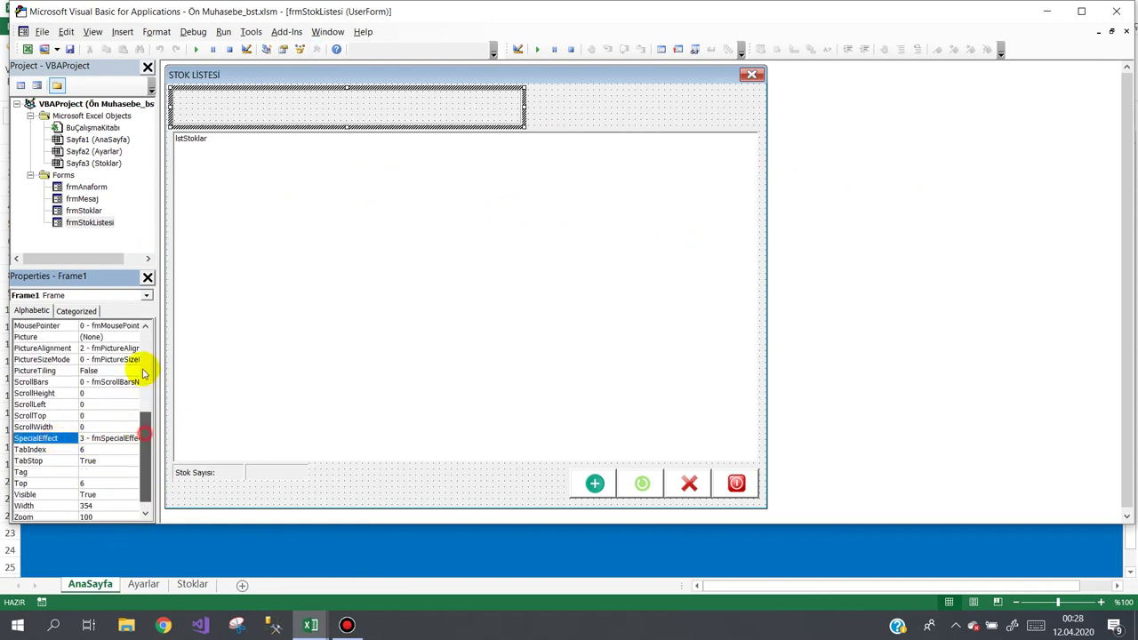
# Step: Give Frame1 a dark teal BackColor from the Palette and SpecialEffect 6
pyautogui.scroll(8, 142, 401)
pyautogui.click(107, 337)
pyautogui.click(133, 337)
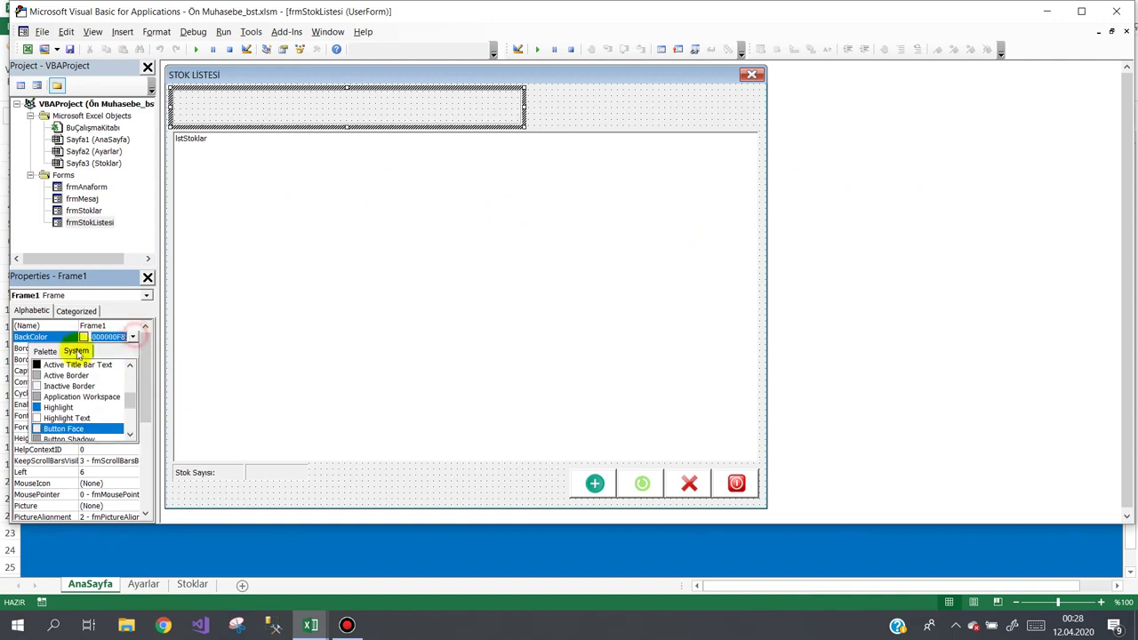
pyautogui.click(45, 352)
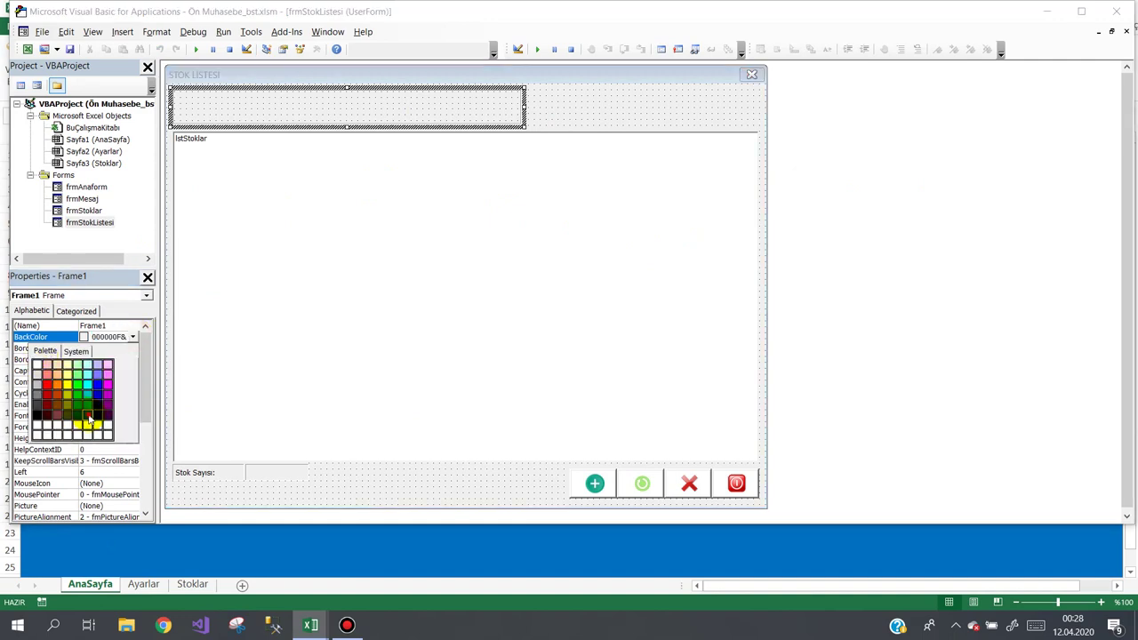
pyautogui.click(88, 415)
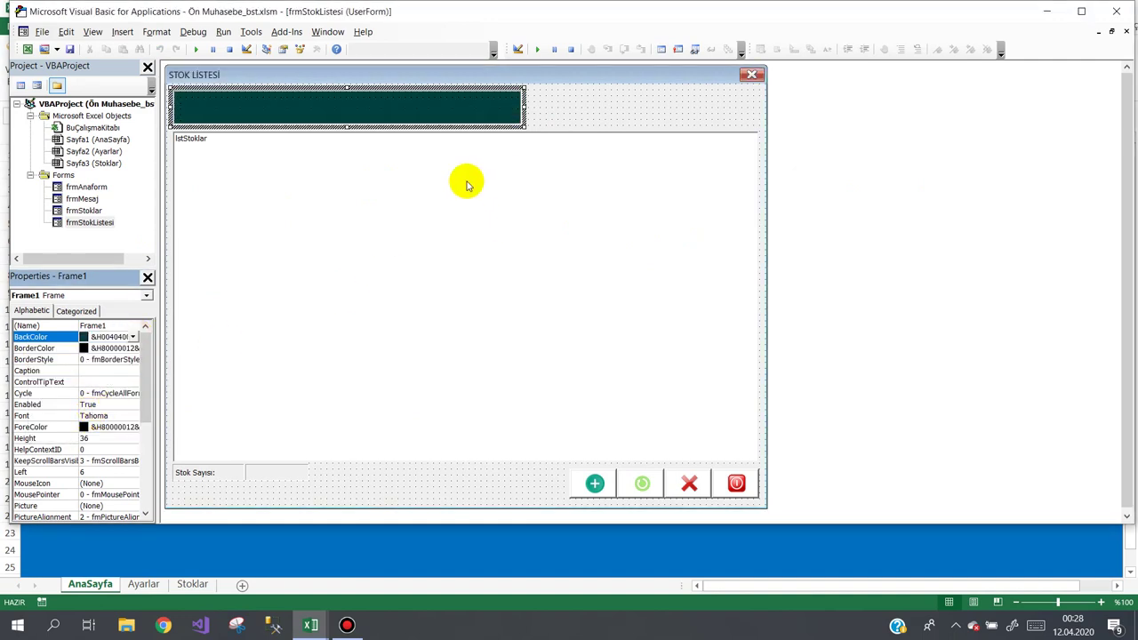
pyautogui.scroll(-5, 149, 408)
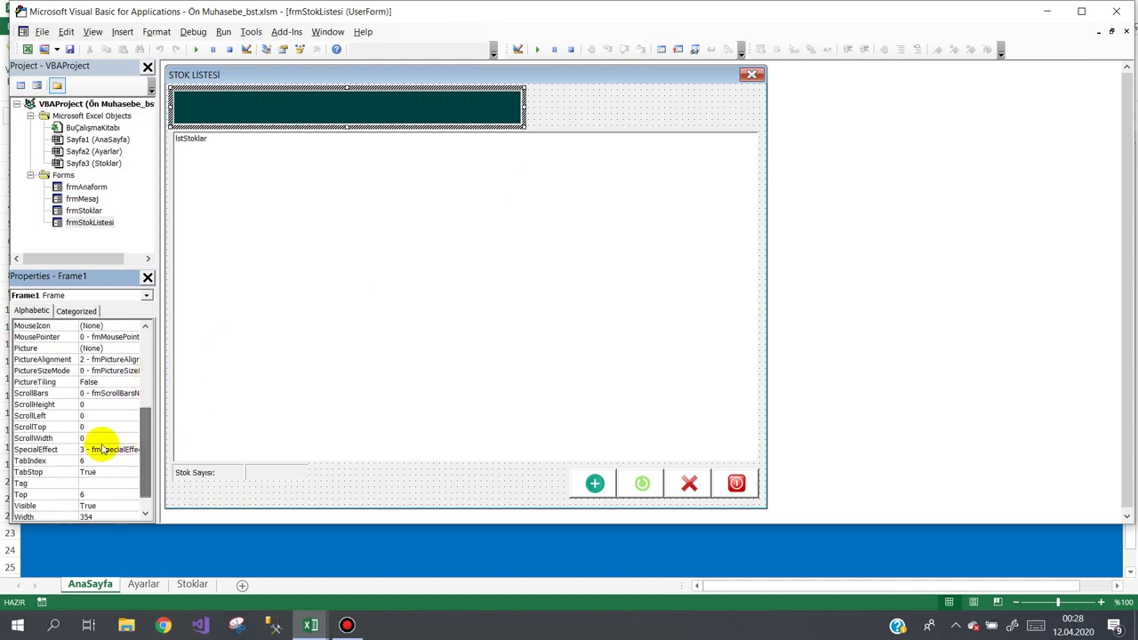
pyautogui.doubleClick(35, 450)
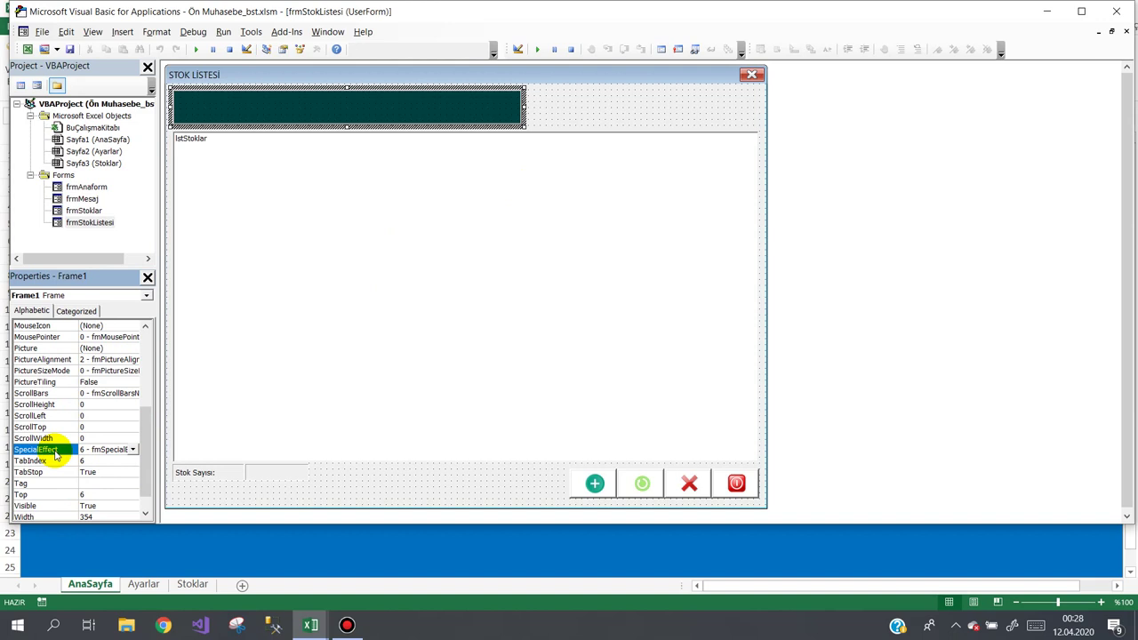
pyautogui.click(579, 104)
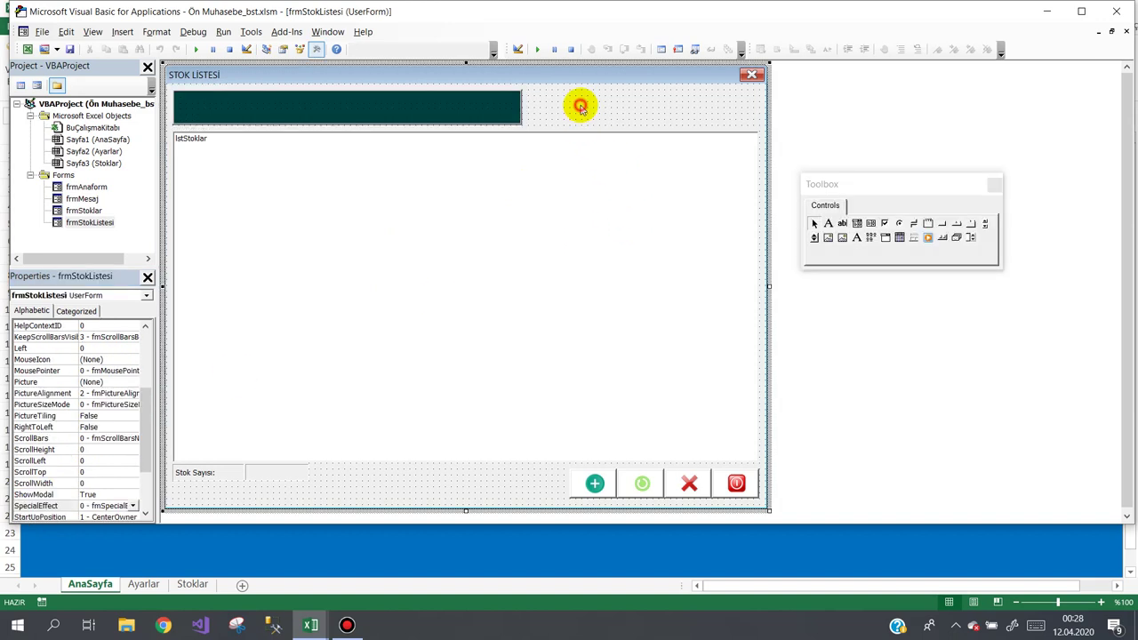
pyautogui.click(480, 115)
pyautogui.click(635, 107)
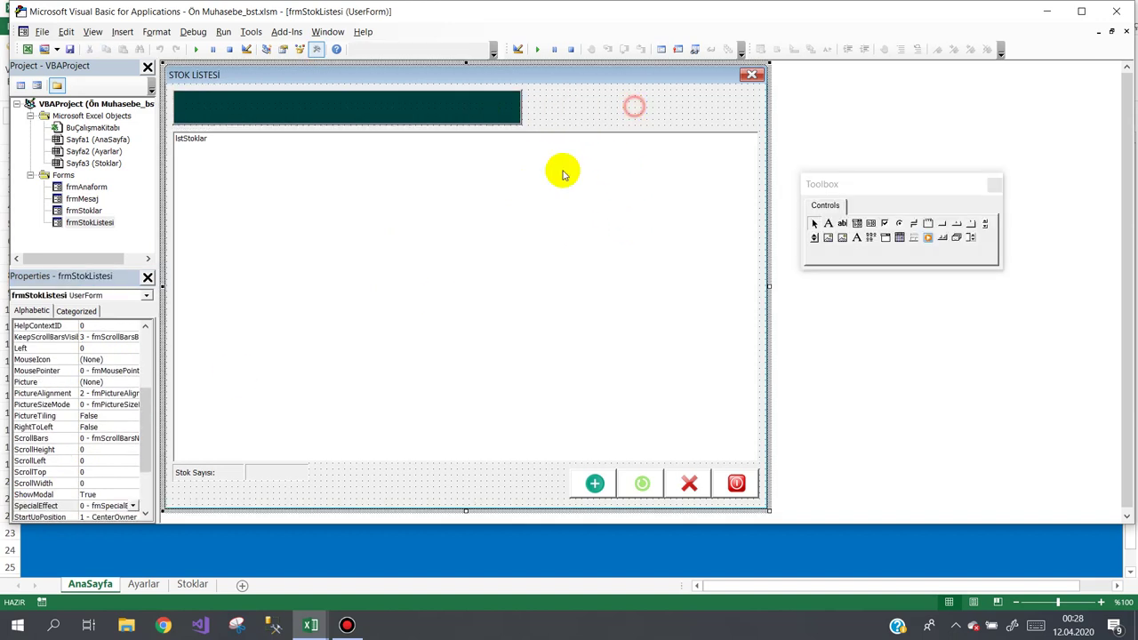
# Step: Place a Label in the dark header band and set its font to bold Calibri
pyautogui.click(827, 223)
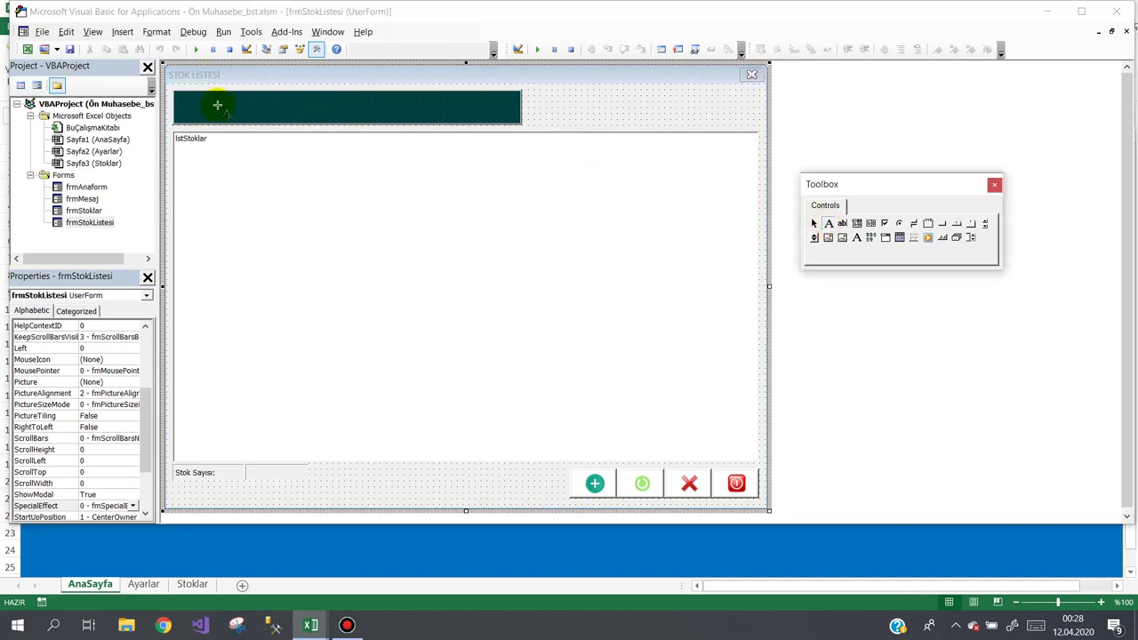
pyautogui.click(185, 103)
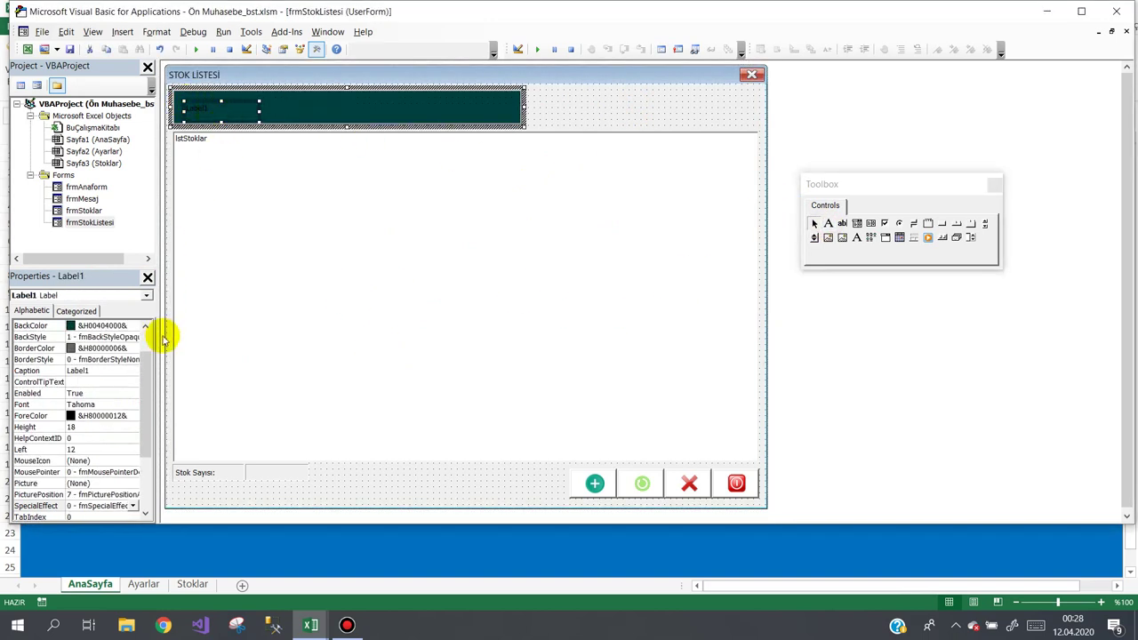
pyautogui.click(125, 410)
pyautogui.click(132, 405)
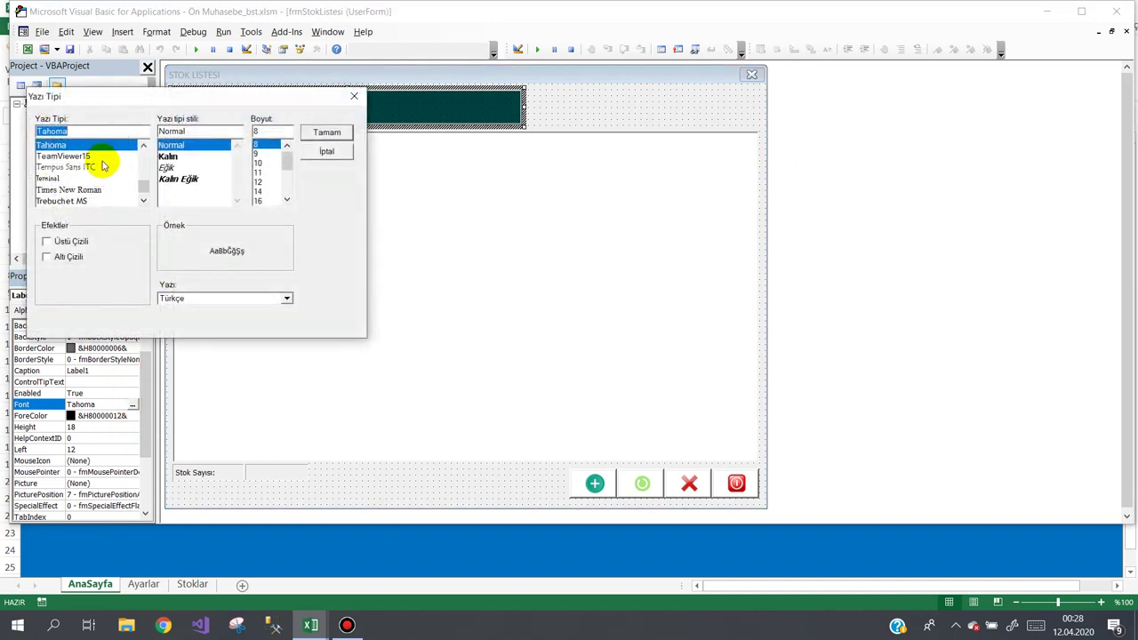
pyautogui.scroll(10, 80, 160)
pyautogui.click(67, 145)
pyautogui.click(187, 190)
pyautogui.moveTo(290, 158); pyautogui.dragTo(264, 184)
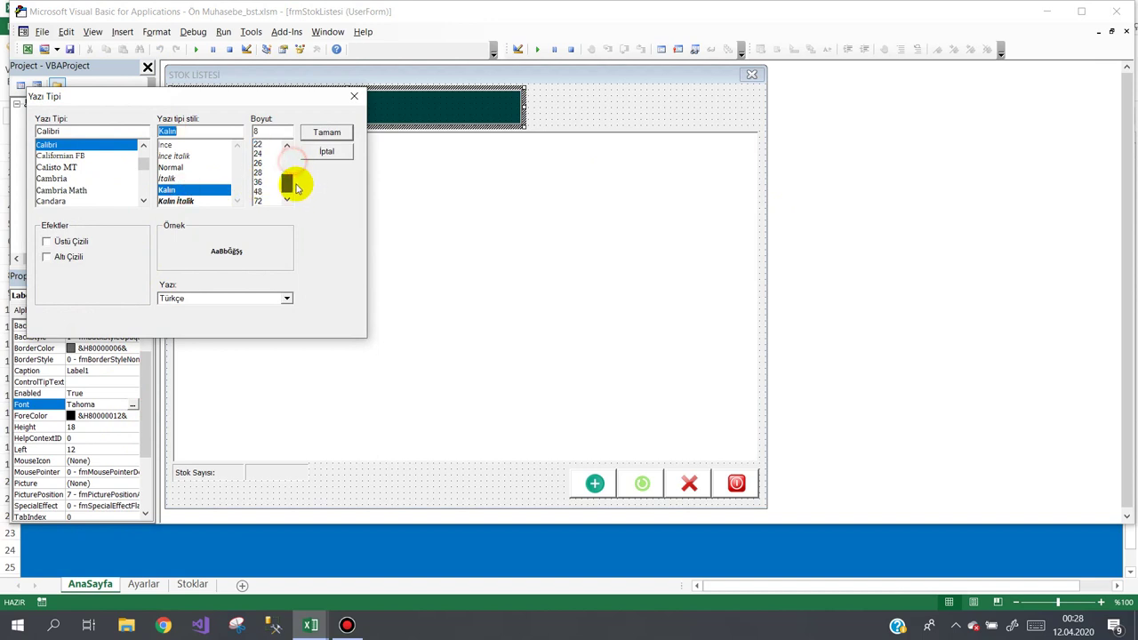
pyautogui.click(258, 152)
pyautogui.click(326, 132)
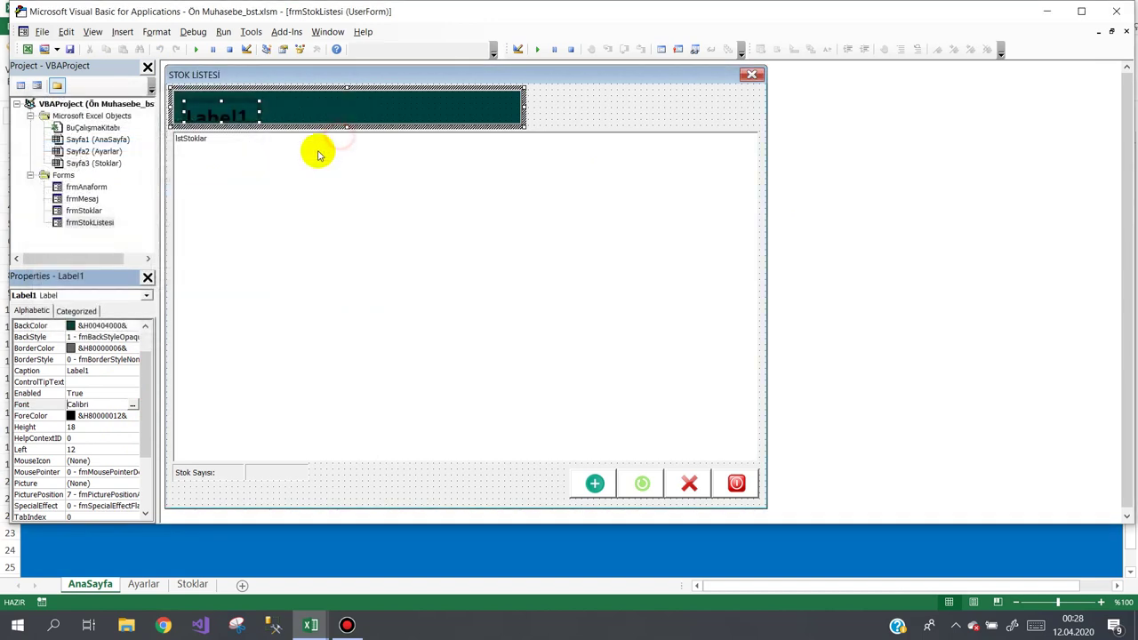
# Step: Make the label taller and set its ForeColor to white
pyautogui.click(258, 110)
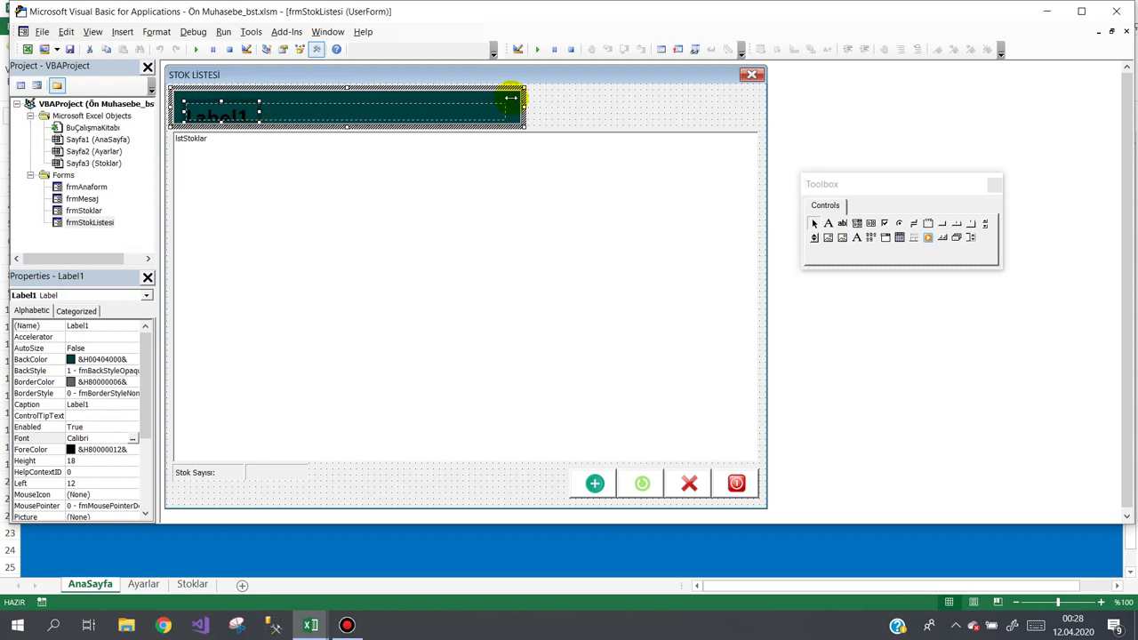
pyautogui.moveTo(343, 101); pyautogui.dragTo(343, 95)
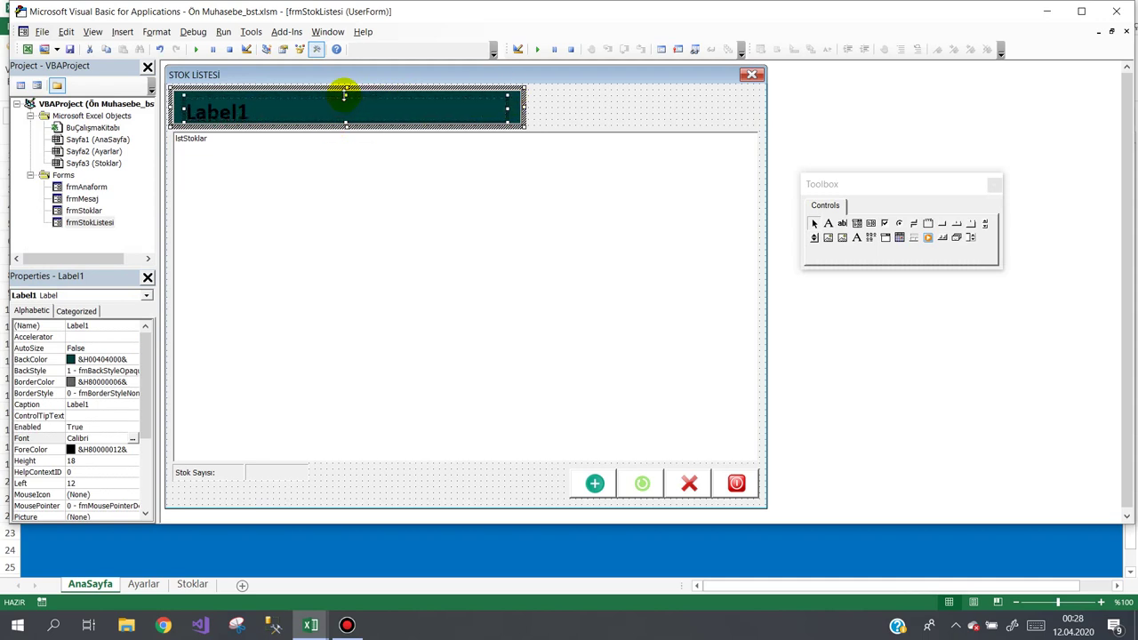
pyautogui.click(127, 451)
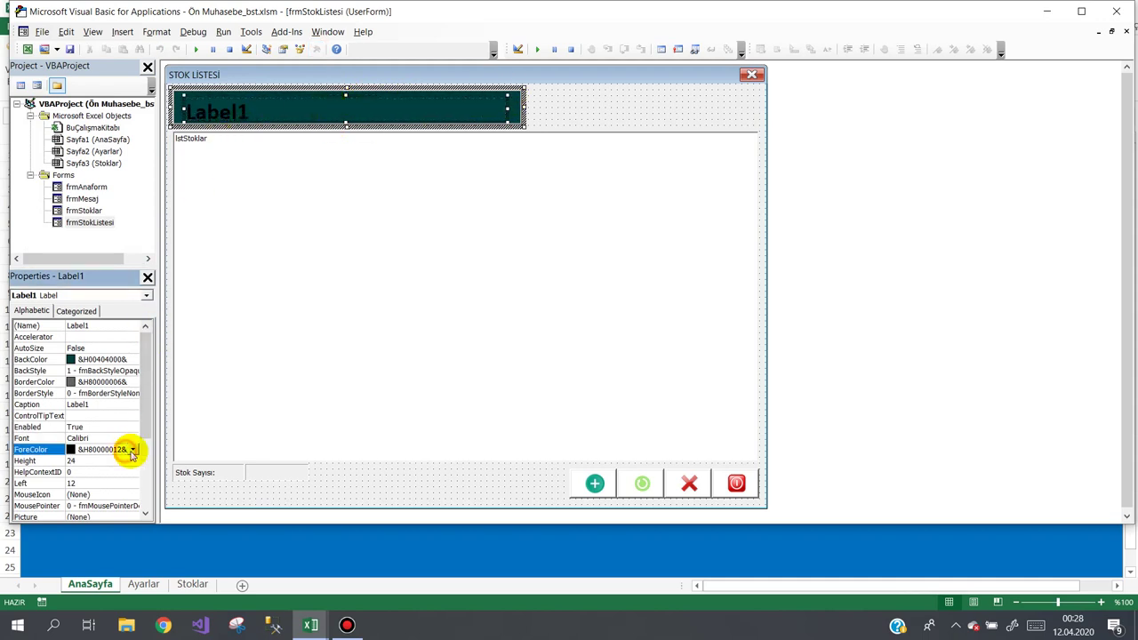
pyautogui.click(131, 448)
pyautogui.click(45, 464)
pyautogui.click(38, 478)
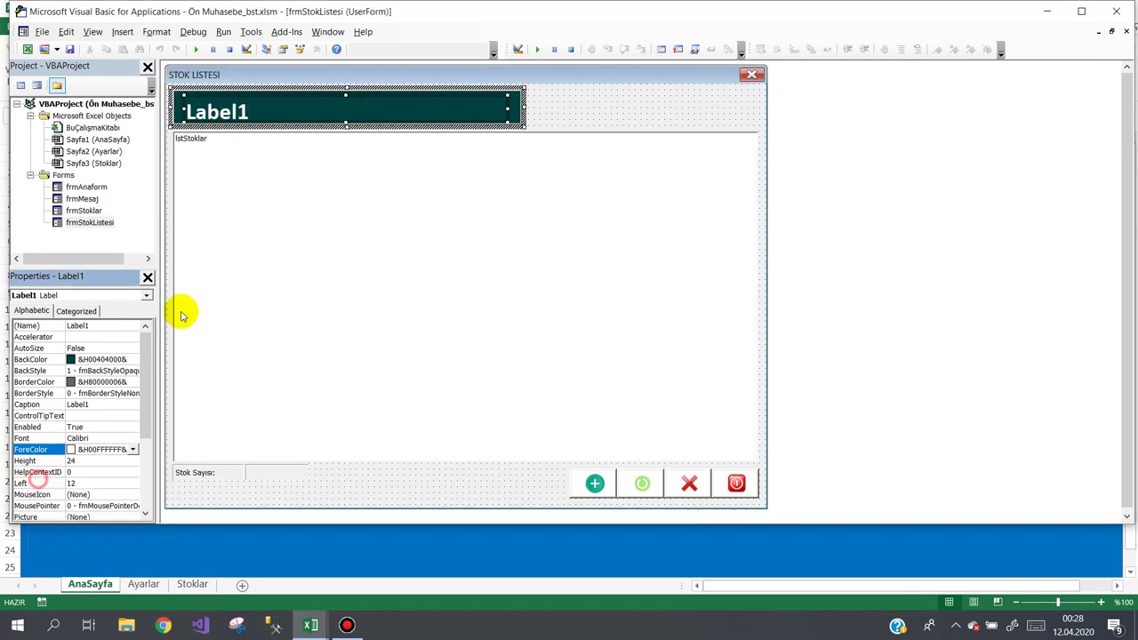
# Step: Set the label's caption to STOK LİSTESİ and its Top to 2
pyautogui.click(279, 110)
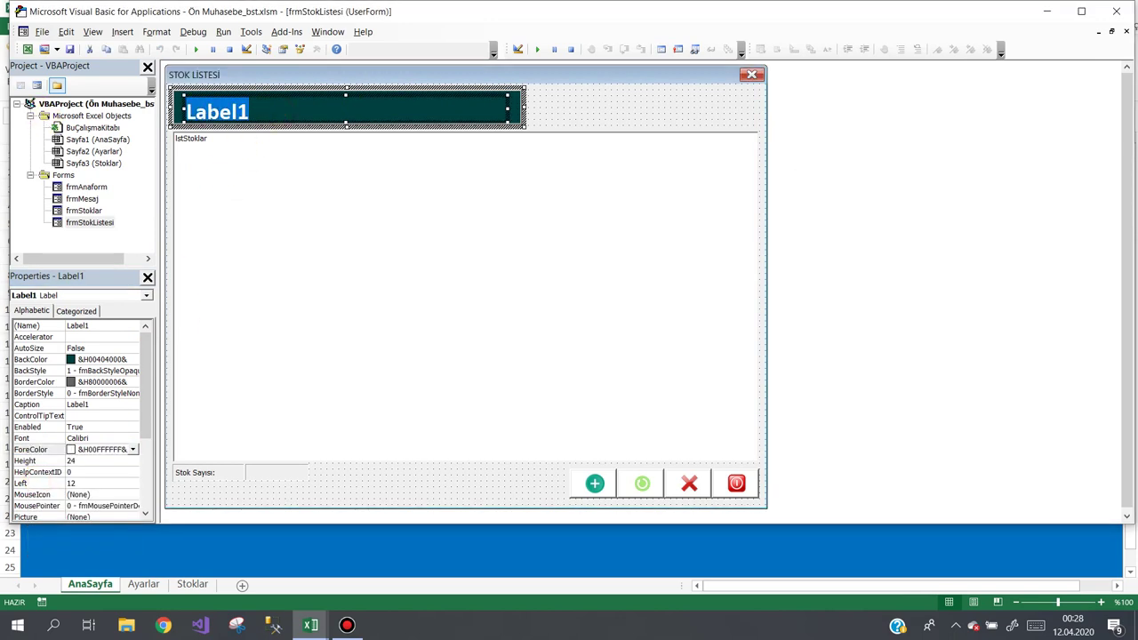
pyautogui.write('STOK LİSTESİ')
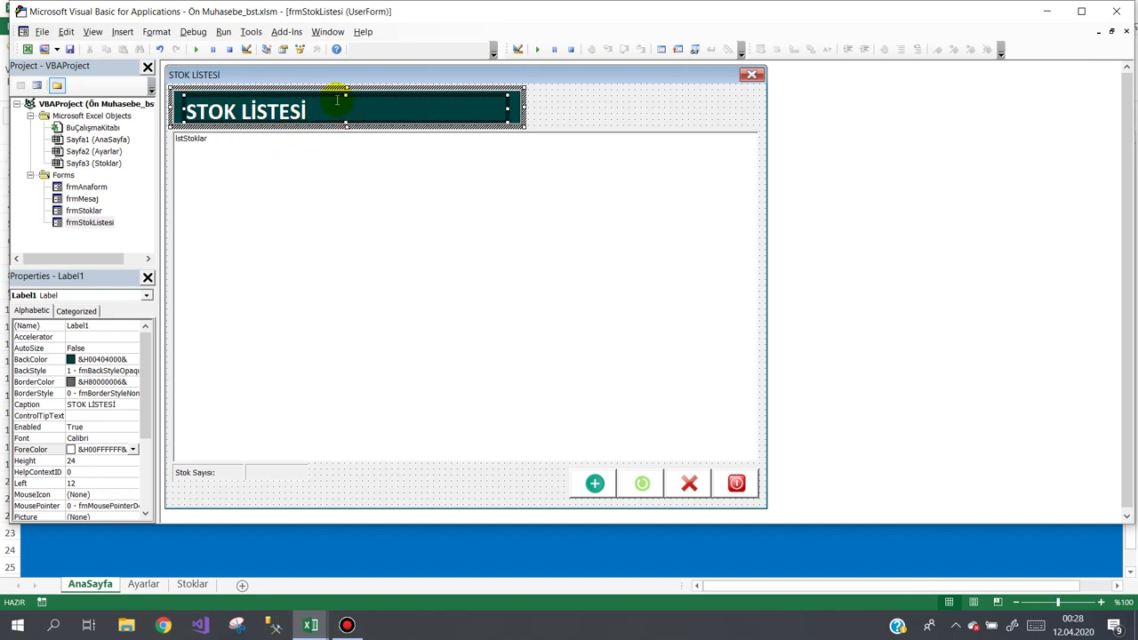
pyautogui.click(563, 112)
pyautogui.click(452, 109)
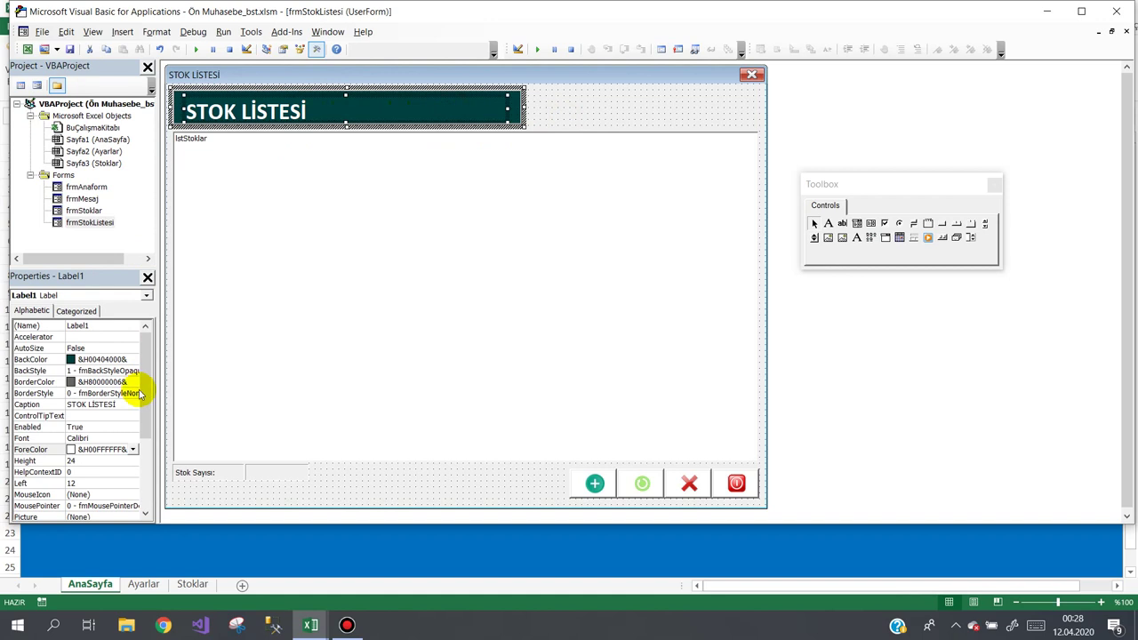
pyautogui.moveTo(145, 385); pyautogui.dragTo(97, 485)
pyautogui.click(25, 472)
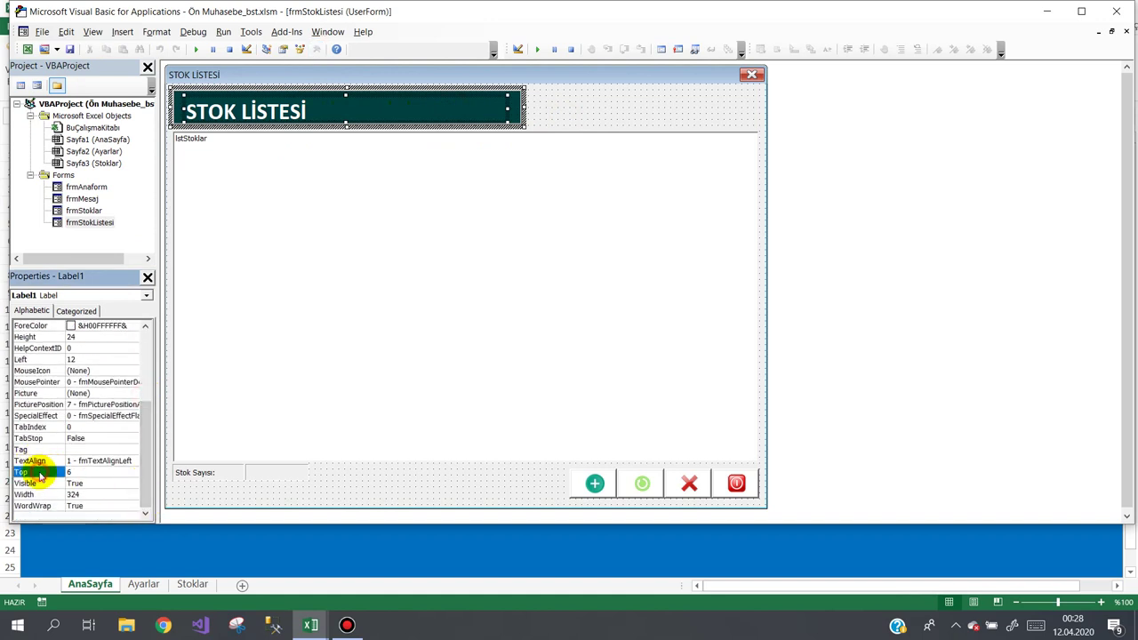
pyautogui.press('Return')
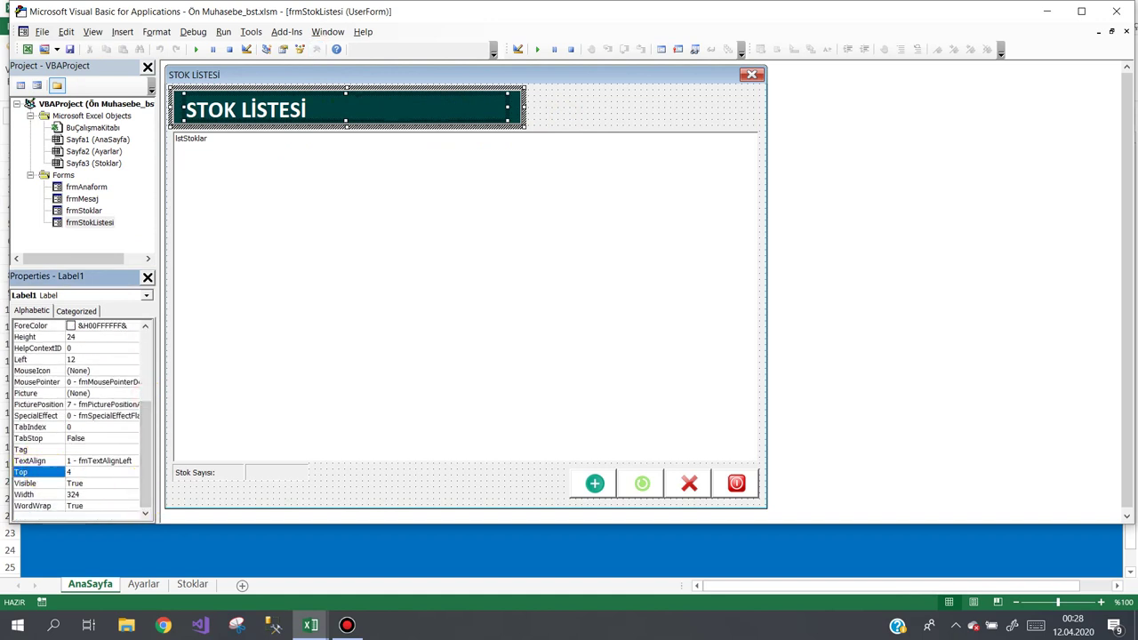
pyautogui.write('2')
pyautogui.press('Return')
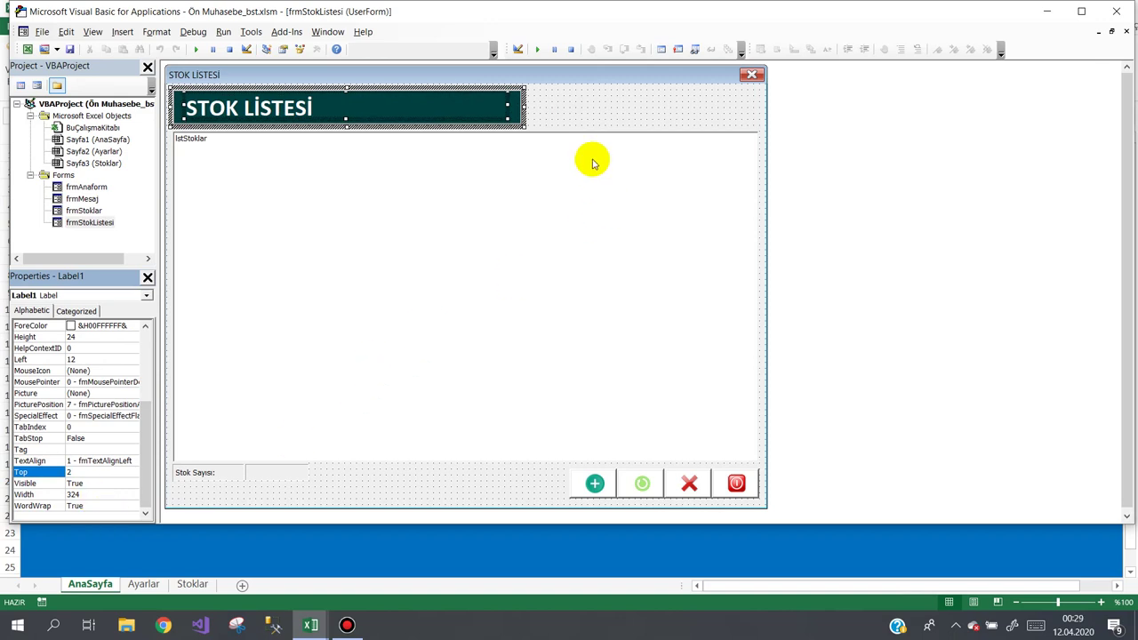
pyautogui.click(587, 119)
# Step: Move the four action buttons up to the form's top-right beside the header
pyautogui.moveTo(533, 483); pyautogui.dragTo(725, 491)
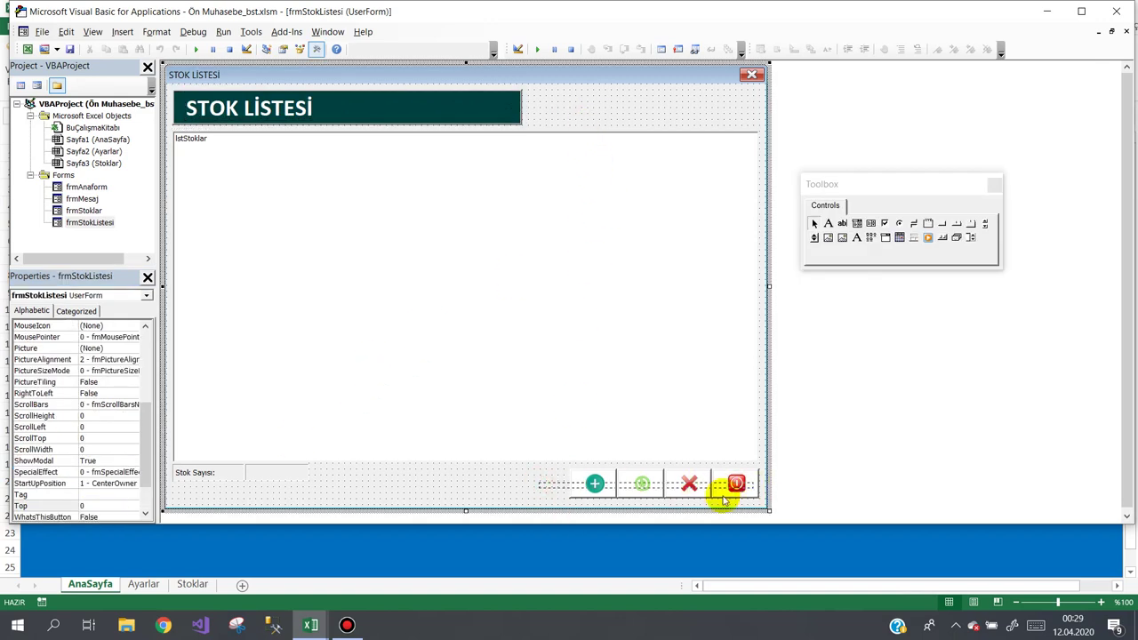
pyautogui.moveTo(641, 492); pyautogui.dragTo(642, 114)
pyautogui.click(539, 103)
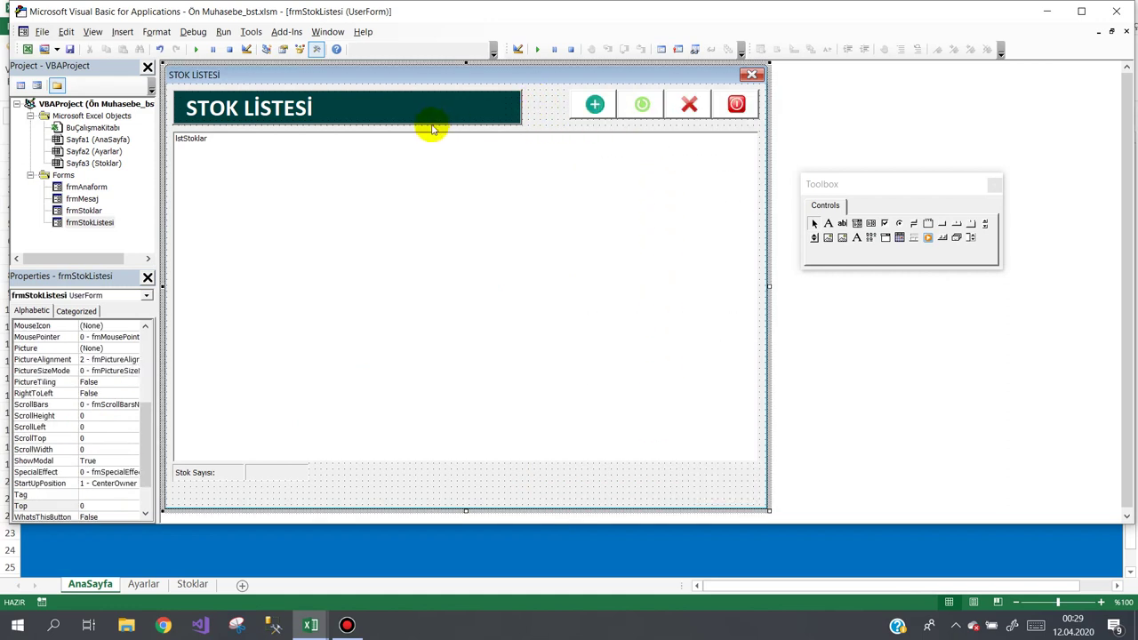
# Step: Choose a smaller font size for the STOK LİSTESİ title label
pyautogui.click(340, 105)
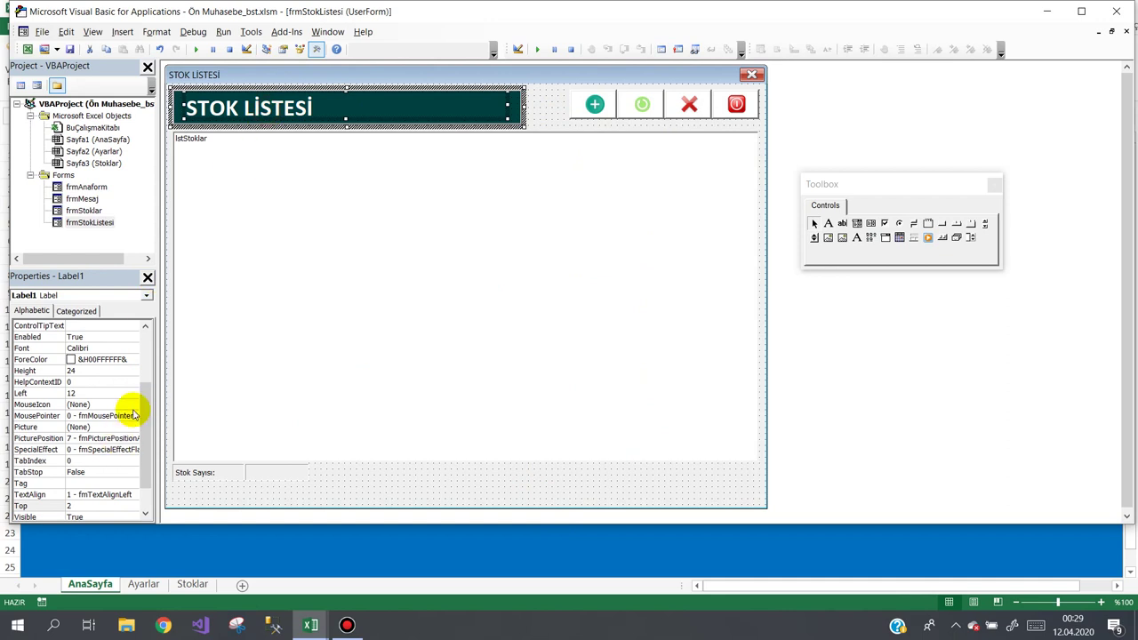
pyautogui.moveTo(147, 407); pyautogui.dragTo(142, 330)
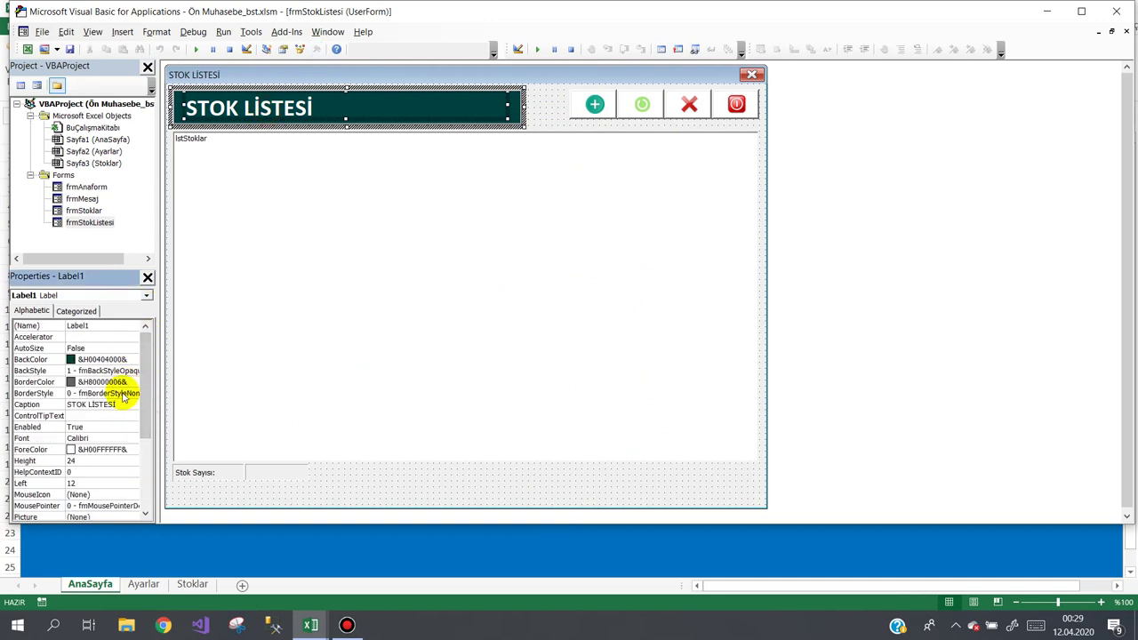
pyautogui.click(116, 438)
pyautogui.click(132, 441)
pyautogui.click(286, 146)
pyautogui.click(286, 146)
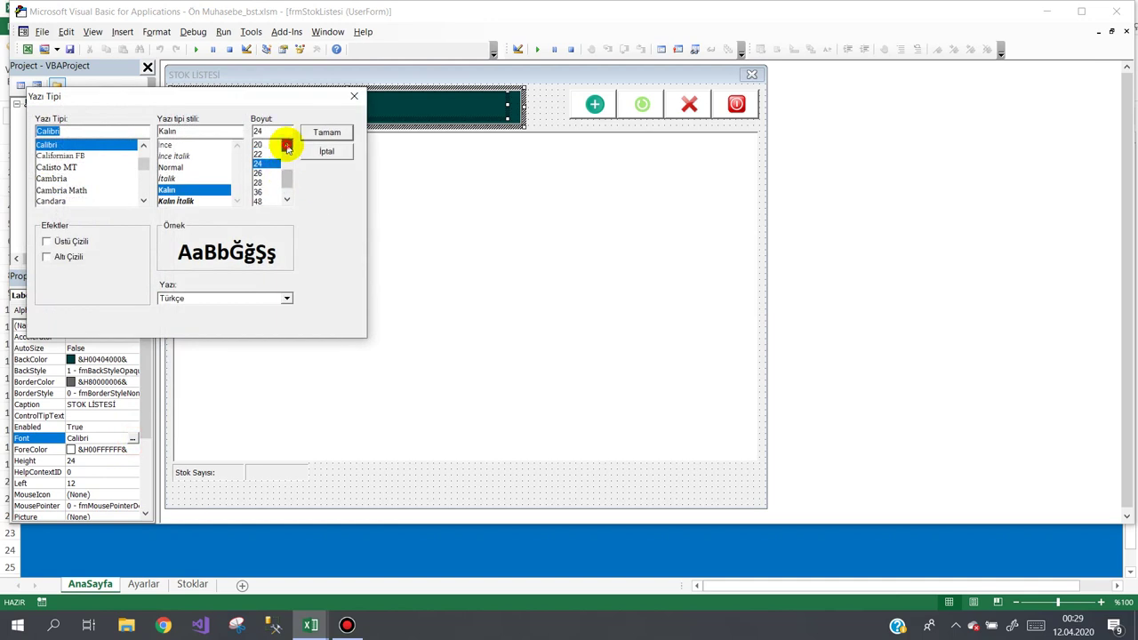
pyautogui.click(267, 142)
pyautogui.click(316, 130)
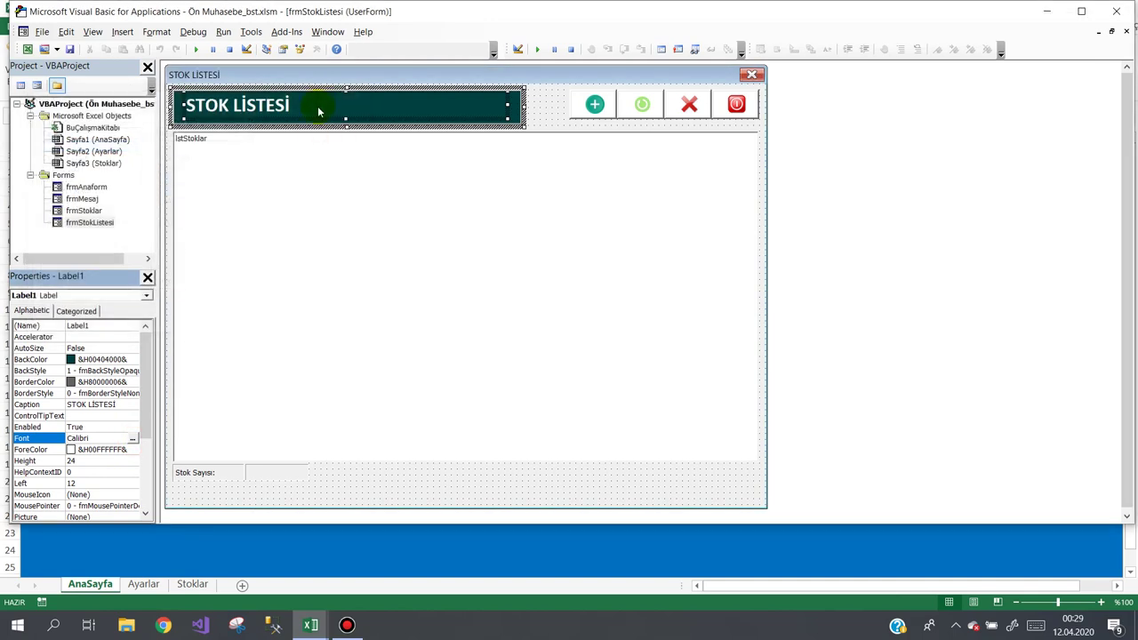
pyautogui.click(541, 114)
# Step: Trim Frame1 to height 30 and stretch it toward the buttons
pyautogui.click(366, 127)
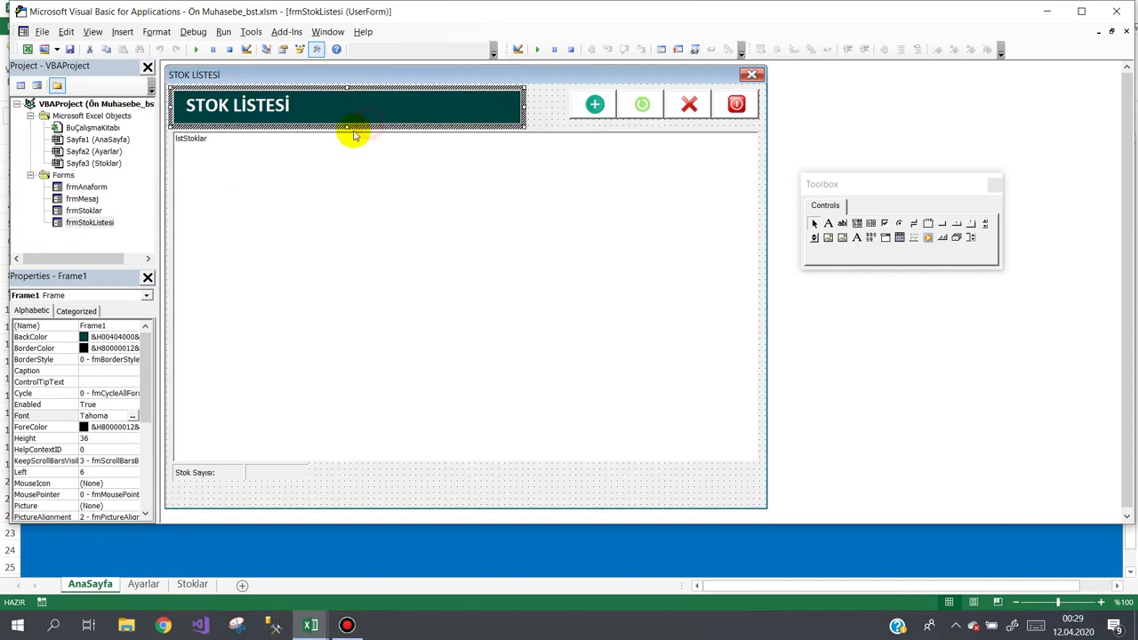
pyautogui.moveTo(346, 128); pyautogui.dragTo(361, 118)
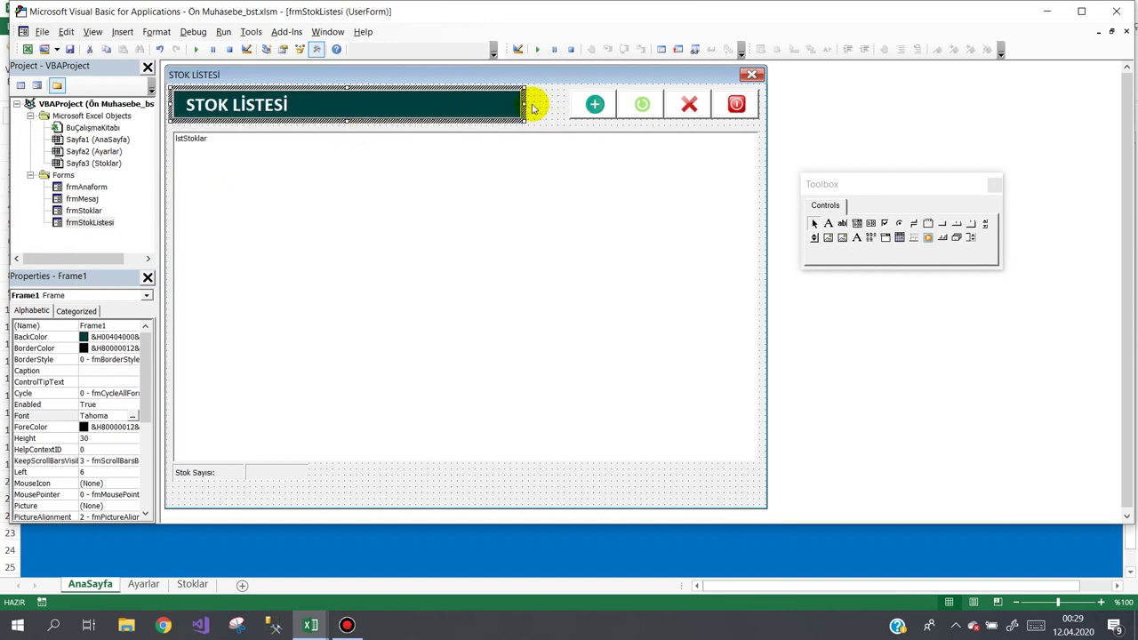
pyautogui.moveTo(537, 104); pyautogui.dragTo(562, 105)
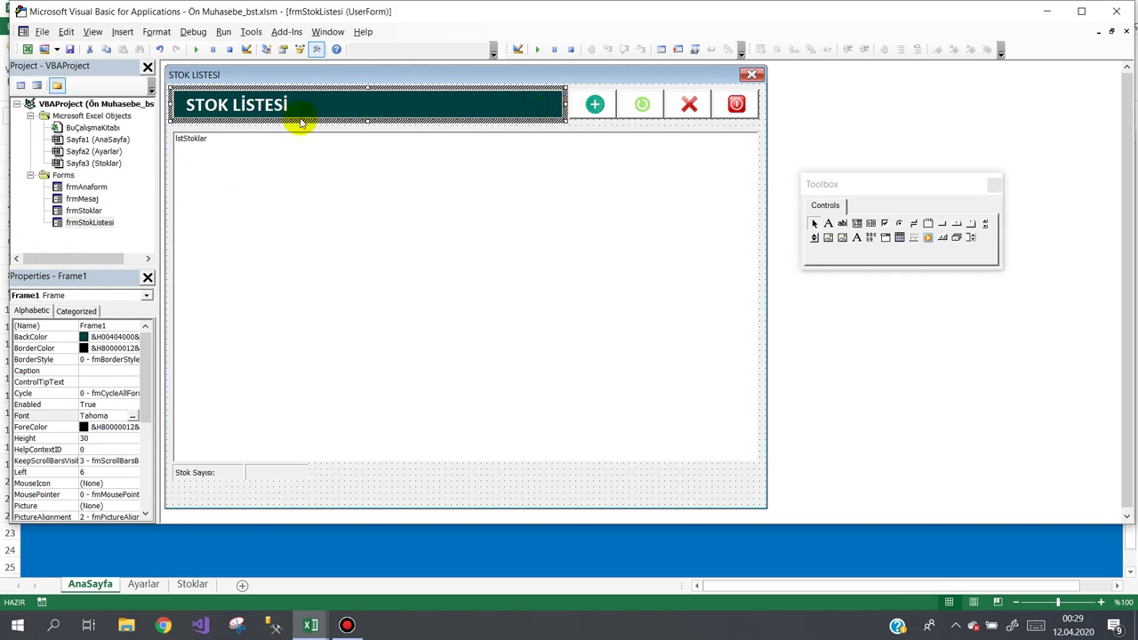
pyautogui.click(751, 133)
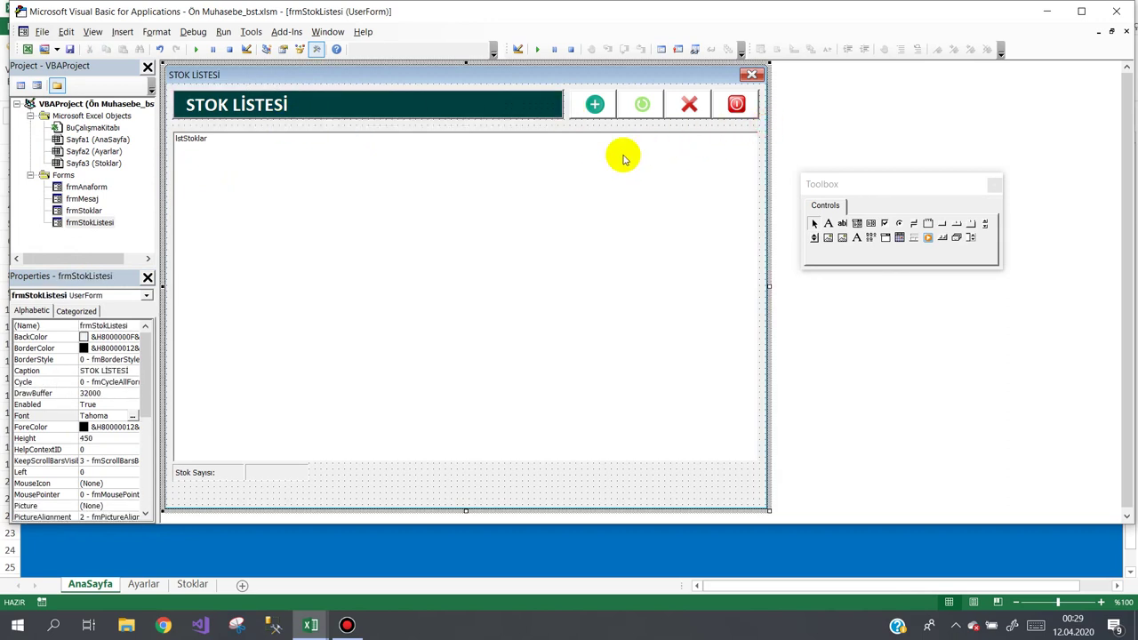
pyautogui.click(419, 173)
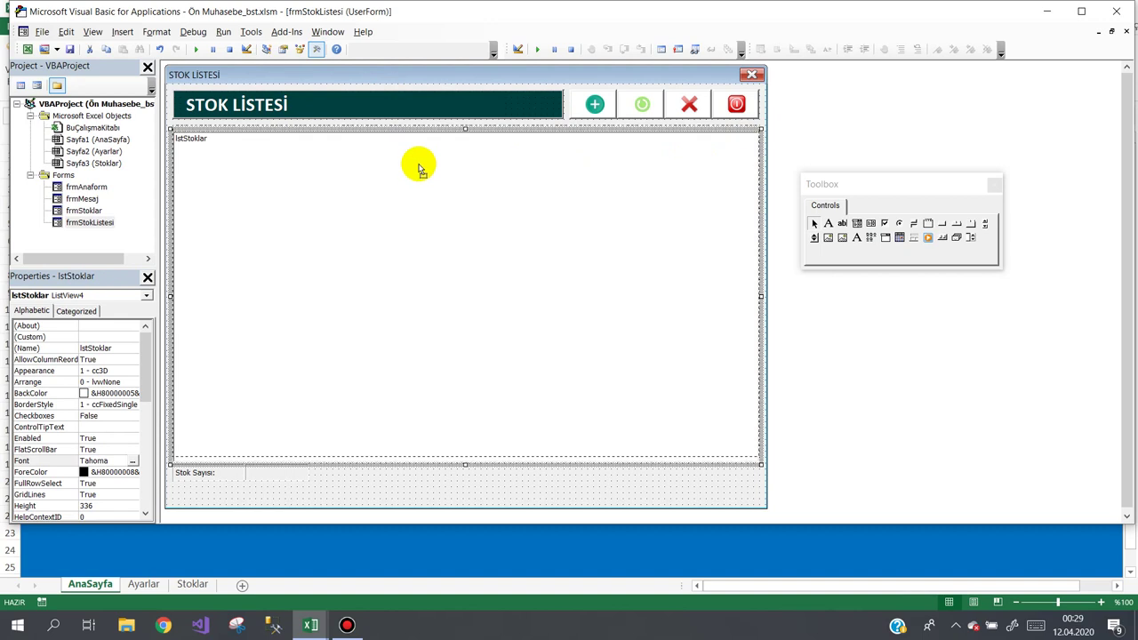
pyautogui.click(449, 482)
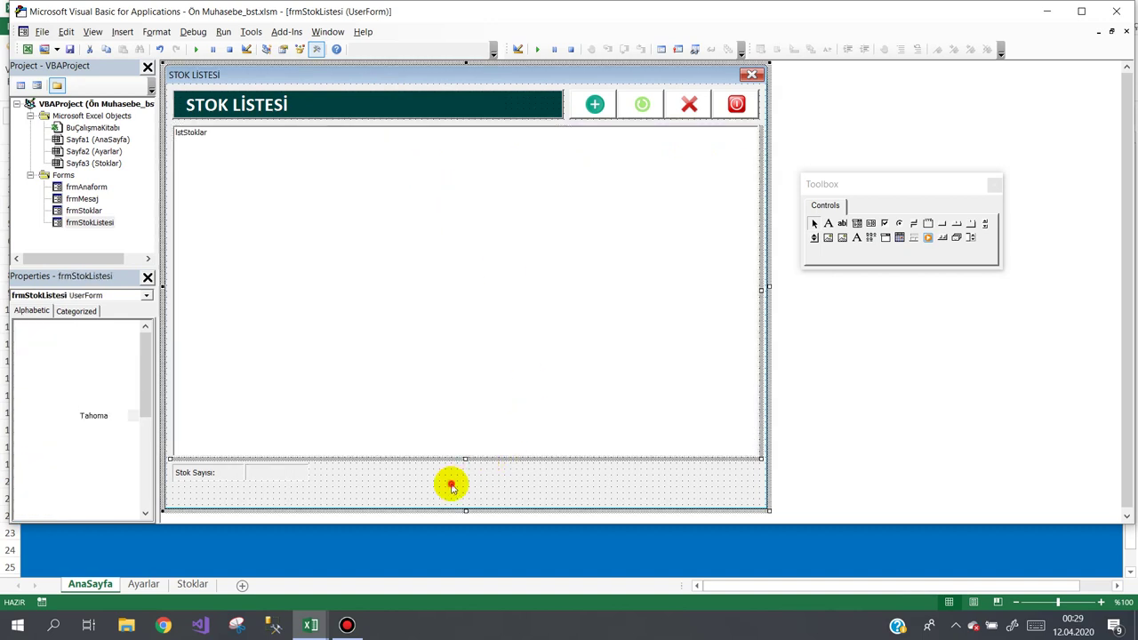
# Step: Move the Stok Sayısı status bar to the form's bottom-right corner
pyautogui.click(295, 480)
pyautogui.moveTo(295, 480); pyautogui.dragTo(745, 478)
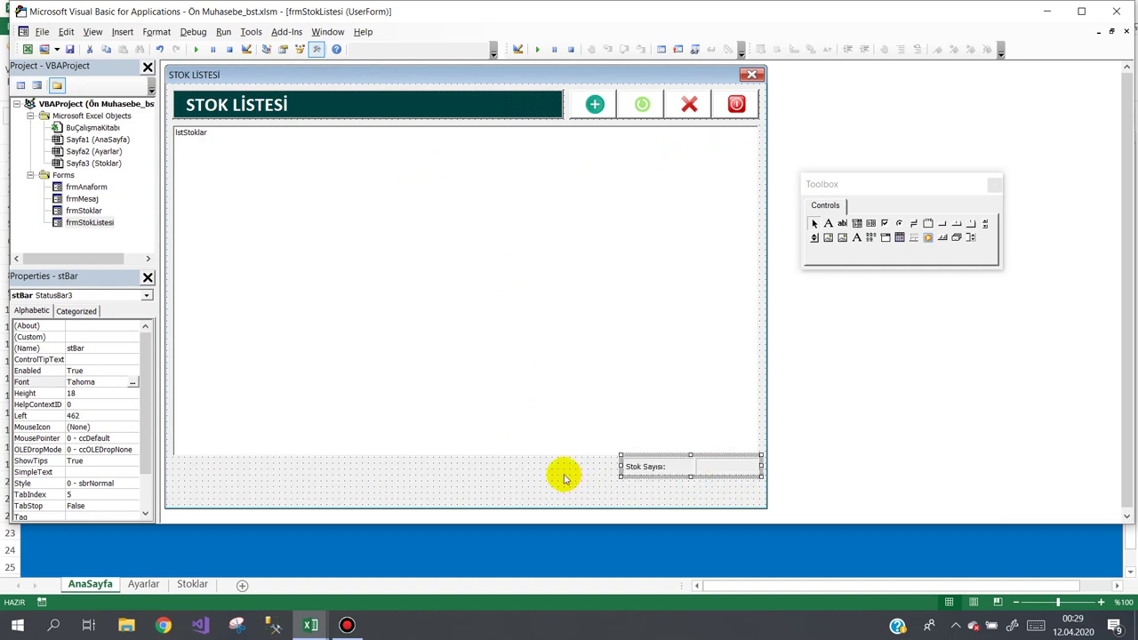
pyautogui.click(559, 470)
# Step: Shorten the form to height 421,8 to remove empty space, then run it to preview
pyautogui.moveTo(466, 513); pyautogui.dragTo(465, 485)
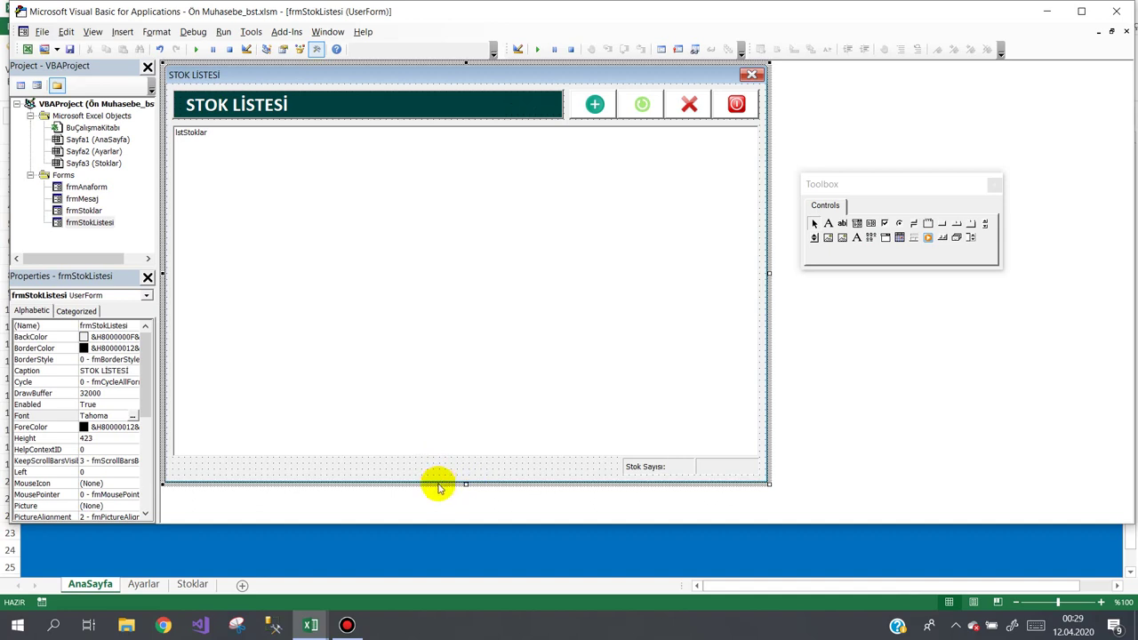
pyautogui.moveTo(464, 483); pyautogui.dragTo(464, 483)
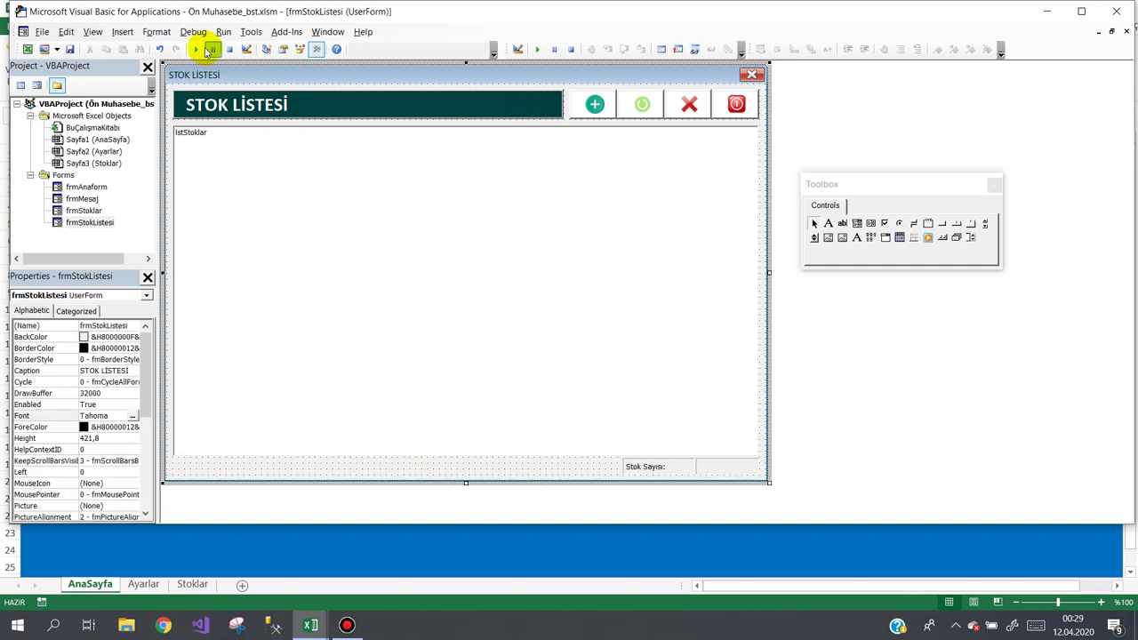
pyautogui.click(196, 48)
pyautogui.click(368, 187)
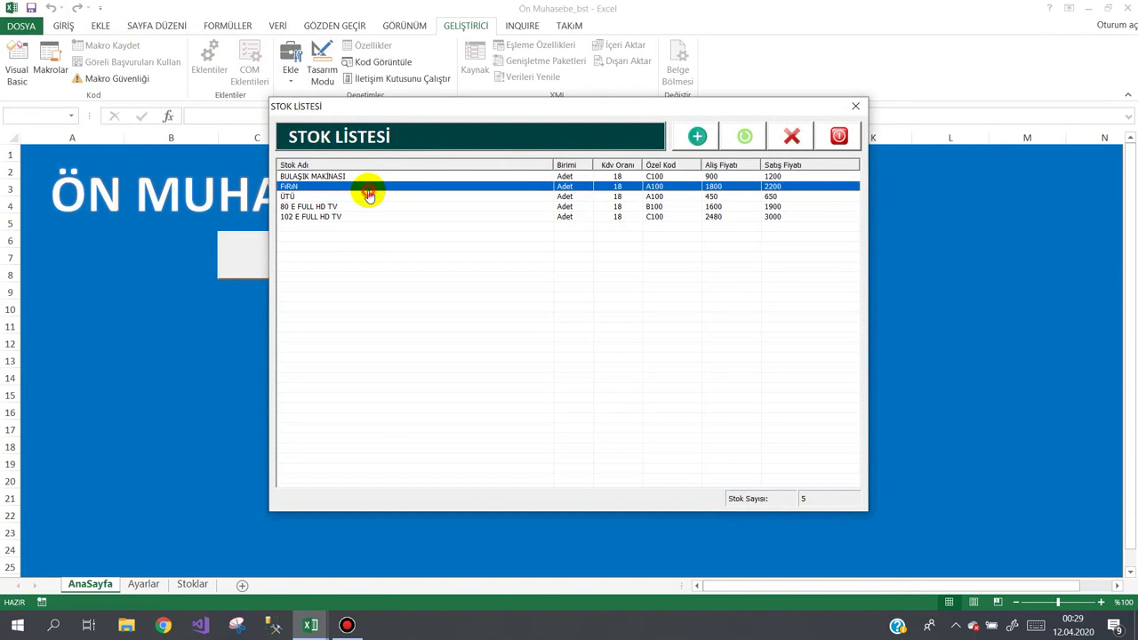
pyautogui.click(373, 196)
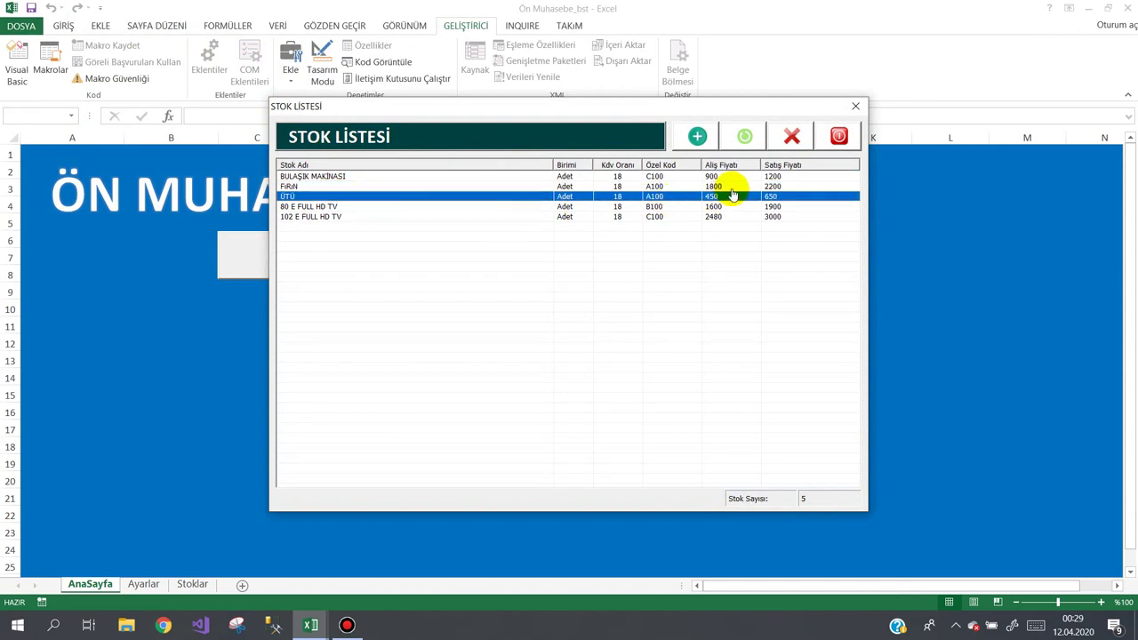
pyautogui.click(653, 188)
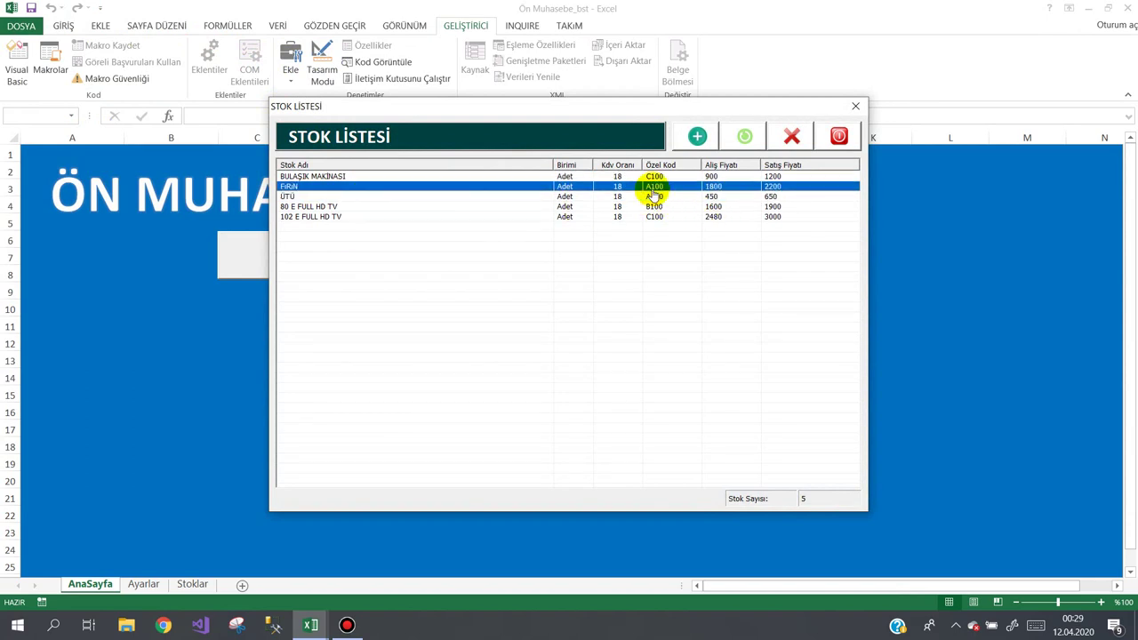
pyautogui.click(516, 180)
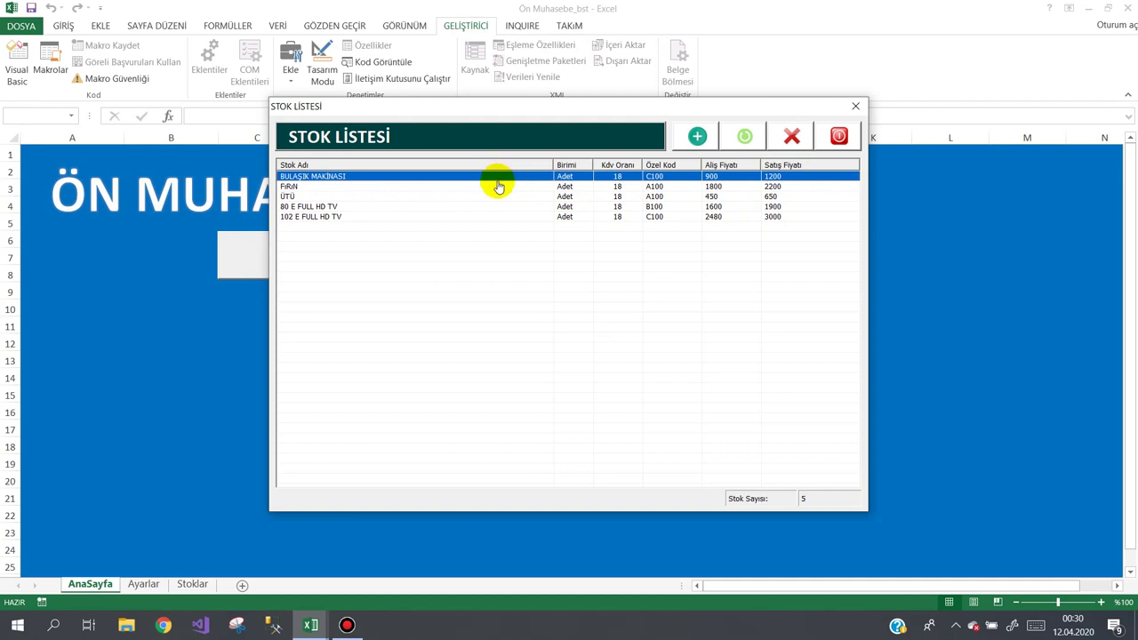
pyautogui.click(498, 187)
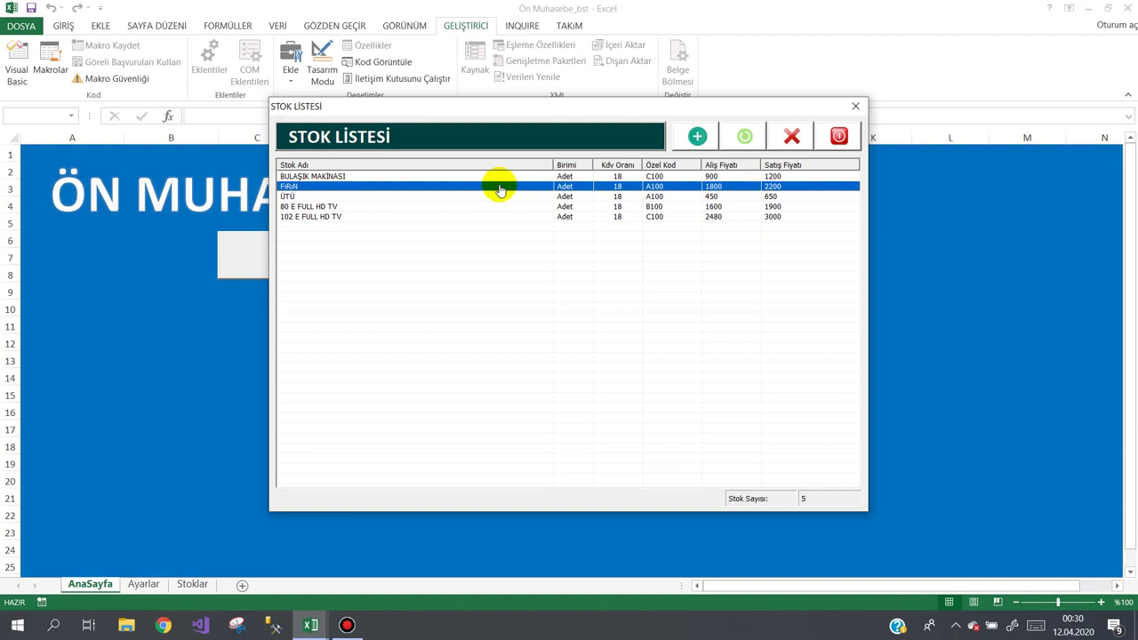
pyautogui.click(511, 196)
pyautogui.click(517, 207)
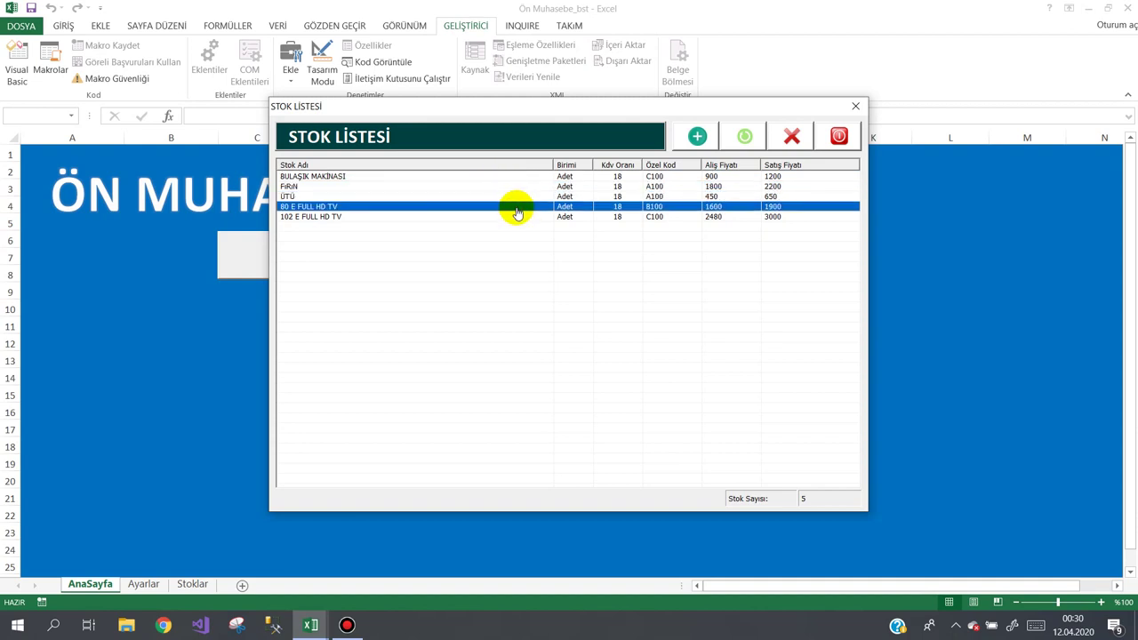
pyautogui.click(516, 188)
pyautogui.click(510, 197)
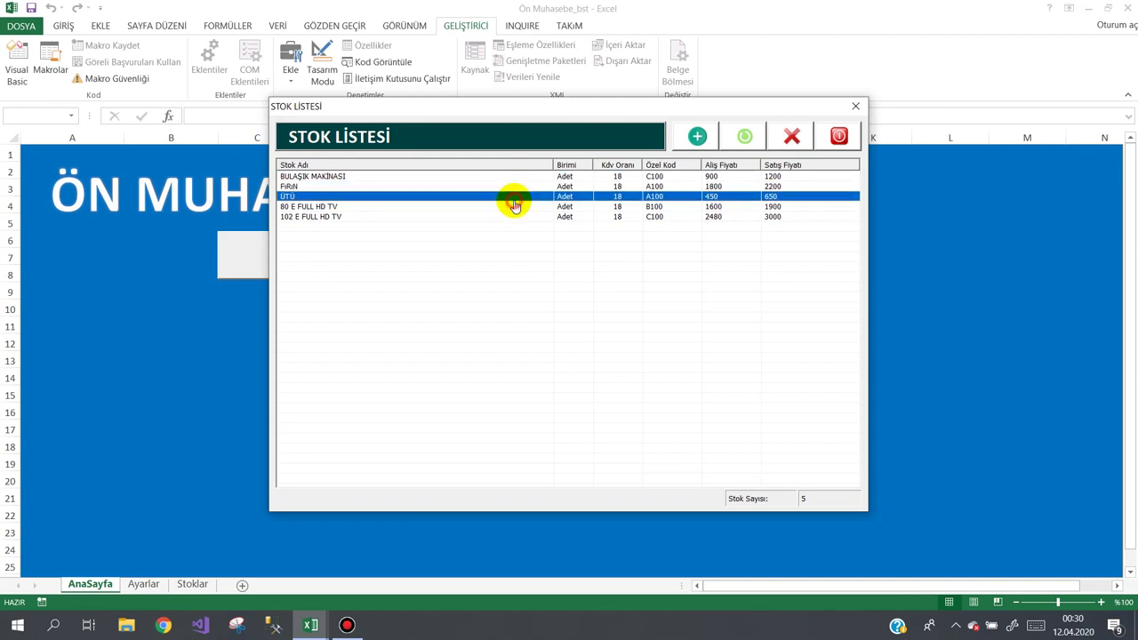
pyautogui.click(827, 138)
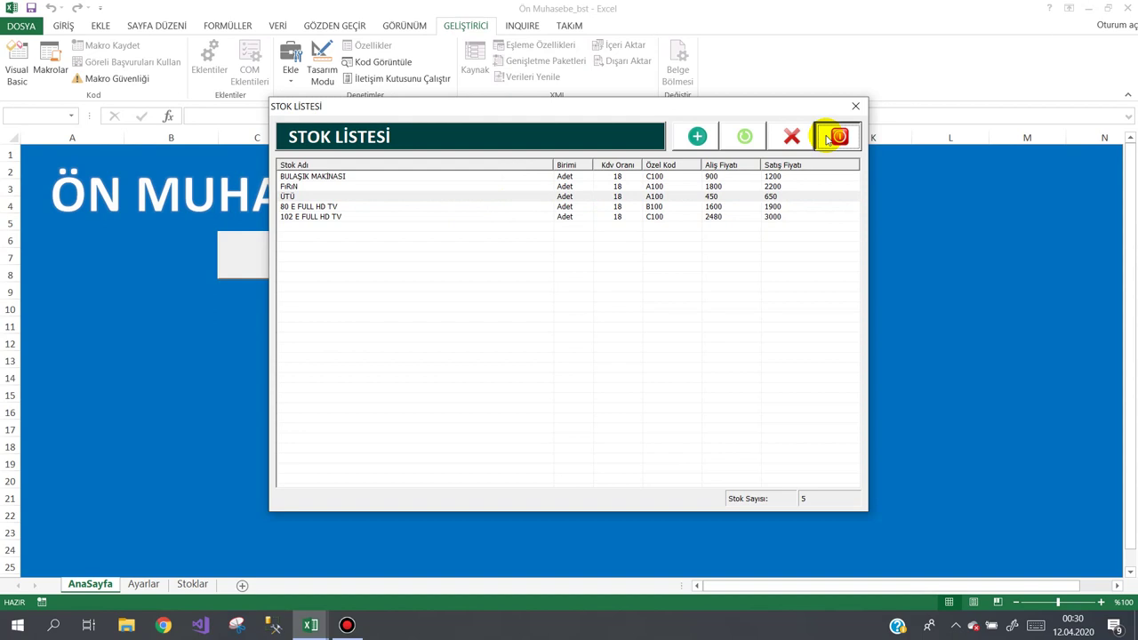
pyautogui.click(827, 138)
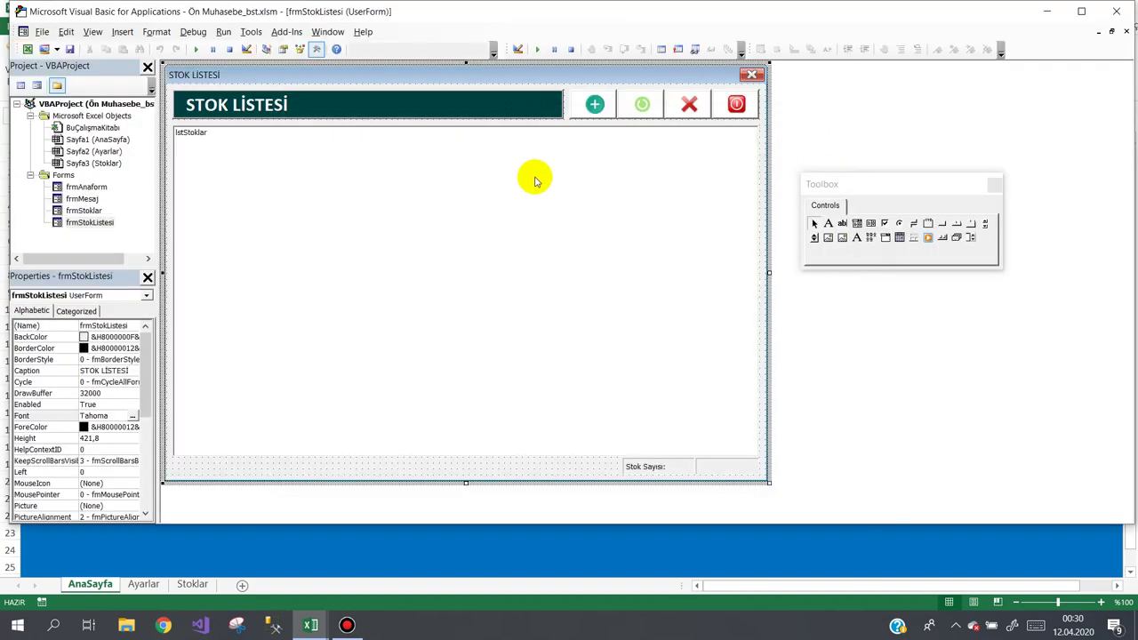
pyautogui.click(195, 49)
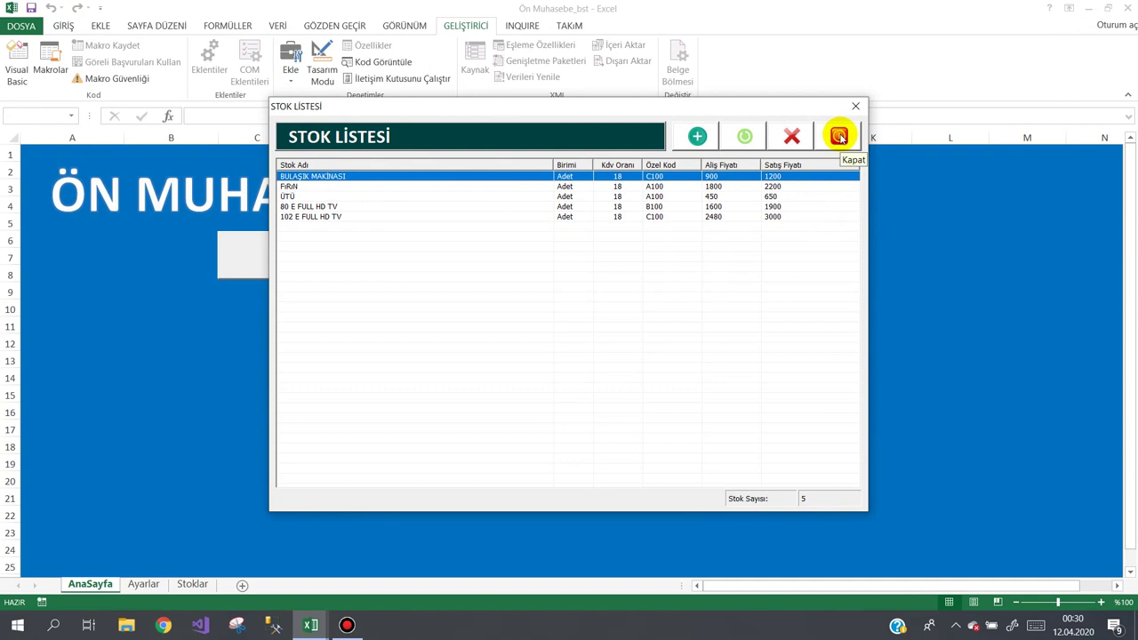
pyautogui.click(840, 138)
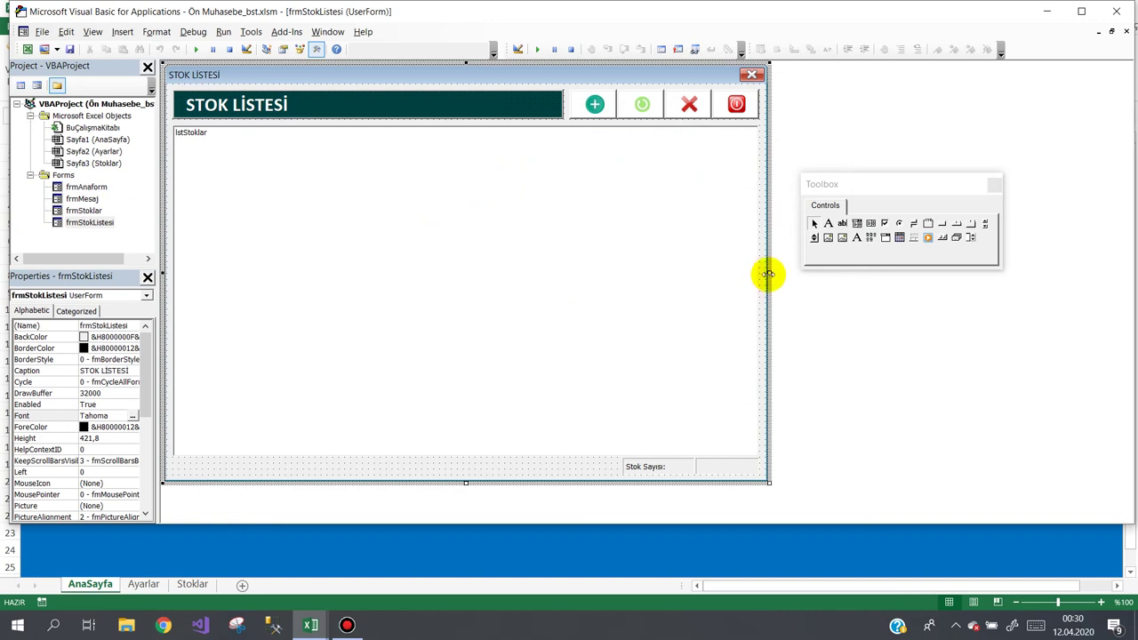
# Step: Widen the form to the right and stretch lstStoklar to fill it
pyautogui.moveTo(769, 273); pyautogui.dragTo(814, 277)
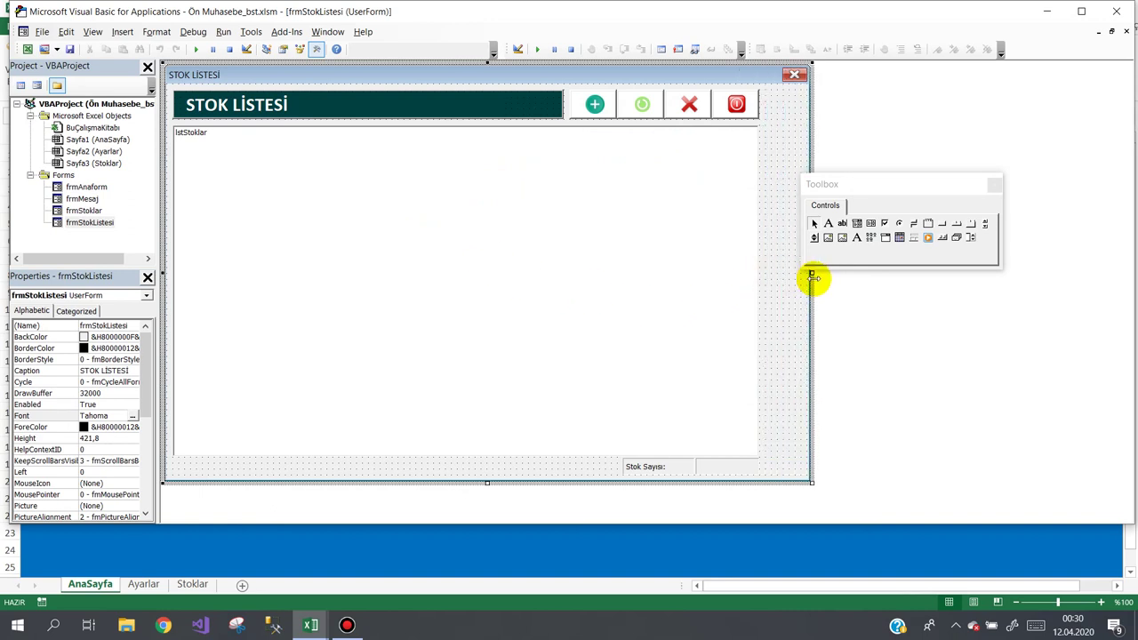
pyautogui.click(736, 311)
pyautogui.moveTo(762, 290); pyautogui.dragTo(807, 296)
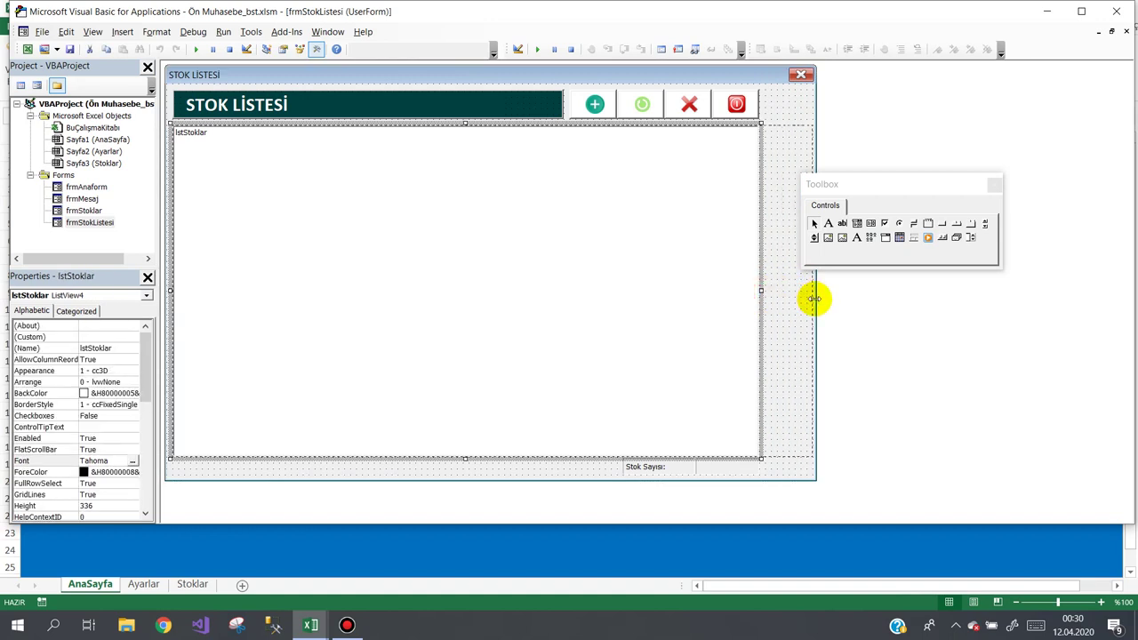
pyautogui.moveTo(811, 299); pyautogui.dragTo(808, 296)
# Step: Select the four header buttons and stretch the STOK LİSTESİ title banner up to them
pyautogui.moveTo(782, 99)
pyautogui.mouseDown()
pyautogui.moveTo(597, 104)
pyautogui.moveTo(691, 105)
pyautogui.mouseUp()
pyautogui.click(644, 105)
pyautogui.click(544, 105)
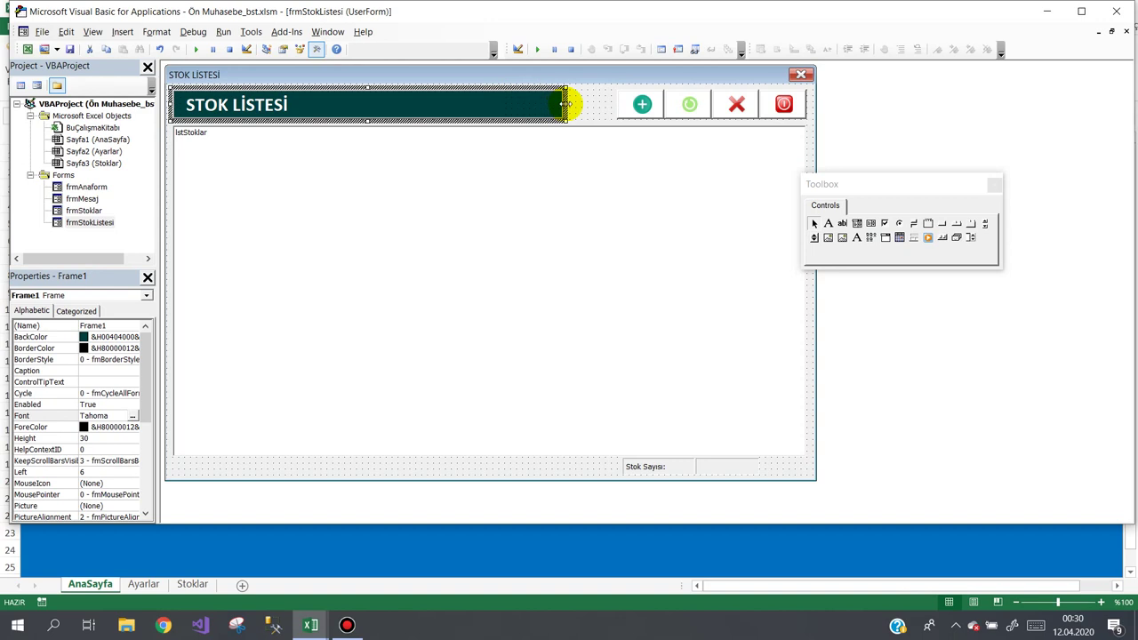
pyautogui.moveTo(566, 104); pyautogui.dragTo(612, 104)
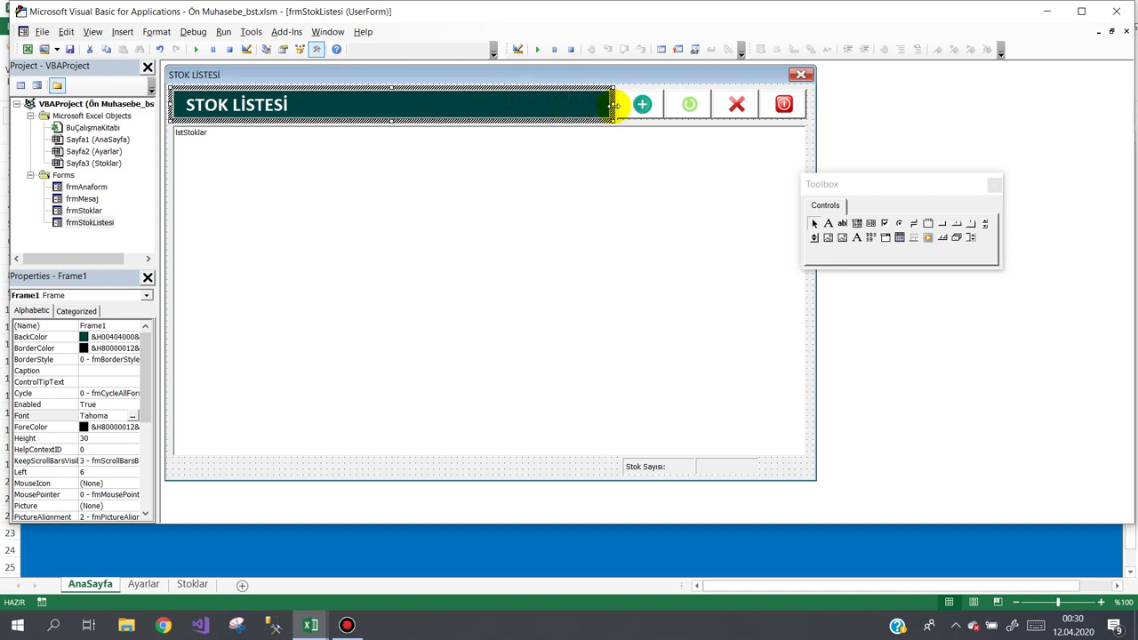
# Step: Open the Column Headers property page of lstStoklar
pyautogui.click(610, 261)
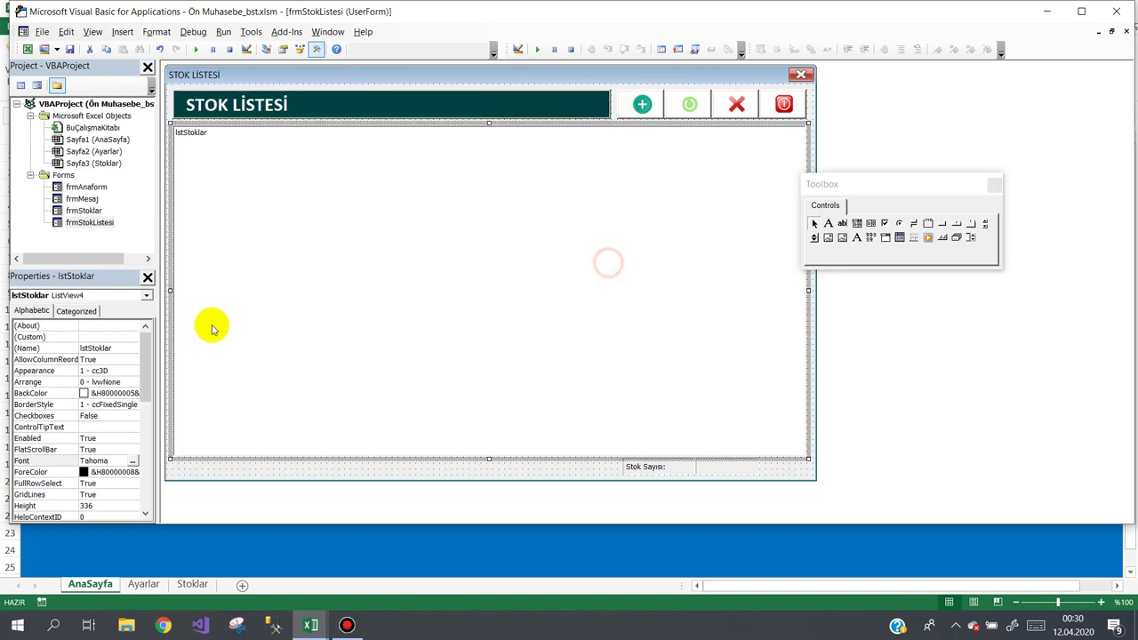
pyautogui.click(130, 340)
pyautogui.click(130, 340)
pyautogui.click(643, 209)
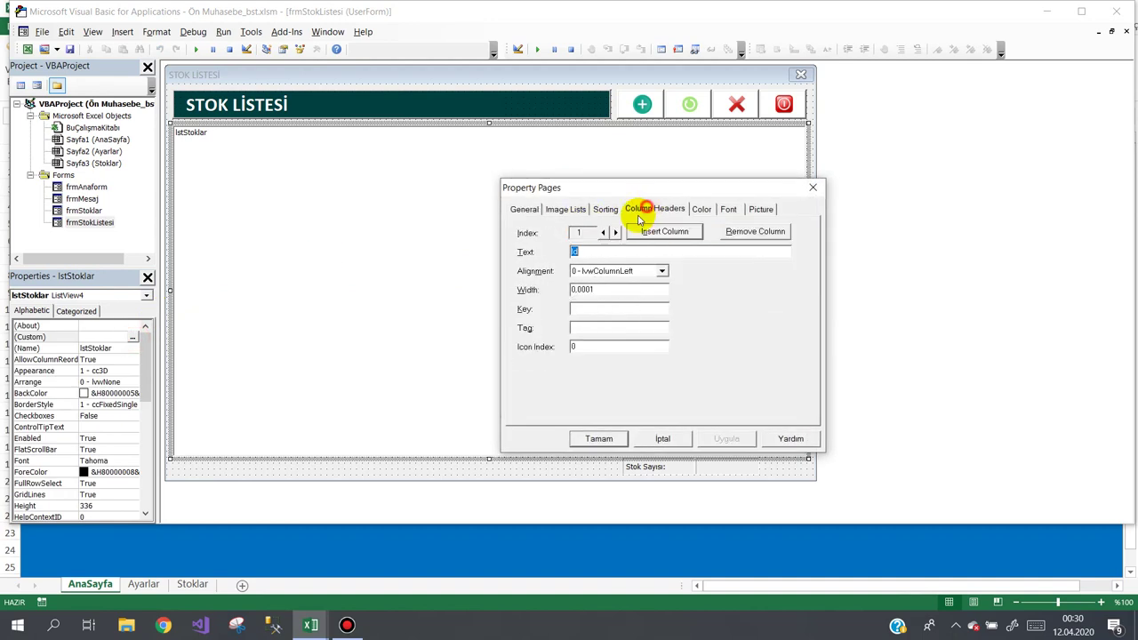
# Step: Insert an eighth column titled 'Stok Mevcudu' with width 100, apply, and close the property pages
pyautogui.click(650, 232)
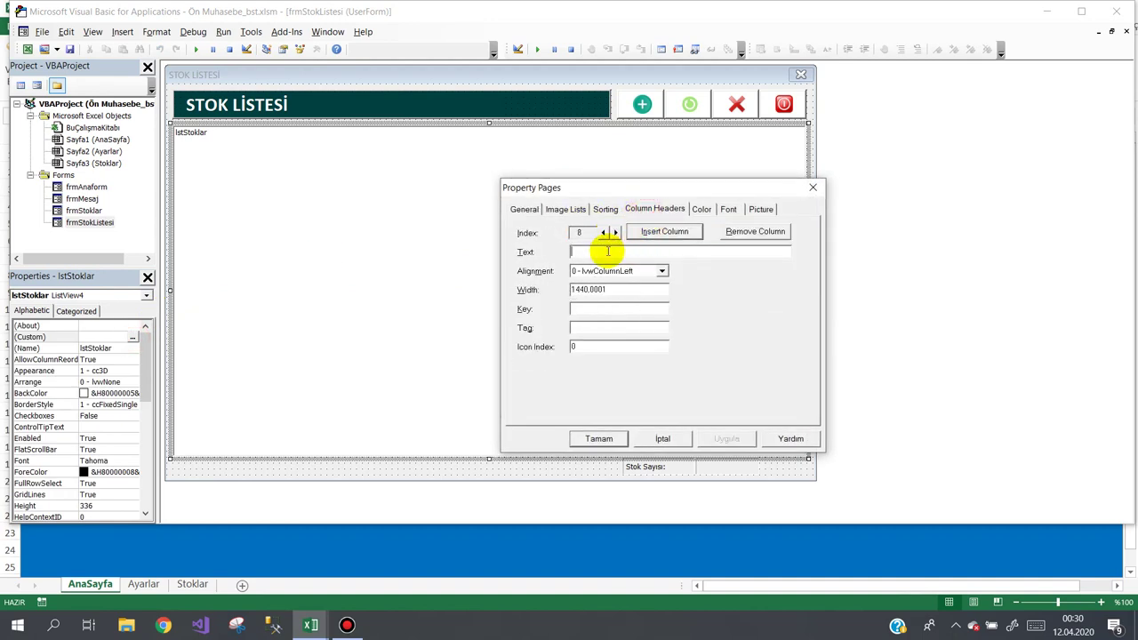
pyautogui.click(621, 255)
pyautogui.write('sT')
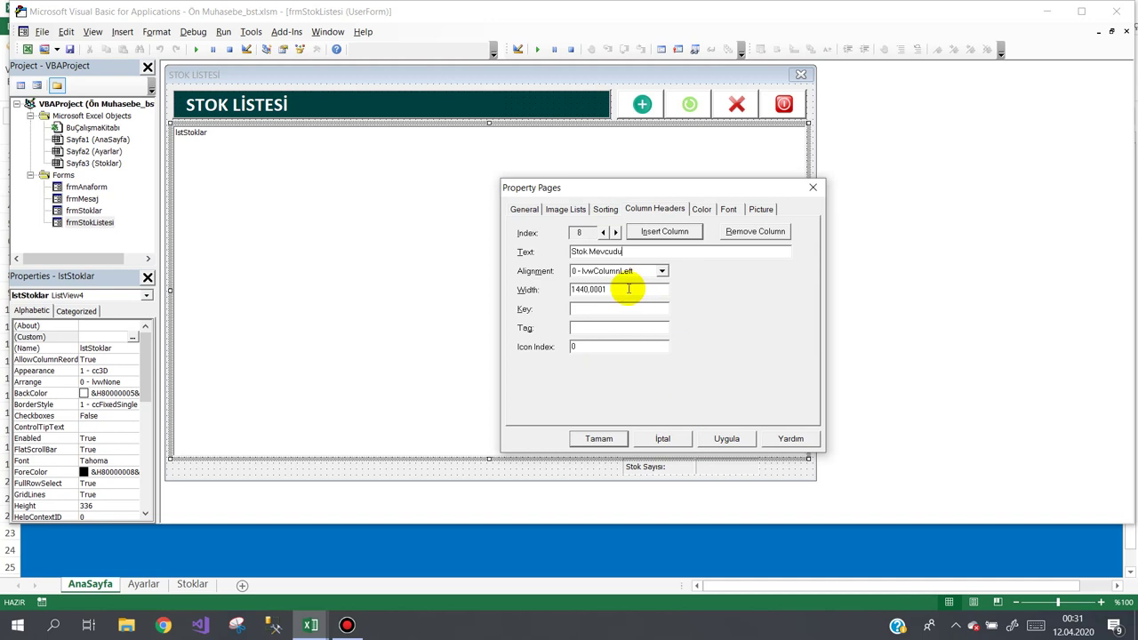
pyautogui.moveTo(628, 289); pyautogui.dragTo(521, 289)
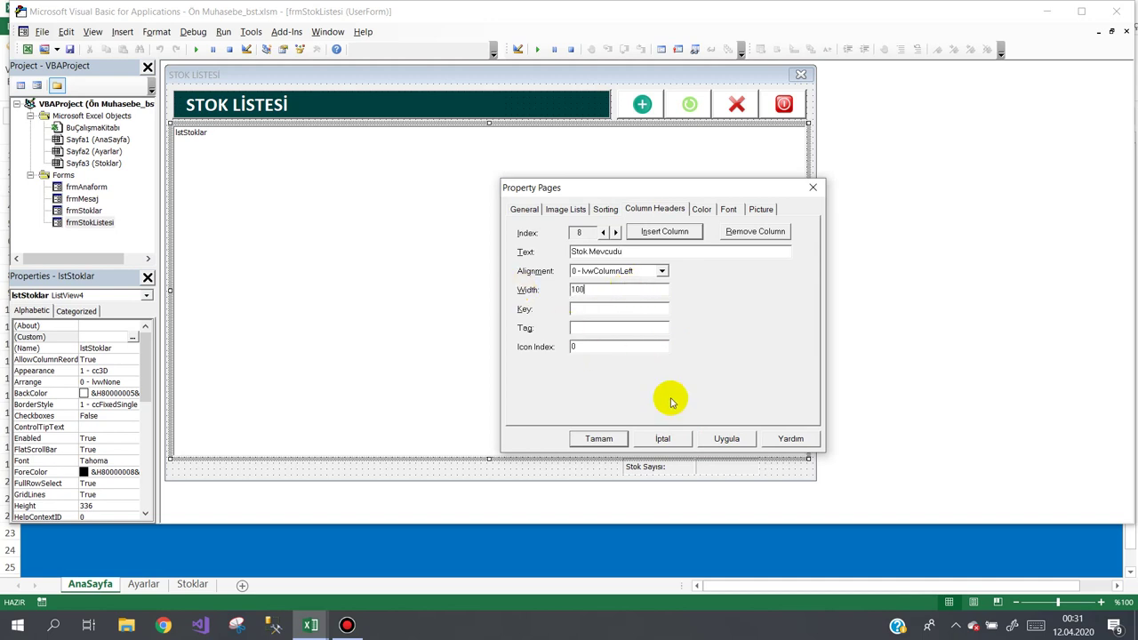
pyautogui.click(726, 439)
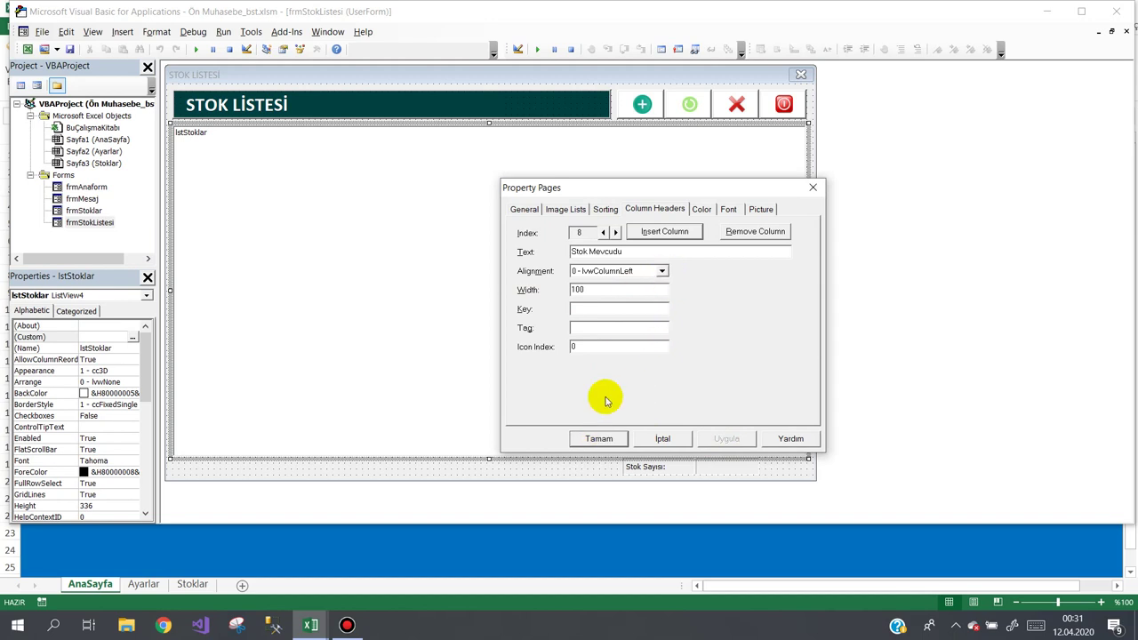
pyautogui.click(589, 440)
pyautogui.click(511, 464)
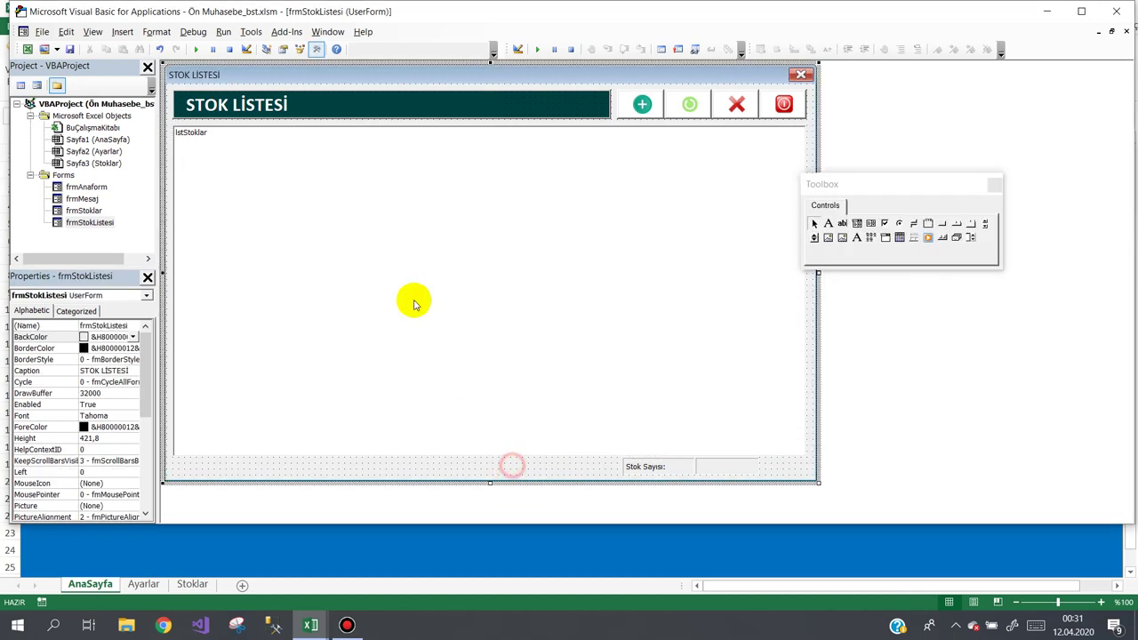
# Step: Run the form to check the new Stok Mevcudu column, then close it
pyautogui.click(197, 48)
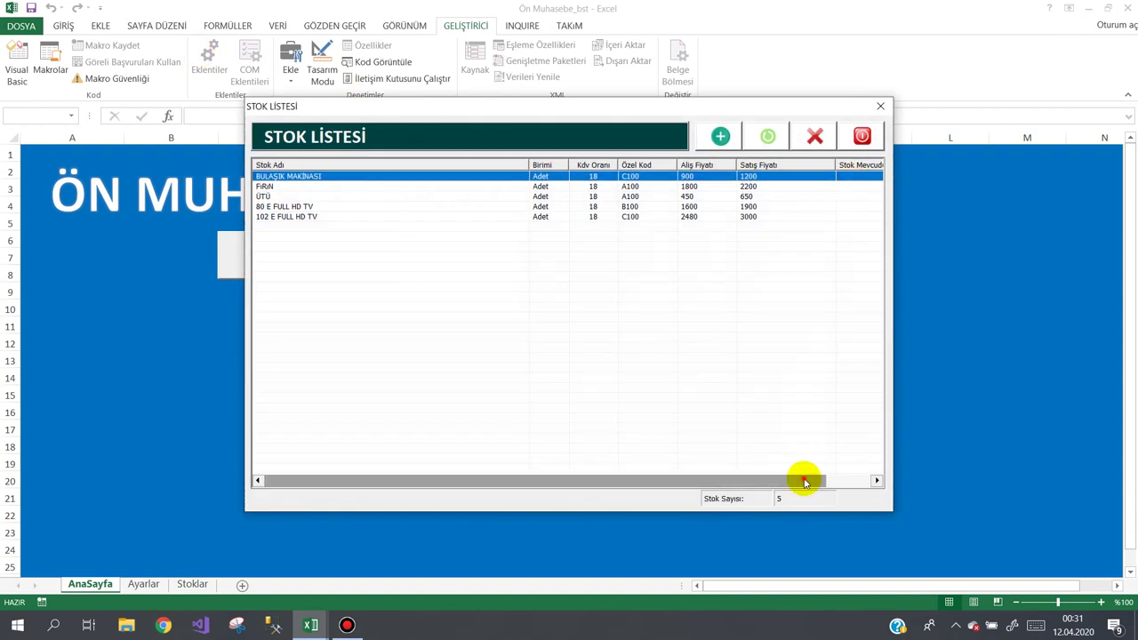
pyautogui.moveTo(809, 481)
pyautogui.mouseDown()
pyautogui.moveTo(830, 480)
pyautogui.moveTo(796, 482)
pyautogui.mouseUp()
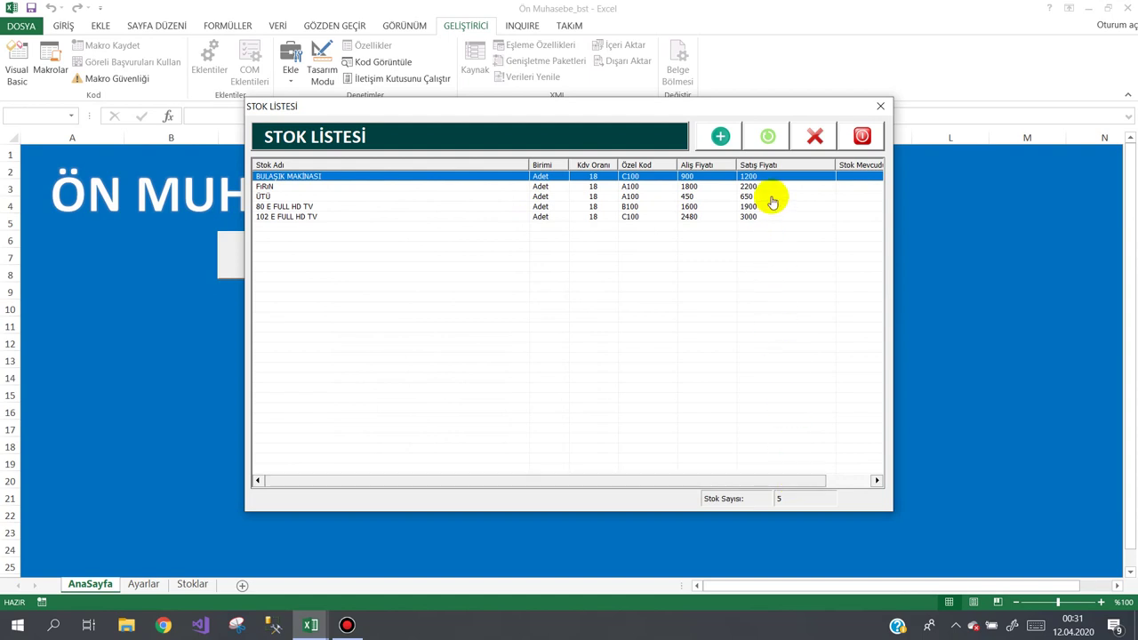
pyautogui.click(859, 135)
# Step: In lstStoklar's Column Headers, set the Satış Fiyatı column width to 80 and apply
pyautogui.click(584, 199)
pyautogui.click(125, 338)
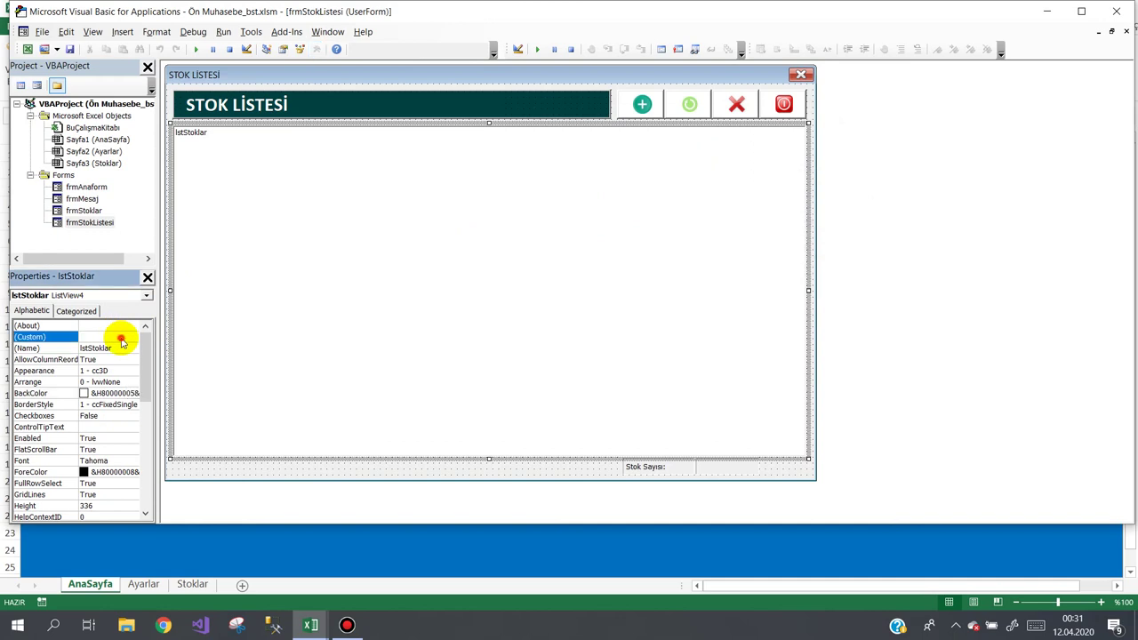
pyautogui.click(132, 338)
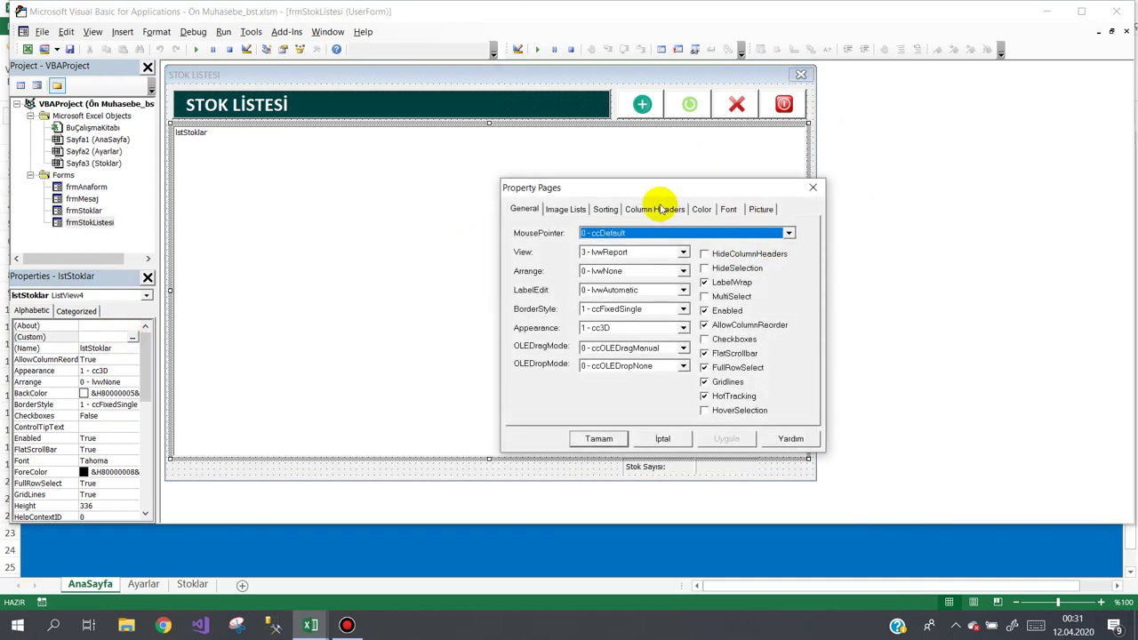
pyautogui.click(655, 206)
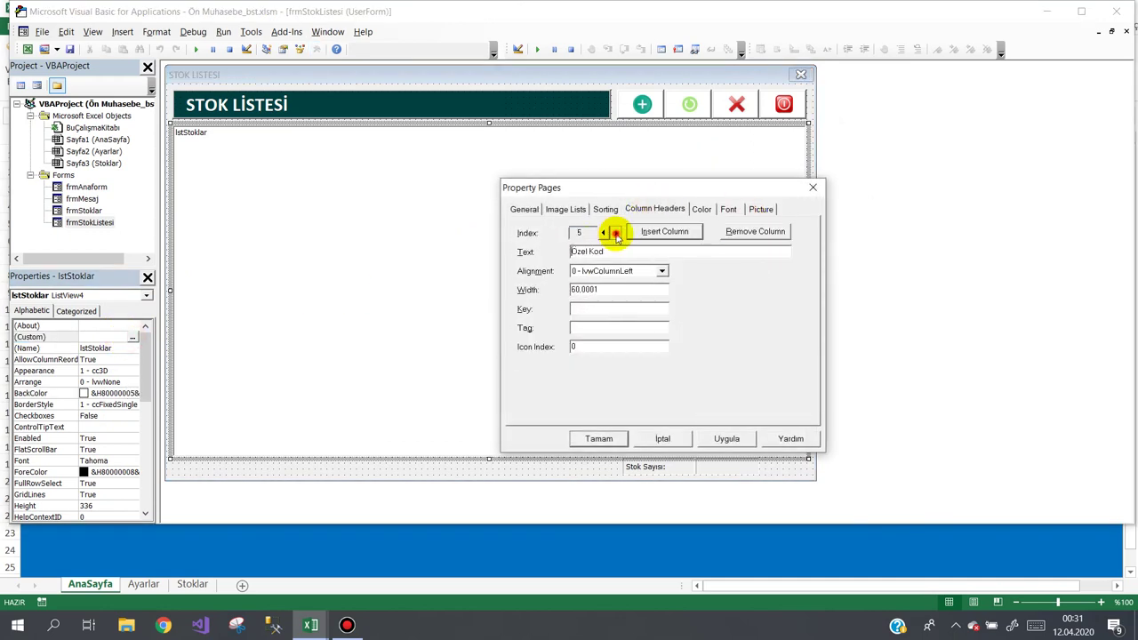
pyautogui.doubleClick(617, 290)
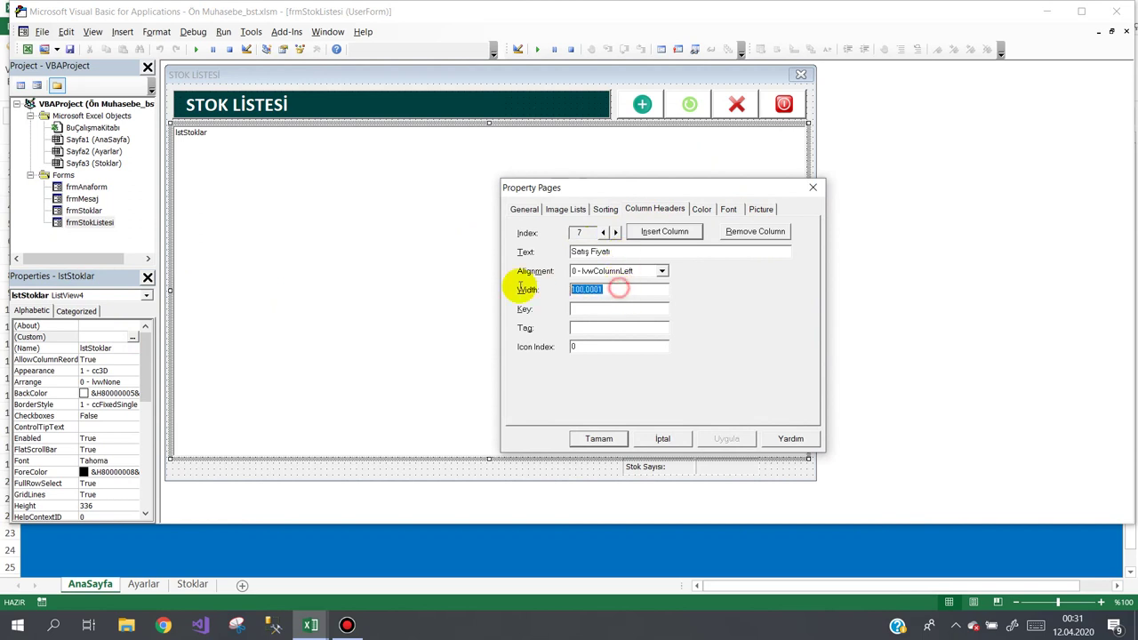
pyautogui.click(724, 437)
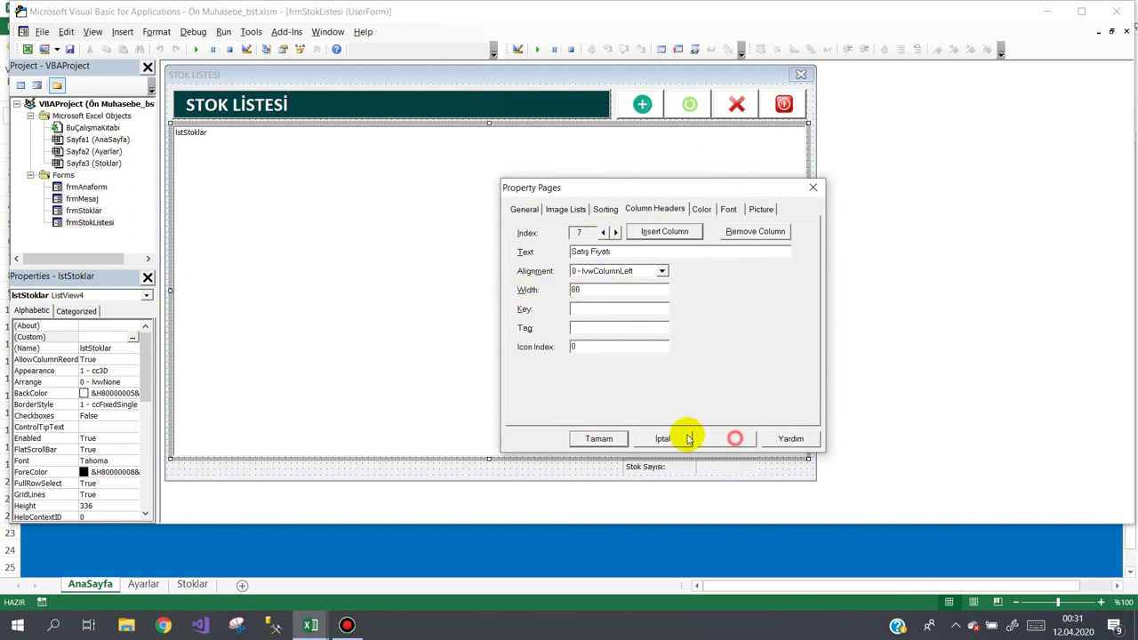
pyautogui.click(598, 438)
pyautogui.click(542, 478)
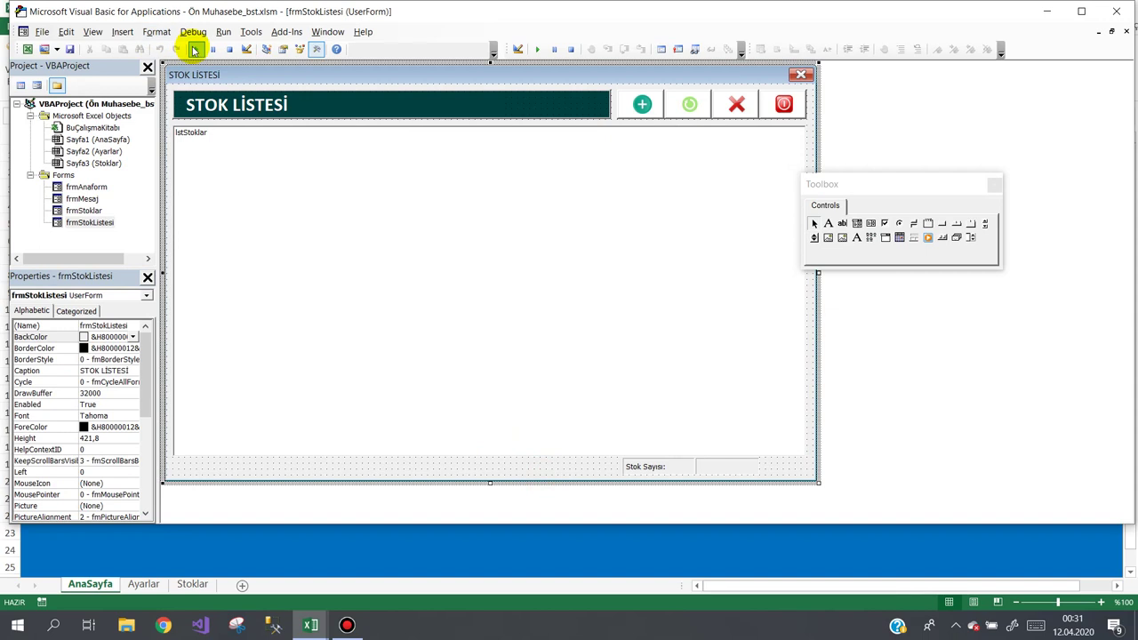
# Step: Test-run the form to see Stok Mevcudu fitting beside Satış Fiyatı, then close it
pyautogui.click(196, 49)
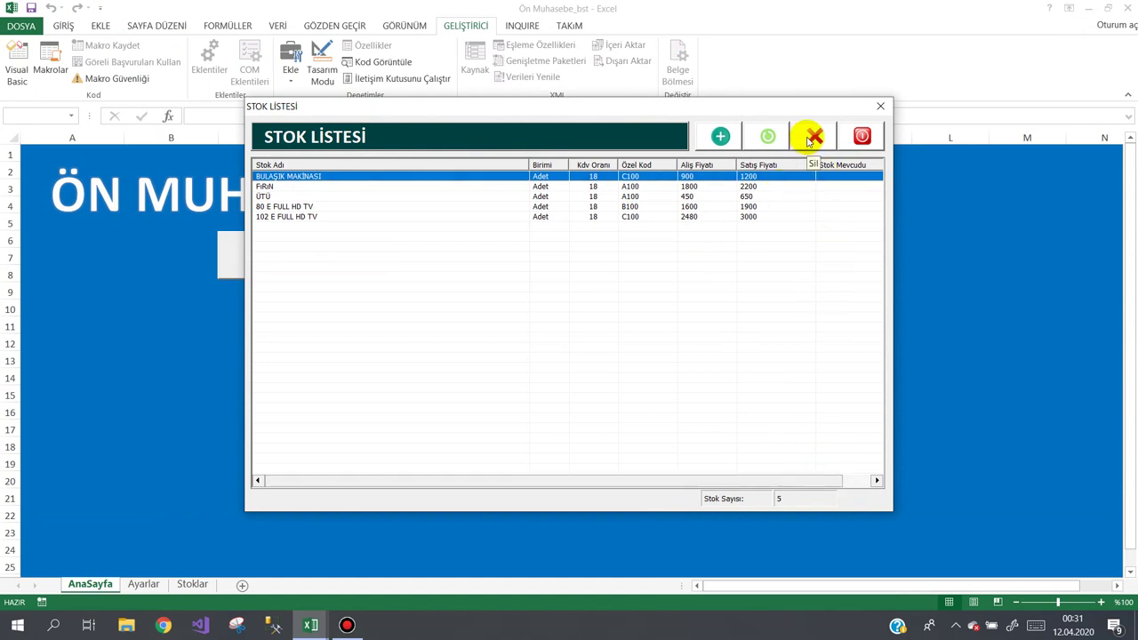
pyautogui.click(860, 138)
pyautogui.click(518, 223)
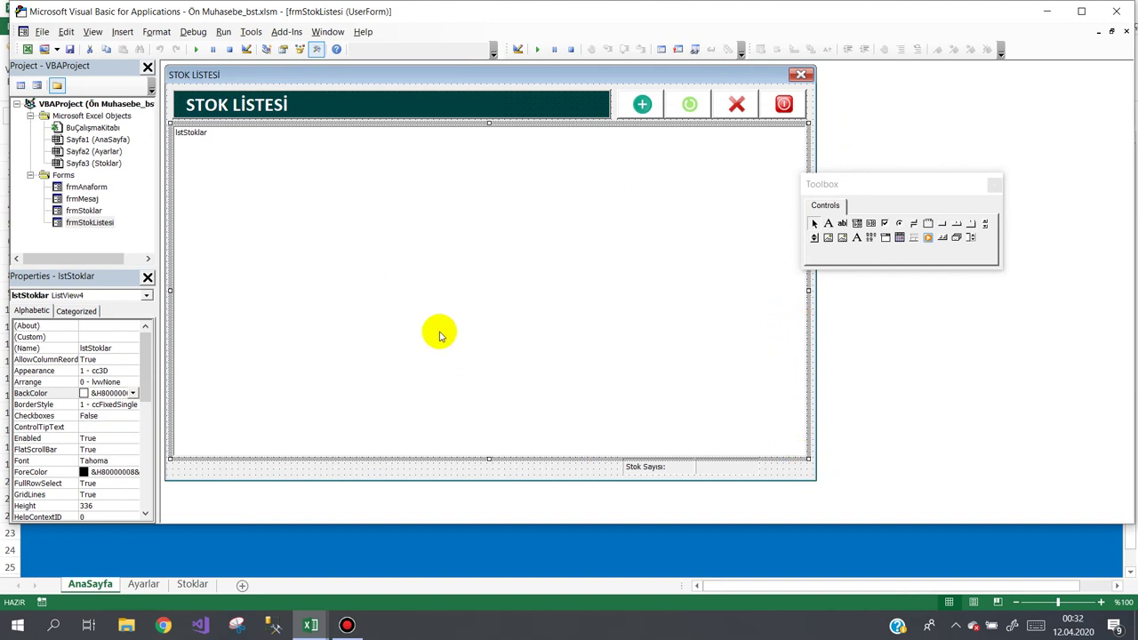
# Step: In Column Headers, set Birimi width to 40 and Satış Fiyatı to 60, then confirm
pyautogui.click(129, 340)
pyautogui.click(131, 338)
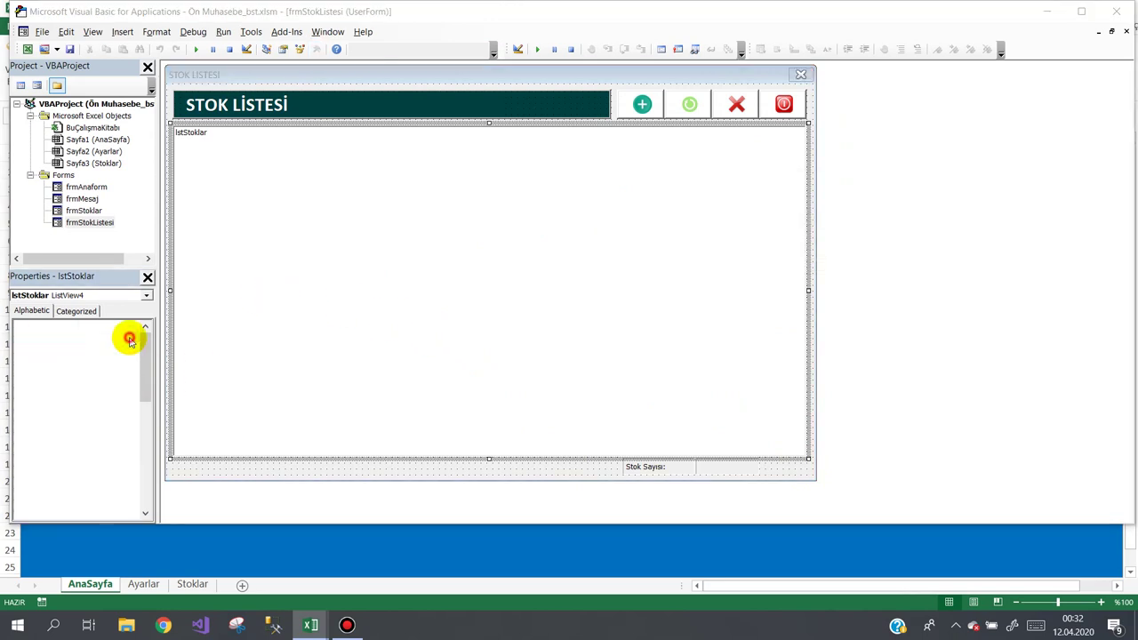
pyautogui.click(653, 210)
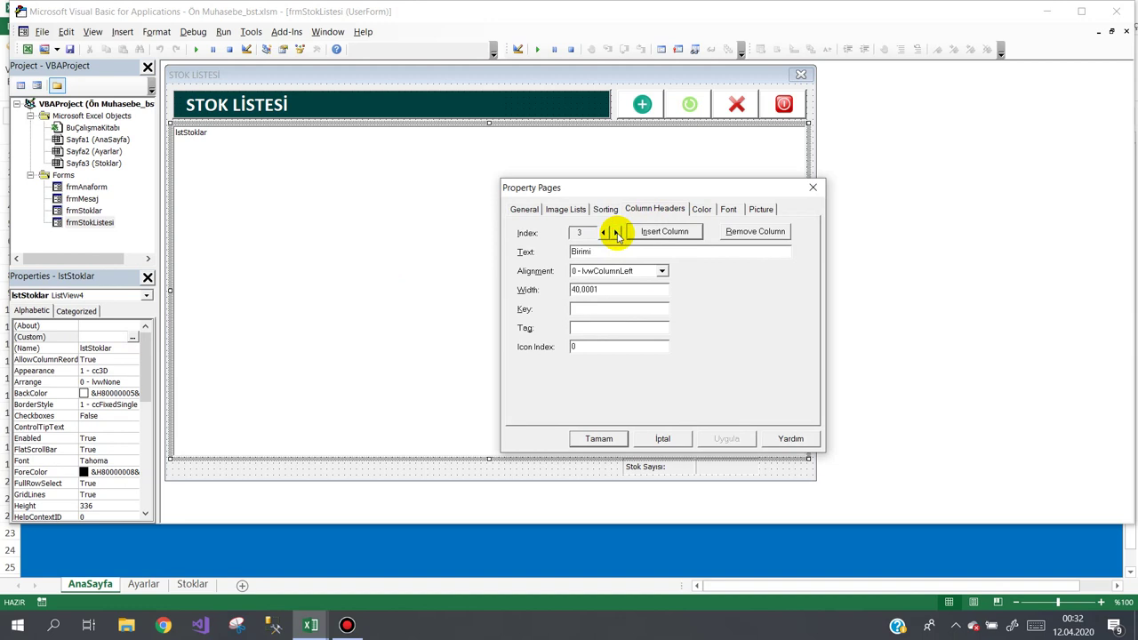
pyautogui.moveTo(614, 289); pyautogui.dragTo(523, 281)
pyautogui.write('40')
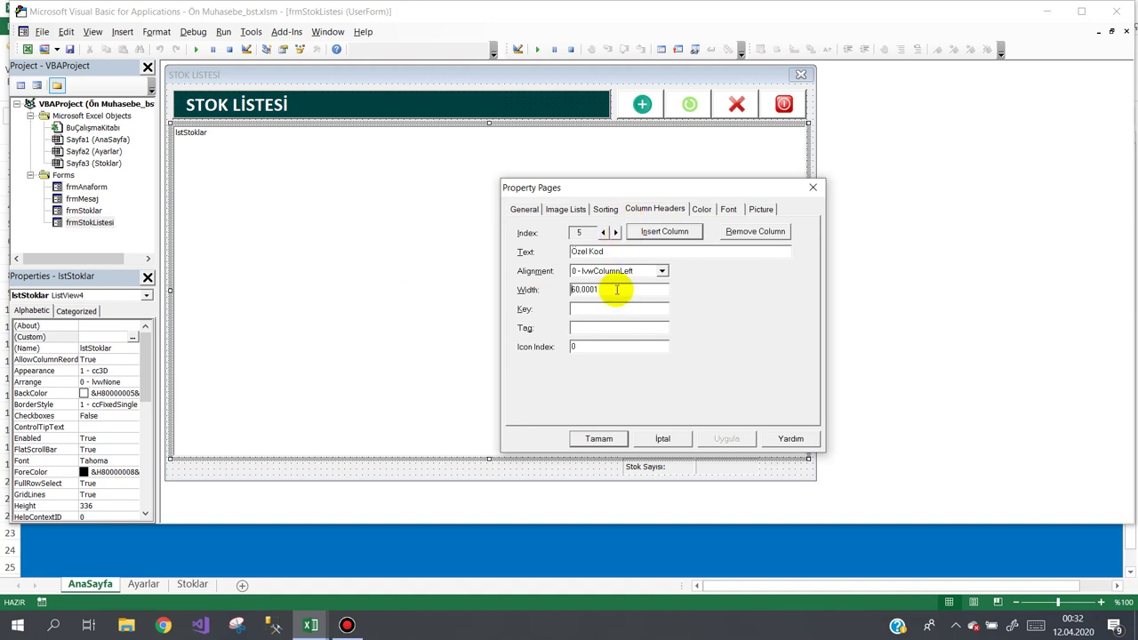
pyautogui.moveTo(611, 292); pyautogui.dragTo(491, 291)
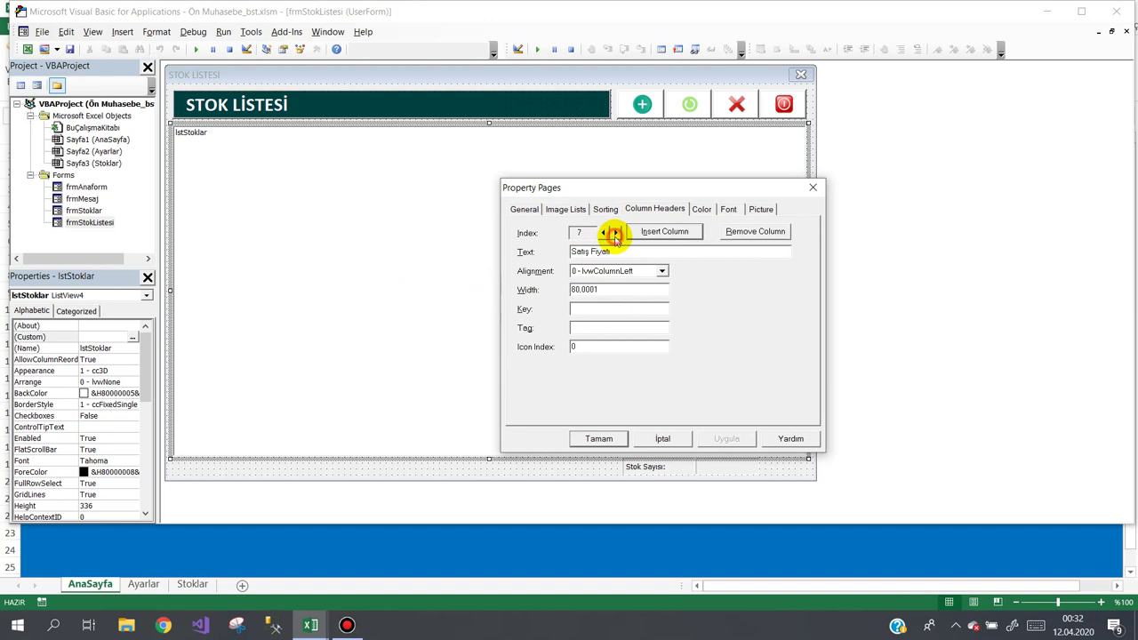
pyautogui.moveTo(617, 290); pyautogui.dragTo(576, 290)
pyautogui.write('60')
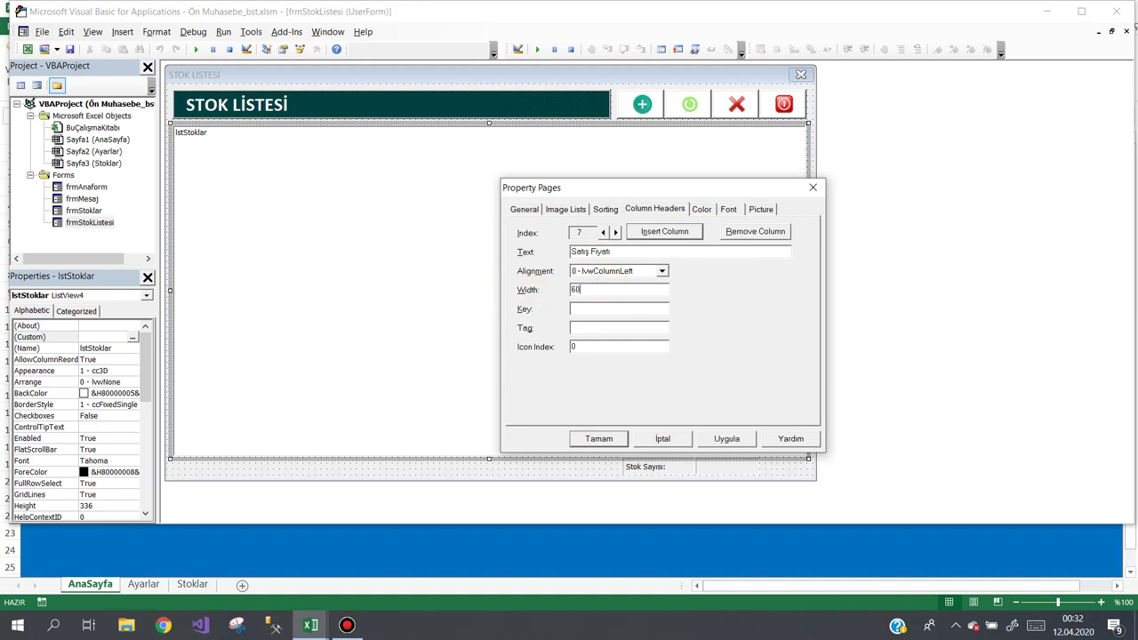
pyautogui.click(613, 440)
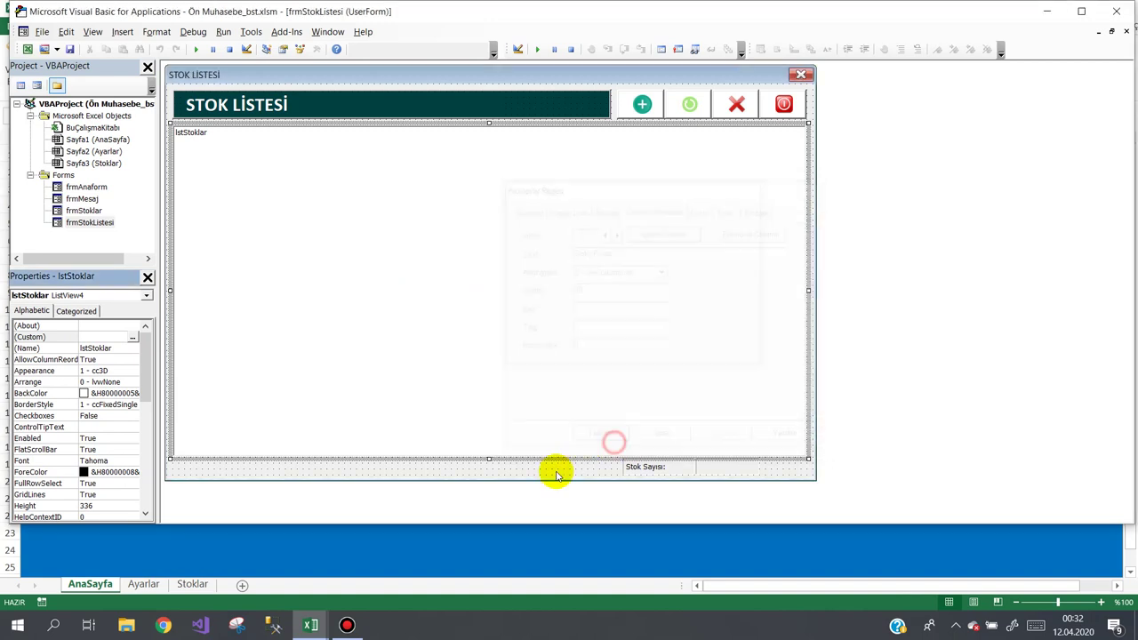
# Step: Run the form to preview the resized columns, then close it
pyautogui.click(542, 471)
pyautogui.click(197, 49)
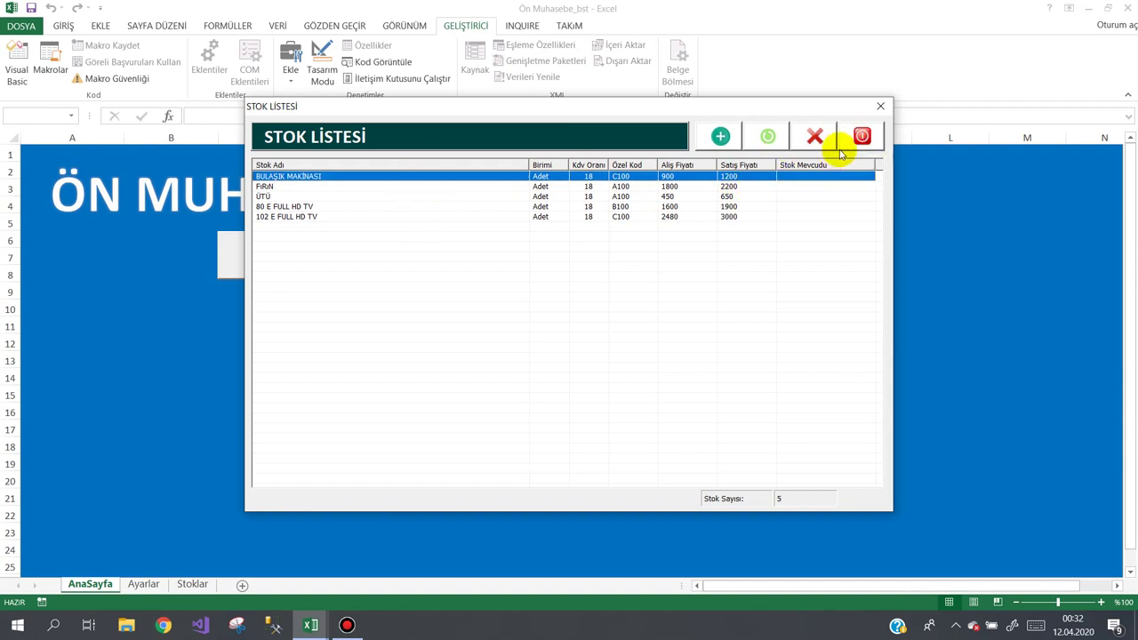
pyautogui.click(859, 137)
# Step: Widen the Stok Adı column to 285 in lstStoklar's Column Headers
pyautogui.click(444, 254)
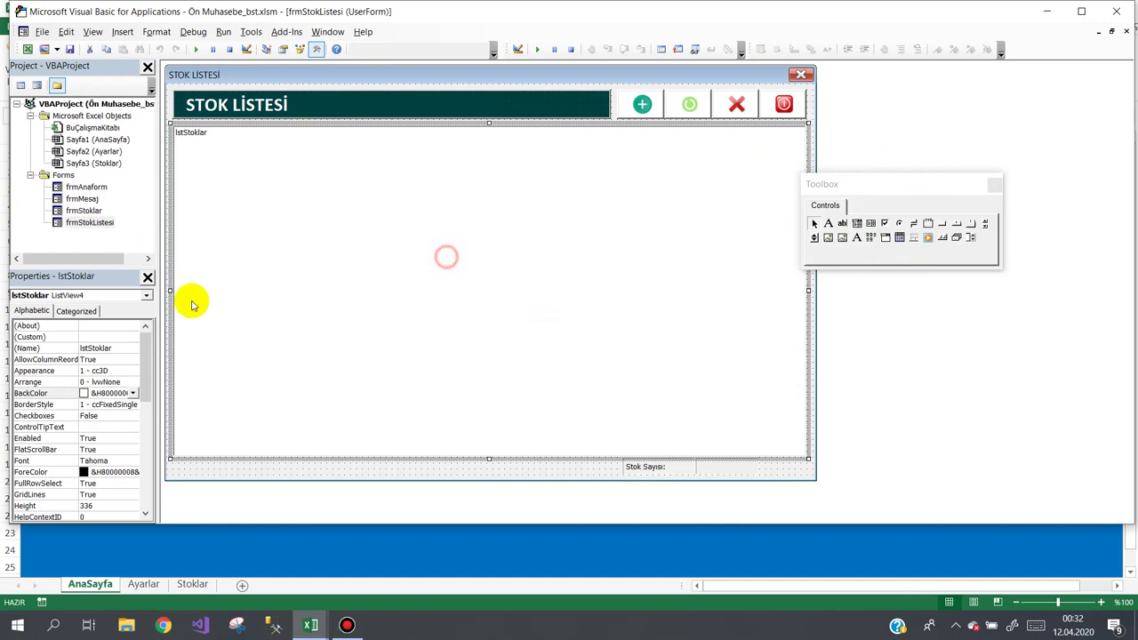
pyautogui.click(118, 336)
pyautogui.click(131, 337)
pyautogui.click(636, 209)
pyautogui.click(614, 231)
pyautogui.doubleClick(599, 290)
pyautogui.write('285')
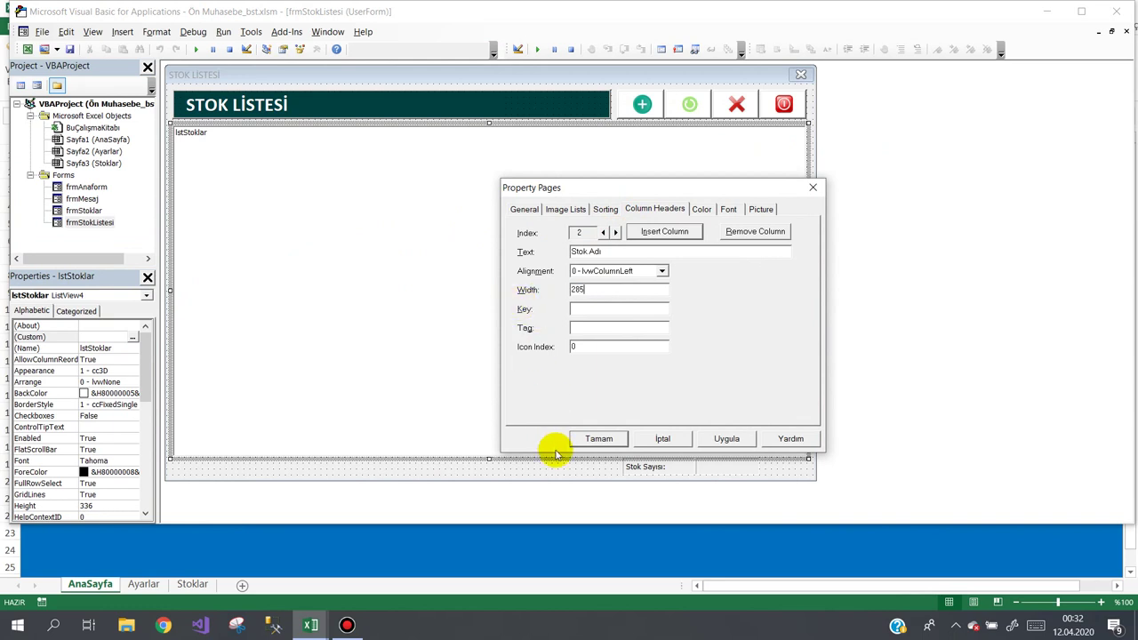
pyautogui.click(593, 436)
# Step: Run the form to check the Stok Adı width, then close it
pyautogui.click(554, 464)
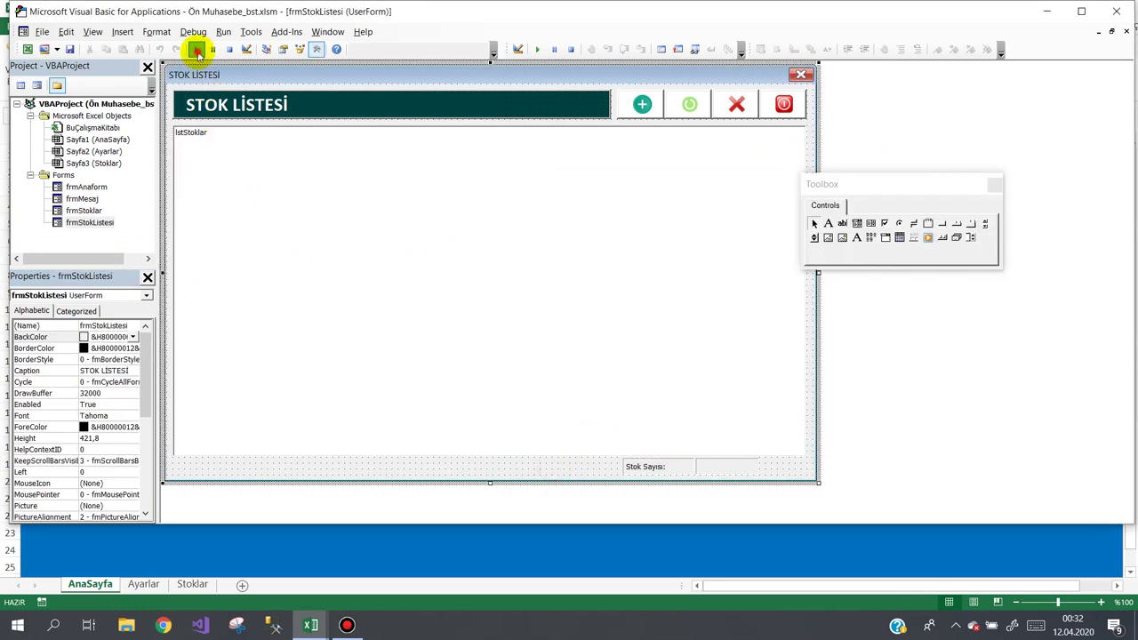
pyautogui.click(198, 50)
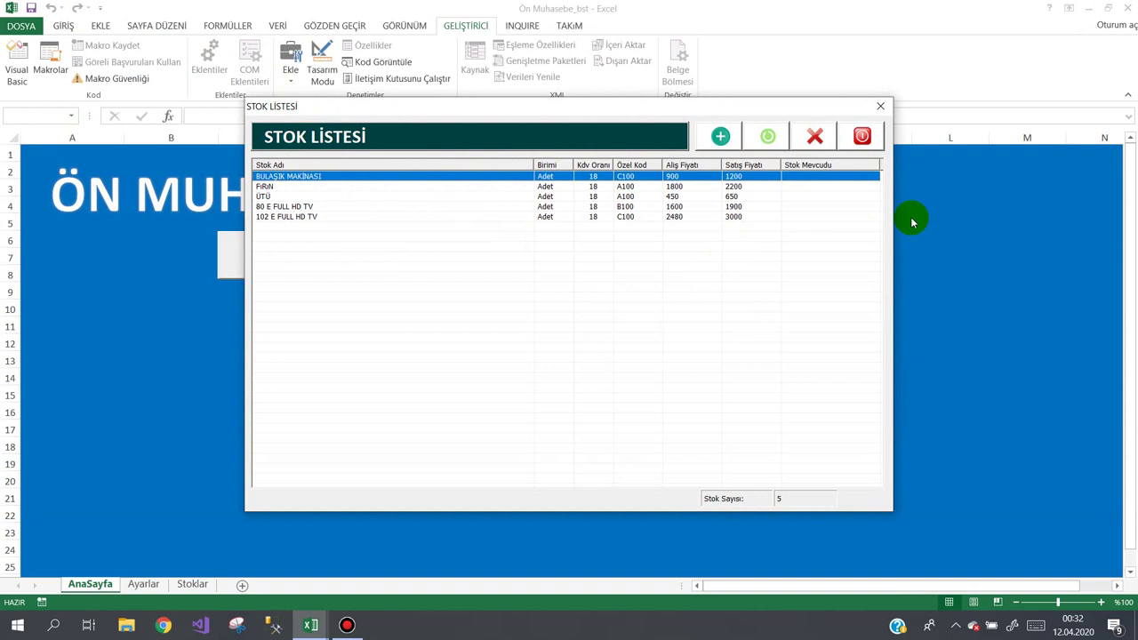
pyautogui.click(864, 137)
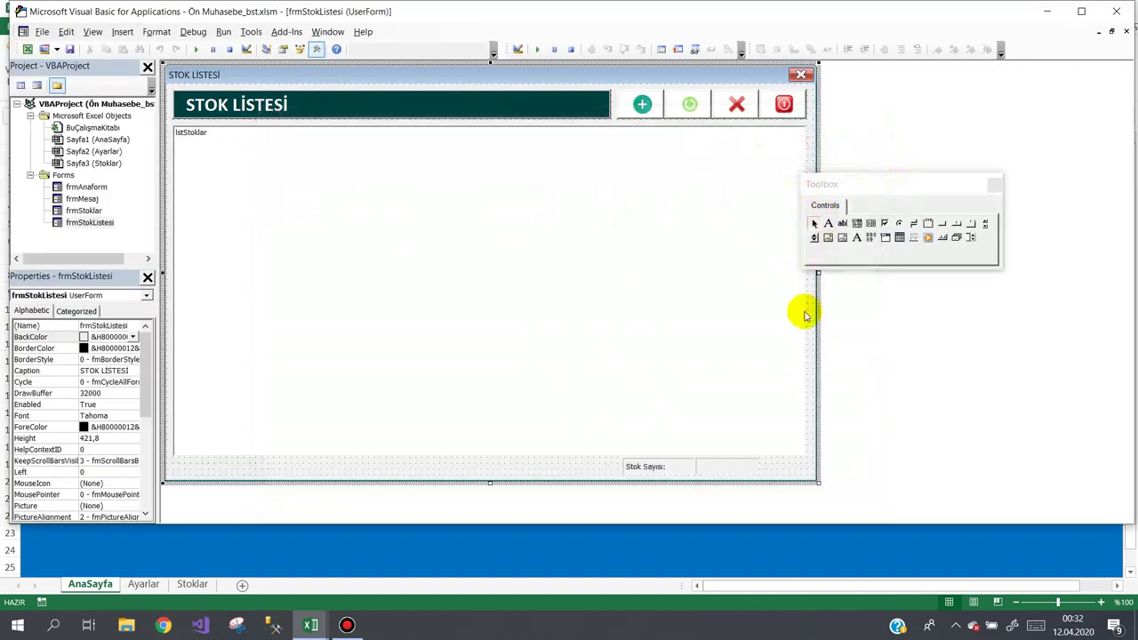
# Step: Move the control palette aside and make the form slightly narrower
pyautogui.click(806, 311)
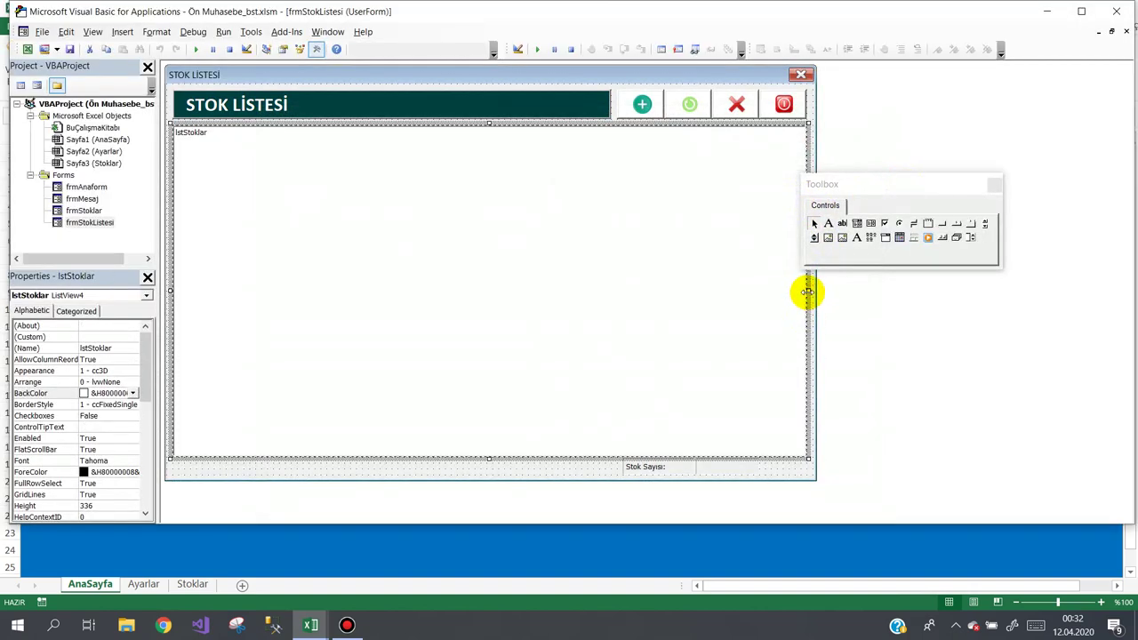
pyautogui.click(809, 297)
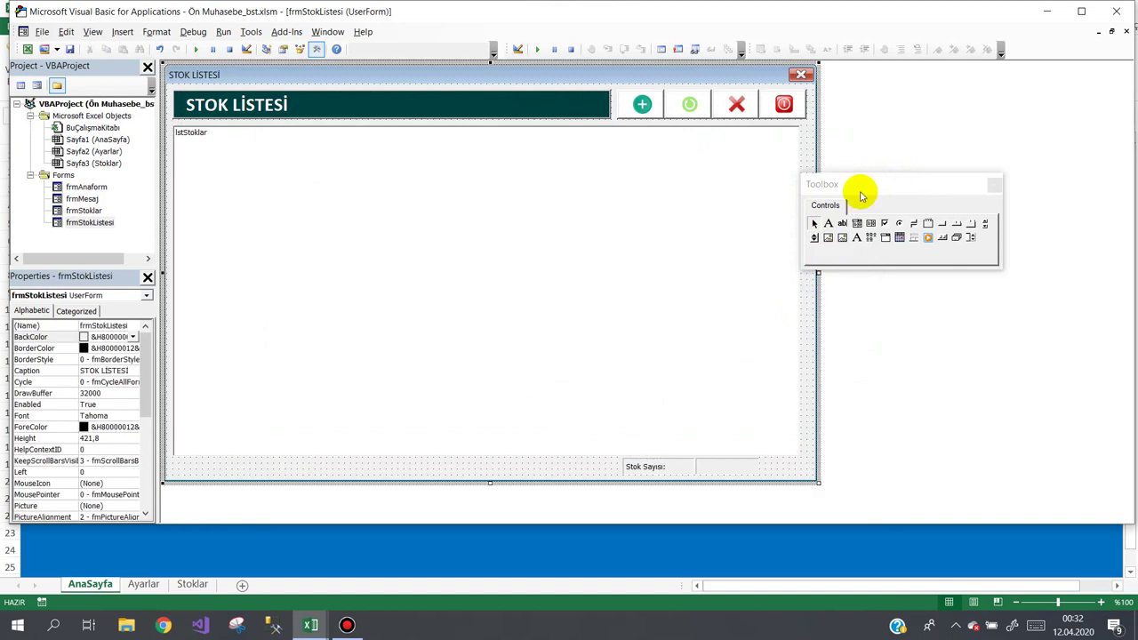
pyautogui.moveTo(855, 188); pyautogui.dragTo(933, 142)
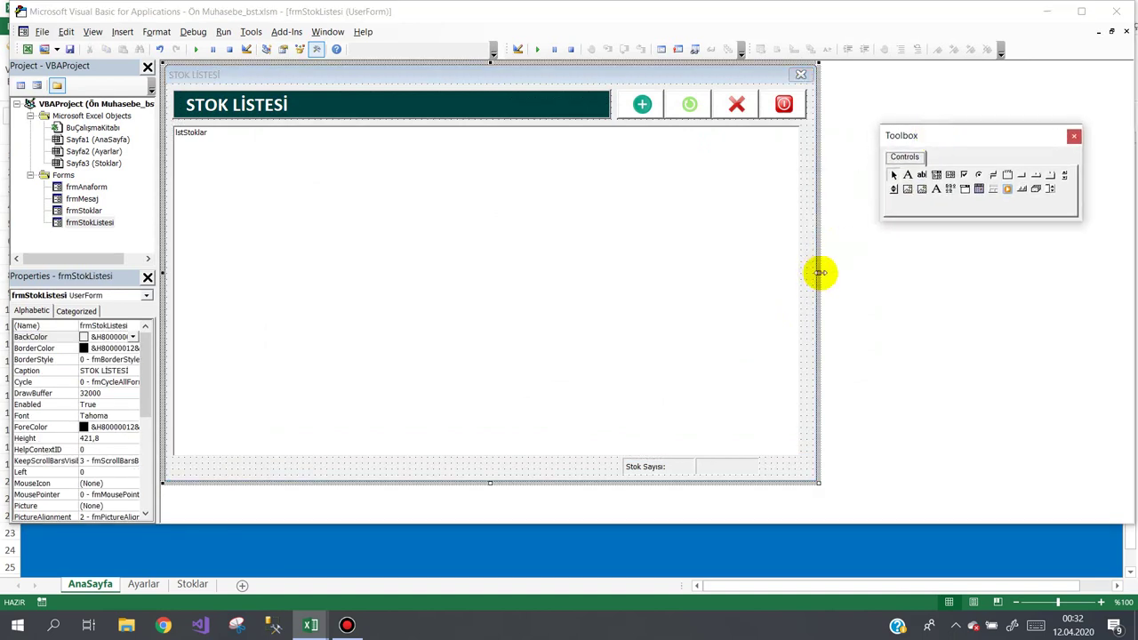
pyautogui.moveTo(817, 273); pyautogui.dragTo(808, 273)
# Step: Nudge the four header buttons left beside the dark header, then test-run and close the form
pyautogui.click(609, 109)
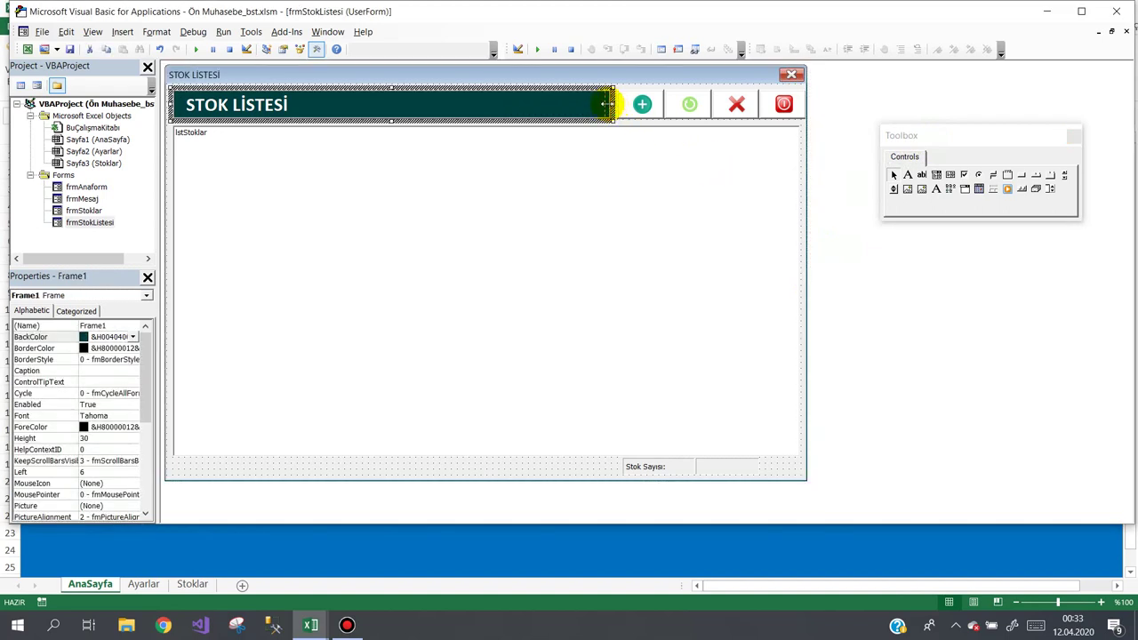
pyautogui.moveTo(610, 94); pyautogui.dragTo(789, 105)
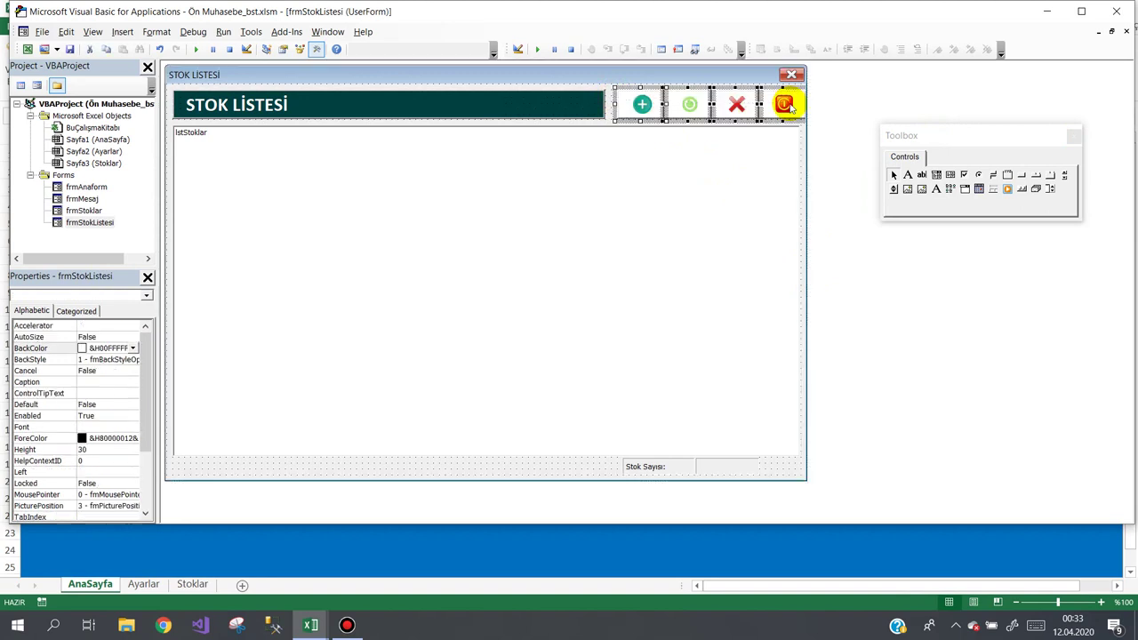
pyautogui.press('Left')
pyautogui.press('Left')
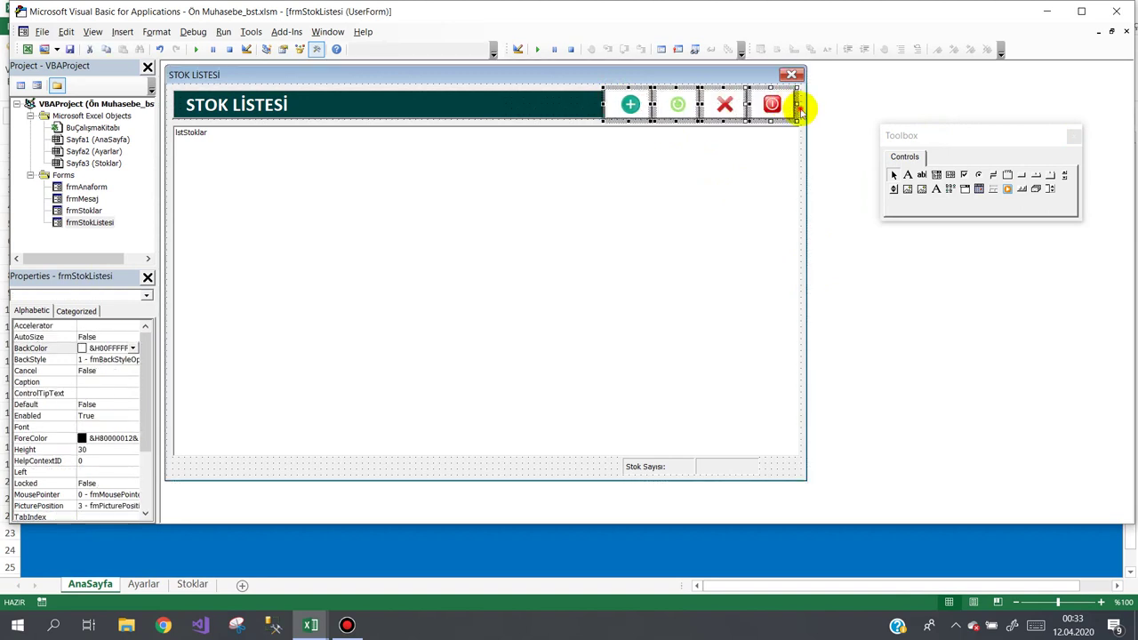
pyautogui.click(196, 50)
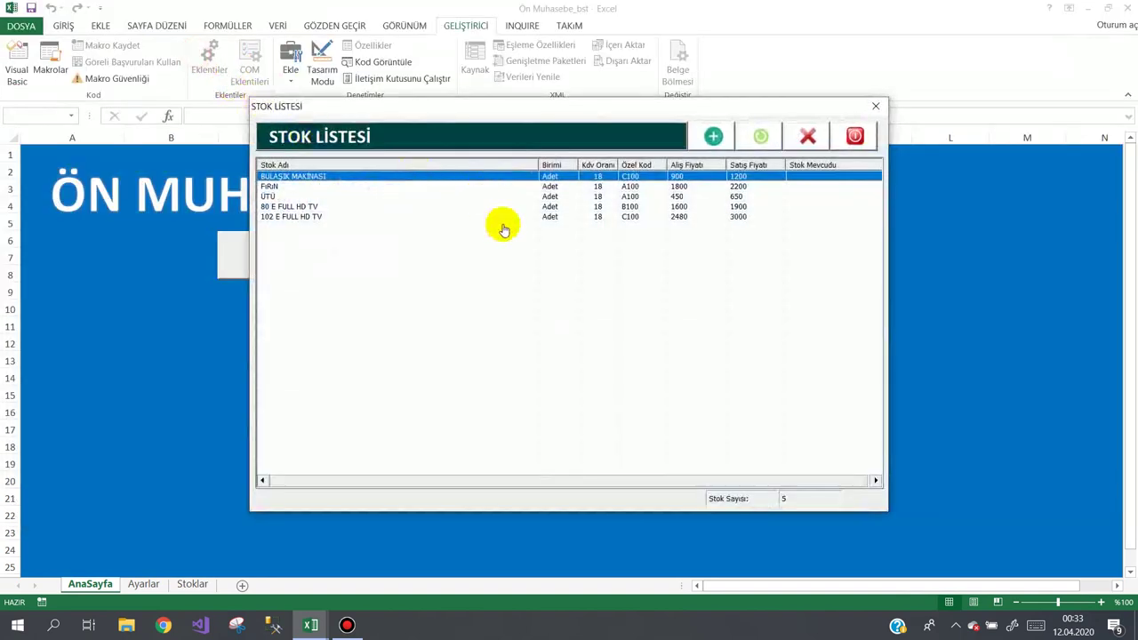
pyautogui.click(603, 196)
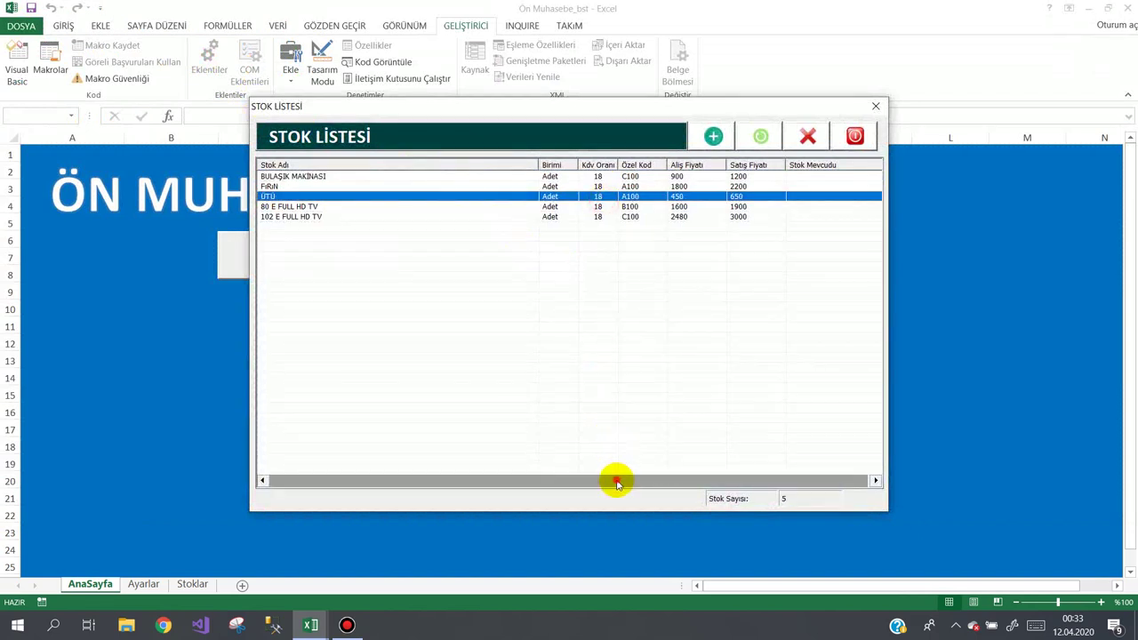
pyautogui.click(842, 147)
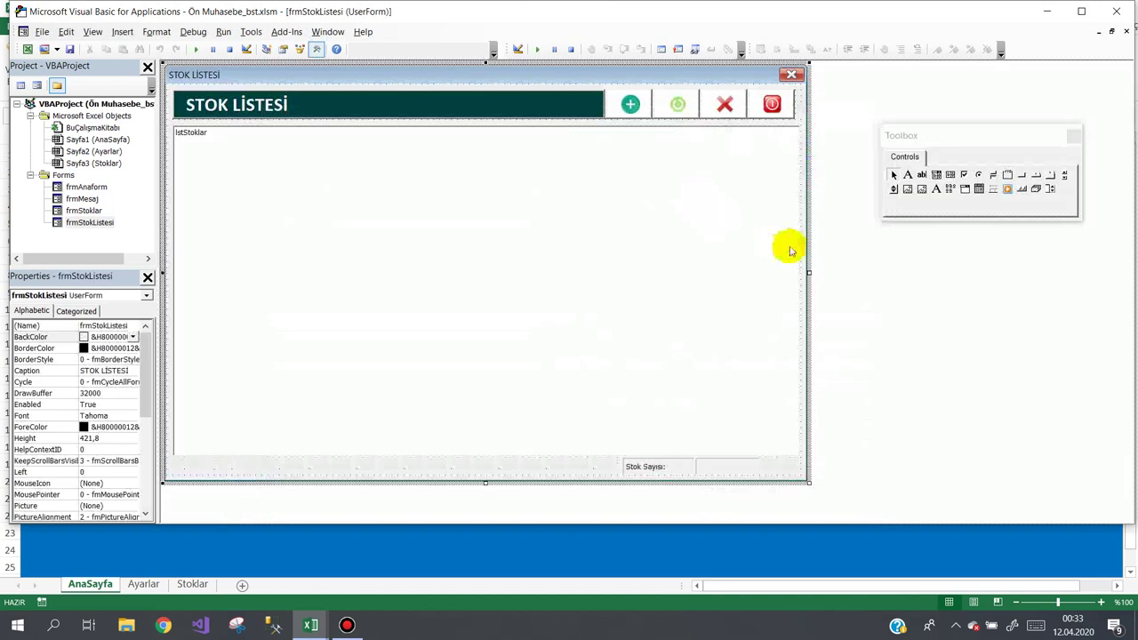
# Step: Widen the form slightly and set the lstStoklar Width property to 640,2
pyautogui.moveTo(811, 273); pyautogui.dragTo(815, 273)
pyautogui.click(791, 271)
pyautogui.scroll(-6, 147, 372)
pyautogui.scroll(-3, 98, 444)
pyautogui.click(40, 504)
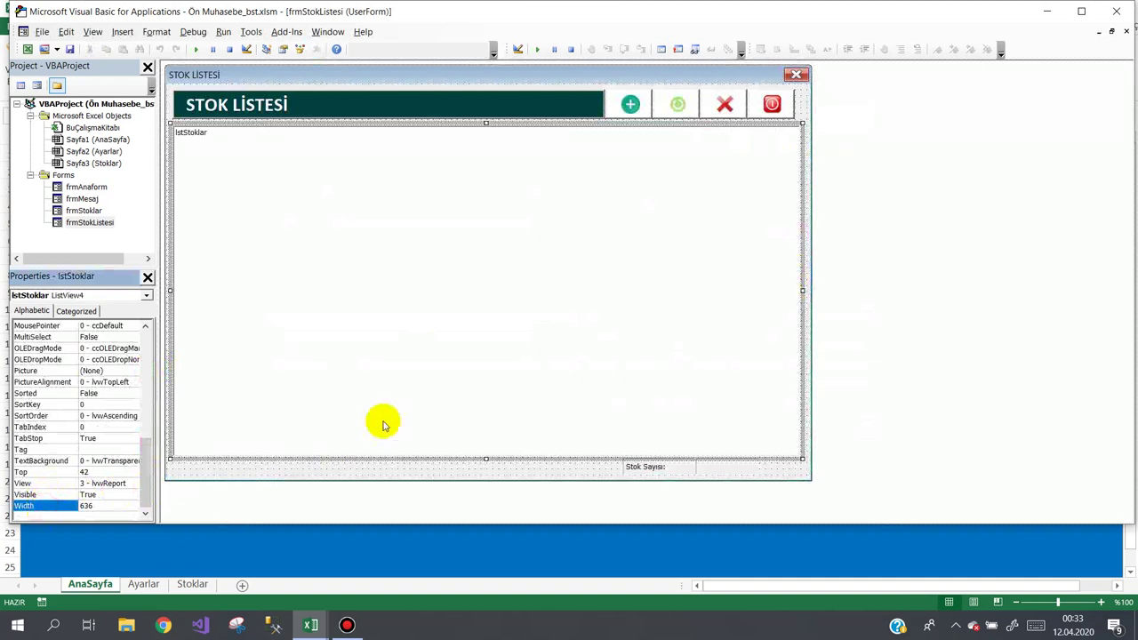
pyautogui.write('640,2')
pyautogui.press('Return')
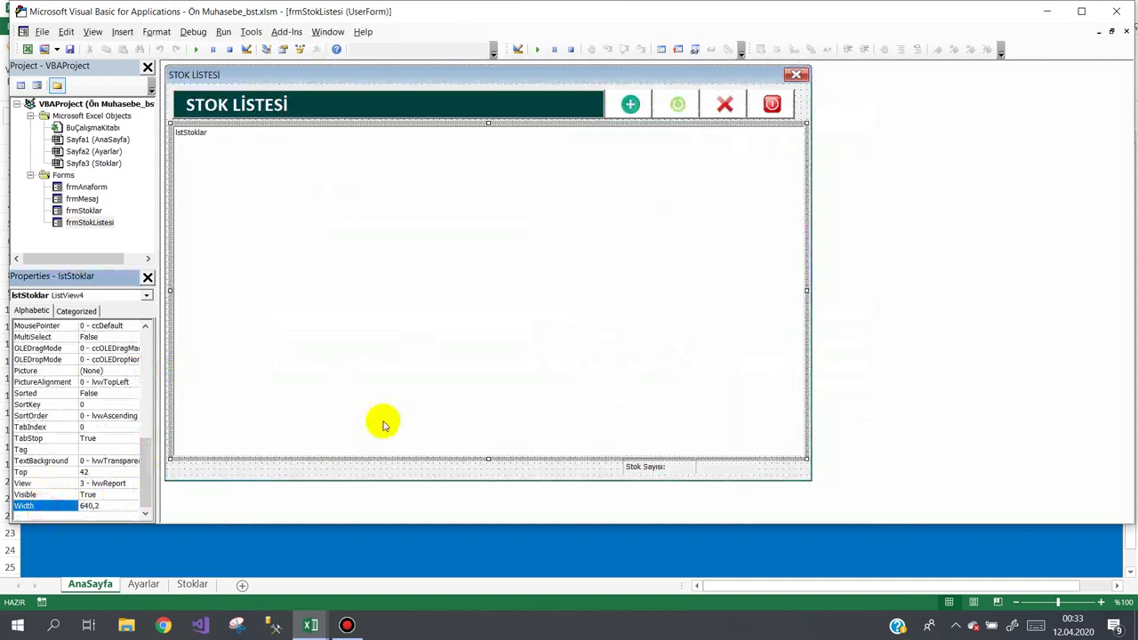
# Step: Shift the four header buttons back right and run the form to test the layout
pyautogui.moveTo(798, 106)
pyautogui.mouseDown()
pyautogui.moveTo(642, 113)
pyautogui.moveTo(661, 111)
pyautogui.mouseUp()
pyautogui.click(346, 625)
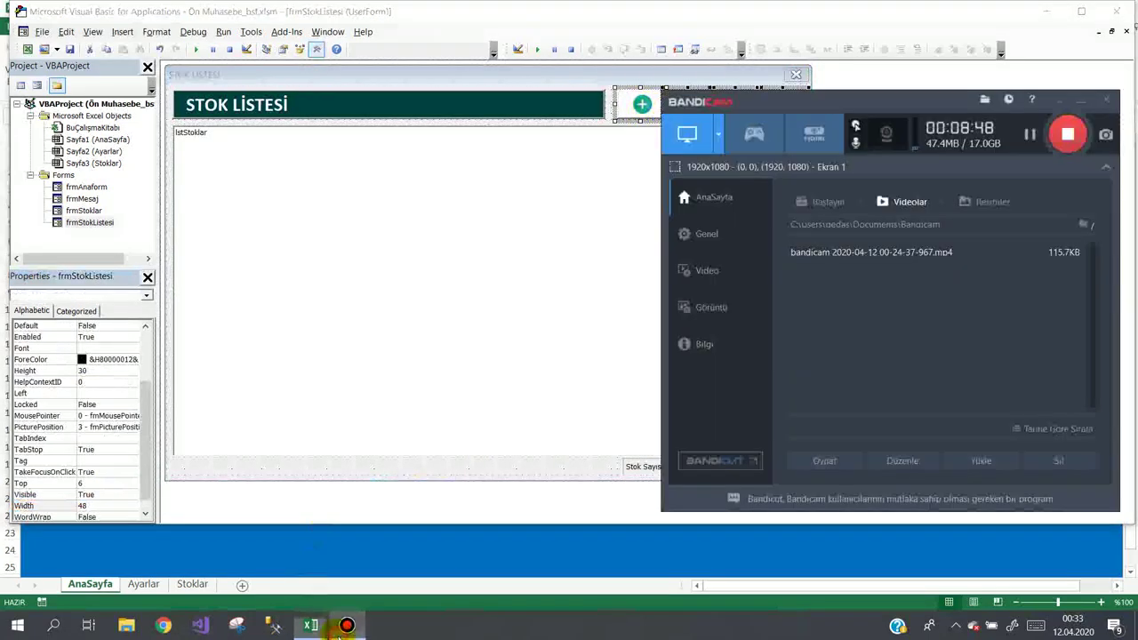
pyautogui.click(356, 77)
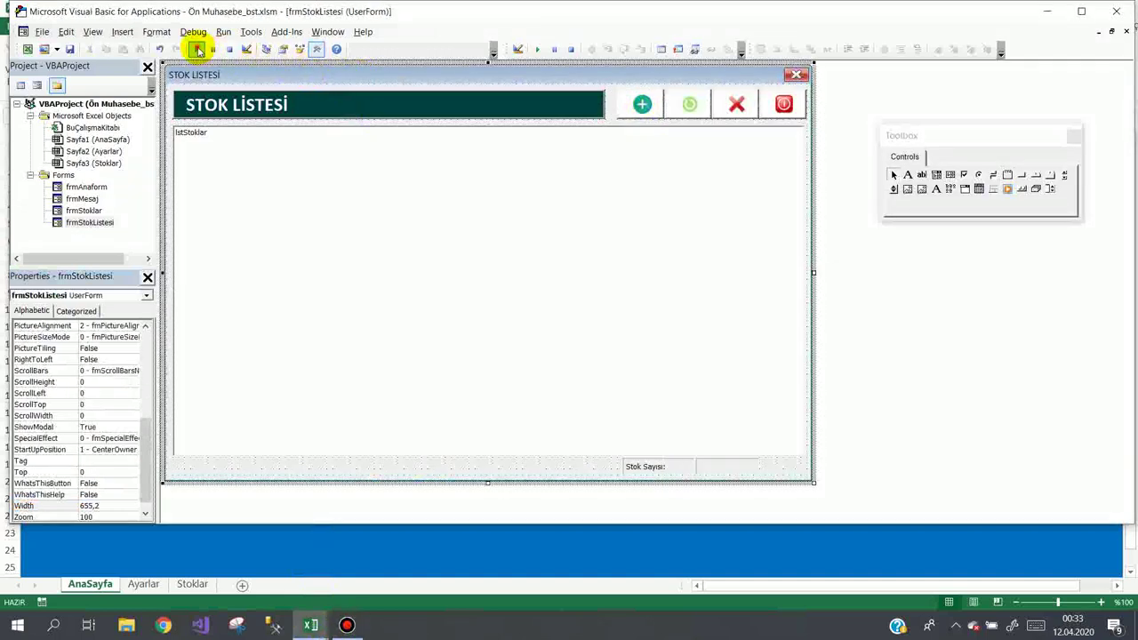
pyautogui.click(197, 49)
pyautogui.click(484, 222)
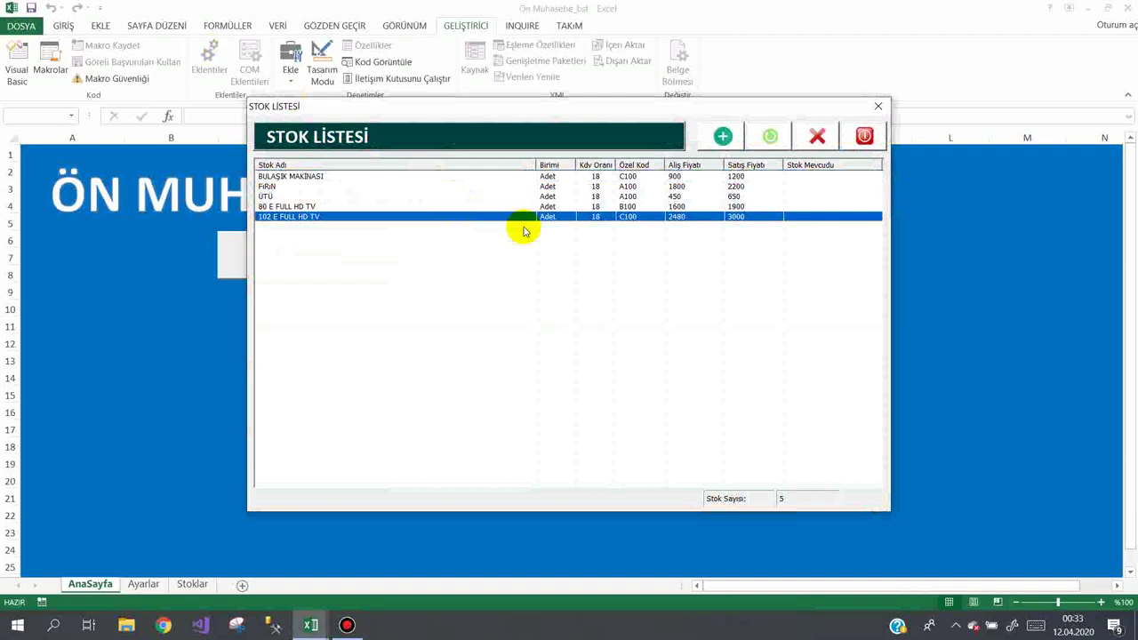
# Step: Select the ÜTÜ row, then open and cancel the new stock entry form
pyautogui.click(514, 196)
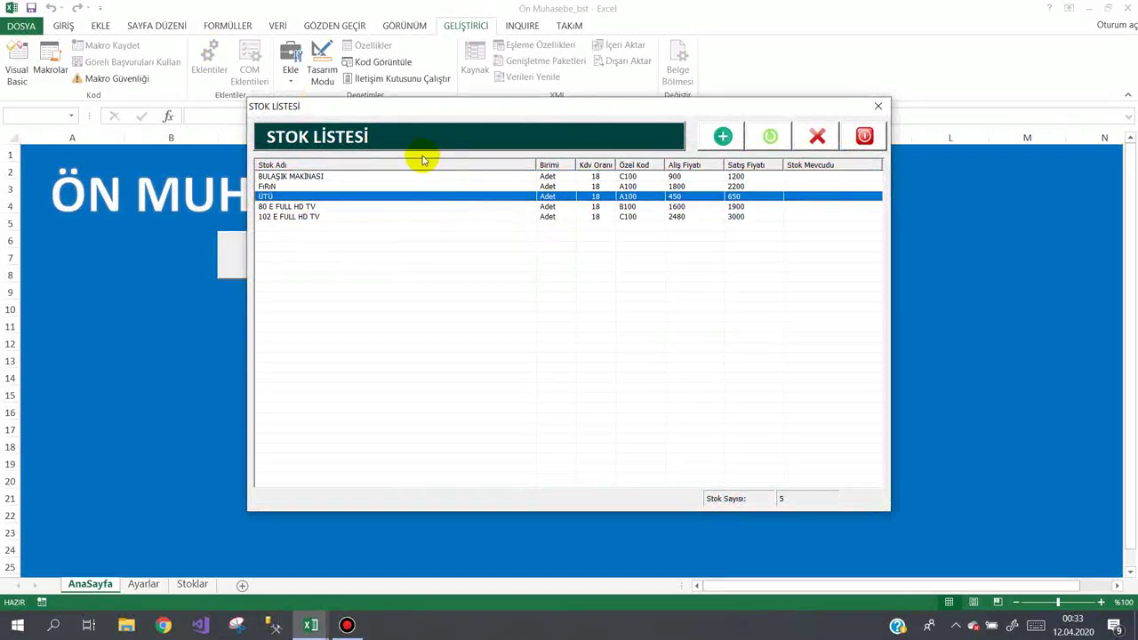
pyautogui.click(721, 136)
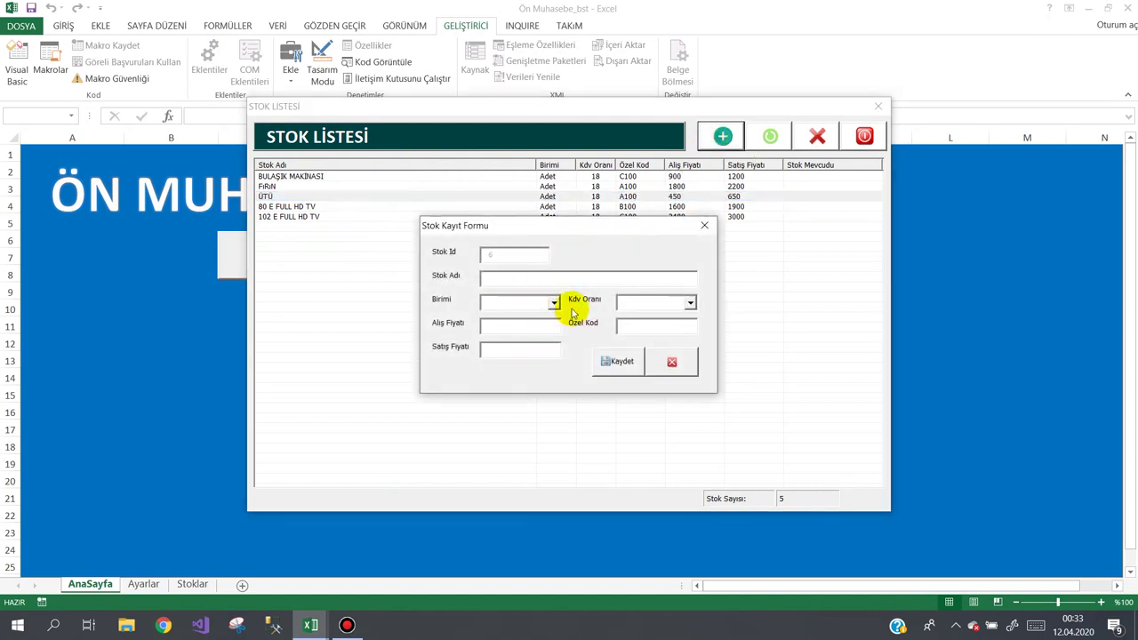
pyautogui.click(672, 362)
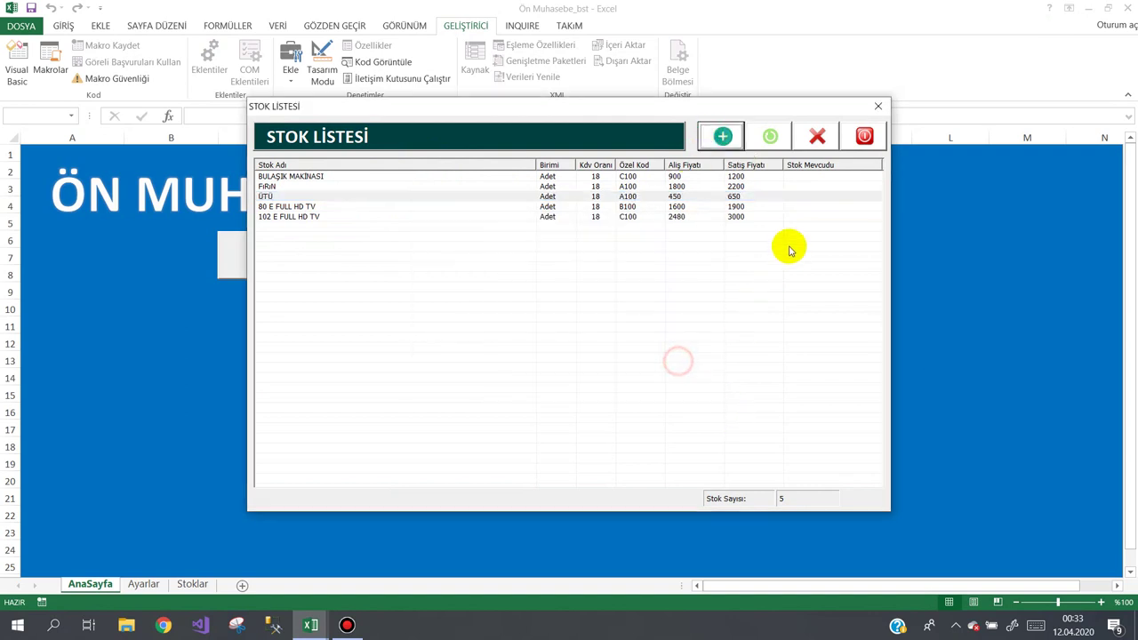
# Step: Click through the BULAŞIK MAKİNASI, FIRIN and 102 E FULL HD TV rows, then close the form
pyautogui.click(825, 178)
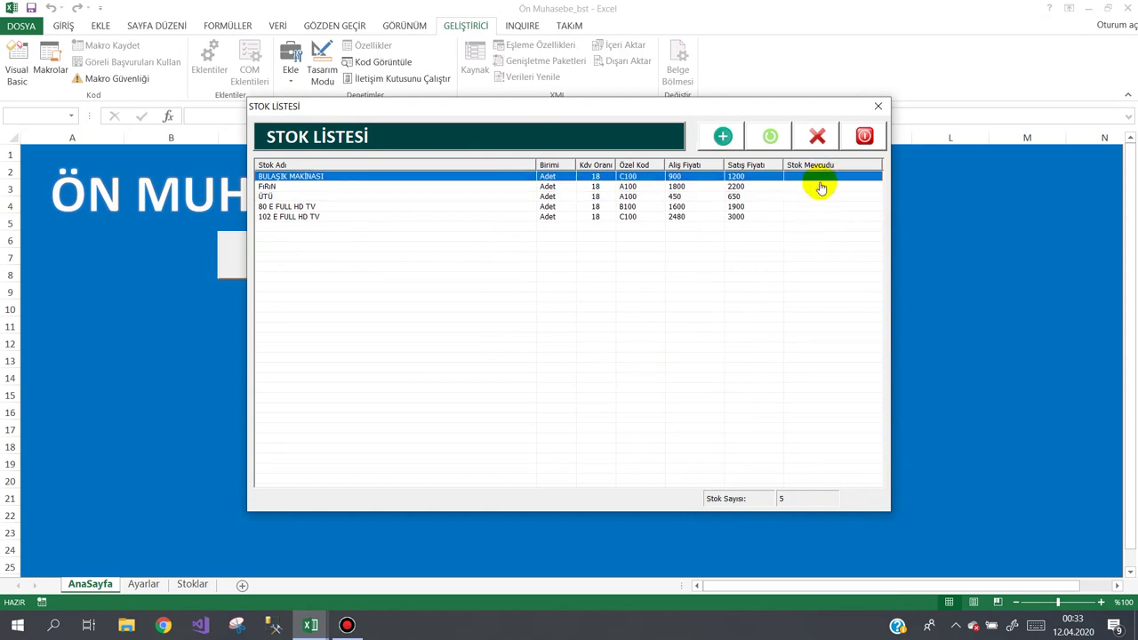
pyautogui.click(809, 188)
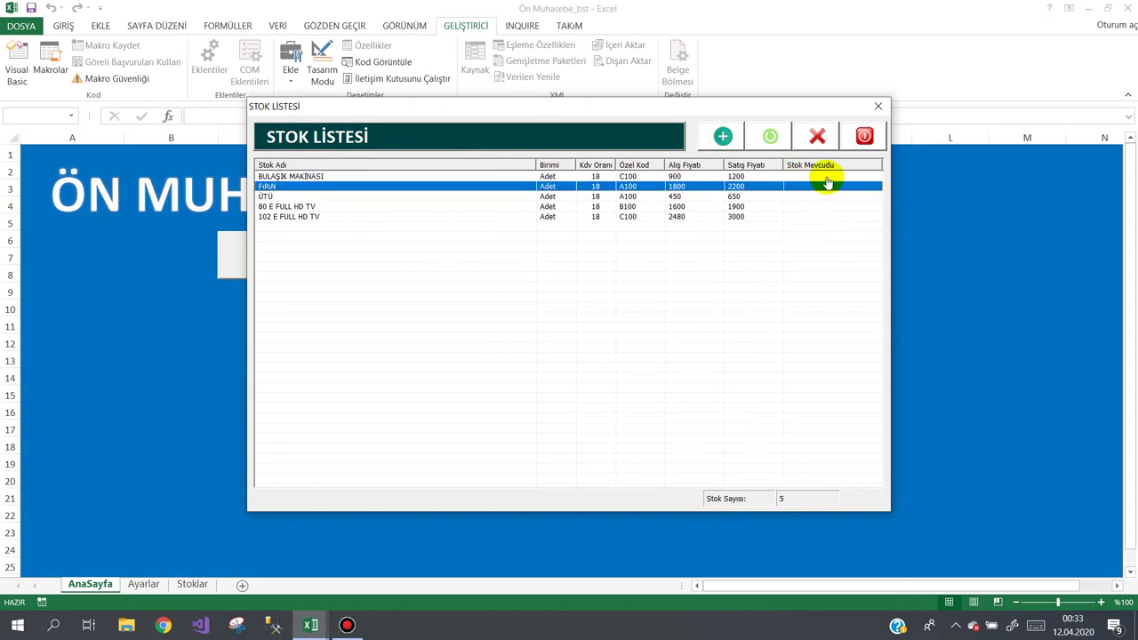
pyautogui.click(826, 177)
pyautogui.click(827, 187)
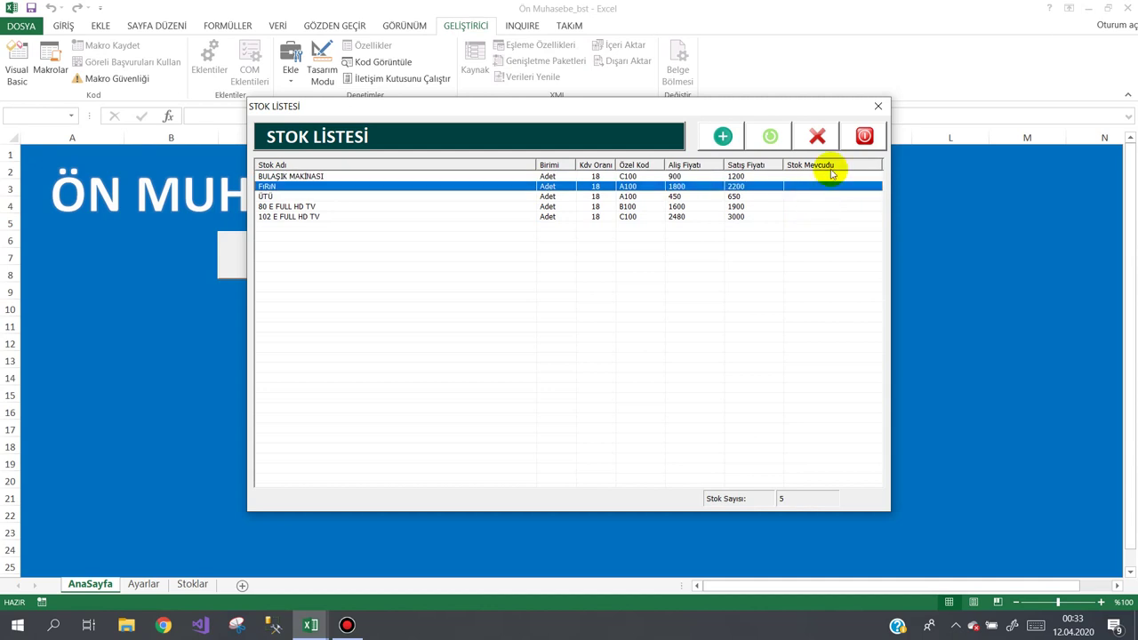
pyautogui.click(809, 178)
pyautogui.click(806, 218)
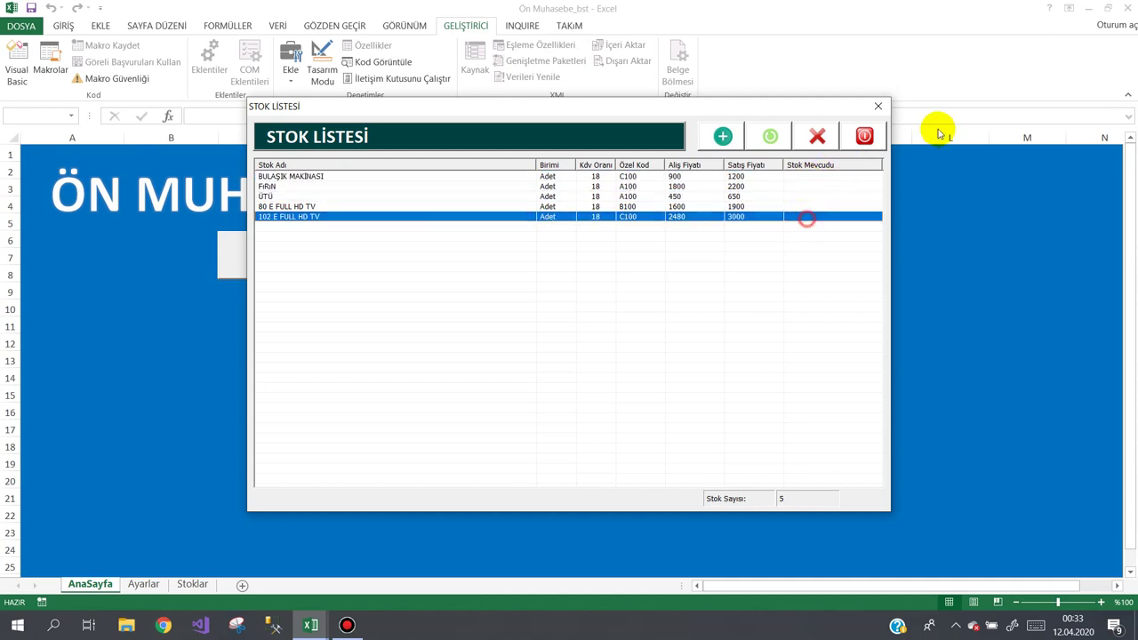
pyautogui.click(864, 138)
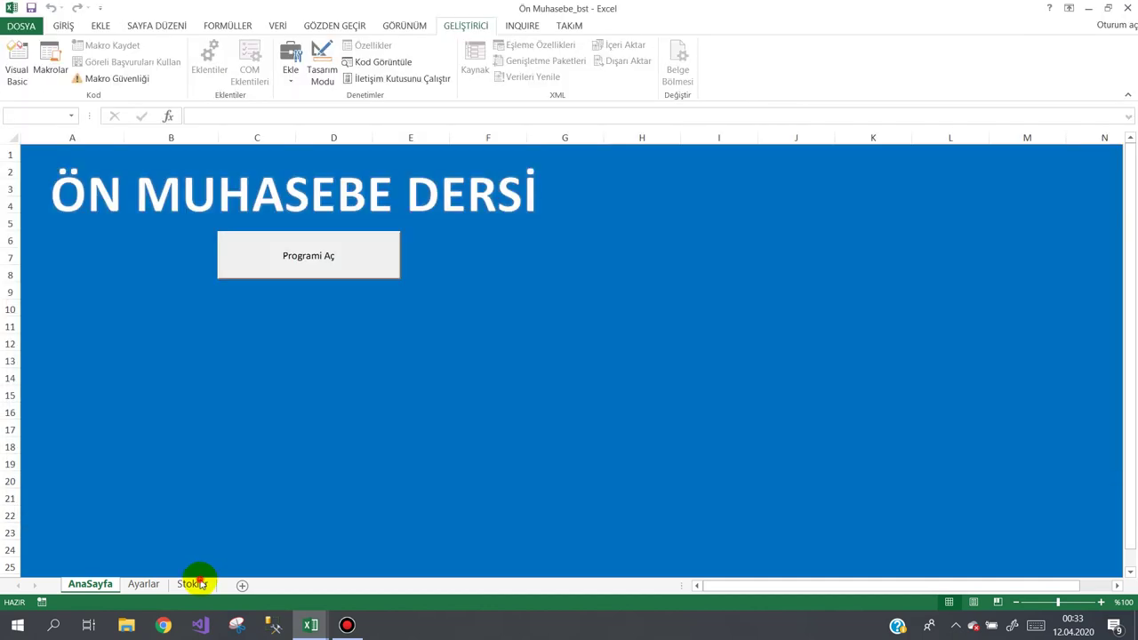
# Step: On the Stoklar sheet, enter the heading 'Stok Mevcudu' in cell H1
pyautogui.click(195, 583)
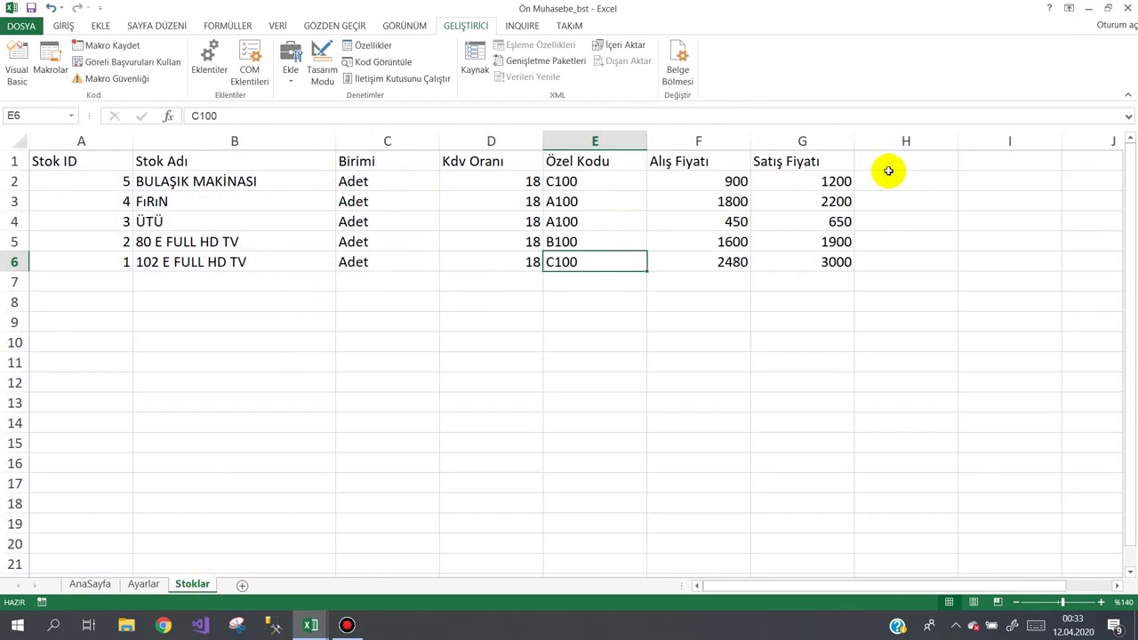
pyautogui.click(901, 161)
pyautogui.write('Stok Mevcudu')
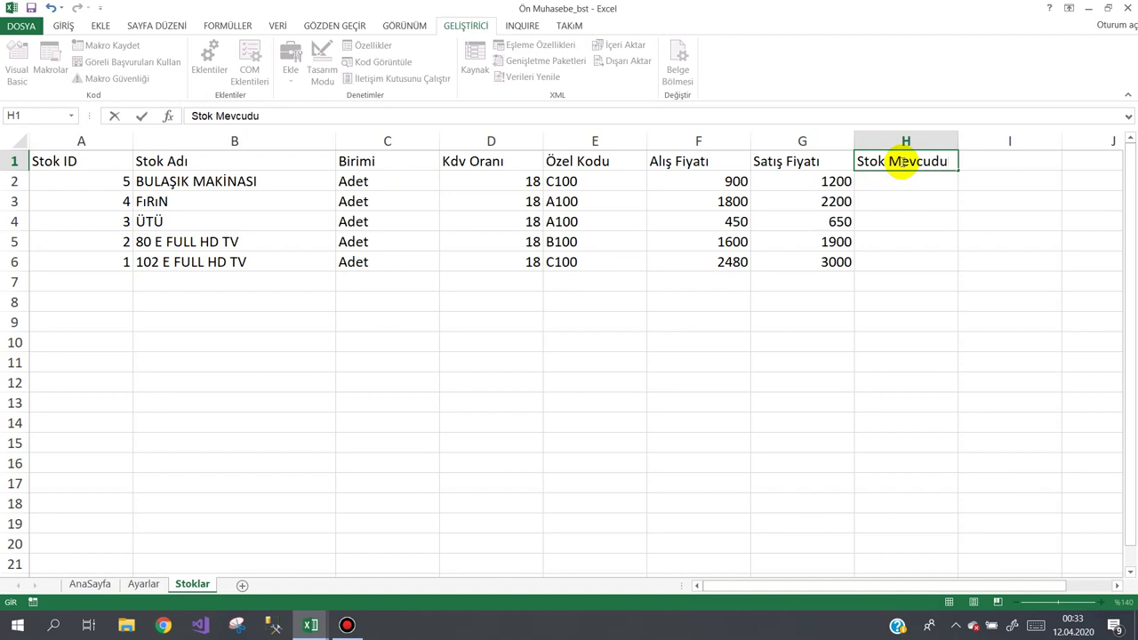
pyautogui.press('Return')
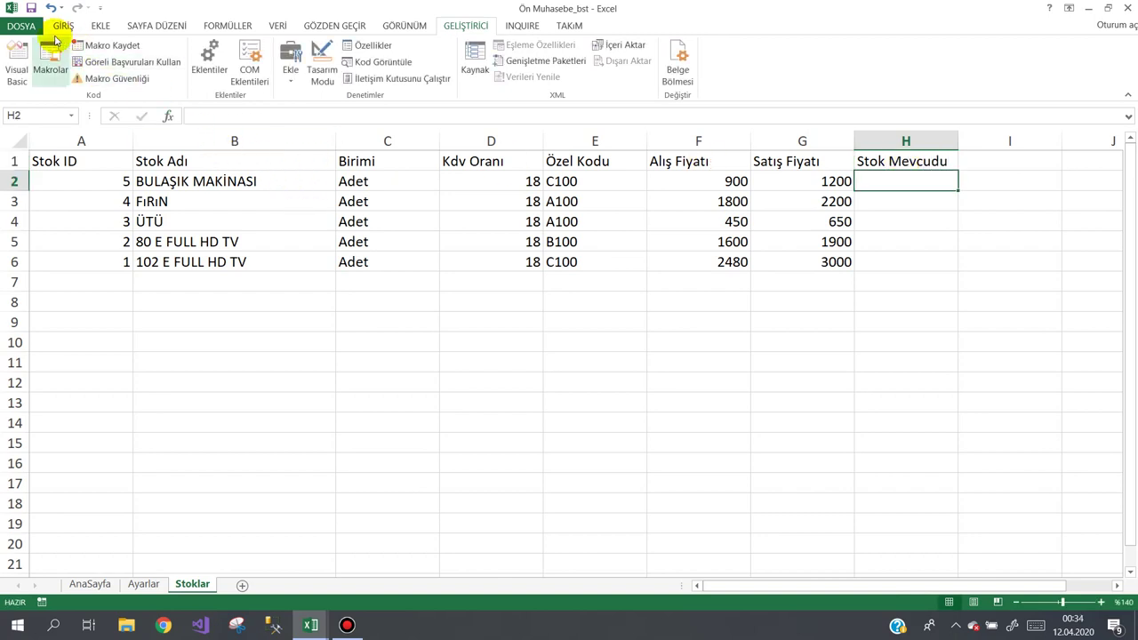
# Step: Save the workbook, accepting the personal information warning, and go back to AnaSayfa
pyautogui.click(31, 8)
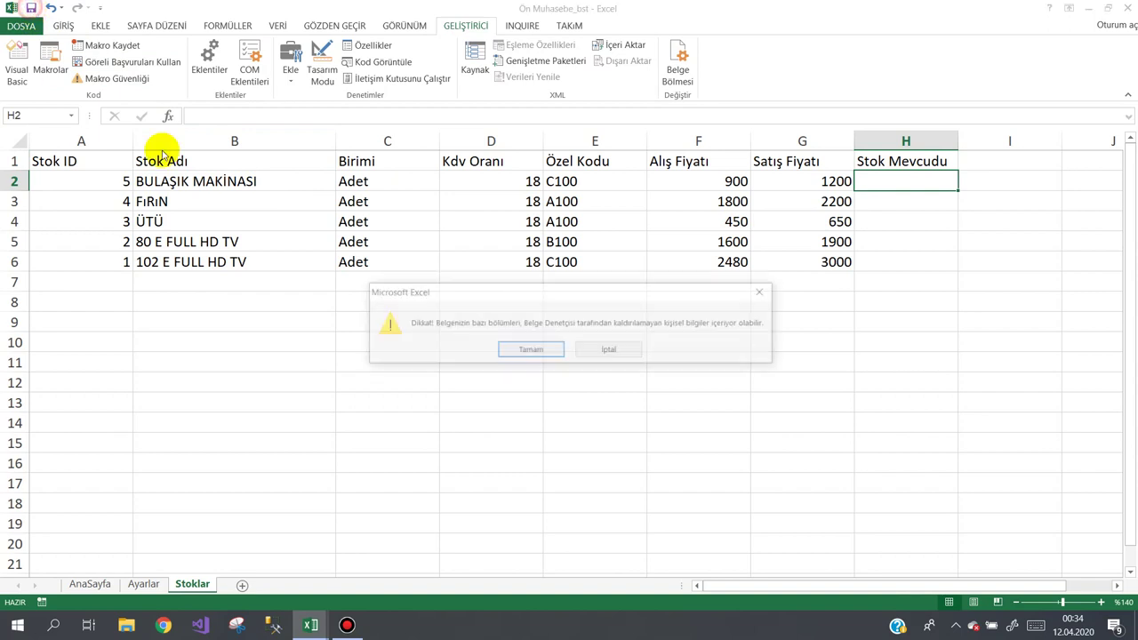
pyautogui.click(530, 351)
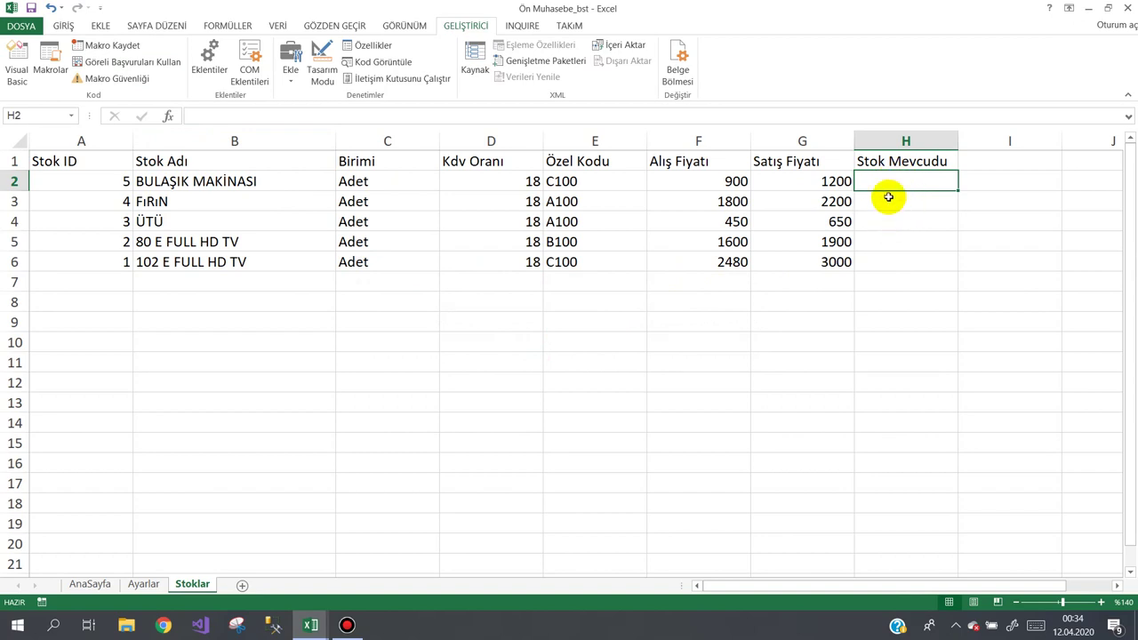
pyautogui.click(885, 220)
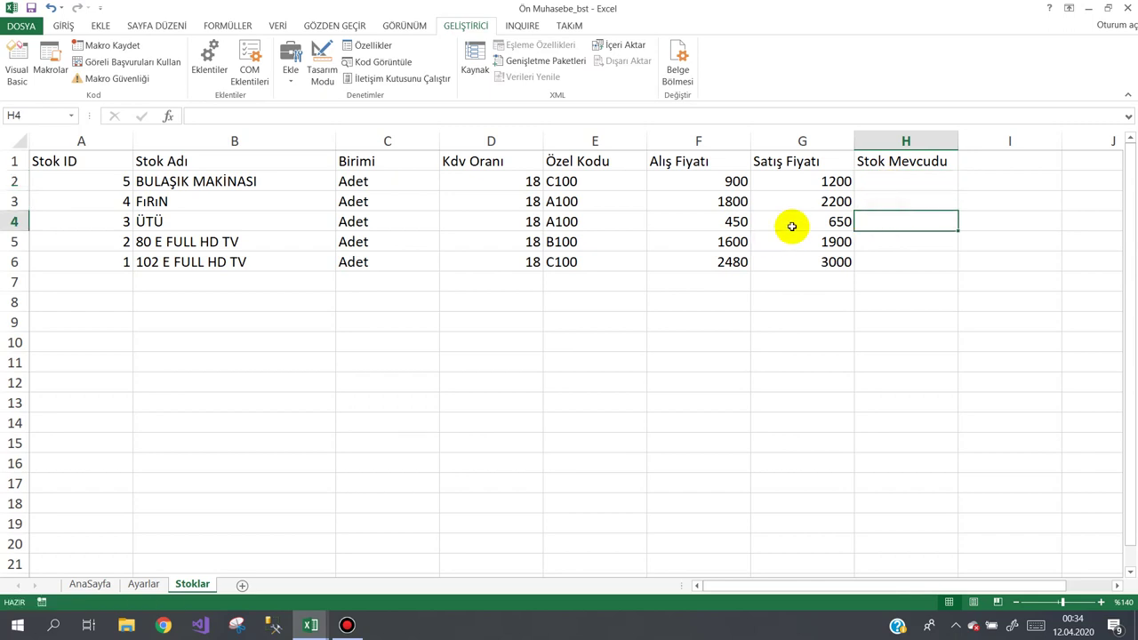
pyautogui.click(94, 583)
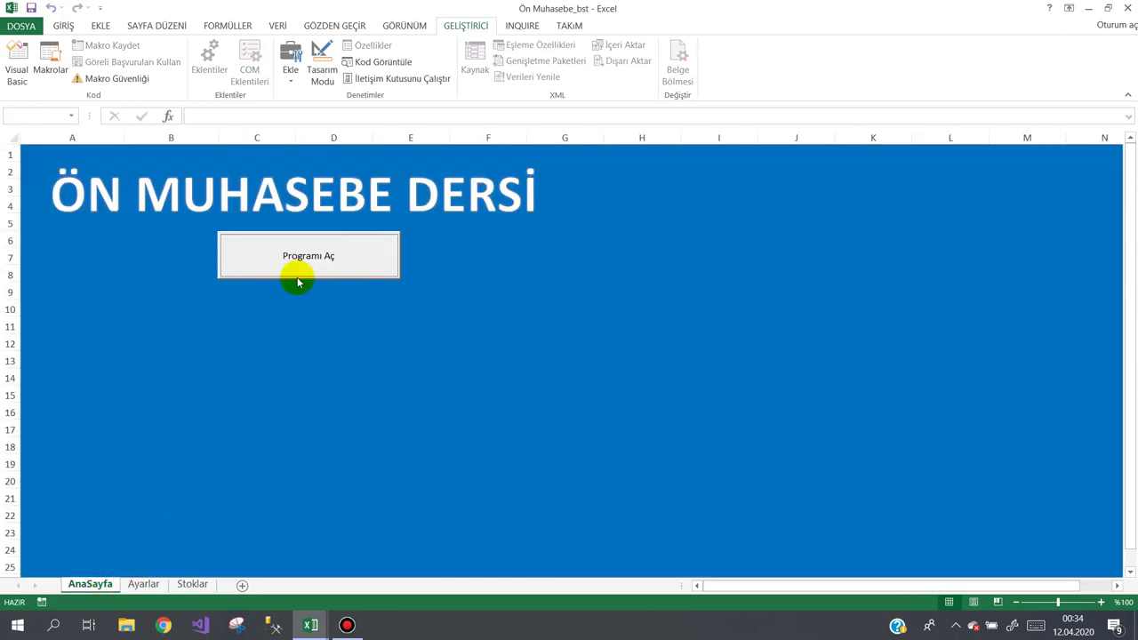
# Step: Open Stok Listesi from the accounting program and update the FIRIN stock record
pyautogui.click(302, 265)
pyautogui.click(115, 125)
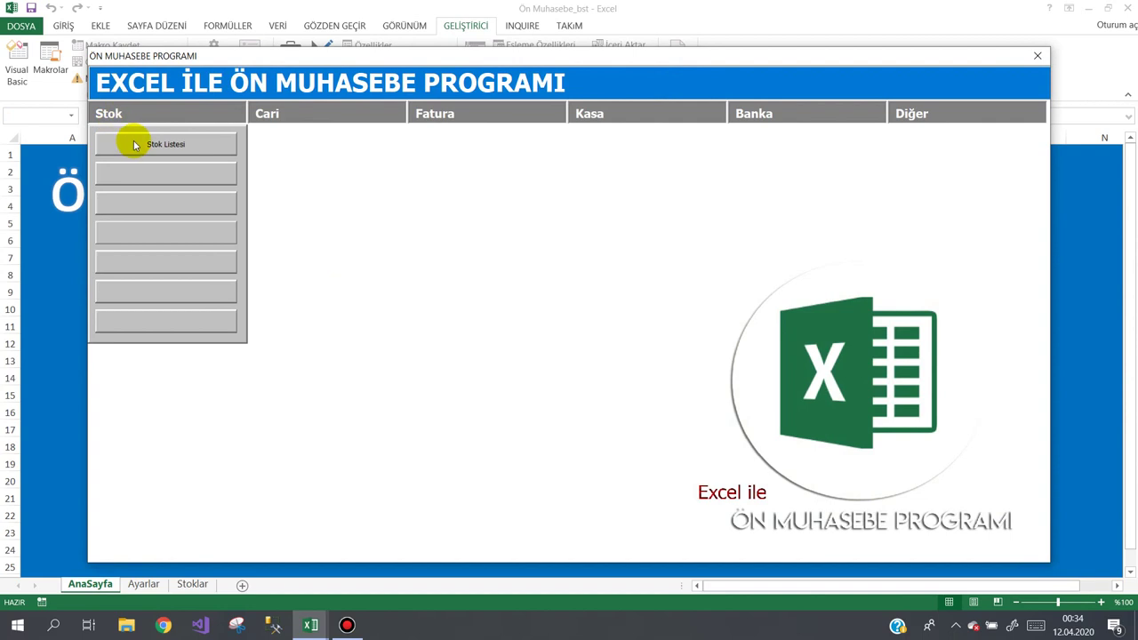
pyautogui.click(137, 147)
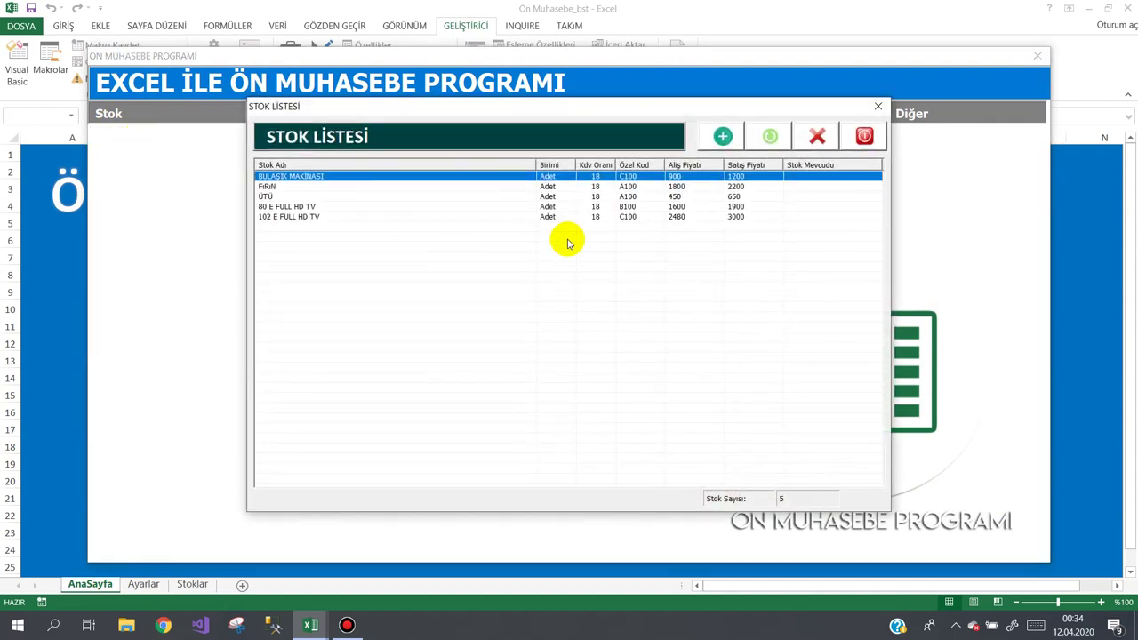
pyautogui.click(481, 189)
pyautogui.doubleClick(480, 188)
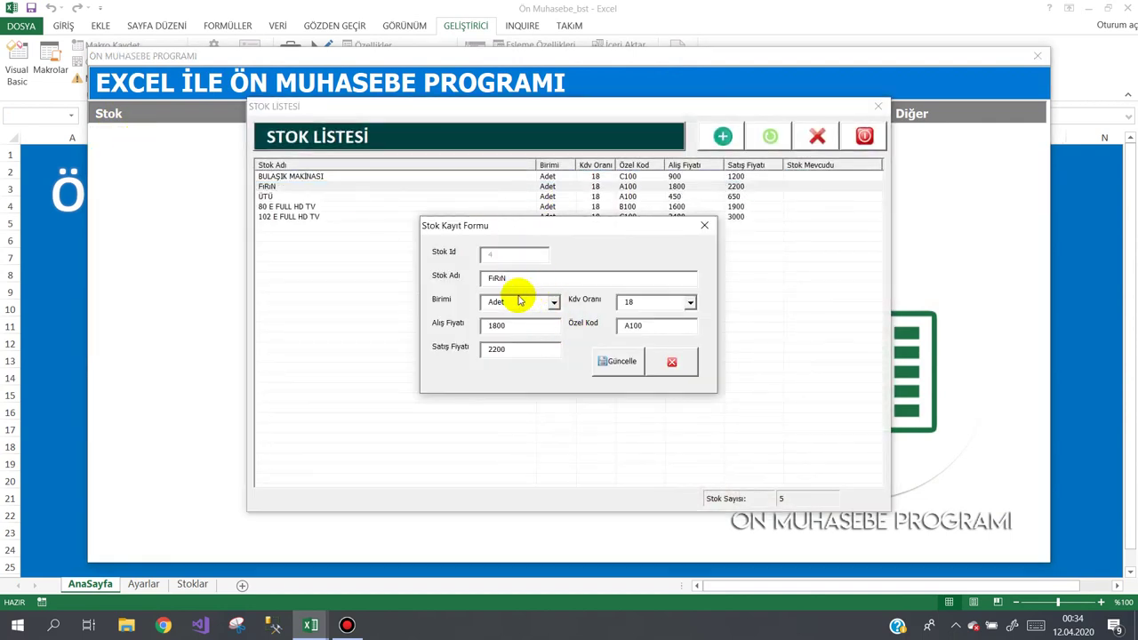
pyautogui.click(611, 362)
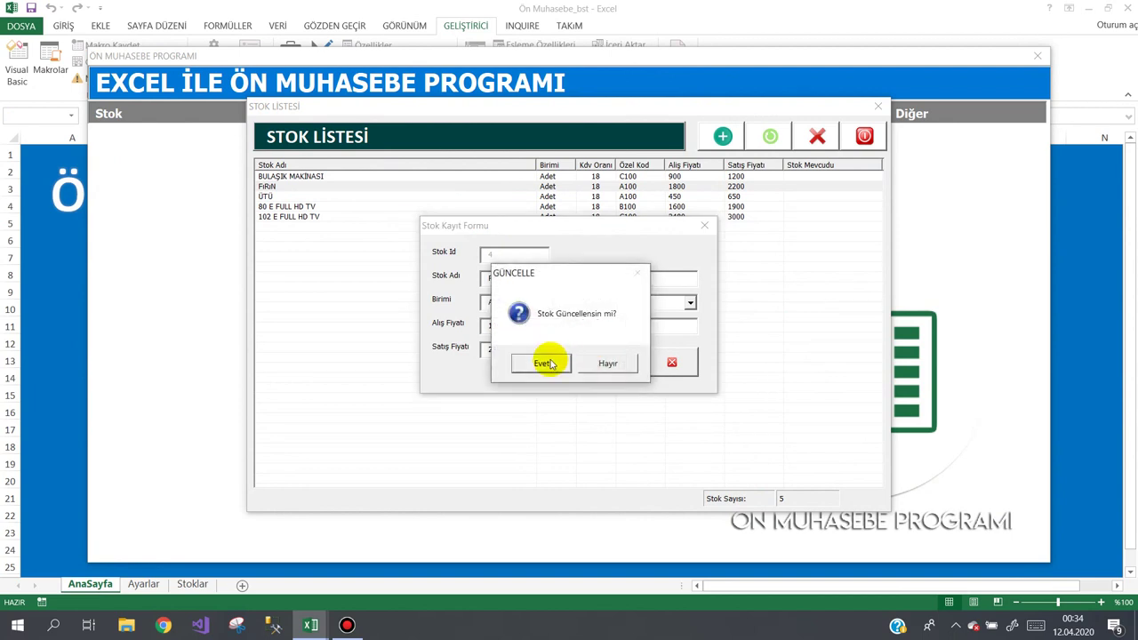
pyautogui.click(546, 361)
pyautogui.click(697, 338)
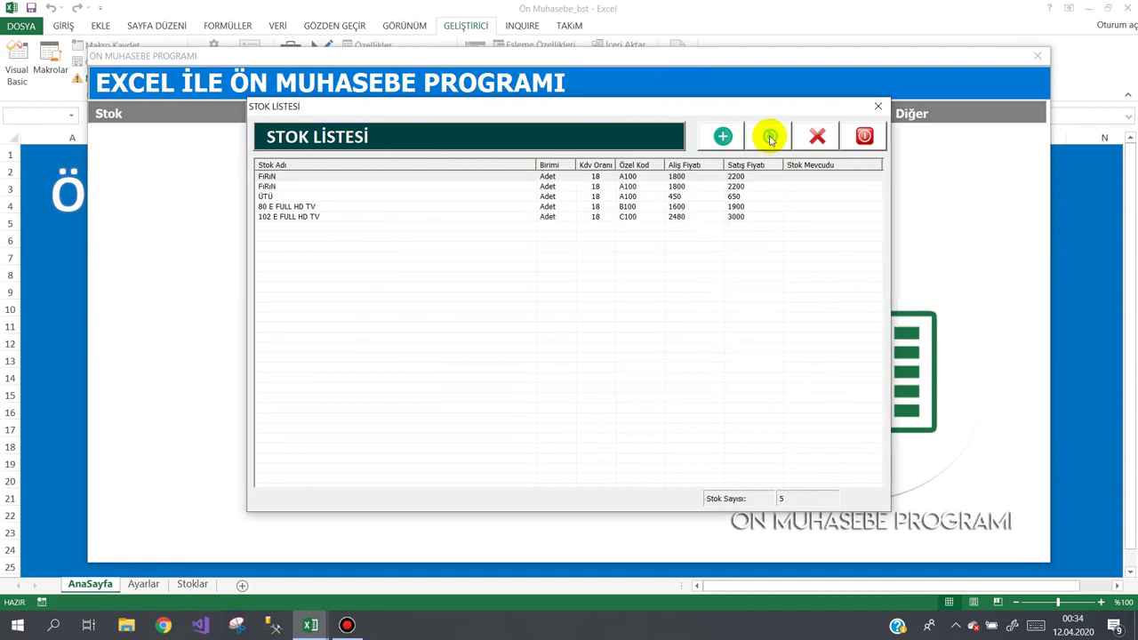
# Step: Open a stock record for editing, cancel it, then try deleting the second FIRIN row
pyautogui.click(769, 136)
pyautogui.click(683, 360)
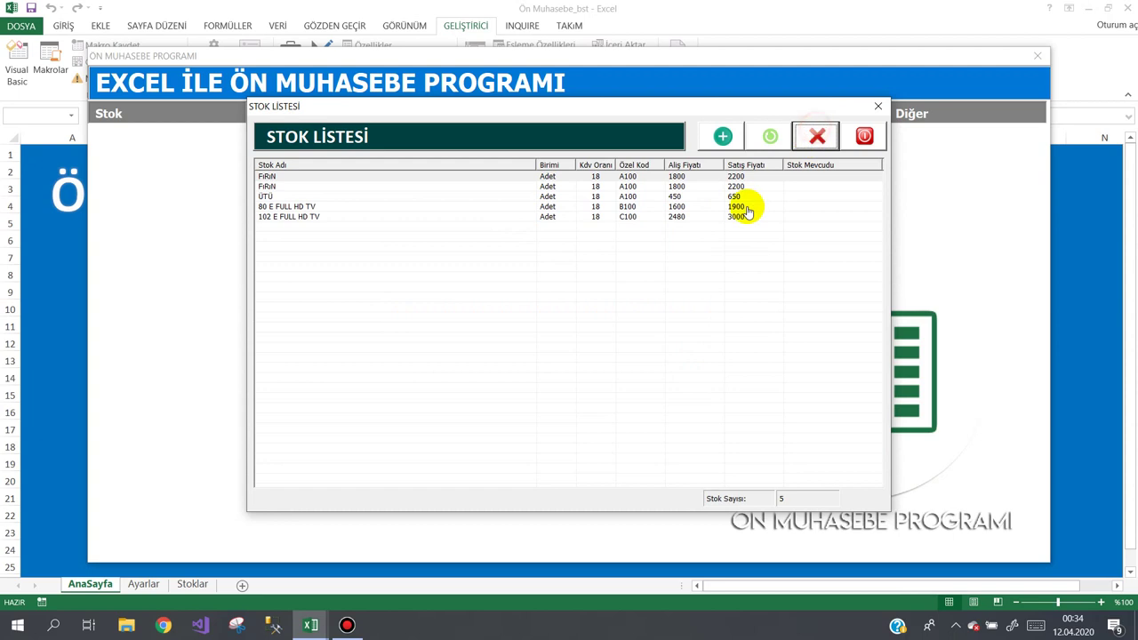
pyautogui.click(480, 185)
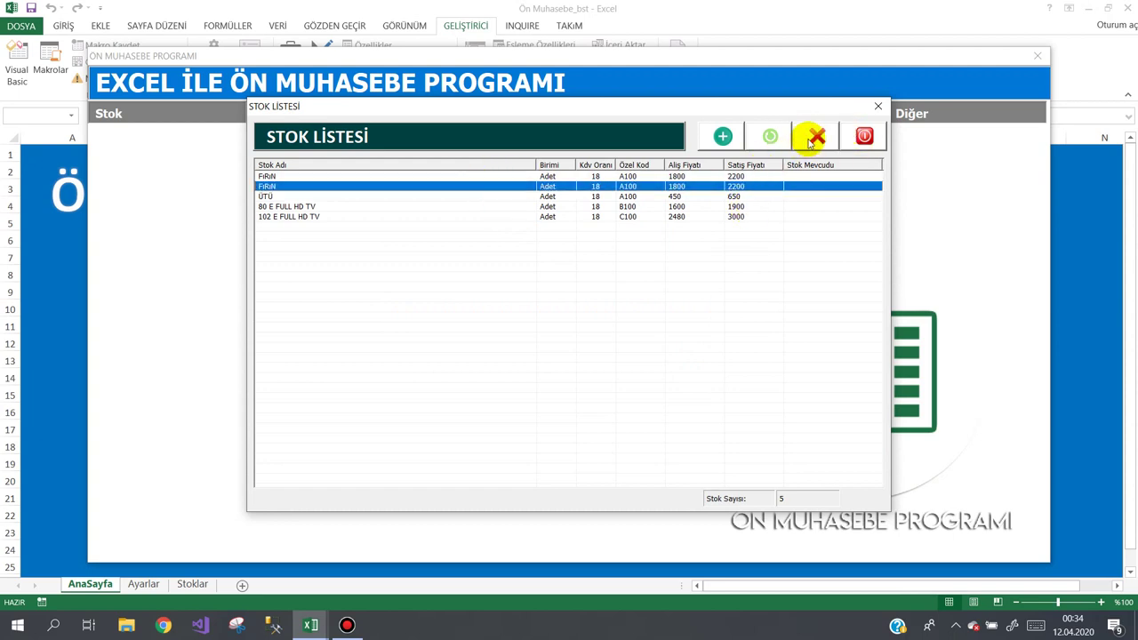
pyautogui.click(817, 136)
# Step: Close the Stok Listesi and accounting program forms and return to the VBA editor
pyautogui.click(864, 136)
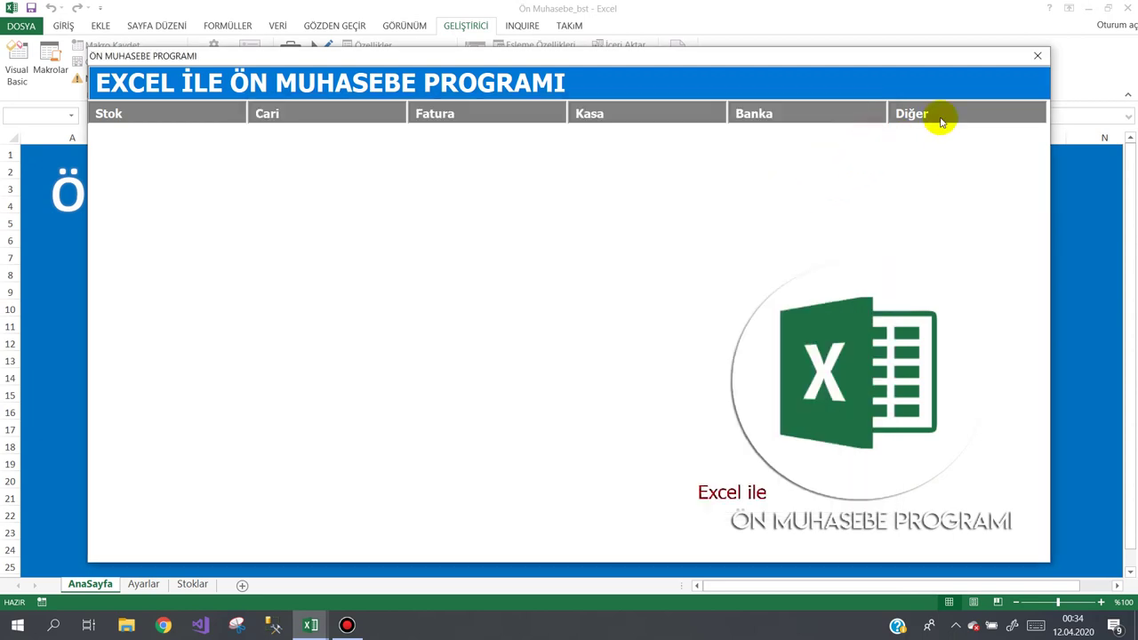
pyautogui.moveTo(925, 115)
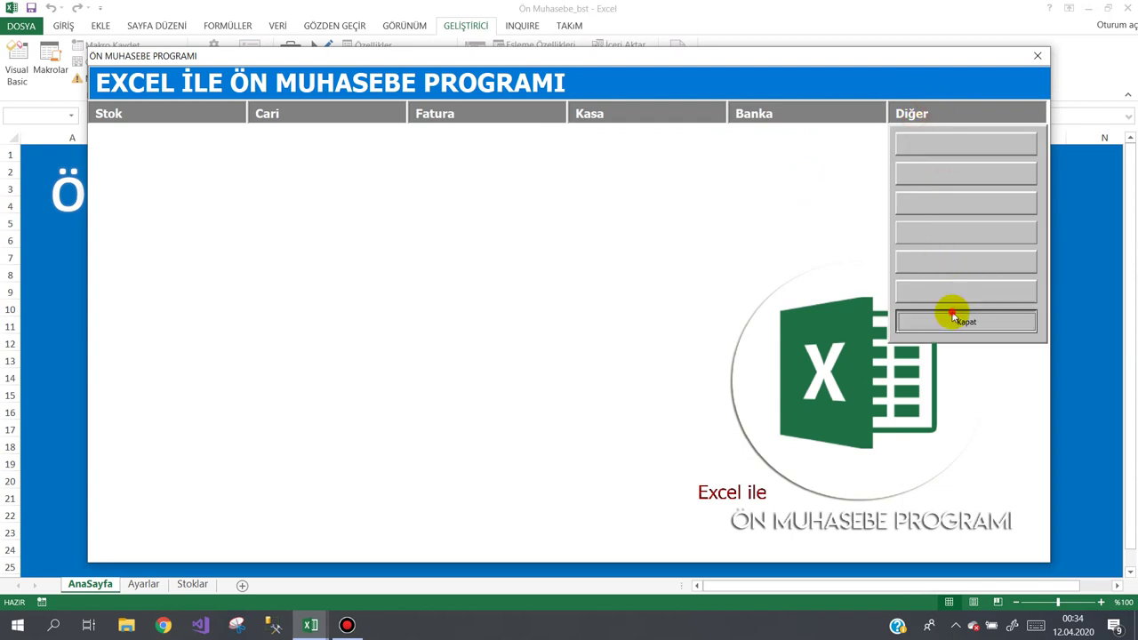
pyautogui.click(952, 314)
pyautogui.moveTo(311, 624)
pyautogui.click(363, 560)
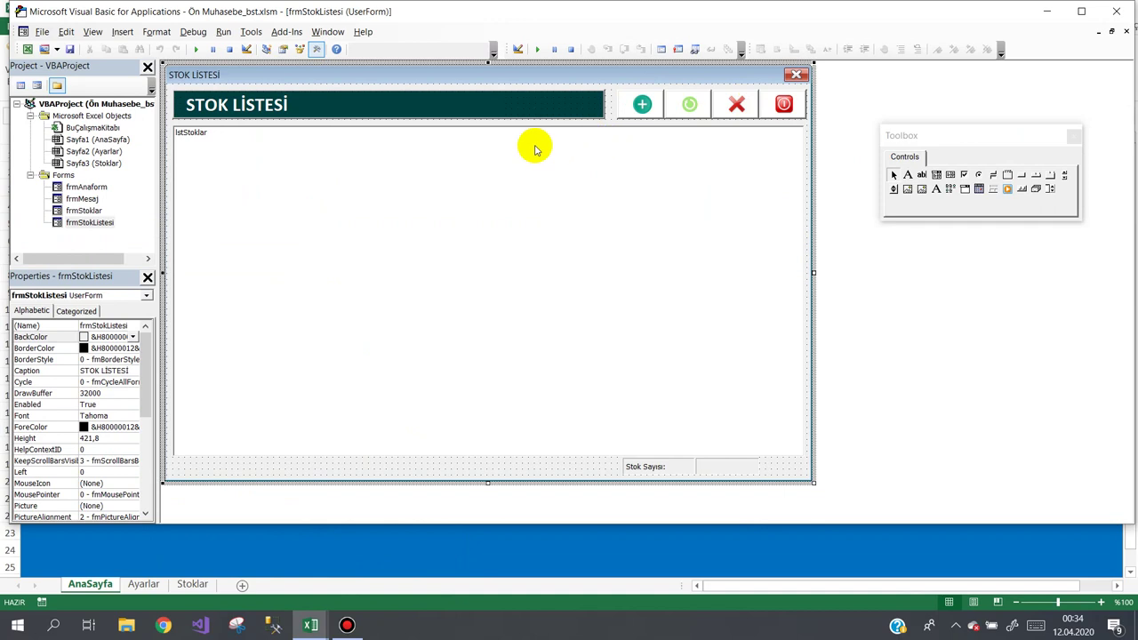
# Step: Add 'If lstStoklar.ListItems.Count = 0 Then Exit Sub' as the first line of btnGuncelle_Click
pyautogui.doubleClick(689, 106)
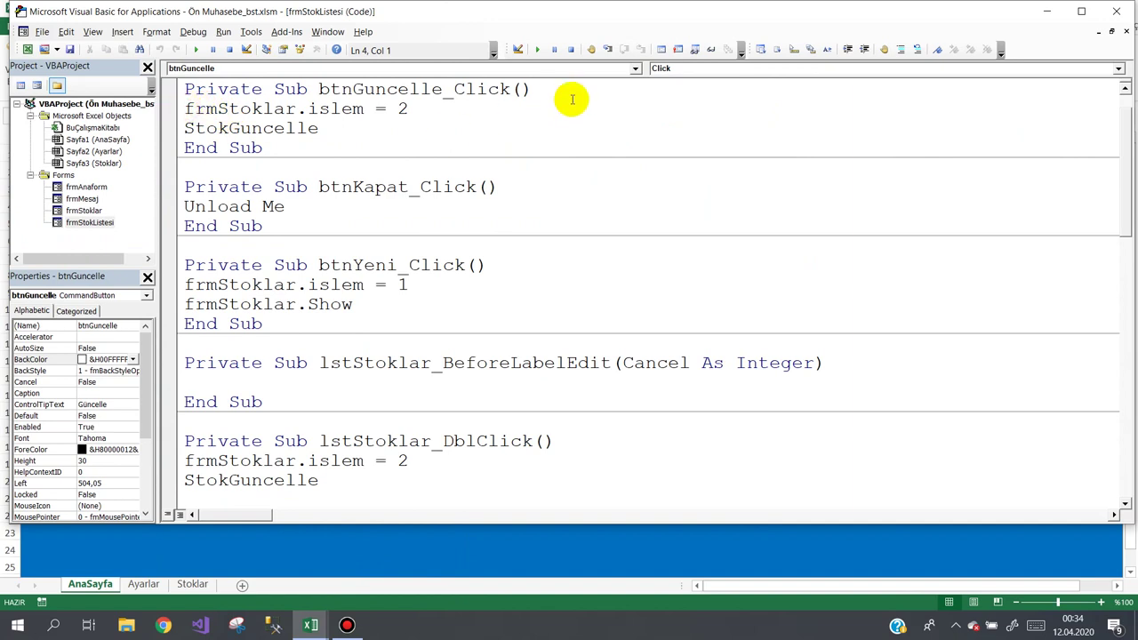
pyautogui.press('Return')
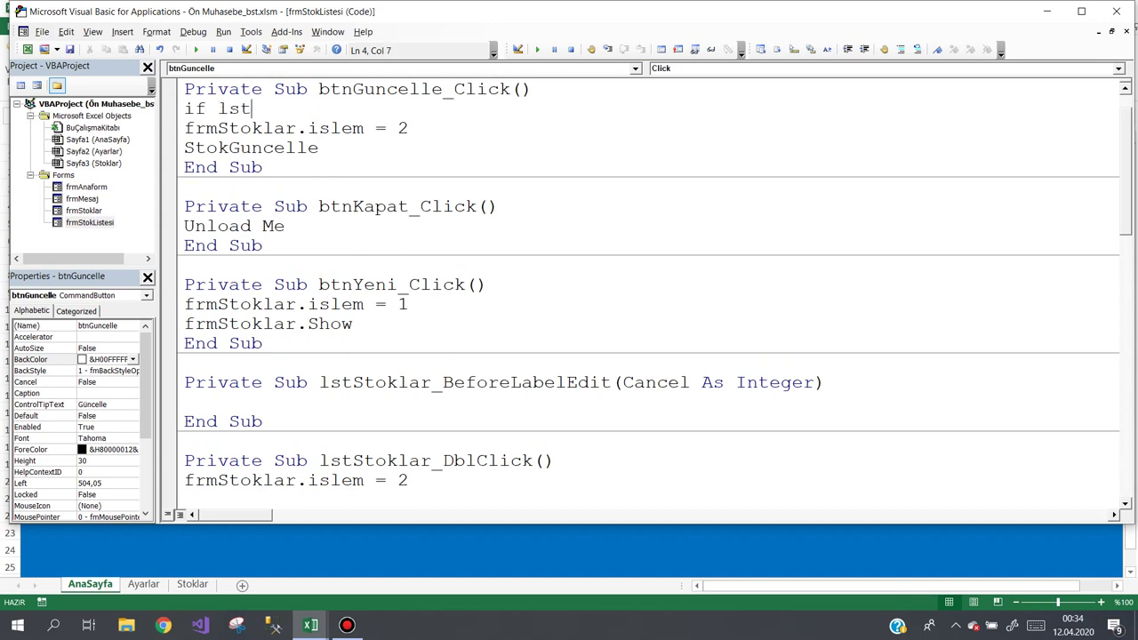
pyautogui.hotkey('ctrl', 'space')
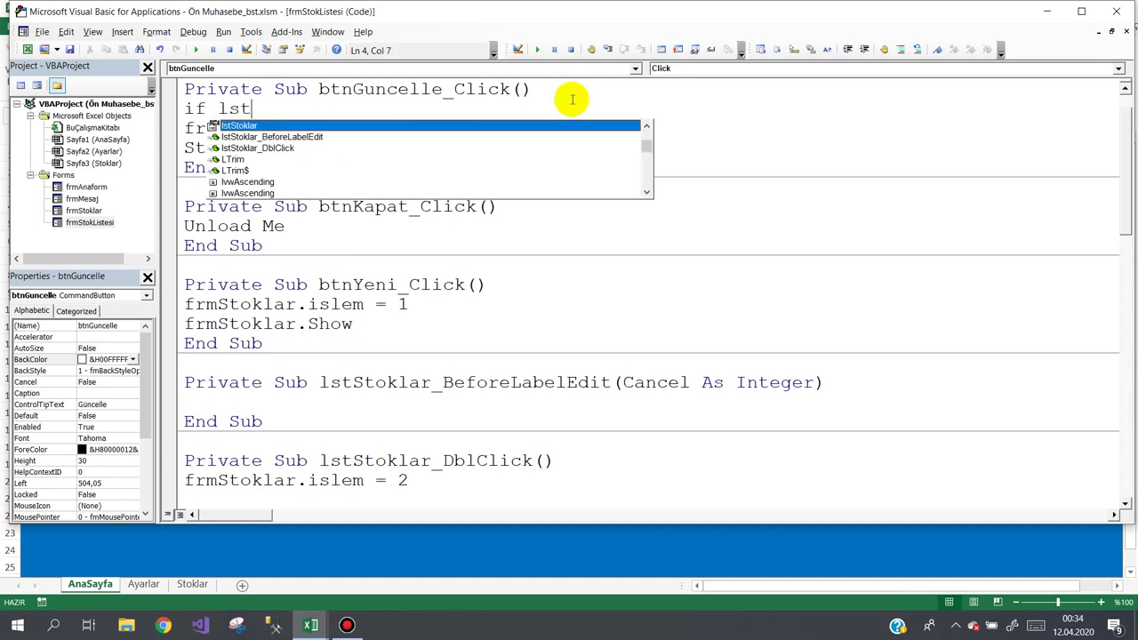
pyautogui.write('Stoklar.li')
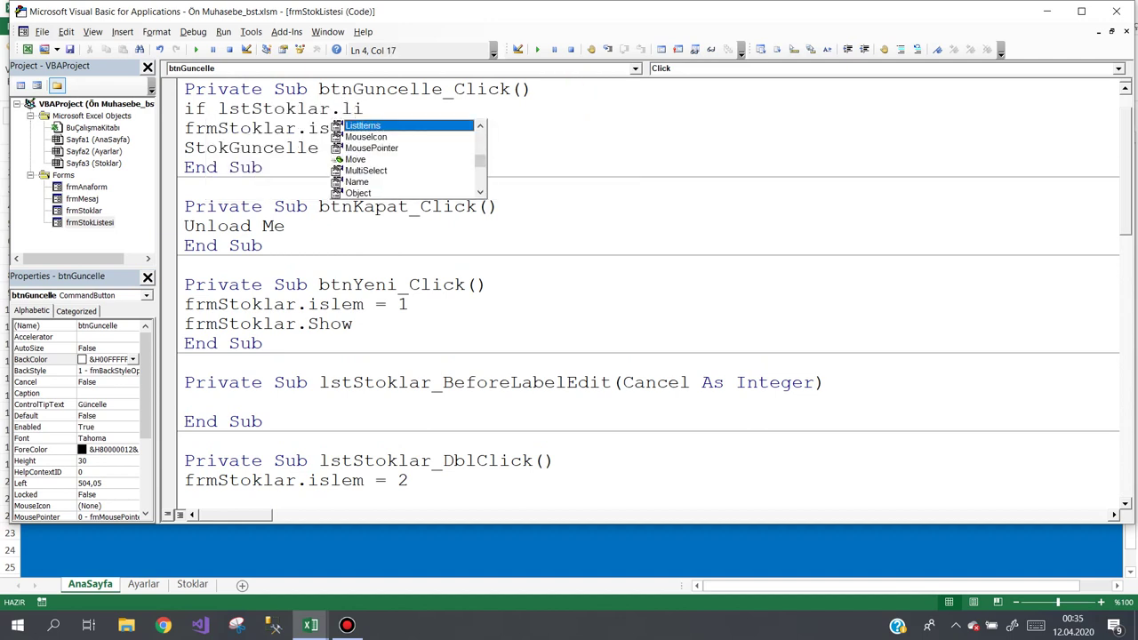
pyautogui.press('Escape')
pyautogui.hotkey('ctrl', 'space')
pyautogui.write('.')
pyautogui.press('Down')
pyautogui.press('Down')
pyautogui.press('Down')
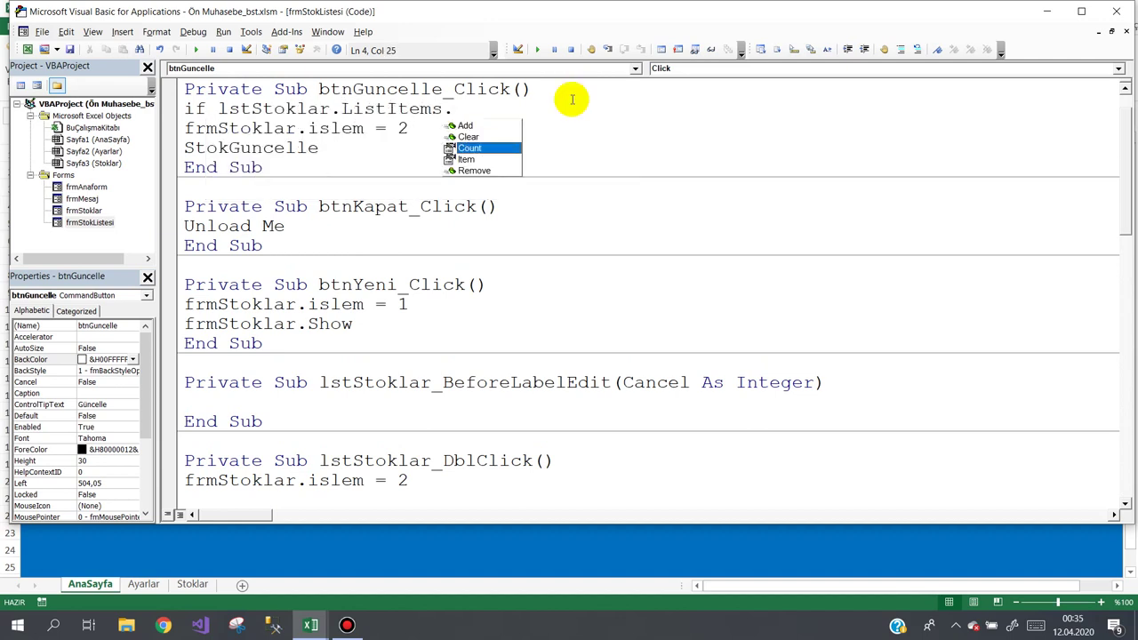
pyautogui.write('Count=0 then ex')
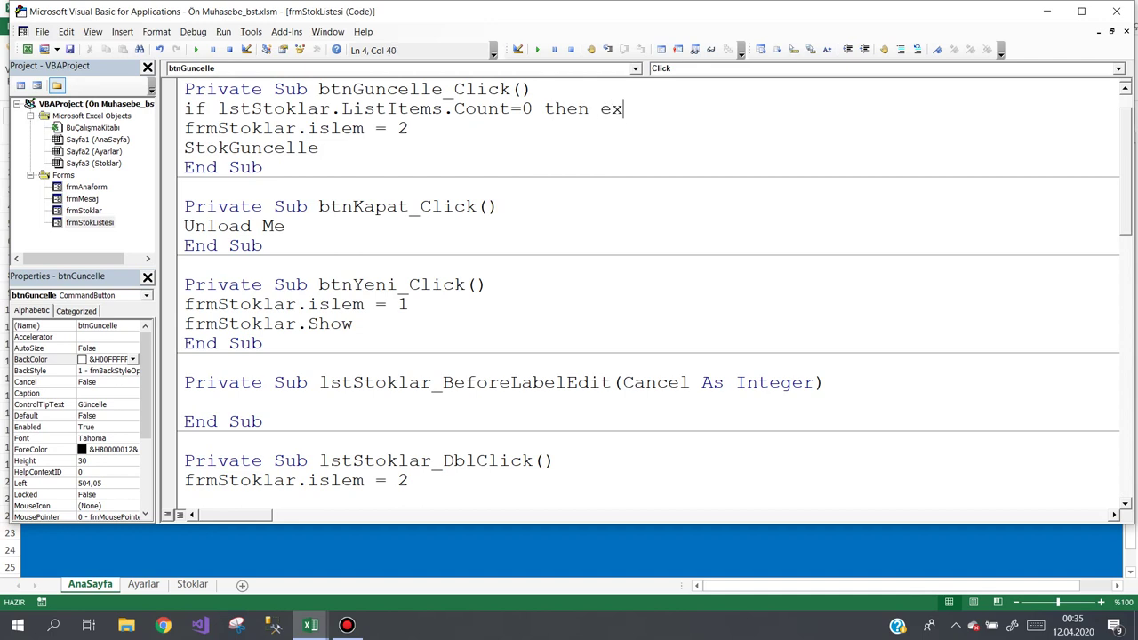
pyautogui.press('Down')
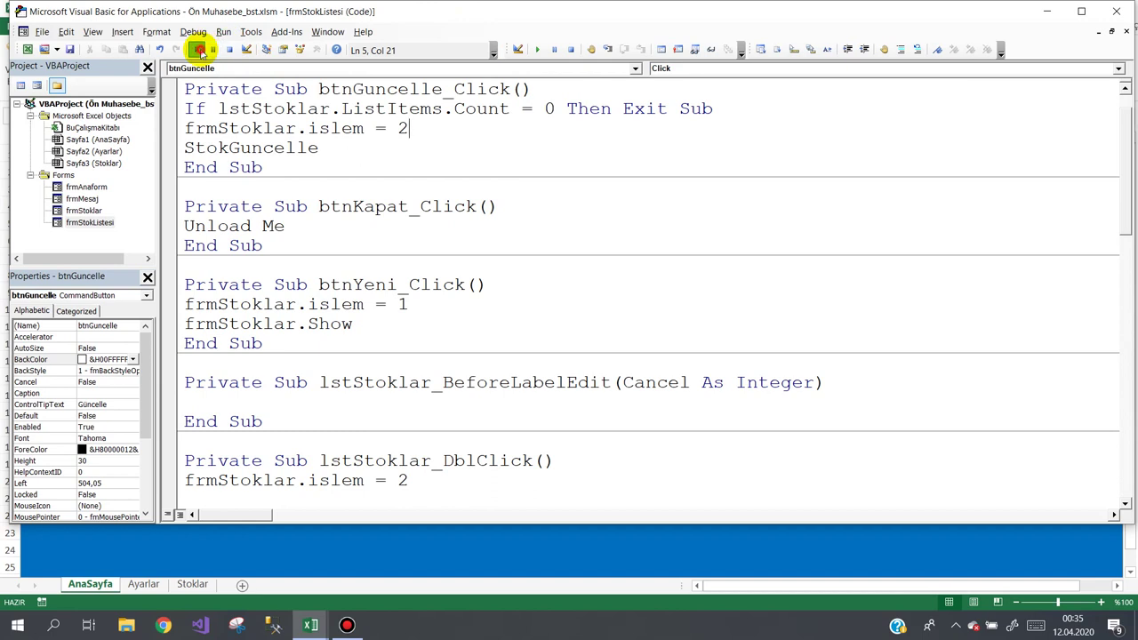
# Step: Run the form, open the second FIRIN record for editing, then close both forms
pyautogui.click(196, 49)
pyautogui.click(542, 186)
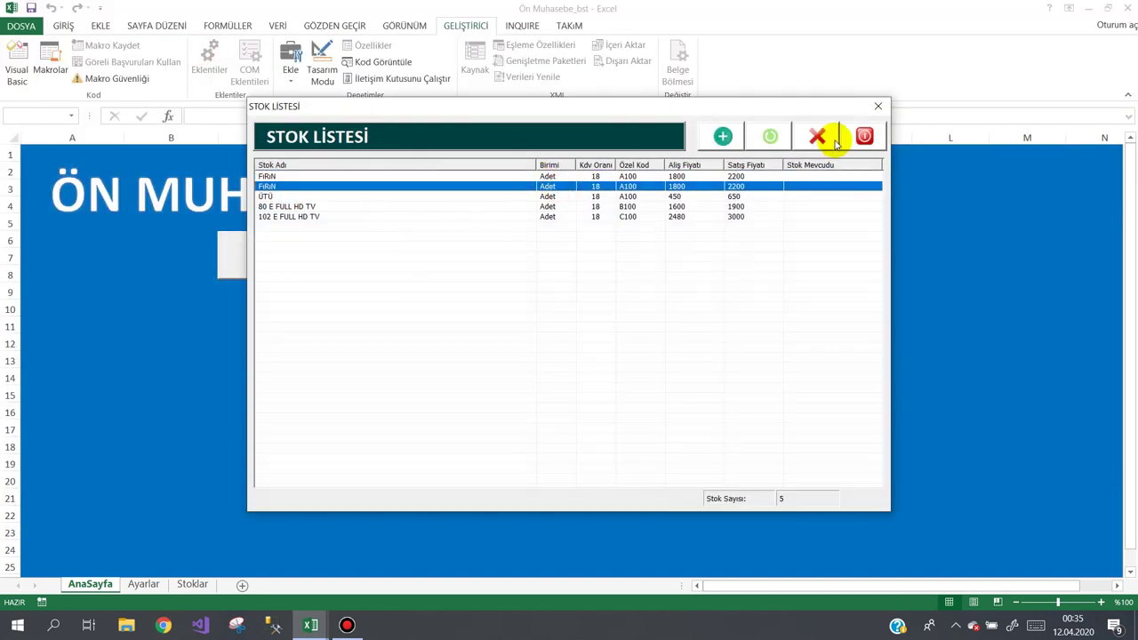
pyautogui.click(770, 136)
pyautogui.click(672, 360)
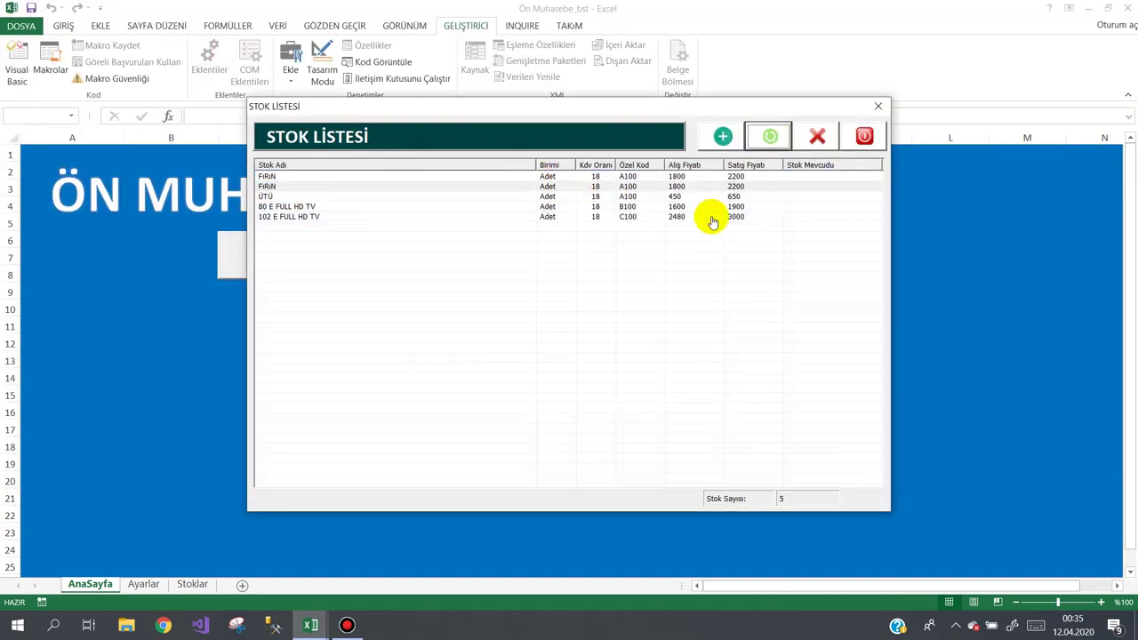
pyautogui.click(863, 135)
# Step: Delete rows 2–6 of the Stoklar sheet, keeping only the headings, and return to the VBA editor
pyautogui.click(192, 584)
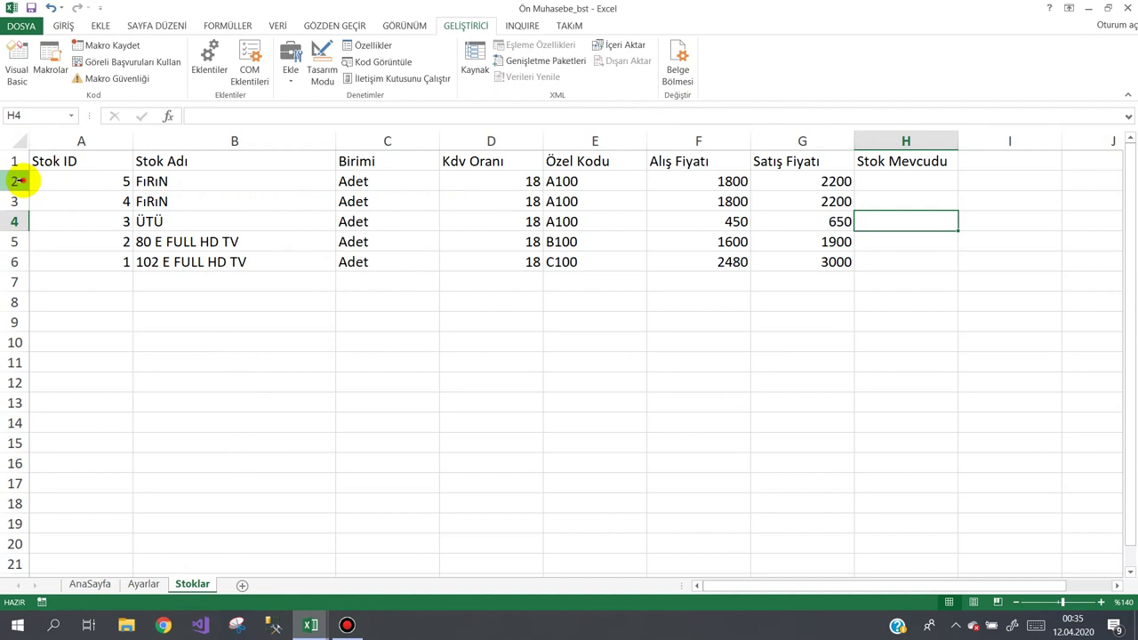
pyautogui.moveTo(15, 182); pyautogui.dragTo(16, 261)
pyautogui.rightClick(15, 262)
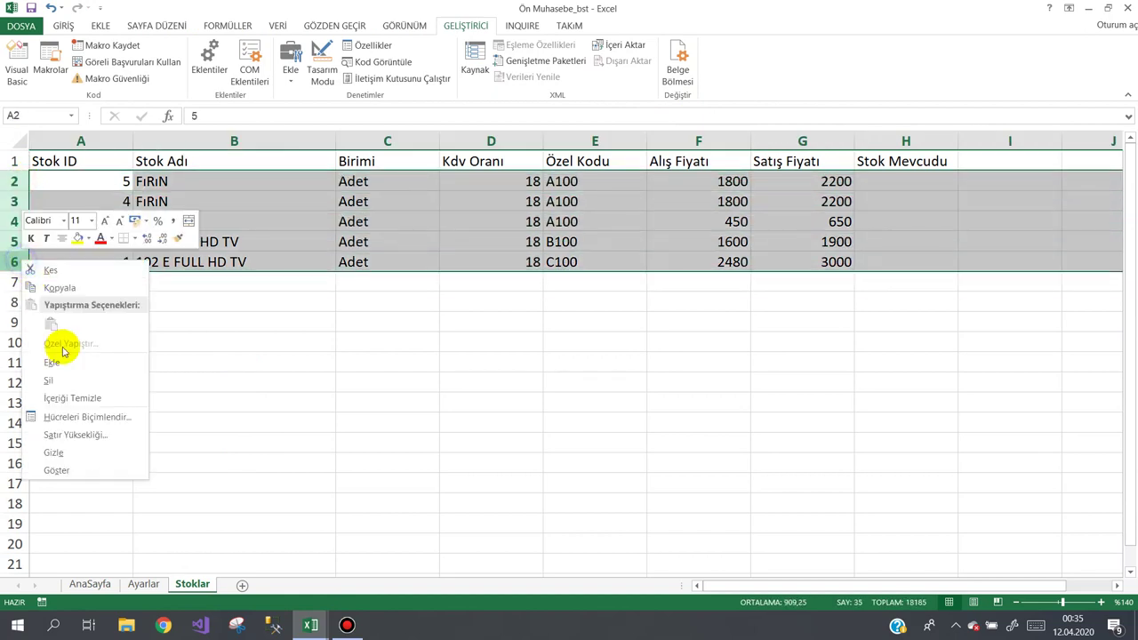
pyautogui.click(66, 381)
pyautogui.click(320, 314)
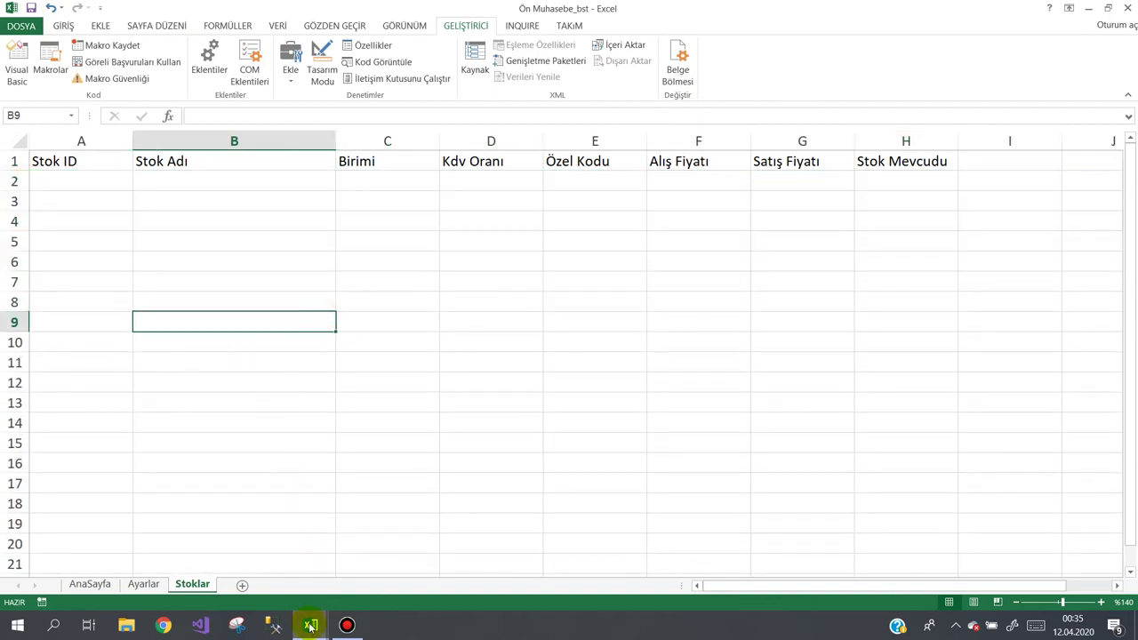
pyautogui.moveTo(311, 622)
pyautogui.click(393, 541)
# Step: Comment out the empty-list If line in btnGuncelle_Click with an apostrophe
pyautogui.doubleClick(691, 104)
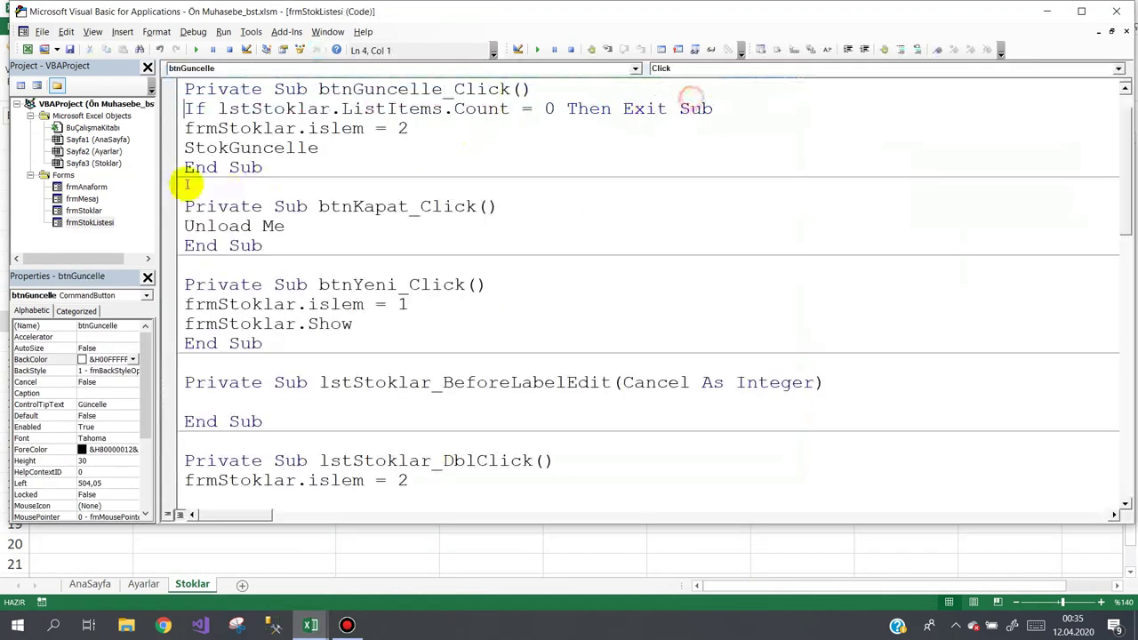
pyautogui.write("'")
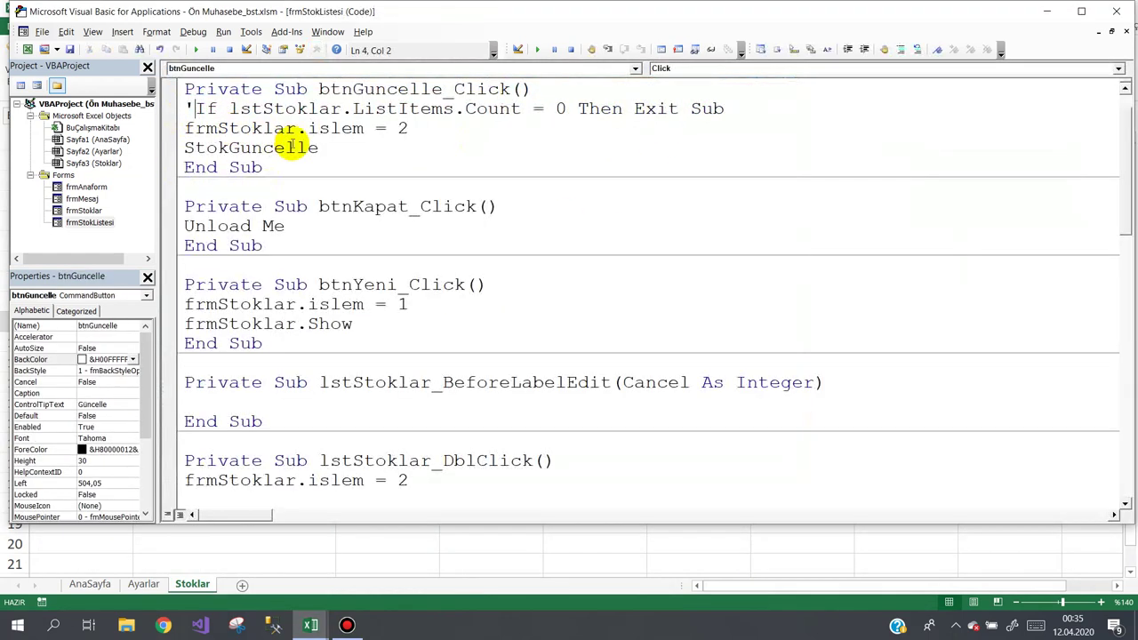
pyautogui.click(332, 167)
# Step: Run the program, press Güncelle on the empty stock list, and End the run-time error
pyautogui.click(195, 49)
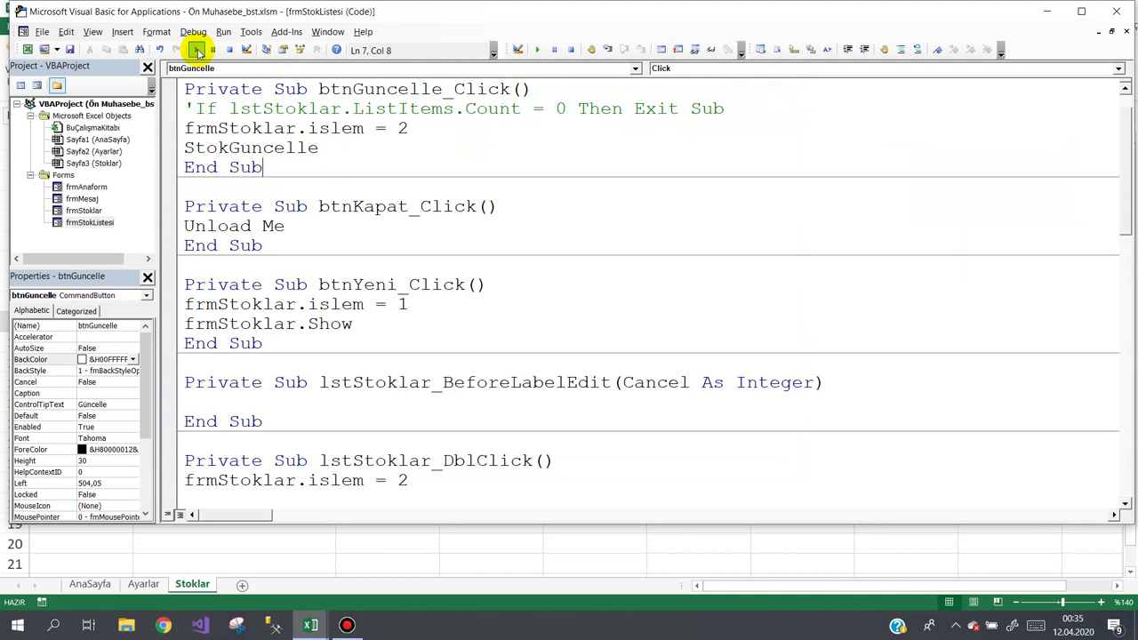
pyautogui.click(90, 584)
pyautogui.click(279, 264)
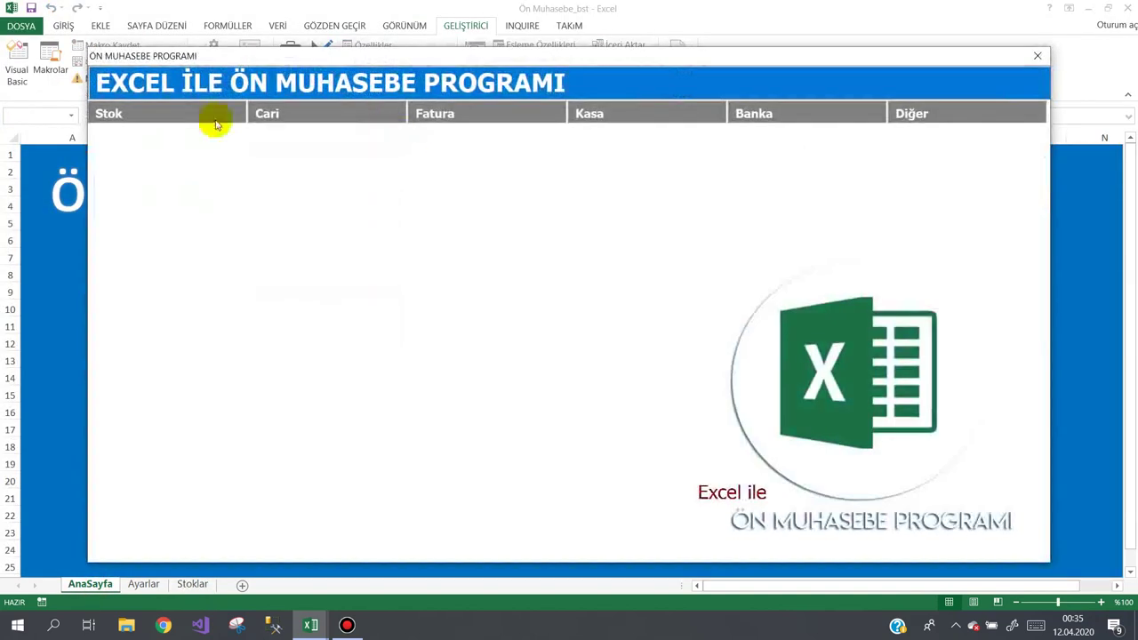
pyautogui.click(169, 145)
pyautogui.click(769, 135)
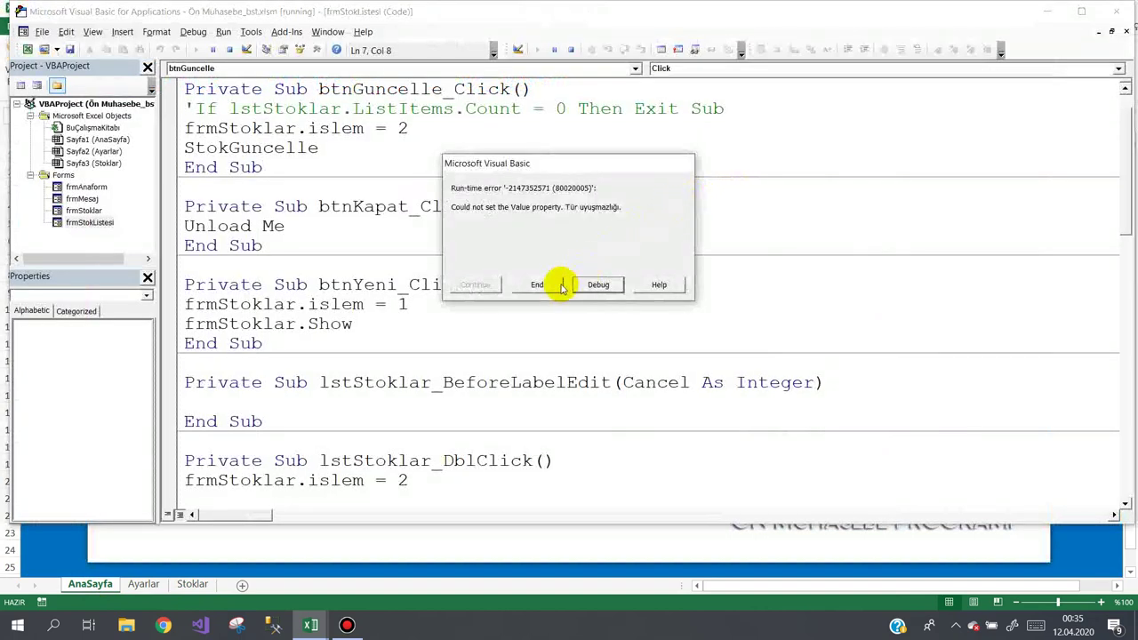
pyautogui.click(540, 284)
pyautogui.moveTo(310, 625)
pyautogui.click(343, 579)
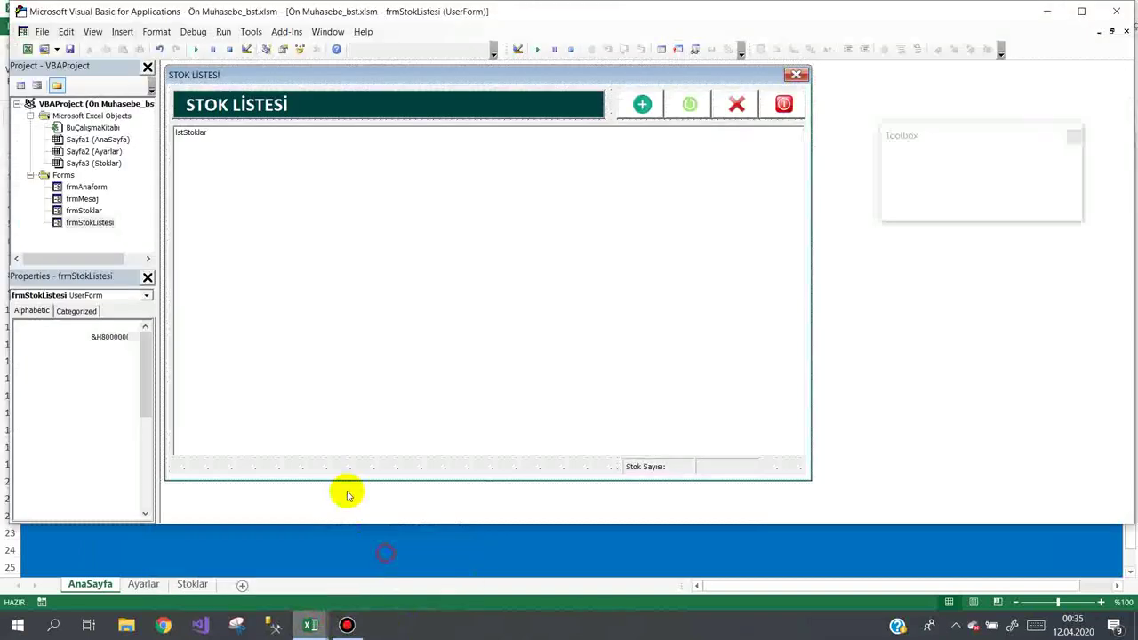
# Step: Remove the apostrophe to re-enable the empty-list guard in btnGuncelle_Click
pyautogui.doubleClick(687, 106)
pyautogui.click(193, 108)
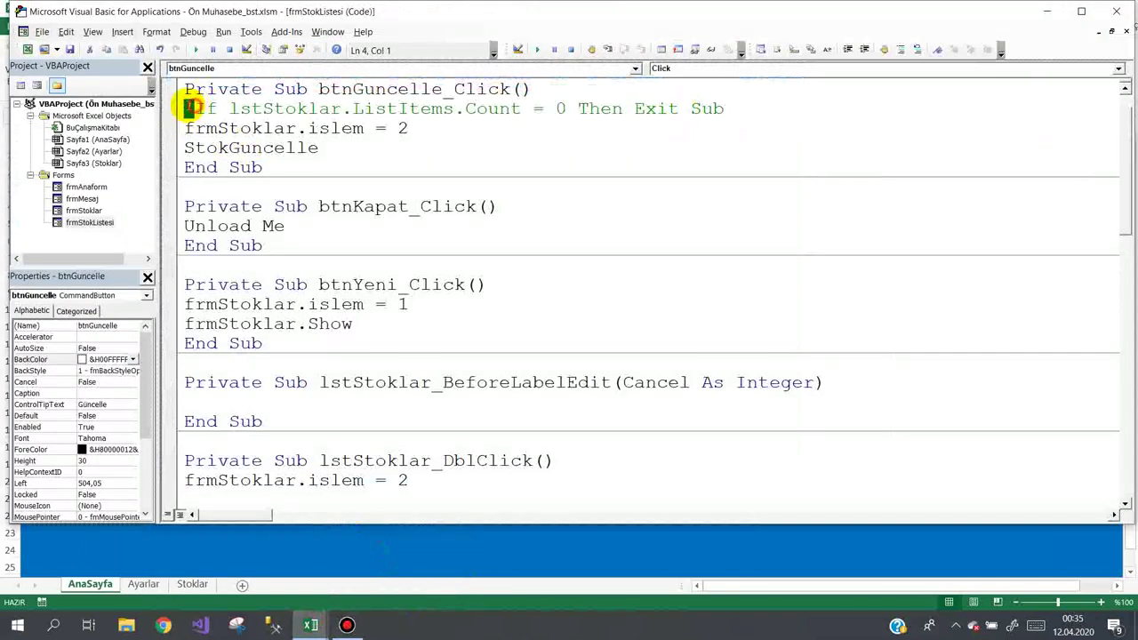
pyautogui.press('BackSpace')
pyautogui.click(266, 168)
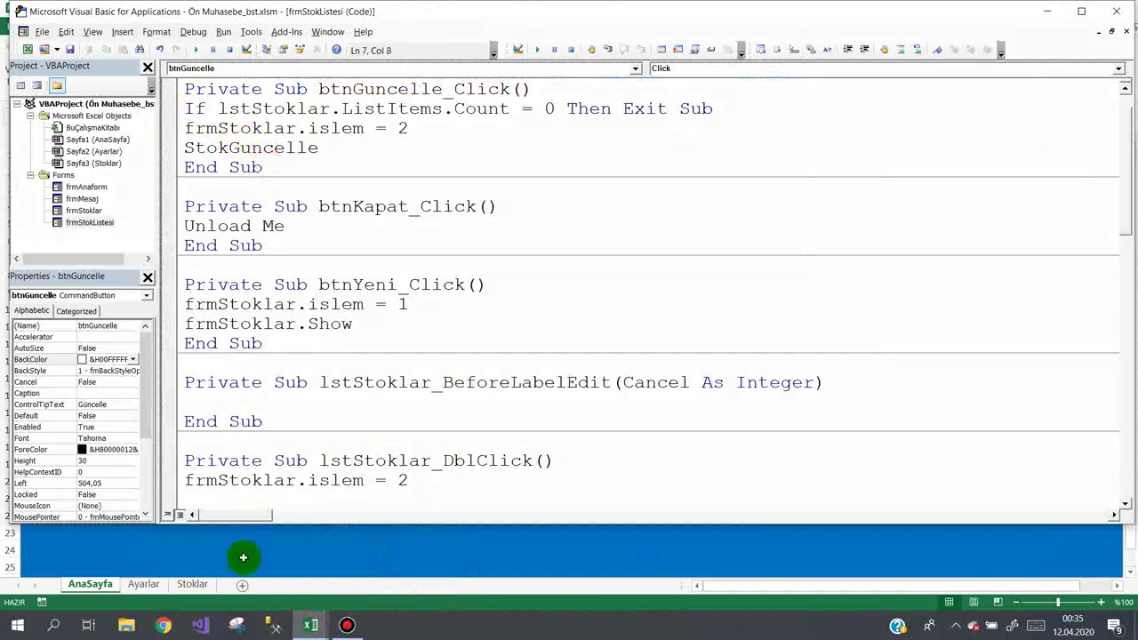
# Step: Test Güncelle on the empty stock list, then close the form and exit via Diğer
pyautogui.click(241, 557)
pyautogui.click(299, 252)
pyautogui.click(125, 111)
pyautogui.click(135, 144)
pyautogui.click(769, 141)
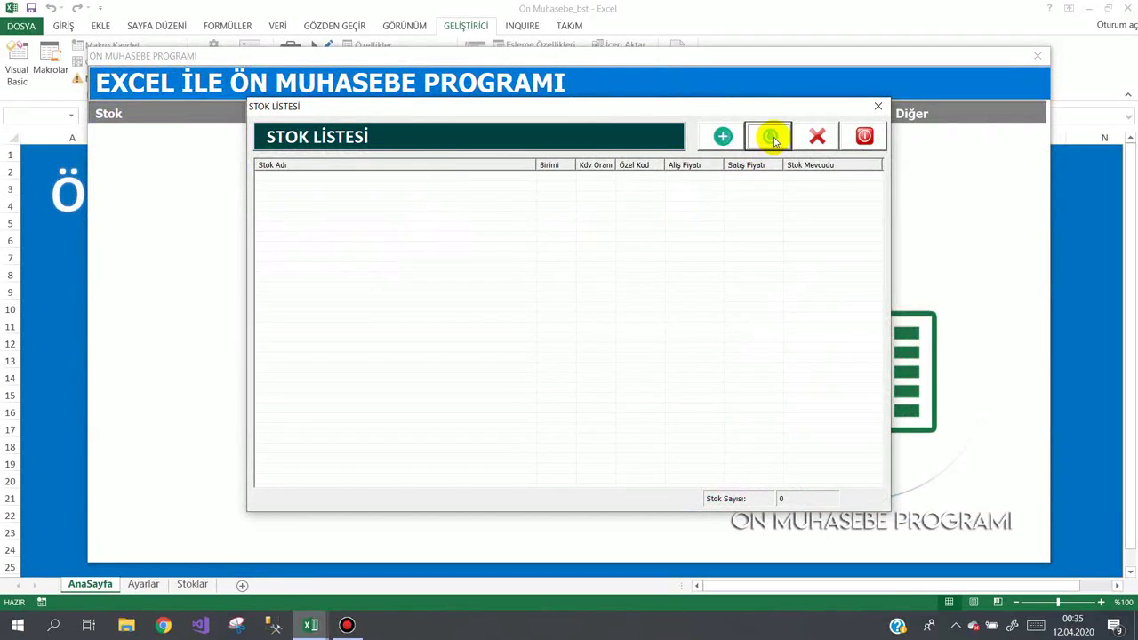
pyautogui.click(863, 135)
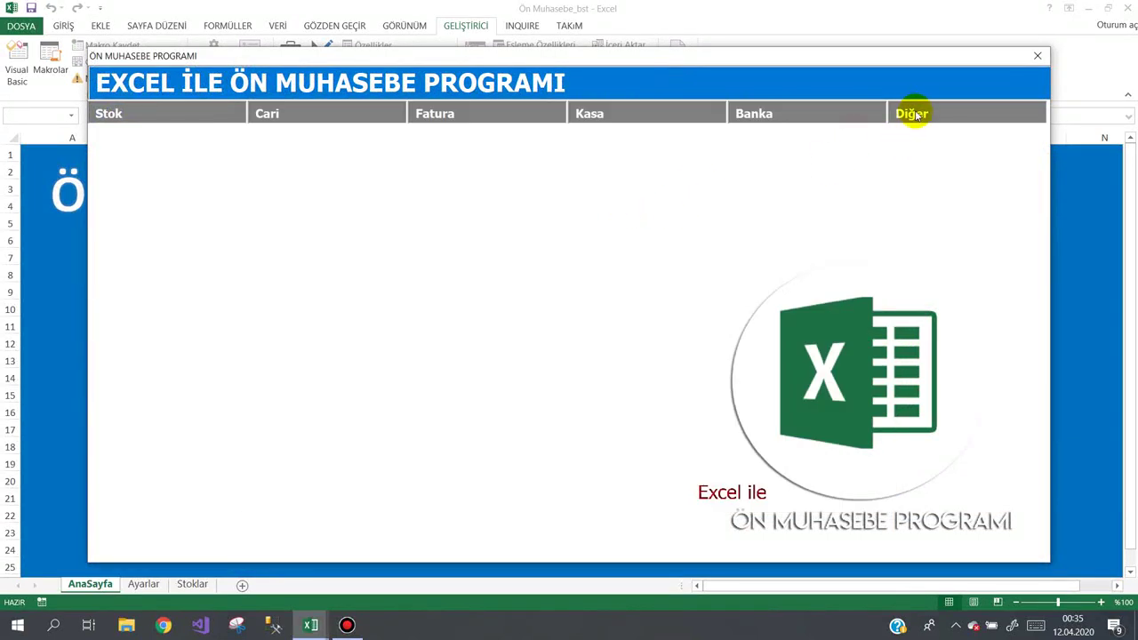
pyautogui.click(887, 199)
pyautogui.moveTo(945, 116)
pyautogui.click(959, 315)
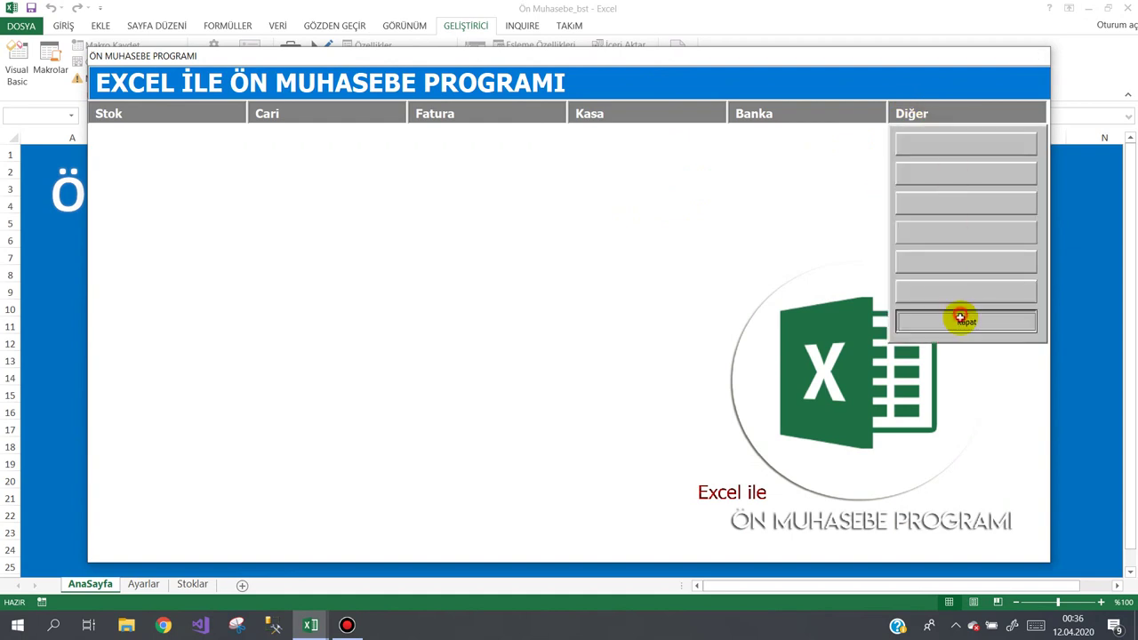
pyautogui.moveTo(310, 625)
pyautogui.click(406, 549)
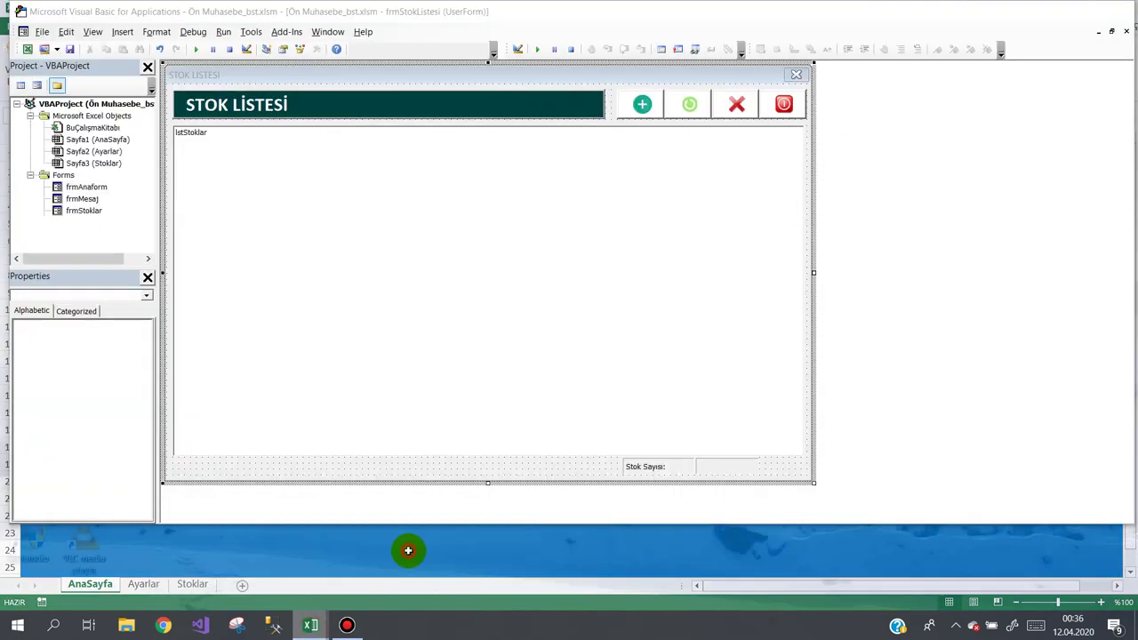
# Step: Check the Stoklar and AnaSayfa sheets in the workbook, then return to the VBA editor
pyautogui.click(304, 545)
pyautogui.click(192, 584)
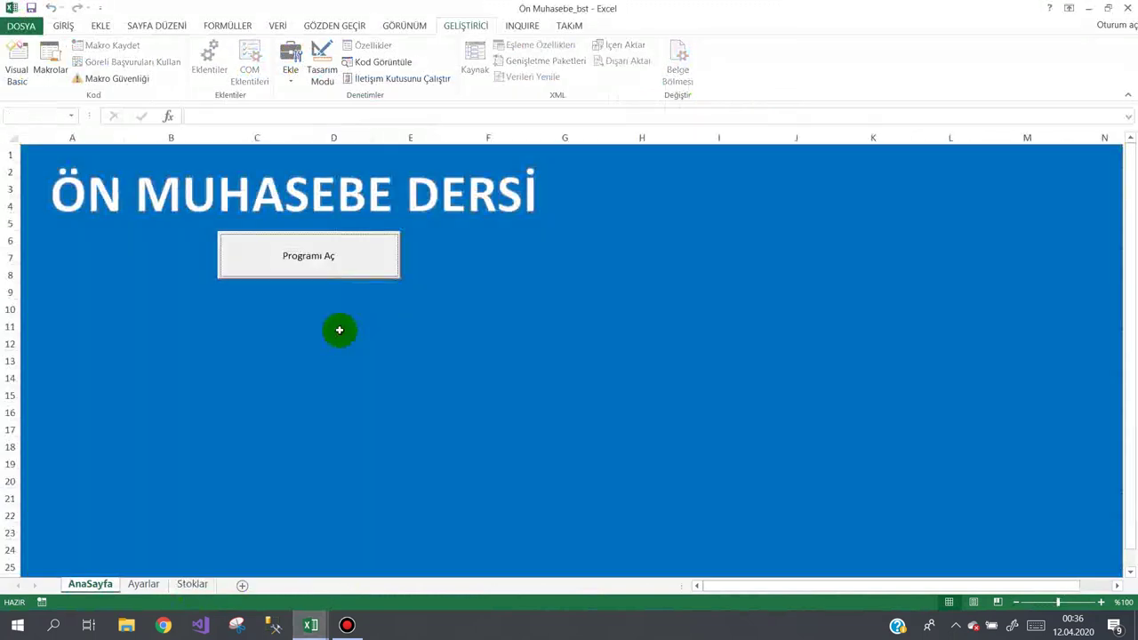
pyautogui.click(192, 584)
pyautogui.click(223, 345)
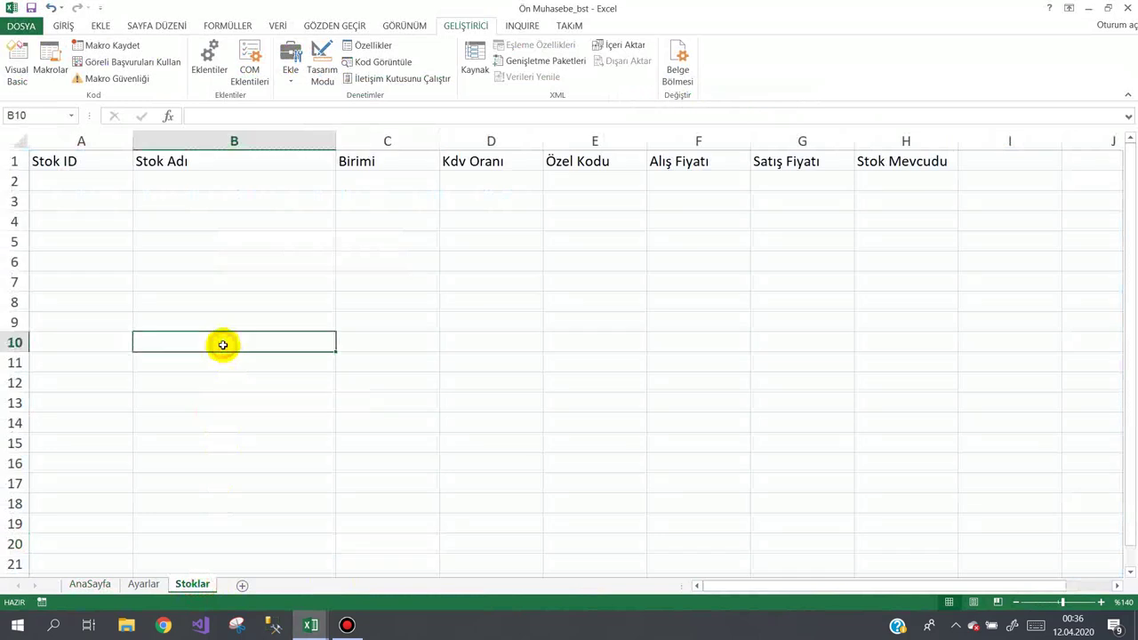
pyautogui.click(192, 584)
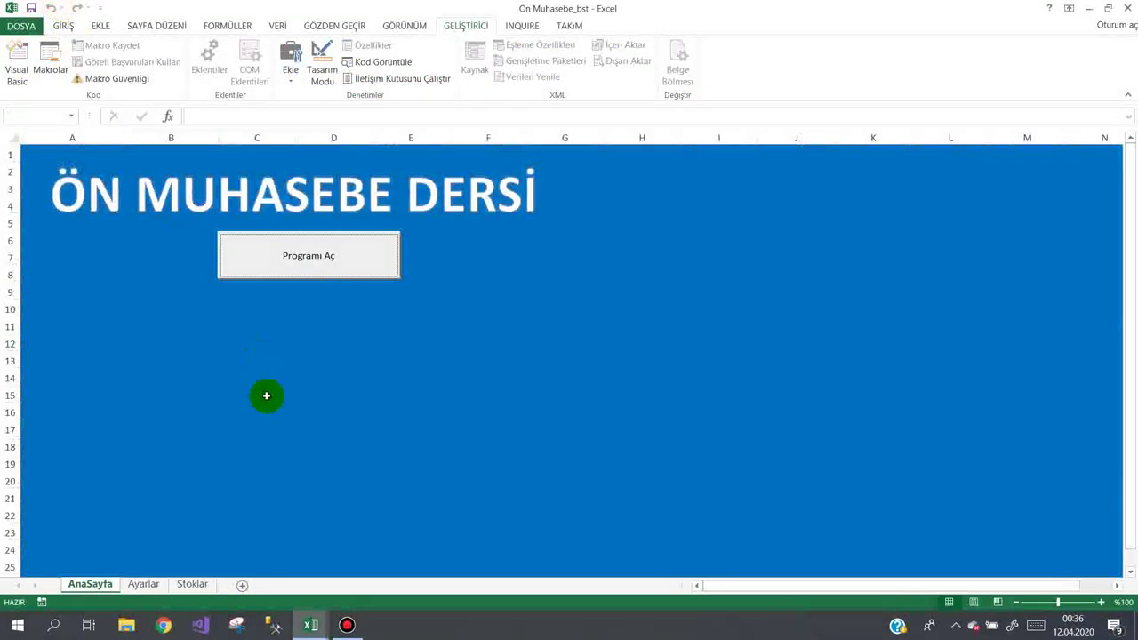
pyautogui.click(192, 586)
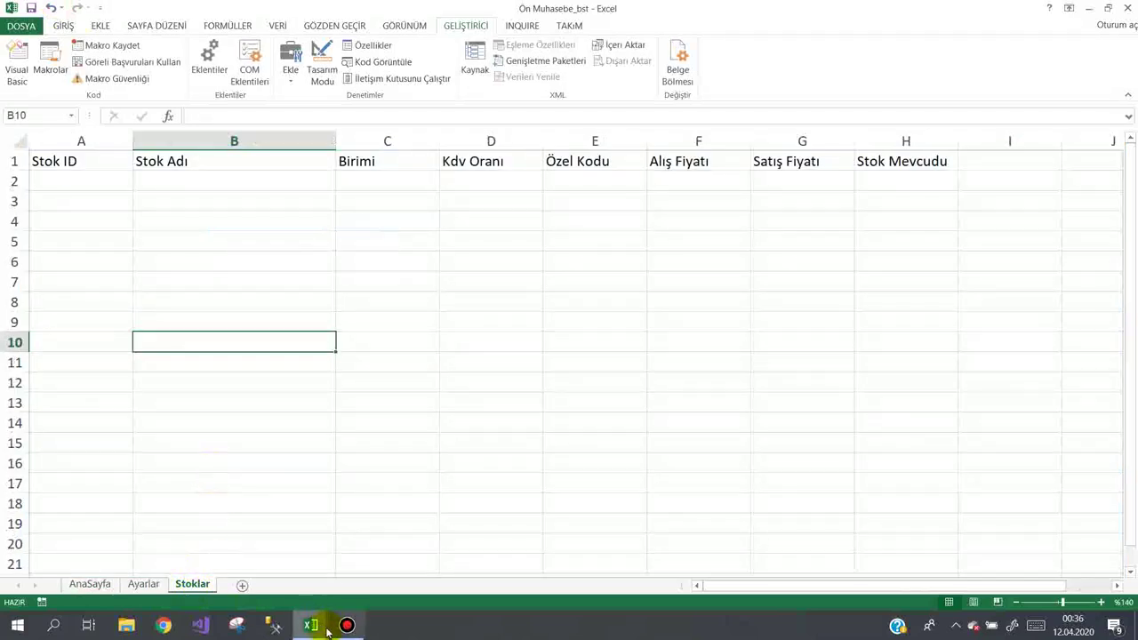
pyautogui.moveTo(310, 624)
pyautogui.click(364, 560)
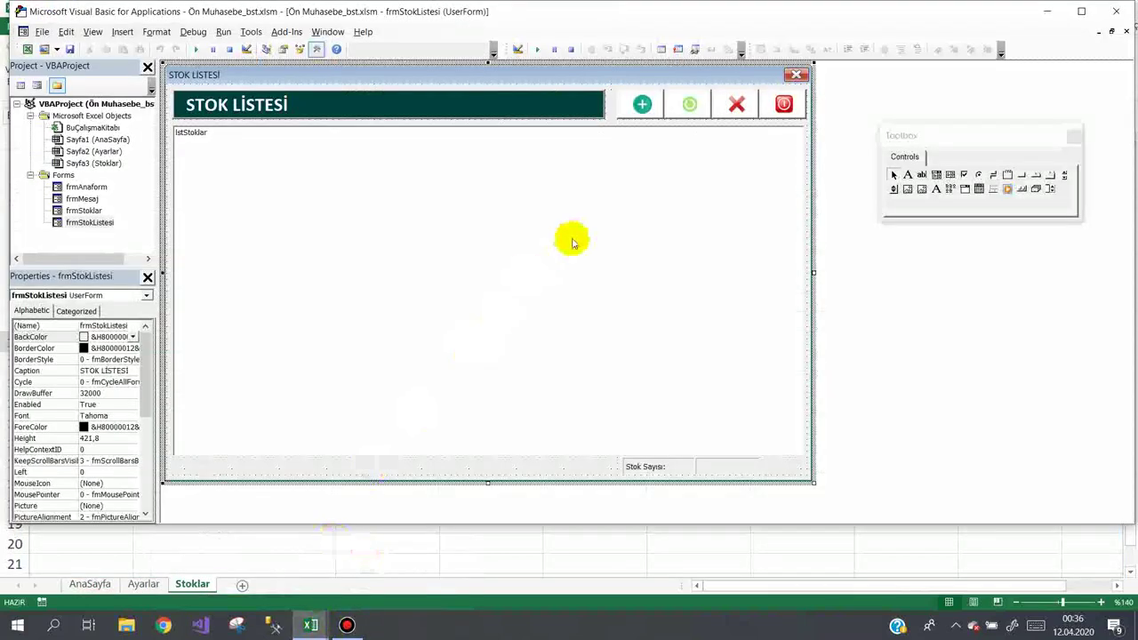
# Step: In btnSil_Click, type the guard 'If lstStoklar.ListItems.Count = 0 Then Exit Sub'
pyautogui.click(737, 104)
pyautogui.doubleClick(722, 114)
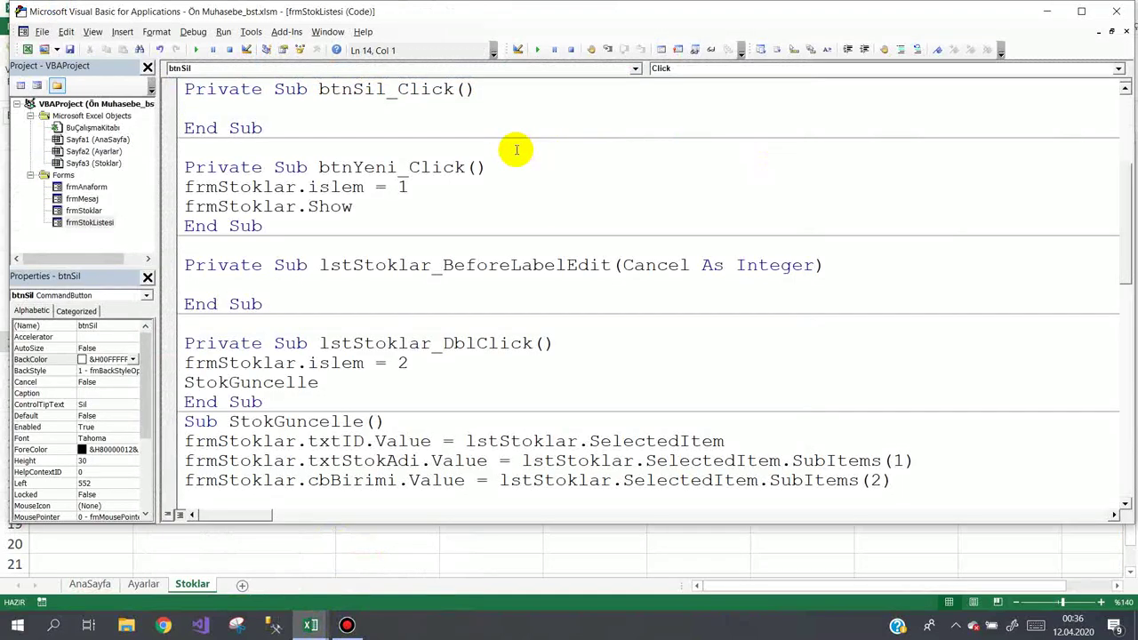
pyautogui.write('if lst')
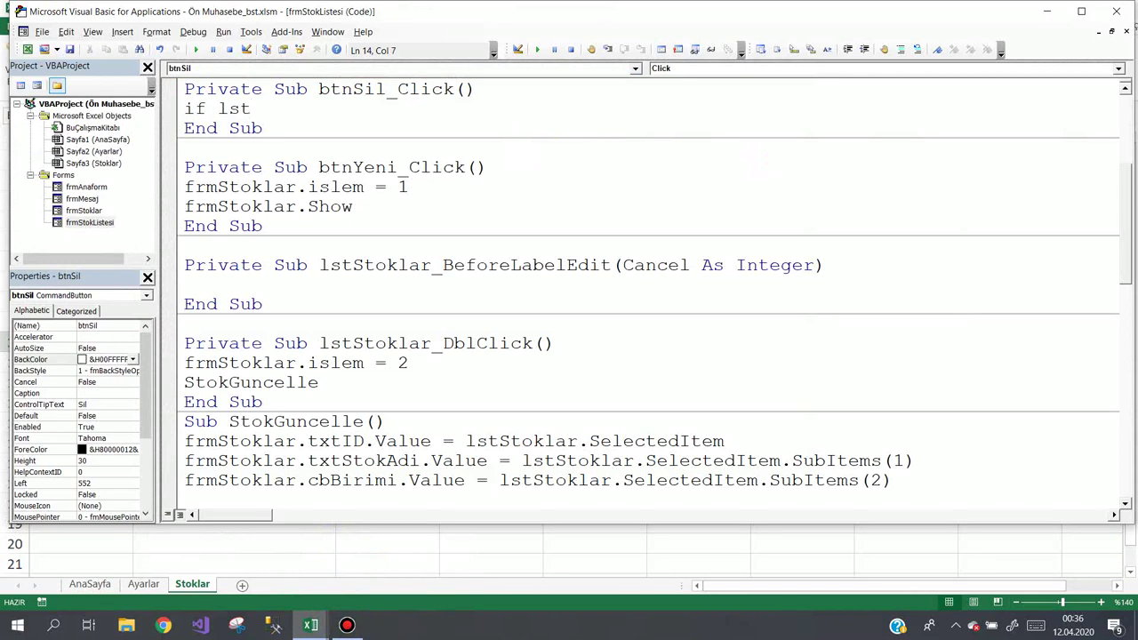
pyautogui.hotkey('ctrl', 'space')
pyautogui.write('.')
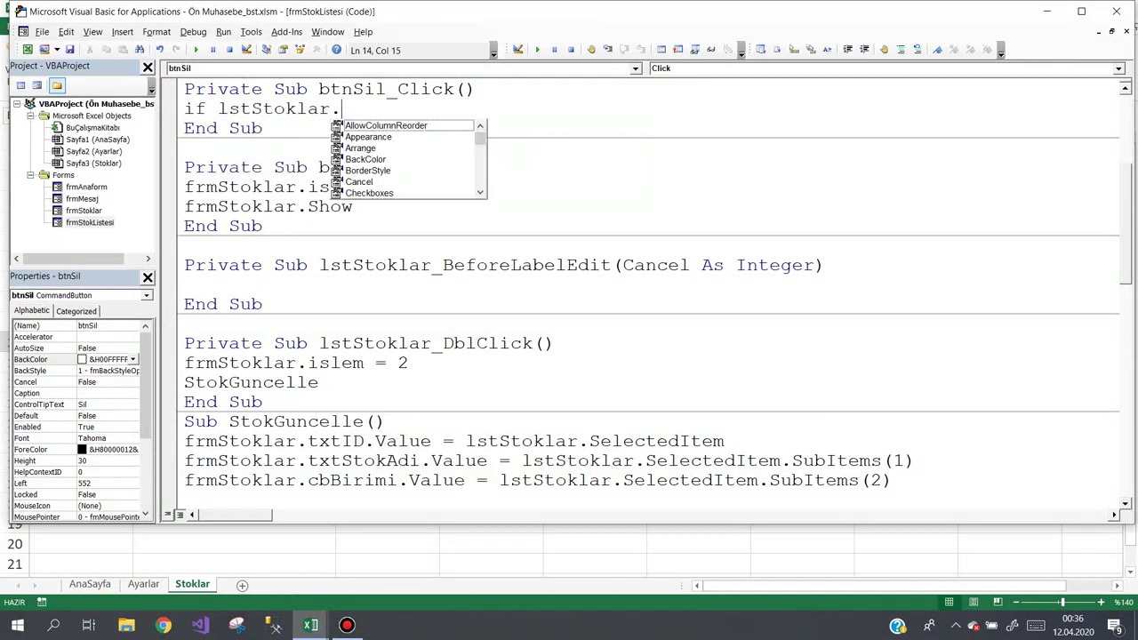
pyautogui.write('li.')
pyautogui.press('Down')
pyautogui.press('Down')
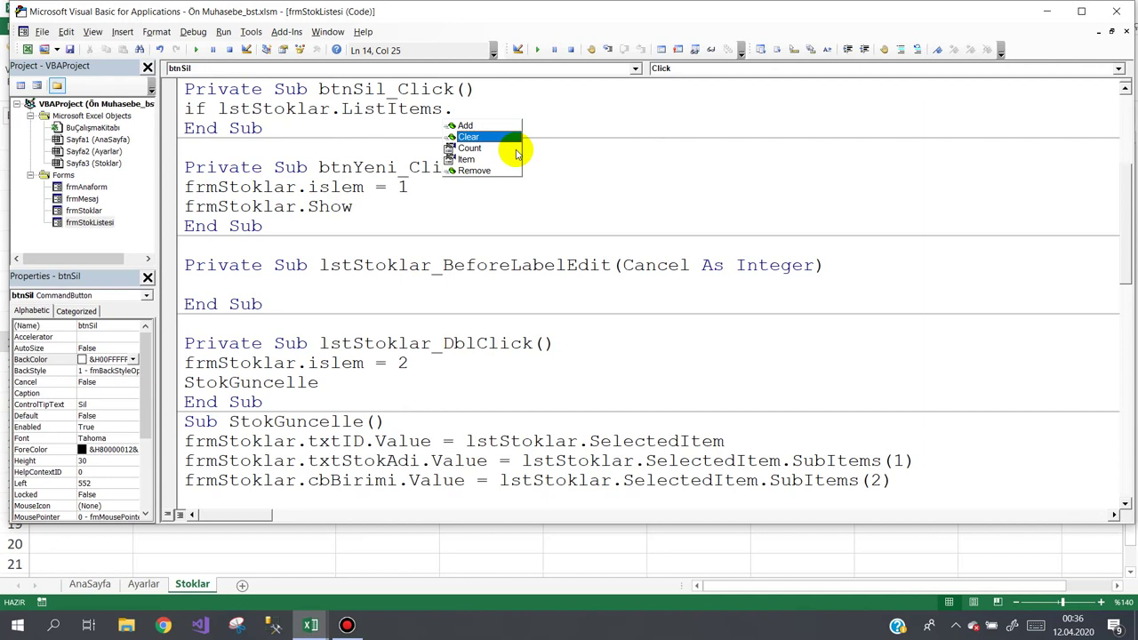
pyautogui.press('Down')
pyautogui.write('=')
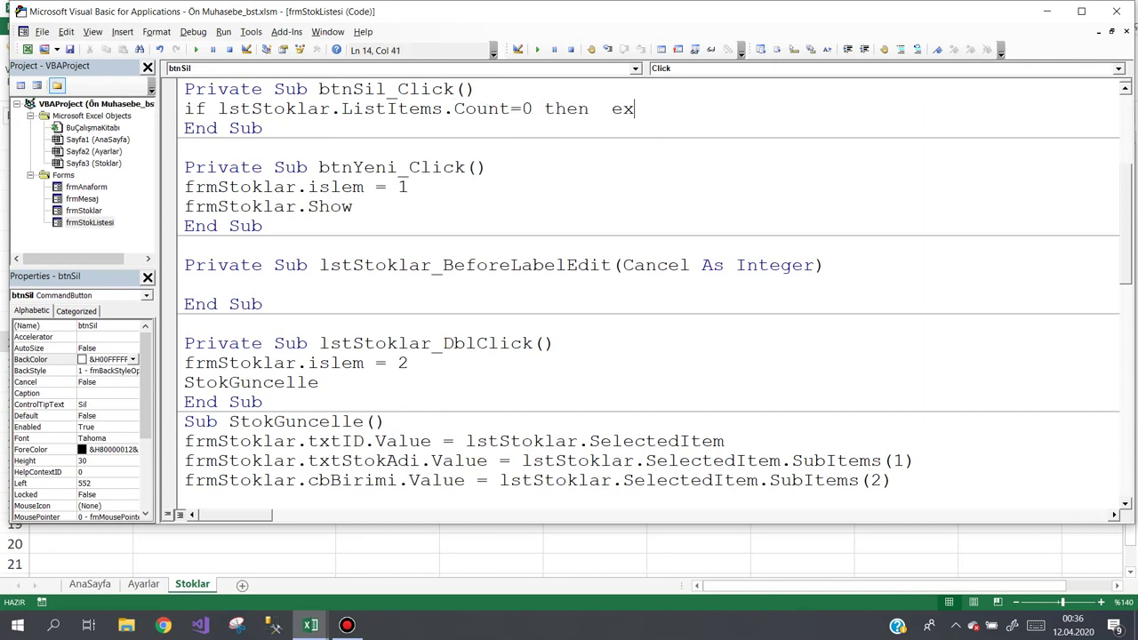
pyautogui.write('b')
pyautogui.press('Return')
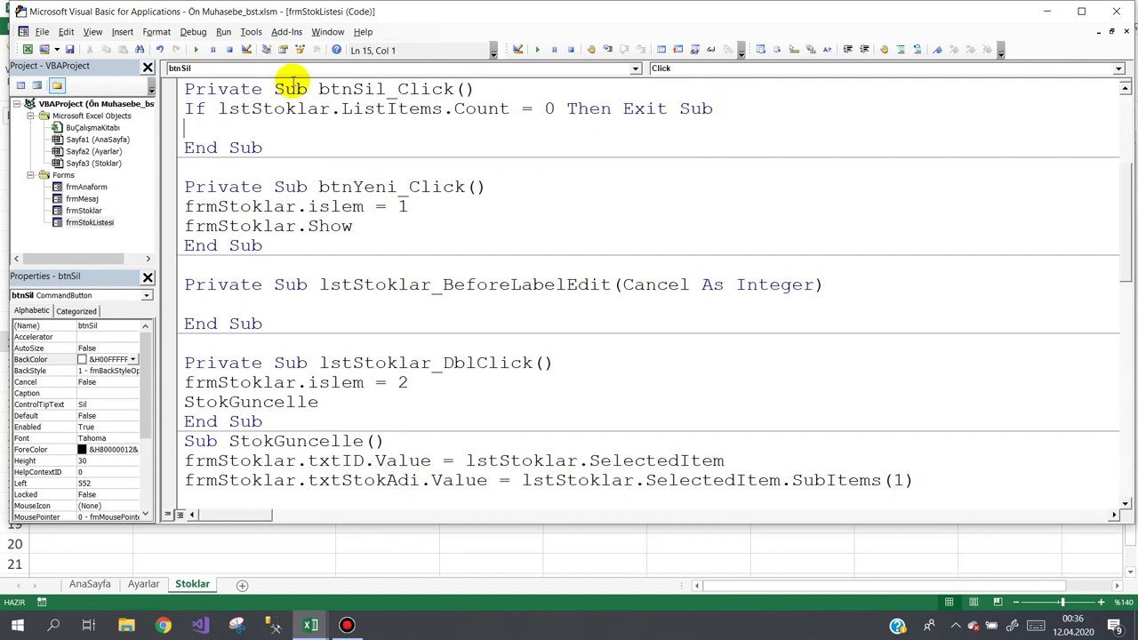
# Step: Move into the delete procedure's empty line and insert another blank line
pyautogui.click(177, 92)
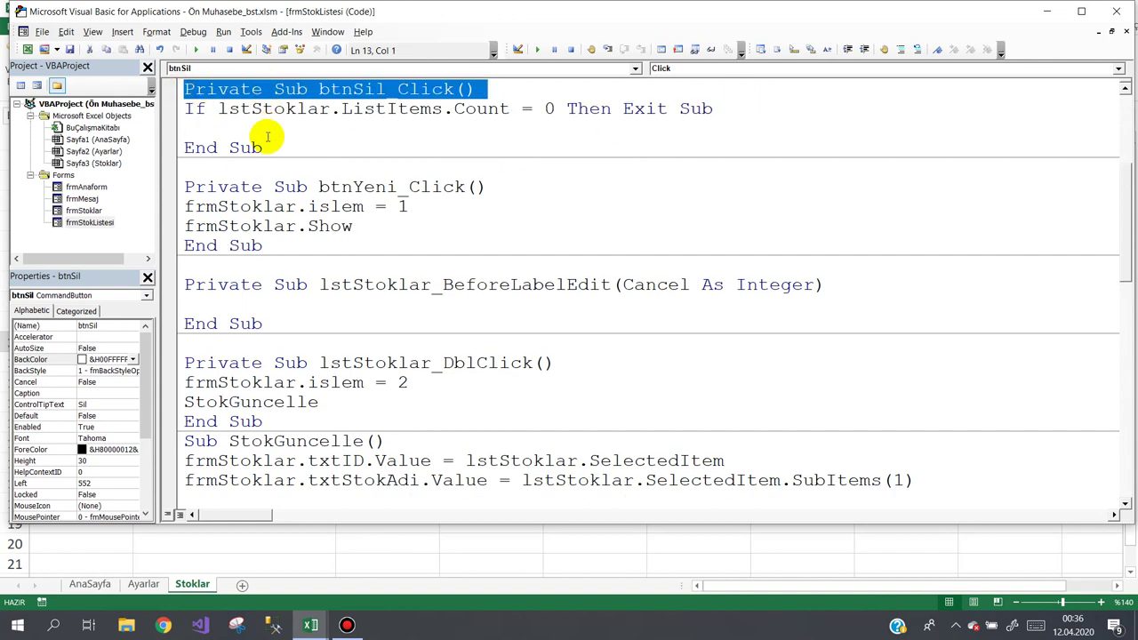
pyautogui.moveTo(262, 147); pyautogui.dragTo(176, 150)
pyautogui.click(195, 127)
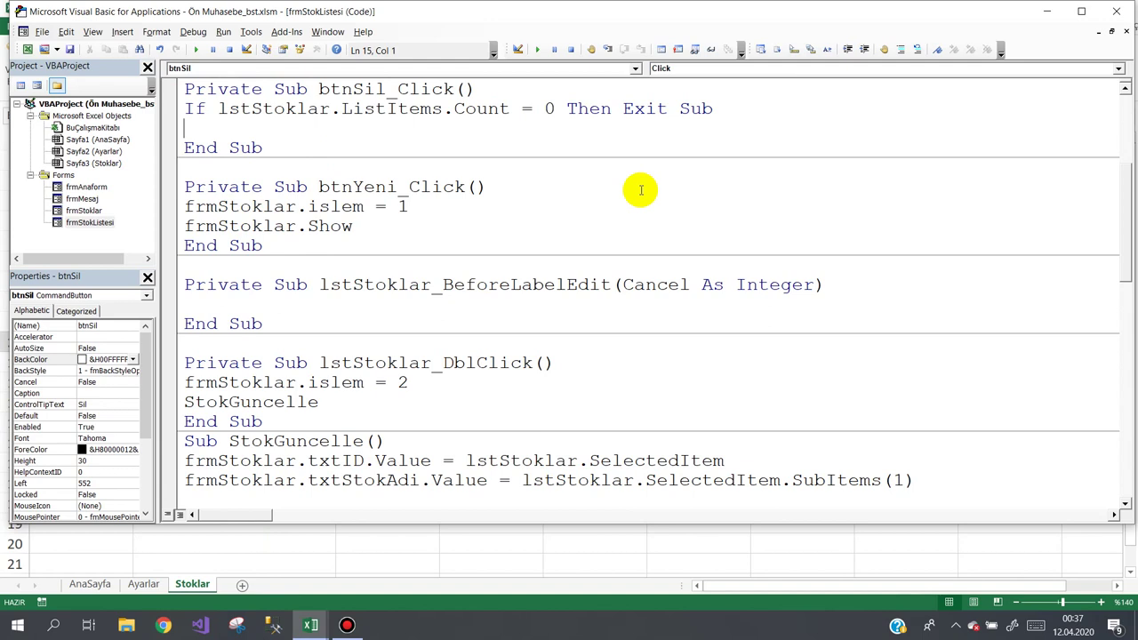
pyautogui.press('Return')
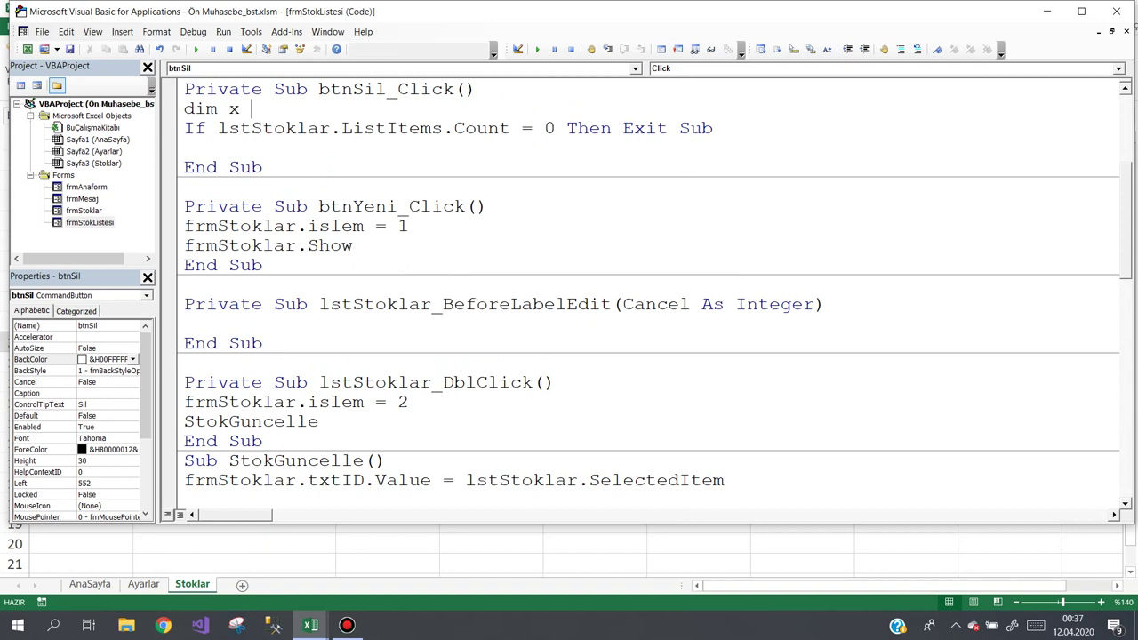
# Step: Declare x As Integer and set x = Sheets("Stoklar").Range("A10000").End(xlUp).Row
pyautogui.write('as Integer')
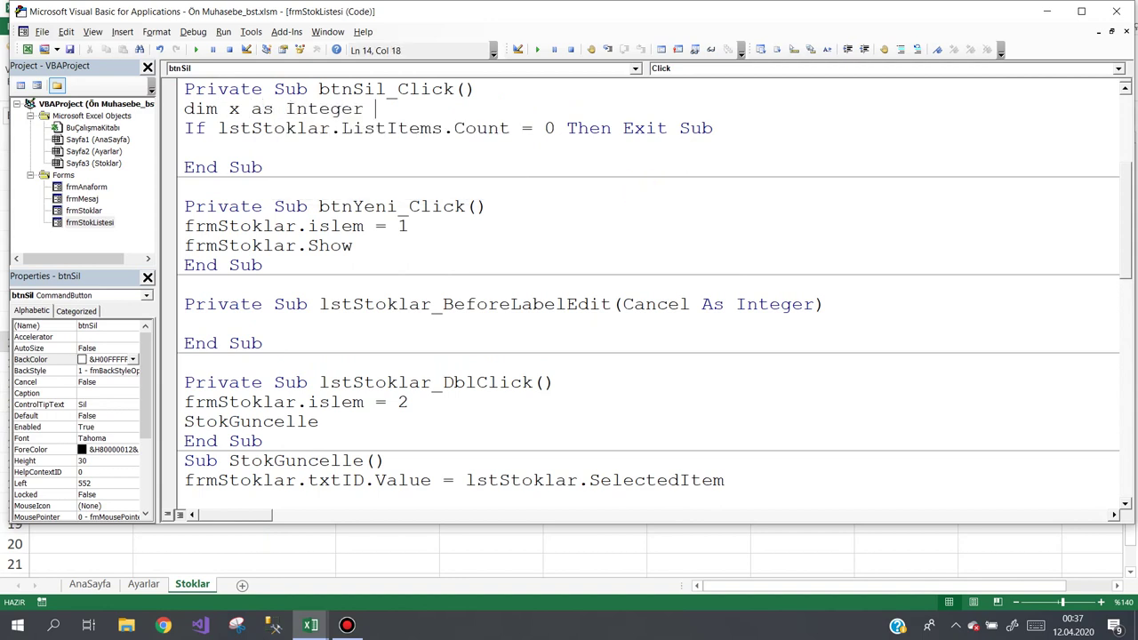
pyautogui.press('Return')
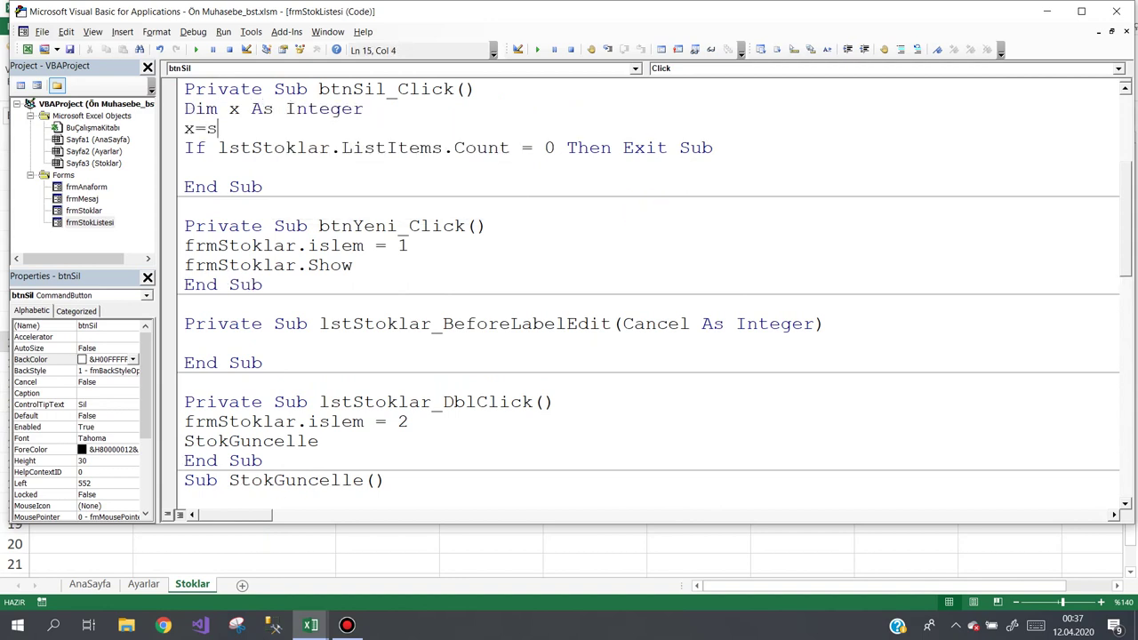
pyautogui.write('h')
pyautogui.hotkey('ctrl', 'space')
pyautogui.write('("1')
pyautogui.write('Stoklar')
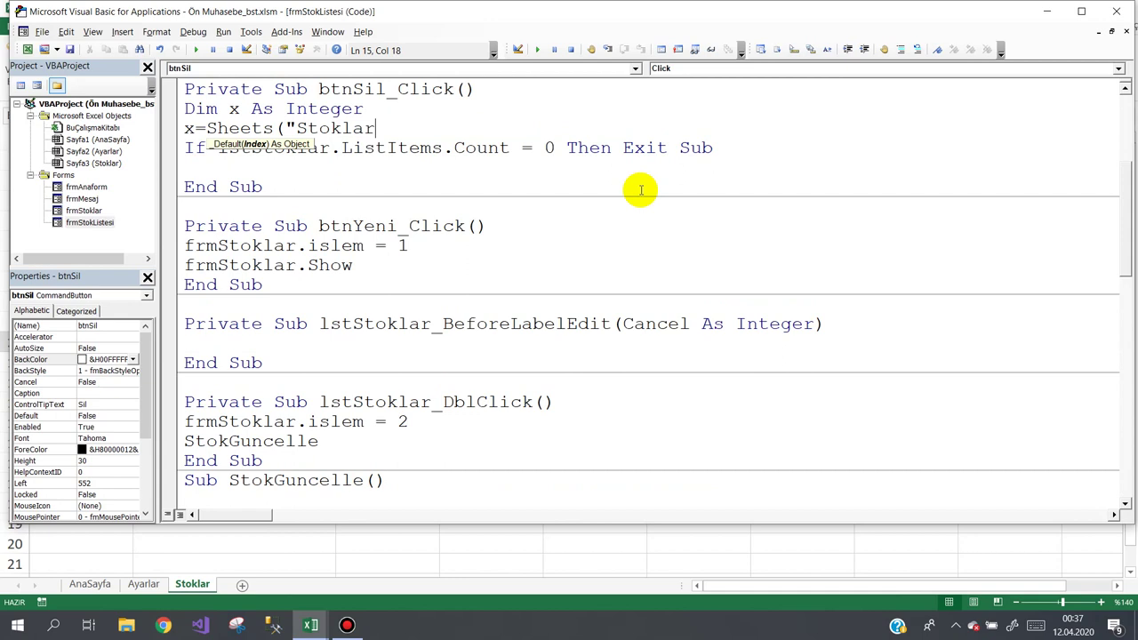
pyautogui.write(').range("A10000").end(xlup).row')
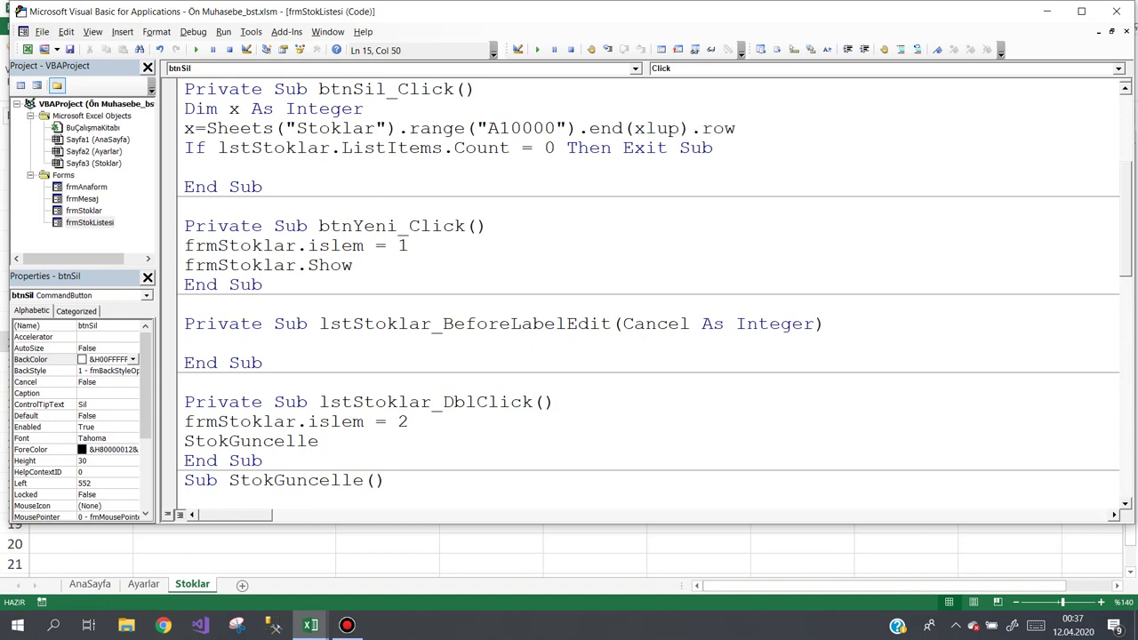
pyautogui.press('Down')
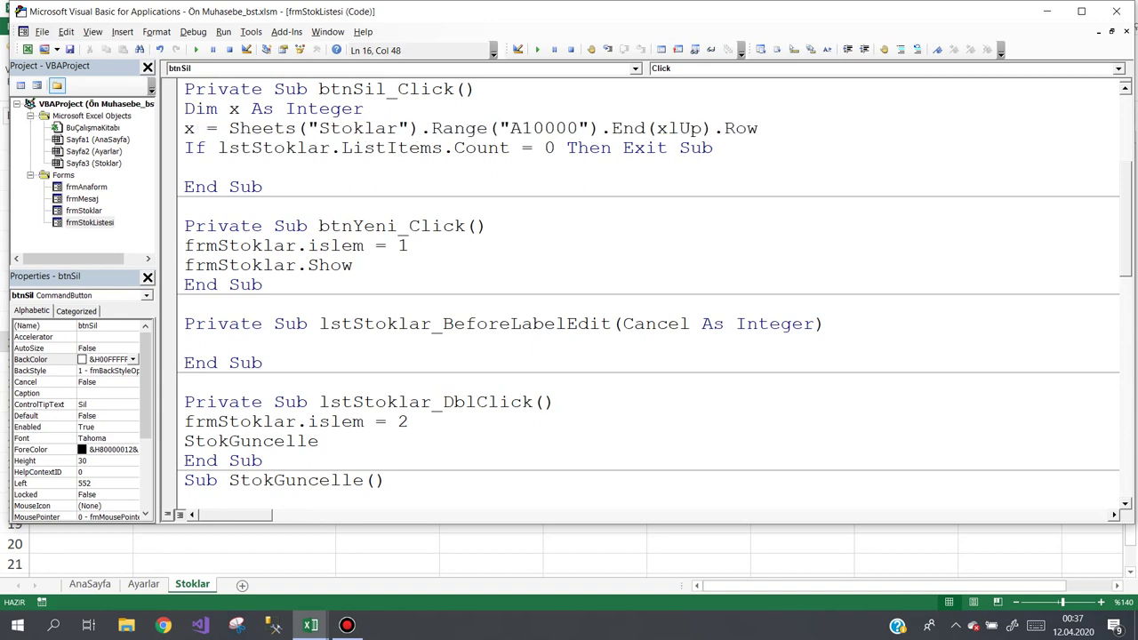
# Step: Highlight the .End(xlUp) part of the last-row expression, then switch to the workbook
pyautogui.moveTo(757, 128)
pyautogui.mouseDown()
pyautogui.moveTo(203, 128)
pyautogui.moveTo(217, 128)
pyautogui.mouseUp()
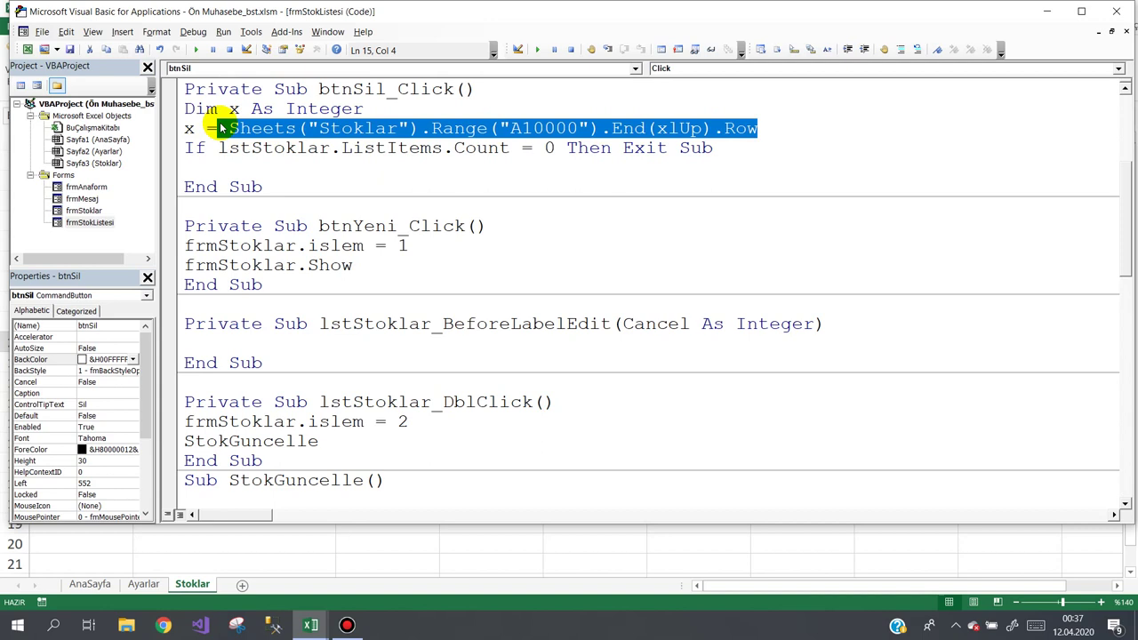
pyautogui.click(600, 128)
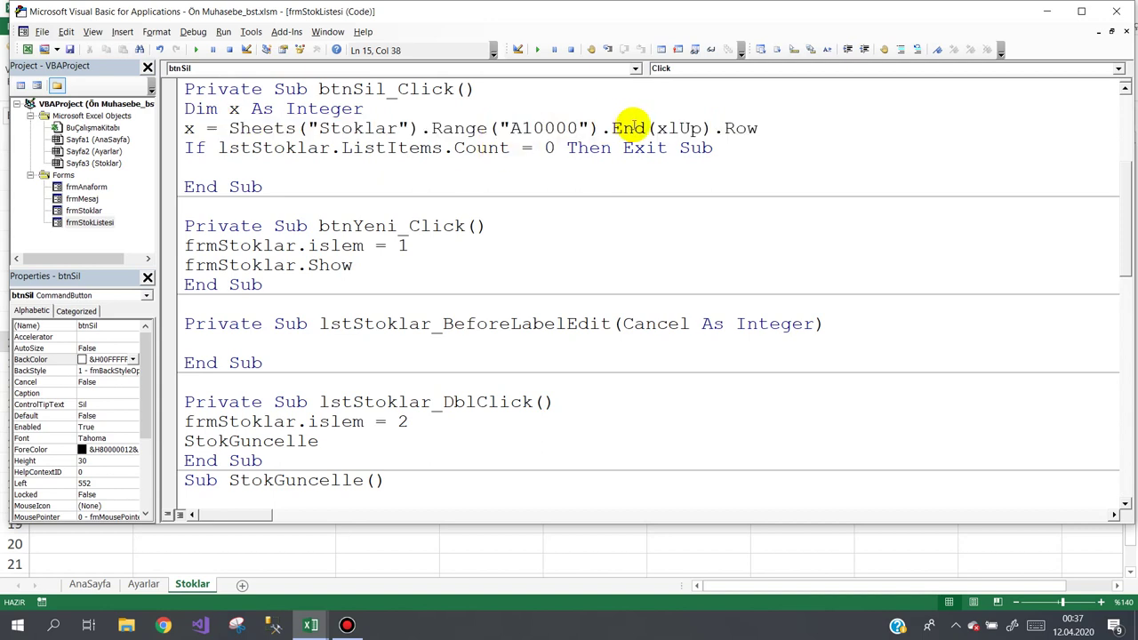
pyautogui.moveTo(647, 128); pyautogui.dragTo(611, 128)
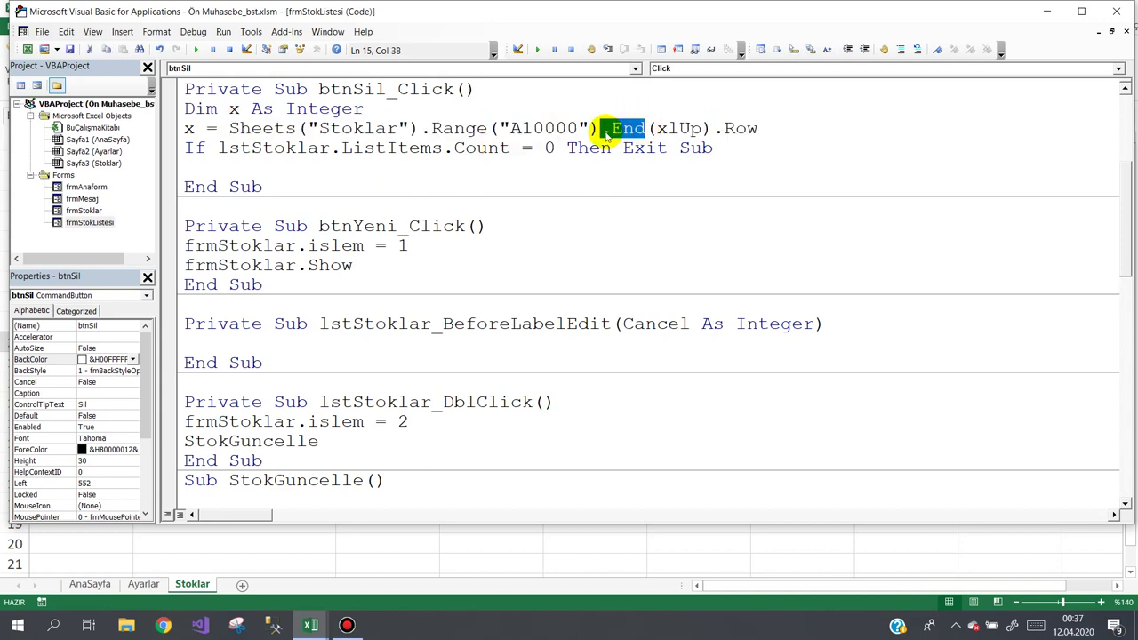
pyautogui.moveTo(604, 133)
pyautogui.mouseDown()
pyautogui.moveTo(714, 129)
pyautogui.moveTo(604, 134)
pyautogui.mouseUp()
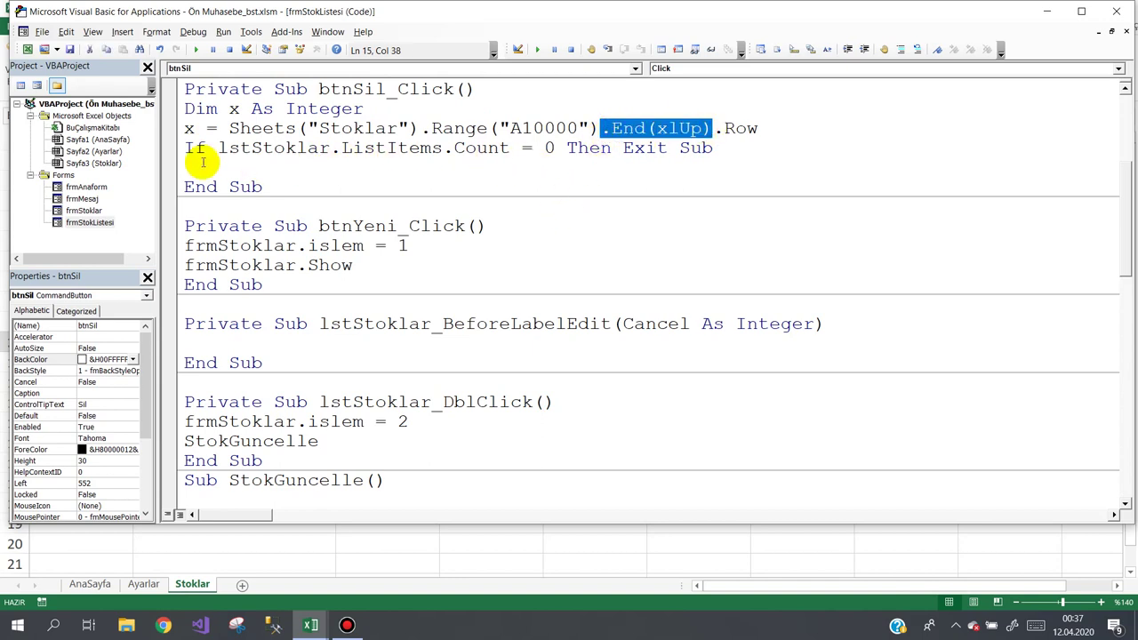
pyautogui.click(188, 129)
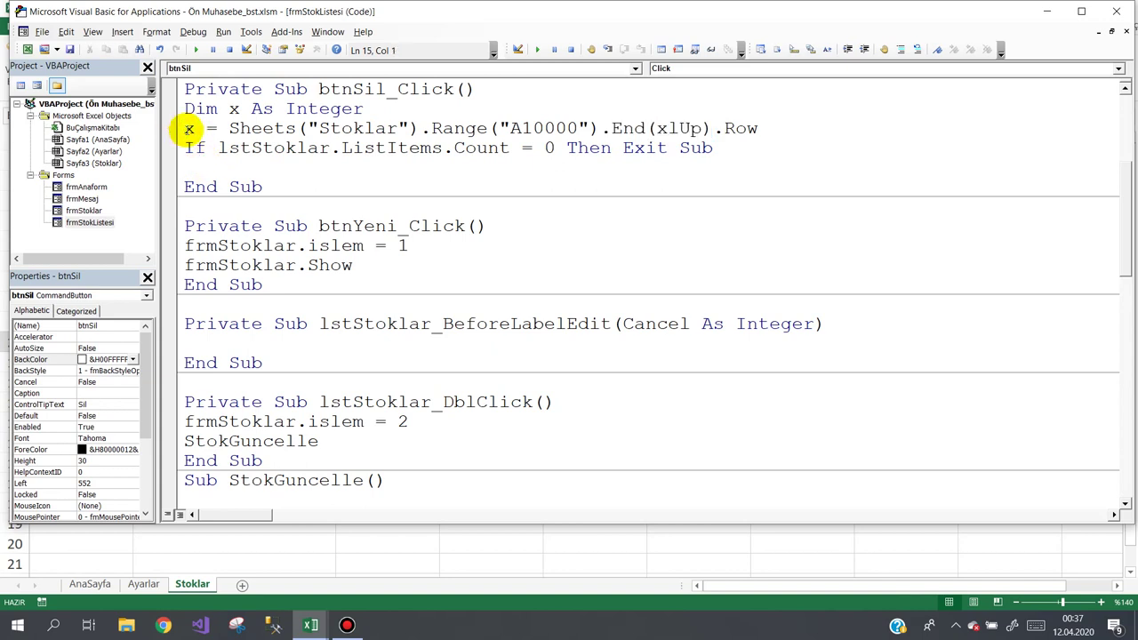
pyautogui.doubleClick(631, 128)
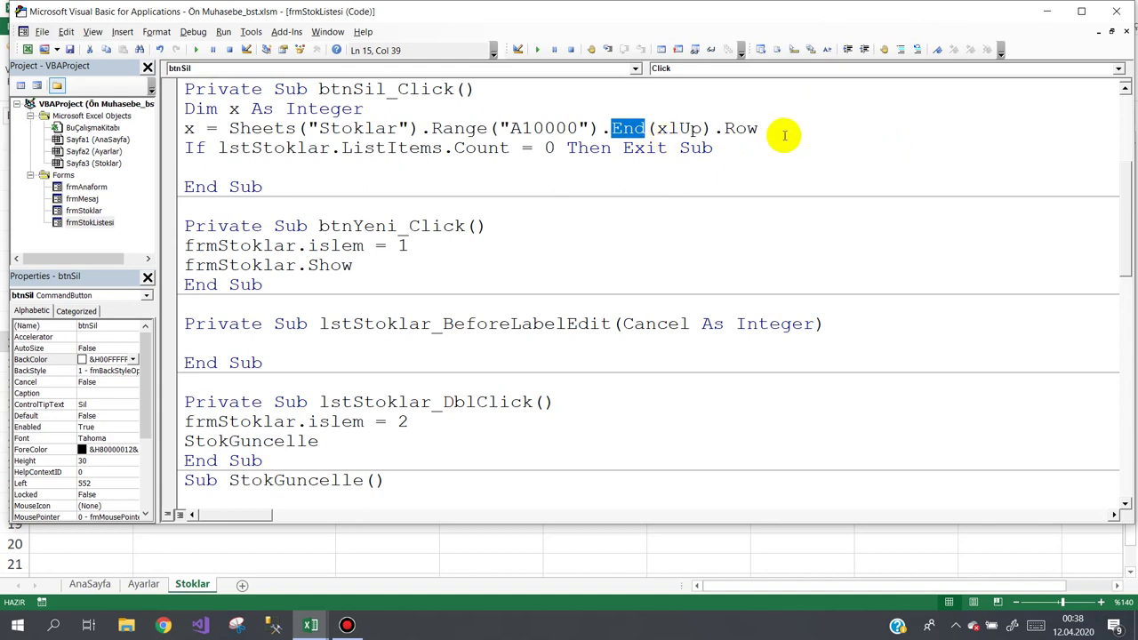
pyautogui.click(343, 555)
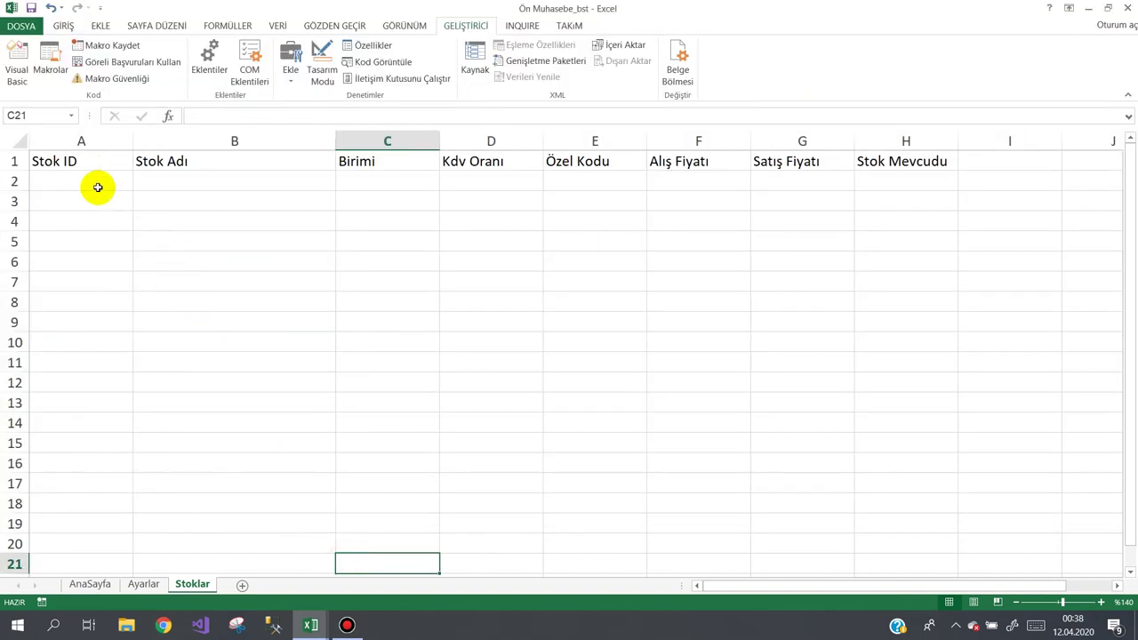
# Step: Type sample names (dsfghs, sdfg, gsdf…) down the Stok Adı column, B2 to B10
pyautogui.click(98, 187)
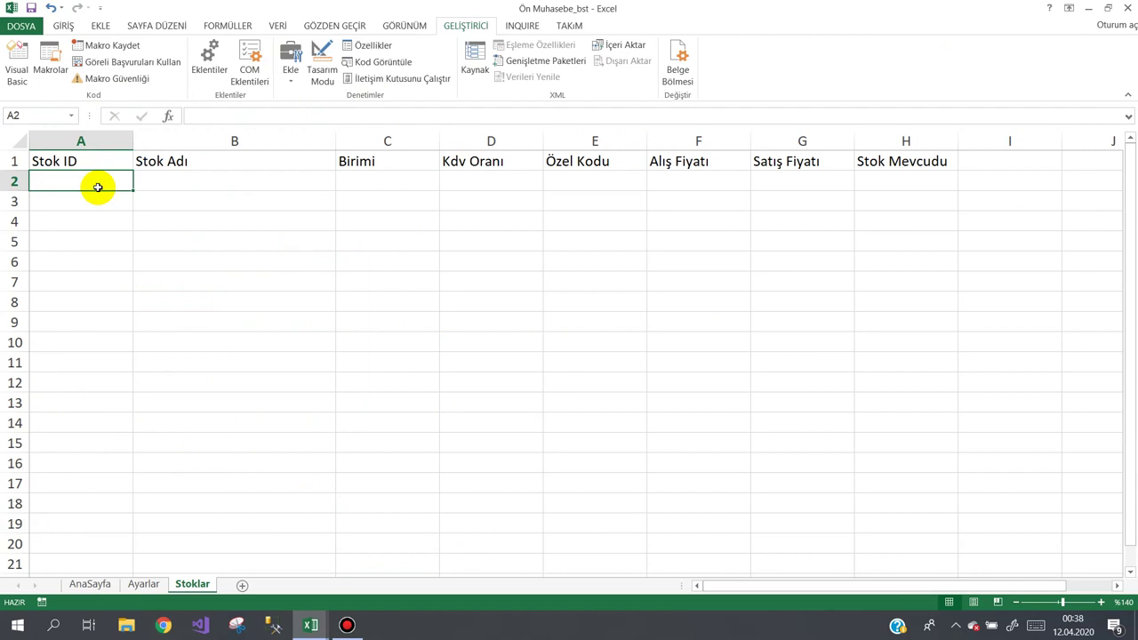
pyautogui.press('Right')
pyautogui.write('dsfghs')
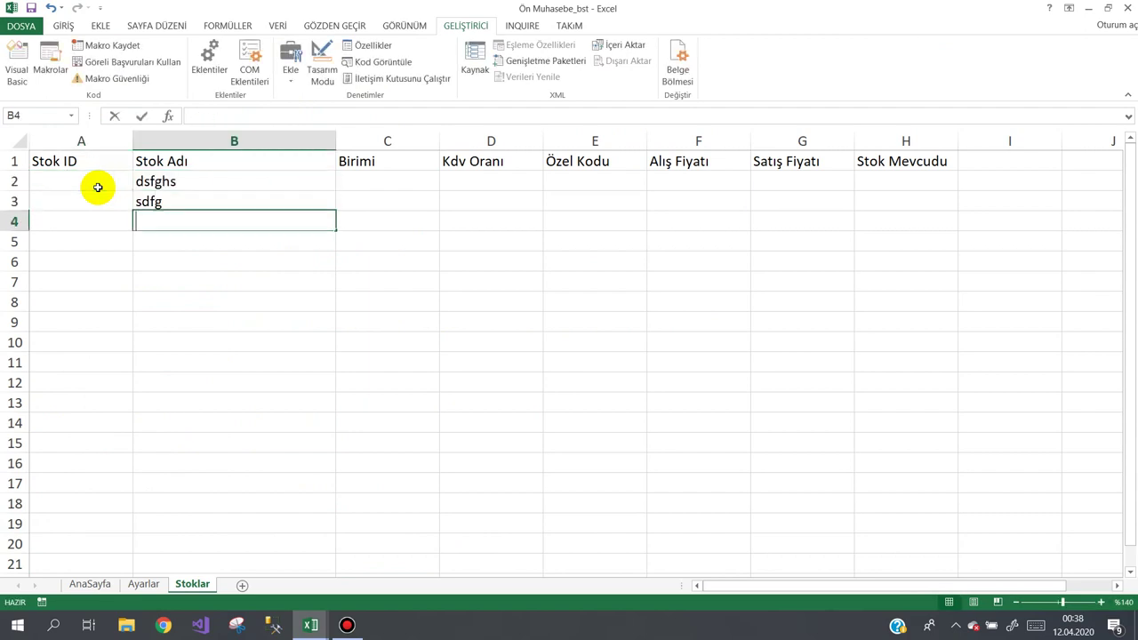
pyautogui.write(' sdfg sdfg sdfg gsdf gsdf sdfg sdfg gsdf')
pyautogui.press('Up')
pyautogui.press('Up')
pyautogui.press('Up')
pyautogui.press('Up')
pyautogui.press('Up')
pyautogui.press('Up')
pyautogui.press('Down')
pyautogui.press('Down')
pyautogui.press('Down')
pyautogui.press('Down')
pyautogui.press('Down')
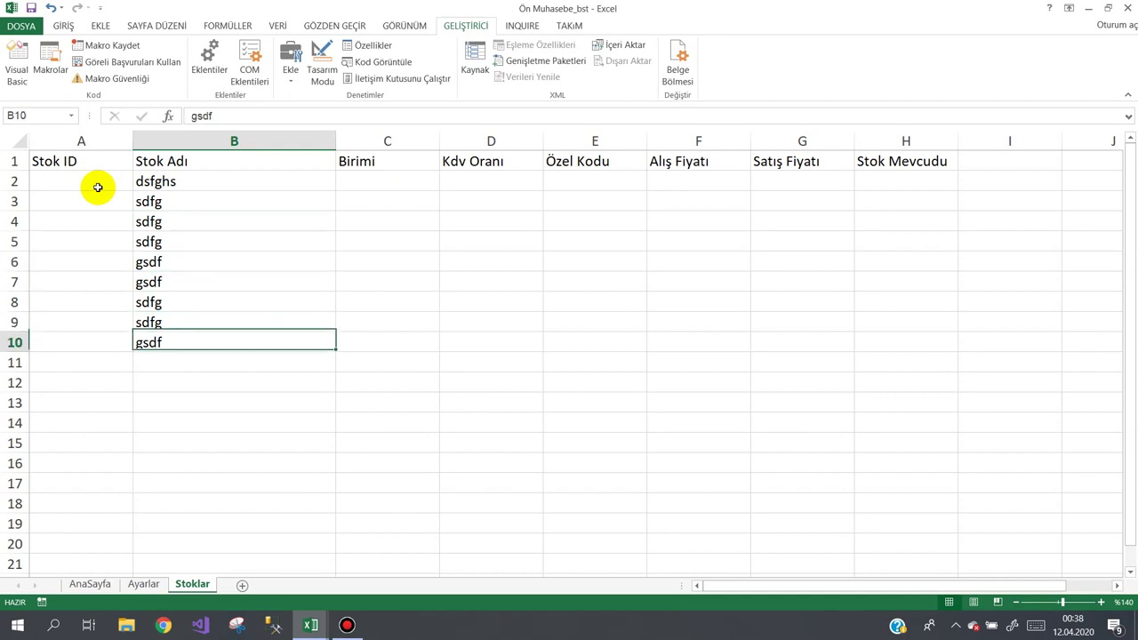
# Step: Step through the filled cells B2 to B11, then return to the code editor
pyautogui.click(158, 181)
pyautogui.click(168, 200)
pyautogui.click(169, 221)
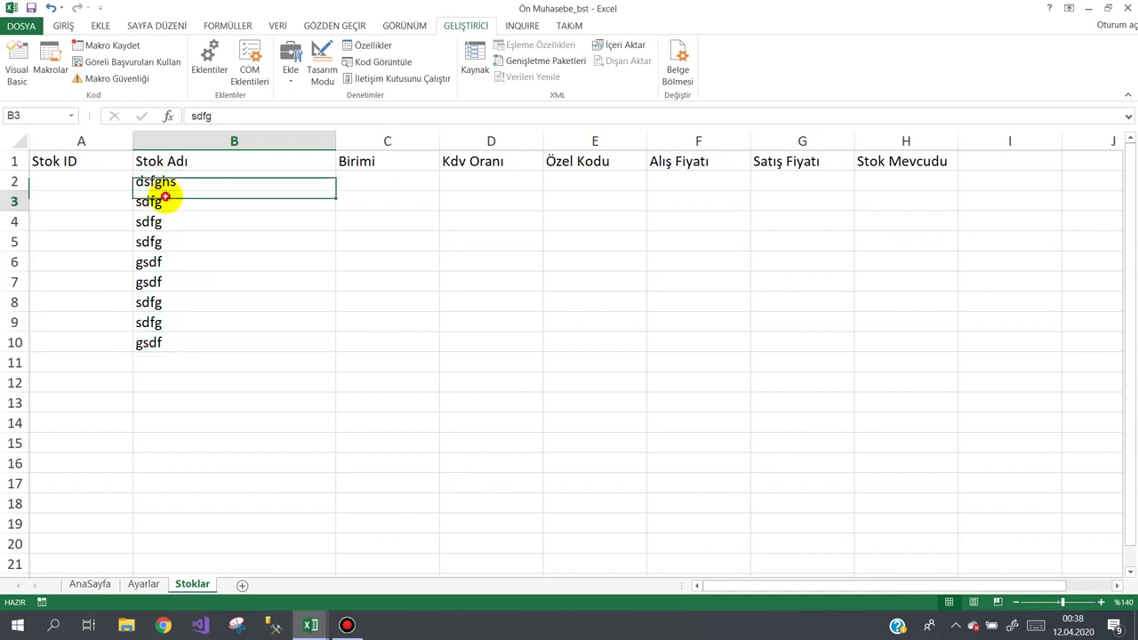
pyautogui.click(170, 242)
pyautogui.click(175, 341)
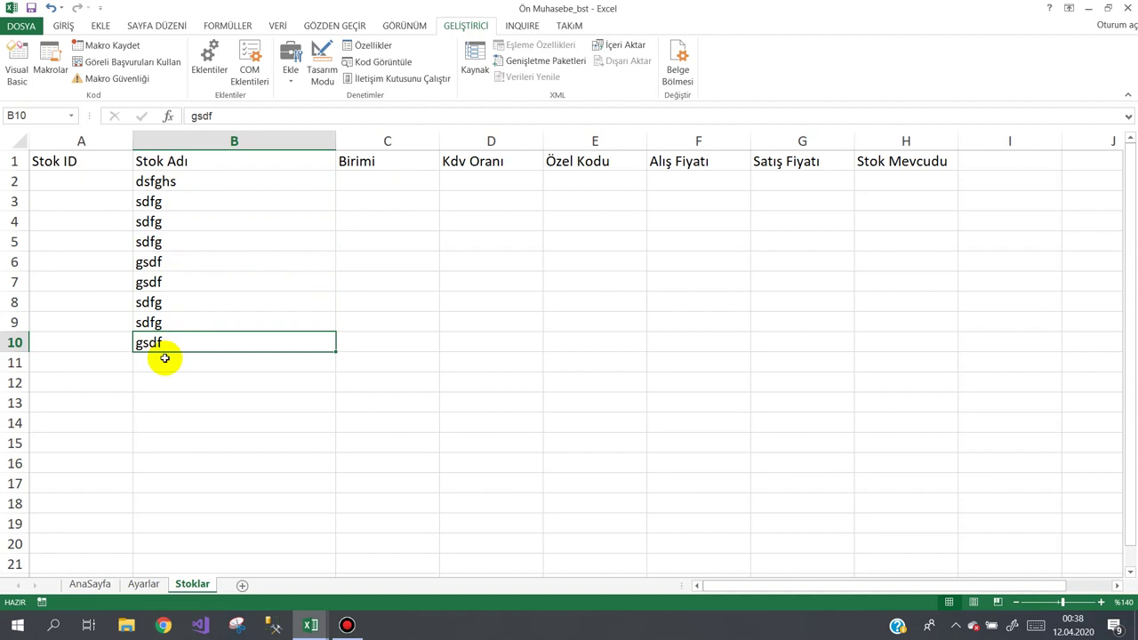
pyautogui.click(162, 362)
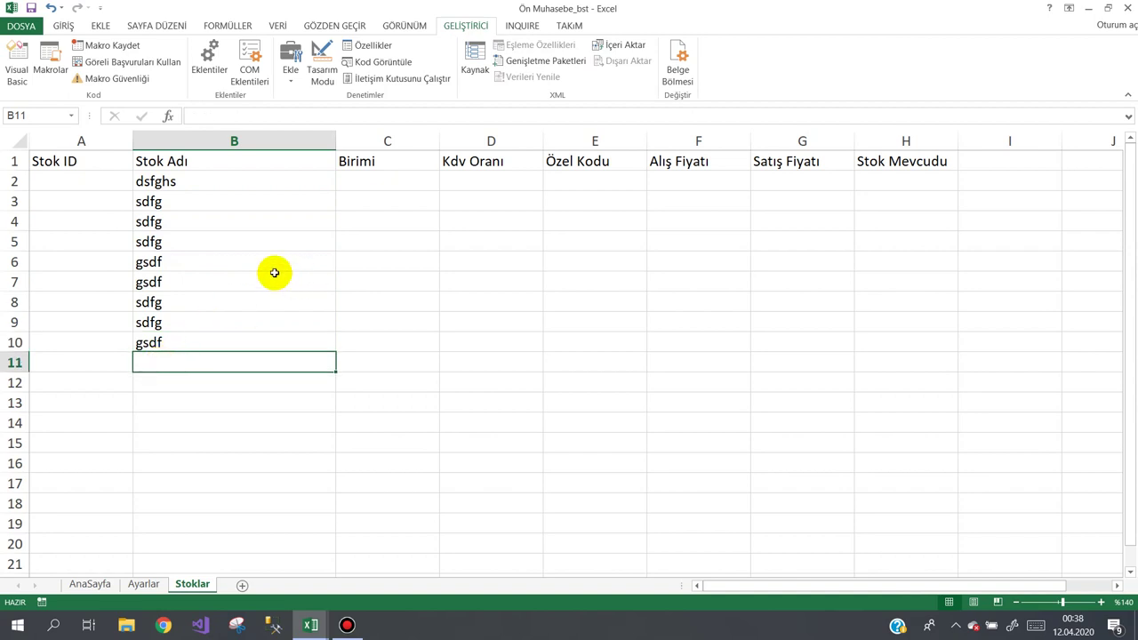
pyautogui.moveTo(310, 625)
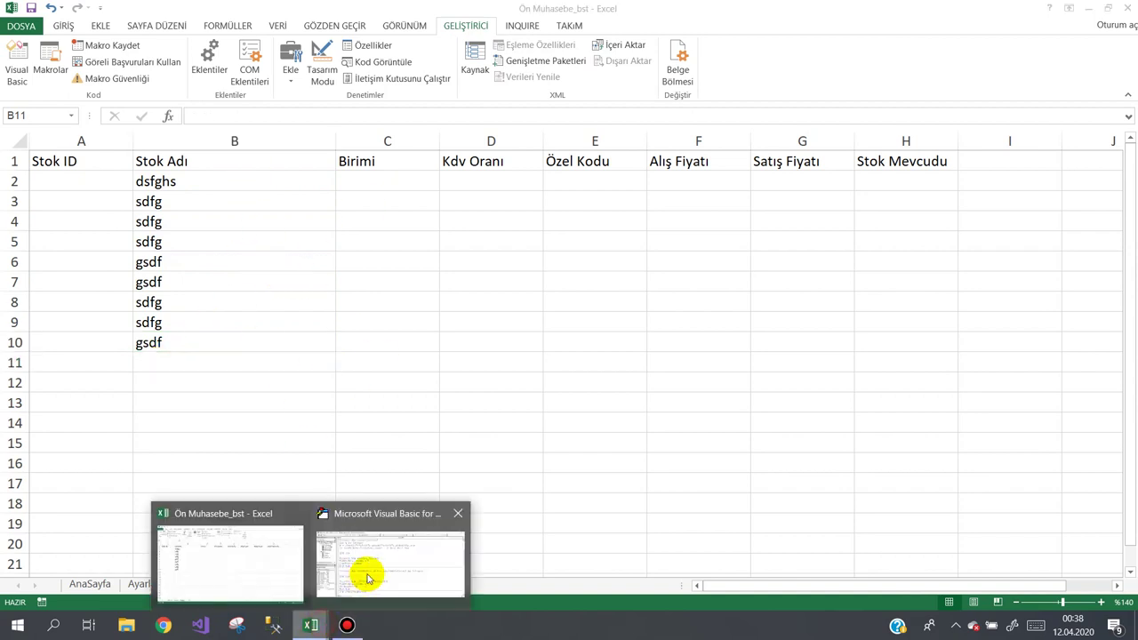
pyautogui.click(375, 564)
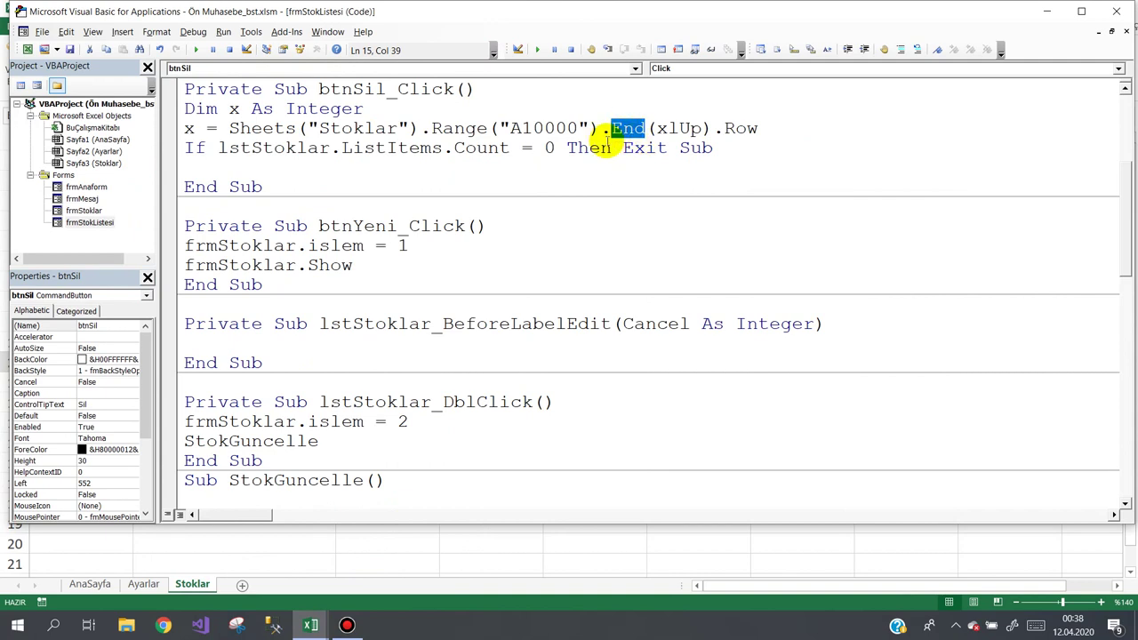
pyautogui.click(179, 130)
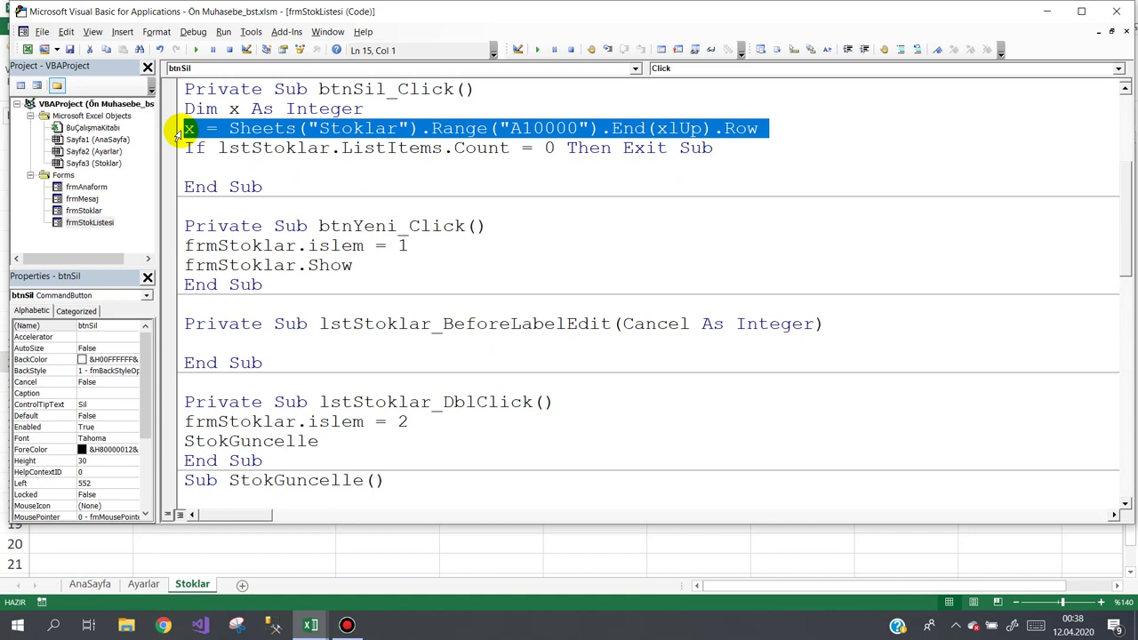
pyautogui.click(346, 625)
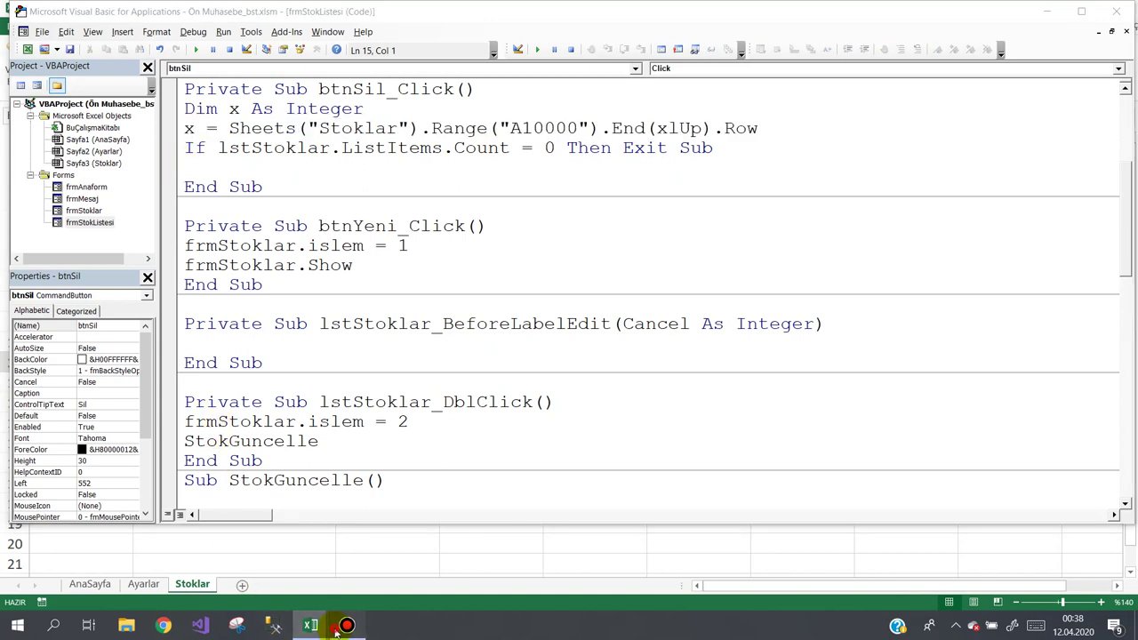
pyautogui.click(1067, 133)
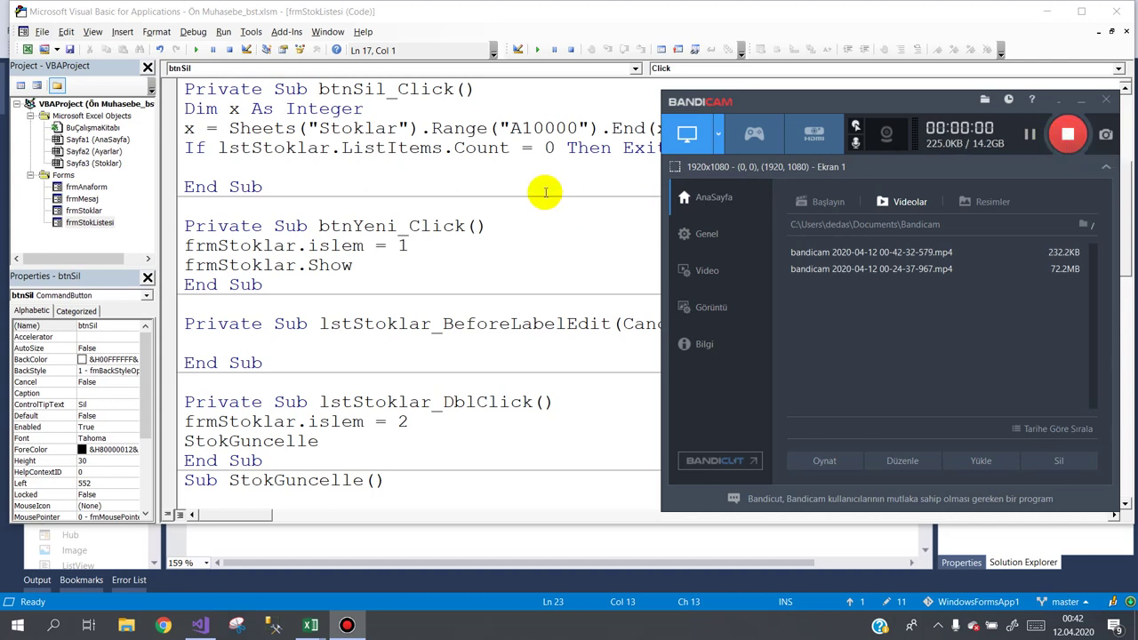
# Step: In Visual Studio, open the definitions of object, Boolean and string
pyautogui.click(204, 624)
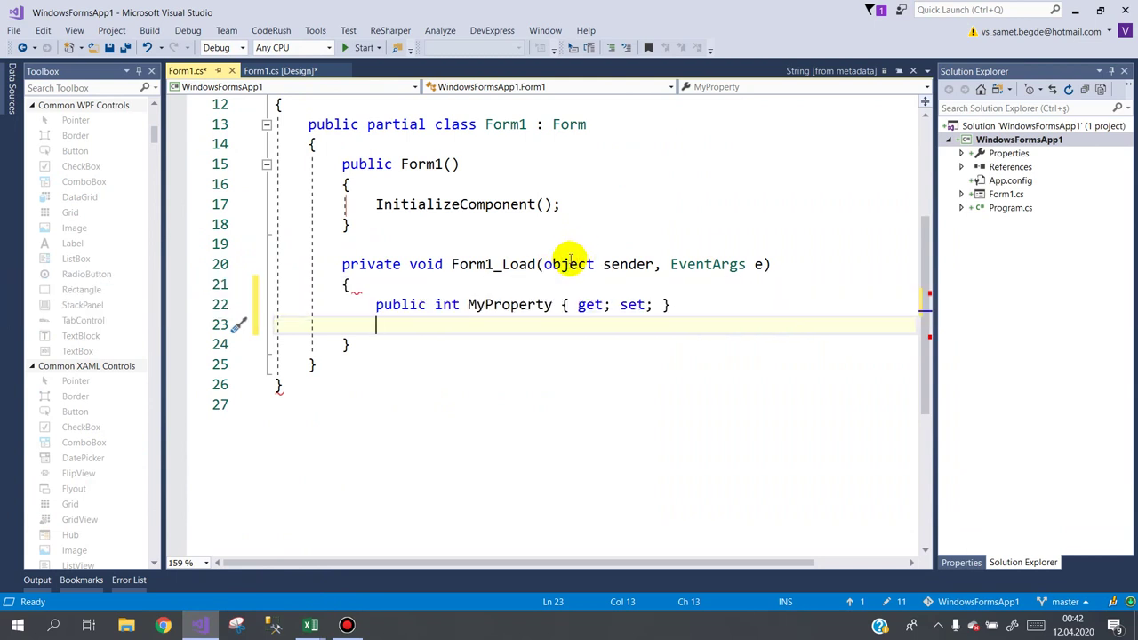
pyautogui.keyDown('ctrl'); pyautogui.click(563, 269); pyautogui.keyUp('ctrl')
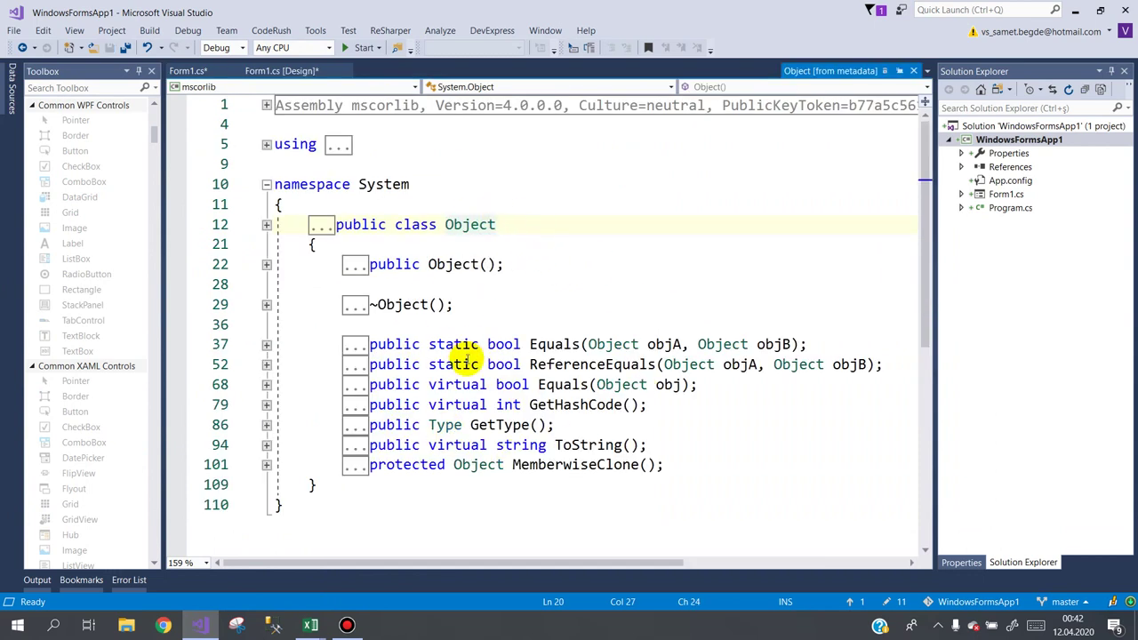
pyautogui.click(500, 347)
pyautogui.keyDown('ctrl'); pyautogui.click(501, 347); pyautogui.keyUp('ctrl')
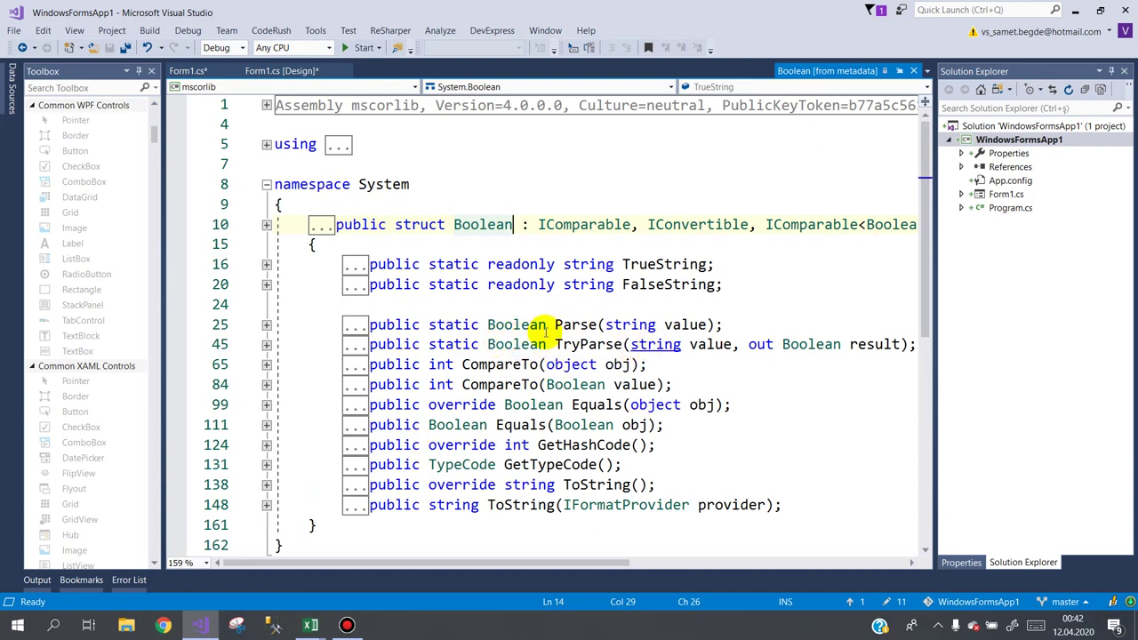
pyautogui.keyDown('ctrl'); pyautogui.click(629, 325); pyautogui.keyUp('ctrl')
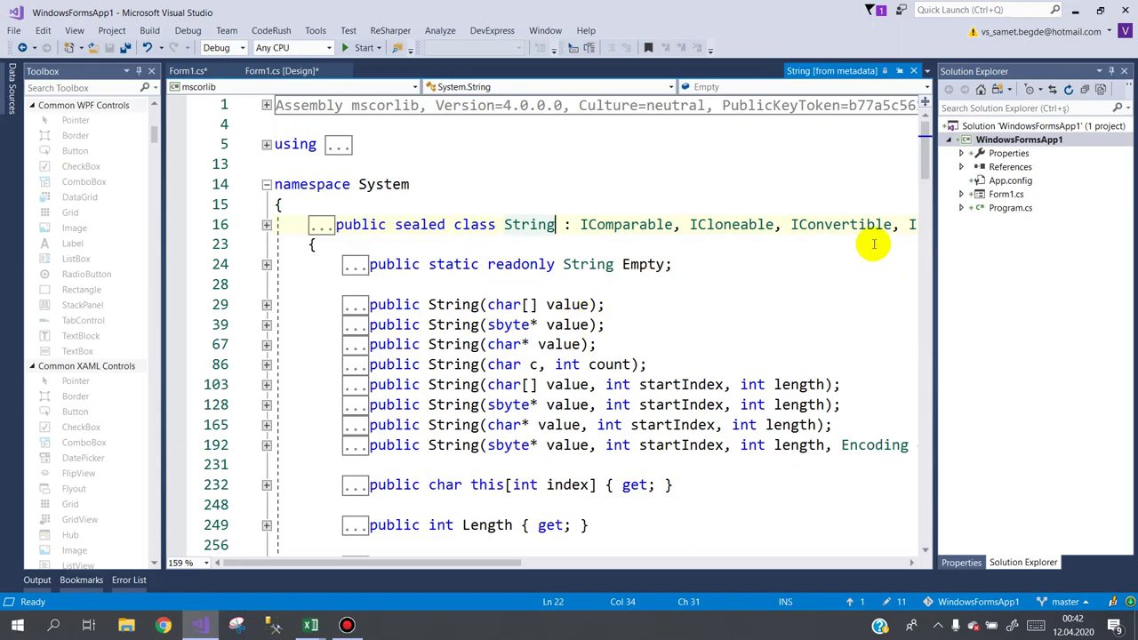
# Step: Scroll the System.String metadata, then close the solution without saving changes
pyautogui.moveTo(924, 161)
pyautogui.mouseDown()
pyautogui.moveTo(922, 440)
pyautogui.moveTo(928, 339)
pyautogui.mouseUp()
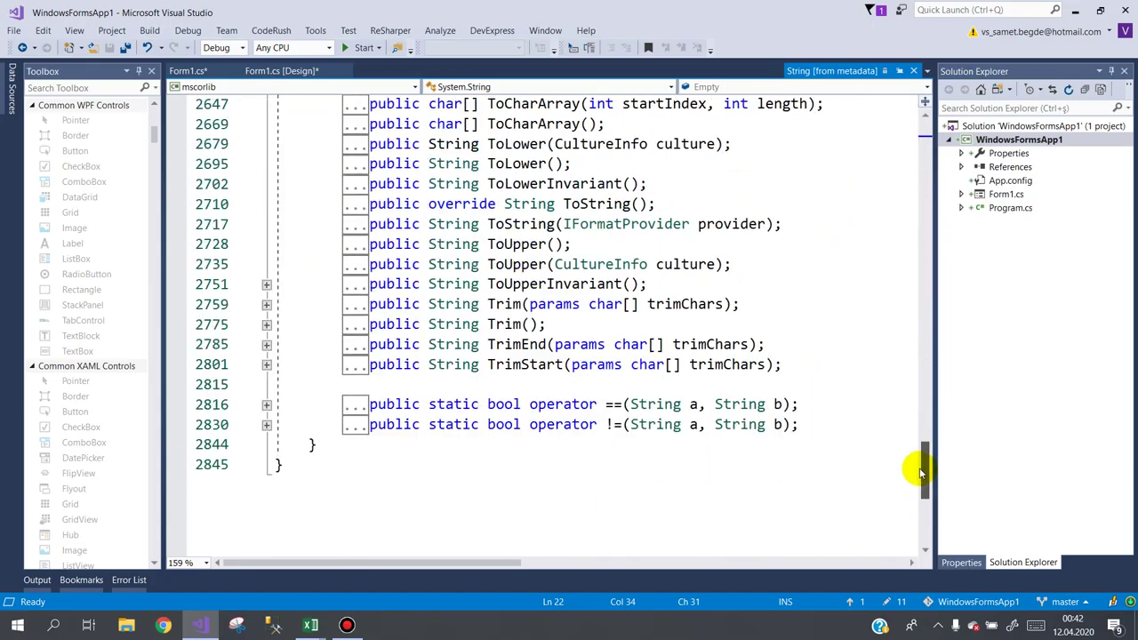
pyautogui.moveTo(928, 339); pyautogui.dragTo(944, 145)
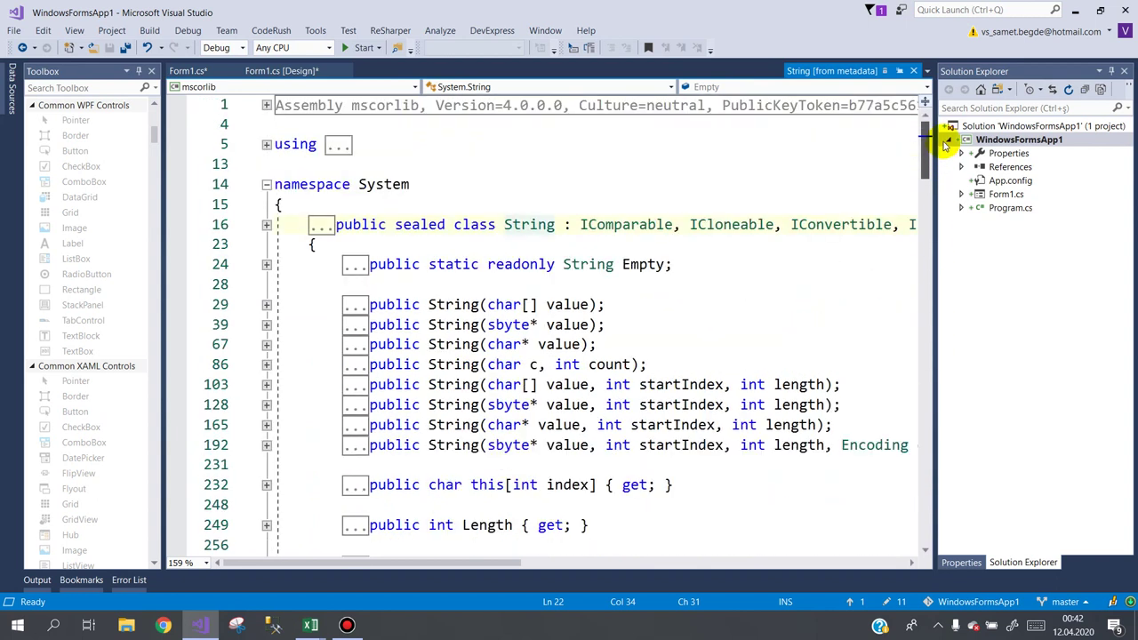
pyautogui.click(1124, 11)
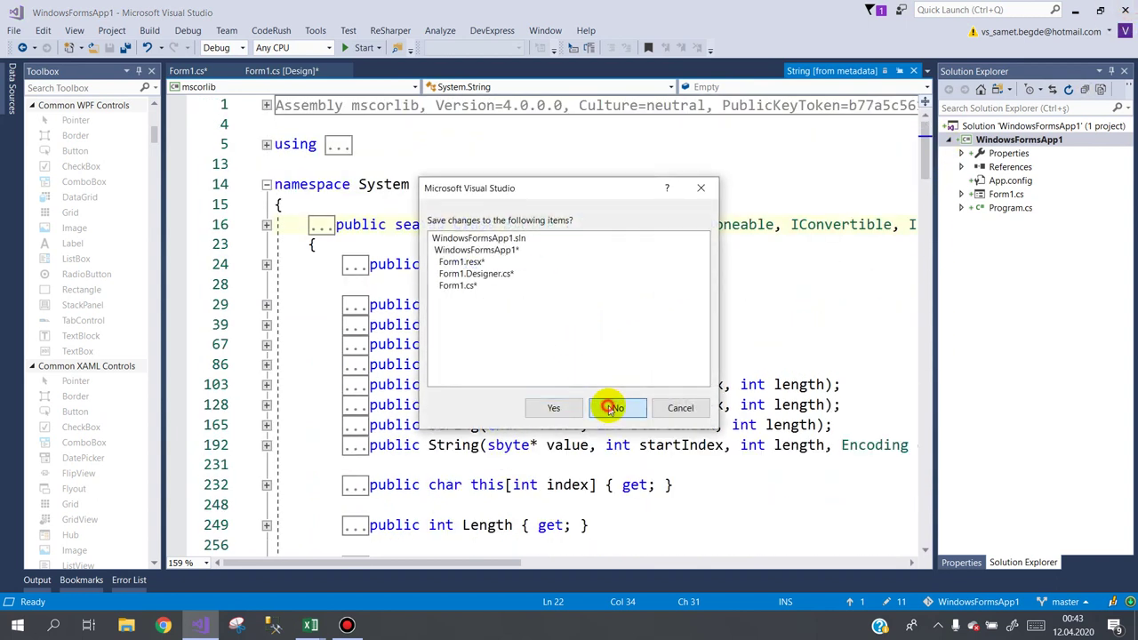
pyautogui.click(611, 406)
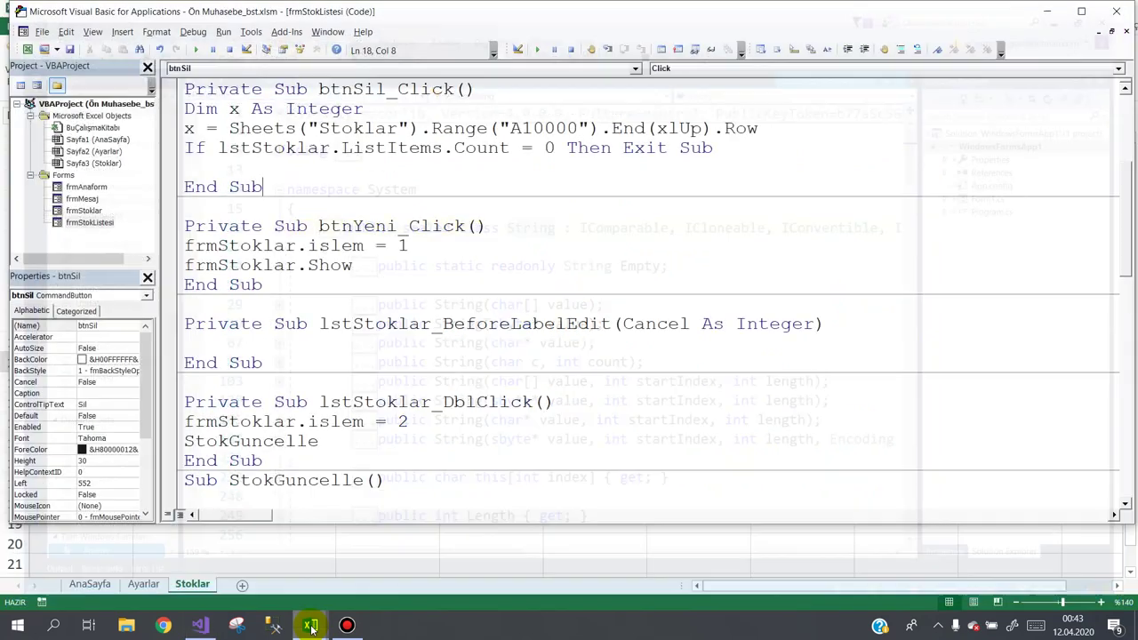
# Step: Delete the x = Sheets("Stoklar")…Row line and its leftover blank line from btnSil_Click
pyautogui.moveTo(310, 625)
pyautogui.click(550, 229)
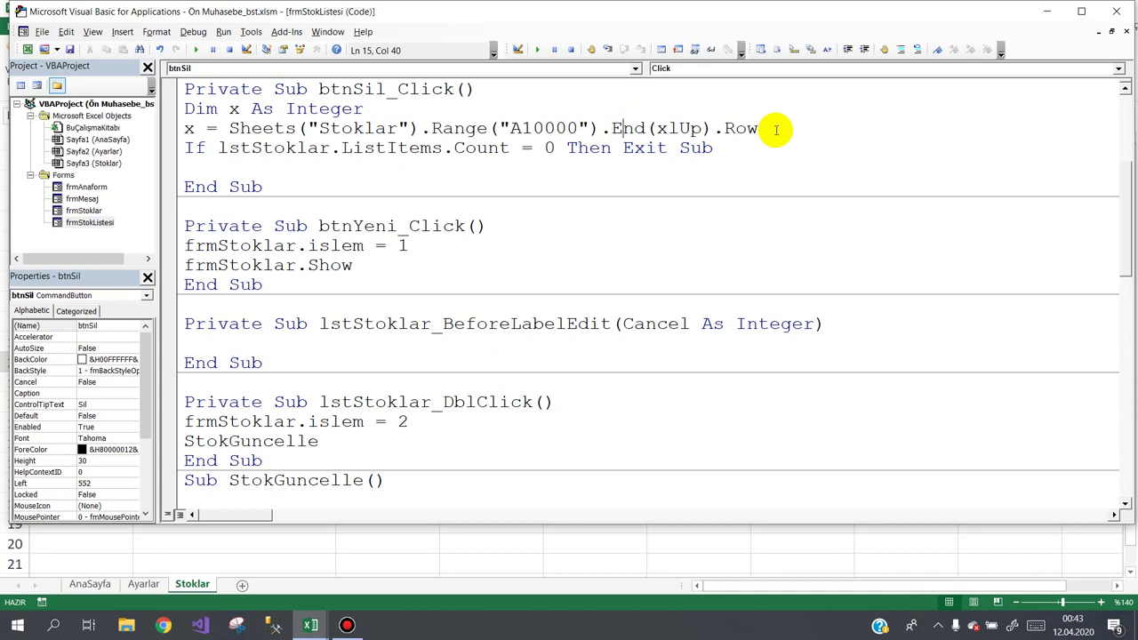
pyautogui.moveTo(771, 129); pyautogui.dragTo(178, 128)
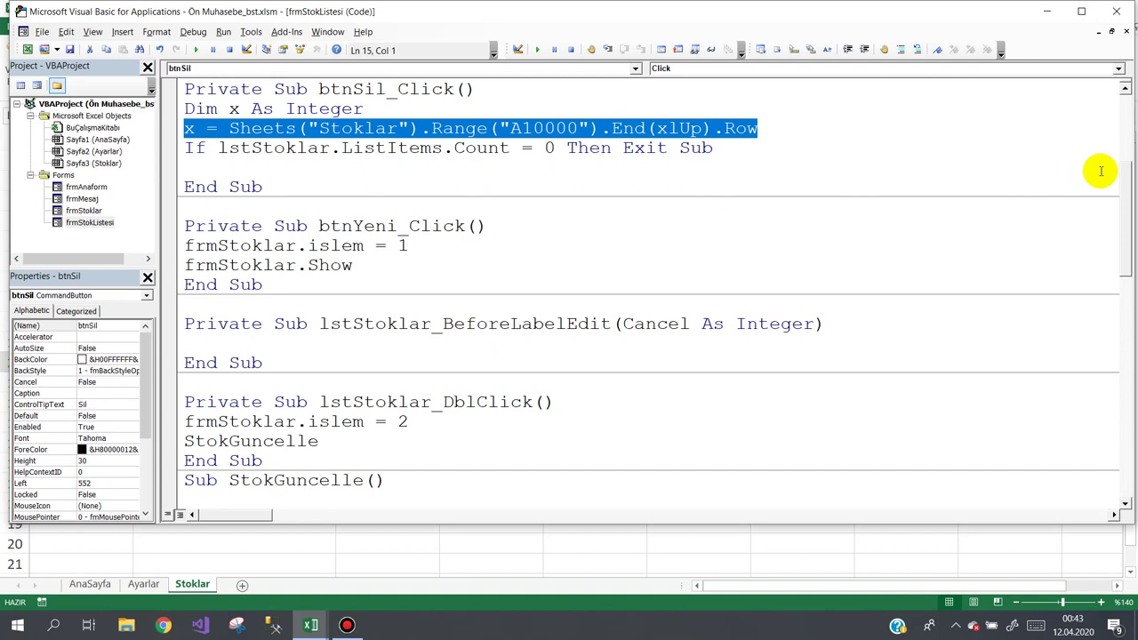
pyautogui.press('Delete')
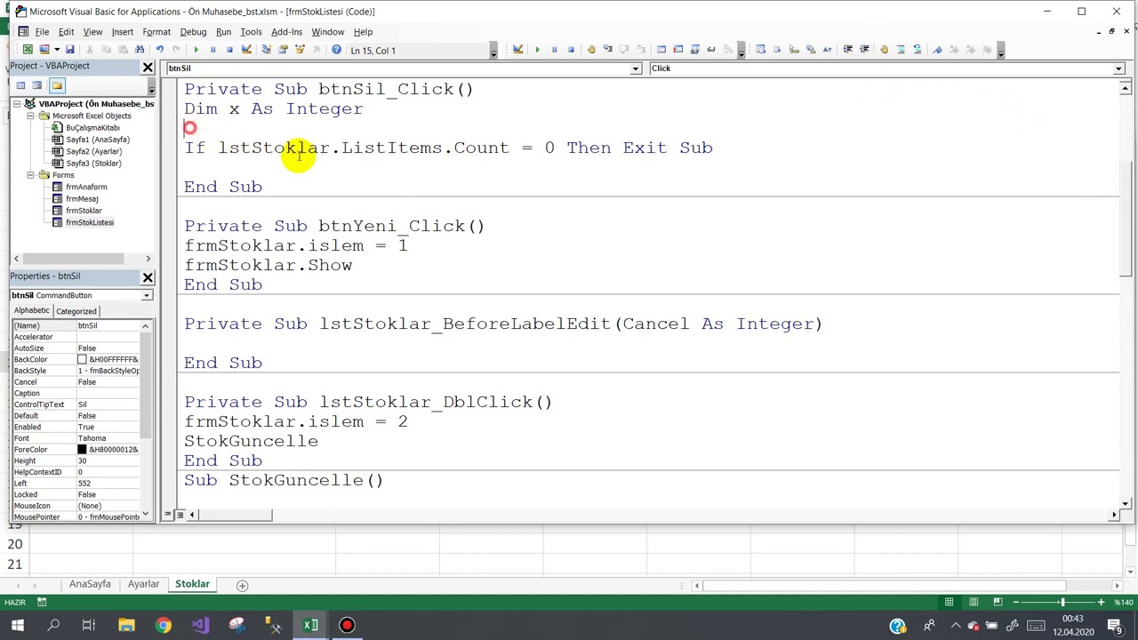
pyautogui.press('Delete')
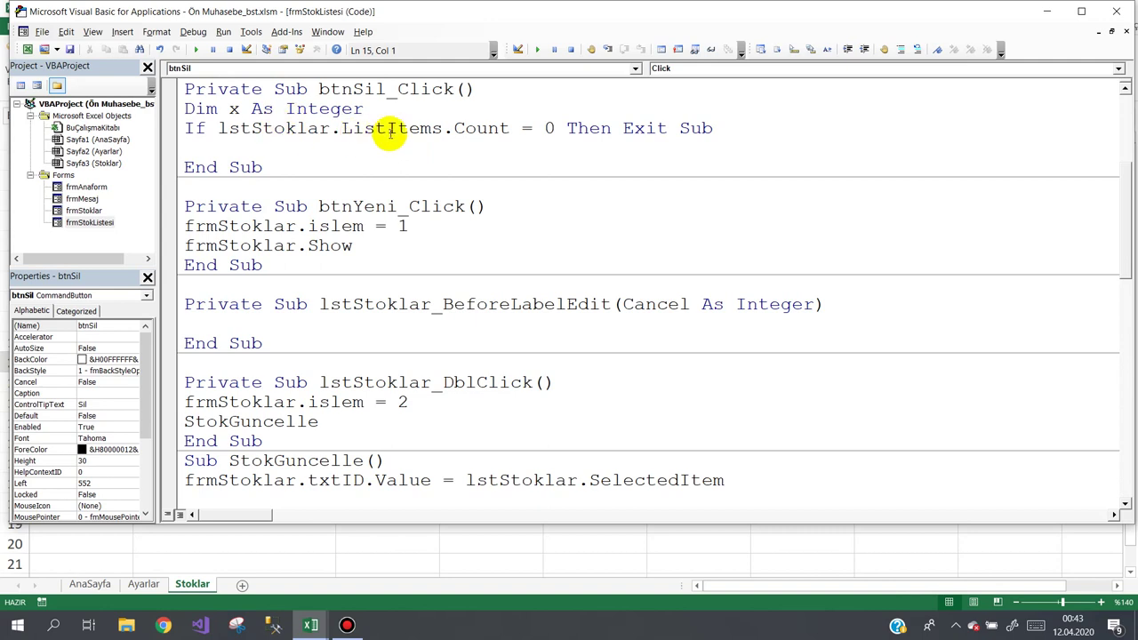
pyautogui.click(76, 223)
# Step: In frmStokListesi's btnSil_Click, add 'Dim silinecekStok As Integer' on a new line above the If check
pyautogui.doubleClick(77, 223)
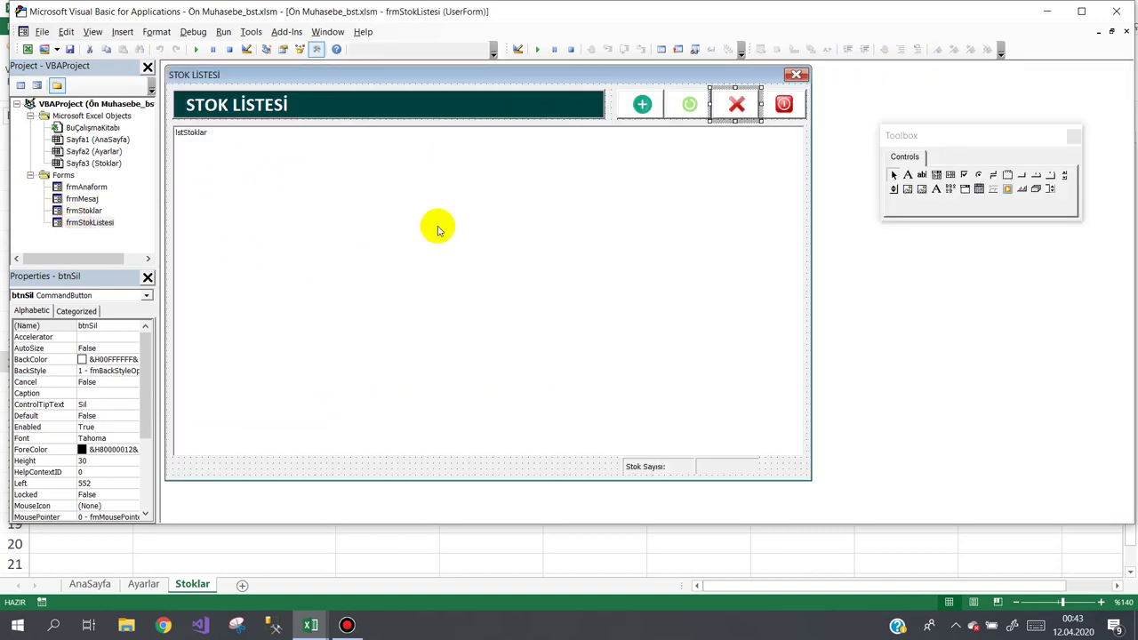
pyautogui.doubleClick(738, 112)
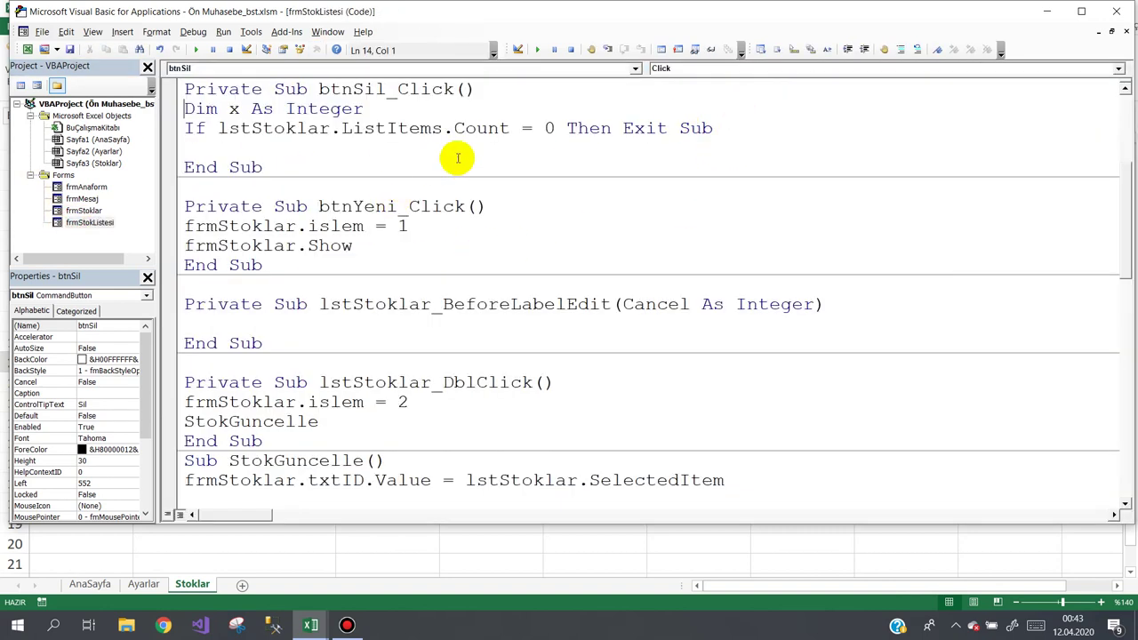
pyautogui.moveTo(711, 129); pyautogui.dragTo(622, 129)
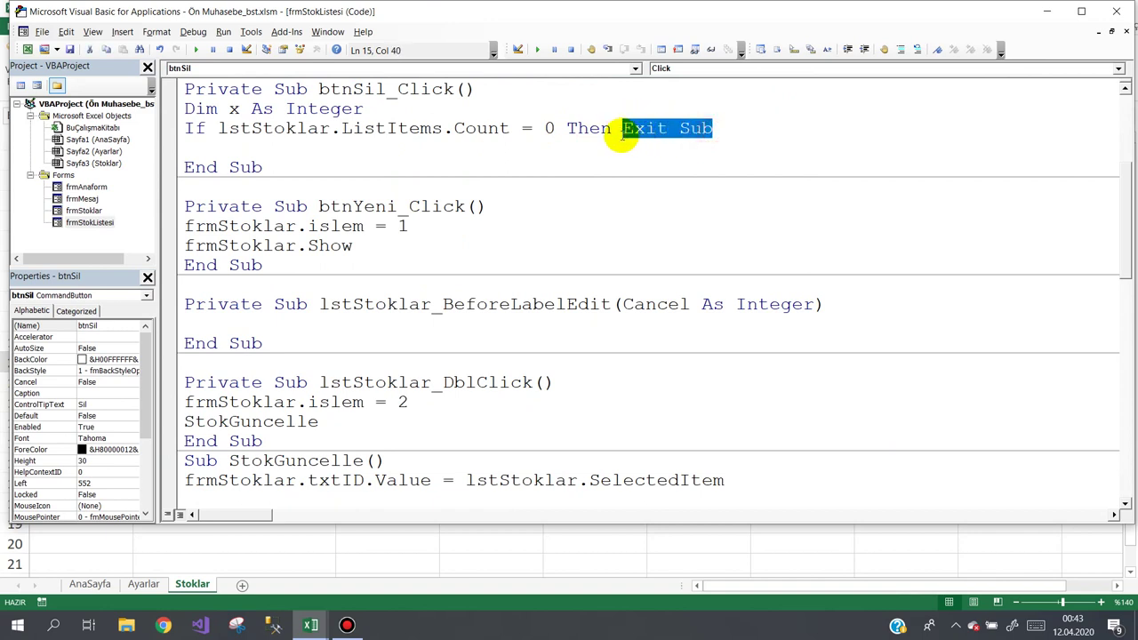
pyautogui.click(200, 144)
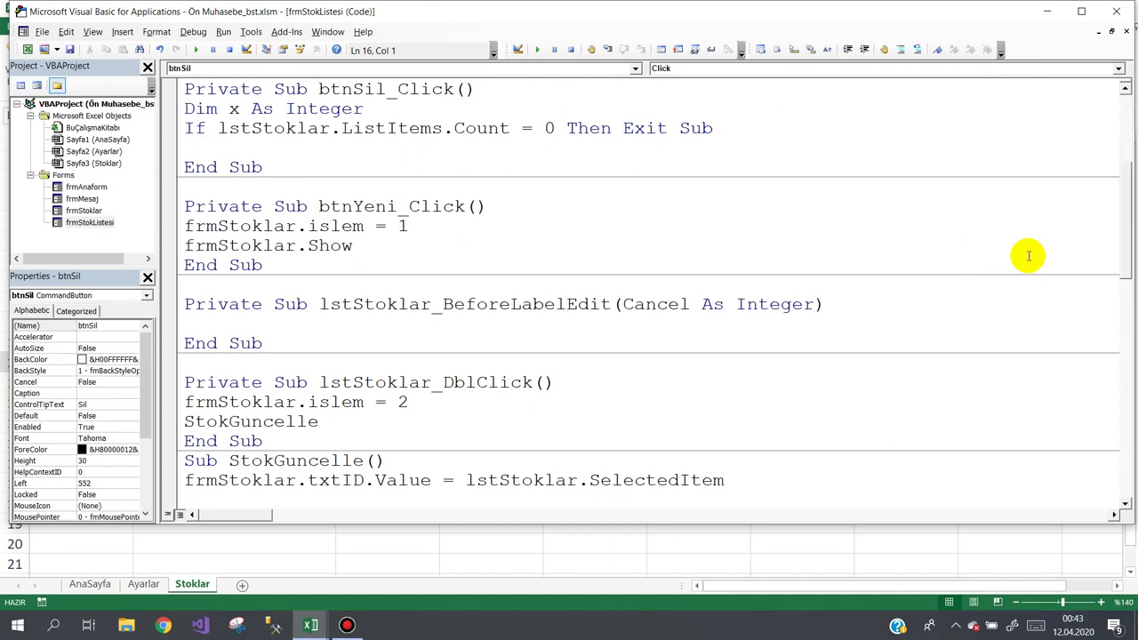
pyautogui.press('Return')
pyautogui.press('Up')
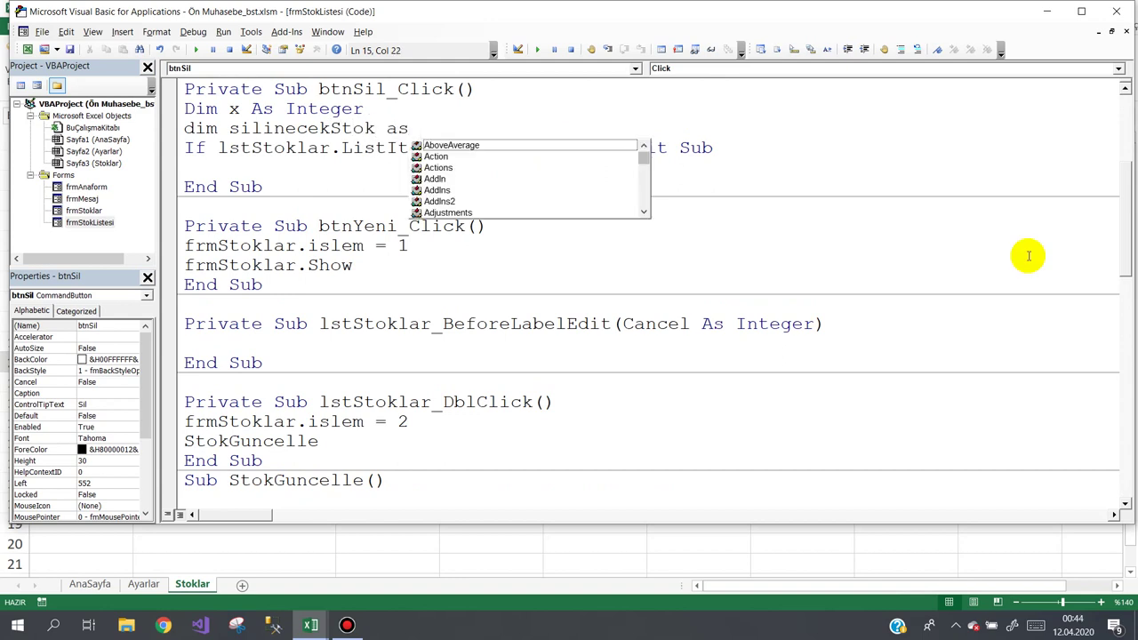
pyautogui.write('in')
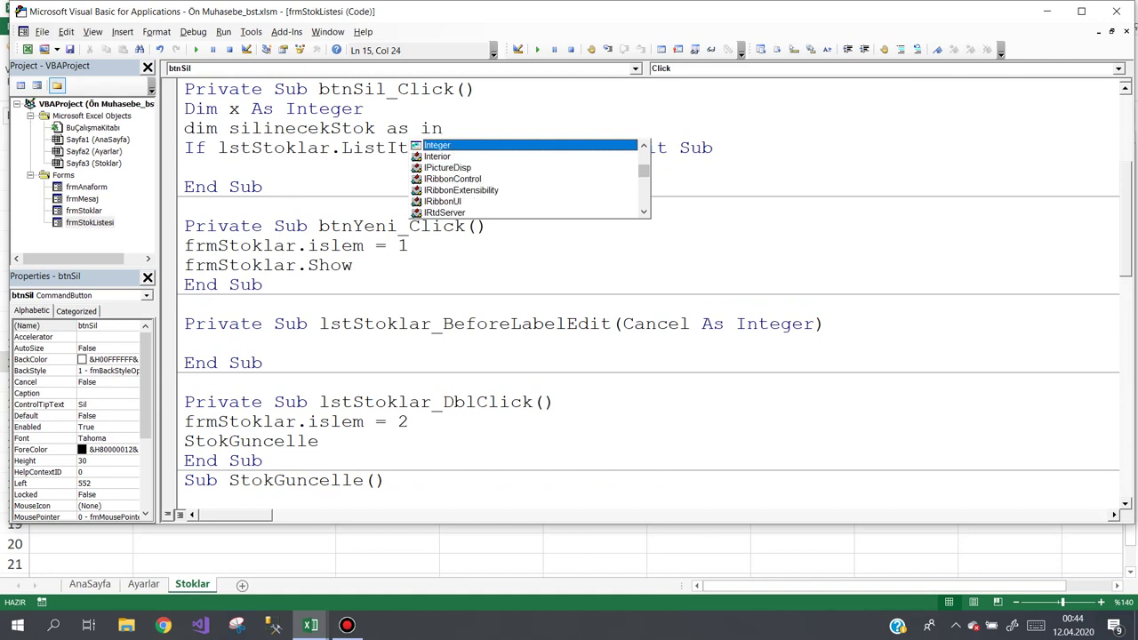
pyautogui.write('teger')
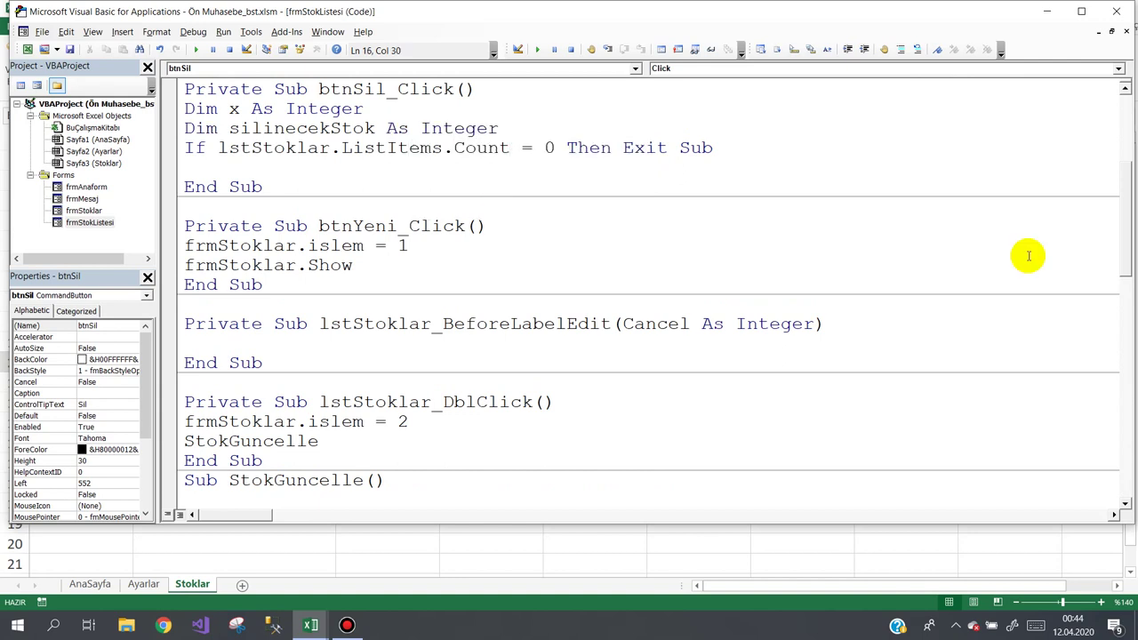
pyautogui.click(368, 544)
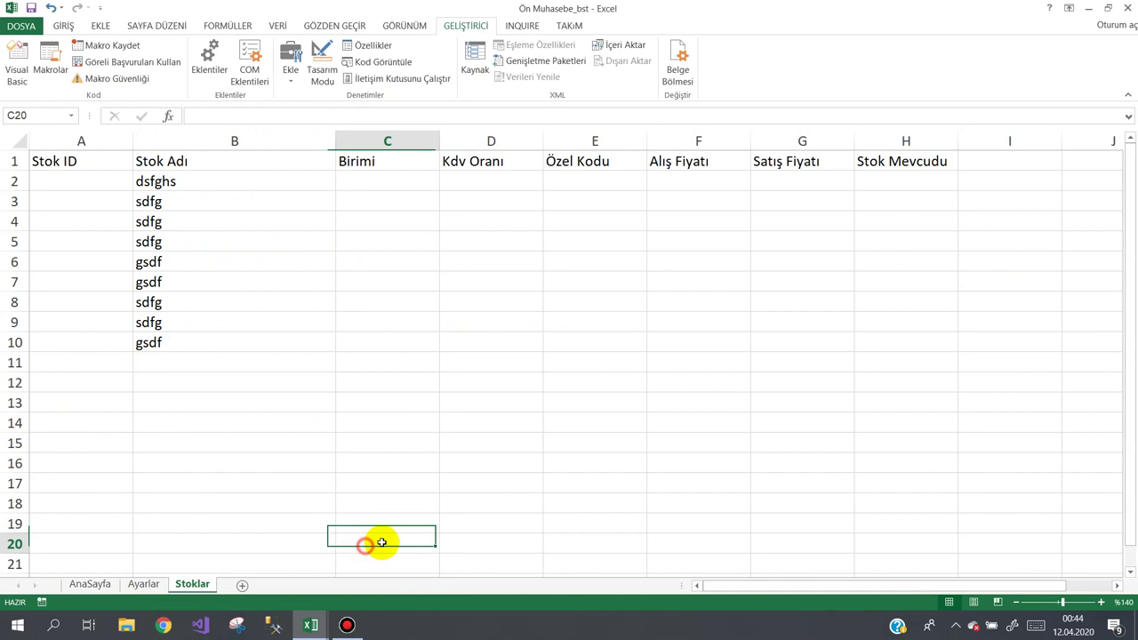
# Step: Enter stock IDs 1, 2 and 3 into cells A2:A4 on the Stoklar sheet
pyautogui.click(80, 181)
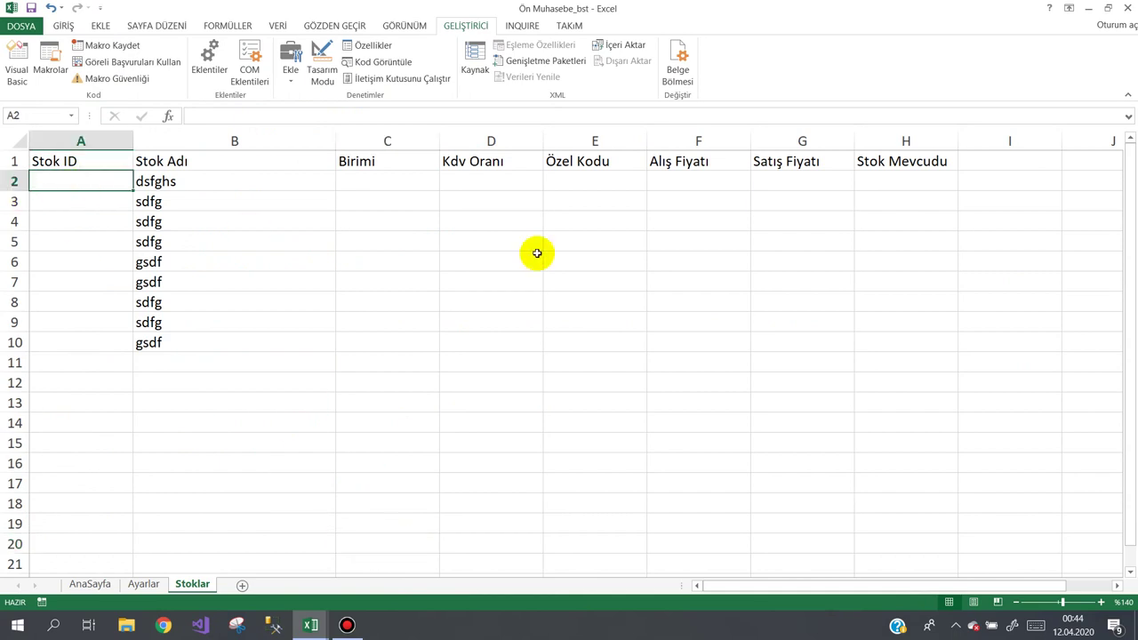
pyautogui.write('1')
pyautogui.press('Return')
pyautogui.write('2')
pyautogui.press('Return')
pyautogui.write('3')
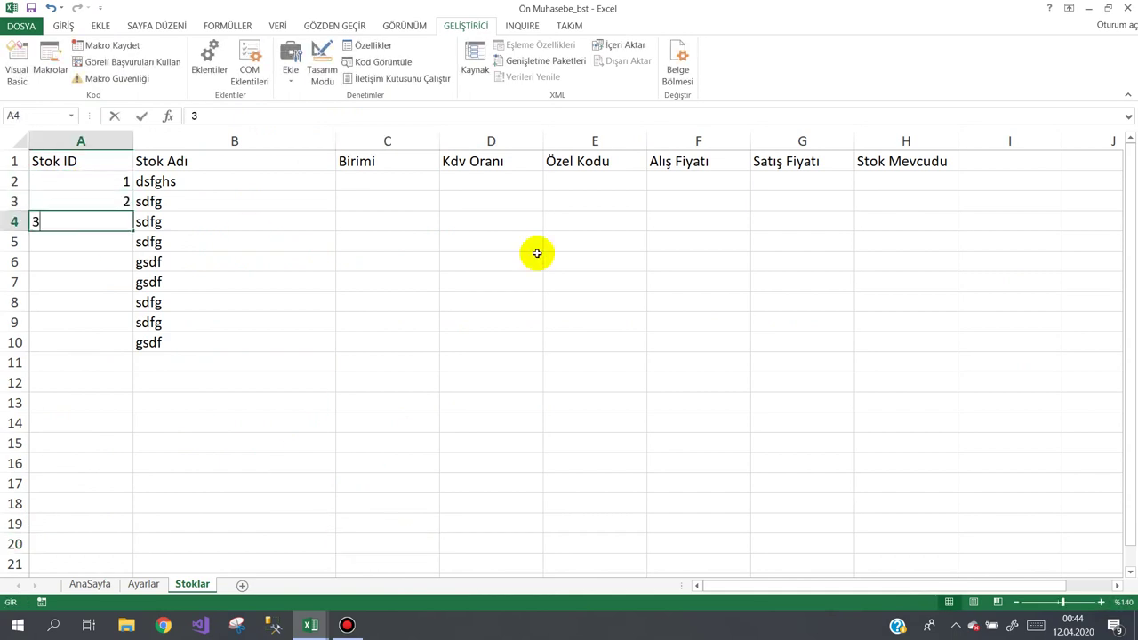
pyautogui.press('Return')
# Step: Clear the stock names in B2:B10, then return to the line below the If check in btnSil_Click
pyautogui.moveTo(216, 184); pyautogui.dragTo(227, 345)
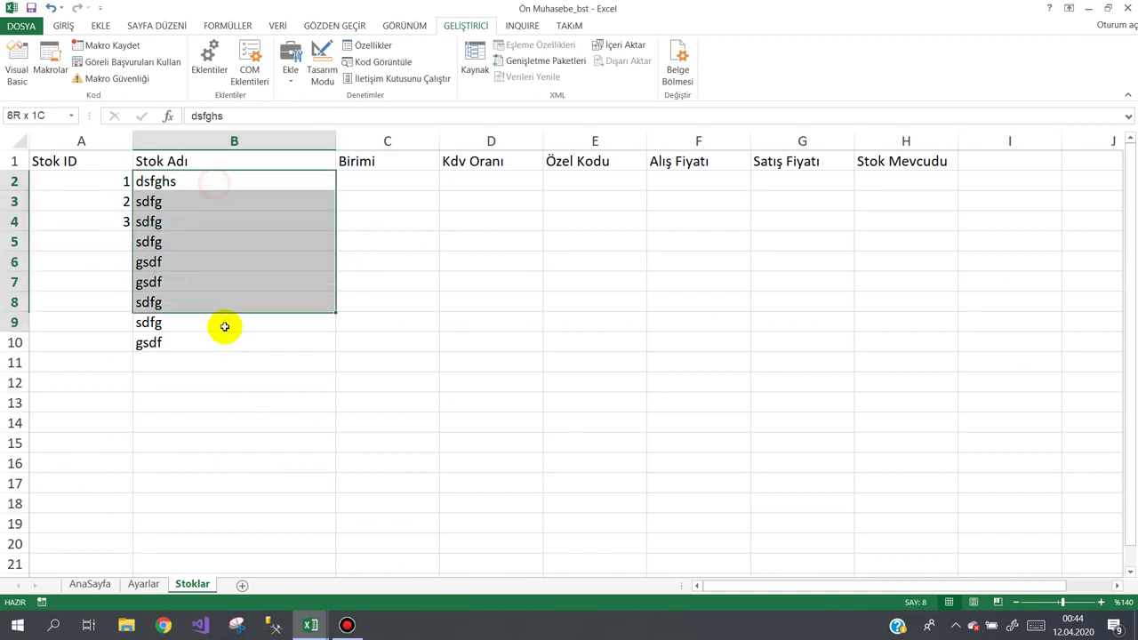
pyautogui.press('Delete')
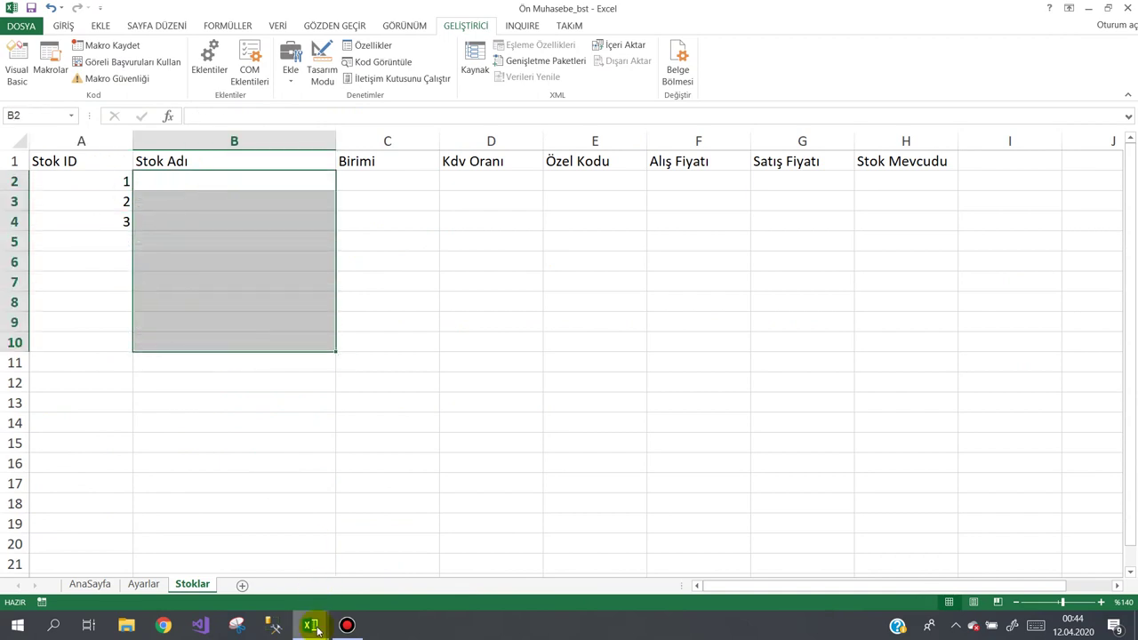
pyautogui.moveTo(311, 622)
pyautogui.click(364, 540)
pyautogui.click(211, 167)
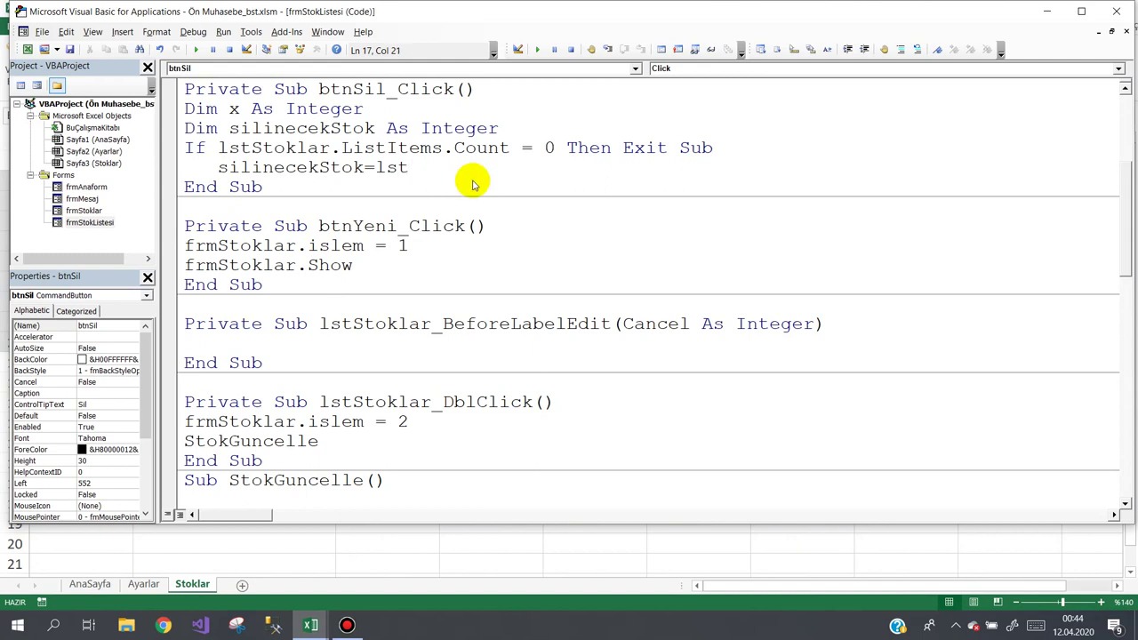
# Step: Assign silinecekStok = lstStoklar.ListItems on the line below the If check
pyautogui.hotkey('ctrl', 'space')
pyautogui.write('(')
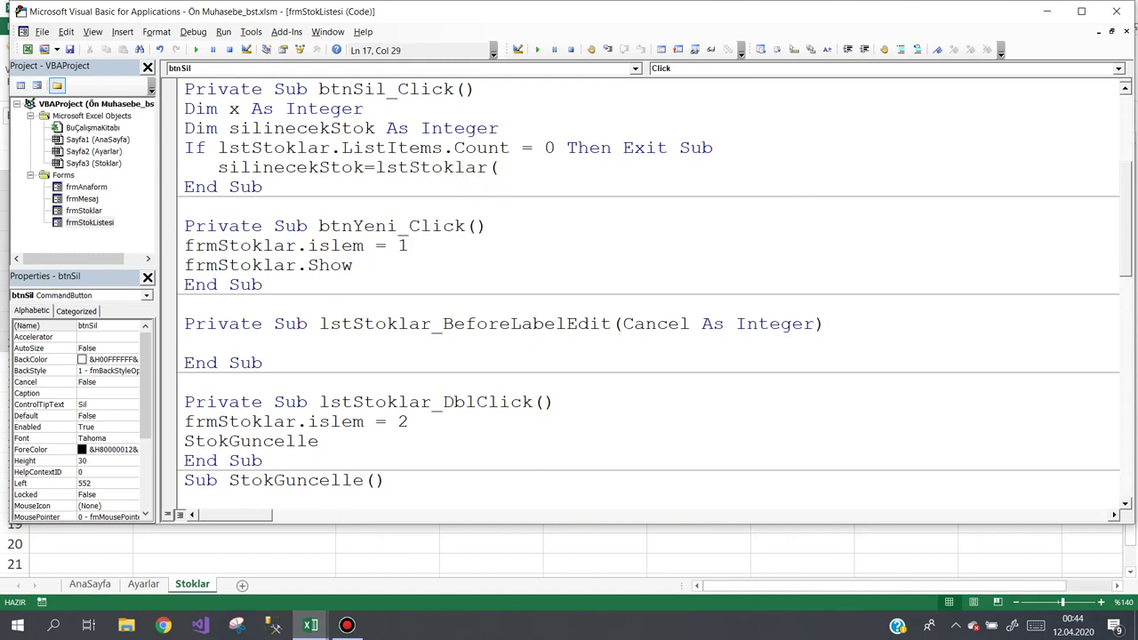
pyautogui.press('BackSpace')
pyautogui.write('.')
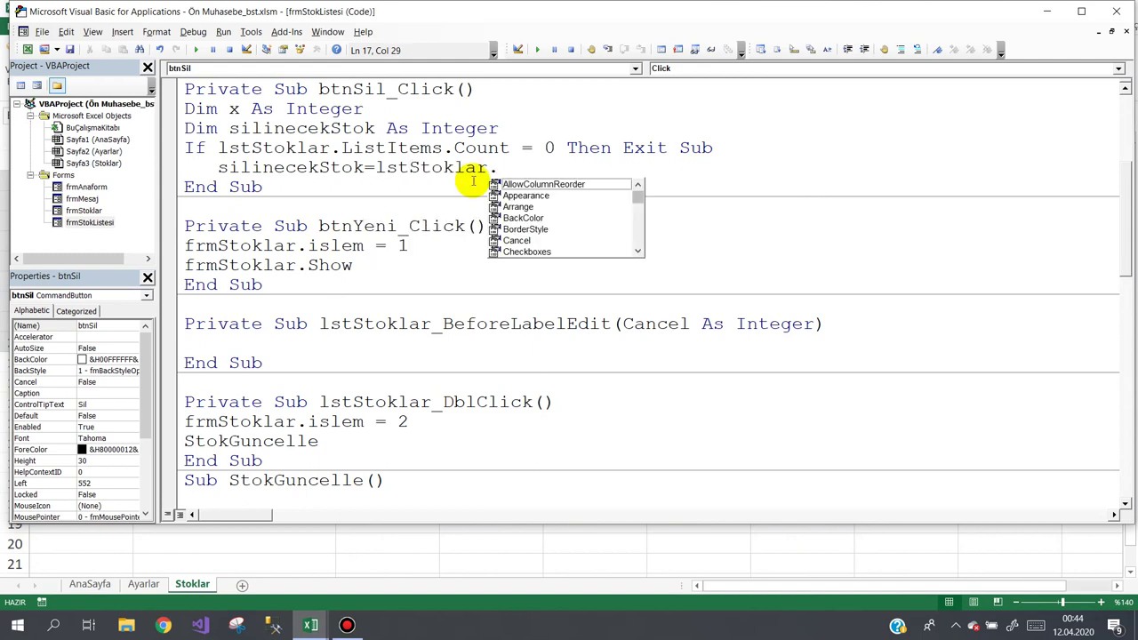
pyautogui.write('ListItems,')
pyautogui.press('BackSpace')
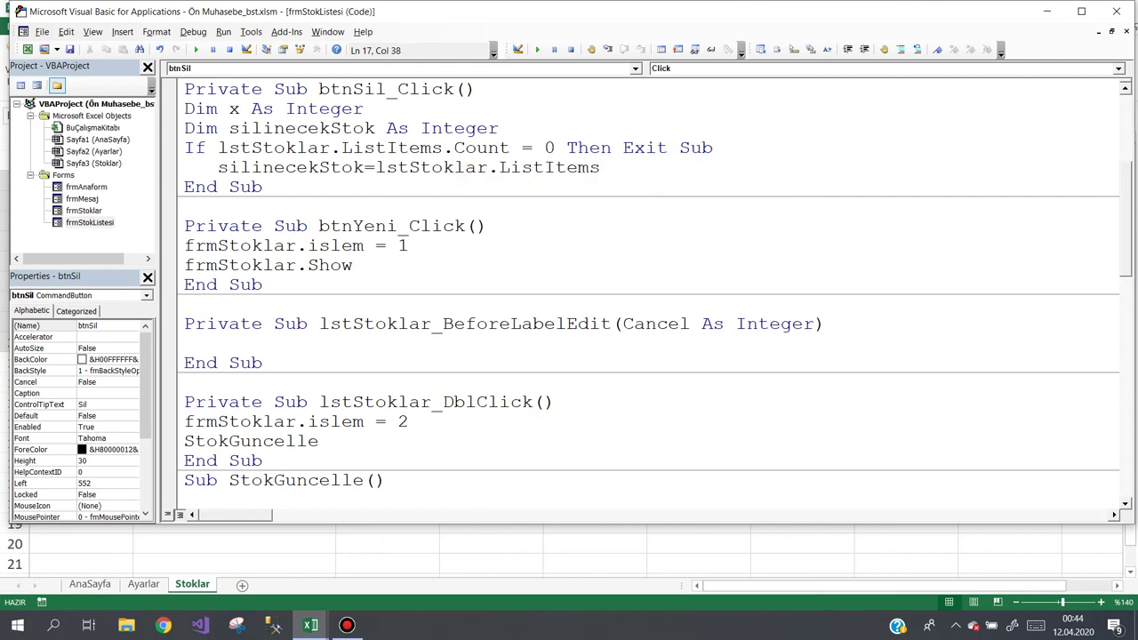
pyautogui.press('Return')
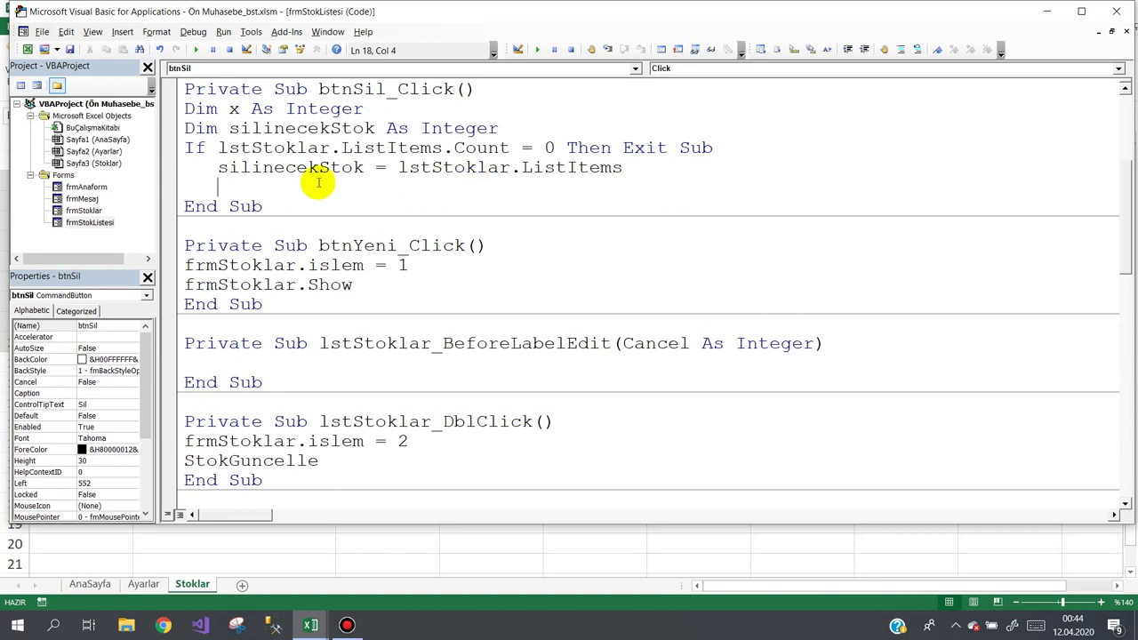
# Step: Add 'MsgBox silinecekStok', then select the Stok ID cells A2:A6 on the Stoklar sheet
pyautogui.write('ms')
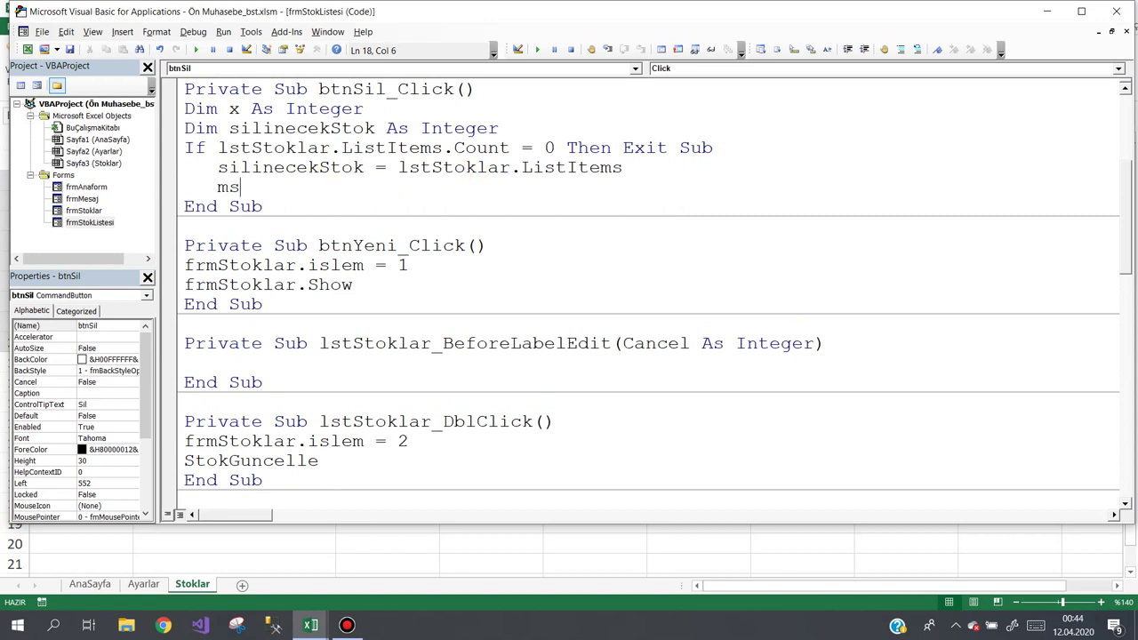
pyautogui.write('Box ')
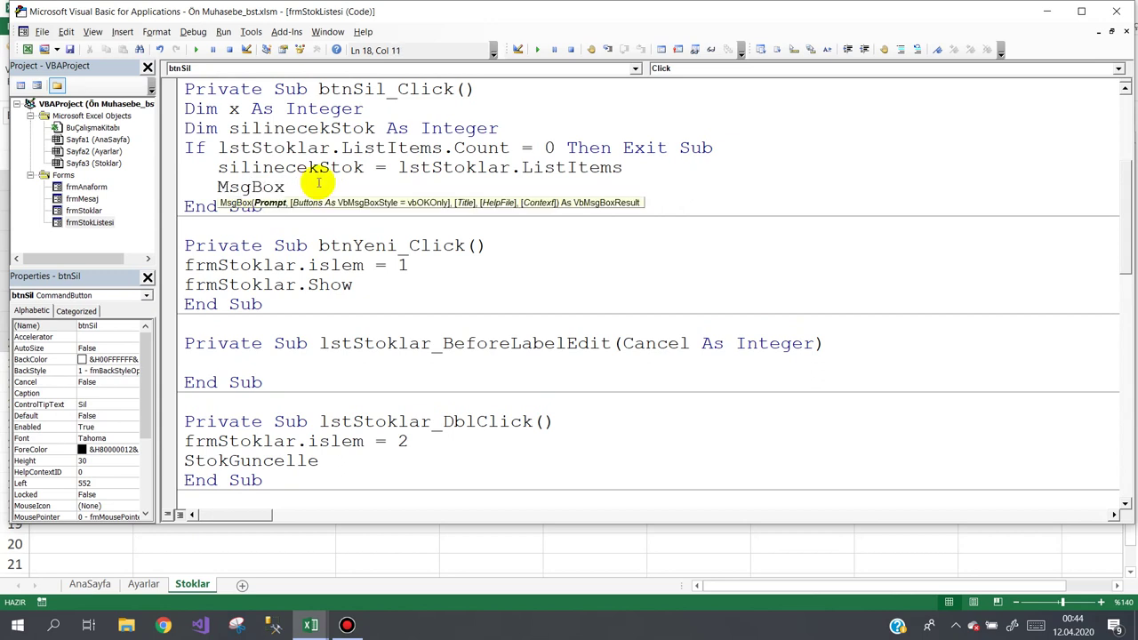
pyautogui.write('linecekStok')
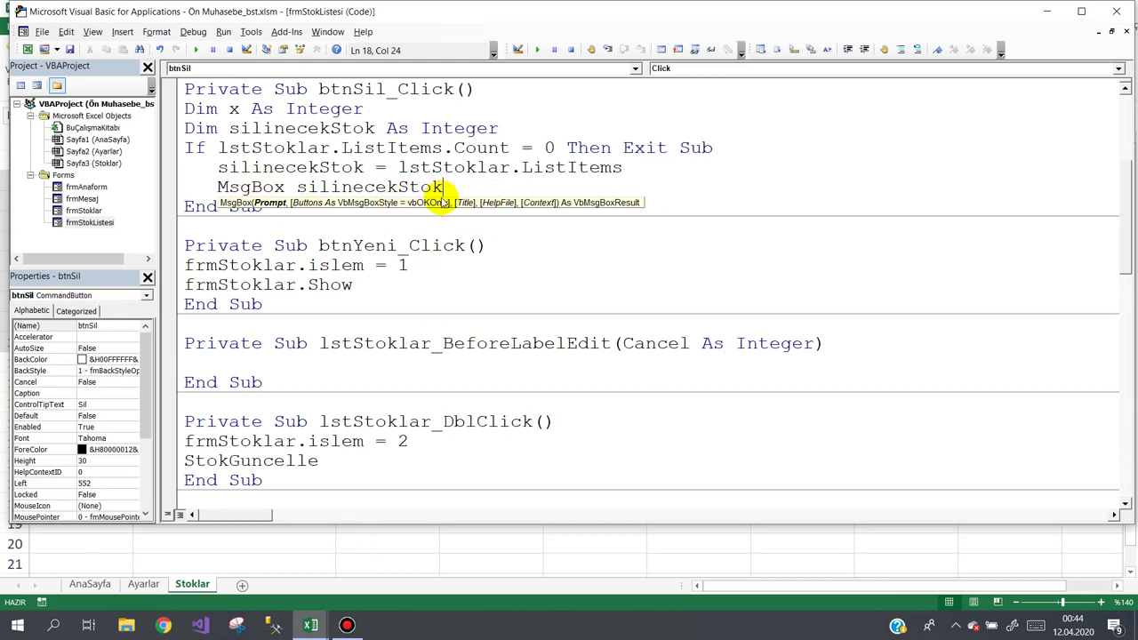
pyautogui.click(312, 558)
pyautogui.moveTo(116, 181); pyautogui.dragTo(118, 256)
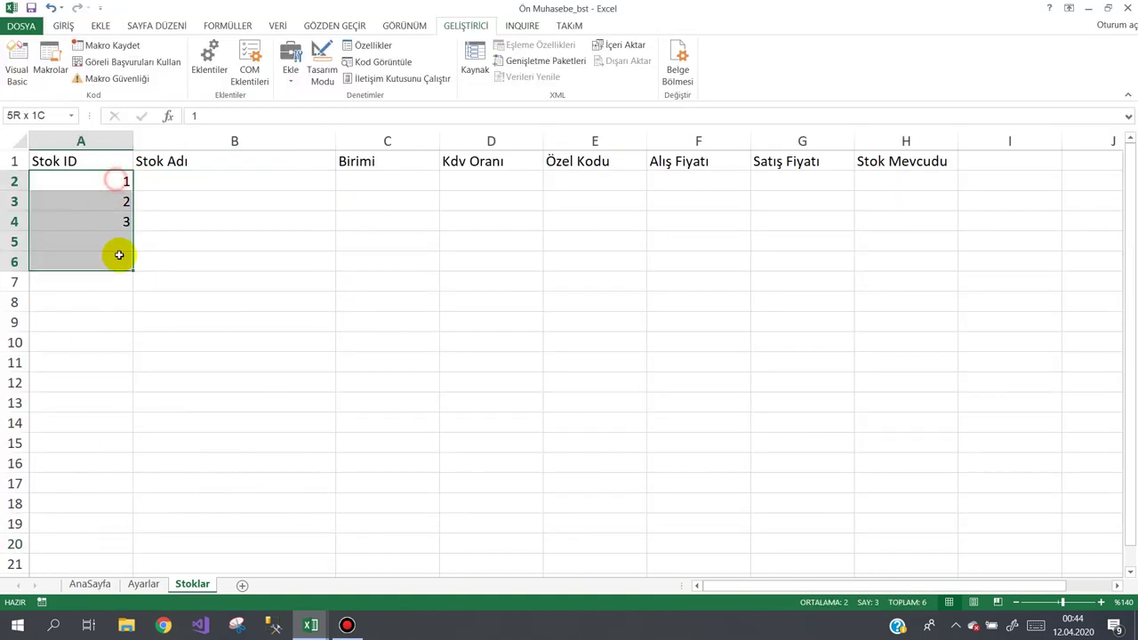
# Step: Clear the test IDs from column A and launch ÖN MUHASEBE PROGRAMI from the AnaSayfa sheet
pyautogui.press('Delete')
pyautogui.click(137, 307)
pyautogui.click(88, 584)
pyautogui.click(307, 260)
# Step: Save a new KALEM stock (Adet, Kdv 8, prices 2 and 3) and select it in Stok Listesi
pyautogui.click(153, 145)
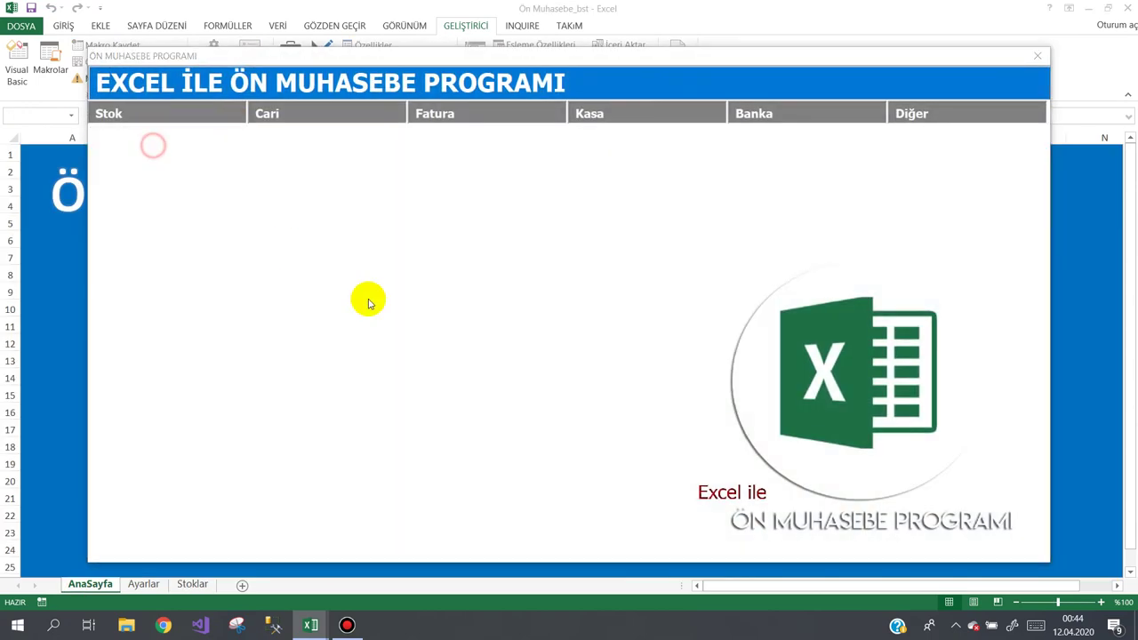
pyautogui.click(721, 136)
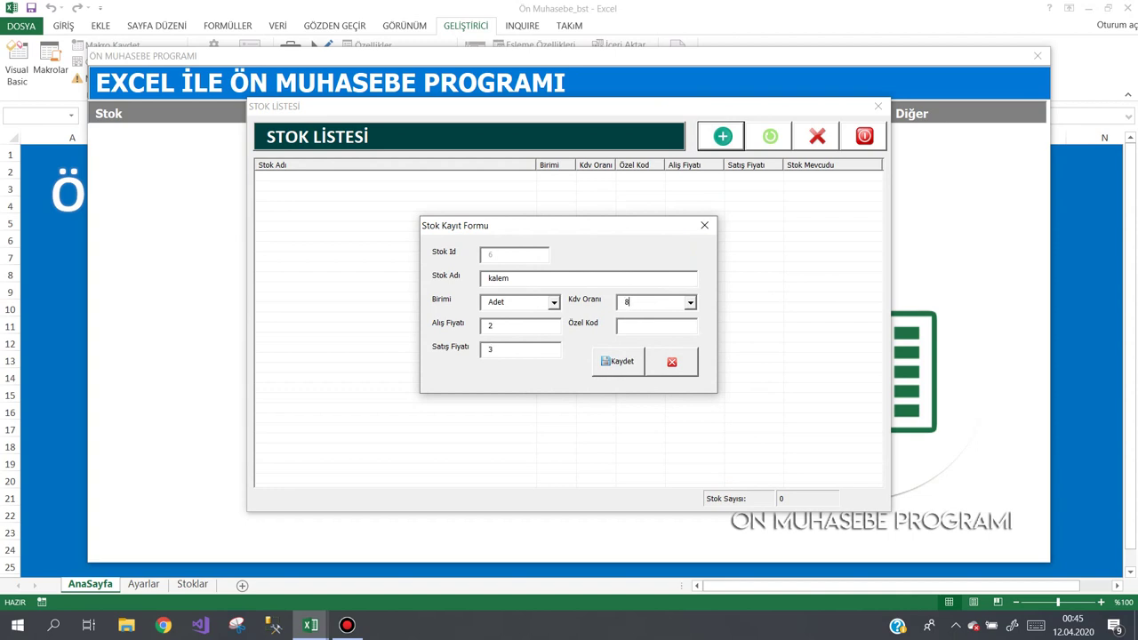
pyautogui.press('Return')
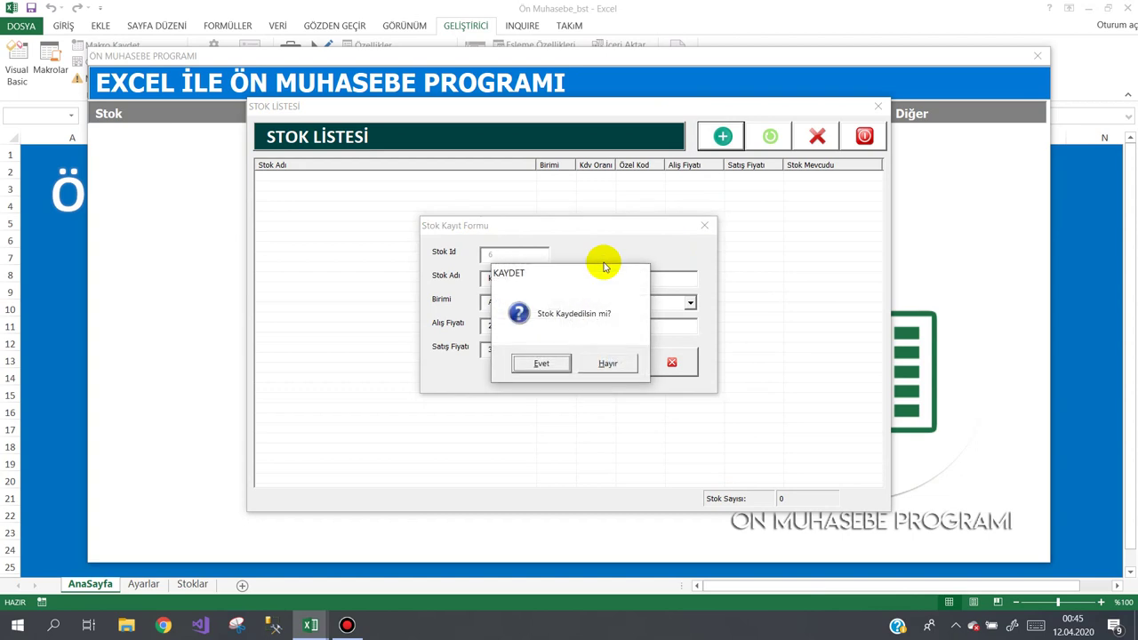
pyautogui.press('Return')
pyautogui.press('Return')
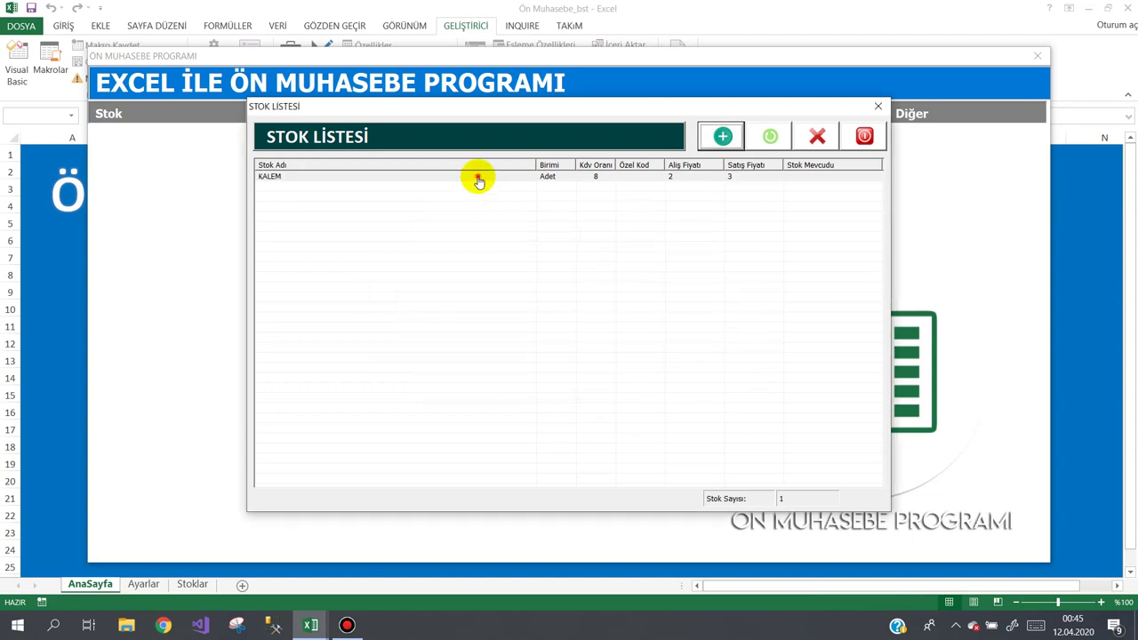
pyautogui.click(475, 176)
# Step: After the compile error, change .ListItems to .SelectedItem and rerun so the delete shows stock ID 6
pyautogui.click(782, 137)
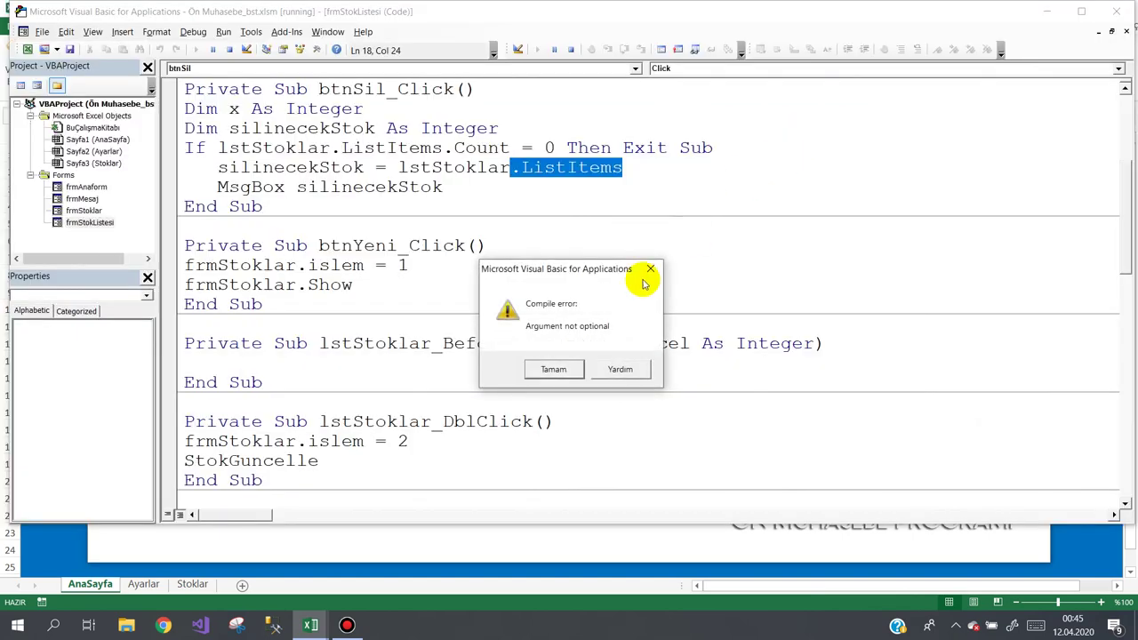
pyautogui.click(556, 372)
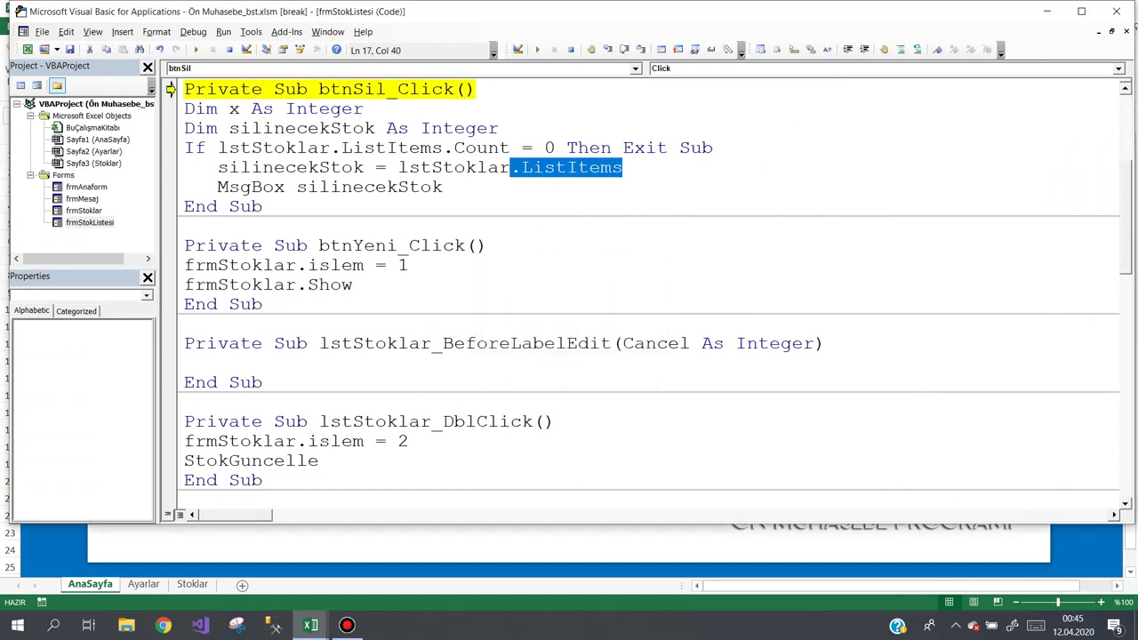
pyautogui.press('BackSpace')
pyautogui.press('BackSpace')
pyautogui.write('.')
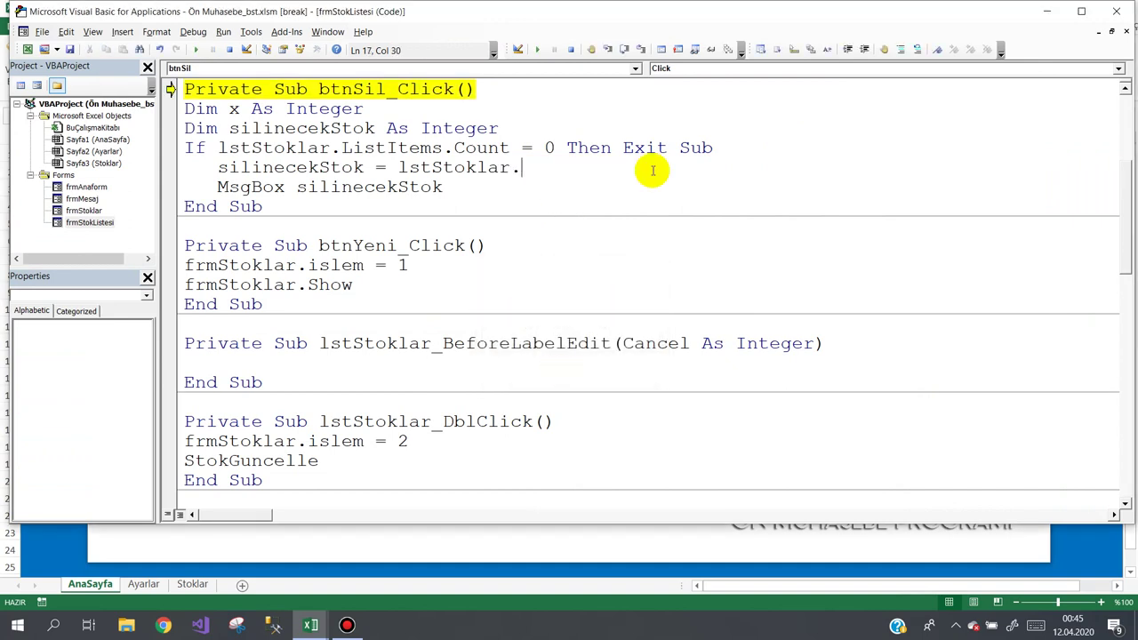
pyautogui.write('se')
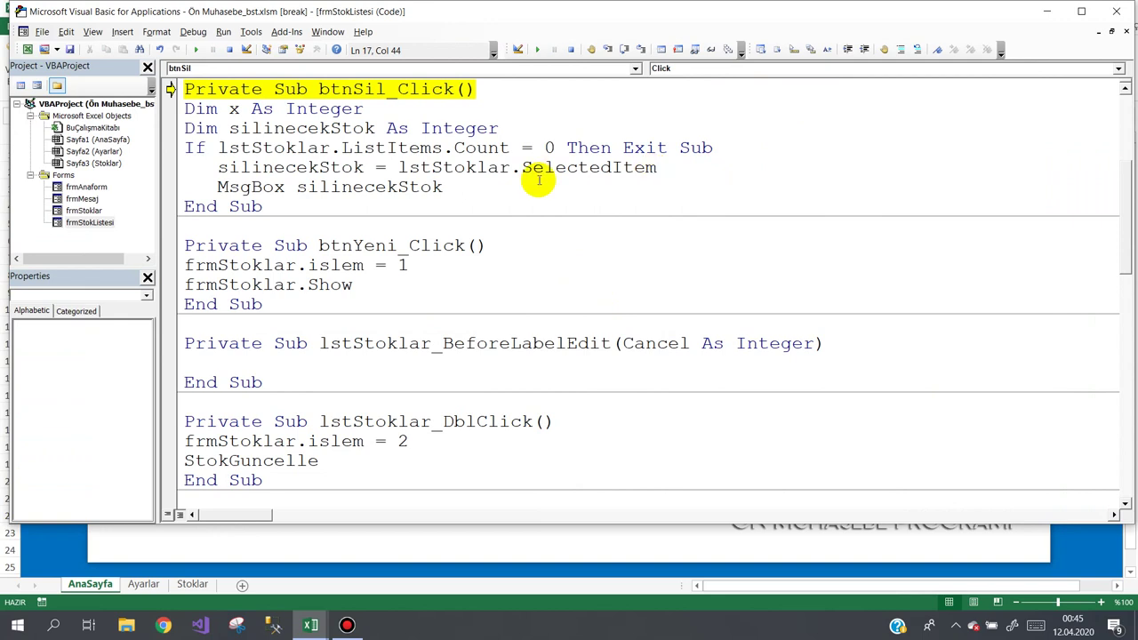
pyautogui.click(192, 48)
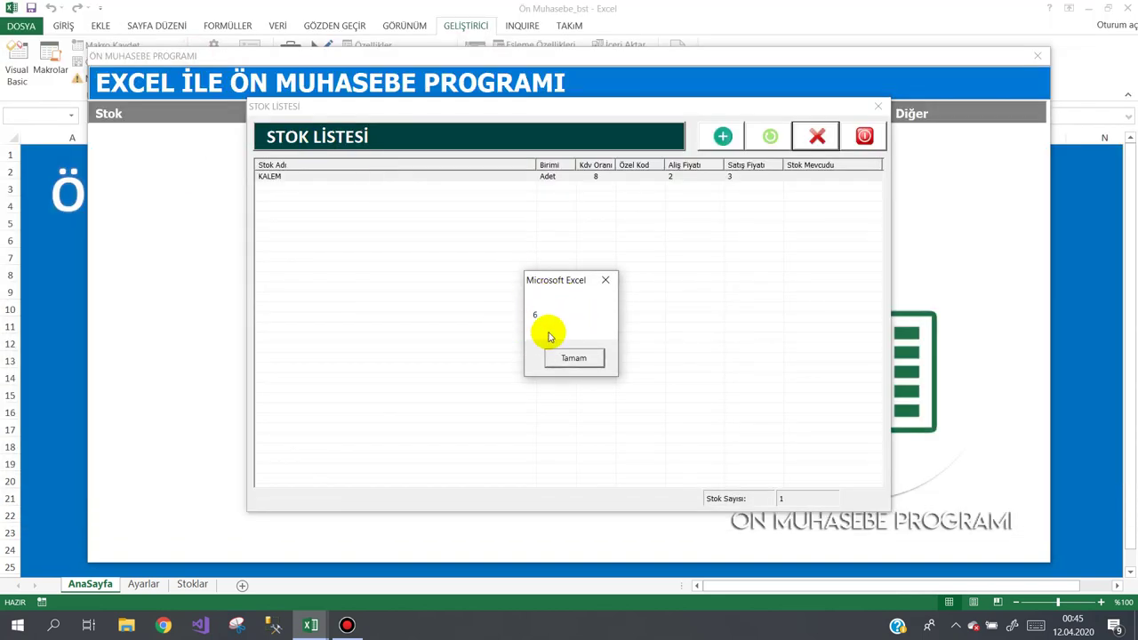
pyautogui.click(574, 358)
pyautogui.click(863, 136)
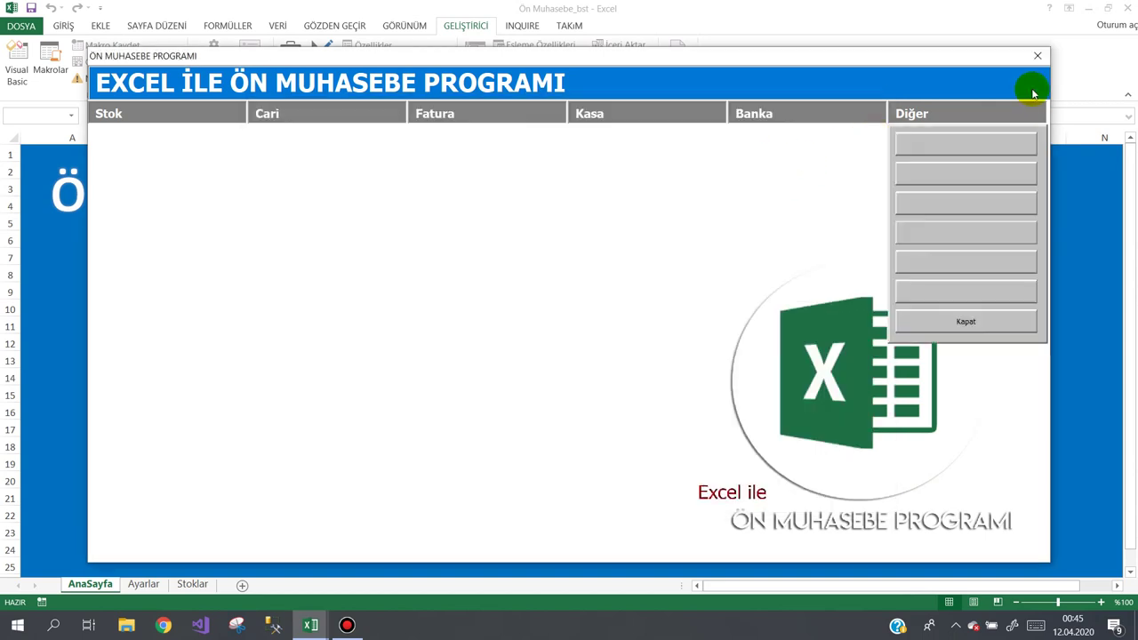
# Step: Close the accounting program and check the stock ID stored in Stoklar cell A2
pyautogui.moveTo(934, 107)
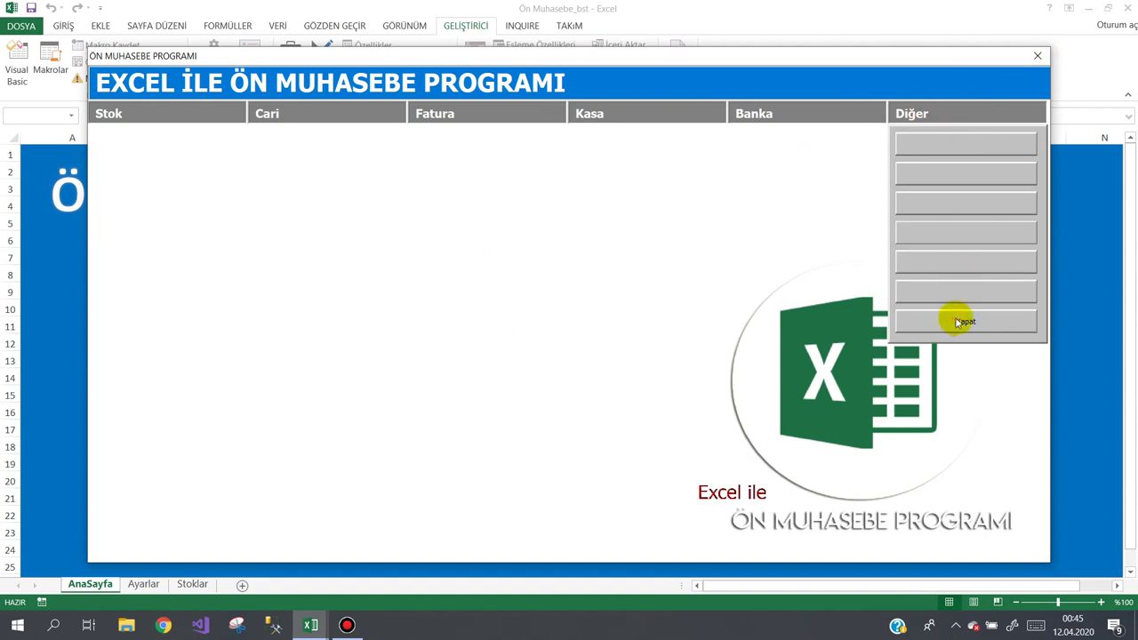
pyautogui.click(935, 313)
pyautogui.click(192, 584)
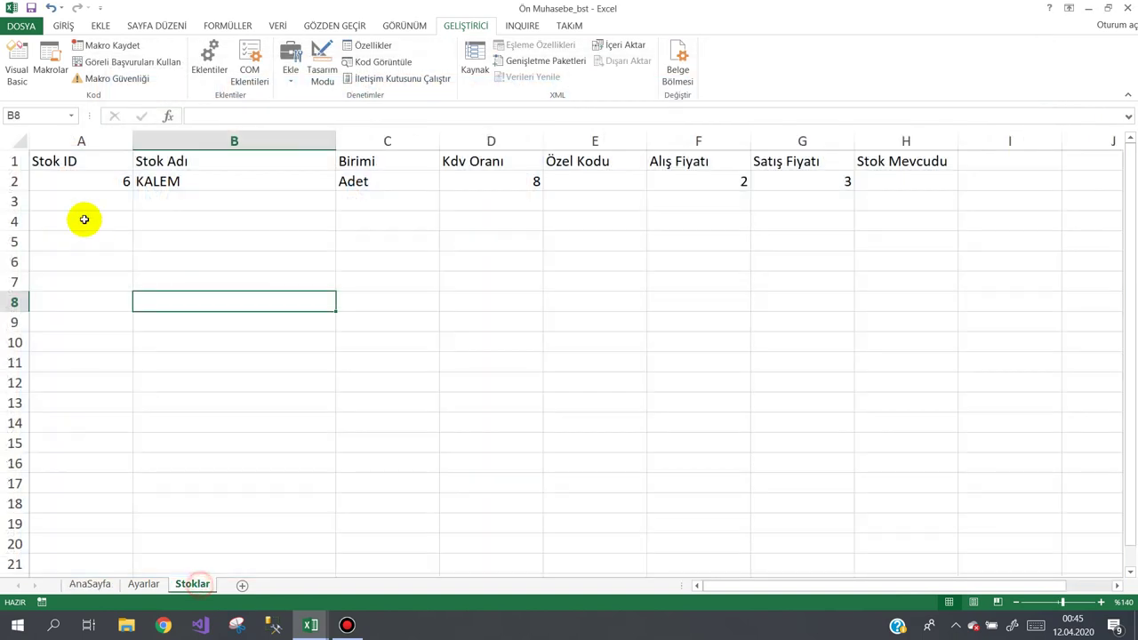
pyautogui.click(96, 189)
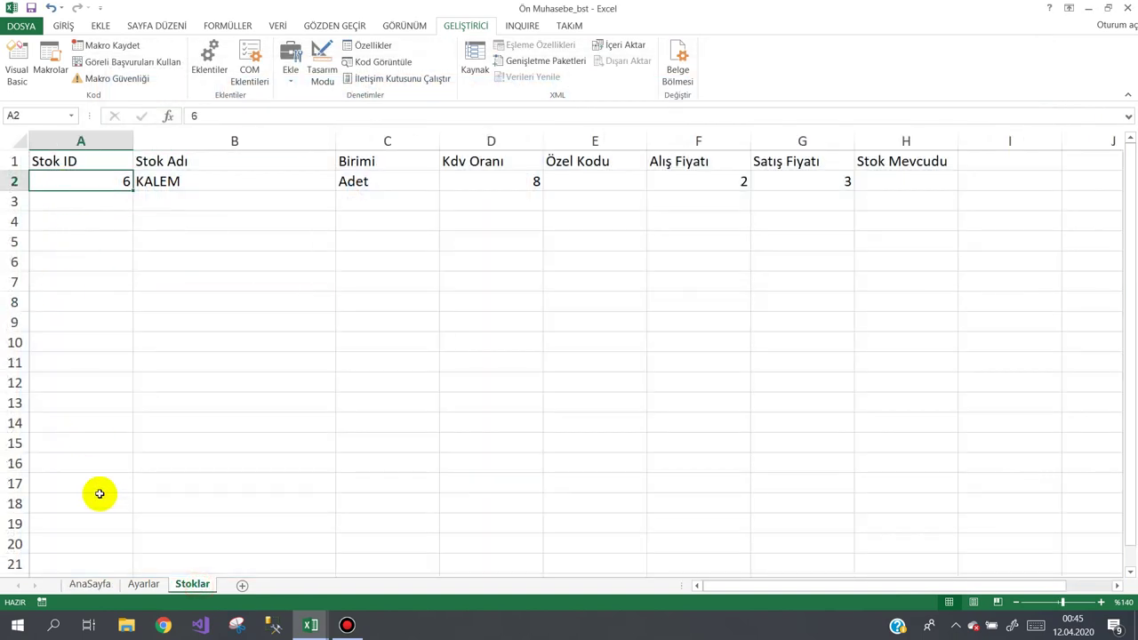
pyautogui.click(91, 584)
# Step: Relaunch the program, open Stok Listesi and save a new SILGI stock record
pyautogui.click(294, 260)
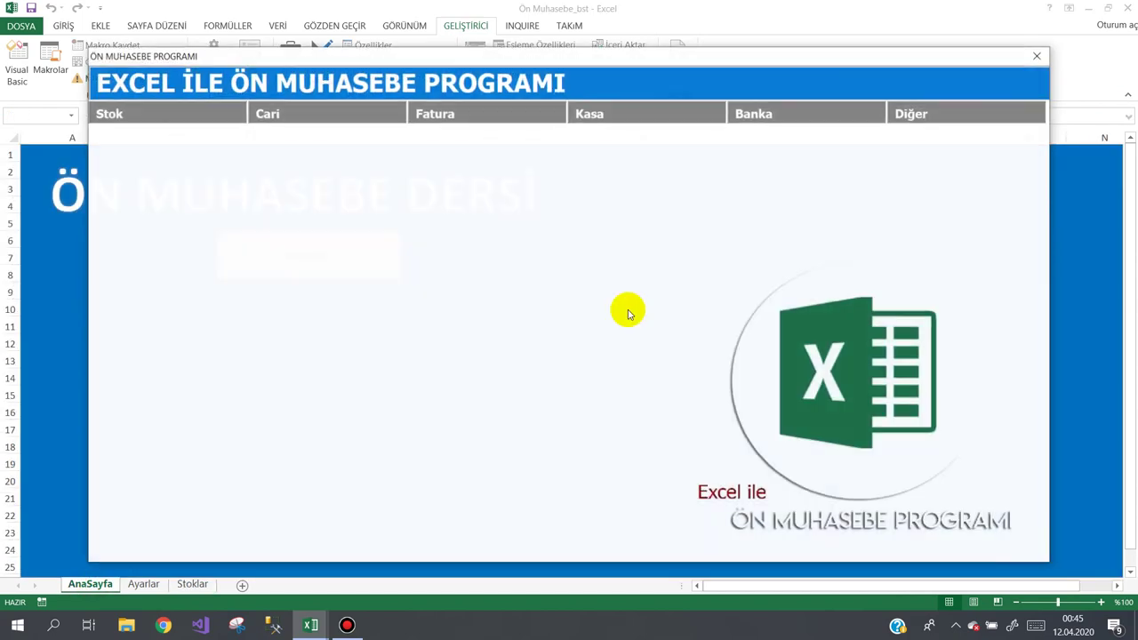
pyautogui.moveTo(178, 133)
pyautogui.click(148, 151)
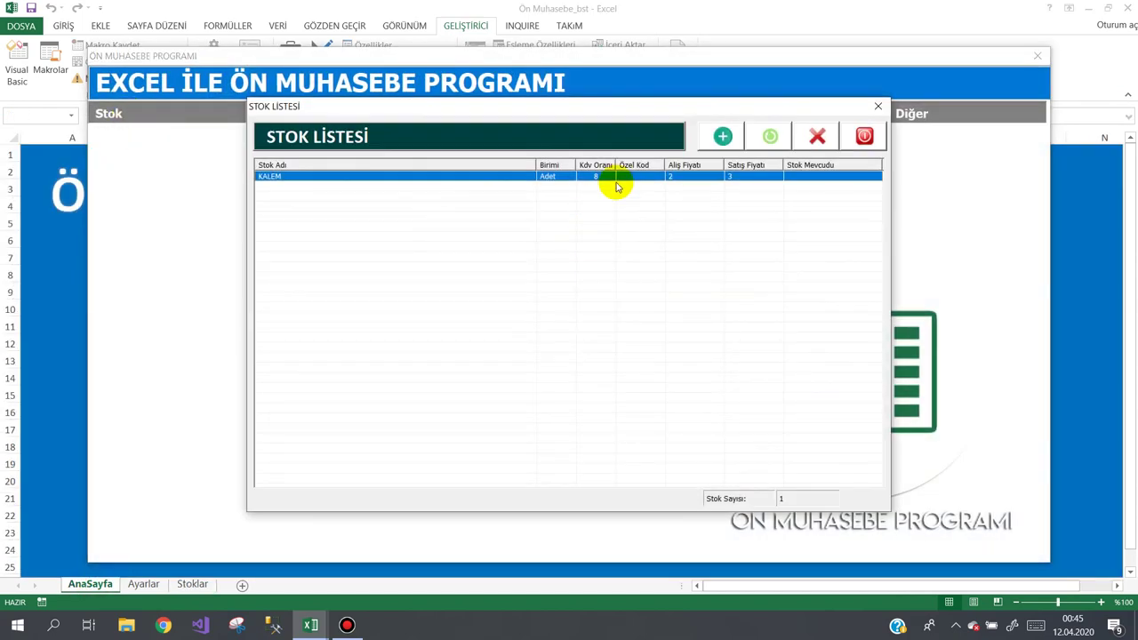
pyautogui.click(723, 136)
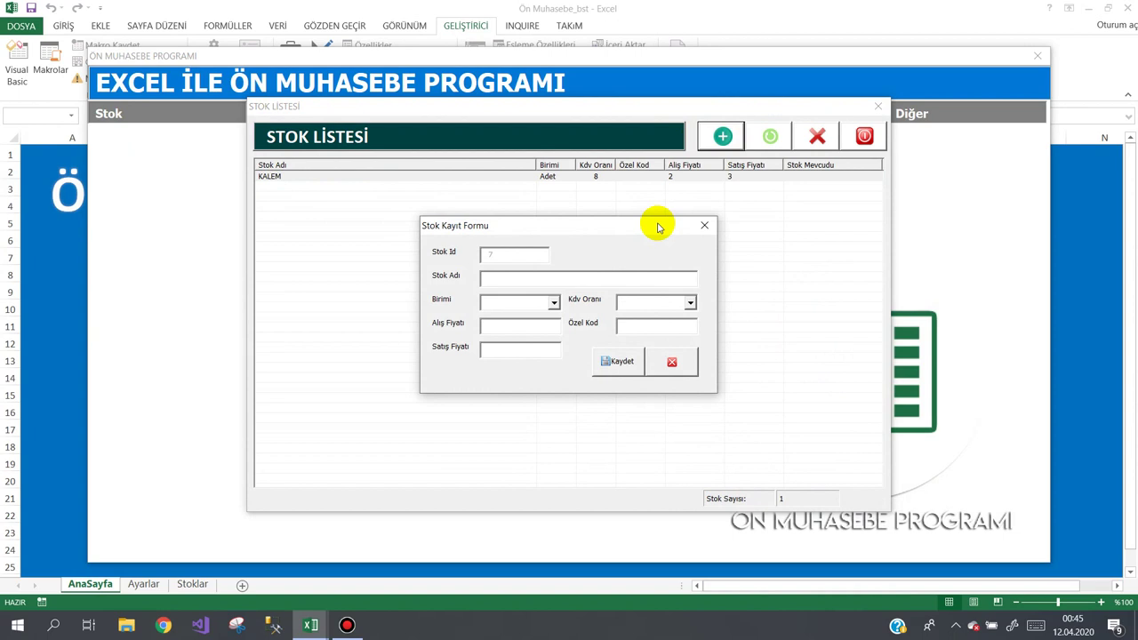
pyautogui.write('silgi')
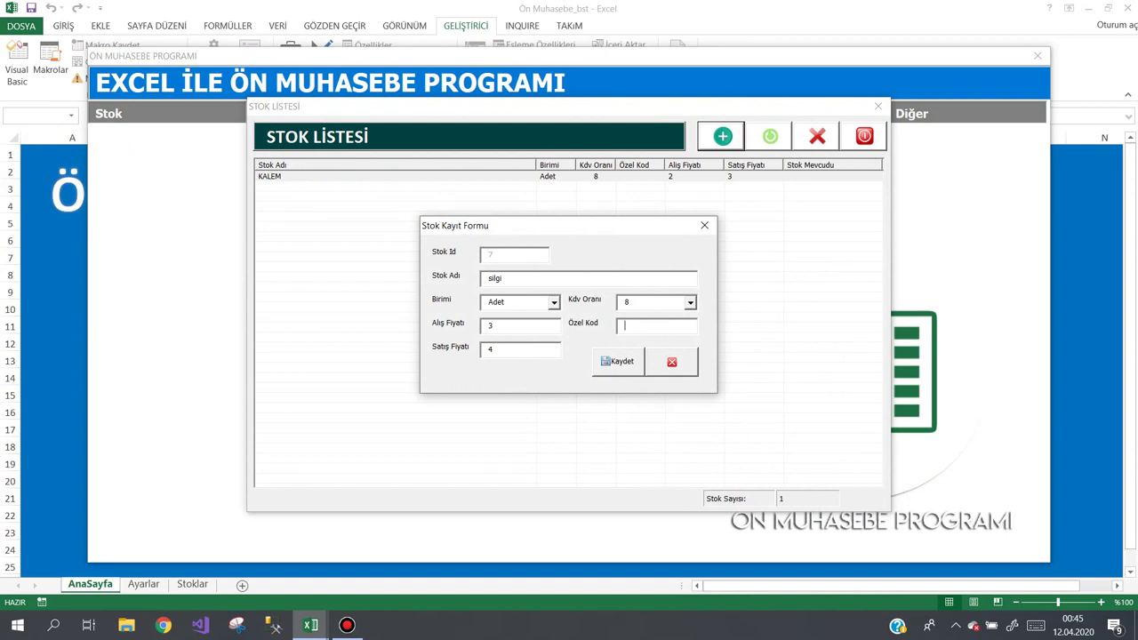
pyautogui.press('Tab')
pyautogui.press('Return')
pyautogui.press('Return')
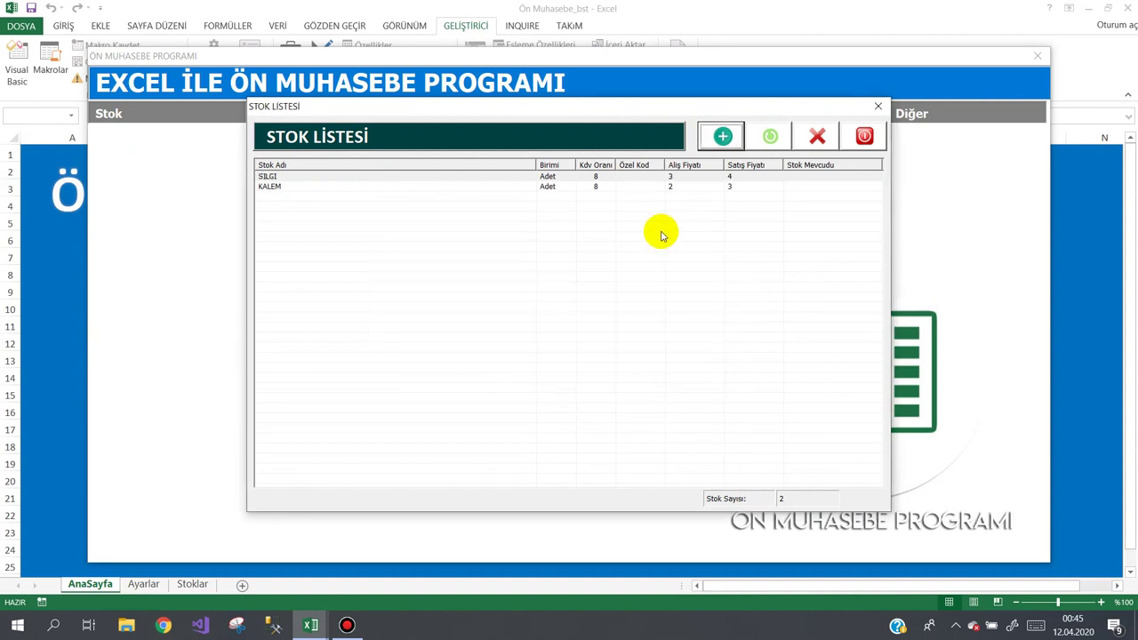
# Step: Test delete on SILGI (shows 7) and KALEM (shows 6), then close the program and view Stoklar
pyautogui.click(402, 179)
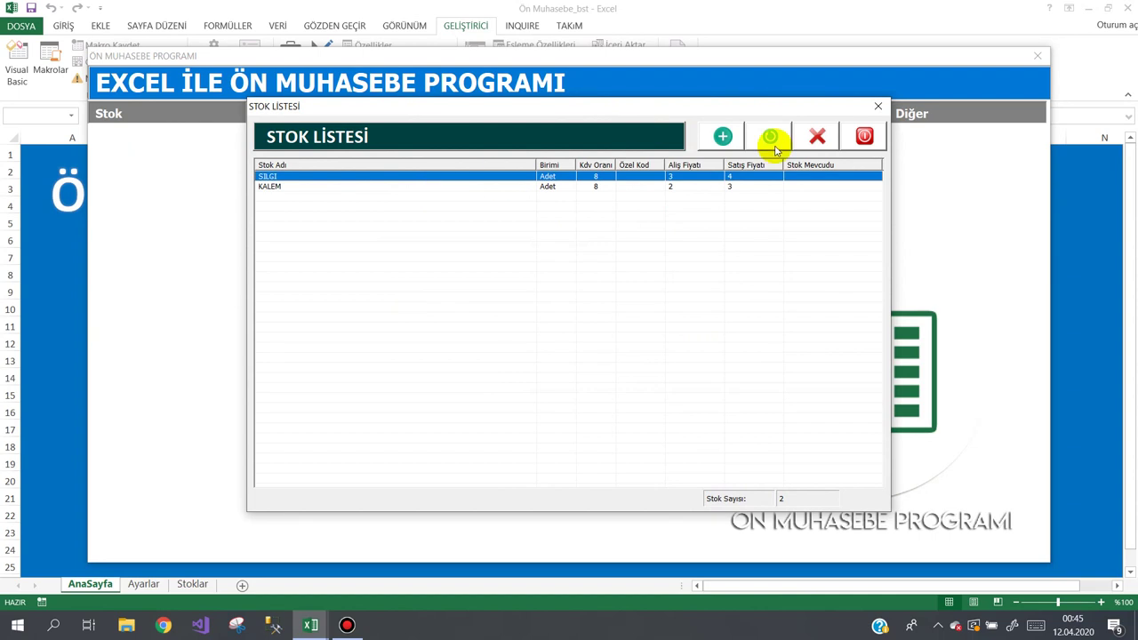
pyautogui.click(815, 136)
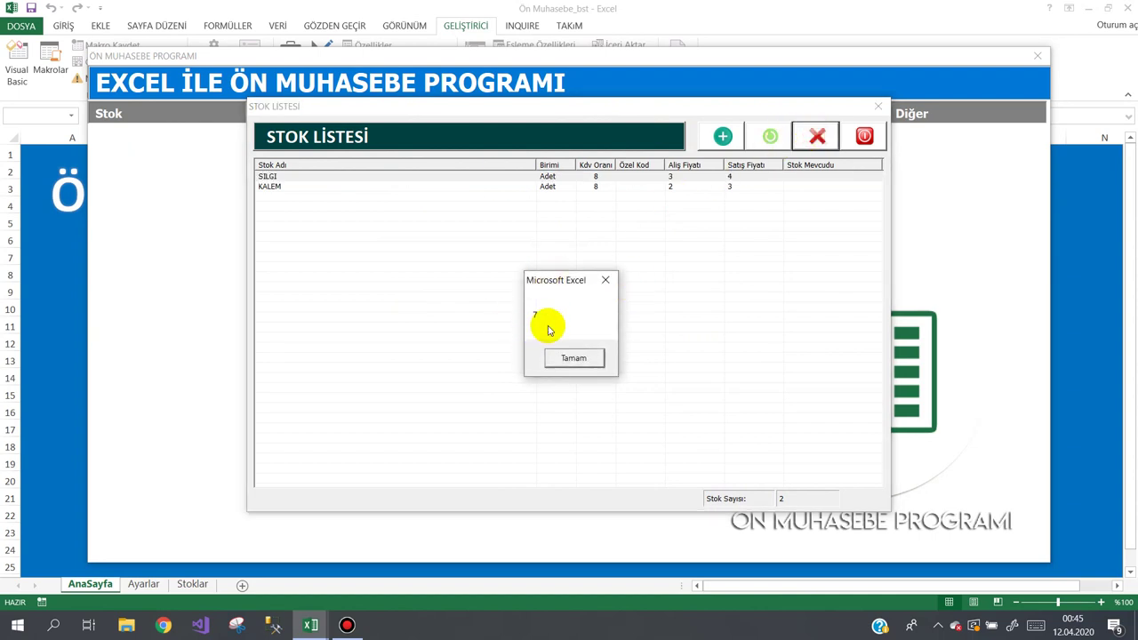
pyautogui.click(569, 359)
pyautogui.click(302, 187)
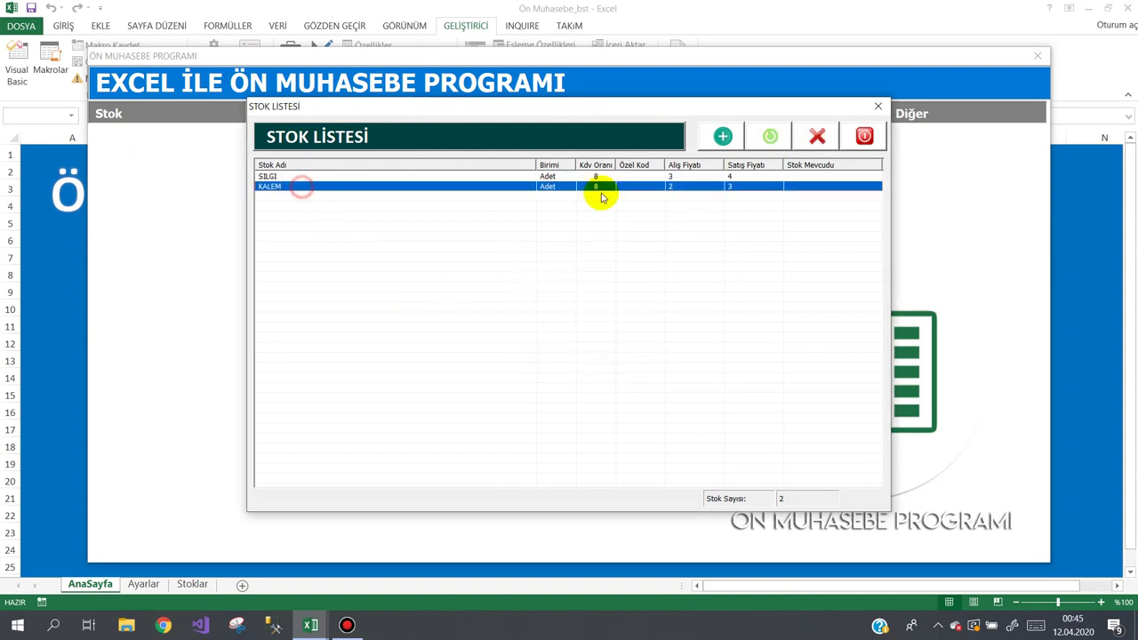
pyautogui.click(817, 137)
pyautogui.click(563, 360)
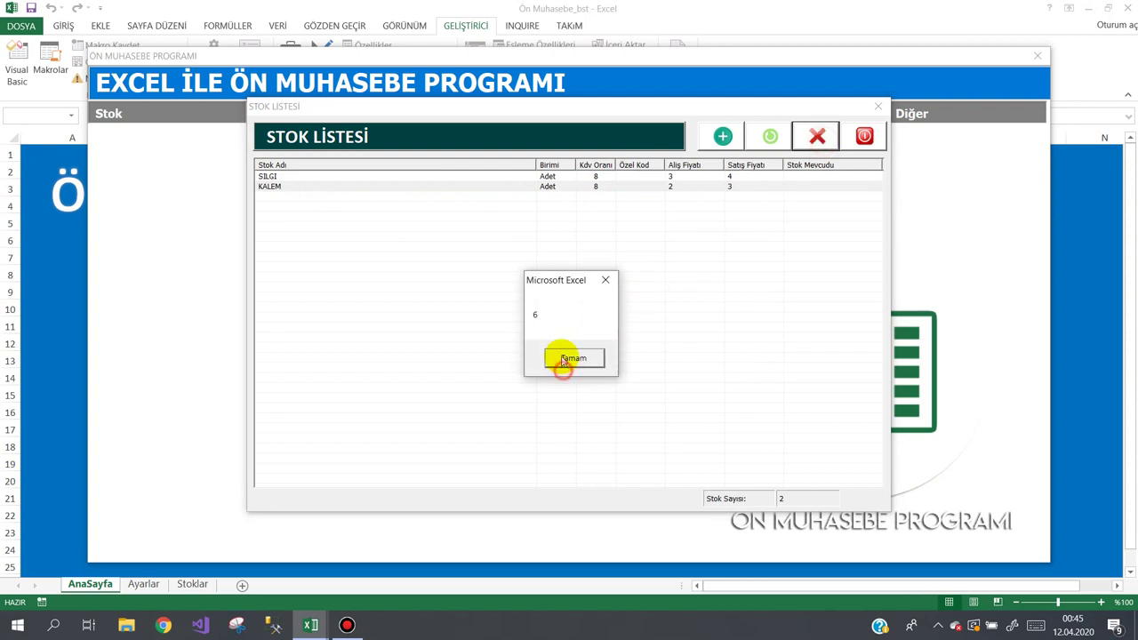
pyautogui.click(863, 138)
pyautogui.click(990, 110)
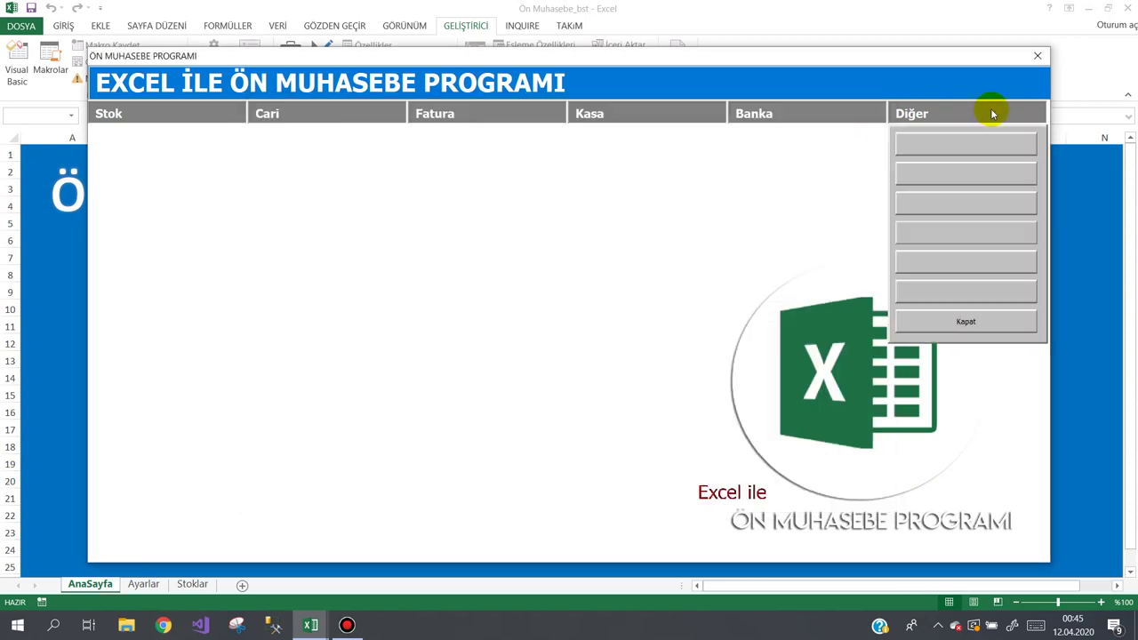
pyautogui.click(968, 320)
pyautogui.click(192, 584)
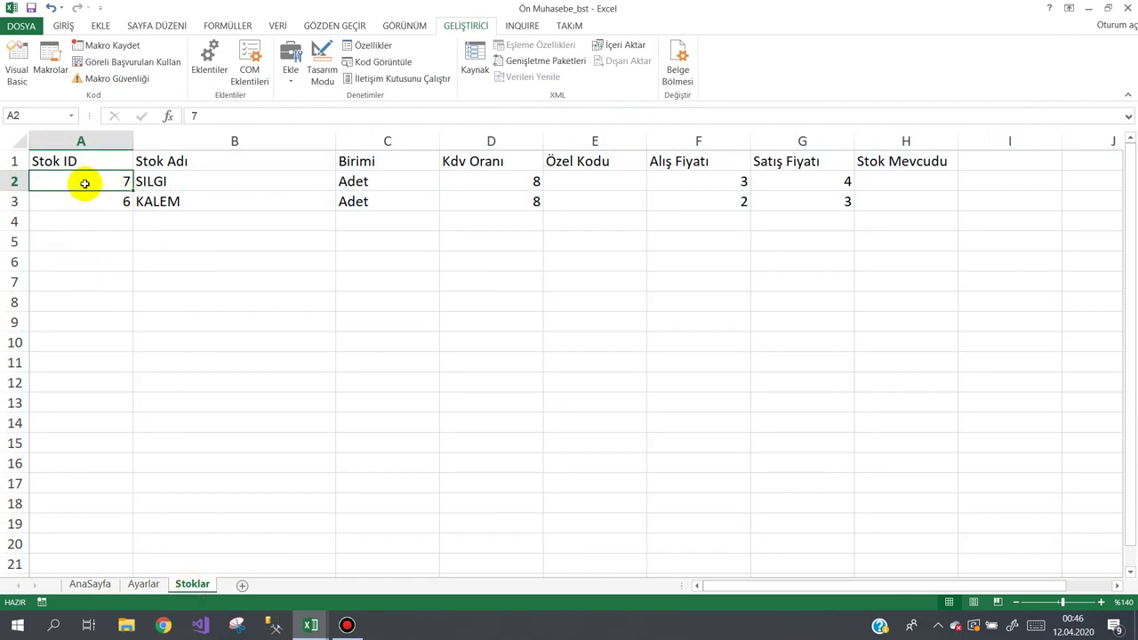
# Step: Select the SILGI row 2 and open its context menu without deleting, then return to the VBA editor
pyautogui.click(7, 181)
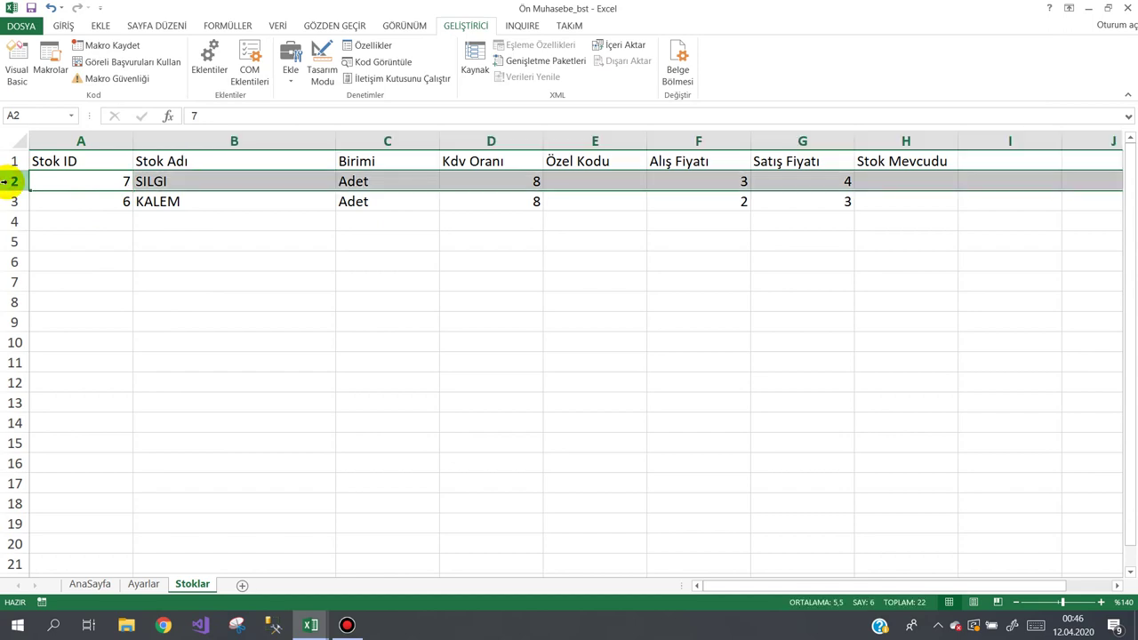
pyautogui.rightClick(7, 182)
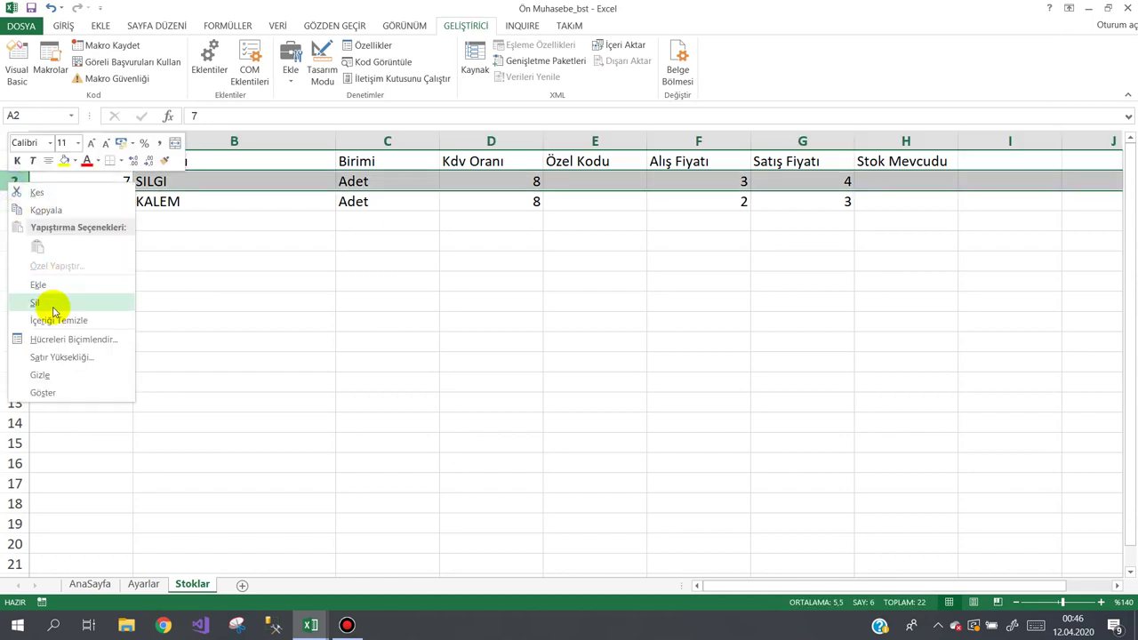
pyautogui.press('Escape')
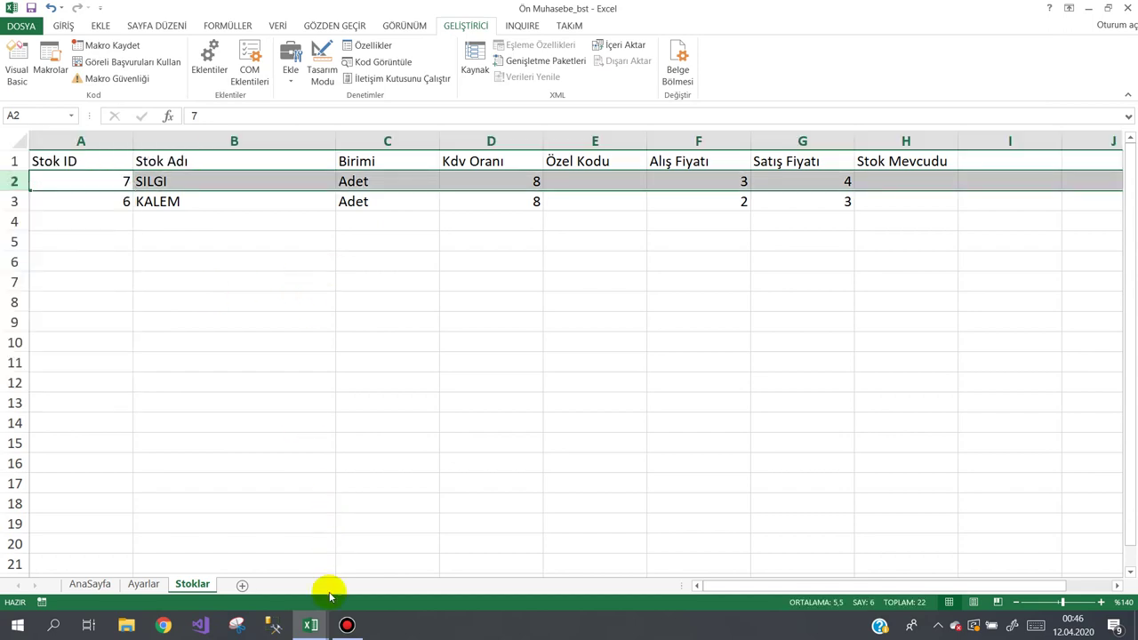
pyautogui.click(310, 624)
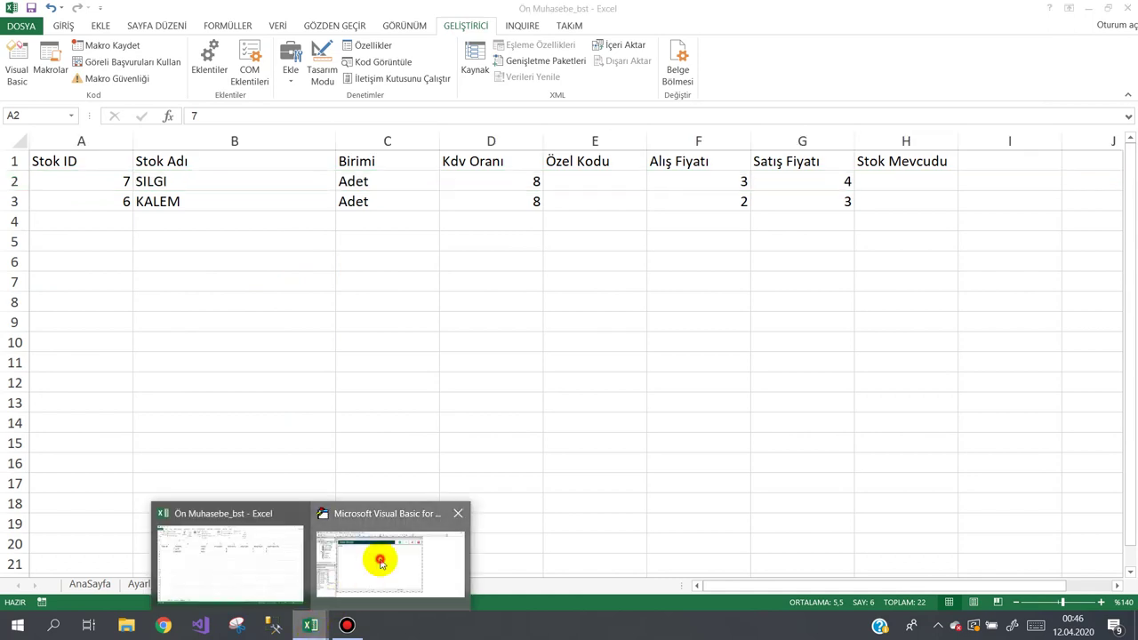
pyautogui.click(380, 562)
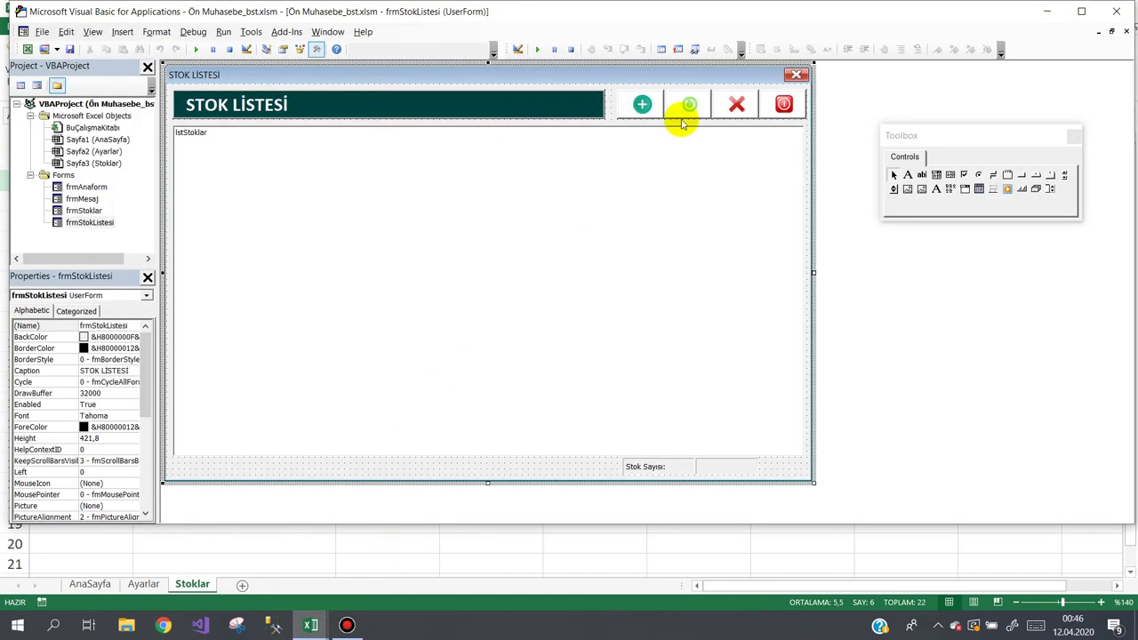
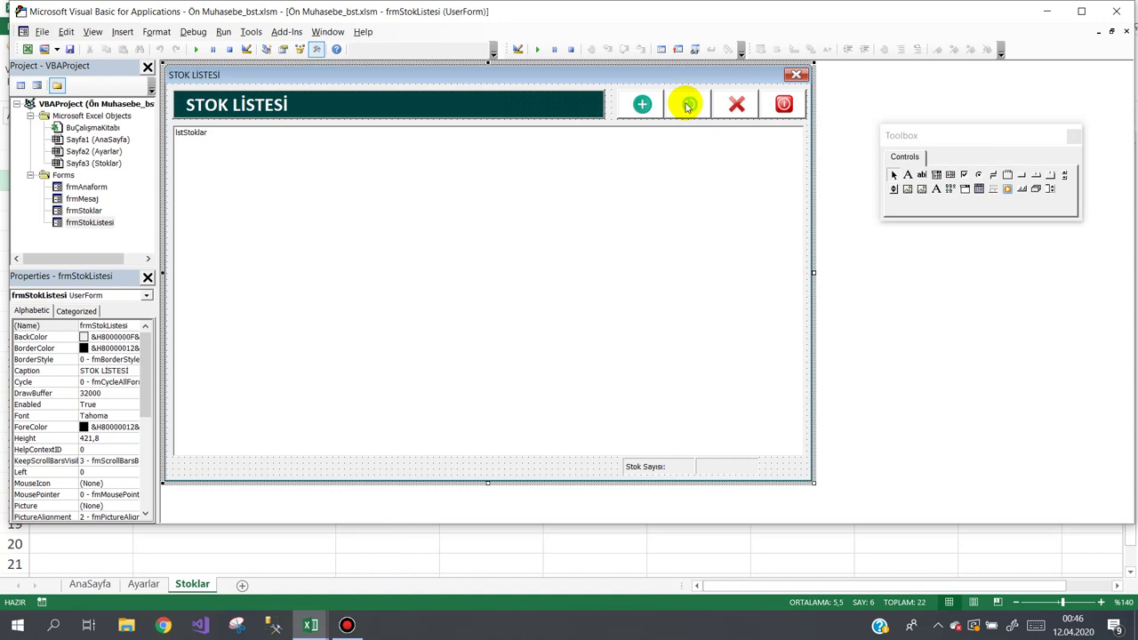
# Step: In btnSil_Click, replace the MsgBox line with a For x = 2 To 100000 … Next loop
pyautogui.doubleClick(737, 103)
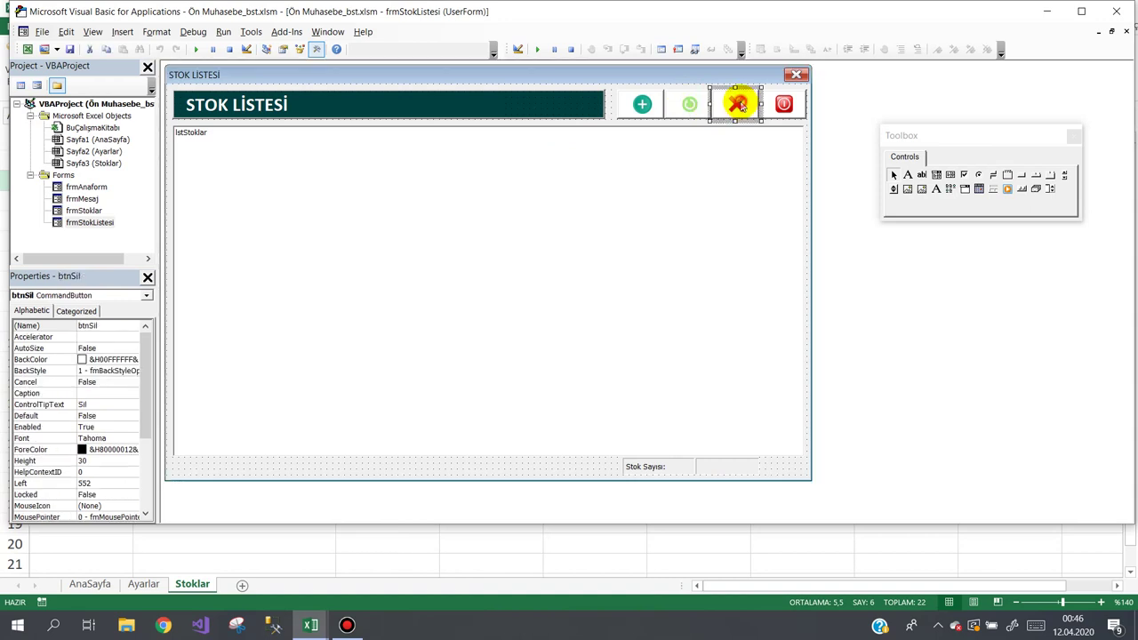
pyautogui.moveTo(465, 187); pyautogui.dragTo(182, 186)
pyautogui.write('for x=2 to 10')
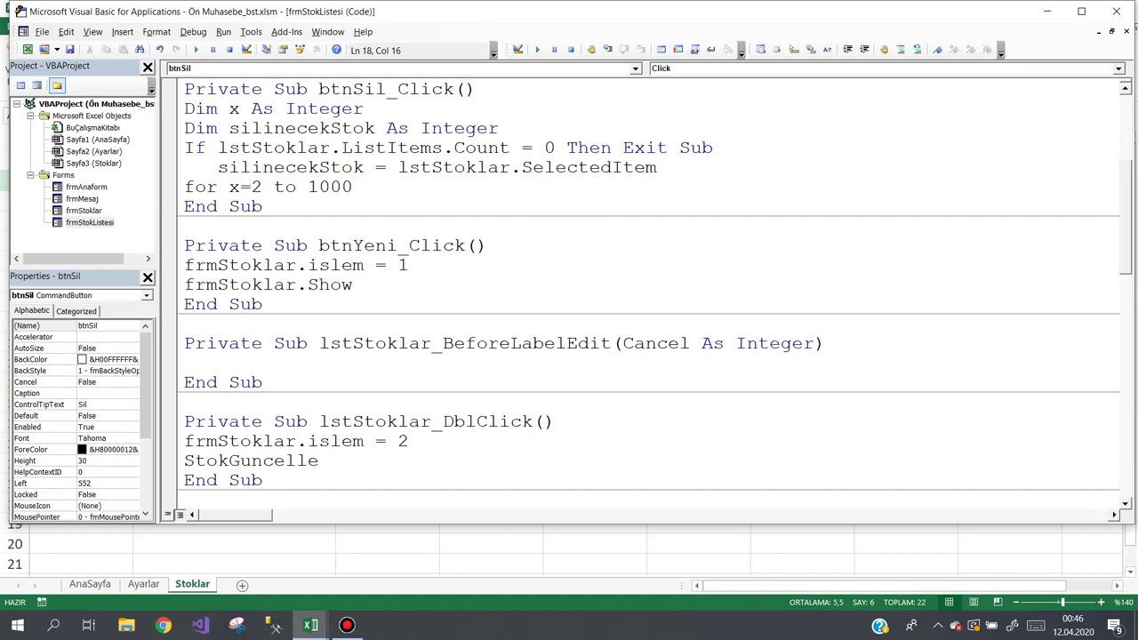
pyautogui.write('00')
pyautogui.press('Return')
pyautogui.press('Return')
pyautogui.write('nex')
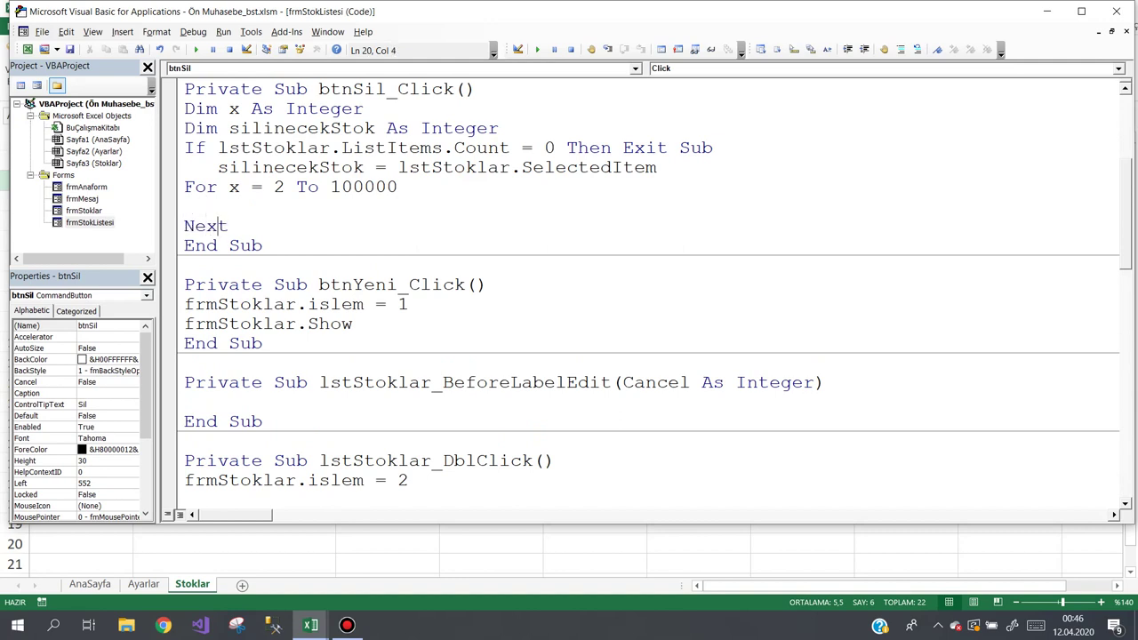
pyautogui.press('Return')
pyautogui.press('Up')
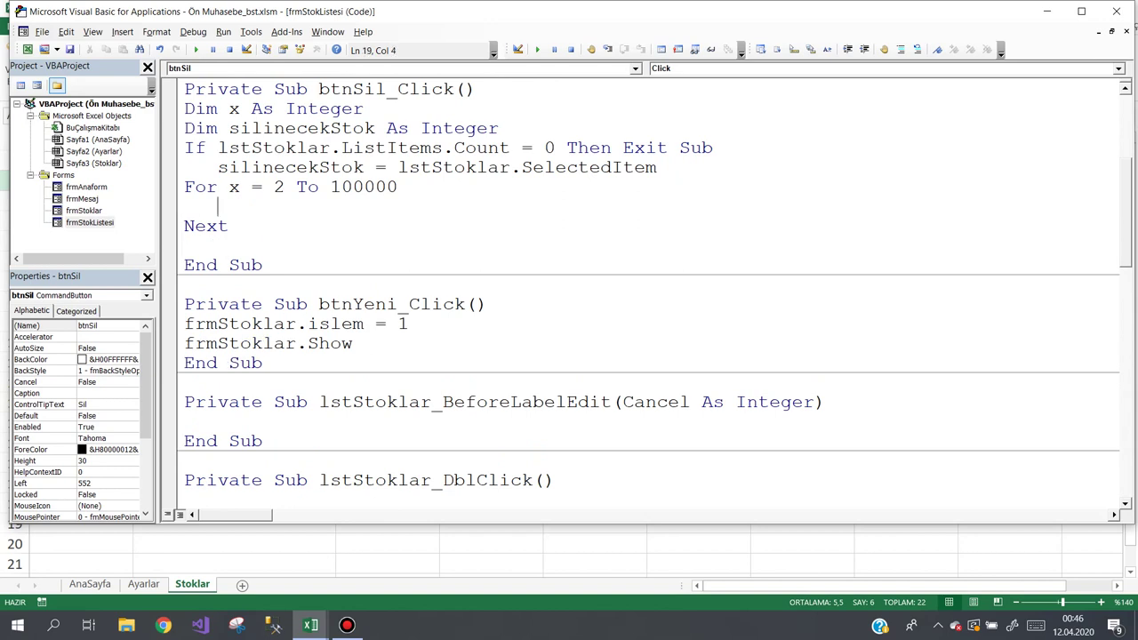
# Step: Inside the loop, add If Sheets("Stoklar").Range("A" & x).Value = "" Then Exit For
pyautogui.write('if she')
pyautogui.hotkey('ctrl', 'space')
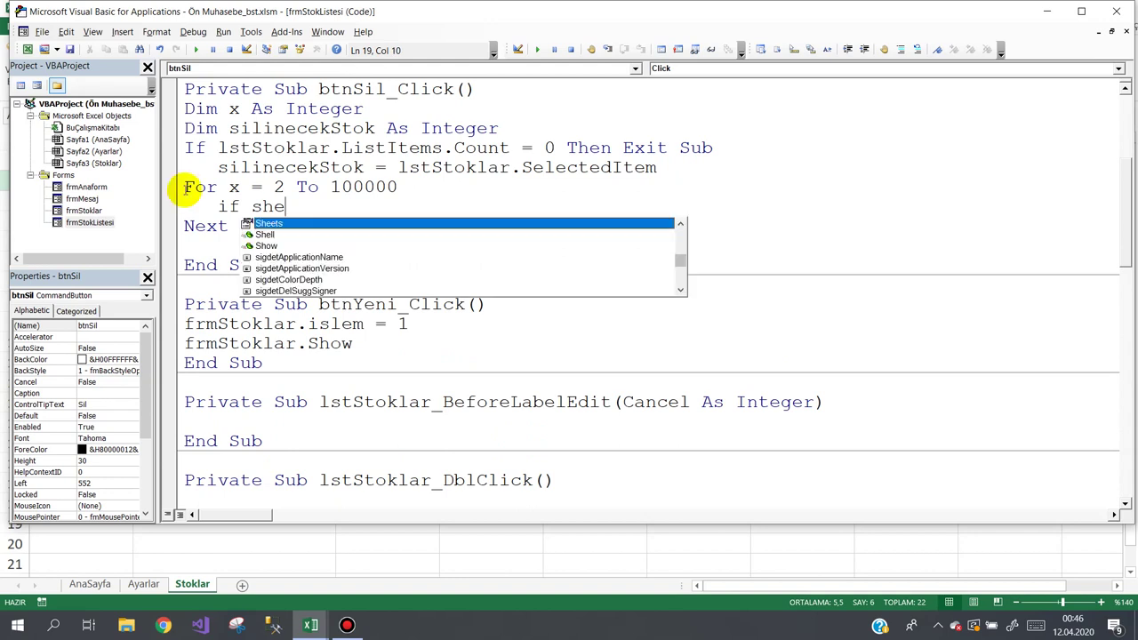
pyautogui.write('("Stoklar')
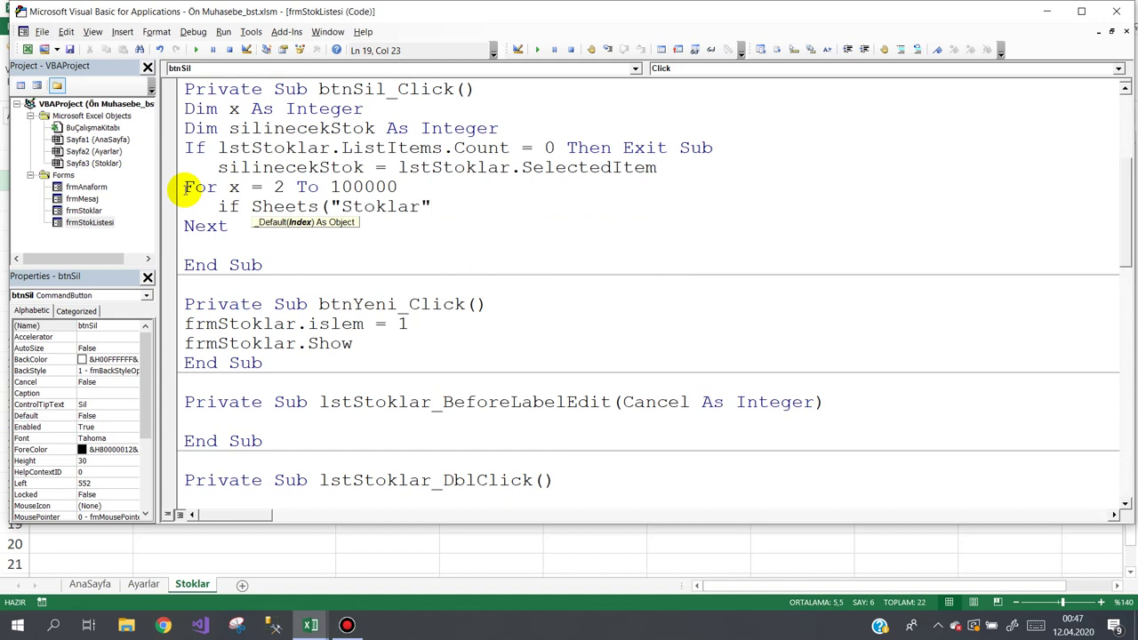
pyautogui.write(')')
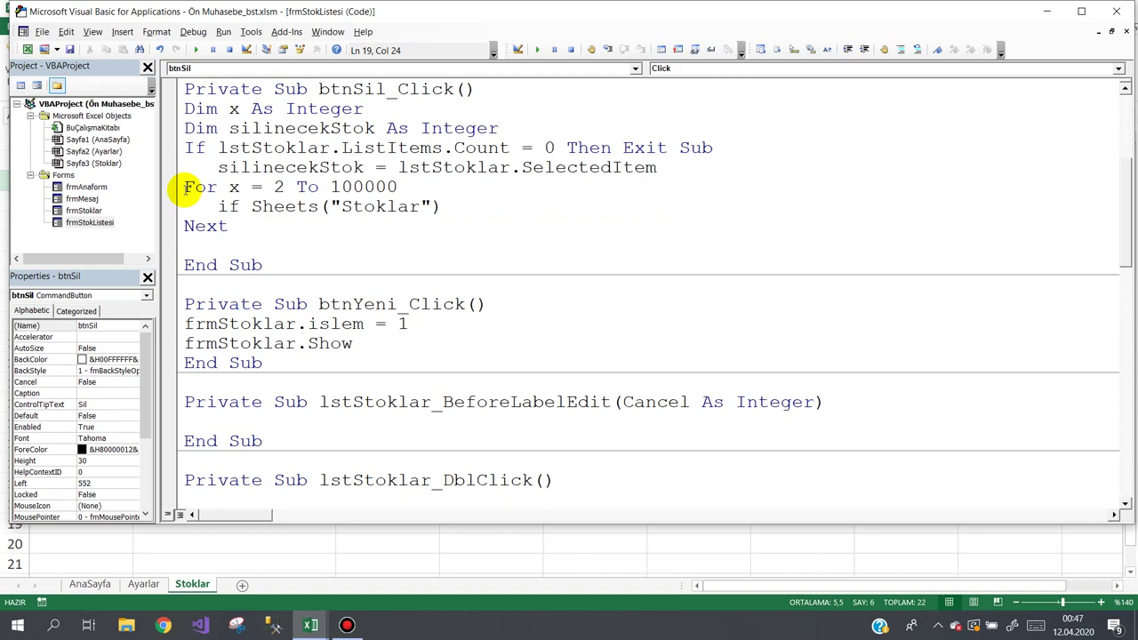
pyautogui.write('.r')
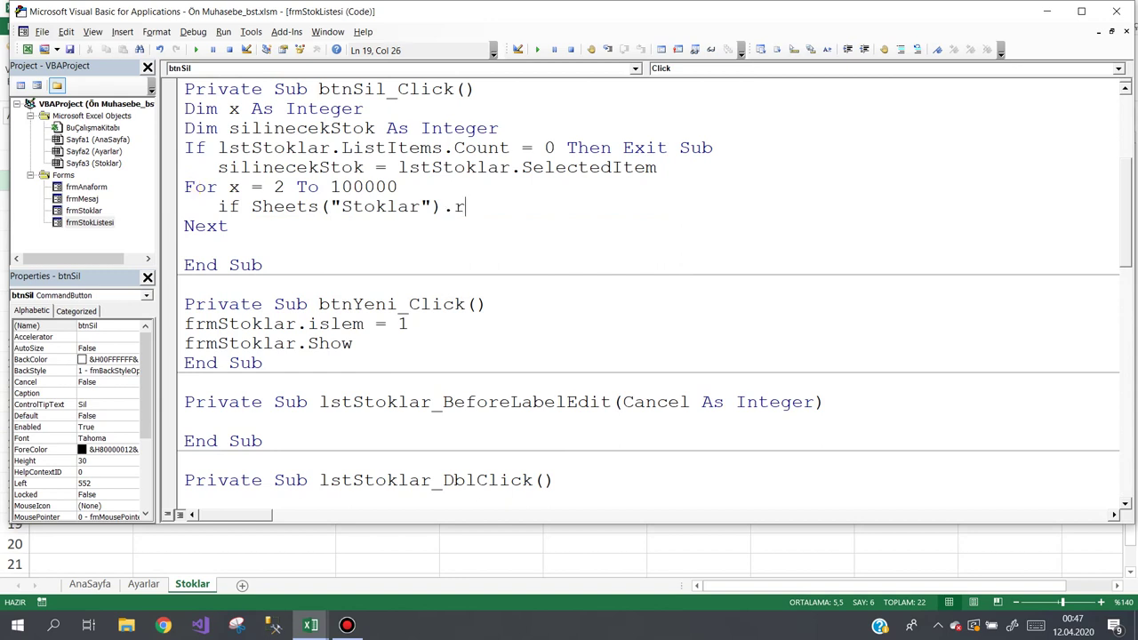
pyautogui.write('ange("A"&x).value=')
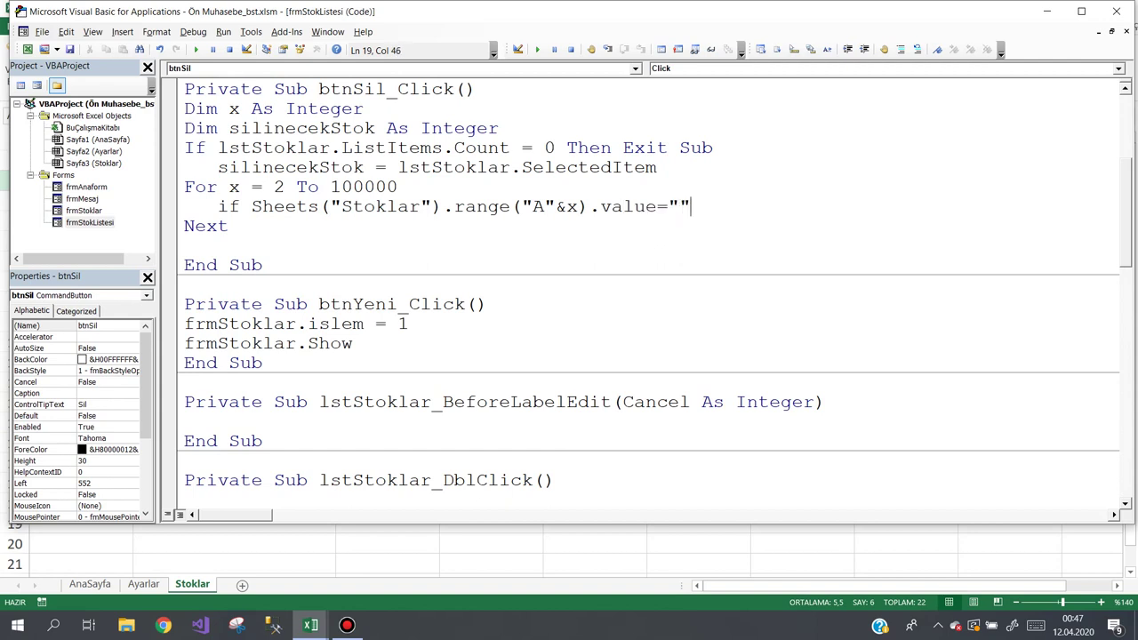
pyautogui.write('hen exit for')
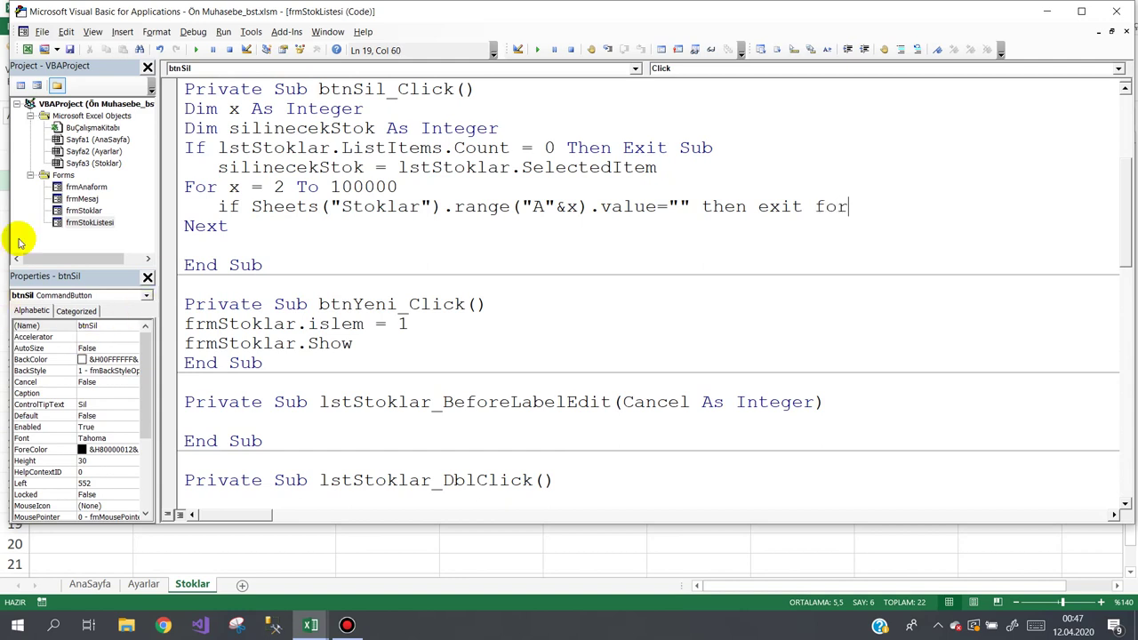
pyautogui.moveTo(364, 187); pyautogui.dragTo(330, 187)
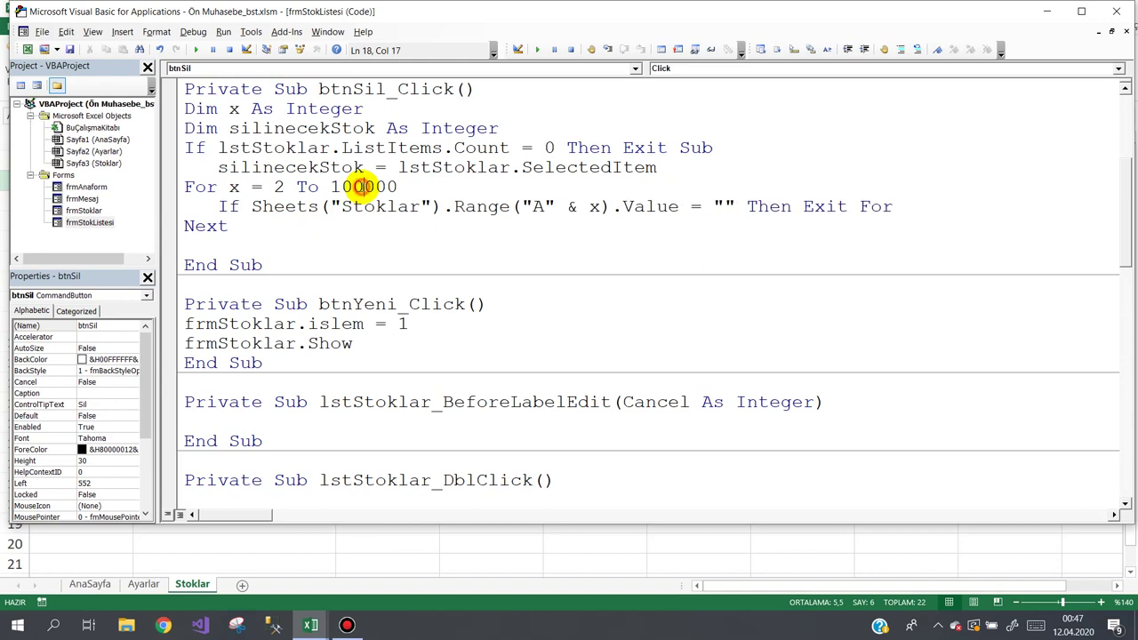
pyautogui.click(167, 546)
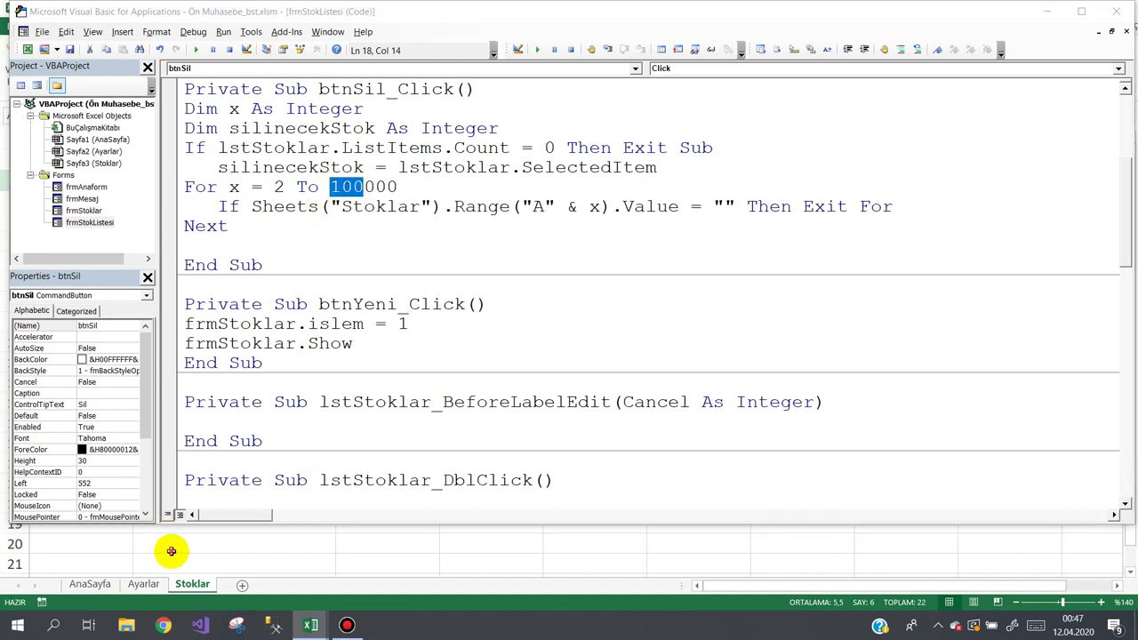
# Step: Check the Stok IDs in Stoklar cells A2:A3 and empty A4, then select the If condition in the code
pyautogui.click(113, 182)
pyautogui.click(112, 201)
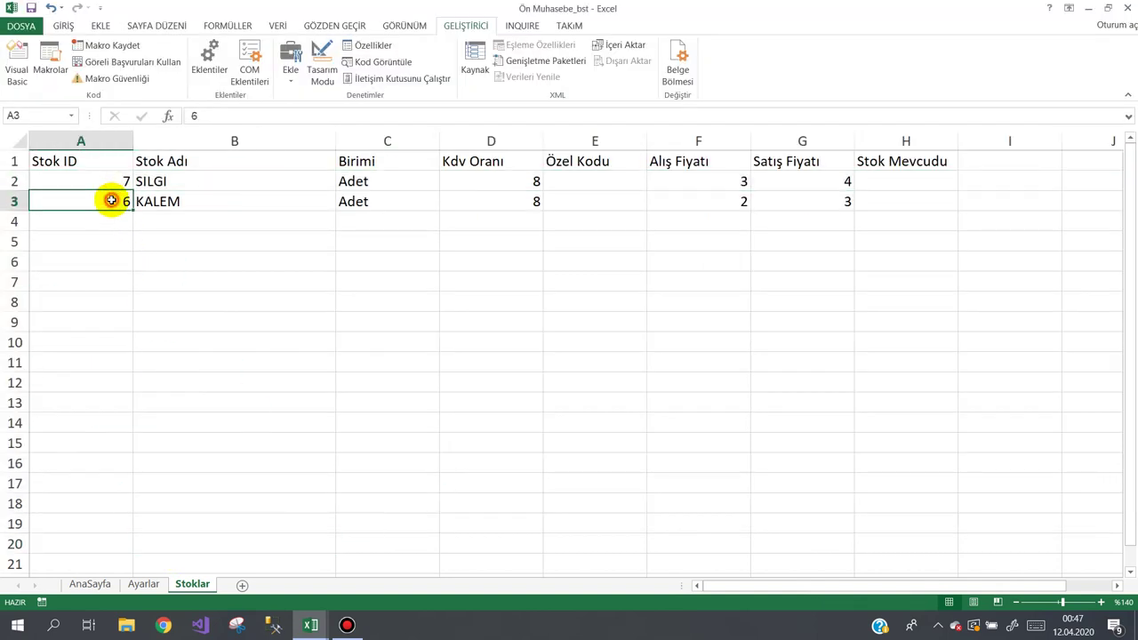
pyautogui.click(108, 222)
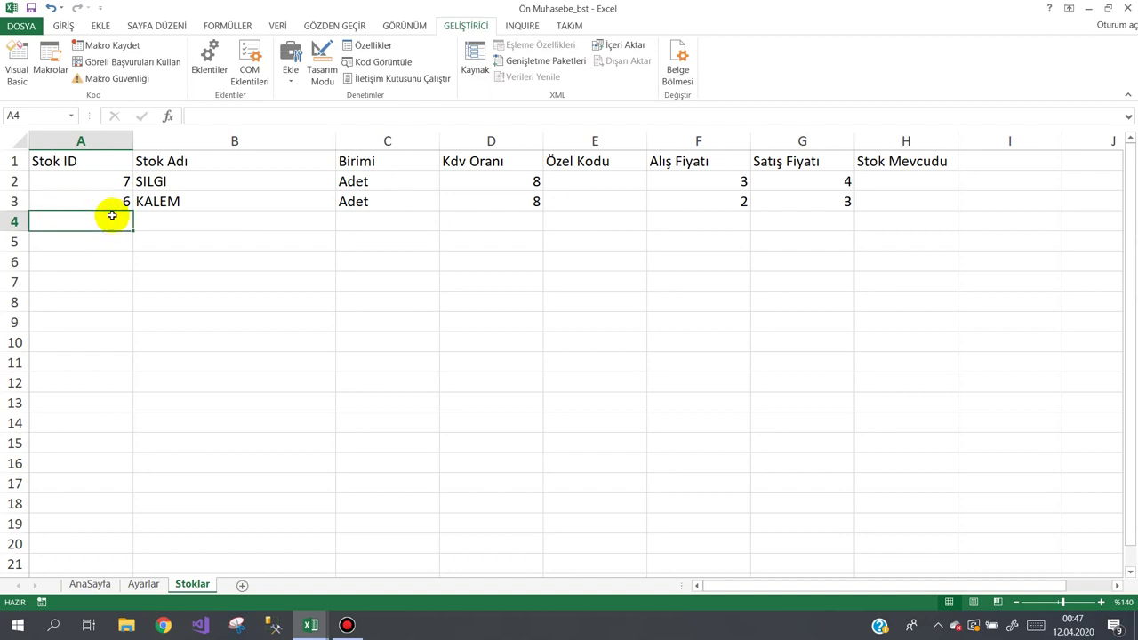
pyautogui.moveTo(115, 182); pyautogui.dragTo(114, 222)
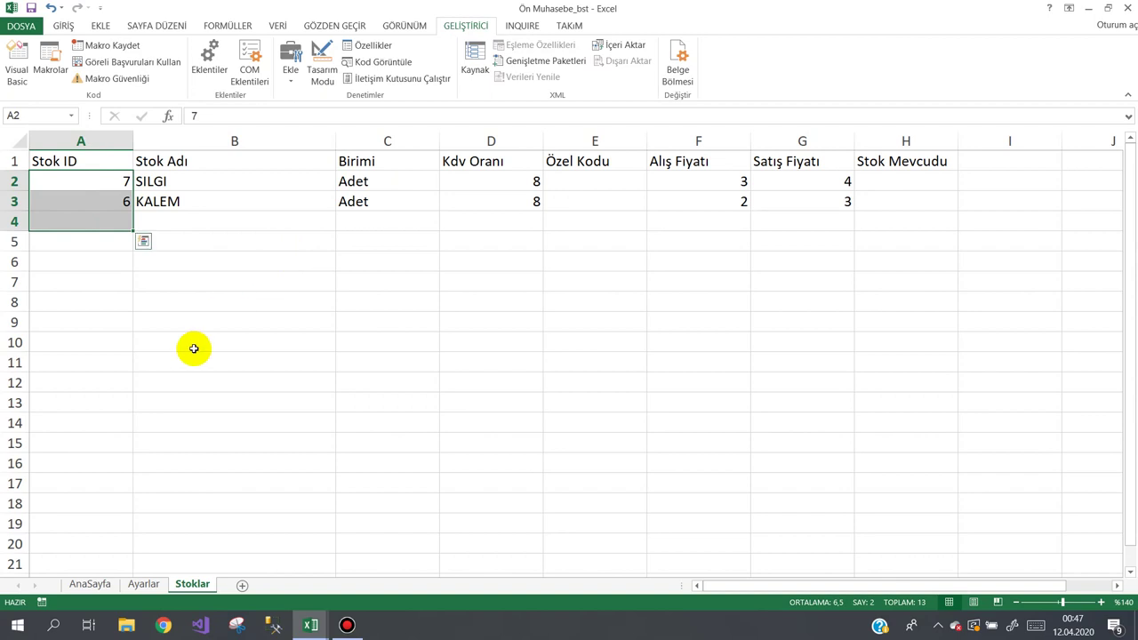
pyautogui.moveTo(310, 625)
pyautogui.click(392, 526)
pyautogui.moveTo(219, 208); pyautogui.dragTo(676, 213)
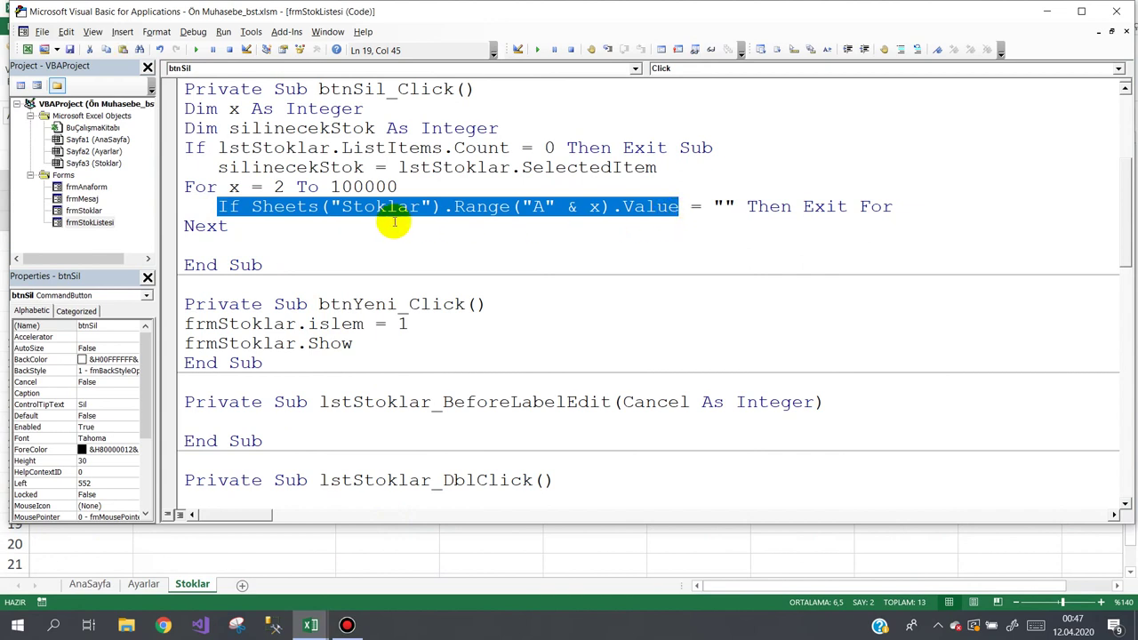
# Step: Add a second If testing the column A value = silinecekStok, closed with End If
pyautogui.click(916, 206)
pyautogui.press('Return')
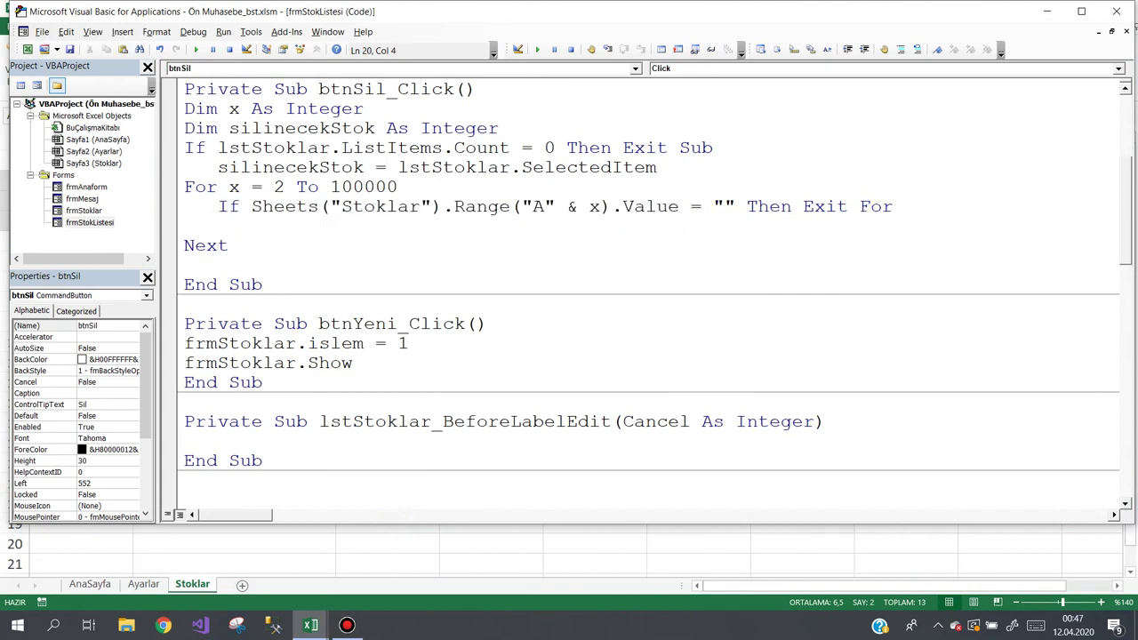
pyautogui.write('If Sheets("Stoklar").Range("A" & x).Value')
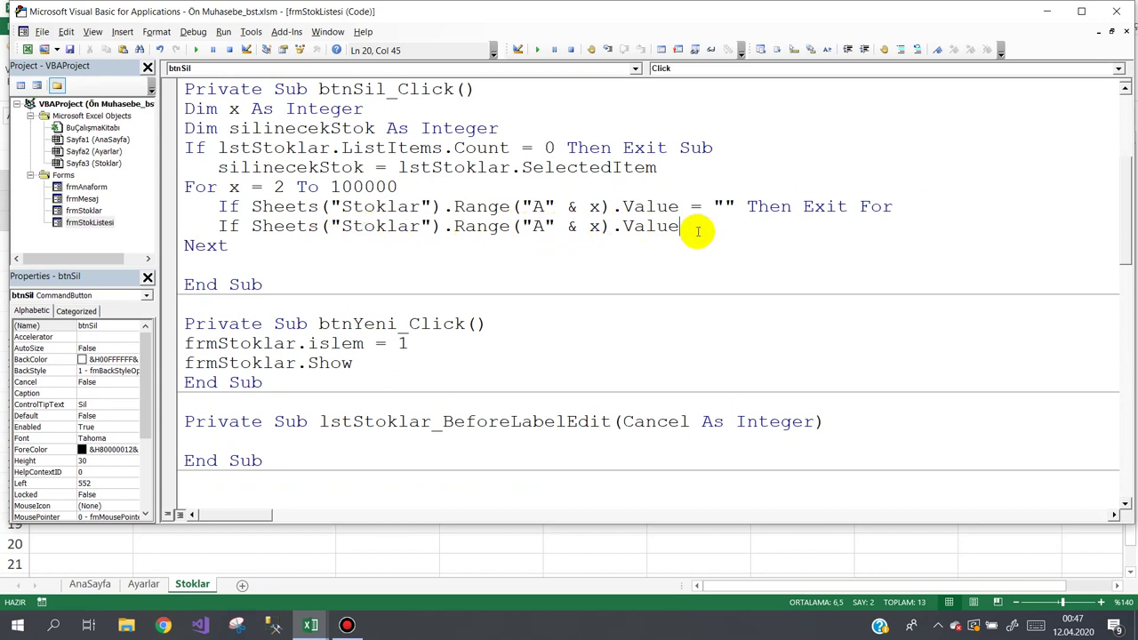
pyautogui.write('ilinecekStok')
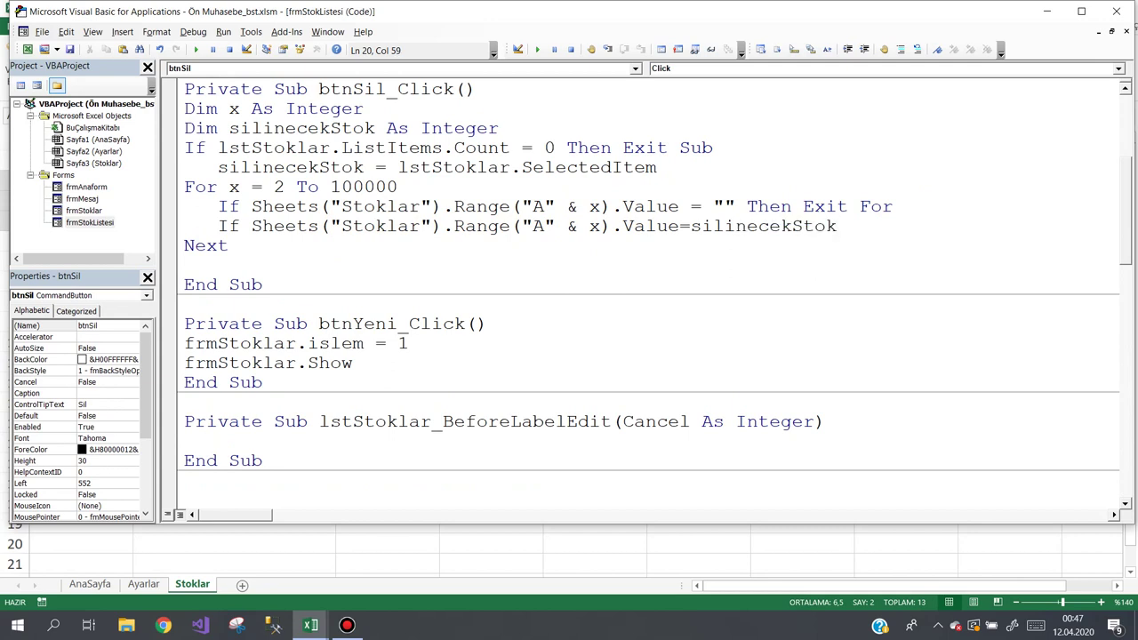
pyautogui.press('Return')
pyautogui.press('Return')
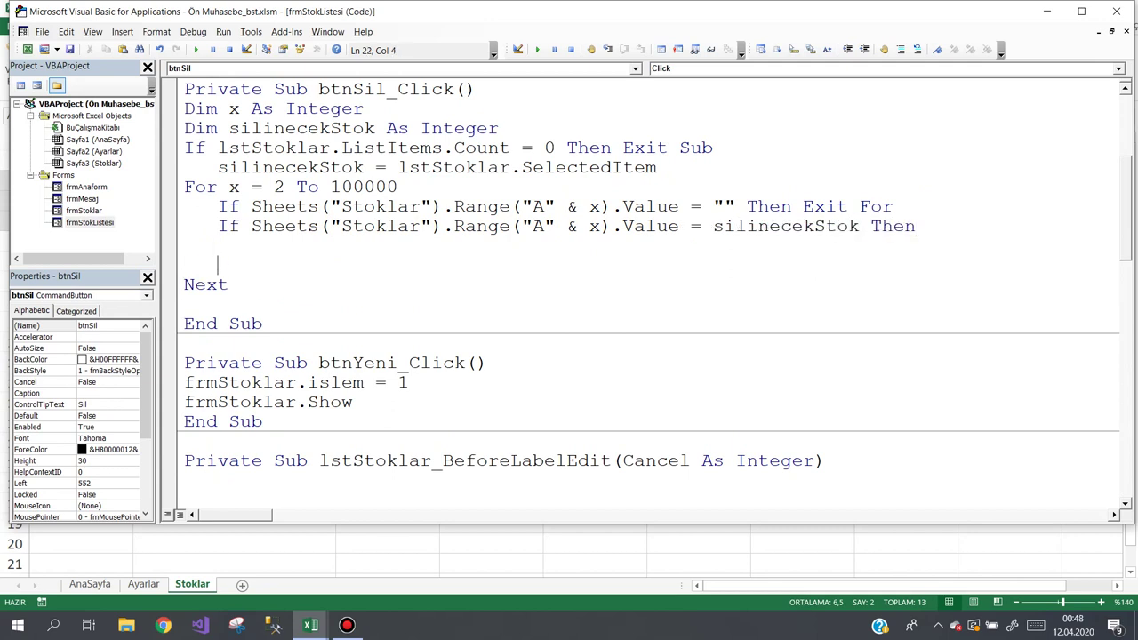
pyautogui.write('end if')
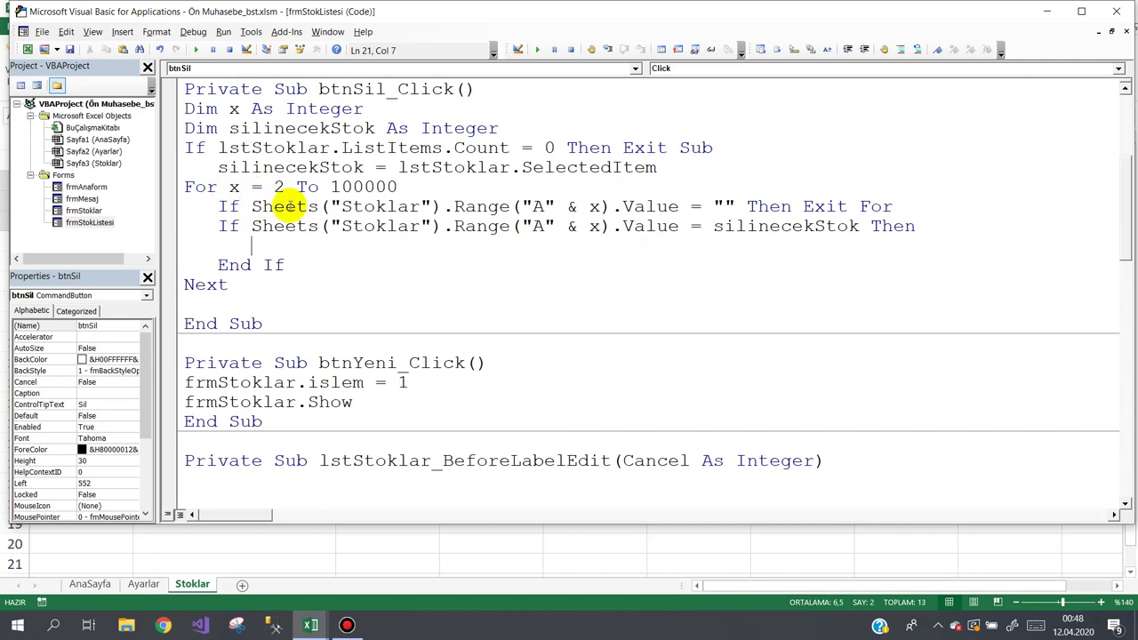
pyautogui.click(735, 206)
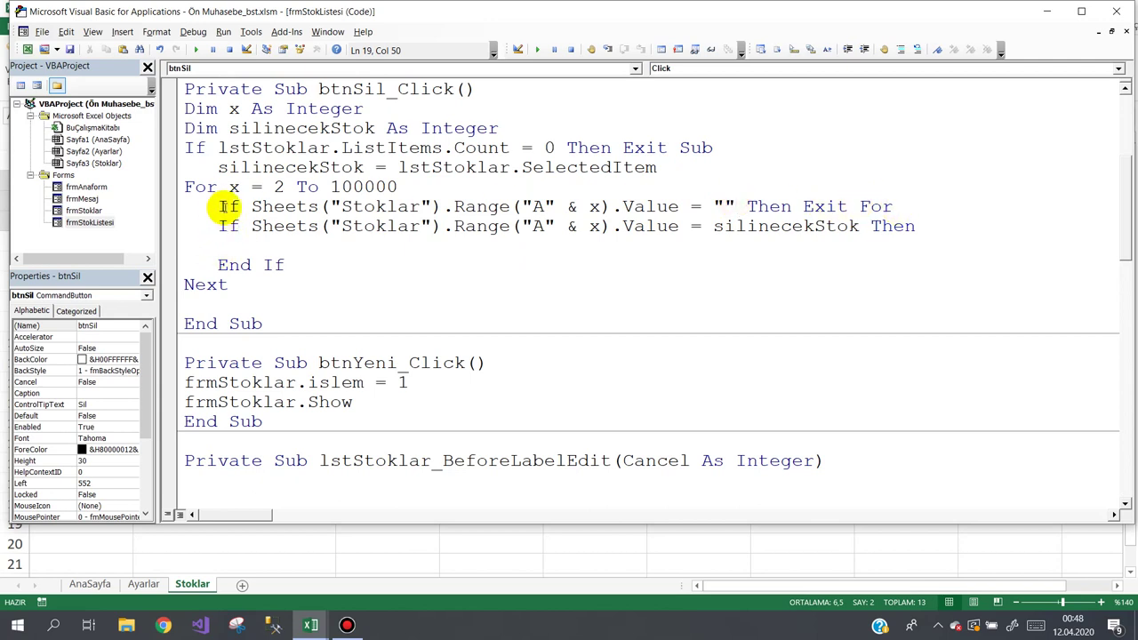
# Step: Inside that If block, write Sheets("Stoklar").Range("A" & x).Rows(x).Delete
pyautogui.moveTo(218, 226); pyautogui.dragTo(267, 226)
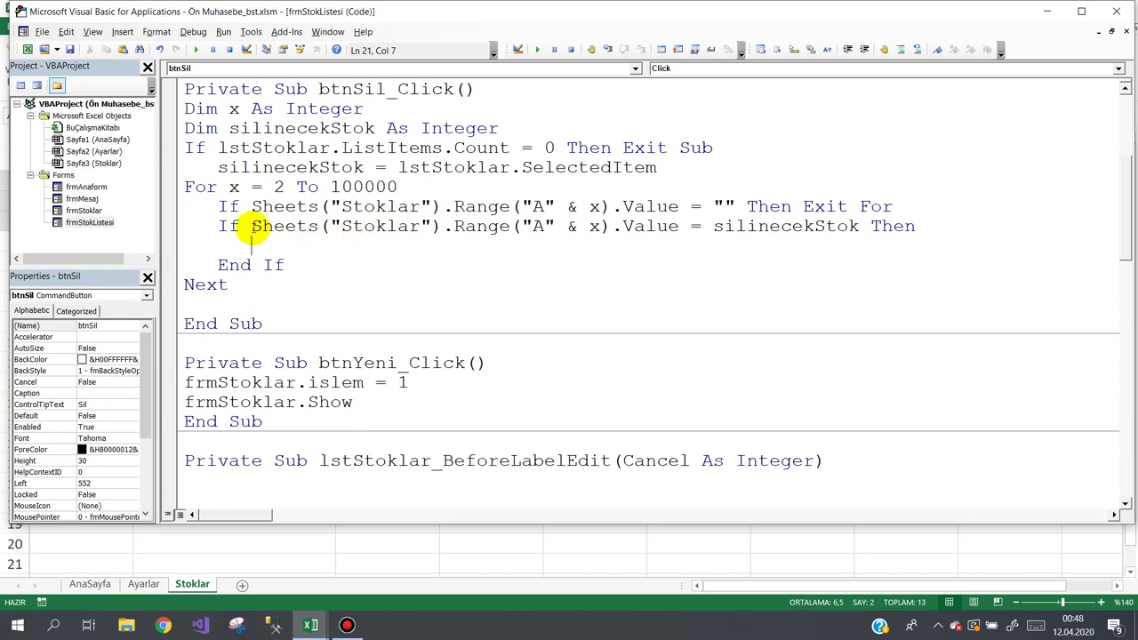
pyautogui.moveTo(251, 226); pyautogui.dragTo(608, 229)
pyautogui.hotkey('ctrl', 'c')
pyautogui.click(272, 246)
pyautogui.hotkey('ctrl', 'v')
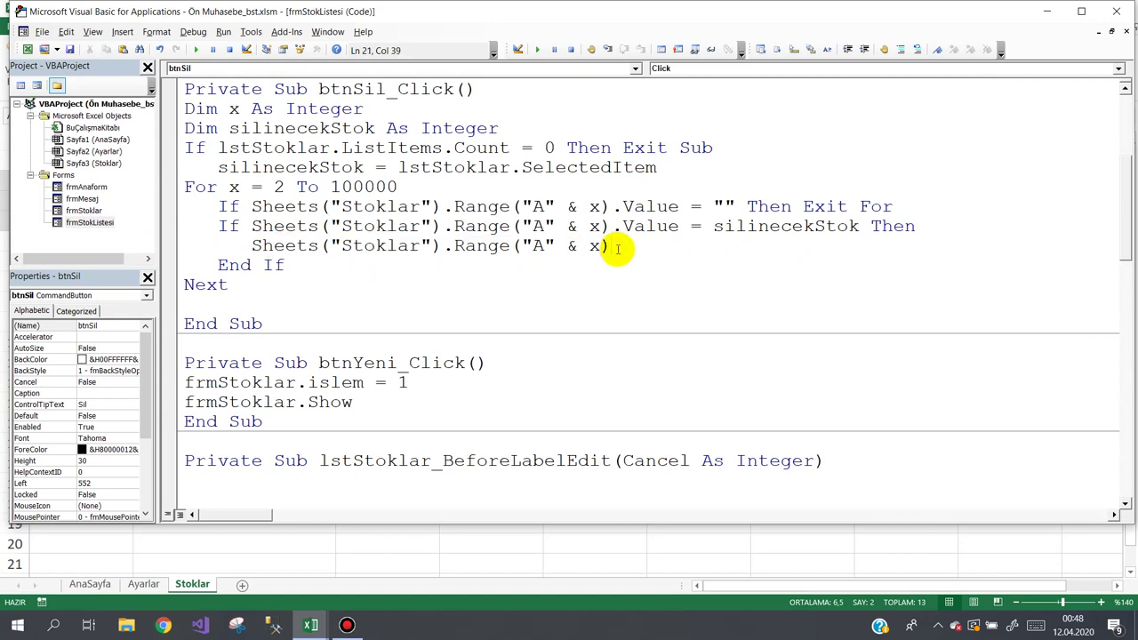
pyautogui.write('.')
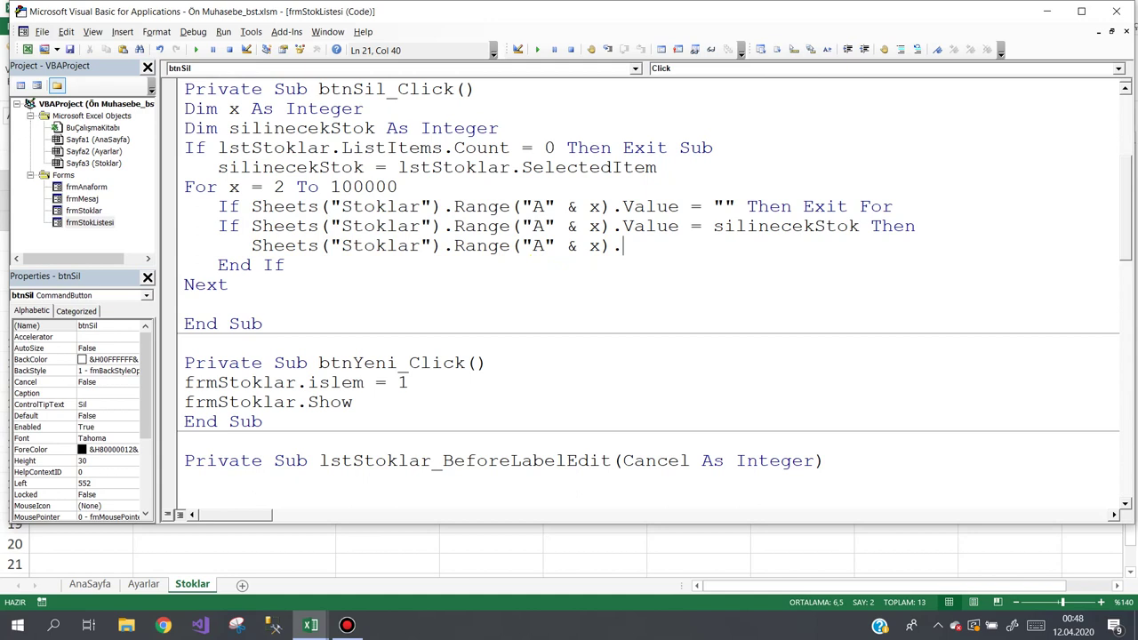
pyautogui.write('del')
pyautogui.write('ete')
pyautogui.press('BackSpace')
pyautogui.press('BackSpace')
pyautogui.press('BackSpace')
pyautogui.press('BackSpace')
pyautogui.press('BackSpace')
pyautogui.press('BackSpace')
pyautogui.write('rows')
pyautogui.write('(x')
pyautogui.write(').delete')
pyautogui.press('Return')
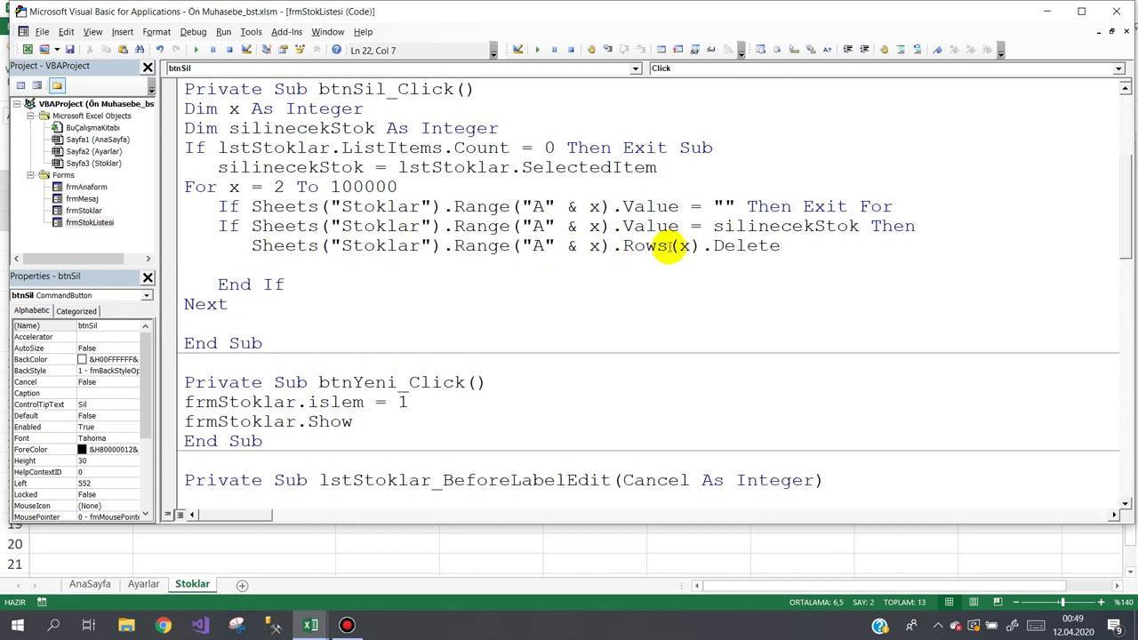
pyautogui.moveTo(622, 246); pyautogui.dragTo(667, 247)
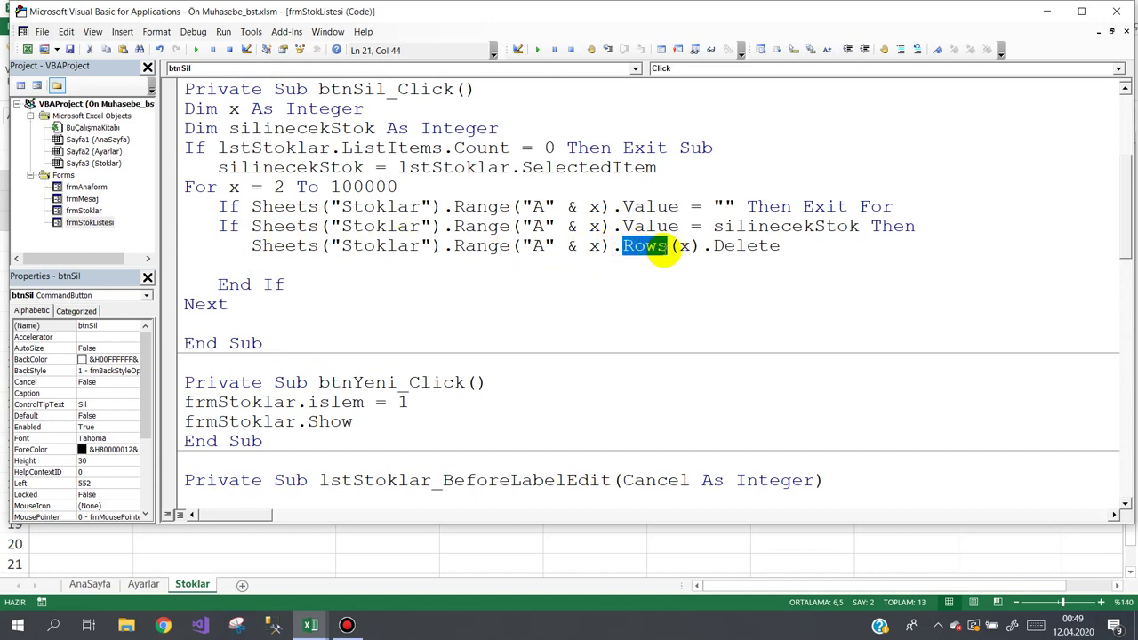
pyautogui.moveTo(691, 246); pyautogui.dragTo(679, 246)
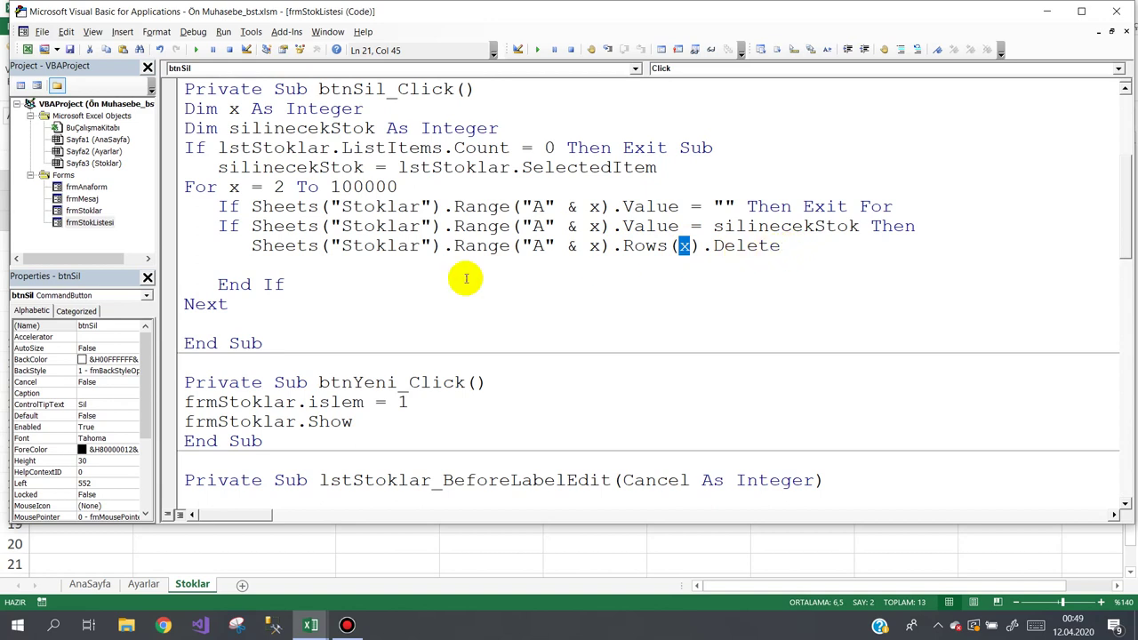
pyautogui.click(254, 265)
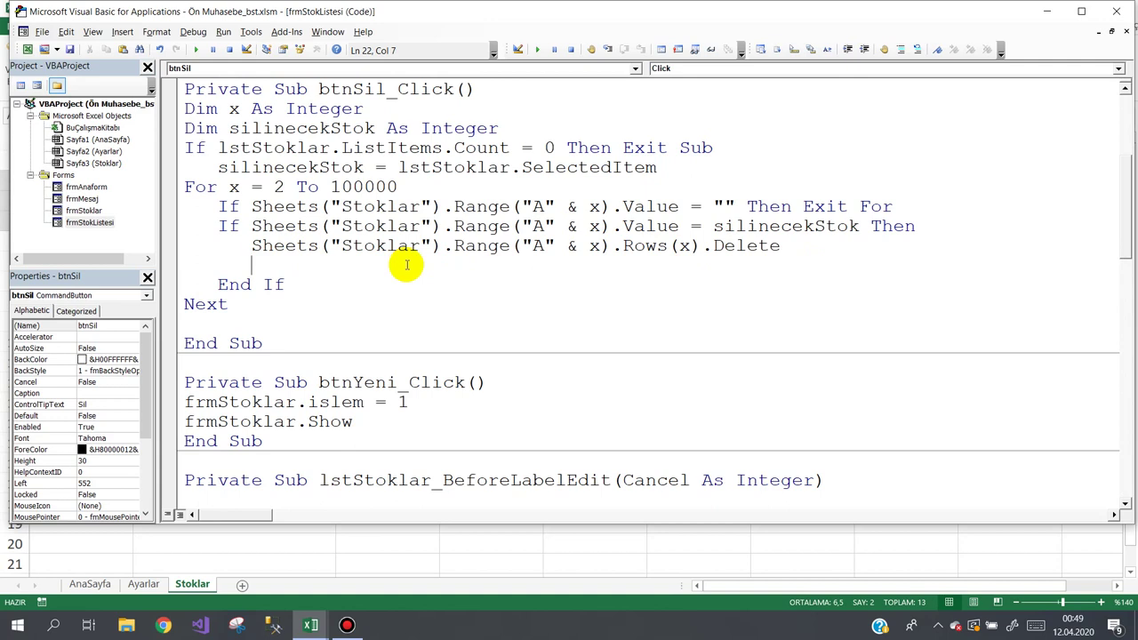
# Step: Inside the If block, set frmMesaj.lblMesaj.Caption = "Stok Silindi" and add Exit For
pyautogui.write('frmMesaj')
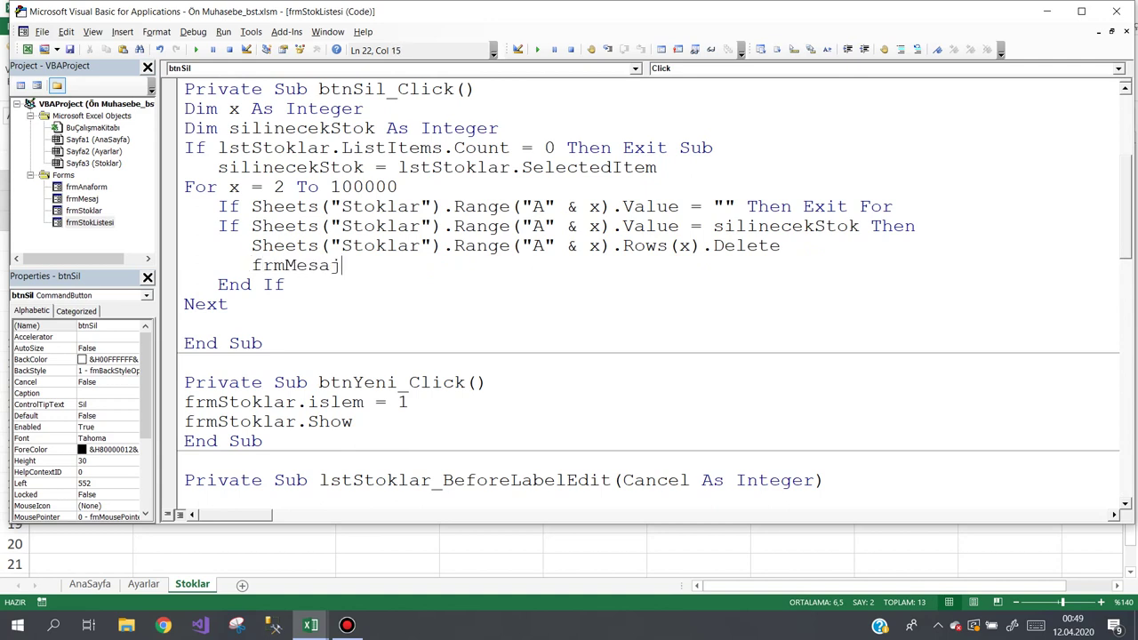
pyautogui.write('.')
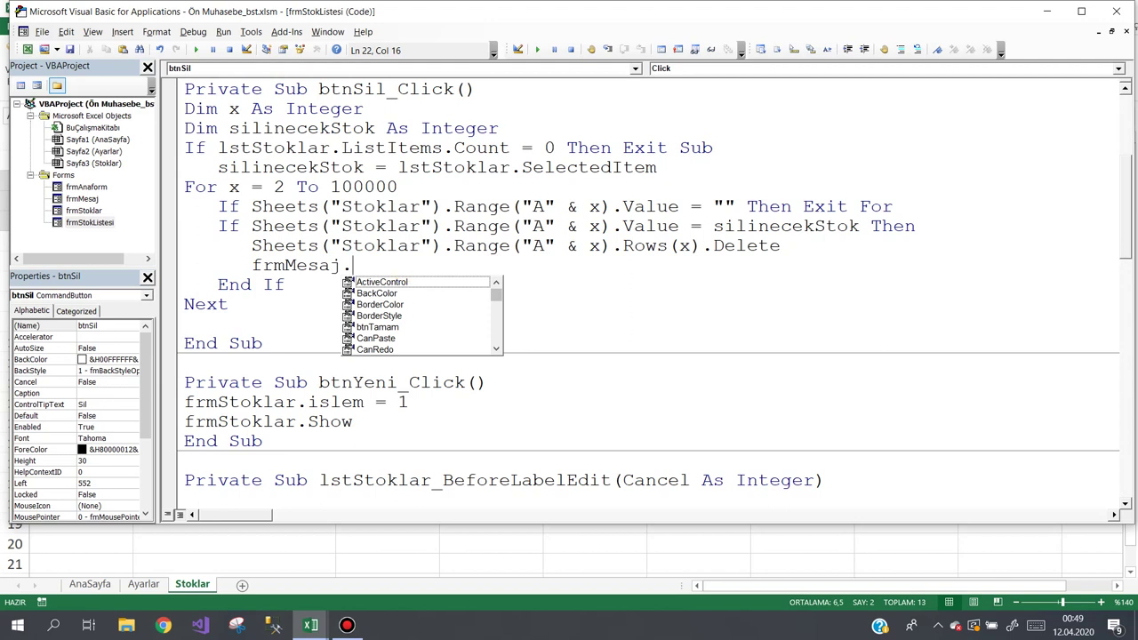
pyautogui.write('lbl.')
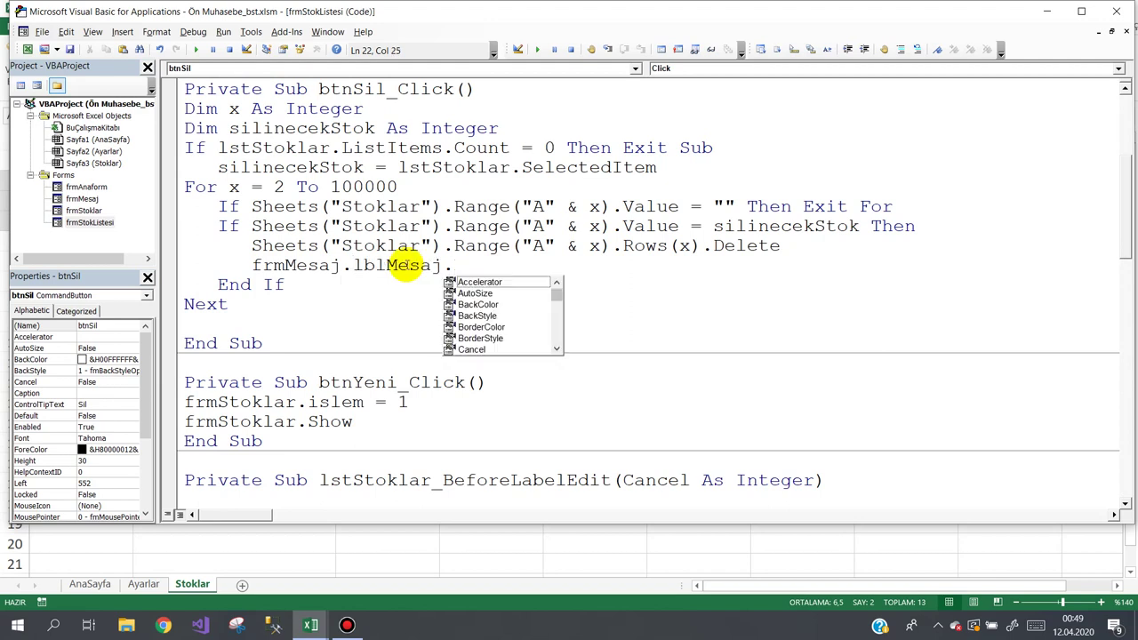
pyautogui.write('c="Ka')
pyautogui.press('BackSpace')
pyautogui.press('BackSpace')
pyautogui.write('Stok Silindi')
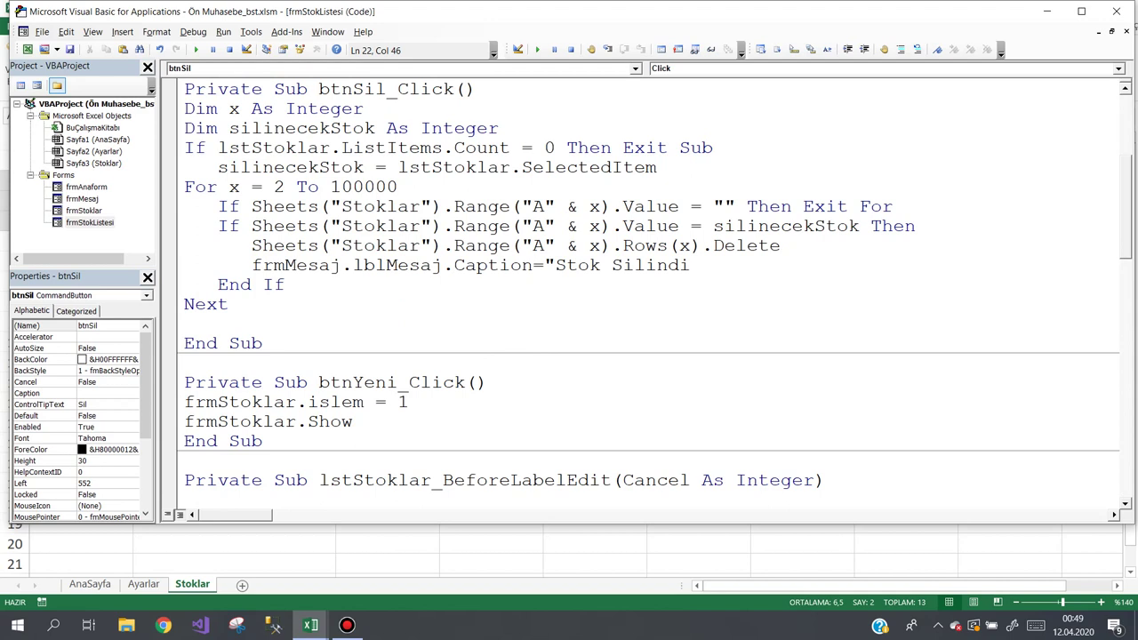
pyautogui.write('"')
pyautogui.press('Return')
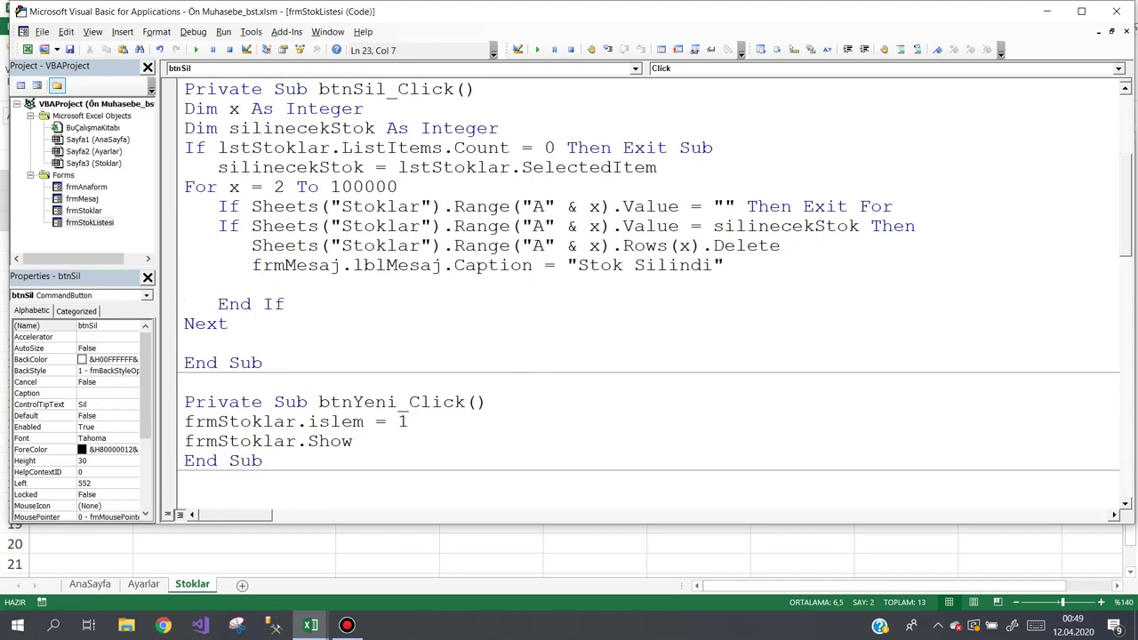
pyautogui.write('frm')
pyautogui.press('BackSpace')
pyautogui.press('BackSpace')
pyautogui.press('BackSpace')
pyautogui.write('exit for')
pyautogui.click(286, 304)
# Step: Add frmMesaj.Show after the loop, before End Sub
pyautogui.click(184, 343)
pyautogui.press('Return')
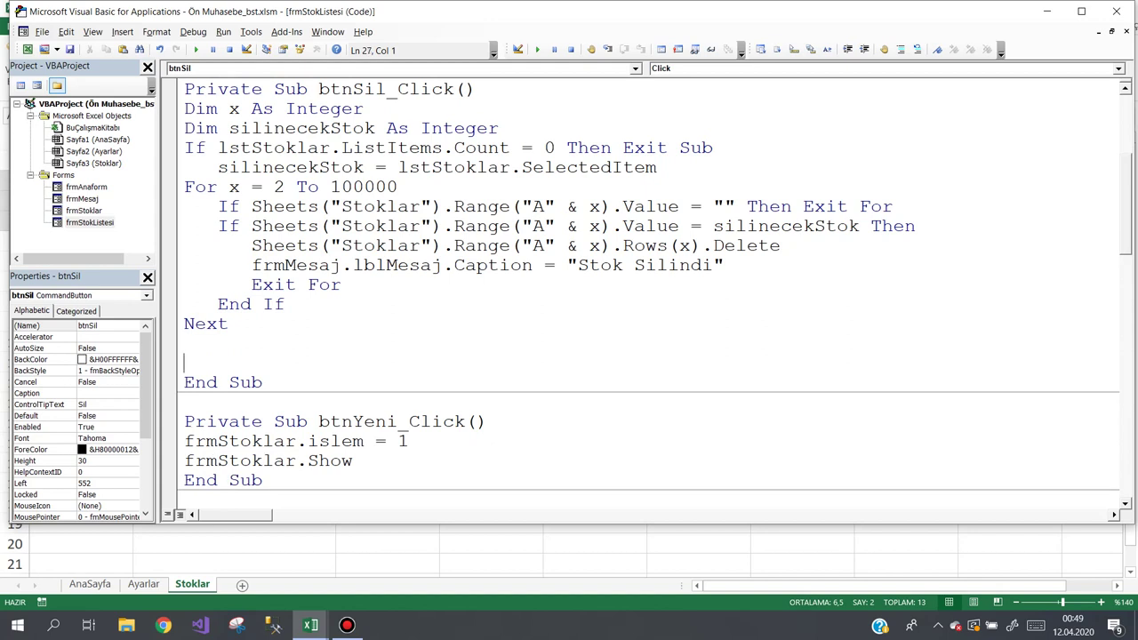
pyautogui.write('frm')
pyautogui.hotkey('ctrl', 'space')
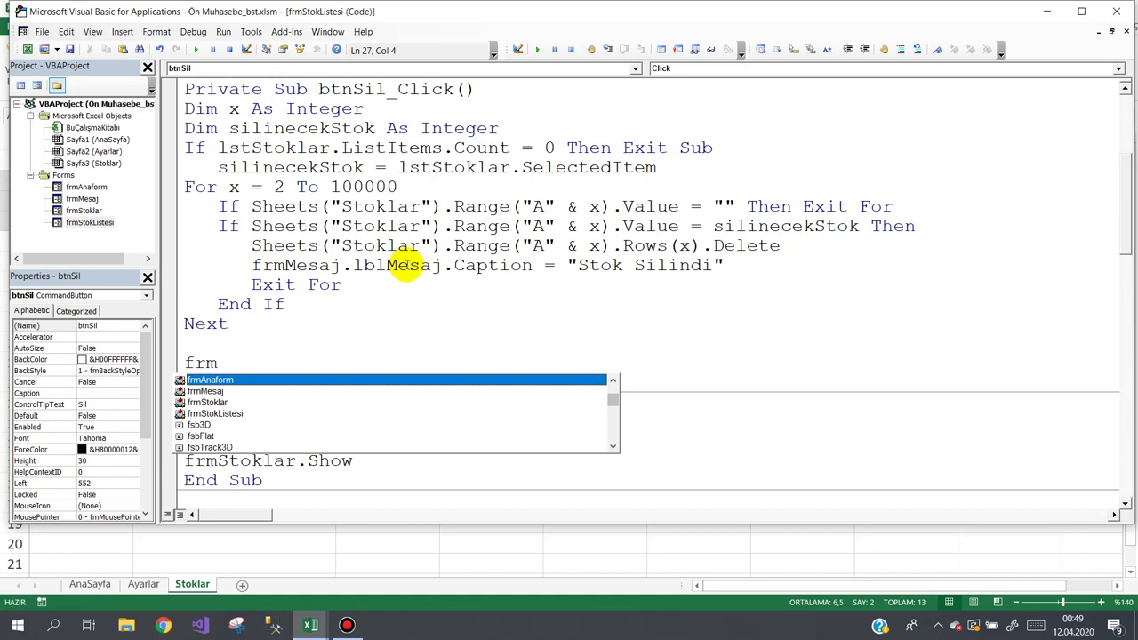
pyautogui.press('Down')
pyautogui.write('.show')
pyautogui.click(480, 302)
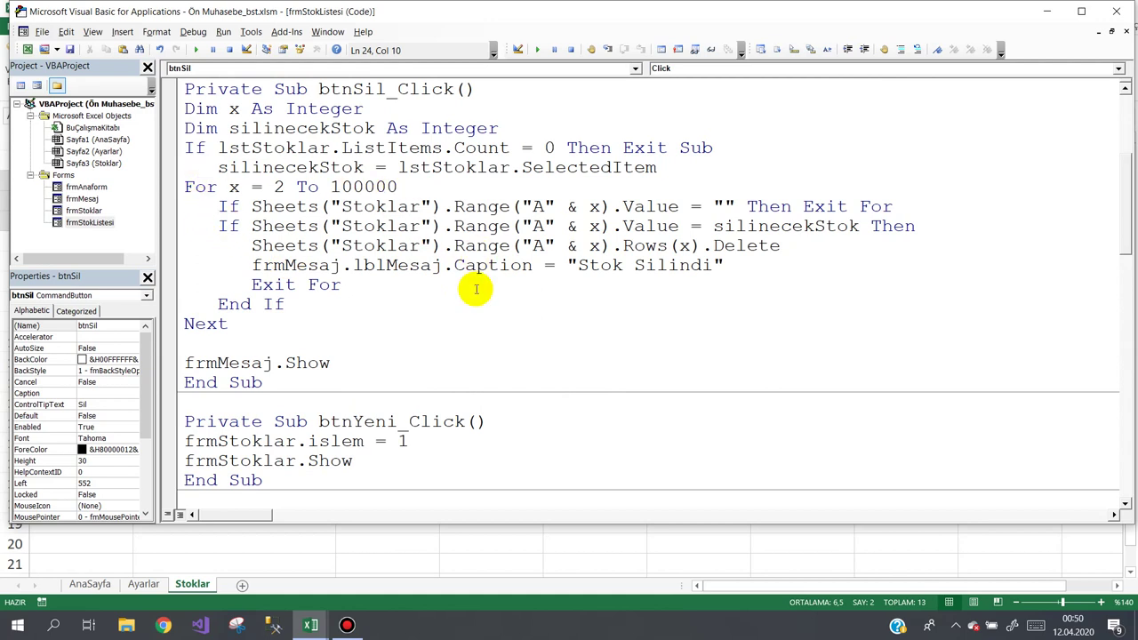
# Step: Declare Dim sor As Byte and leave a blank line before the If lstStoklar check
pyautogui.click(387, 108)
pyautogui.press('Return')
pyautogui.write('dim ')
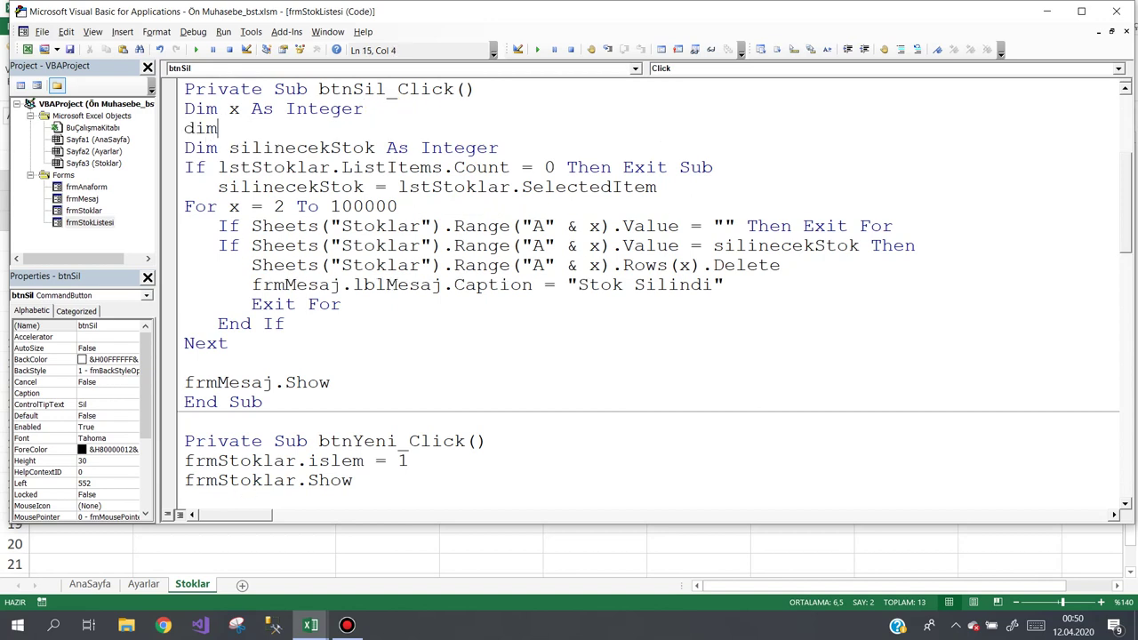
pyautogui.write('sor as ')
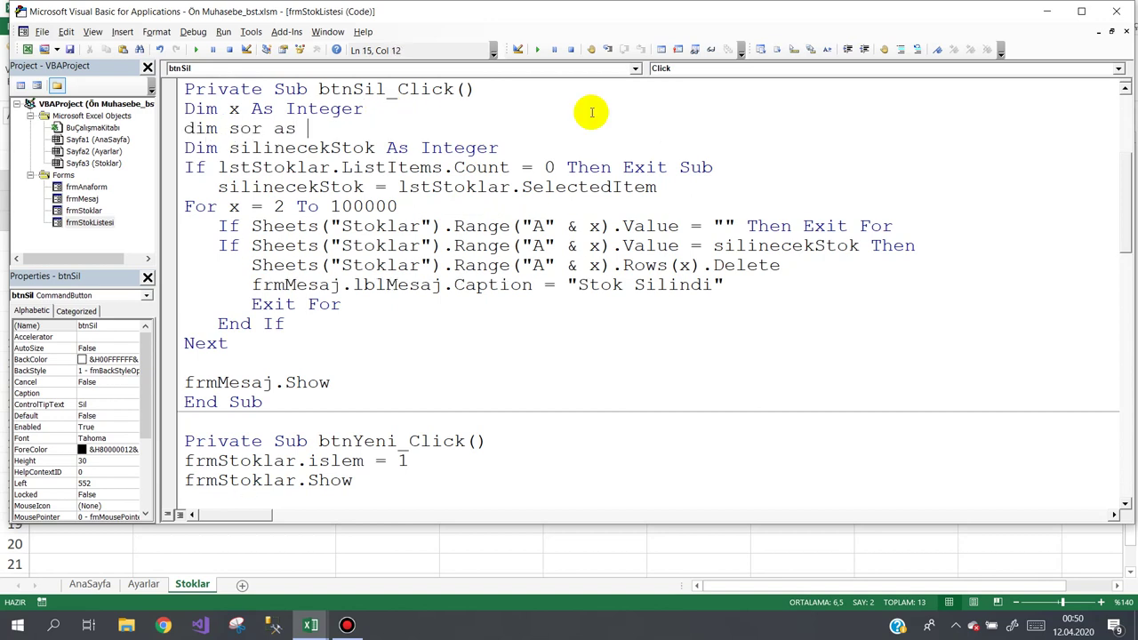
pyautogui.write('Byte')
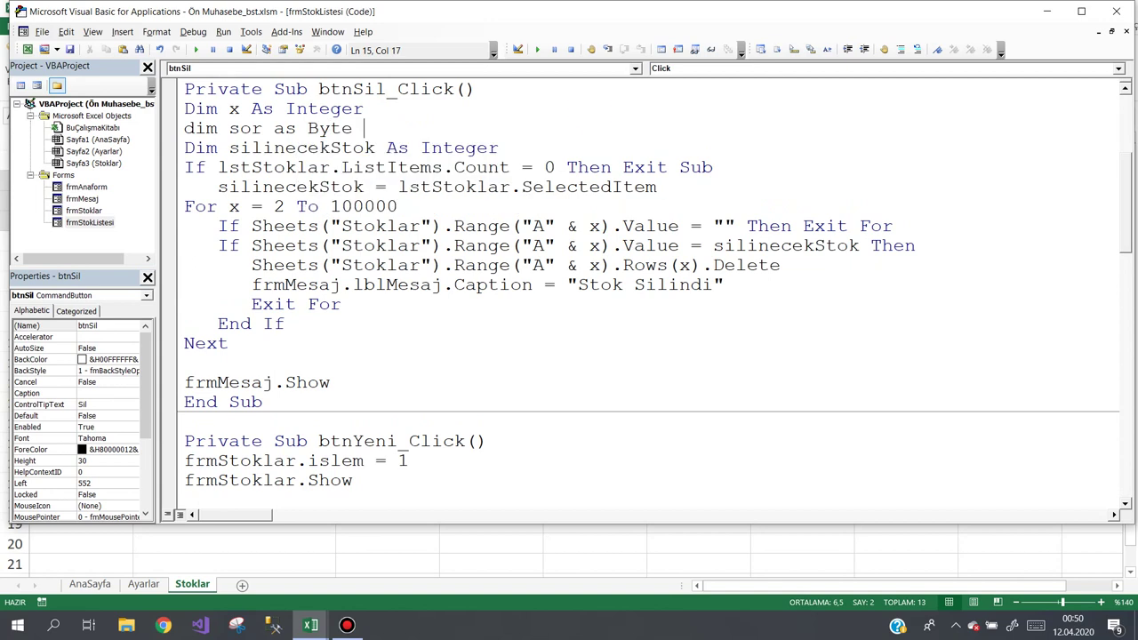
pyautogui.press('Return')
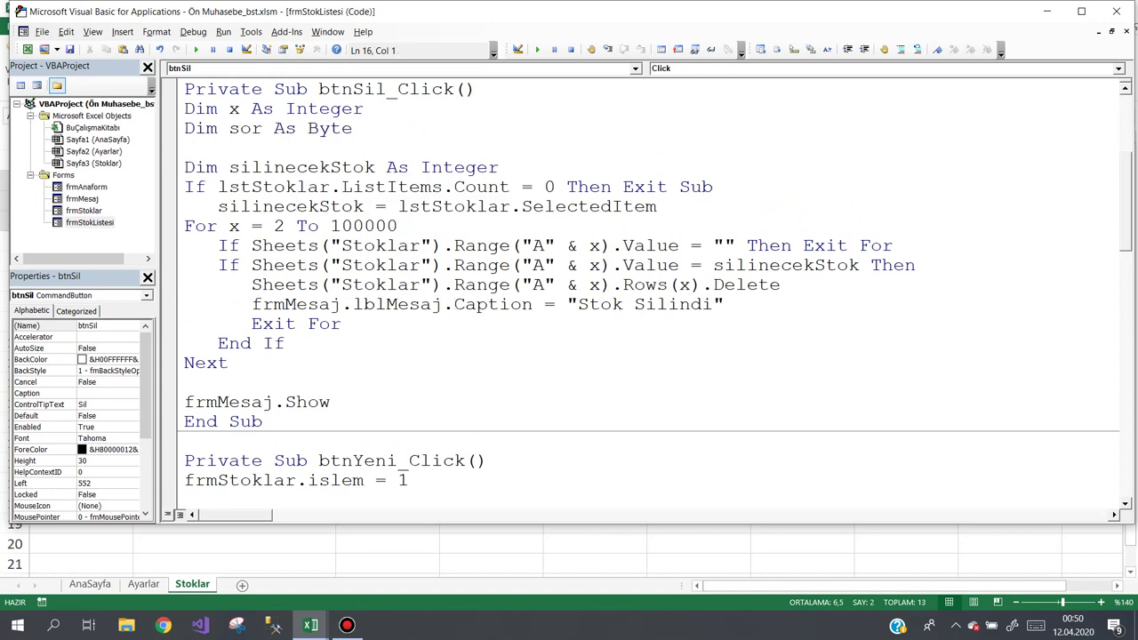
pyautogui.press('Delete')
pyautogui.press('Down')
pyautogui.press('Return')
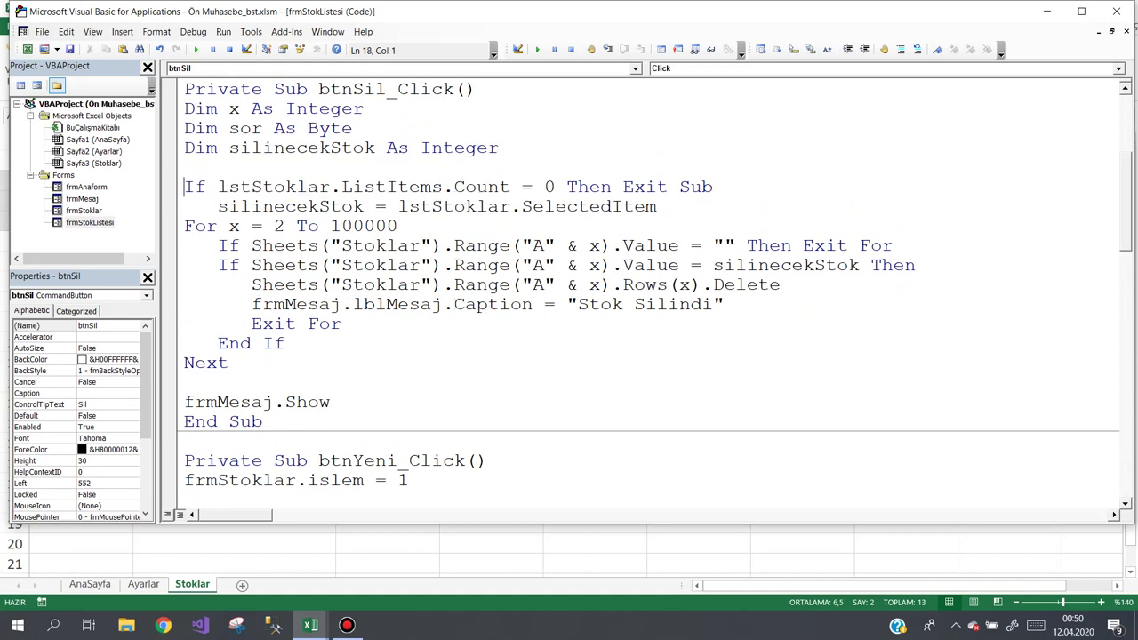
pyautogui.press('Return')
pyautogui.press('Up')
pyautogui.press('Up')
# Step: Start sor = MsgBox("Stok Silinecektir.Emin misiniz?", with the message text
pyautogui.write('sor=msg')
pyautogui.hotkey('ctrl', 'space')
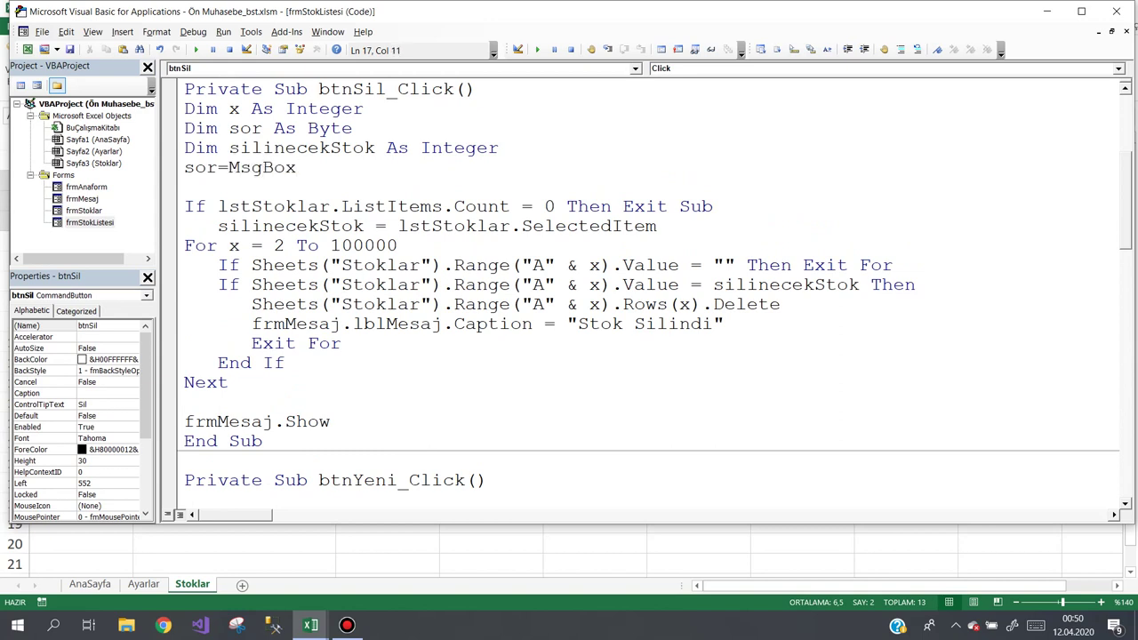
pyautogui.write('("')
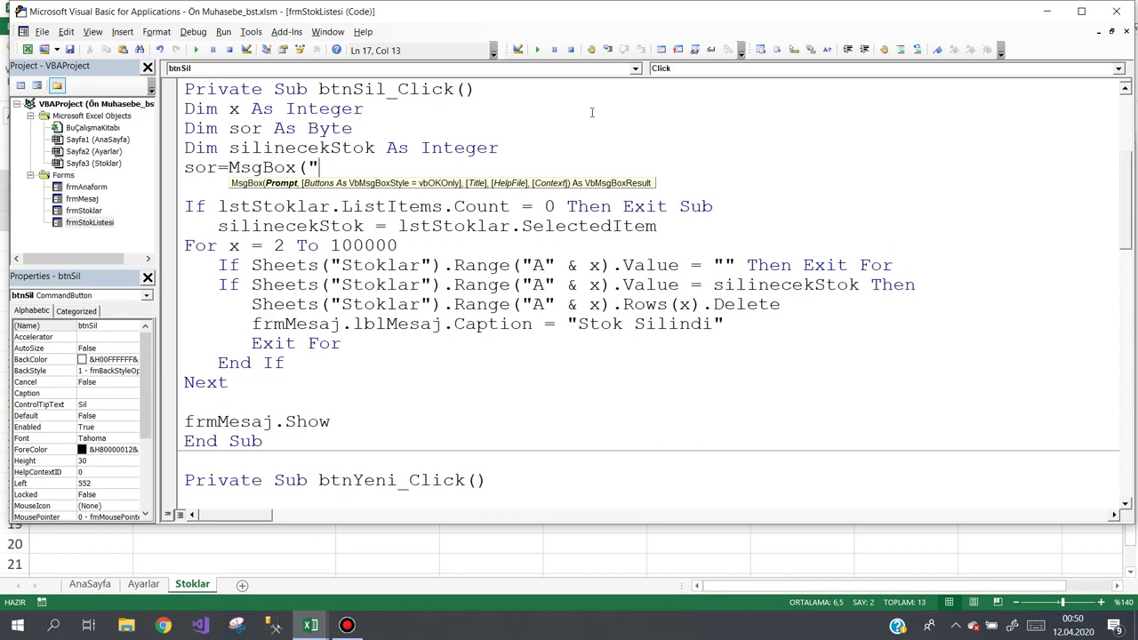
pyautogui.write('Stok ')
pyautogui.write('Silinie')
pyautogui.press('BackSpace')
pyautogui.press('BackSpace')
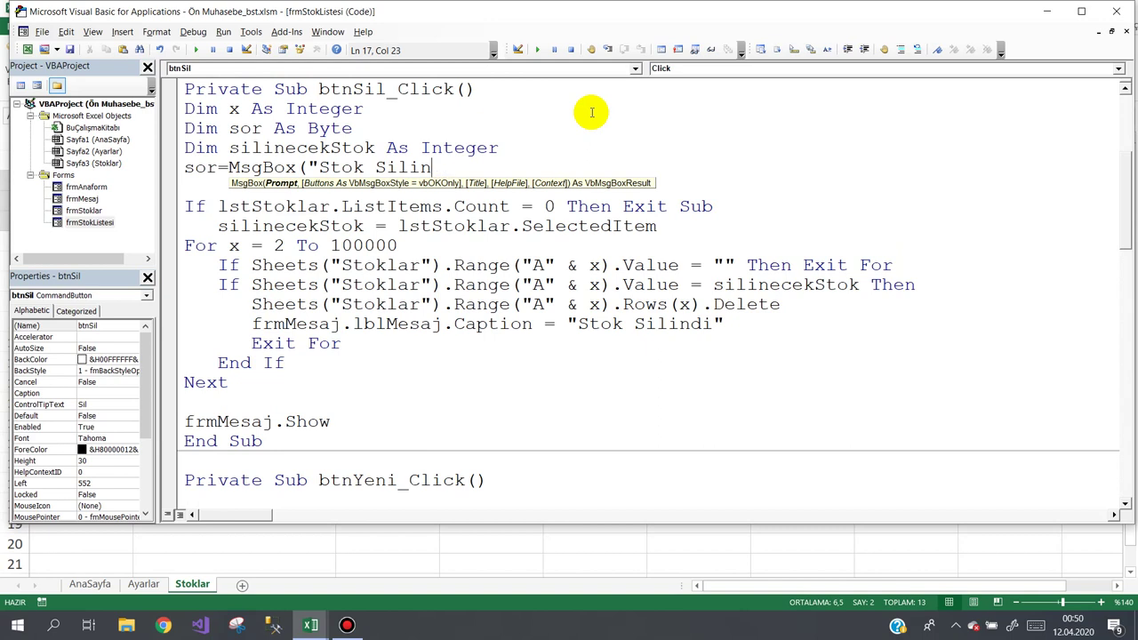
pyautogui.write('ecekit')
pyautogui.press('BackSpace')
pyautogui.press('BackSpace')
pyautogui.write('tir ')
pyautogui.write('Emin misiniz?')
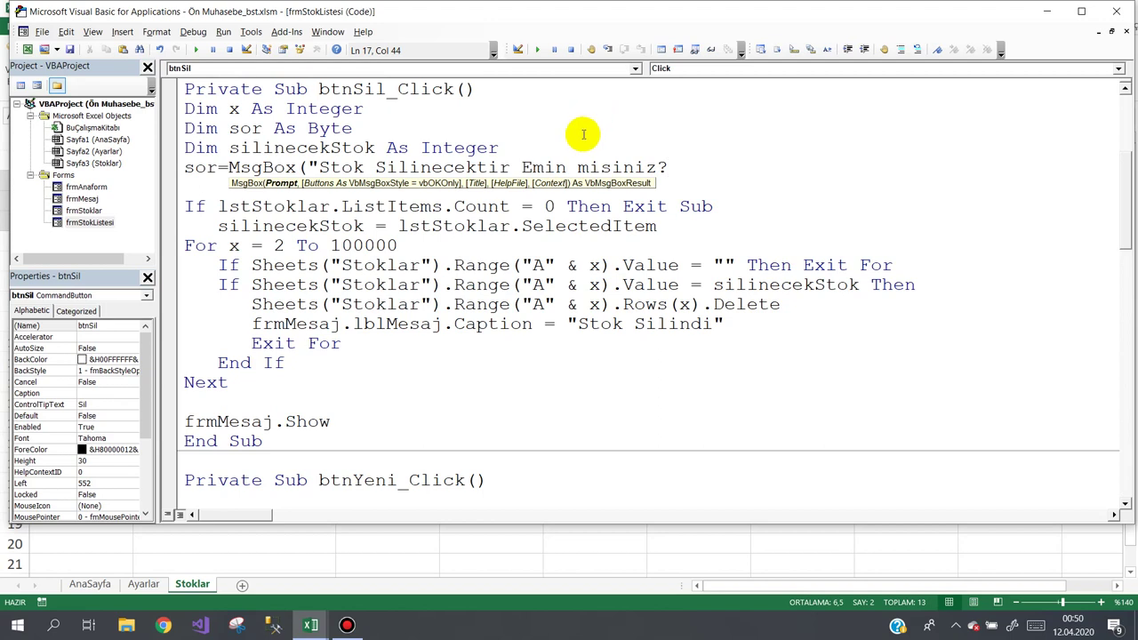
pyautogui.click(511, 167)
pyautogui.write('.')
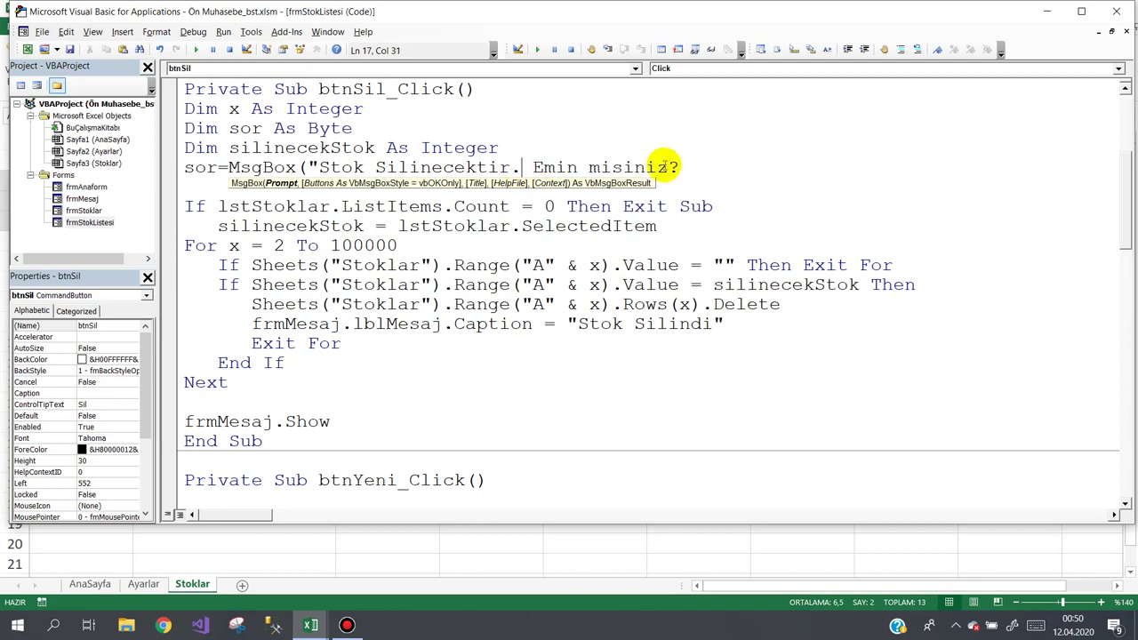
pyautogui.press('Delete')
pyautogui.click(683, 167)
pyautogui.write('"')
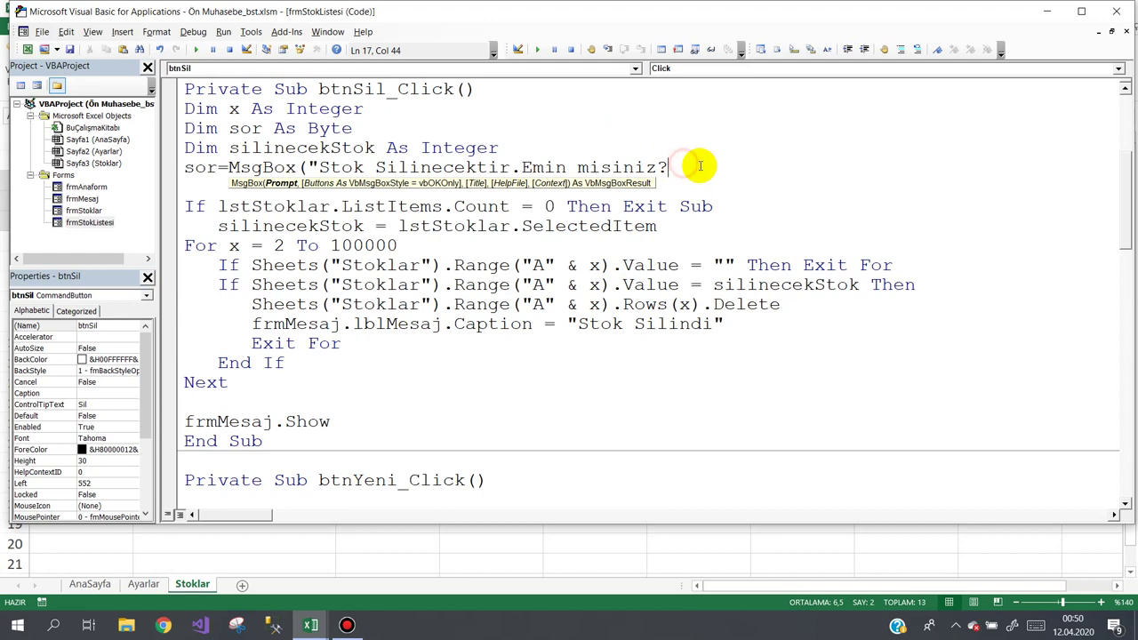
pyautogui.write(',')
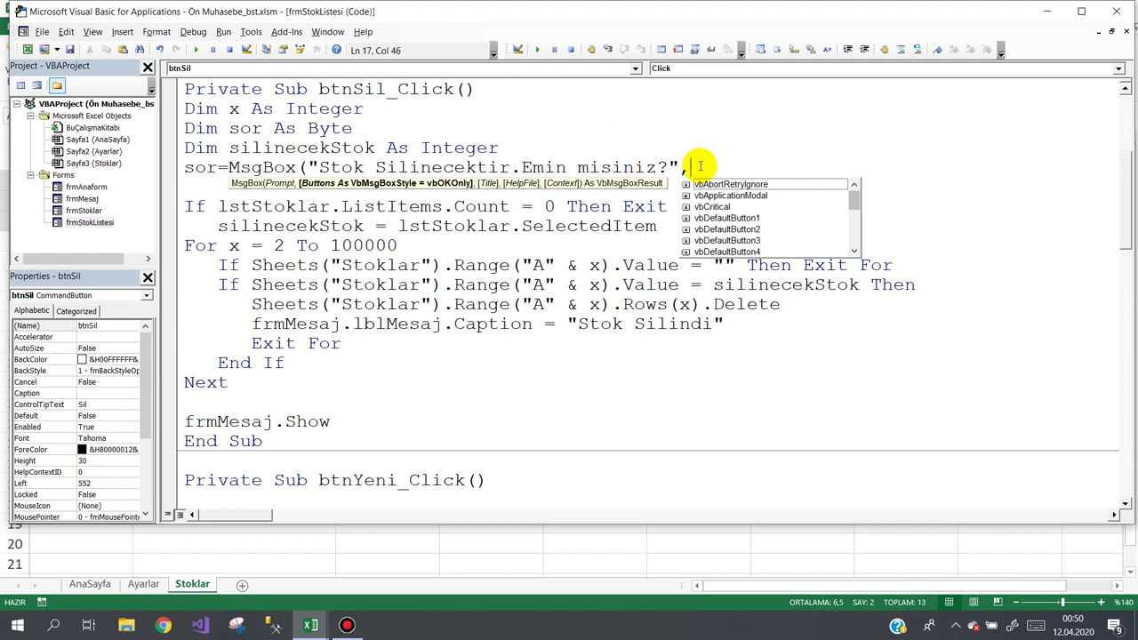
# Step: Finish the MsgBox with vbYesNo + vbDefaultButton2 + vbQuestion and title "DİKKAT SİLME İŞLEMİ YAPIYORSUNUZ"
pyautogui.press('Down')
pyautogui.press('Down')
pyautogui.press('Down')
pyautogui.press('Down')
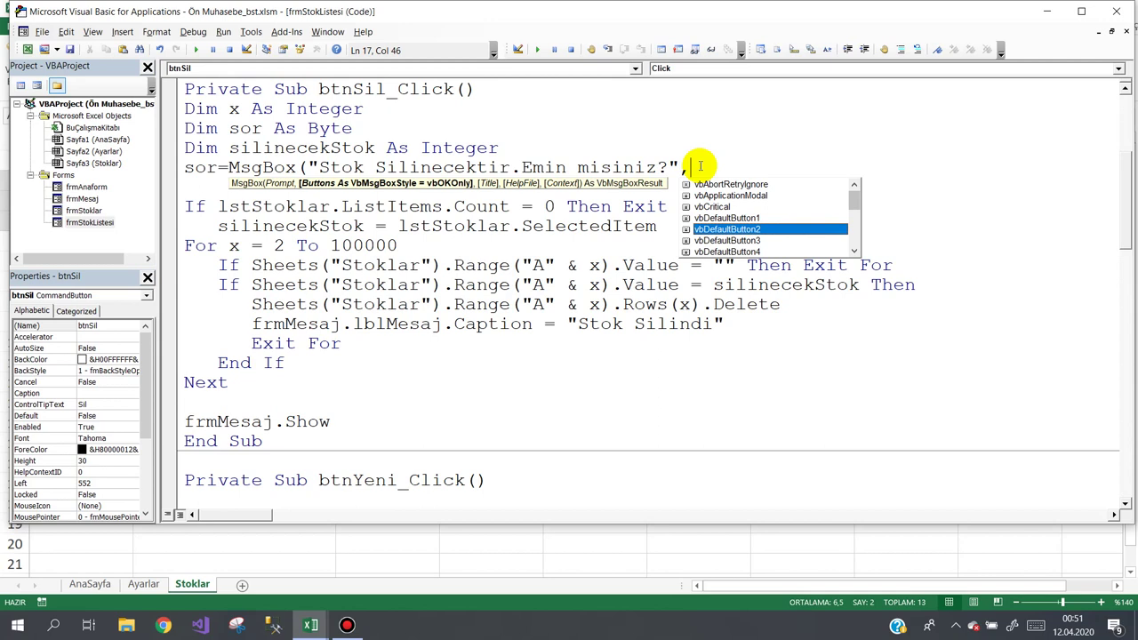
pyautogui.write('vby')
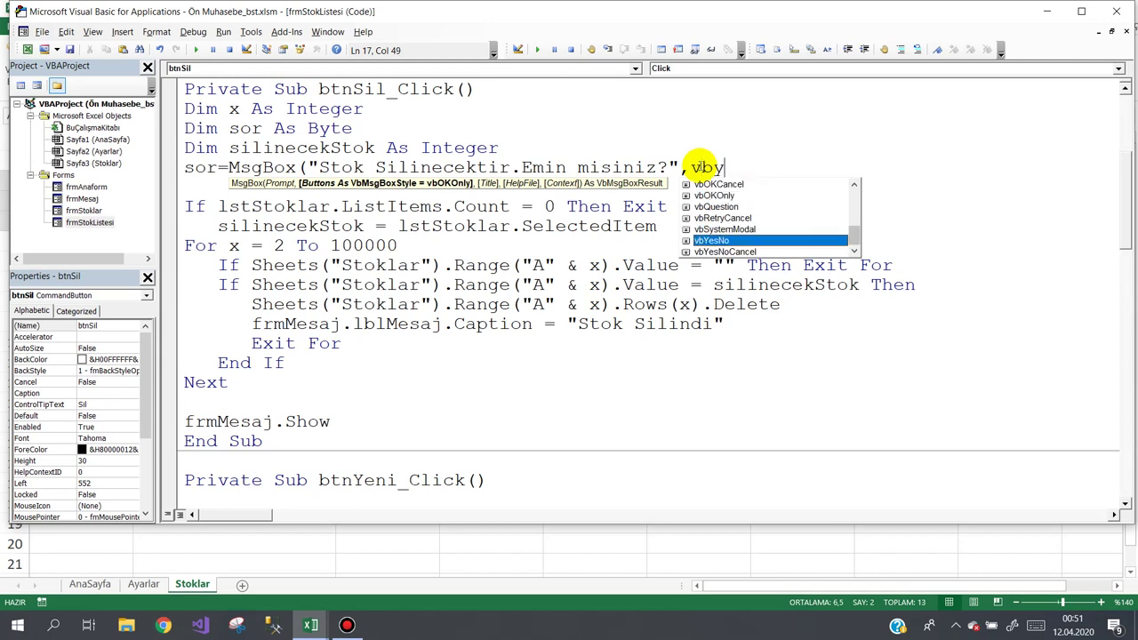
pyautogui.write(',')
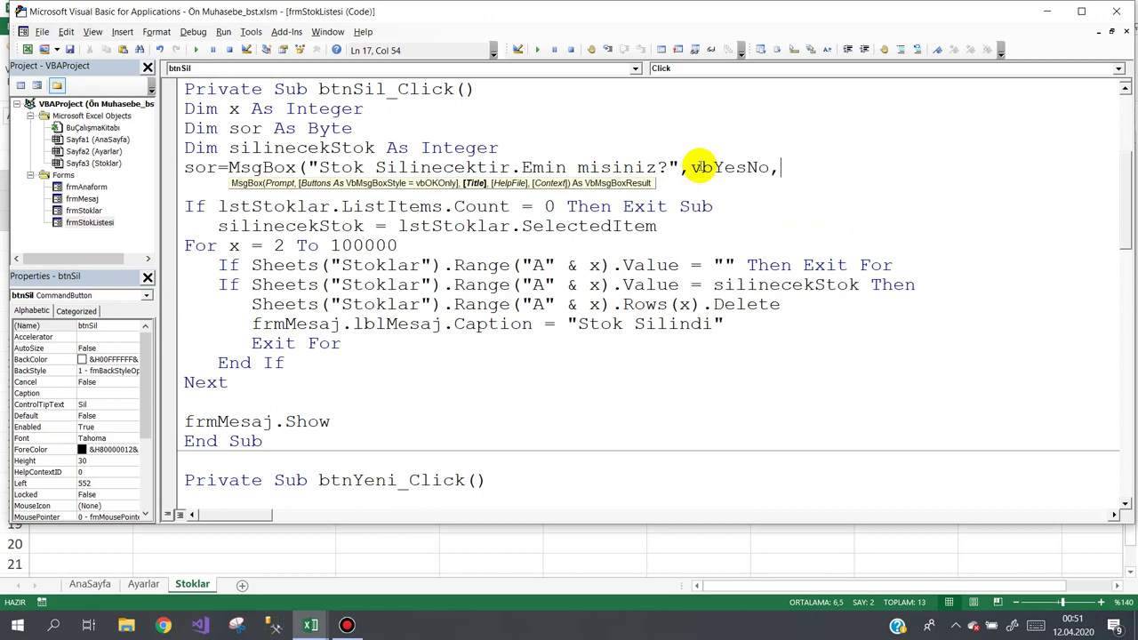
pyautogui.press('BackSpace')
pyautogui.write('+')
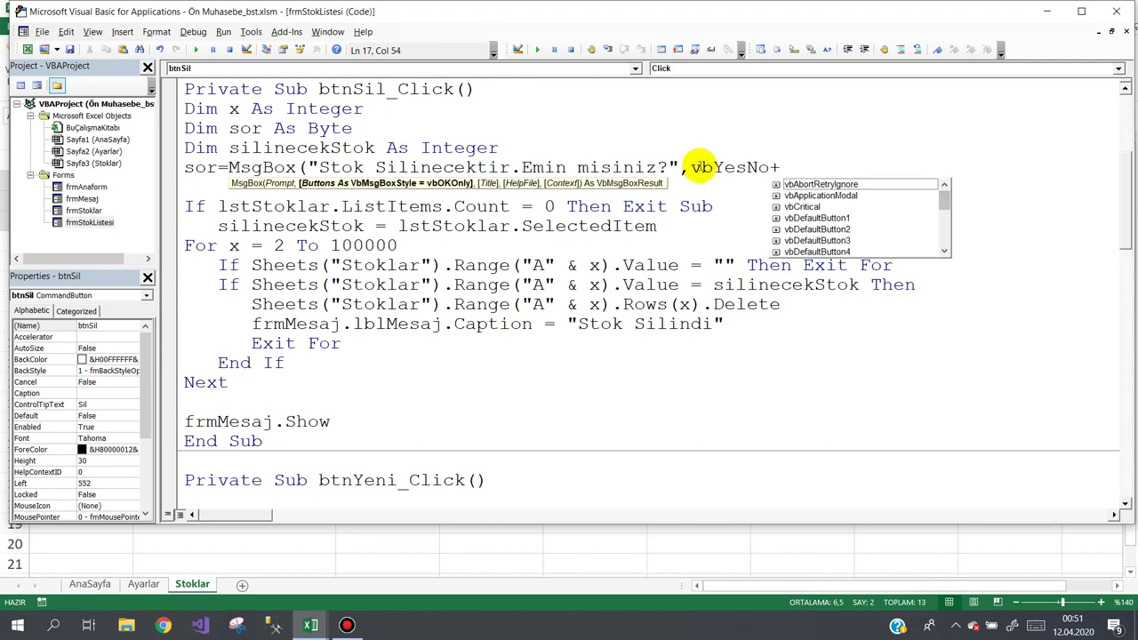
pyautogui.press('Down')
pyautogui.press('Down')
pyautogui.press('Down')
pyautogui.press('Down')
pyautogui.press('Down')
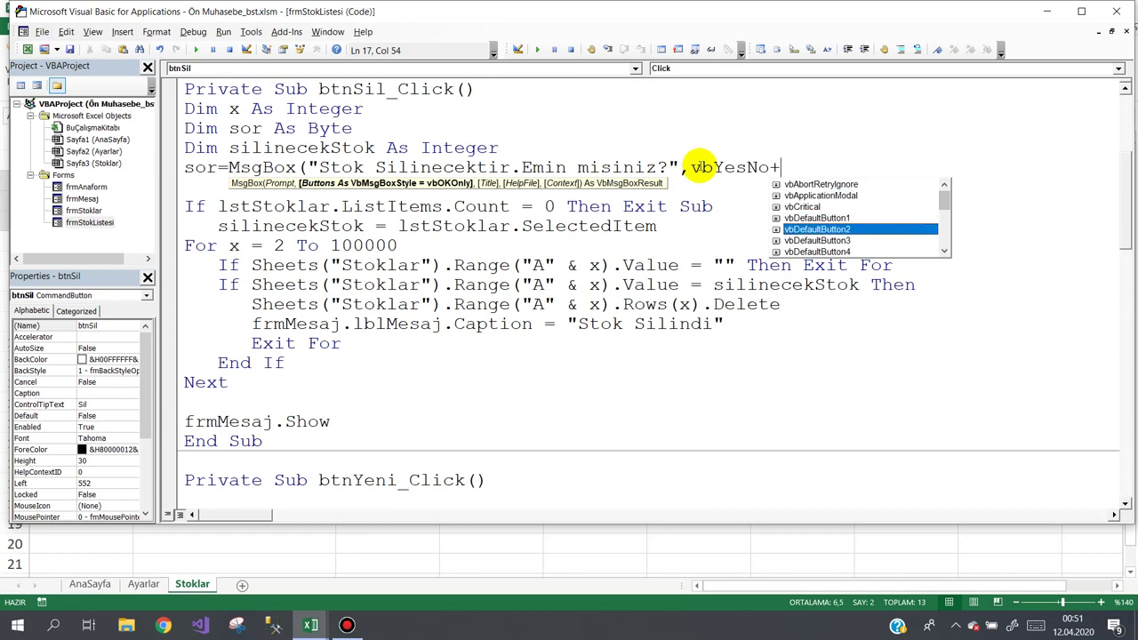
pyautogui.write('+vbq')
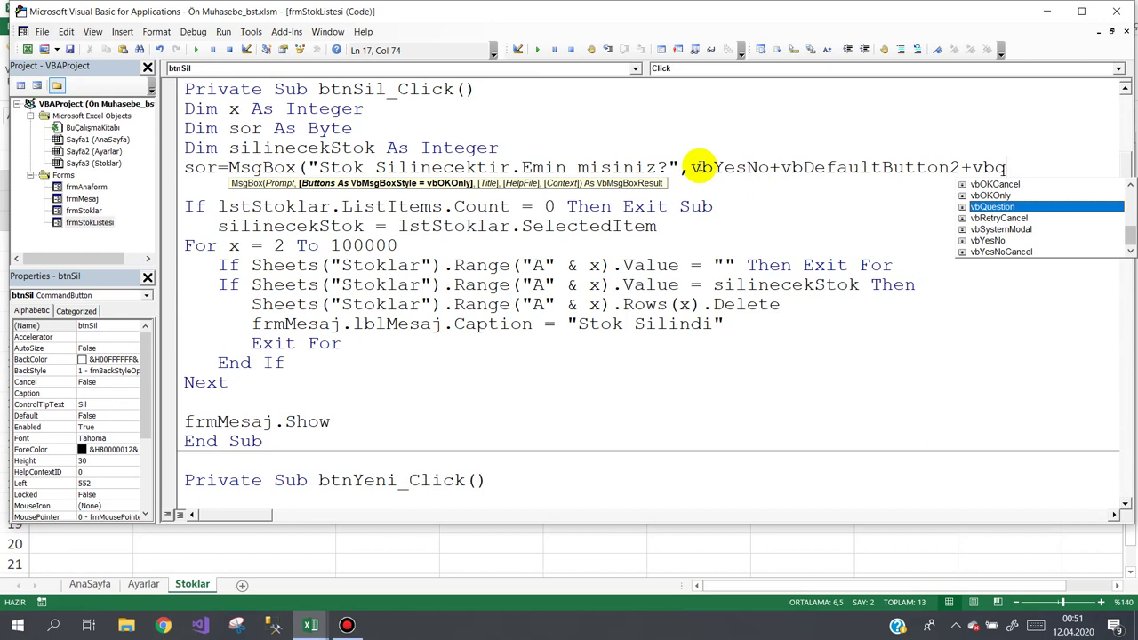
pyautogui.write(',"DİKKAT SİLME İŞLEMİ YA')
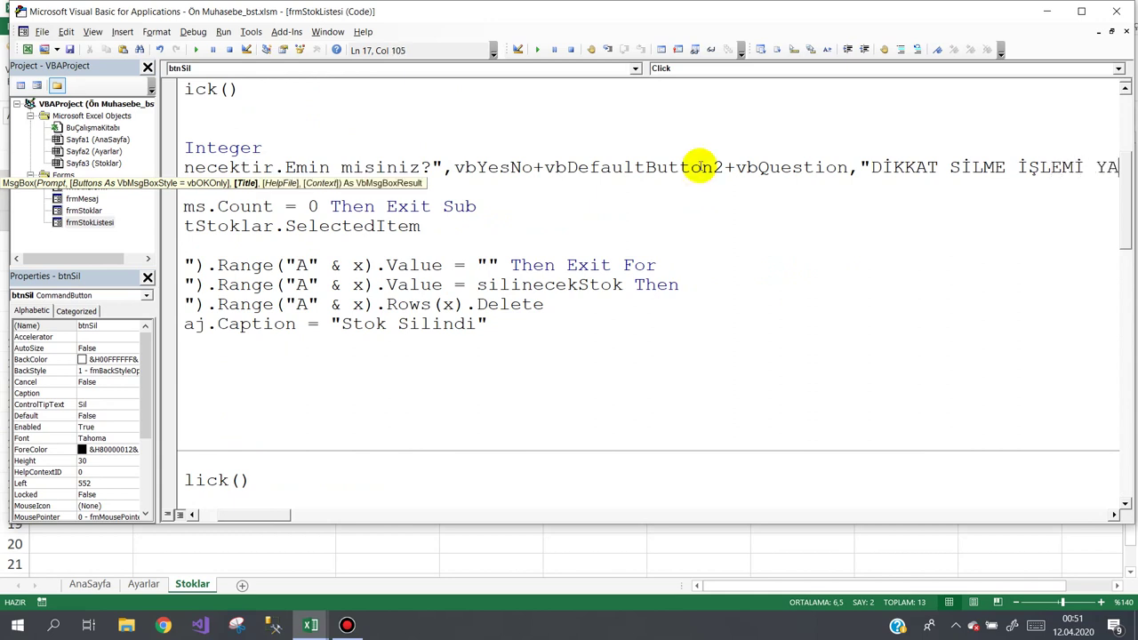
pyautogui.write('PIYORSUNUZ")')
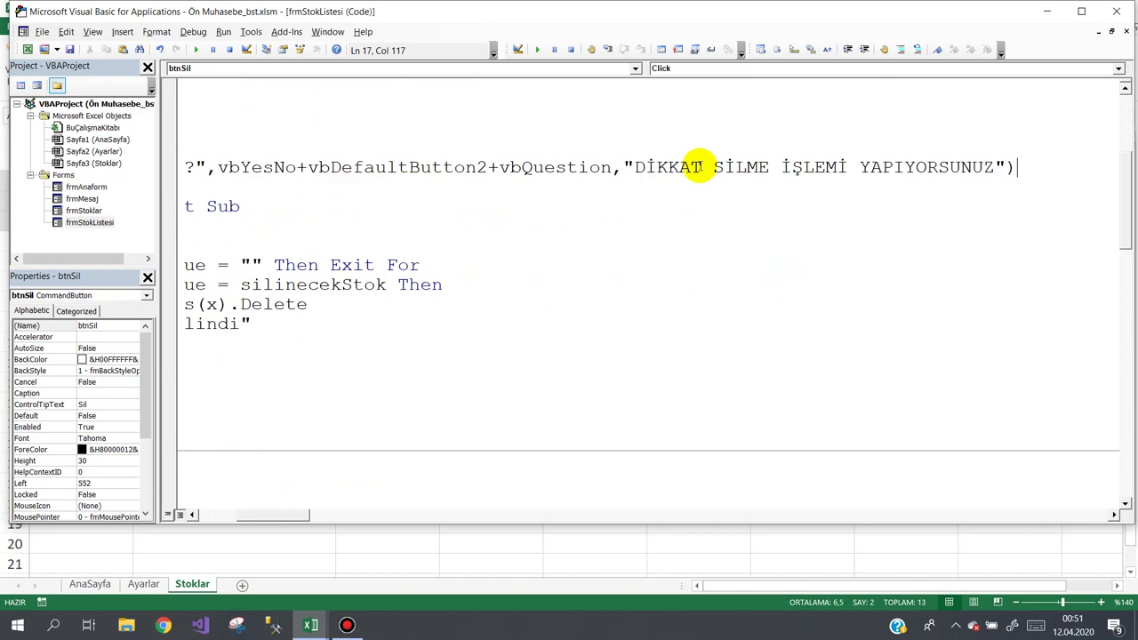
pyautogui.press('Return')
pyautogui.write('if ')
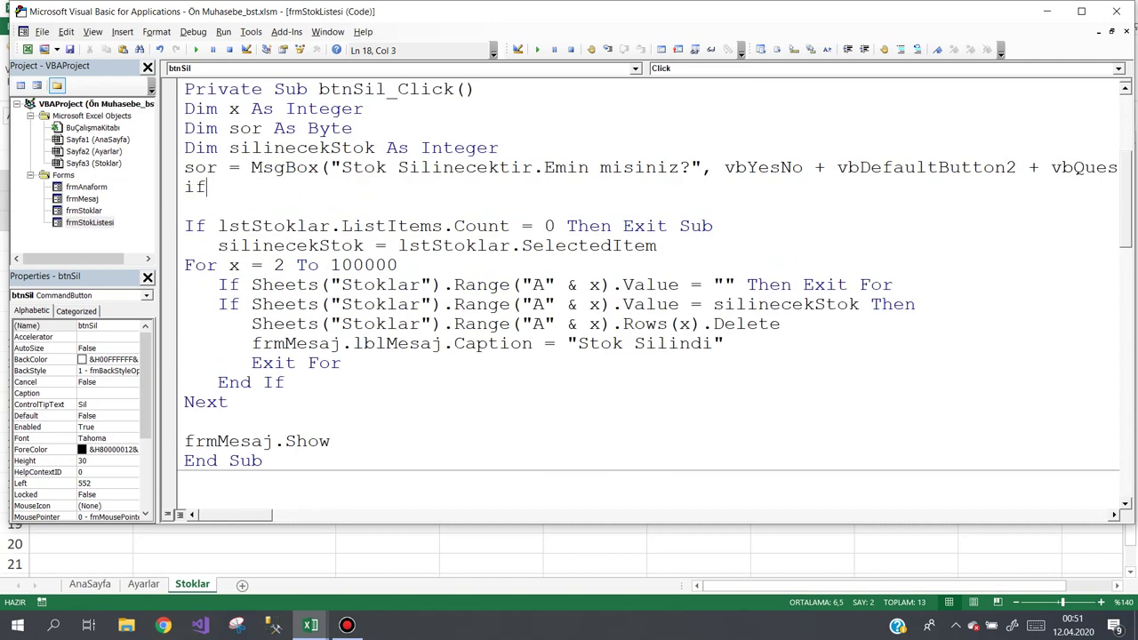
pyautogui.write('sor=')
pyautogui.write('vbnı')
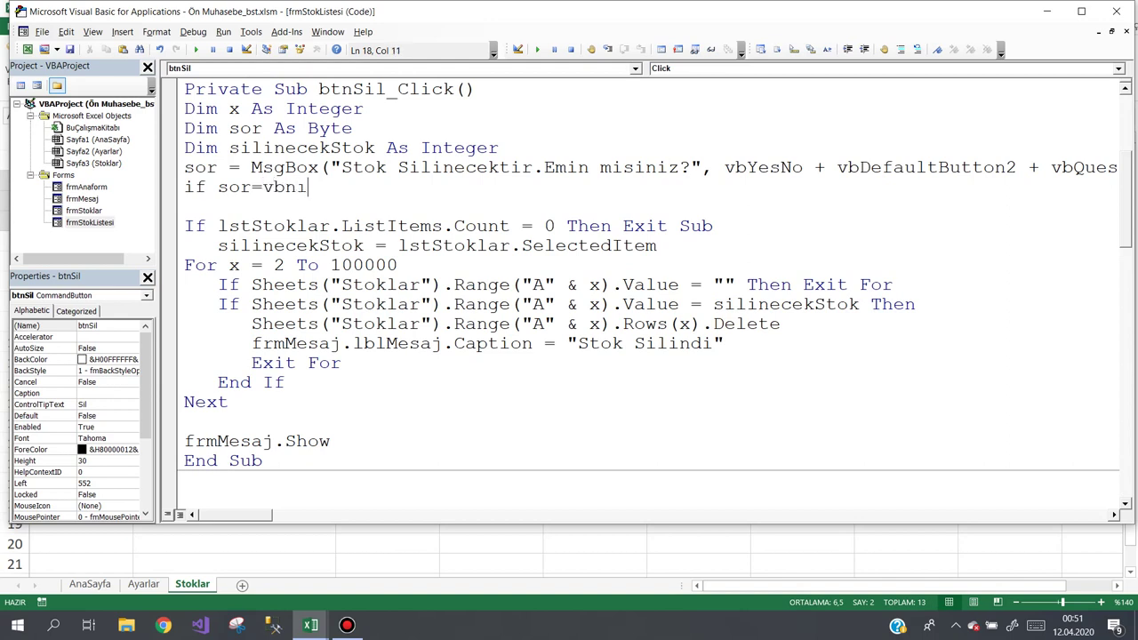
# Step: Complete the line If sor = vbNo Then Exit Sub and go back to Excel
pyautogui.press('BackSpace')
pyautogui.write('o')
pyautogui.hotkey('ctrl', 'space')
pyautogui.press('Tab')
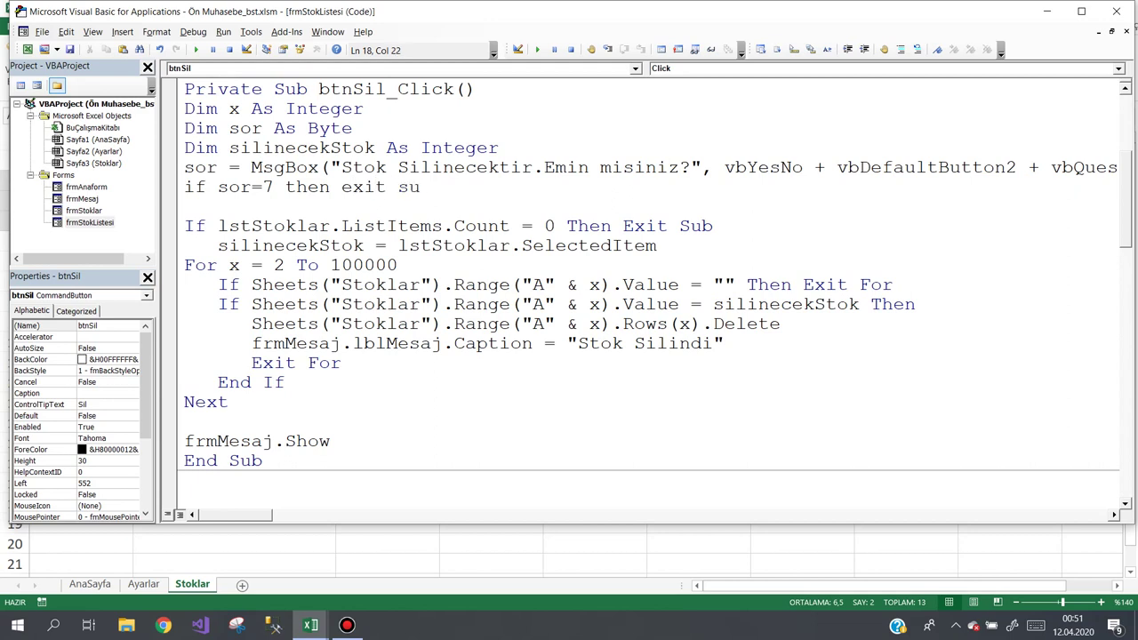
pyautogui.press('Down')
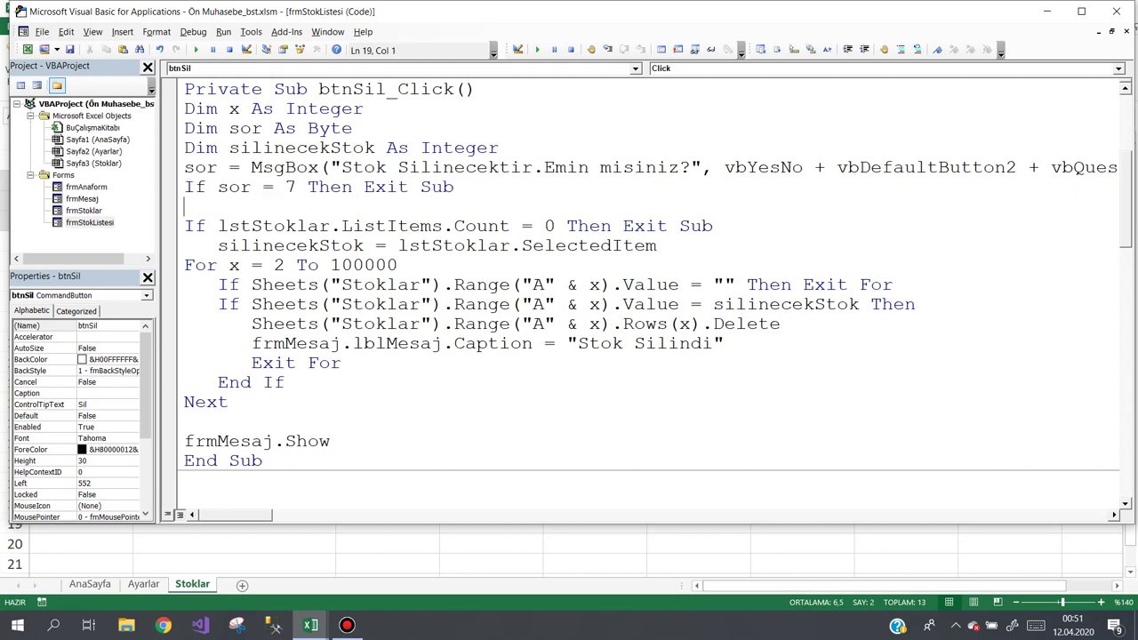
pyautogui.click(321, 544)
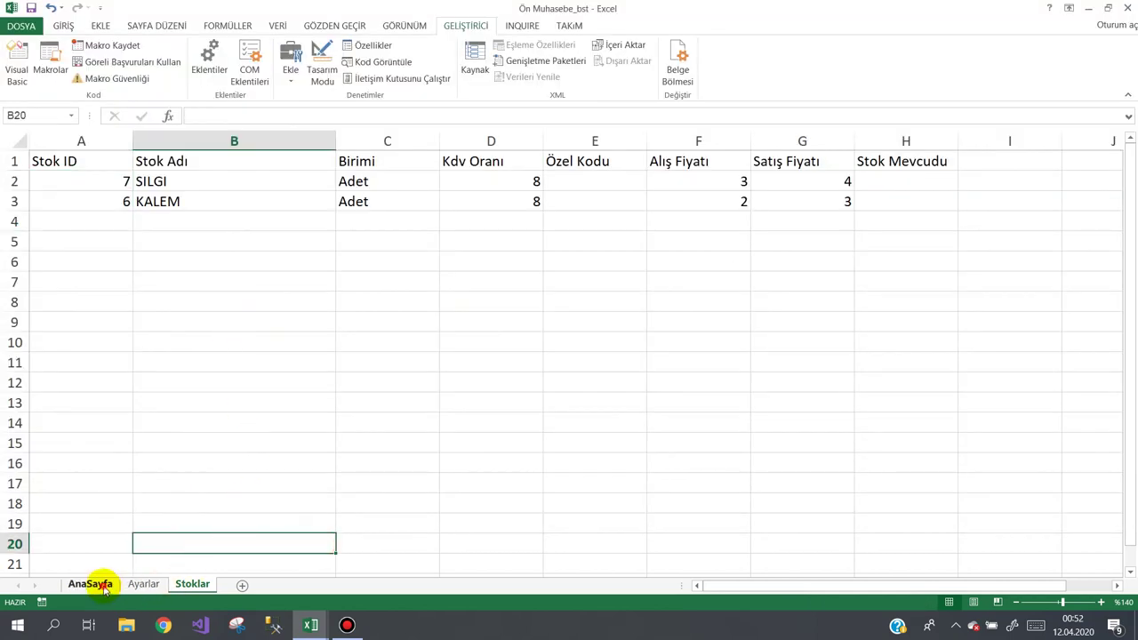
# Step: From AnaSayfa, open Stok Listesi, try deleting KALEM, answer Hayır, then retry and answer Evet
pyautogui.click(93, 584)
pyautogui.click(301, 257)
pyautogui.click(107, 113)
pyautogui.click(134, 149)
pyautogui.click(485, 185)
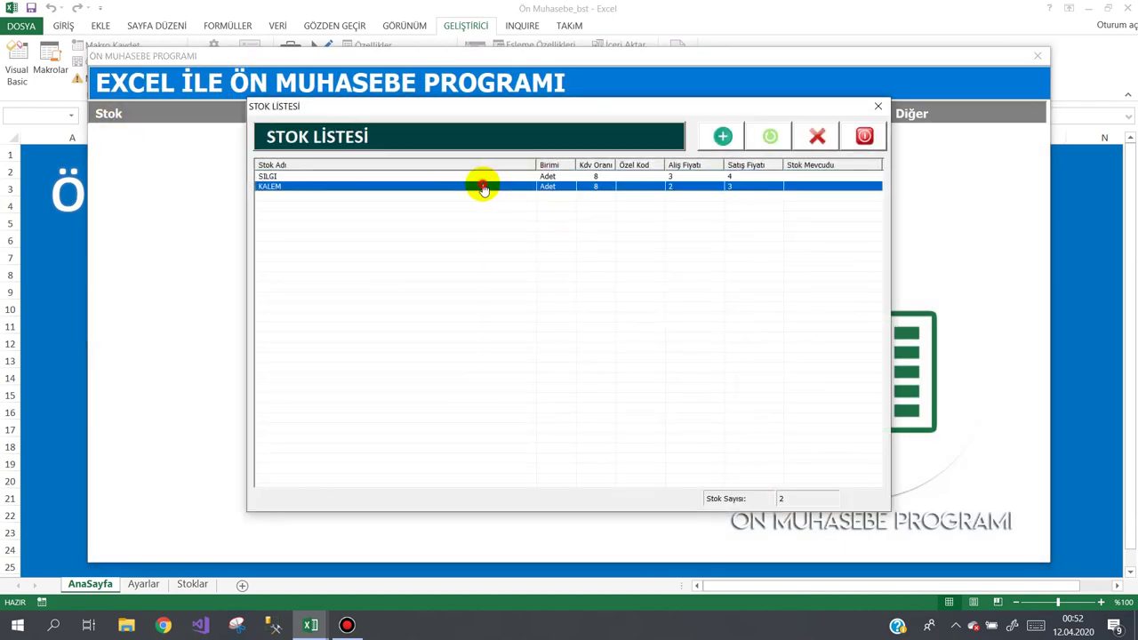
pyautogui.click(817, 136)
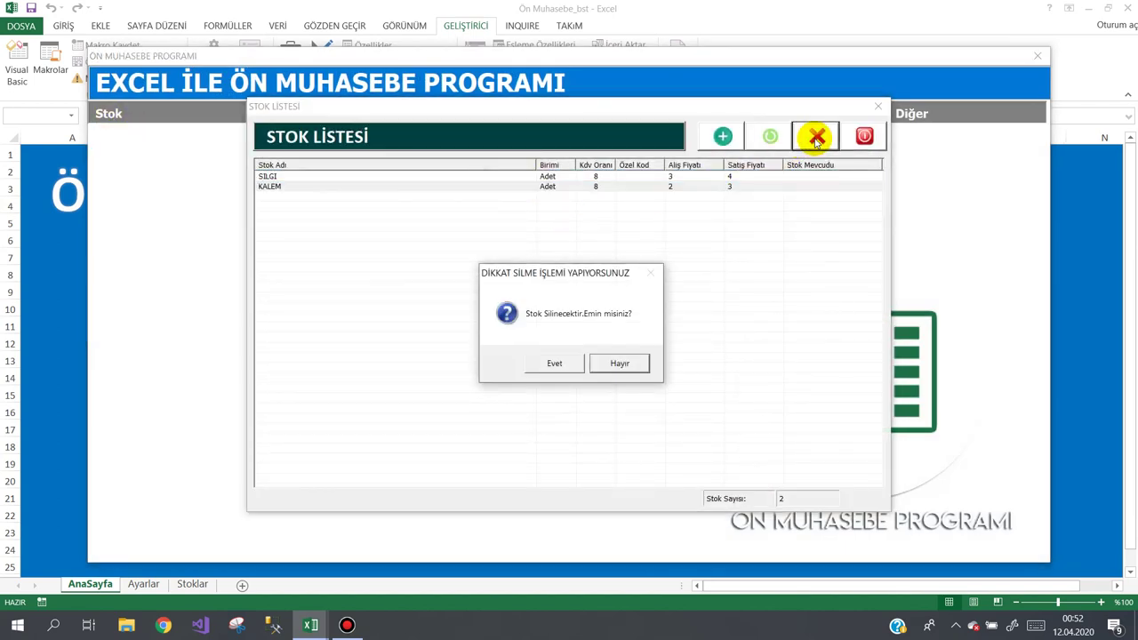
pyautogui.click(622, 366)
pyautogui.click(815, 135)
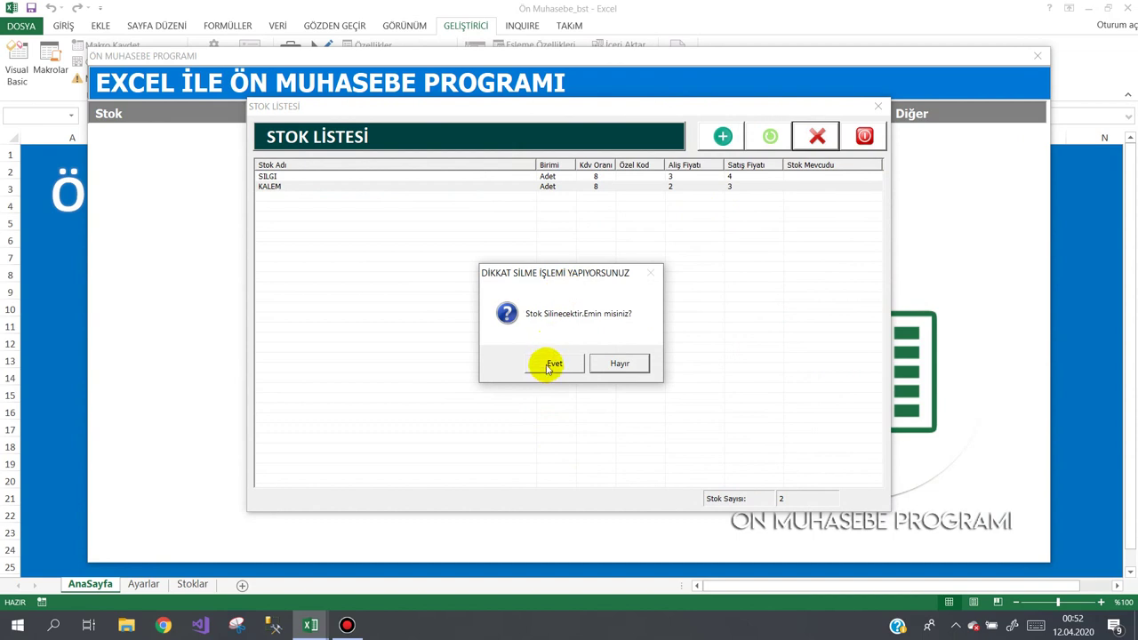
pyautogui.click(547, 363)
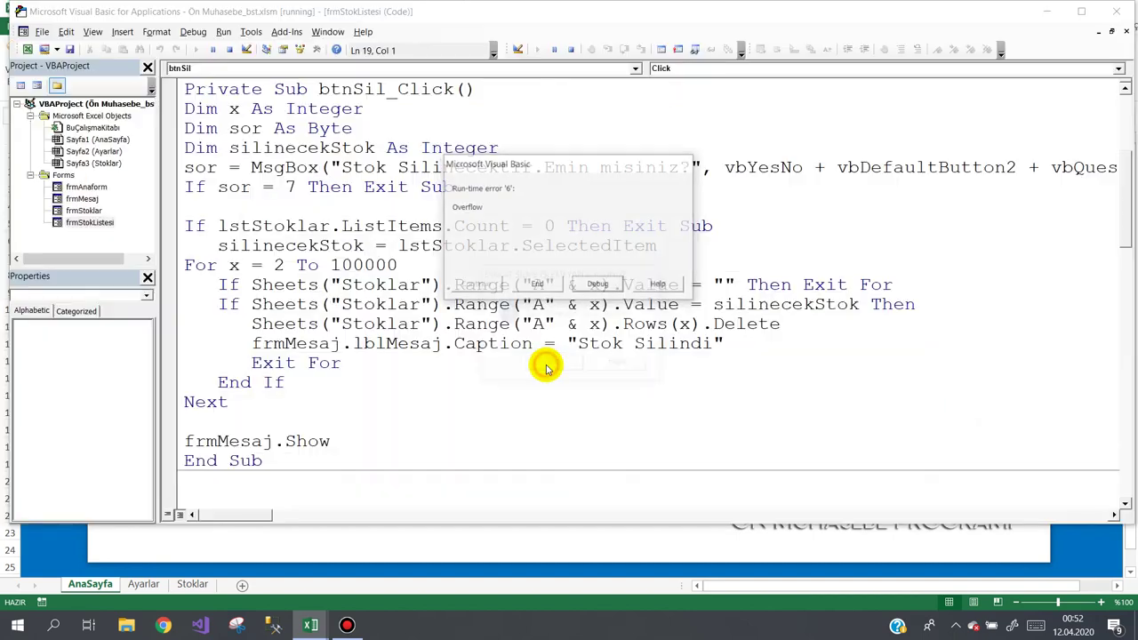
# Step: Change Dim x As Integer to Long at the Overflow error, reset the project, reopen the program form
pyautogui.click(597, 286)
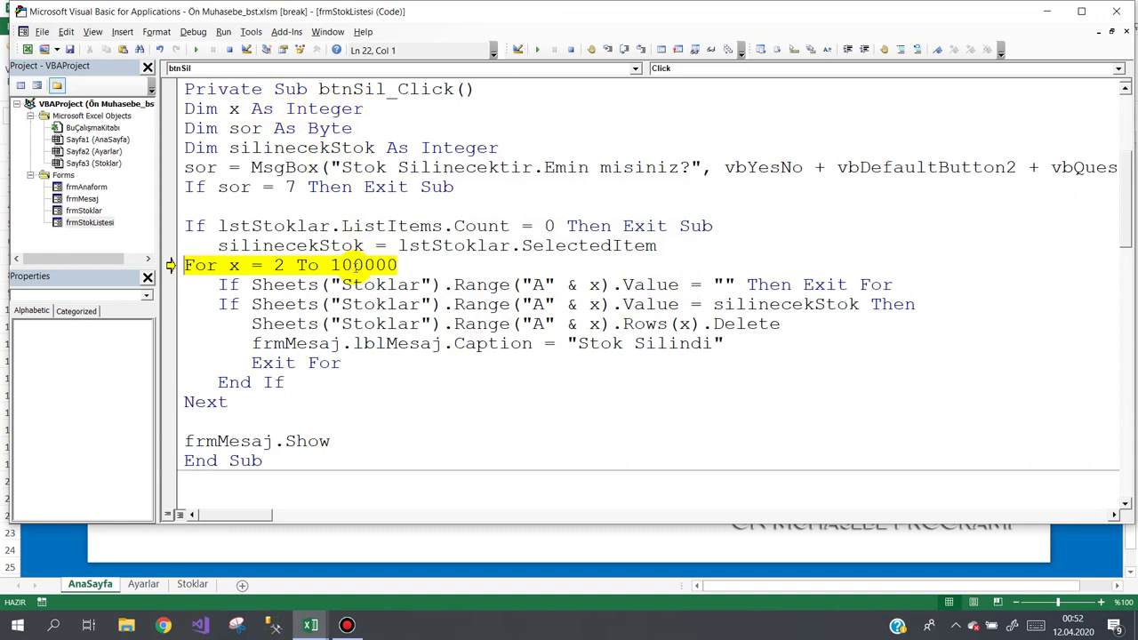
pyautogui.doubleClick(286, 107)
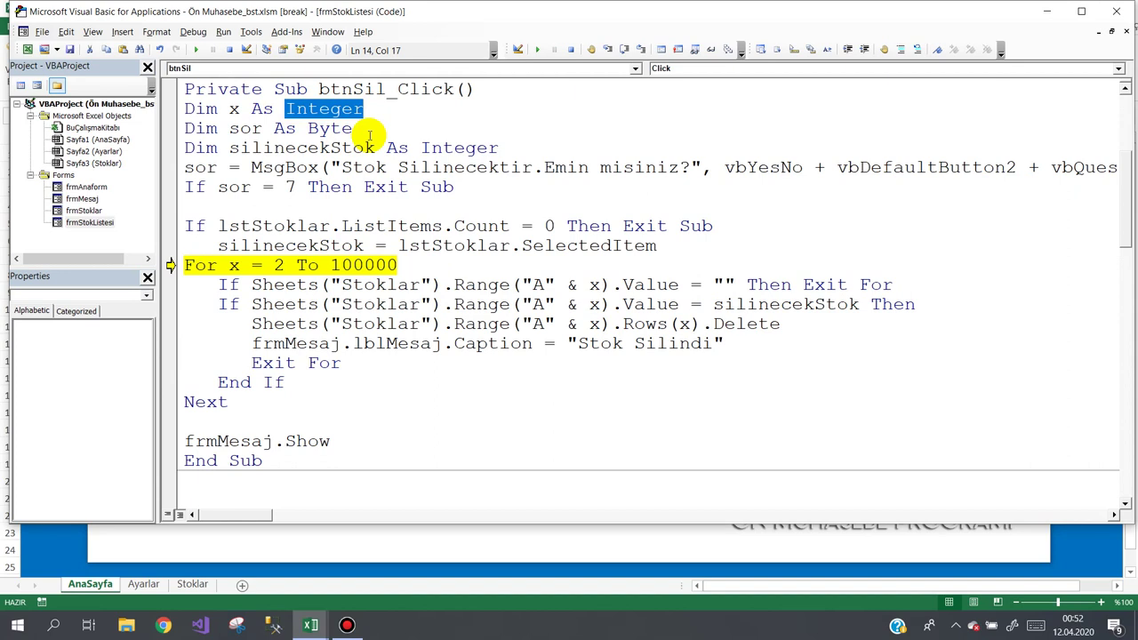
pyautogui.write('lon')
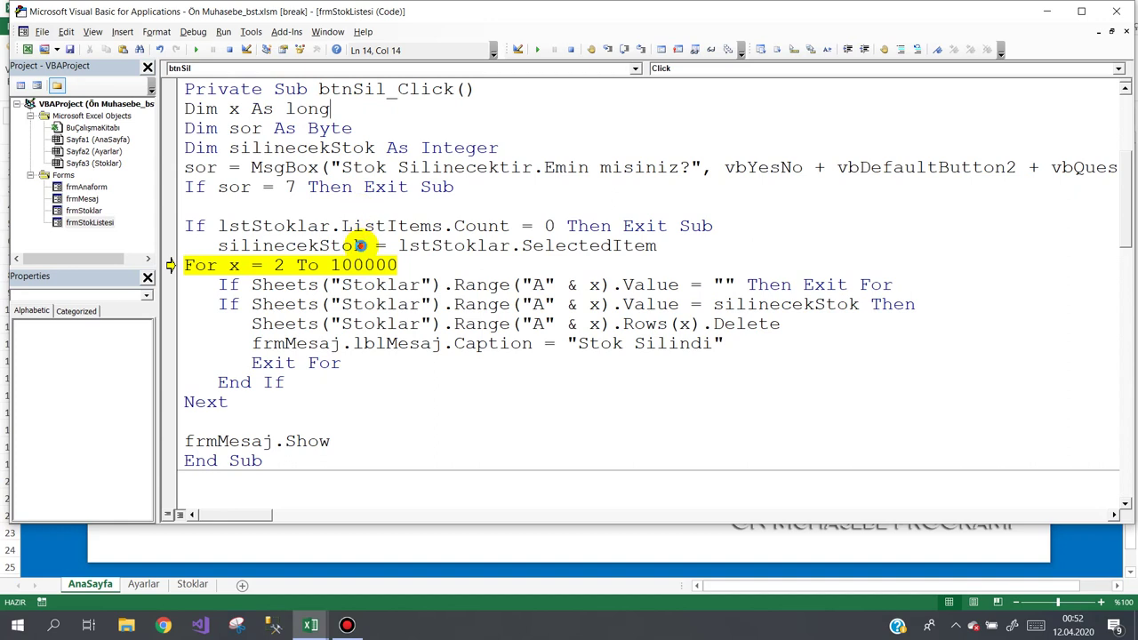
pyautogui.click(292, 224)
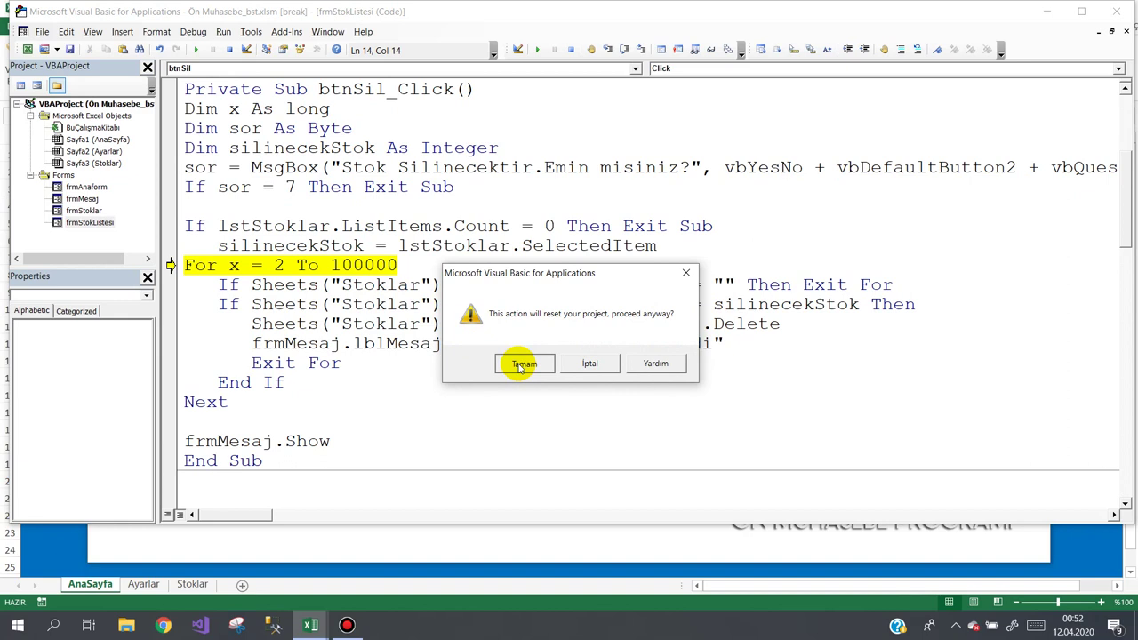
pyautogui.click(522, 364)
pyautogui.click(294, 262)
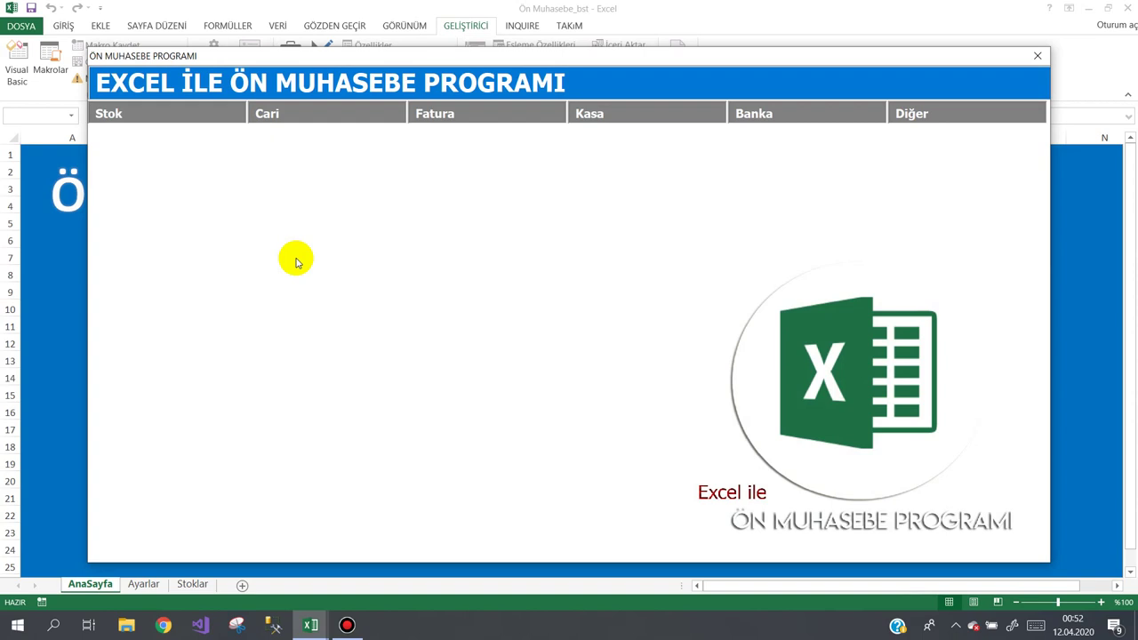
# Step: Open Stok Listesi, delete KALEM with Evet, and dismiss the Stok Silindi message
pyautogui.click(105, 123)
pyautogui.click(136, 144)
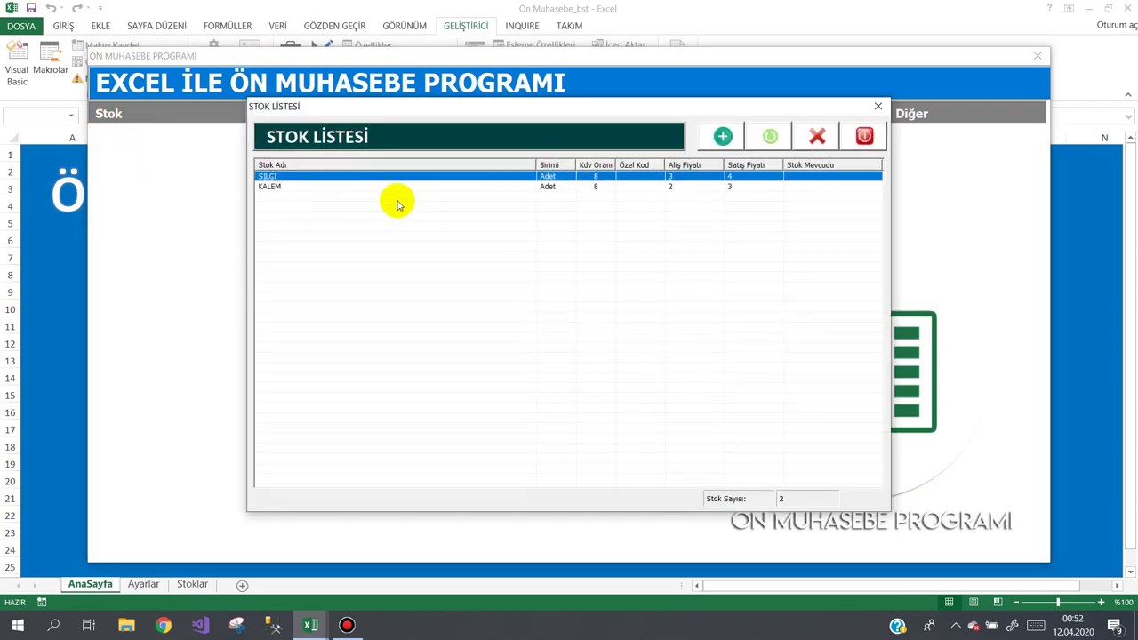
pyautogui.click(406, 186)
pyautogui.click(816, 135)
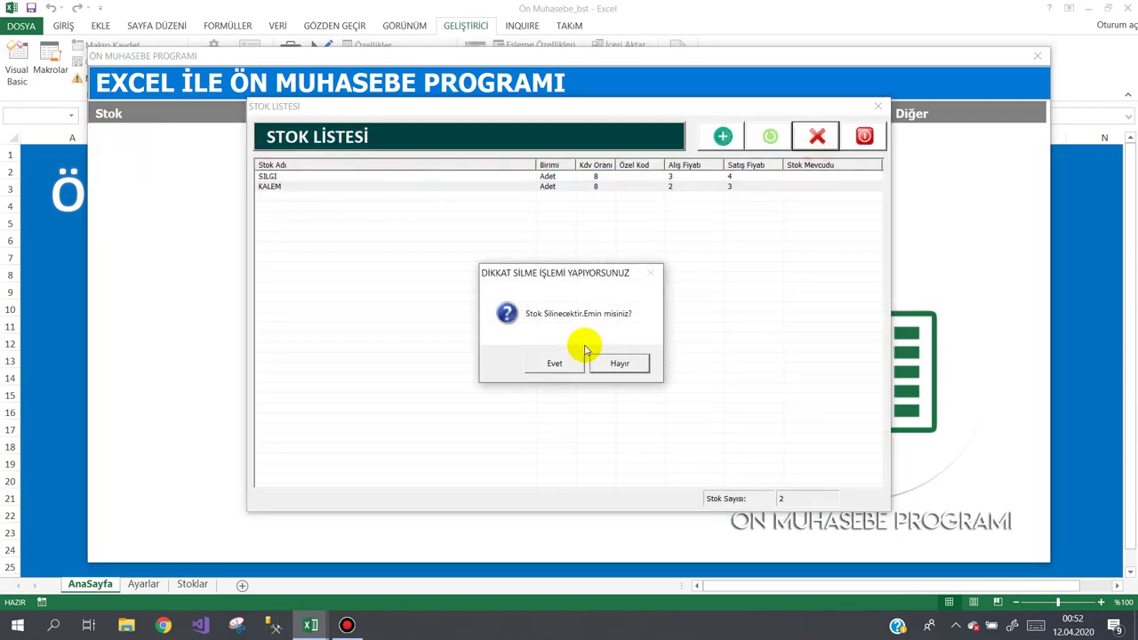
pyautogui.click(544, 362)
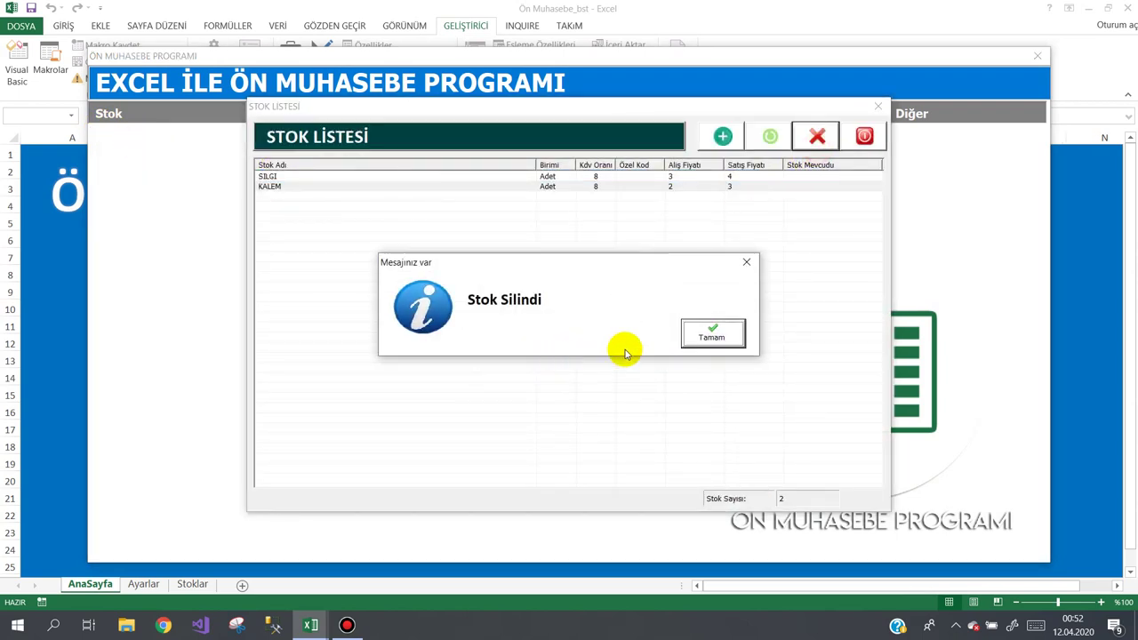
pyautogui.click(711, 334)
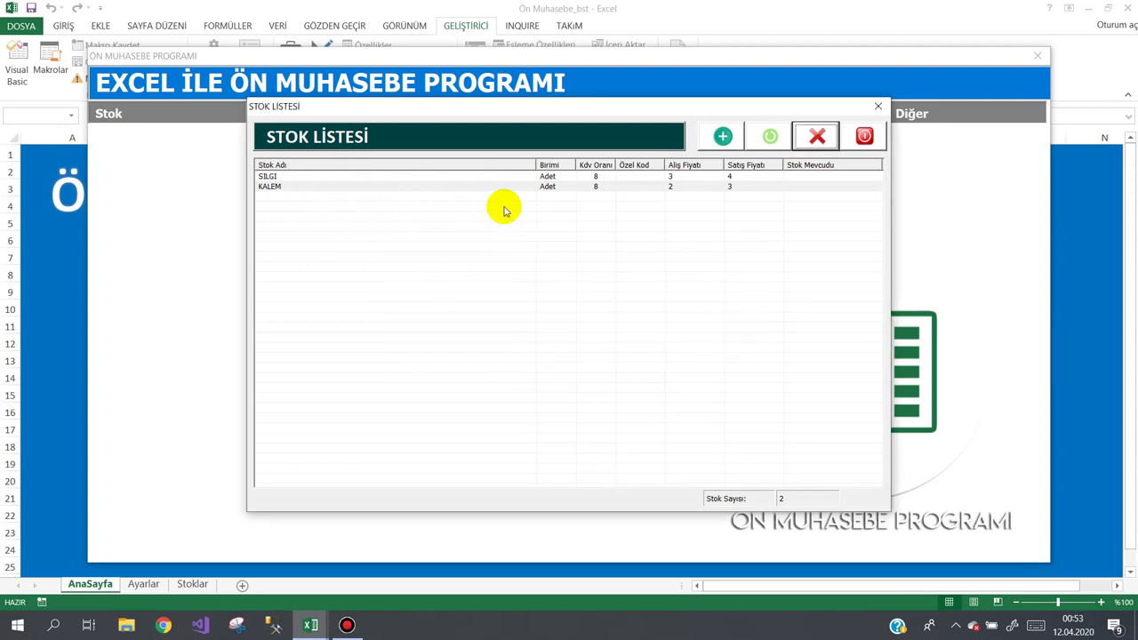
# Step: Reopen the stock list to see KALEM remains, check the Stoklar sheet, and return to VBA
pyautogui.click(484, 187)
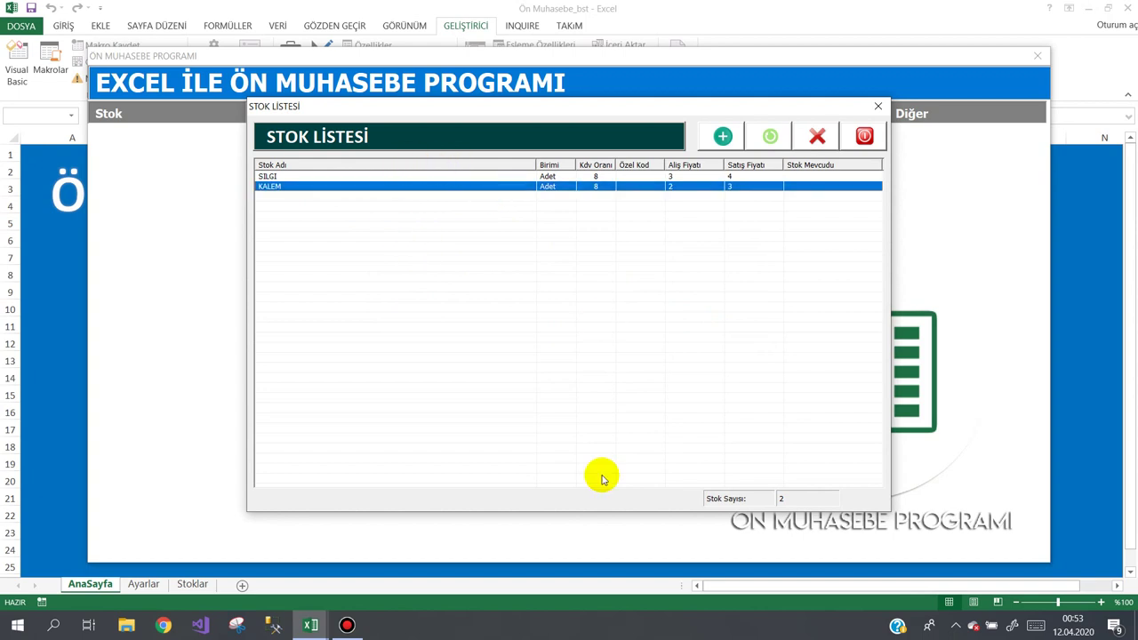
pyautogui.click(863, 137)
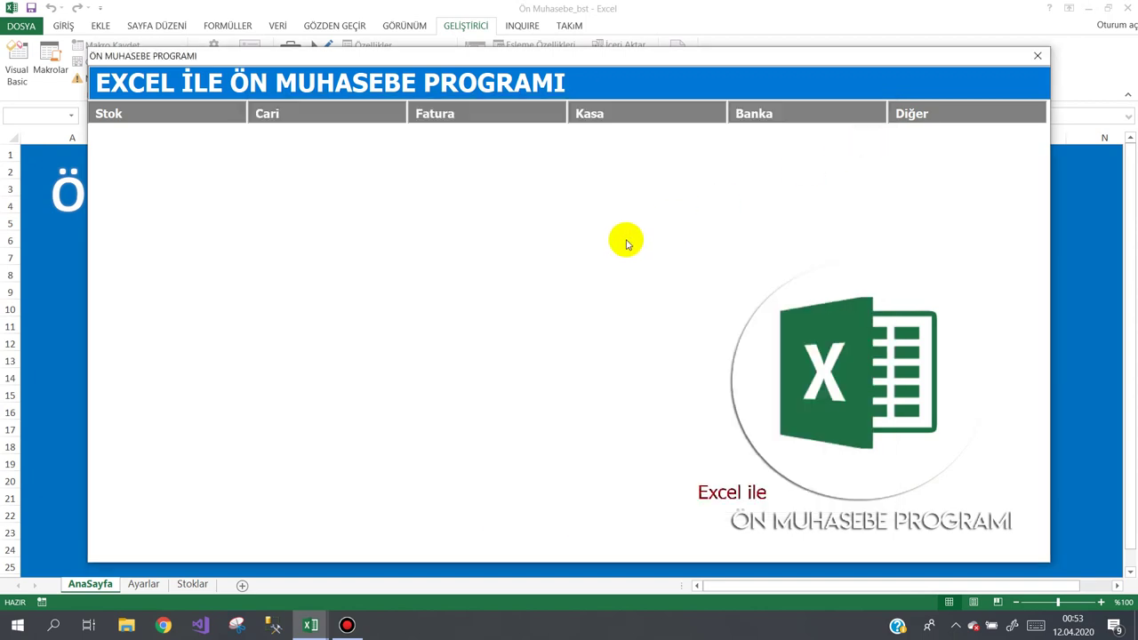
pyautogui.moveTo(908, 114)
pyautogui.click(952, 317)
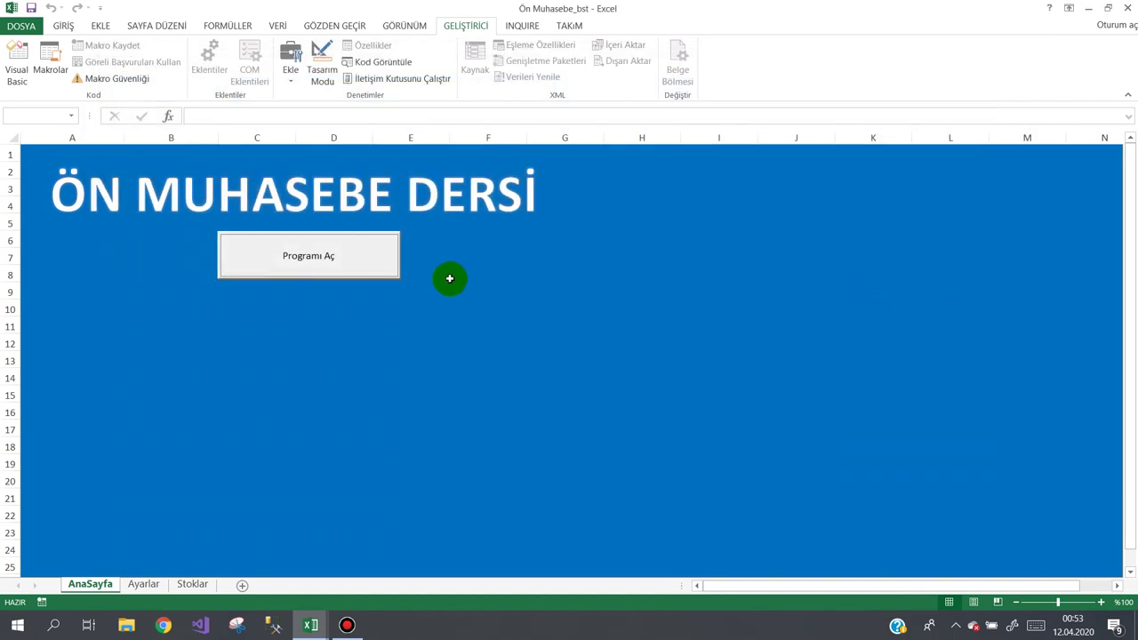
pyautogui.click(363, 251)
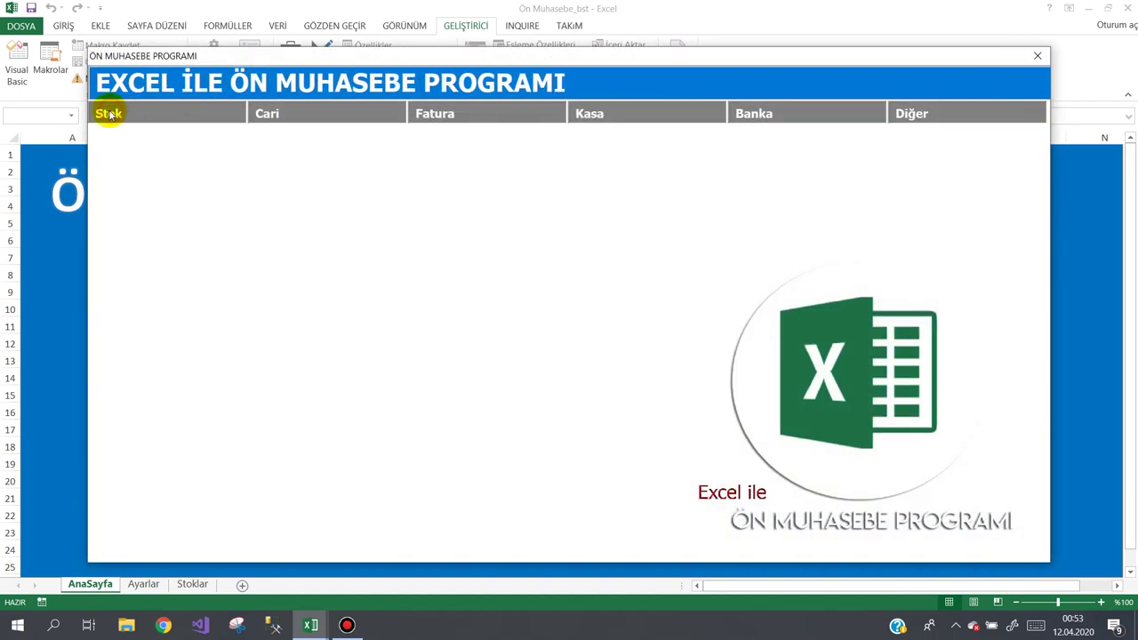
pyautogui.moveTo(111, 116)
pyautogui.click(127, 143)
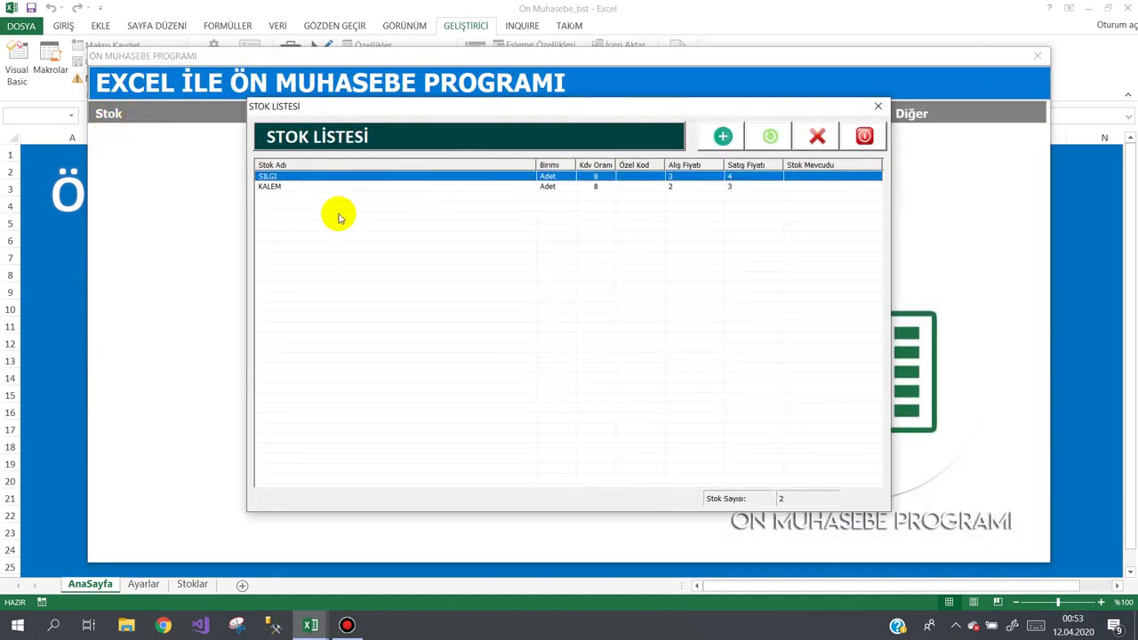
pyautogui.click(862, 136)
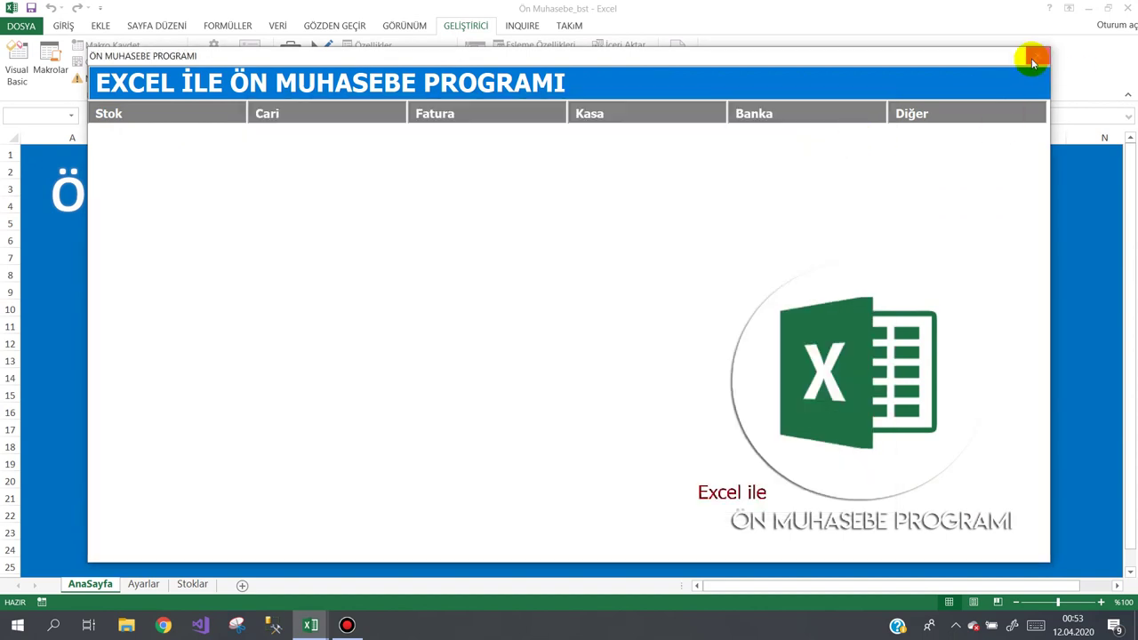
pyautogui.moveTo(936, 110)
pyautogui.click(983, 317)
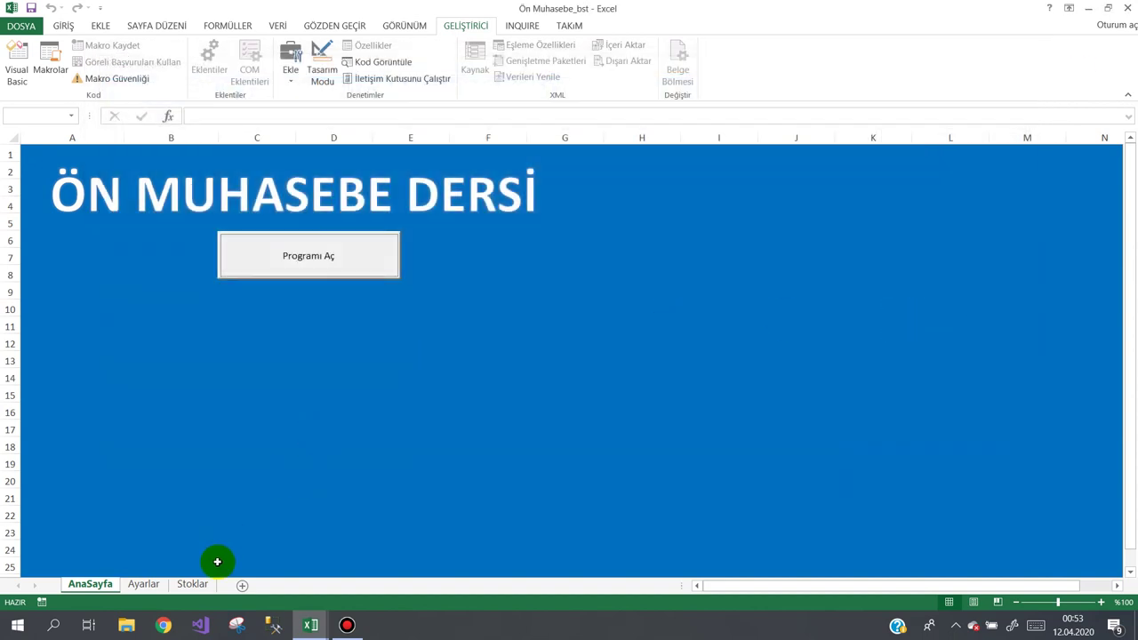
pyautogui.click(194, 587)
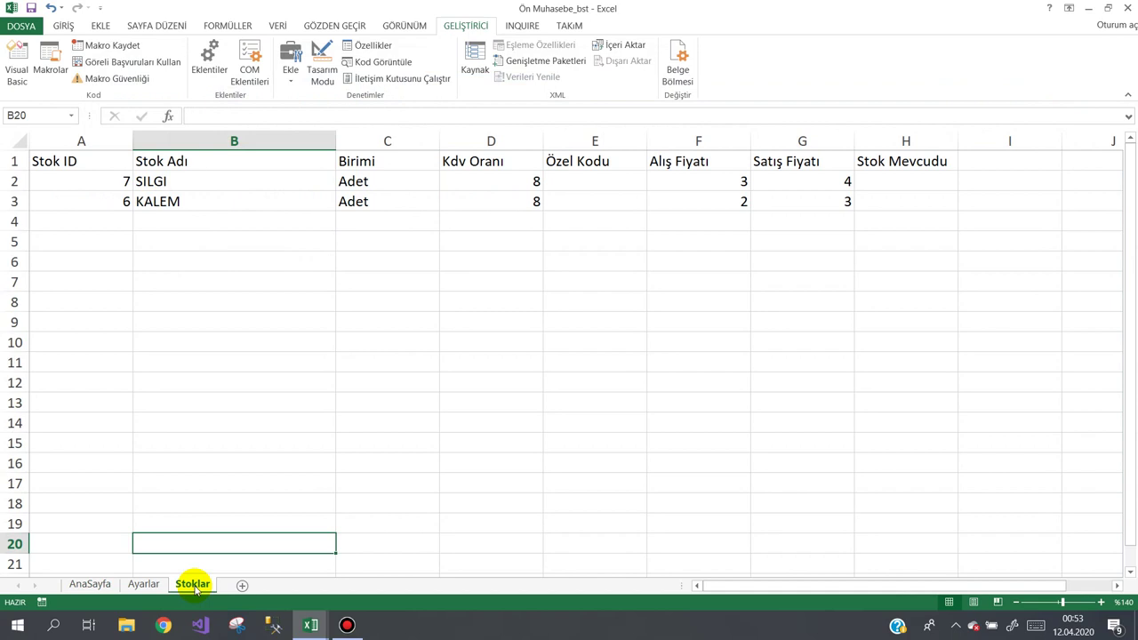
pyautogui.moveTo(310, 625)
pyautogui.click(394, 570)
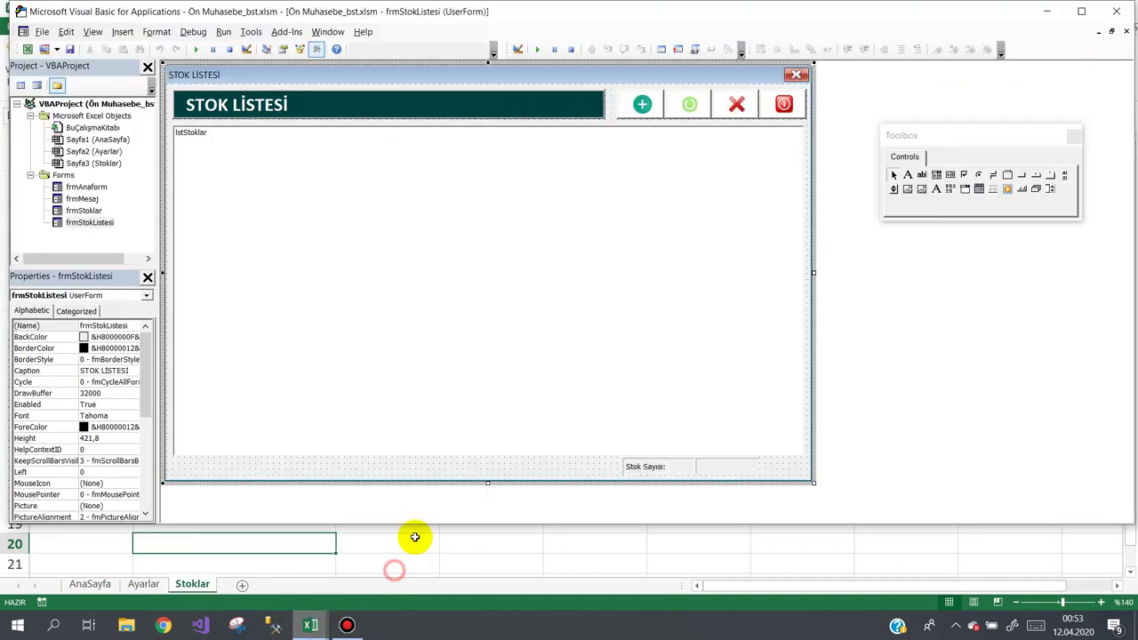
# Step: Open the btnSil_Click code, inspect the Stok ID in Stoklar cell A3, and return to the editor
pyautogui.doubleClick(735, 104)
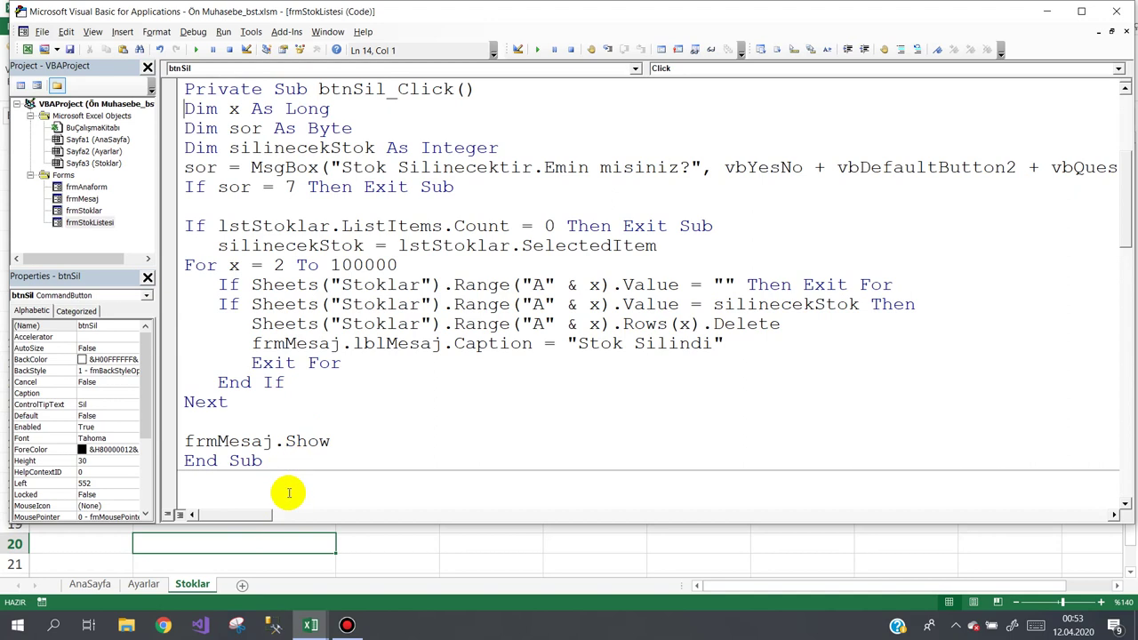
pyautogui.click(282, 549)
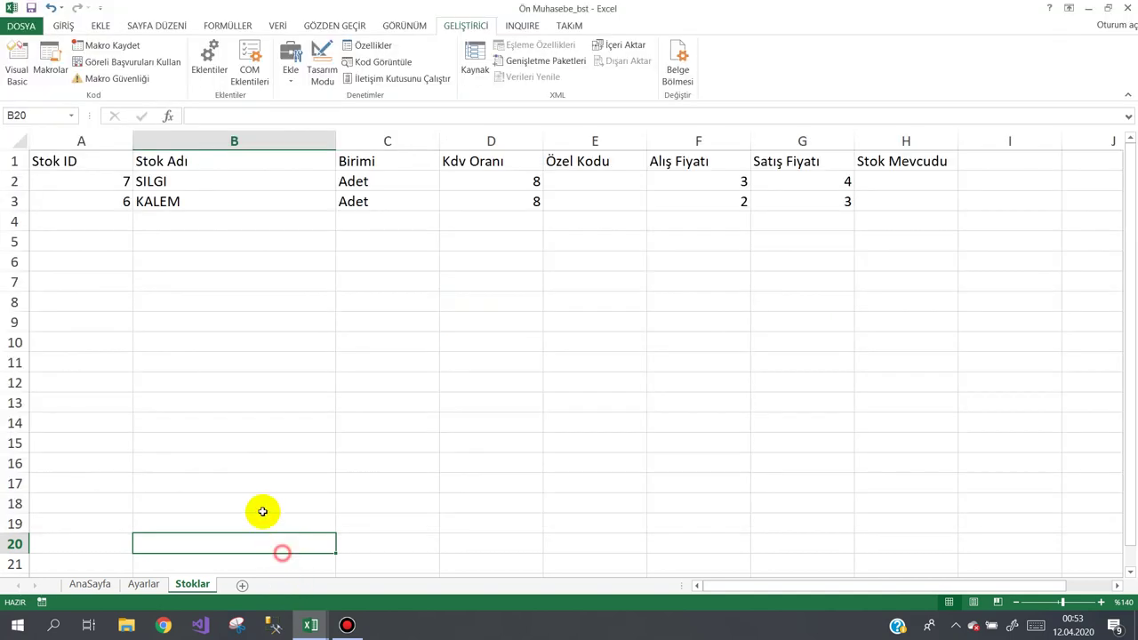
pyautogui.click(102, 203)
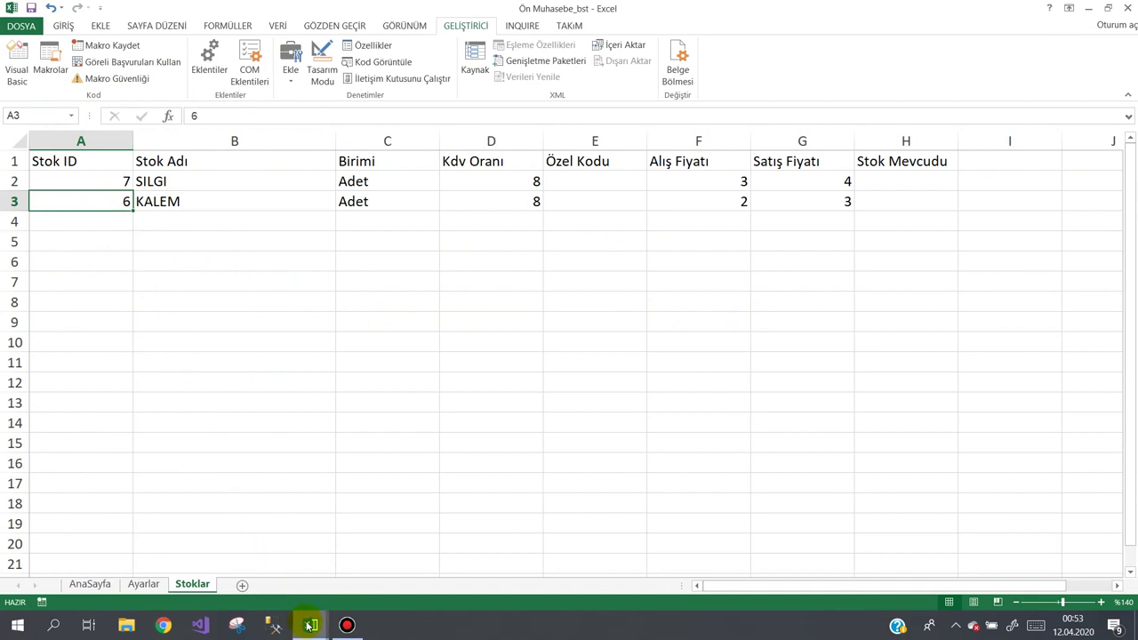
pyautogui.moveTo(308, 626)
pyautogui.click(347, 625)
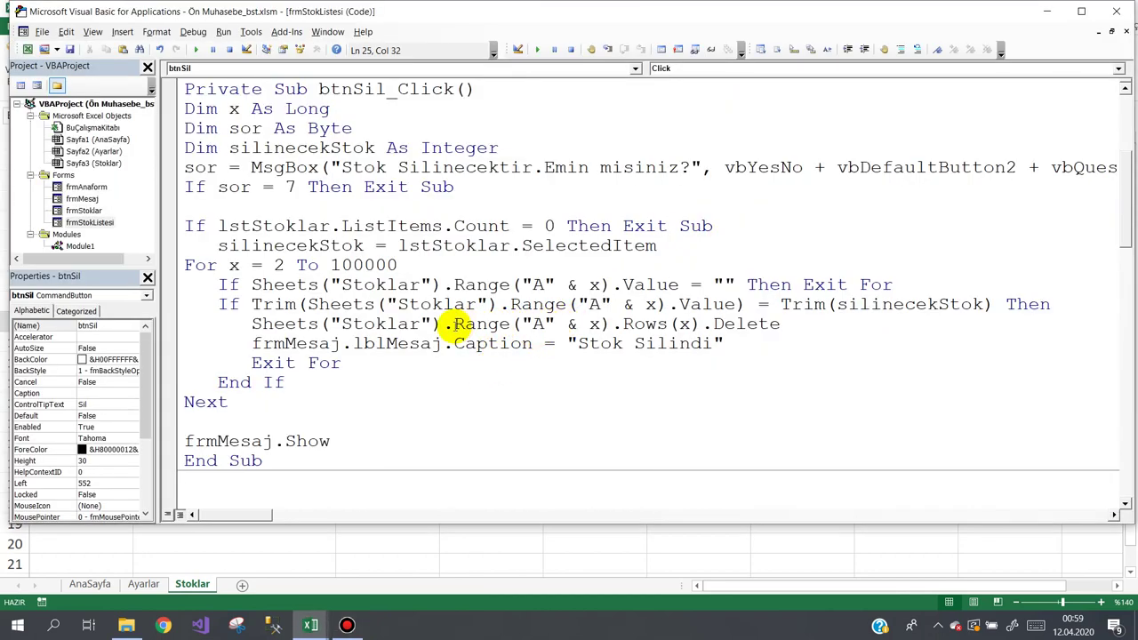
# Step: Remove Range("A" & x) and the extra dot so the line reads Sheets("Stoklar").Rows(x).Delete, then return to AnaSayfa
pyautogui.moveTo(452, 324); pyautogui.dragTo(606, 323)
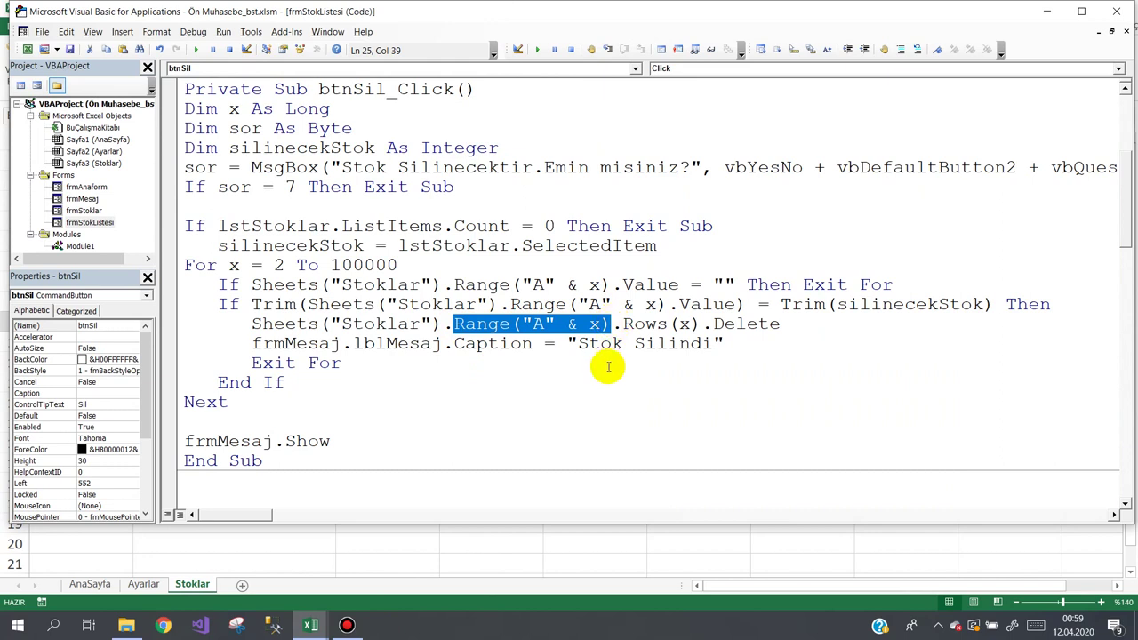
pyautogui.press('Delete')
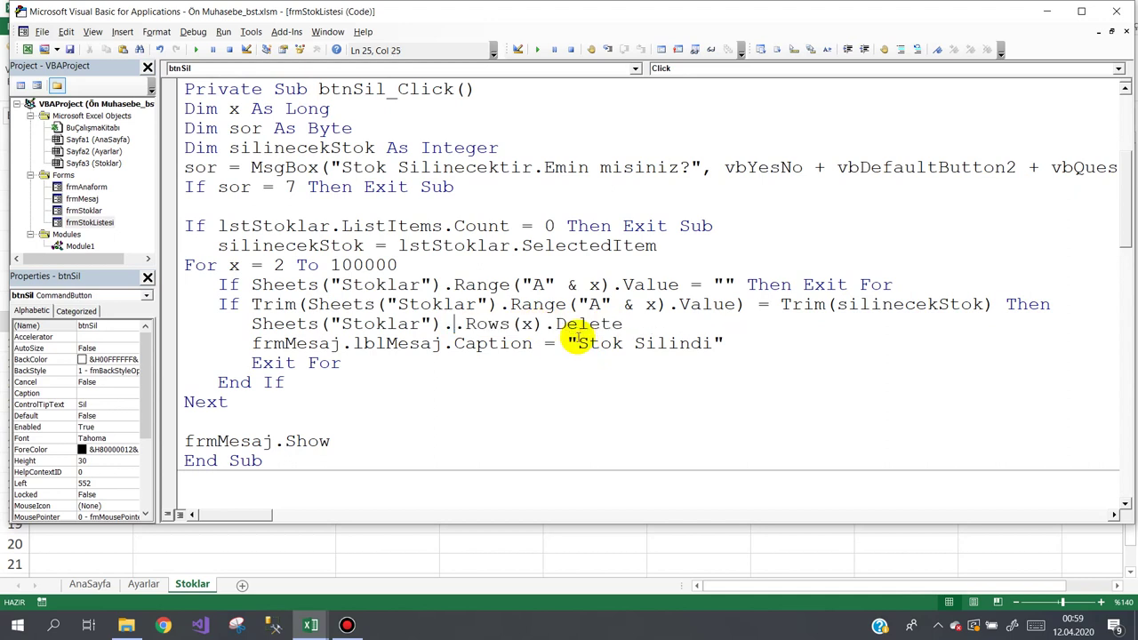
pyautogui.press('Delete')
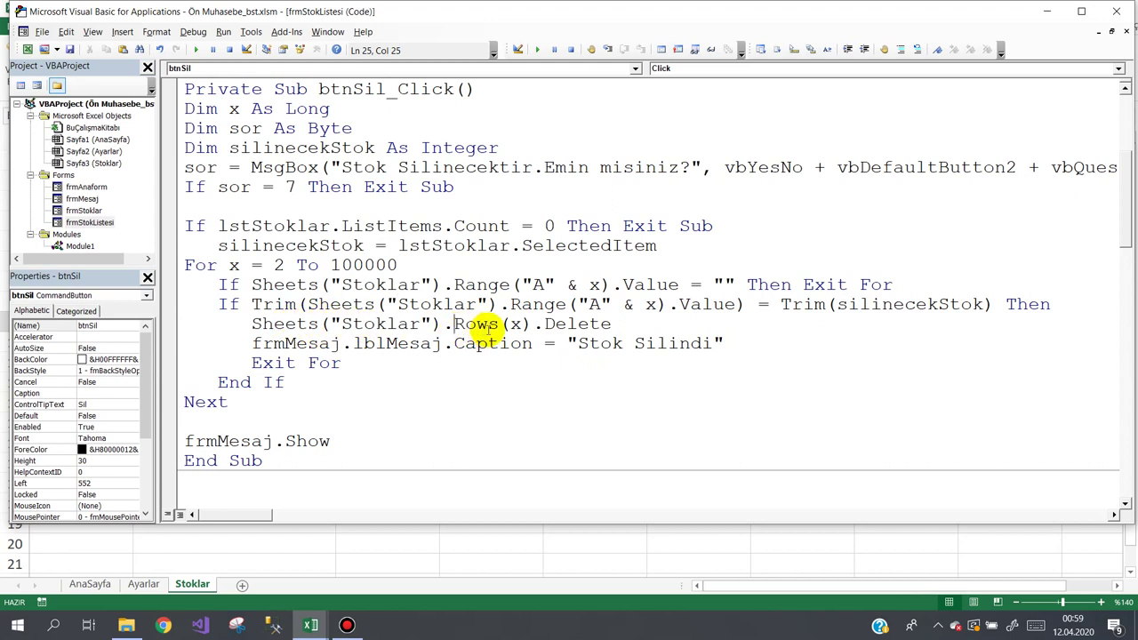
pyautogui.click(350, 544)
pyautogui.click(94, 582)
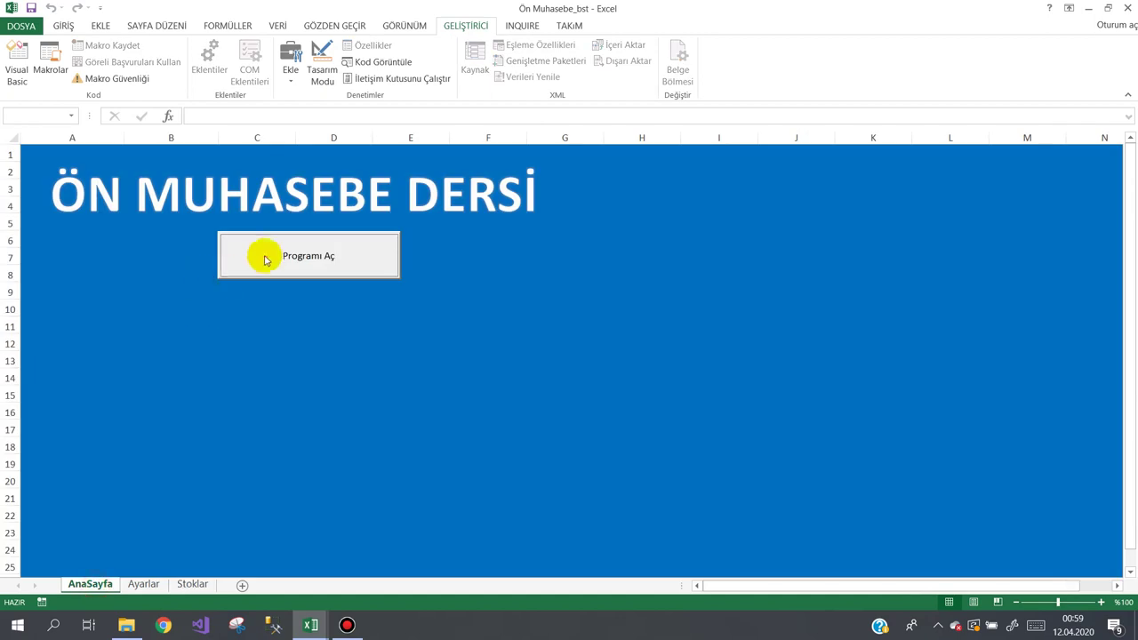
# Step: Launch the program, open the stock list and delete the KALEM stock item
pyautogui.click(264, 254)
pyautogui.click(149, 144)
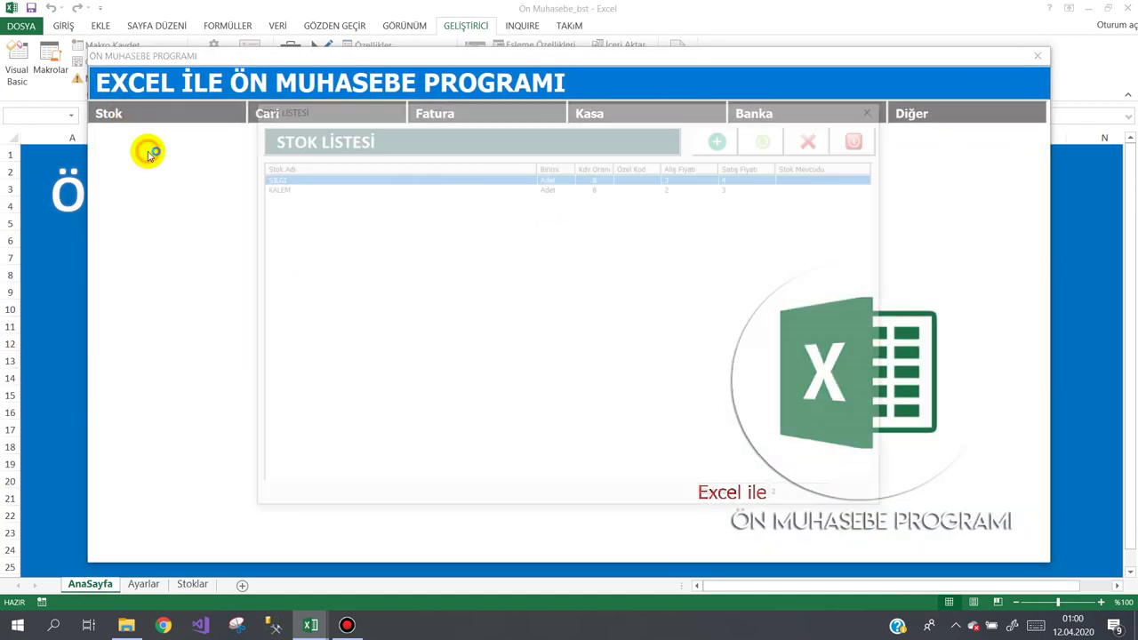
pyautogui.click(368, 186)
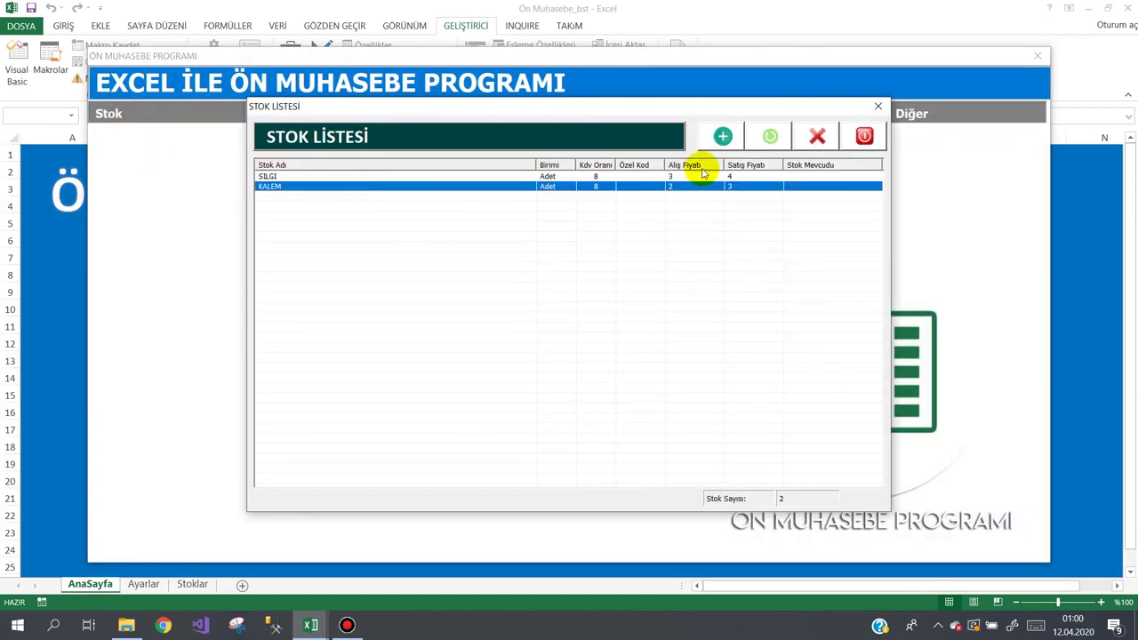
pyautogui.click(818, 138)
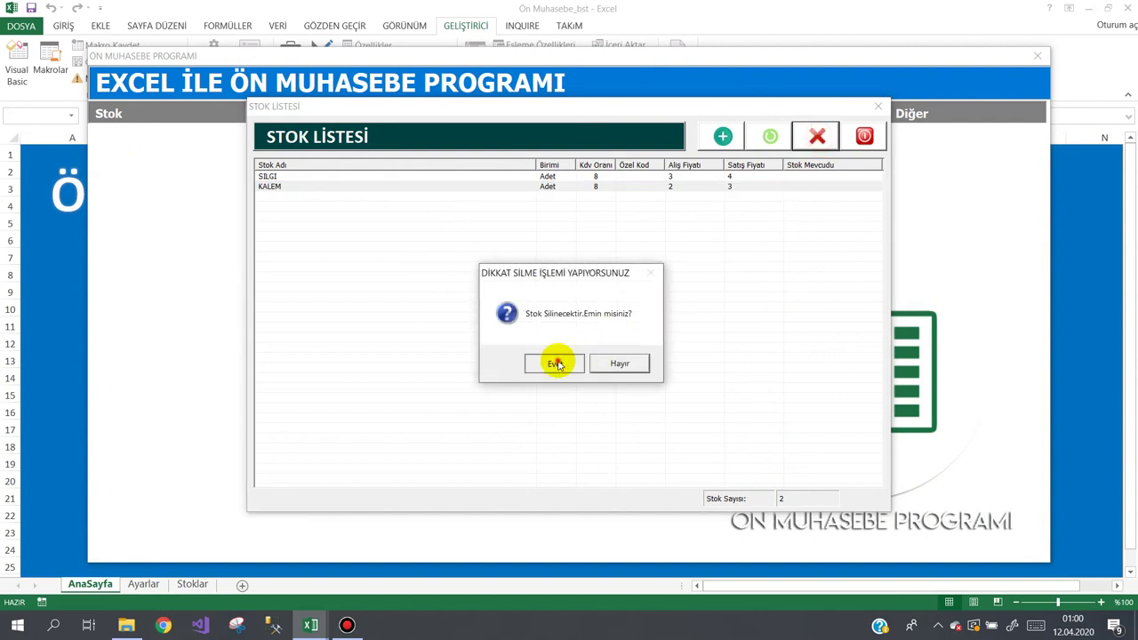
pyautogui.click(555, 361)
pyautogui.click(722, 334)
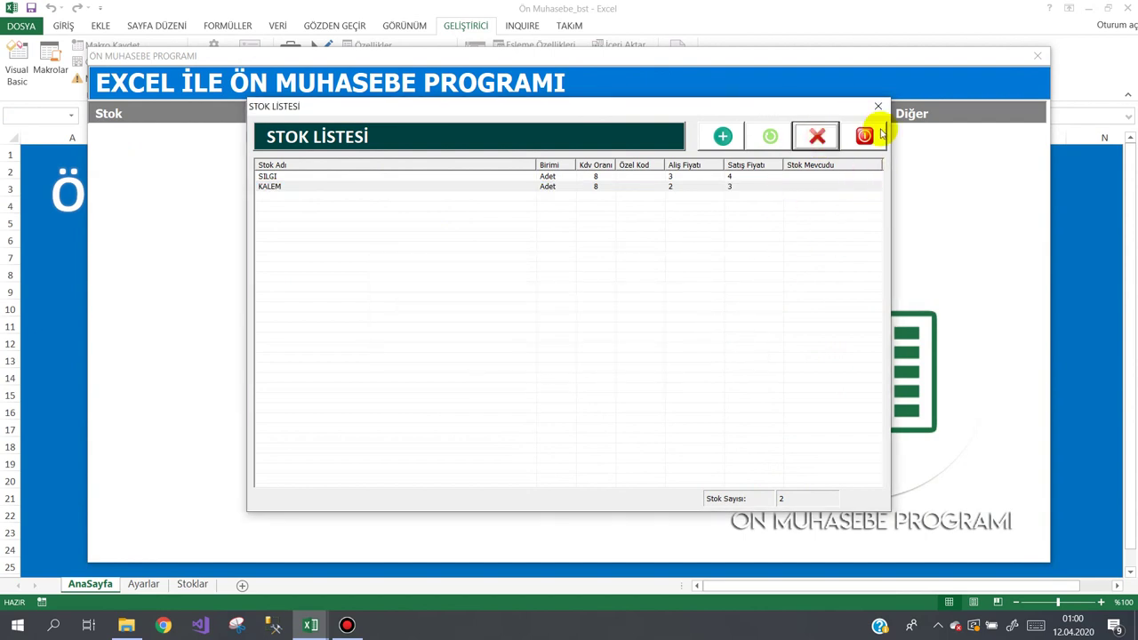
# Step: Close the stock list and the program via Diğer > Kapat, then view the Stoklar sheet
pyautogui.click(864, 136)
pyautogui.click(980, 109)
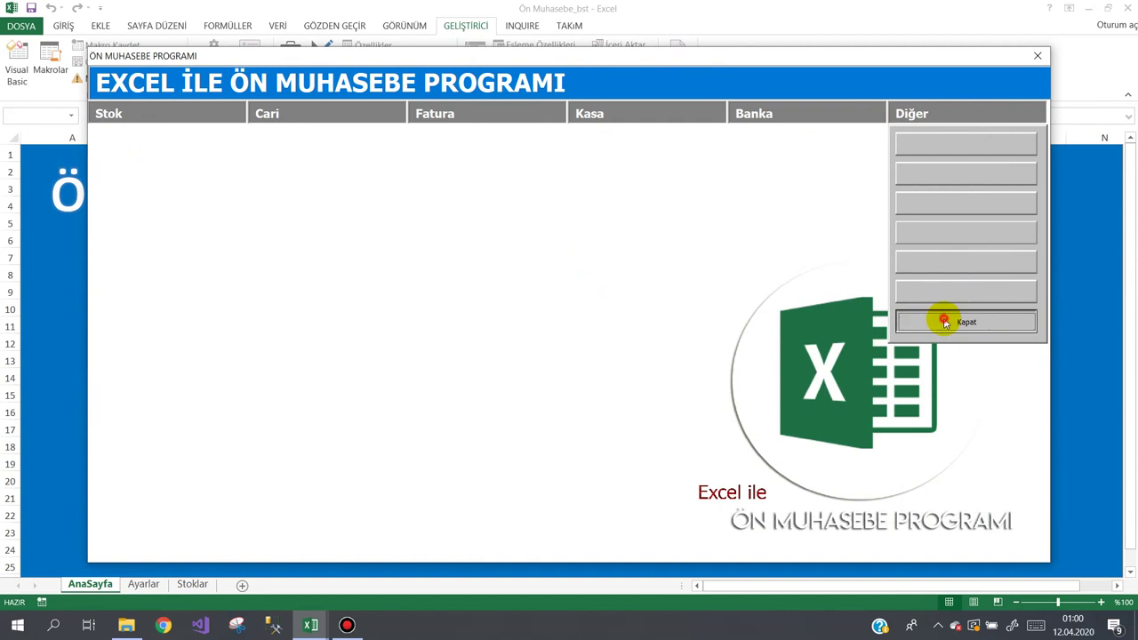
pyautogui.click(943, 318)
pyautogui.click(210, 584)
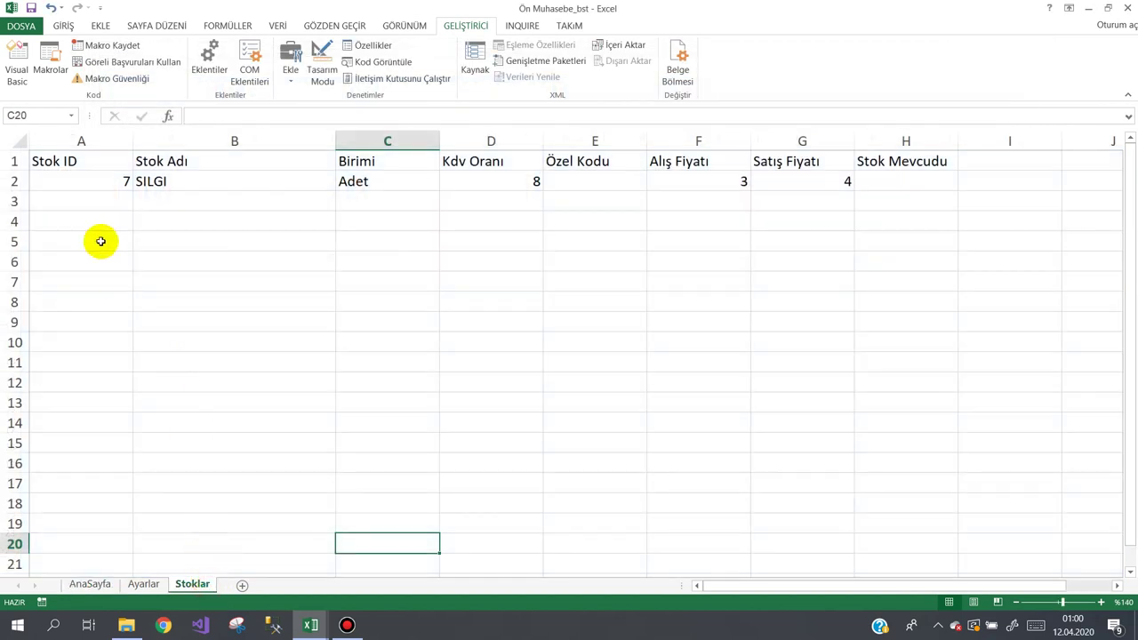
# Step: Add a StokListele call after Next in btnSil_Click so the list refreshes, then return to Excel
pyautogui.moveTo(310, 625)
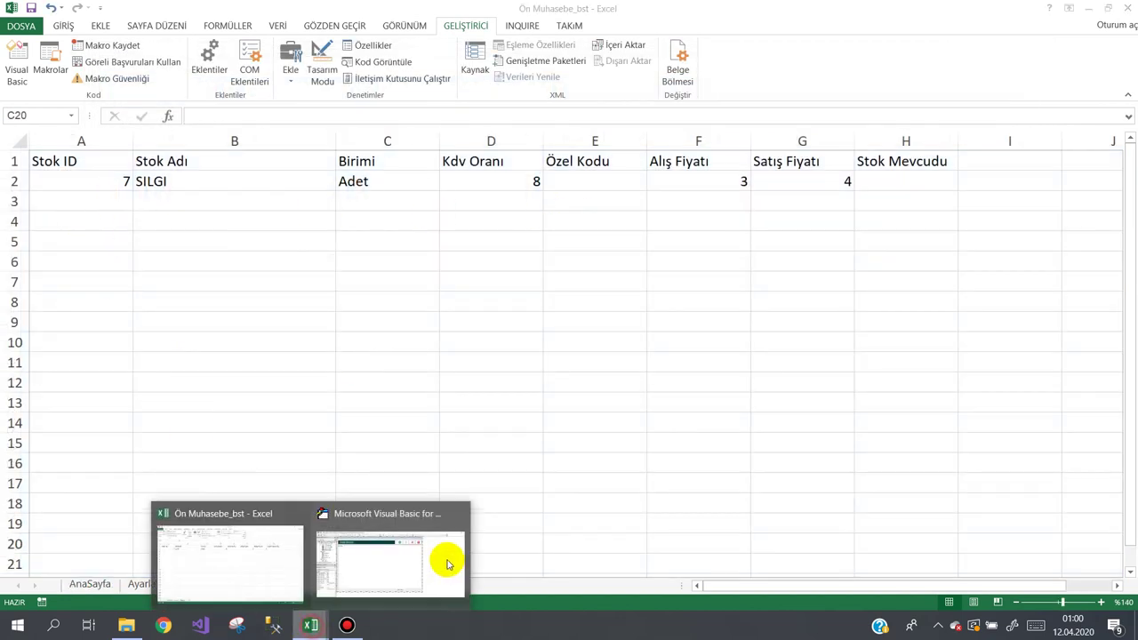
pyautogui.click(399, 577)
pyautogui.doubleClick(736, 104)
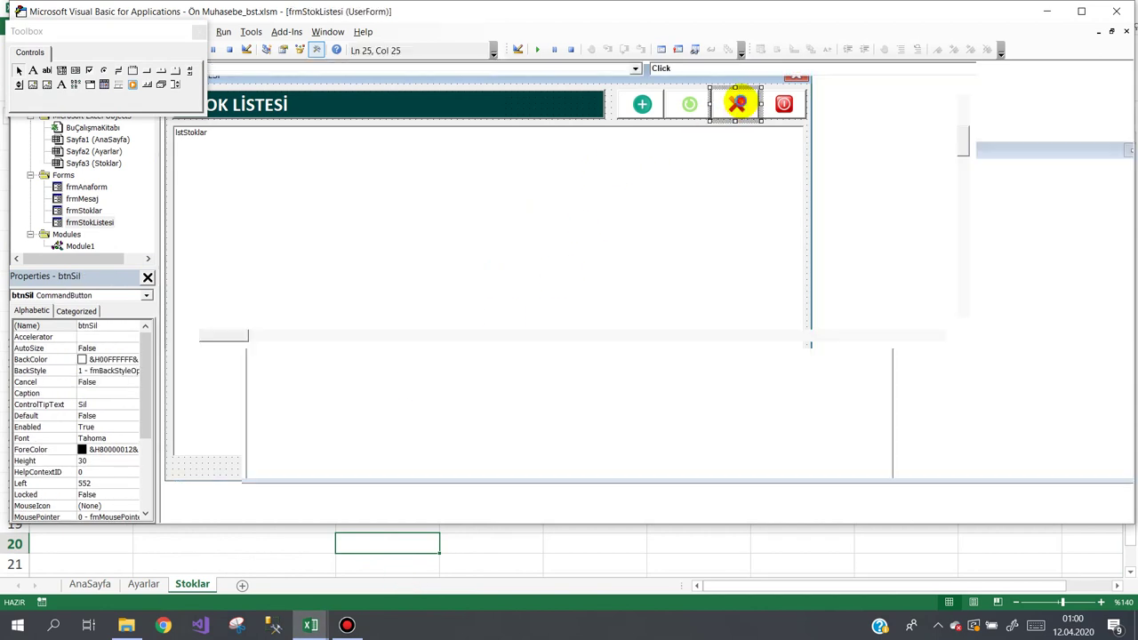
pyautogui.click(741, 346)
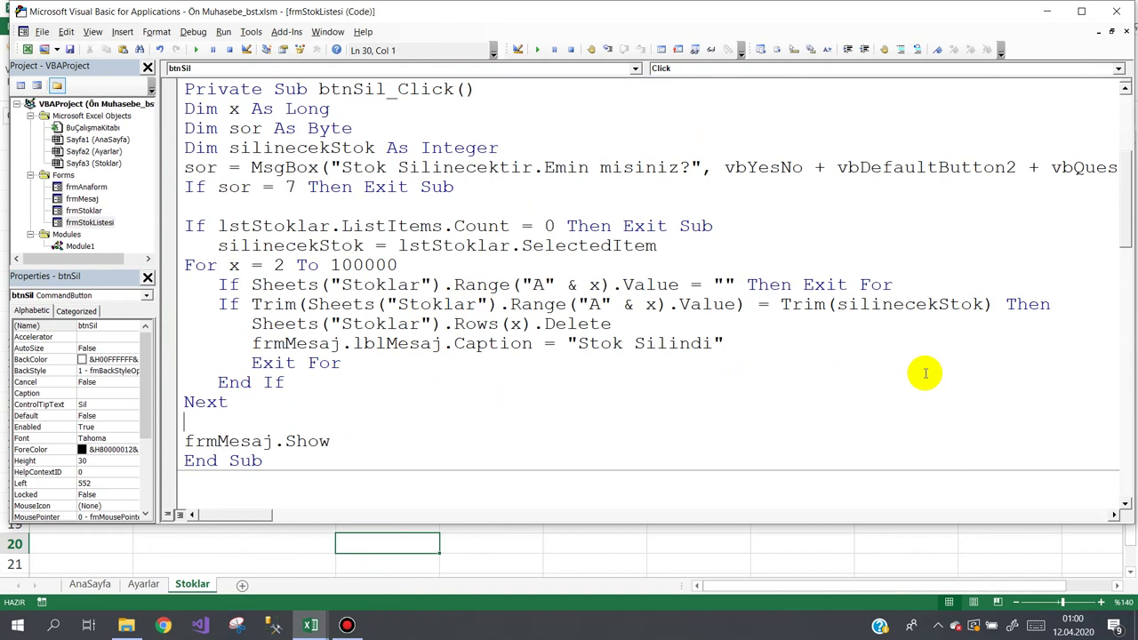
pyautogui.moveTo(1127, 224); pyautogui.dragTo(1122, 327)
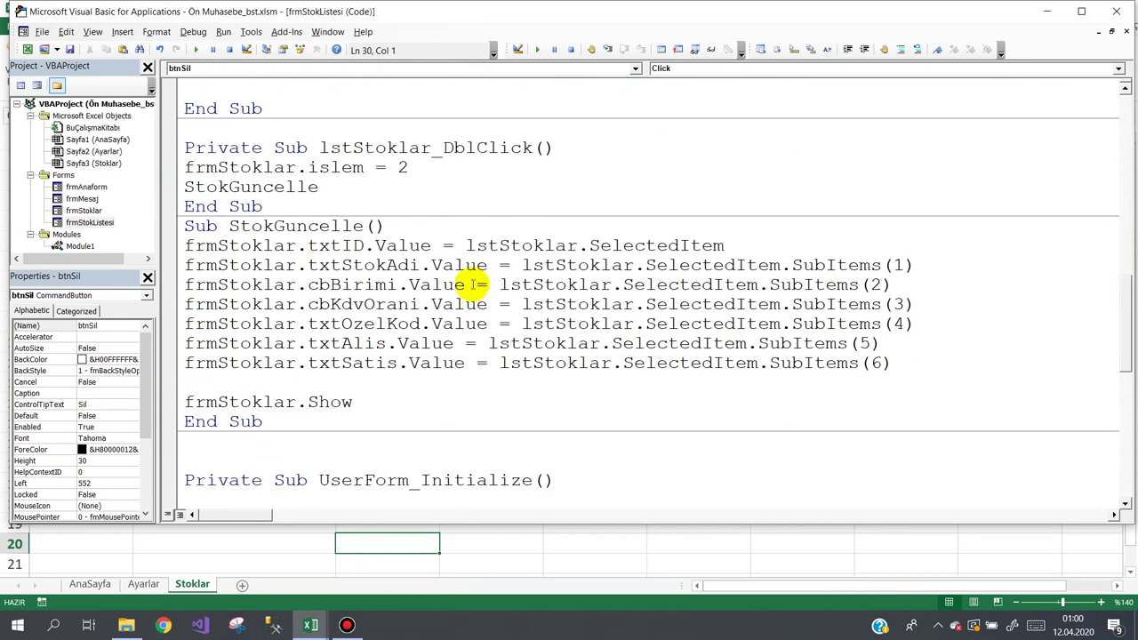
pyautogui.moveTo(1126, 317); pyautogui.dragTo(1122, 406)
pyautogui.moveTo(229, 284); pyautogui.dragTo(352, 284)
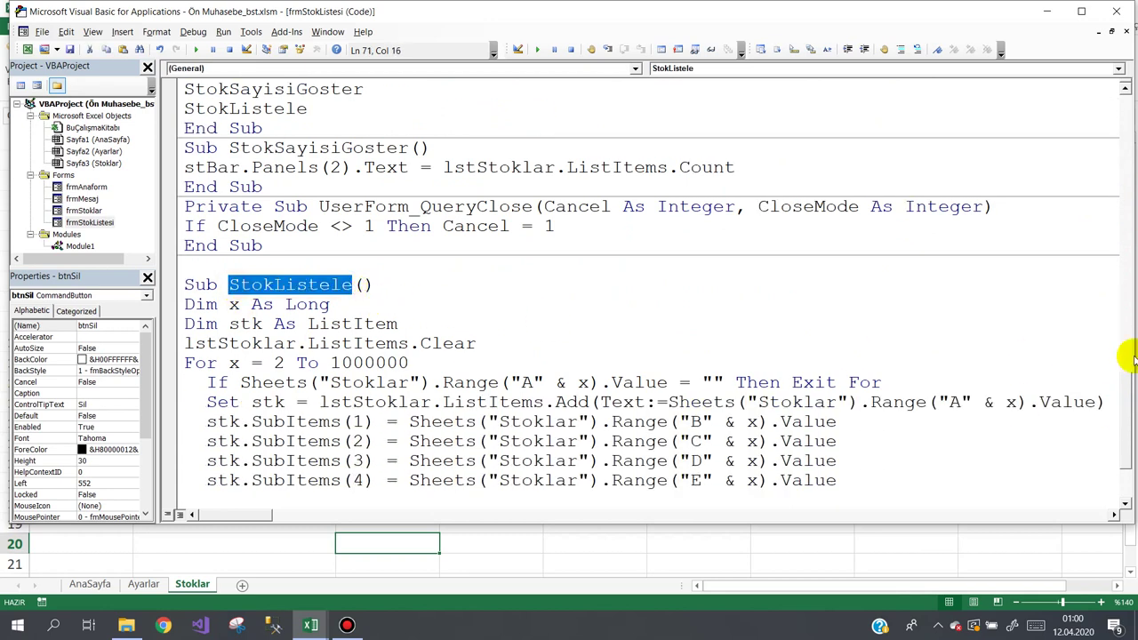
pyautogui.moveTo(1131, 390); pyautogui.dragTo(1129, 206)
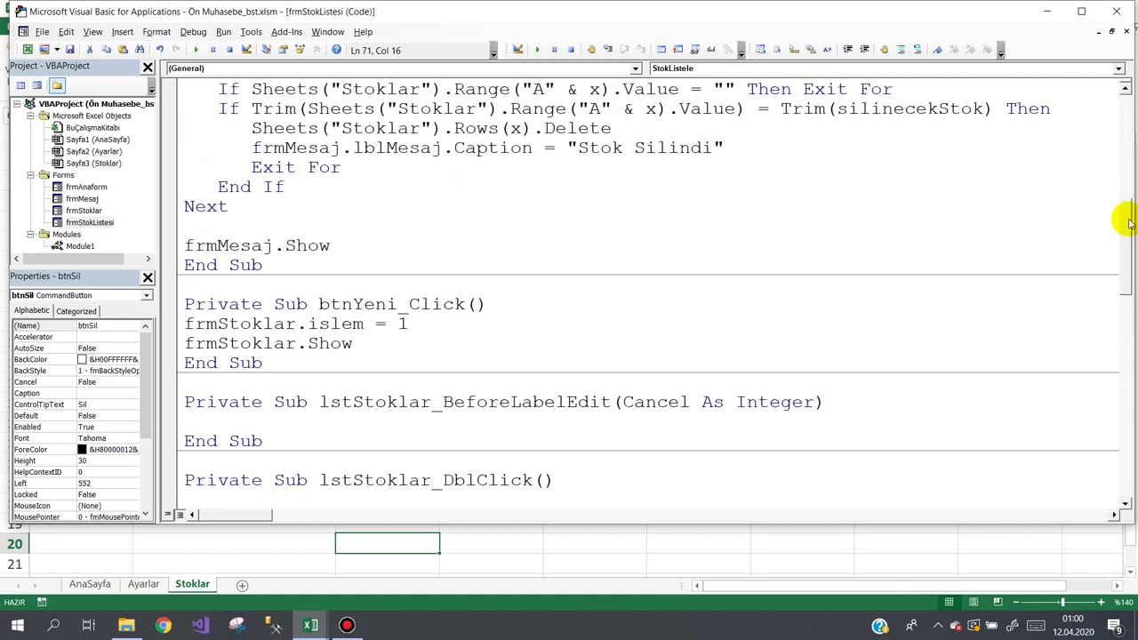
pyautogui.click(189, 301)
pyautogui.write('StokListele')
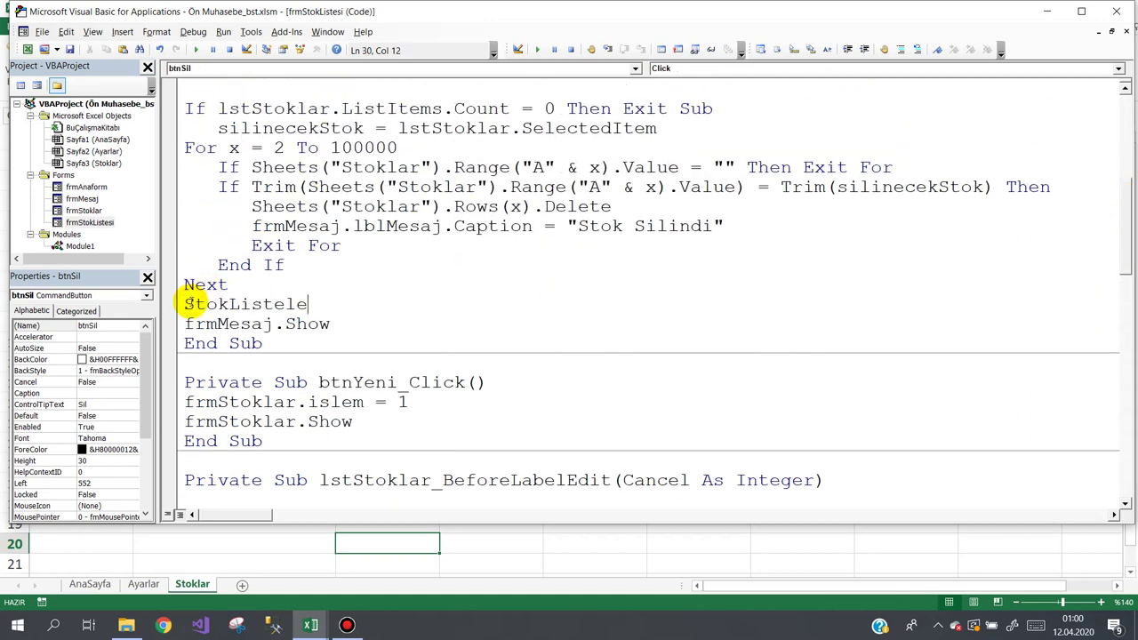
pyautogui.click(300, 536)
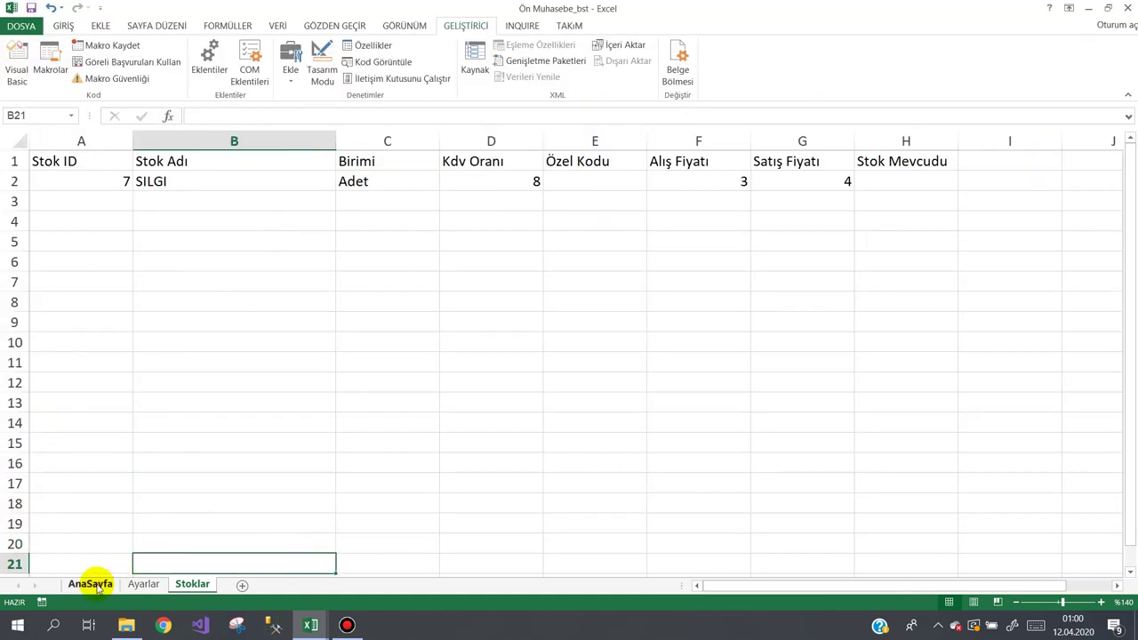
# Step: From AnaSayfa, open the stock list and delete SILGI after one cancelled attempt
pyautogui.click(100, 587)
pyautogui.click(267, 258)
pyautogui.click(140, 139)
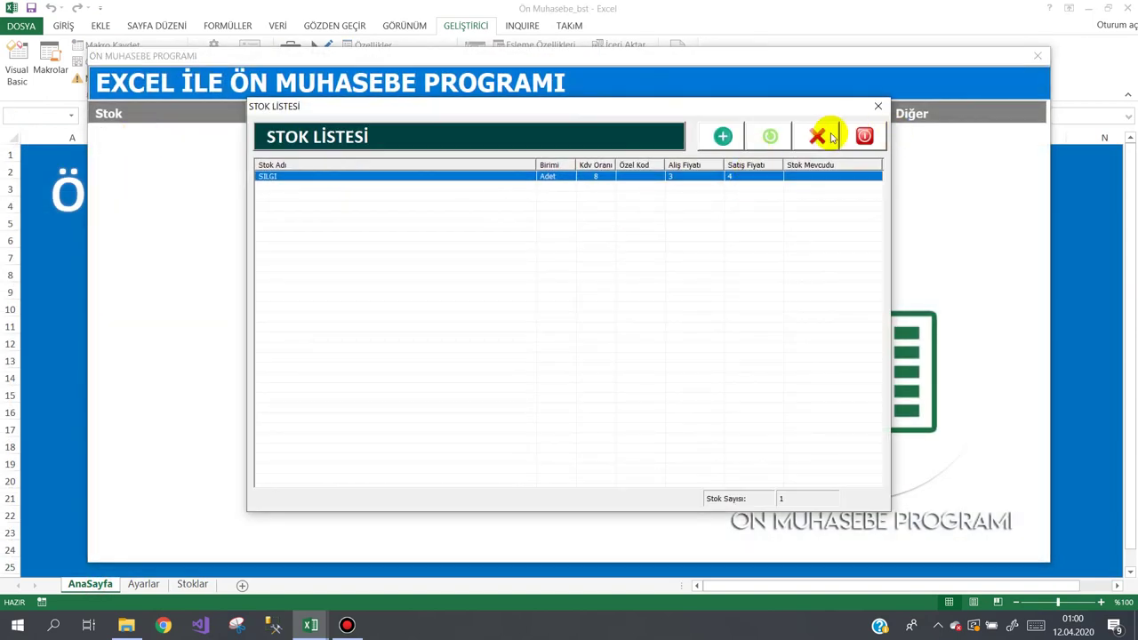
pyautogui.click(830, 137)
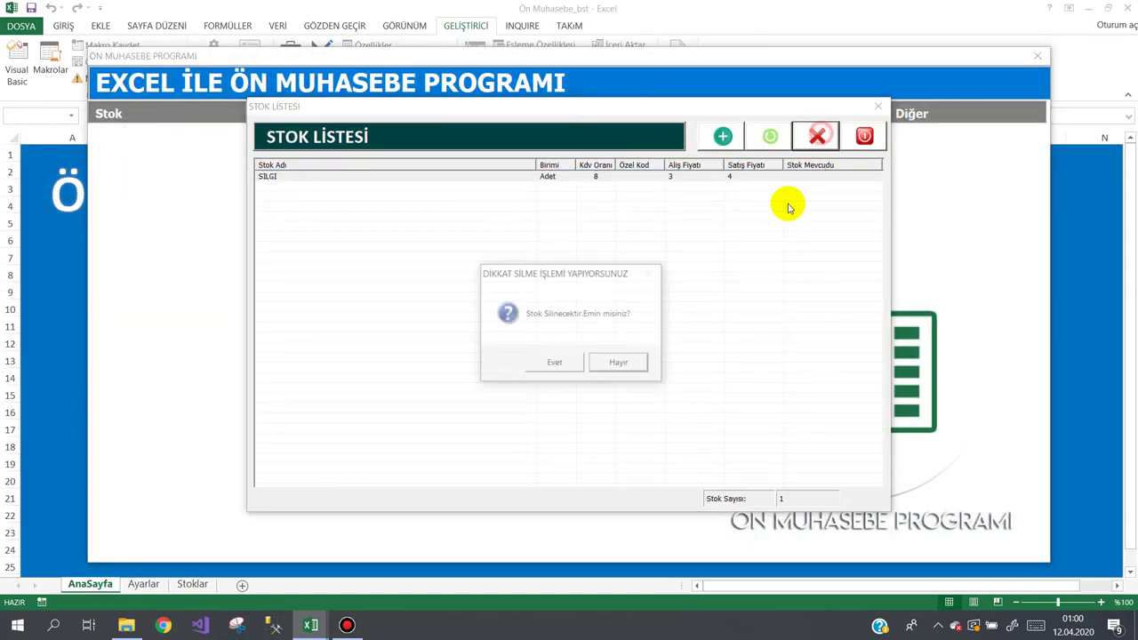
pyautogui.click(605, 367)
pyautogui.click(837, 133)
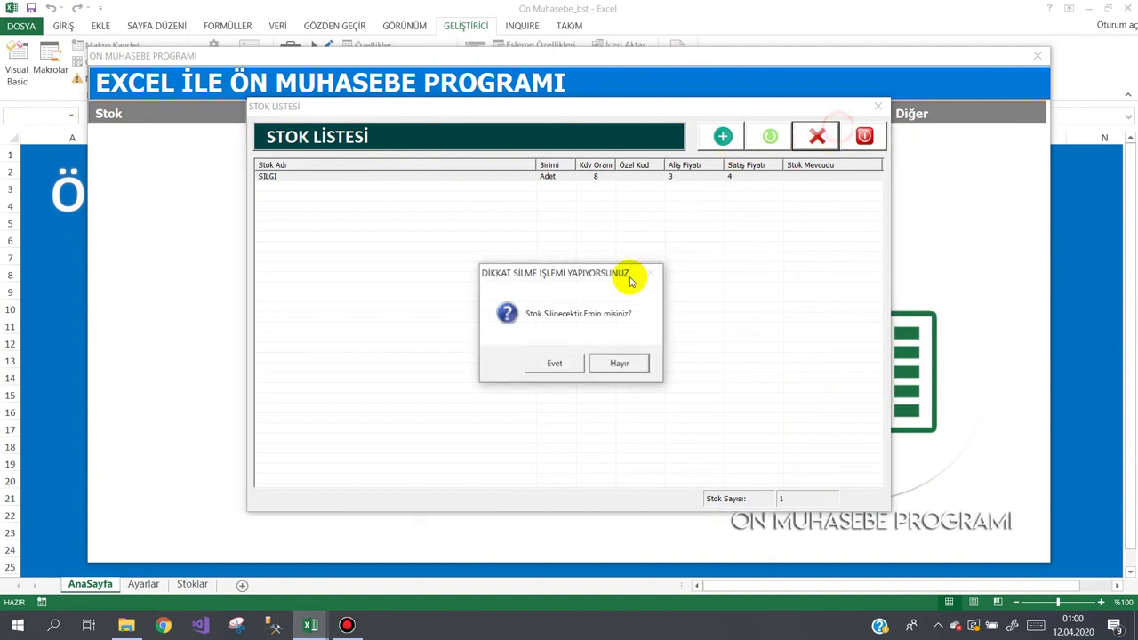
pyautogui.click(541, 362)
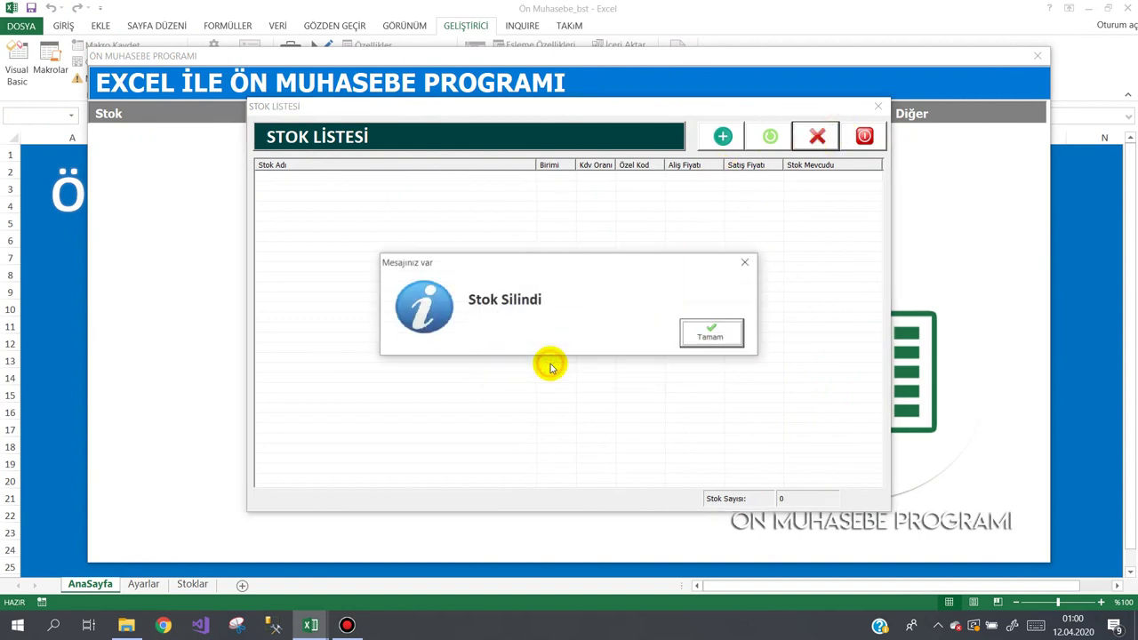
pyautogui.click(711, 341)
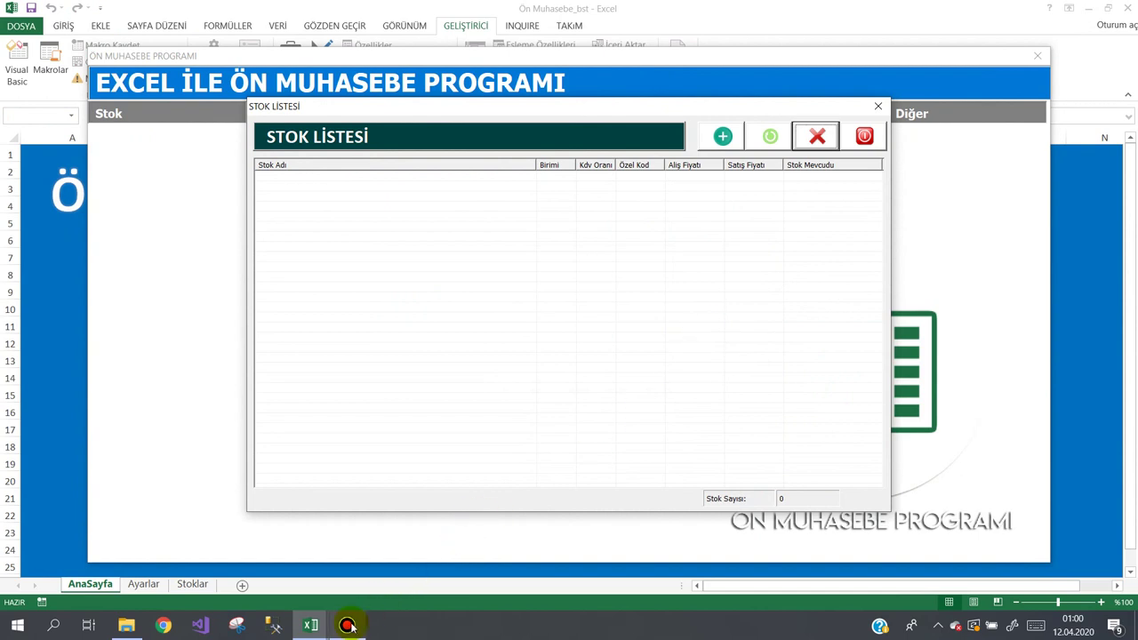
# Step: Retry deleting on the emptied list (Stok Sayısı 0), cancelling both prompts
pyautogui.click(349, 624)
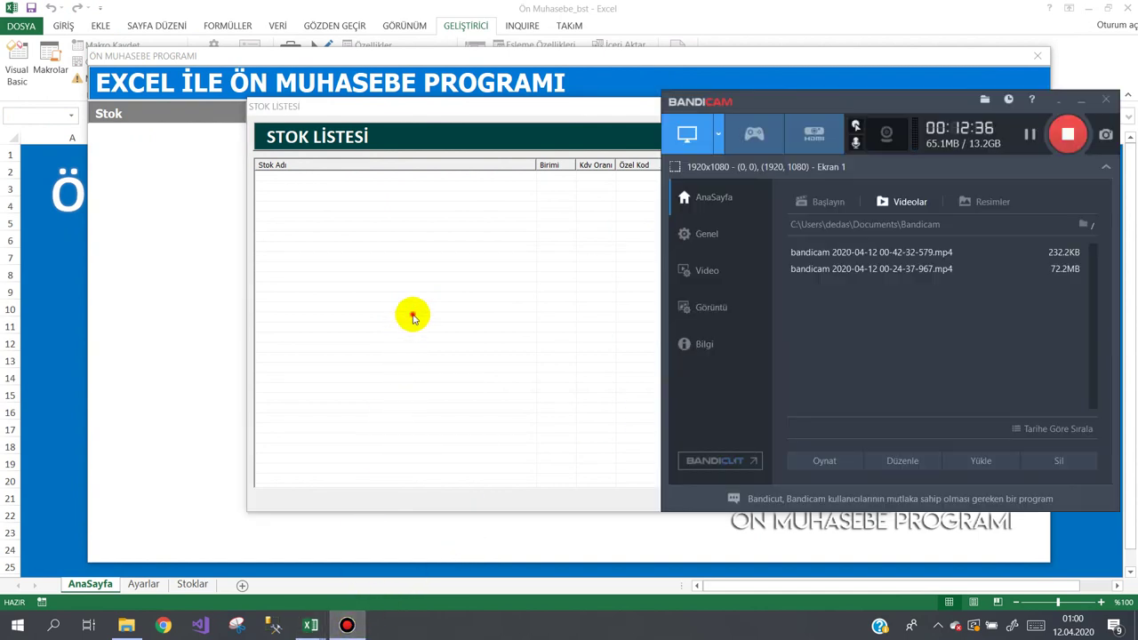
pyautogui.click(412, 315)
pyautogui.click(817, 138)
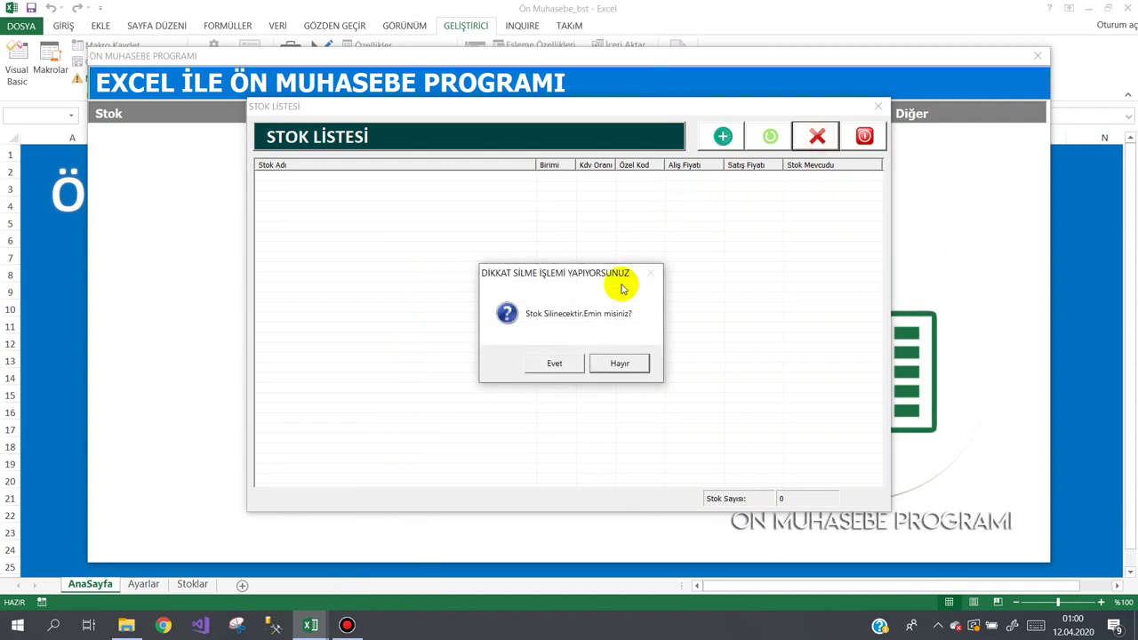
pyautogui.click(622, 365)
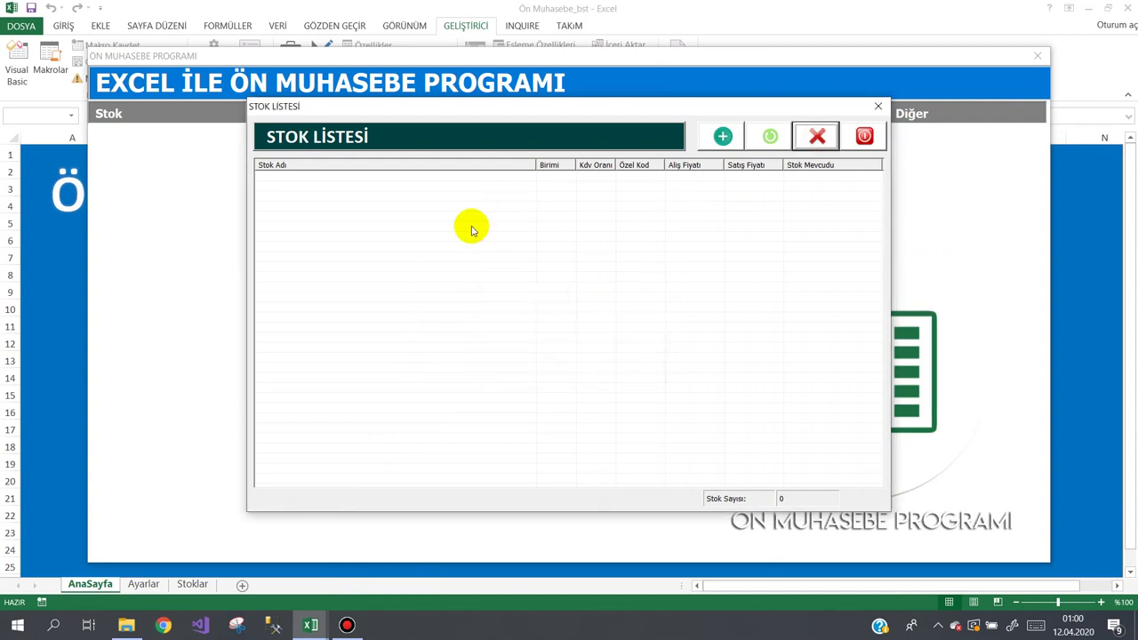
pyautogui.click(815, 135)
pyautogui.click(620, 362)
# Step: Close the stock list form and the accounting program
pyautogui.click(863, 135)
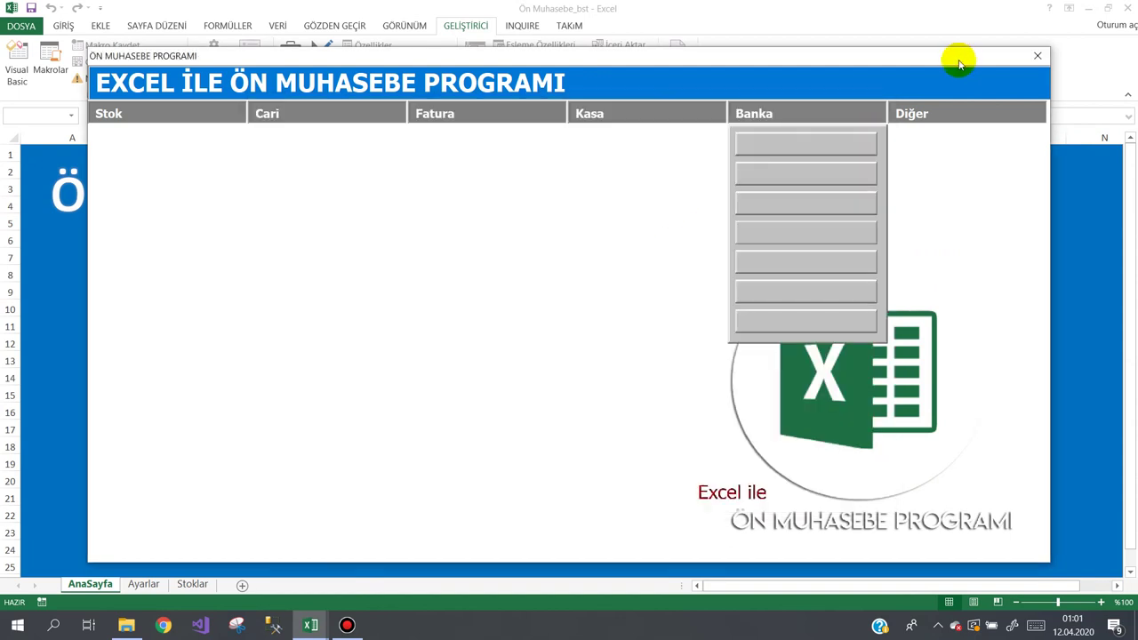
pyautogui.moveTo(923, 105)
pyautogui.click(938, 321)
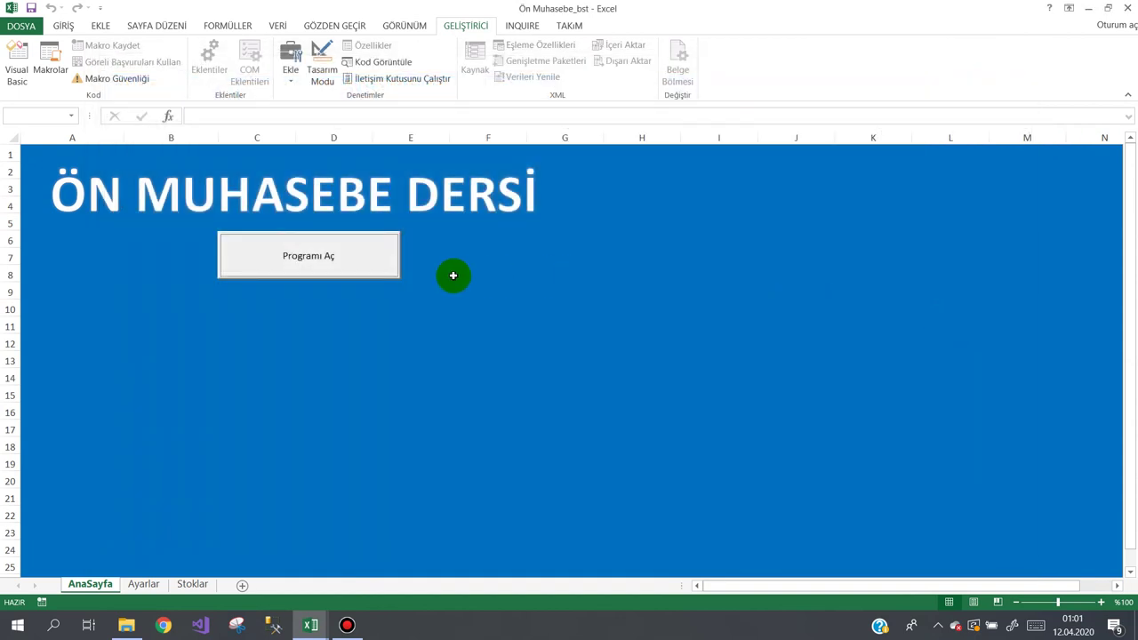
pyautogui.moveTo(310, 622)
pyautogui.click(376, 569)
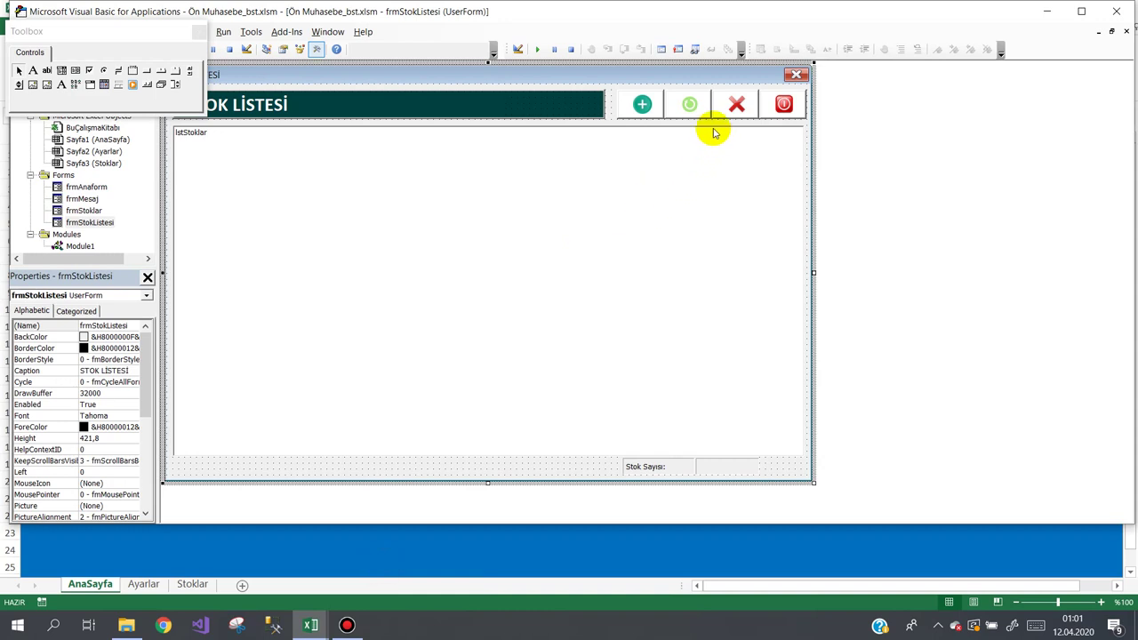
pyautogui.click(736, 104)
pyautogui.doubleClick(736, 104)
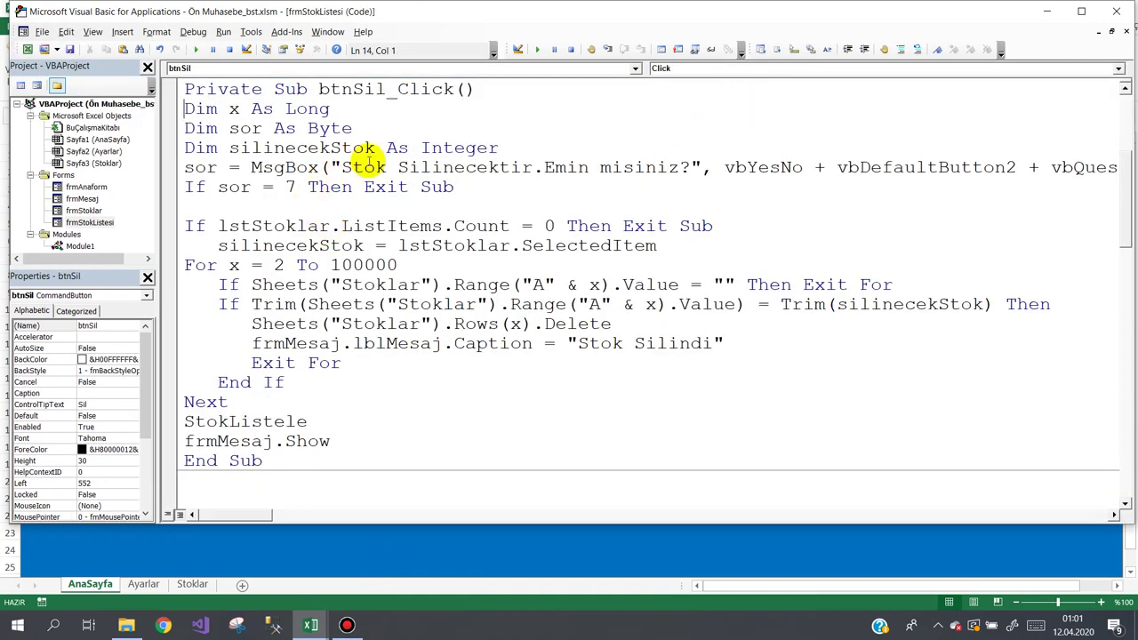
pyautogui.doubleClick(90, 222)
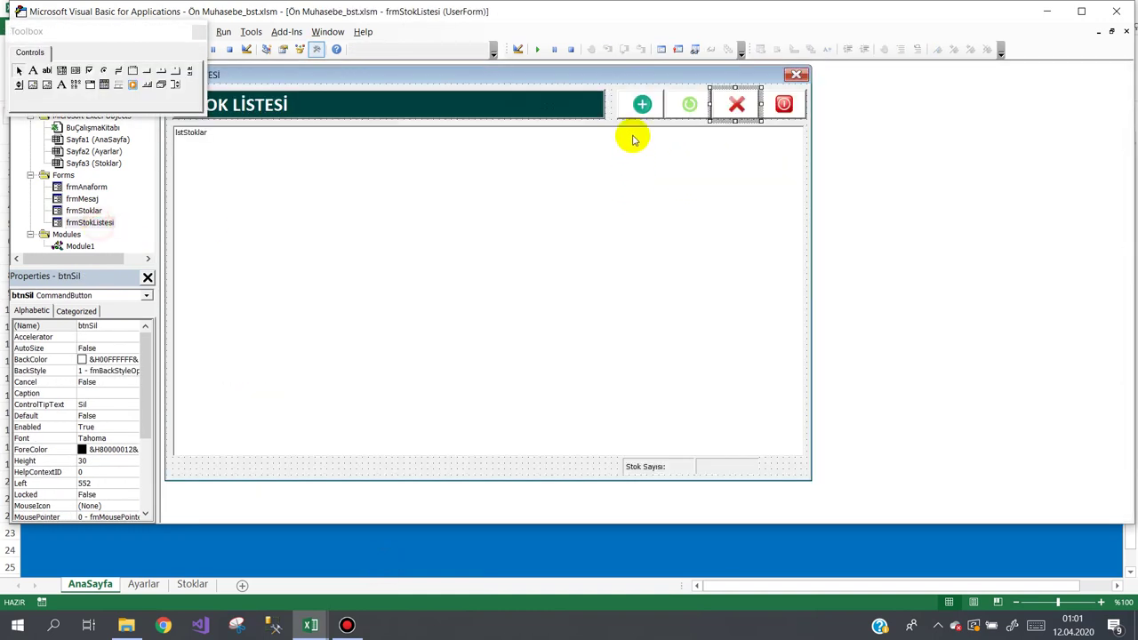
pyautogui.doubleClick(691, 106)
pyautogui.moveTo(716, 109); pyautogui.dragTo(158, 99)
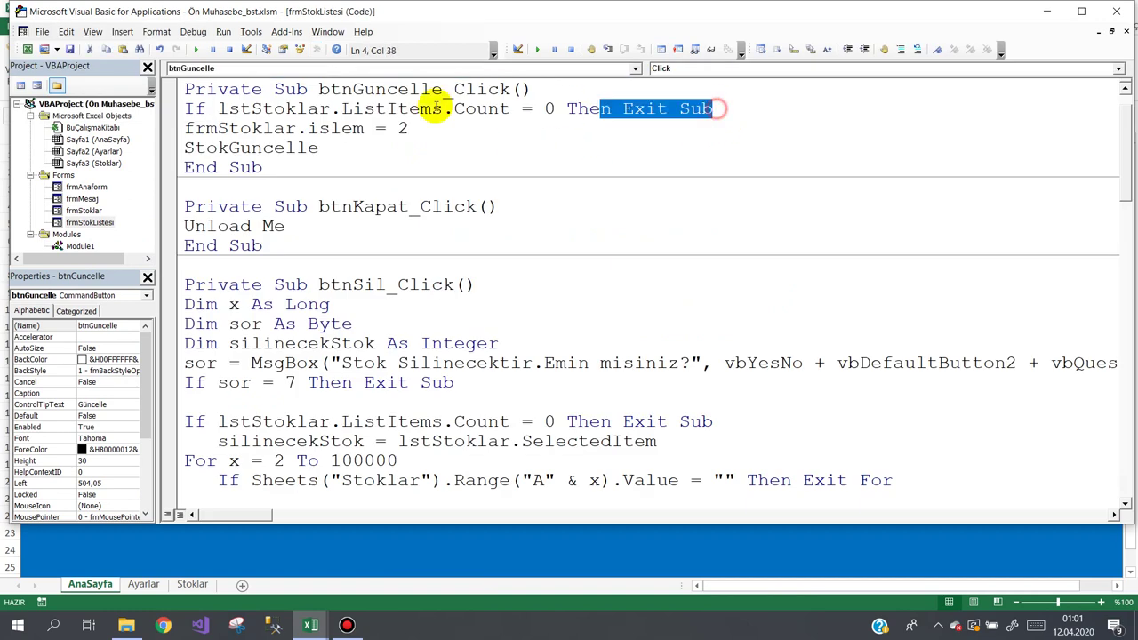
pyautogui.rightClick(305, 110)
pyautogui.click(329, 129)
pyautogui.doubleClick(89, 222)
pyautogui.click(738, 104)
pyautogui.doubleClick(738, 104)
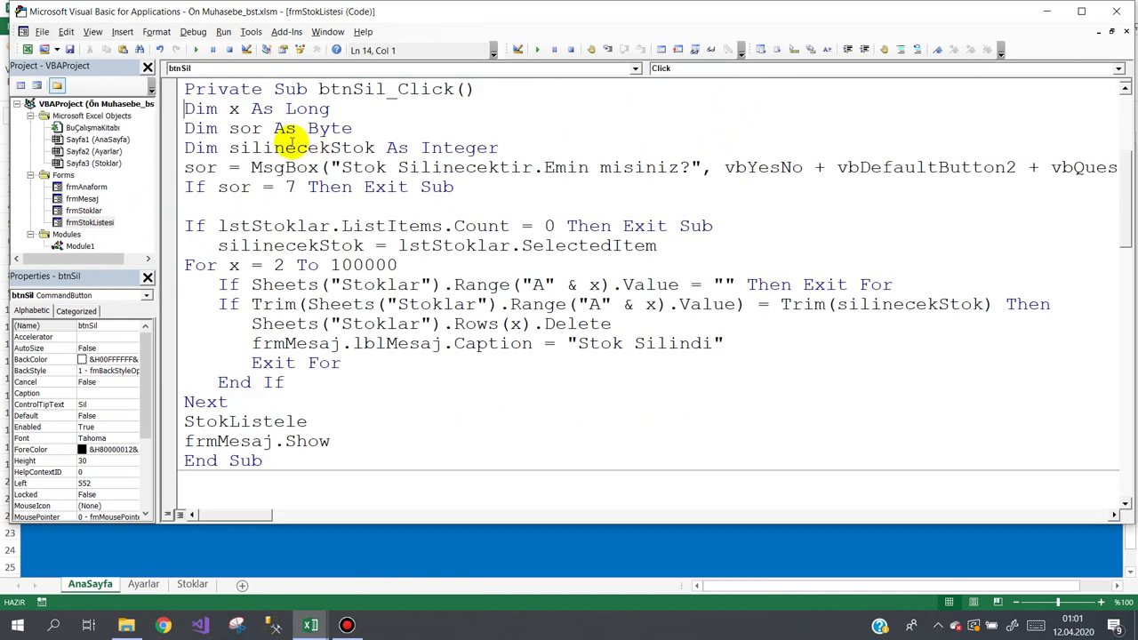
pyautogui.click(272, 541)
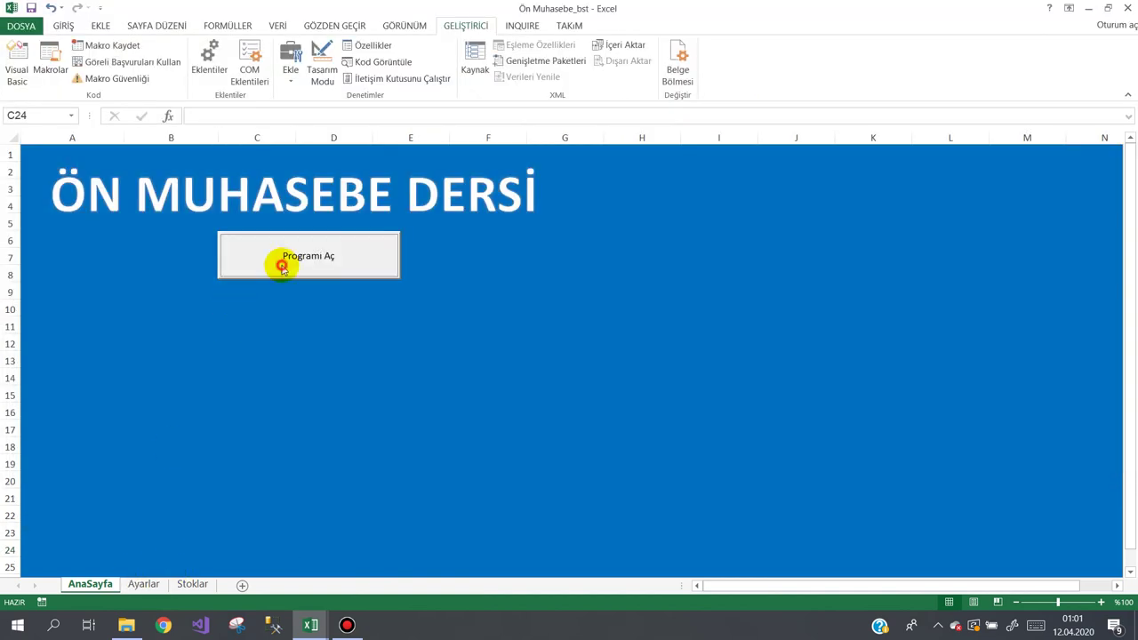
# Step: Open the empty stock list and try deleting, cancelling once and confirming twice without error
pyautogui.click(281, 267)
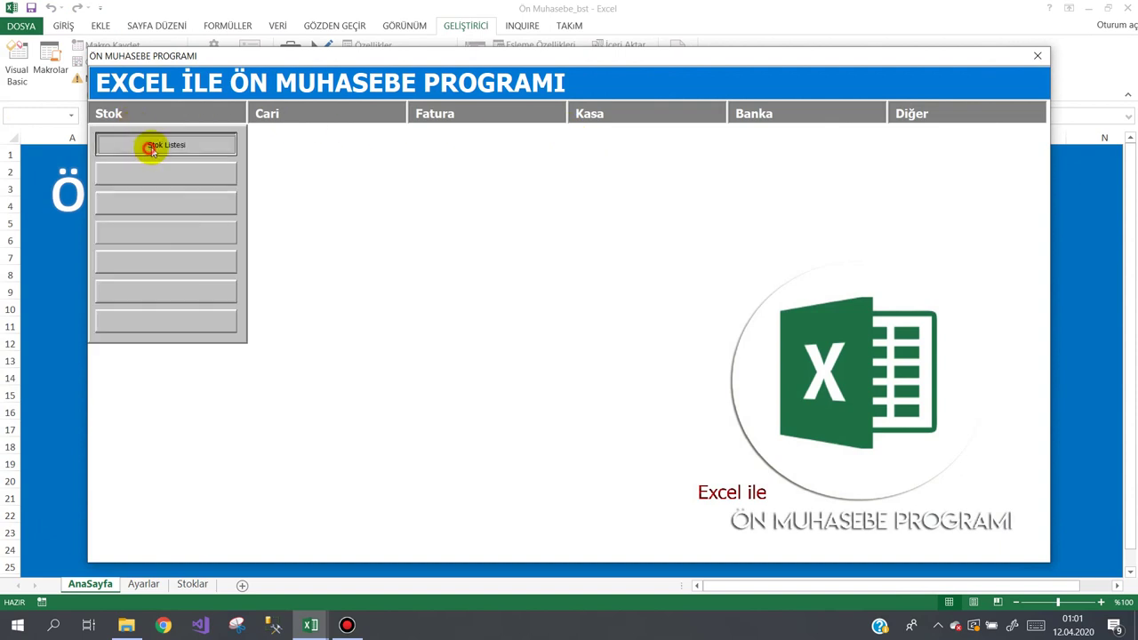
pyautogui.click(151, 149)
pyautogui.click(810, 137)
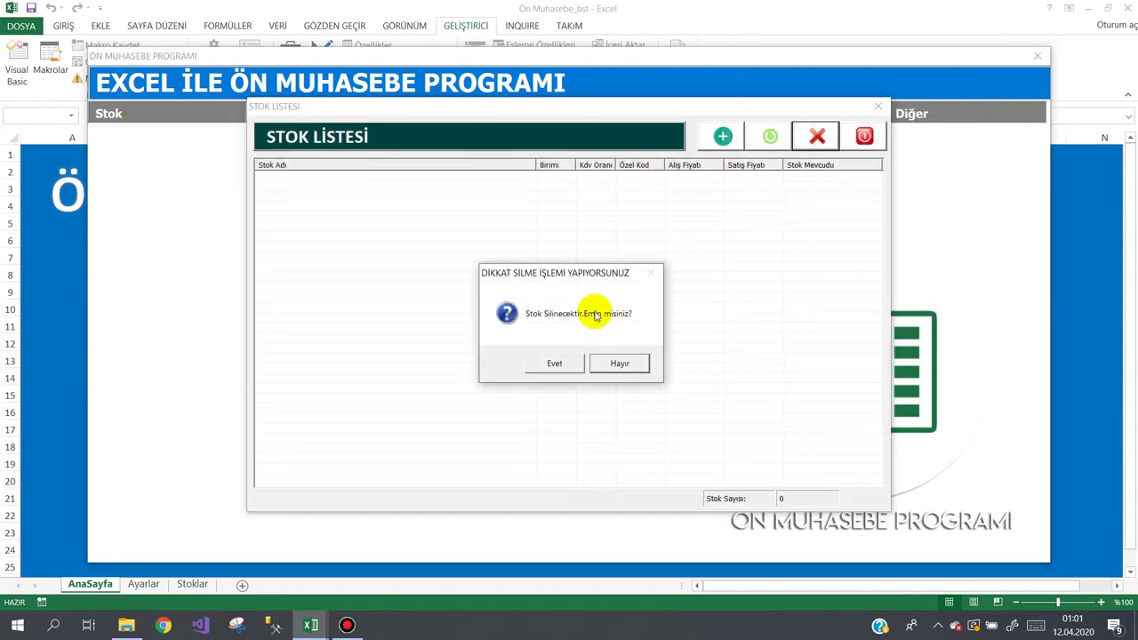
pyautogui.click(626, 362)
pyautogui.click(813, 138)
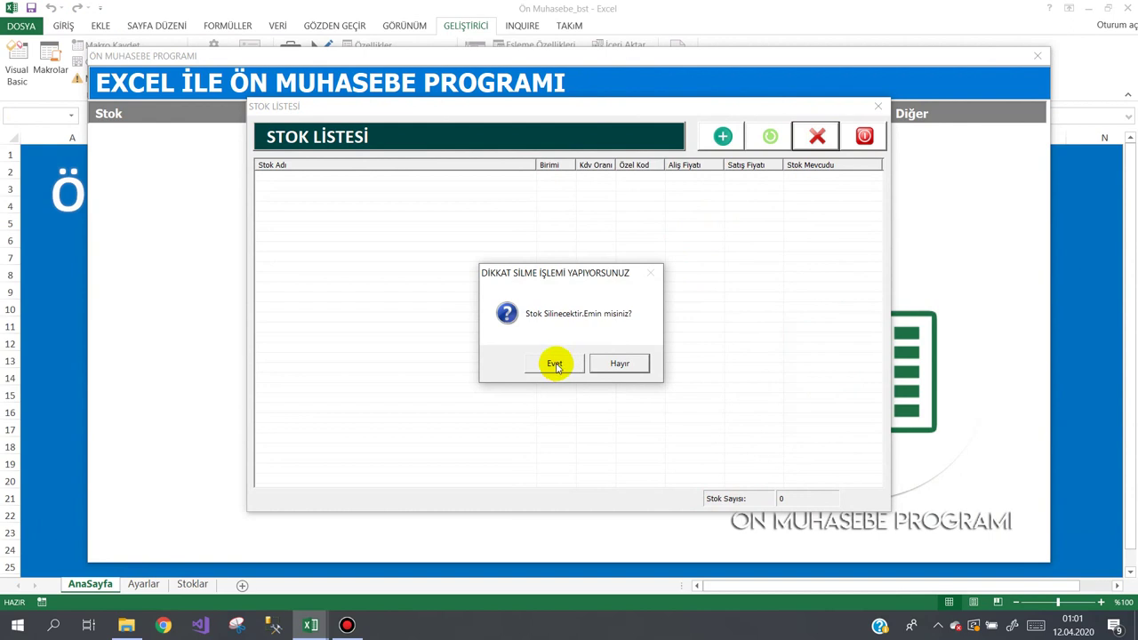
pyautogui.click(555, 364)
pyautogui.click(815, 135)
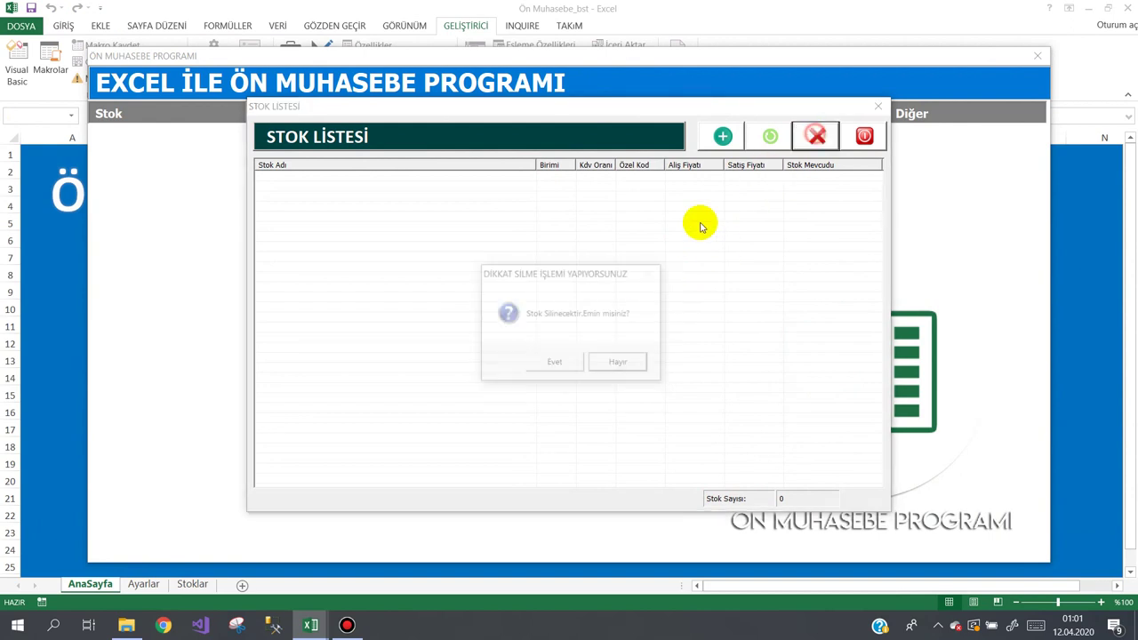
pyautogui.click(553, 360)
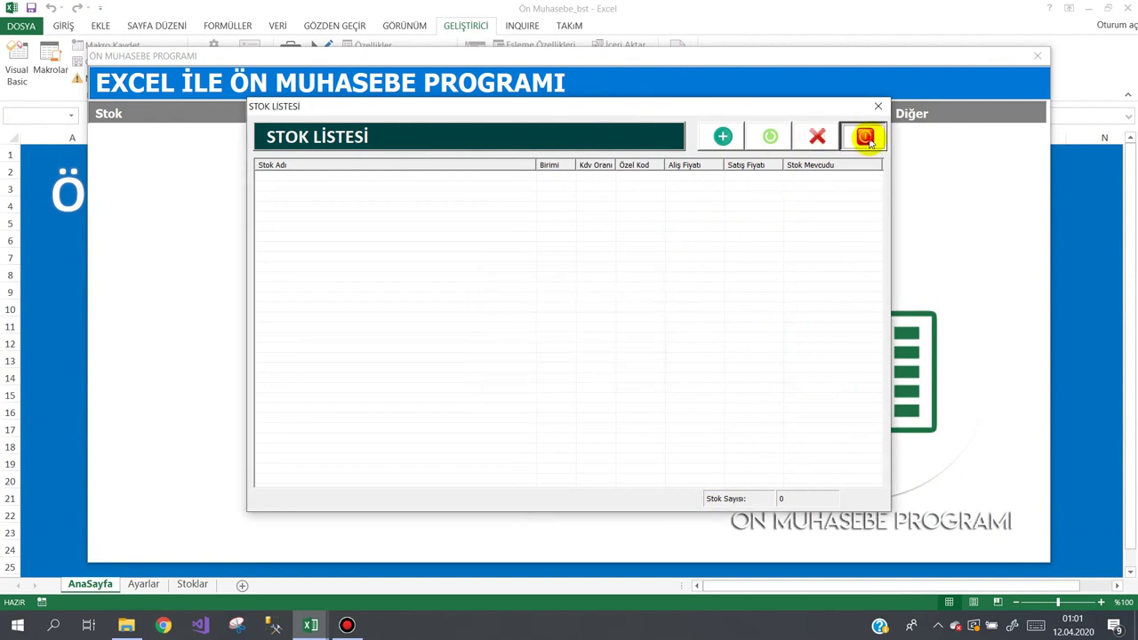
# Step: Close the stock list and the accounting program, then switch to the VBA editor
pyautogui.click(867, 138)
pyautogui.moveTo(942, 116)
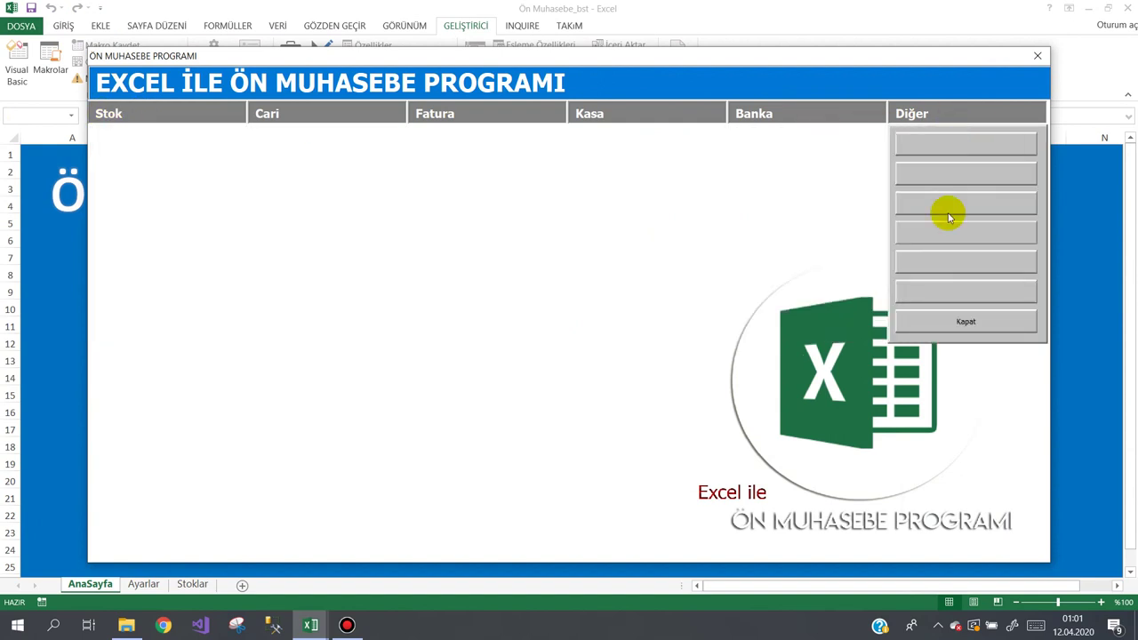
pyautogui.click(941, 322)
pyautogui.moveTo(321, 618)
pyautogui.click(361, 569)
pyautogui.click(734, 104)
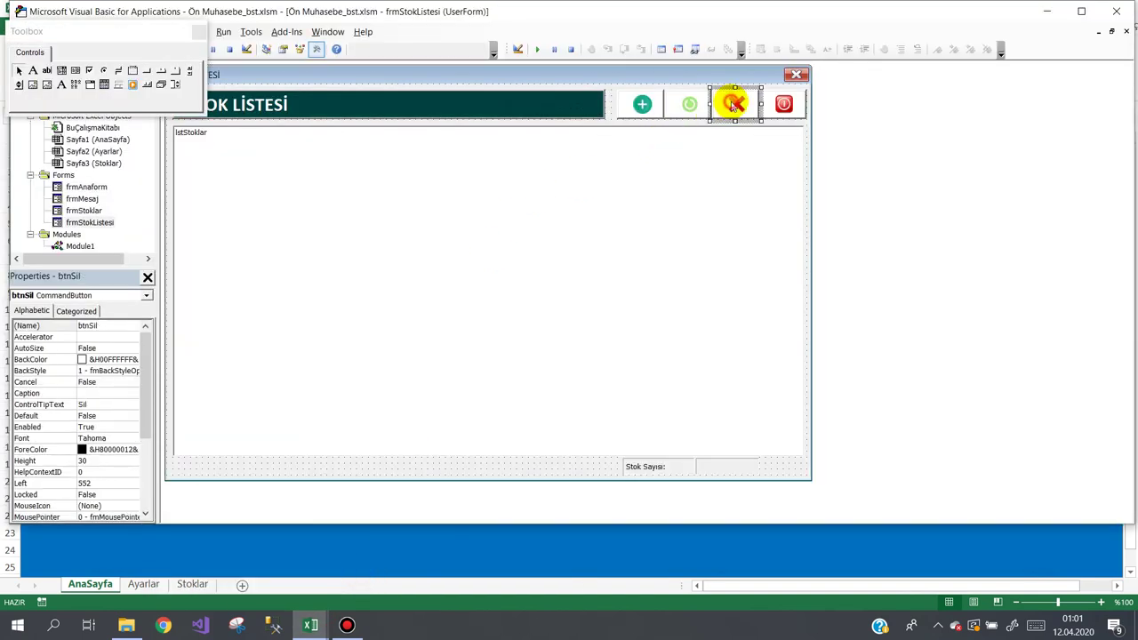
# Step: Insert 'If lstStoklar.ListItems.Count = 0 Then Exit Sub' above sor = MsgBox in btnSil_Click
pyautogui.doubleClick(733, 104)
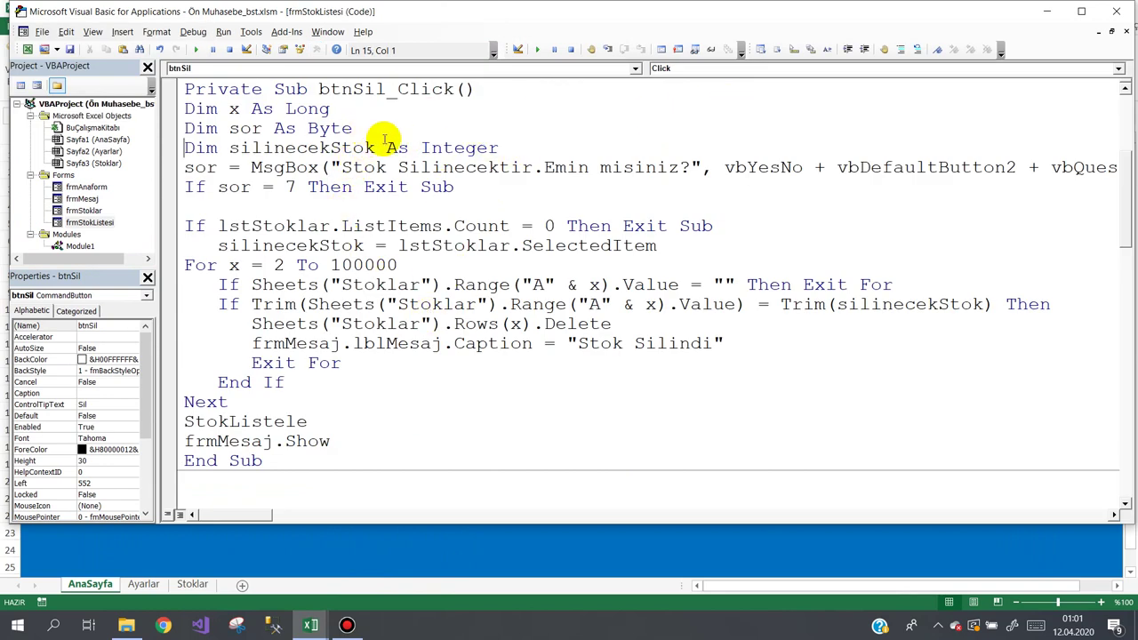
pyautogui.press('Return')
pyautogui.press('Up')
pyautogui.hotkey('ctrl', 'v')
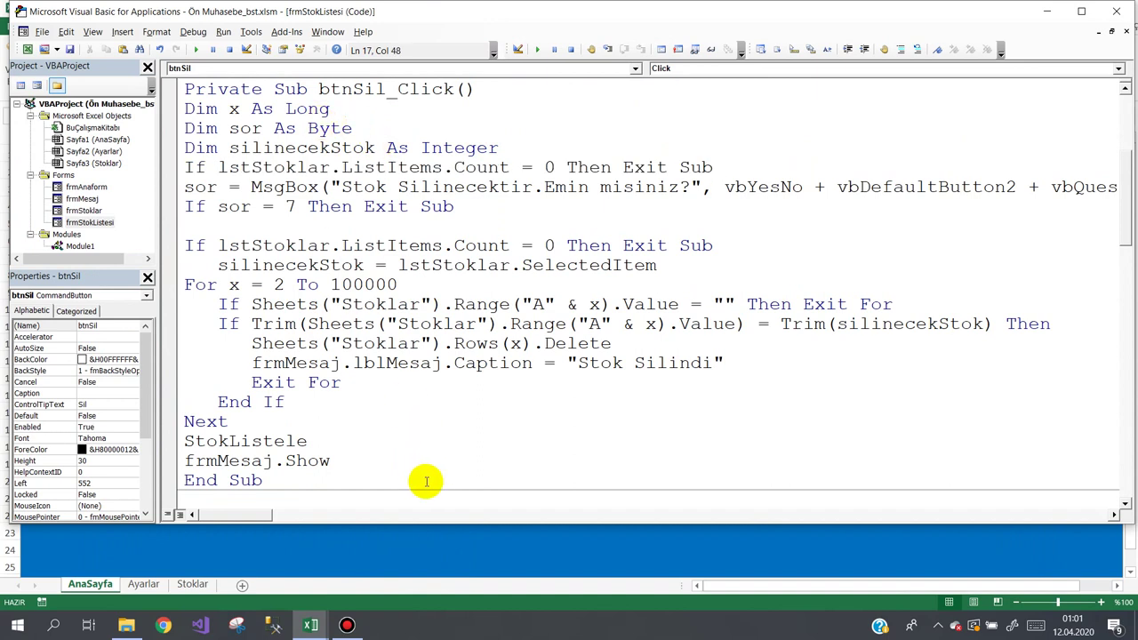
pyautogui.click(427, 544)
# Step: Launch the program, open Stok Listesi and add a new stock record
pyautogui.click(282, 278)
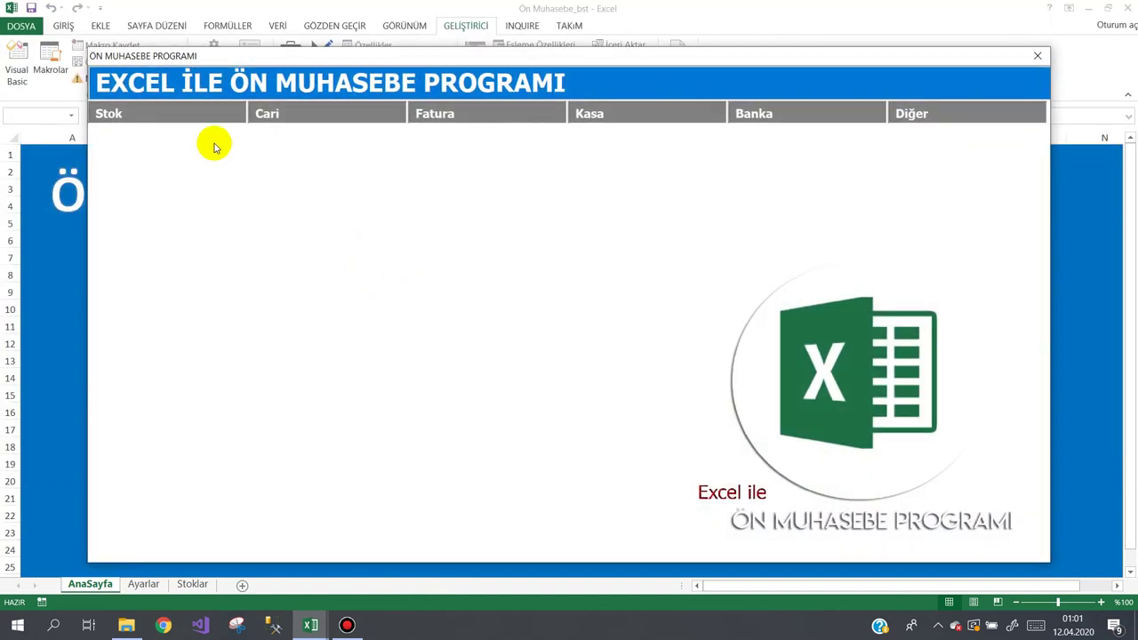
pyautogui.click(144, 143)
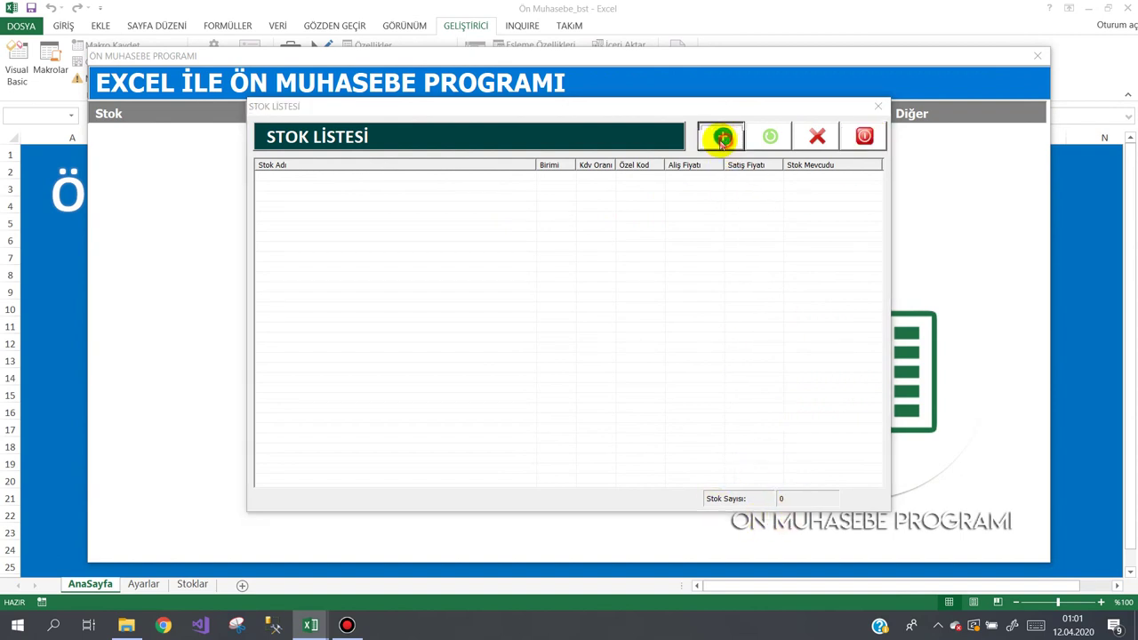
pyautogui.click(721, 136)
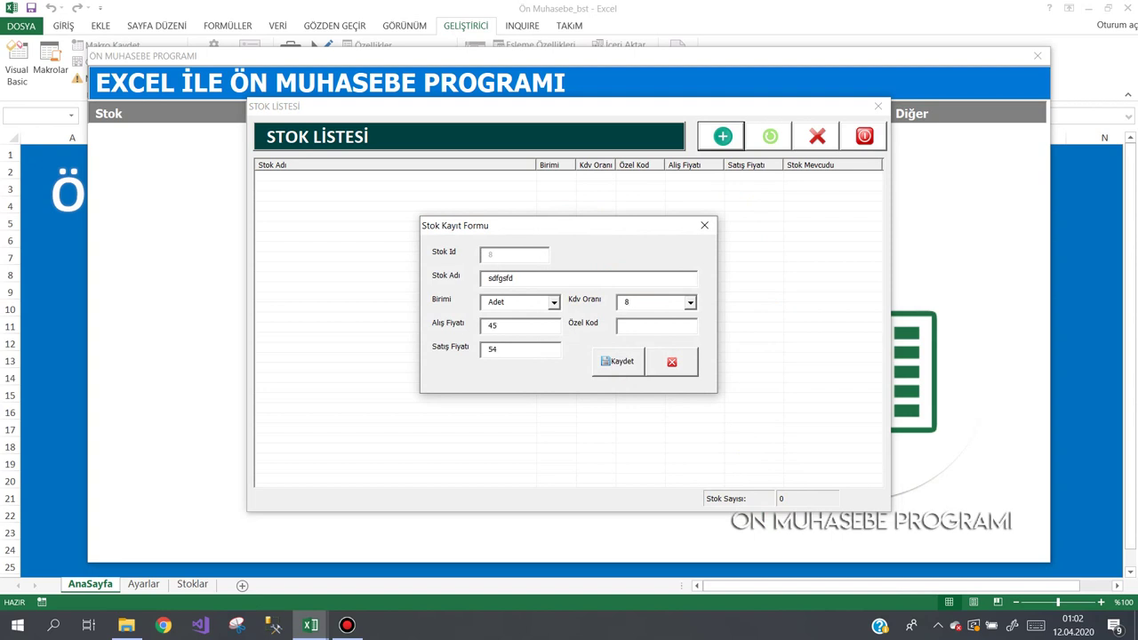
pyautogui.press('Return')
pyautogui.press('Return')
pyautogui.press('Return')
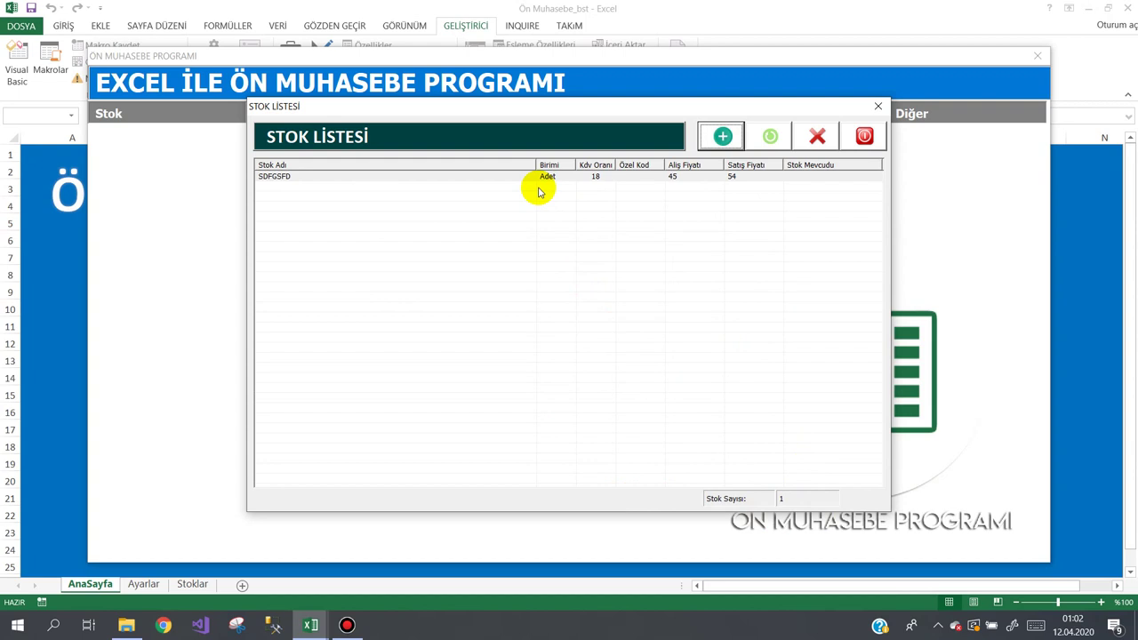
# Step: Cancel a deletion of SDFGSFD, then rename it to KALEM and save the update
pyautogui.click(533, 175)
pyautogui.click(816, 136)
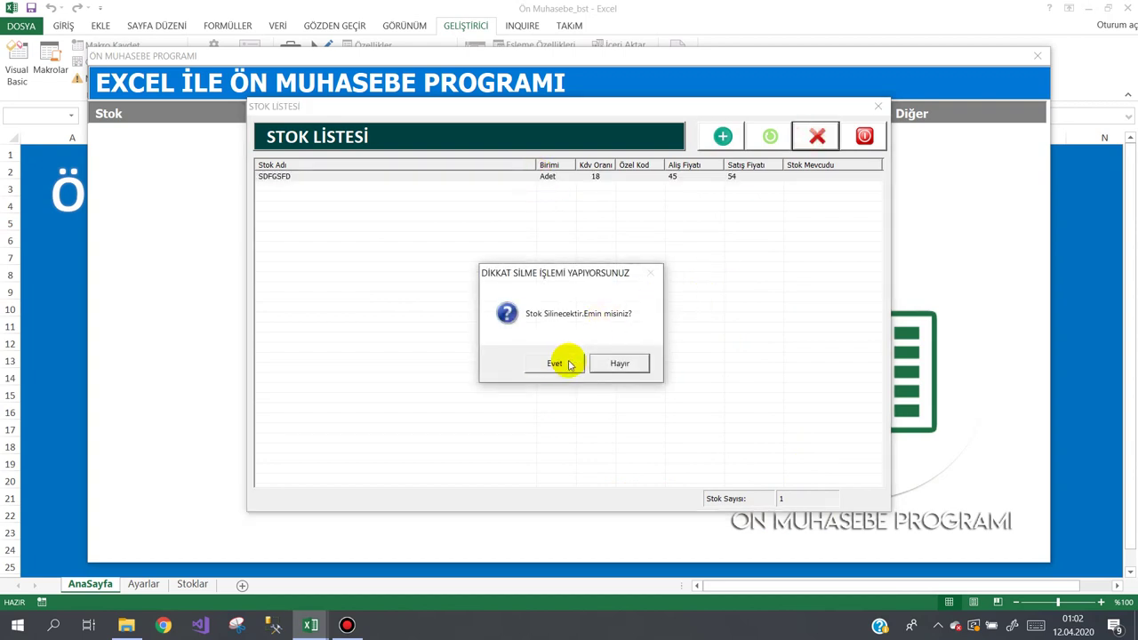
pyautogui.click(629, 361)
pyautogui.click(769, 136)
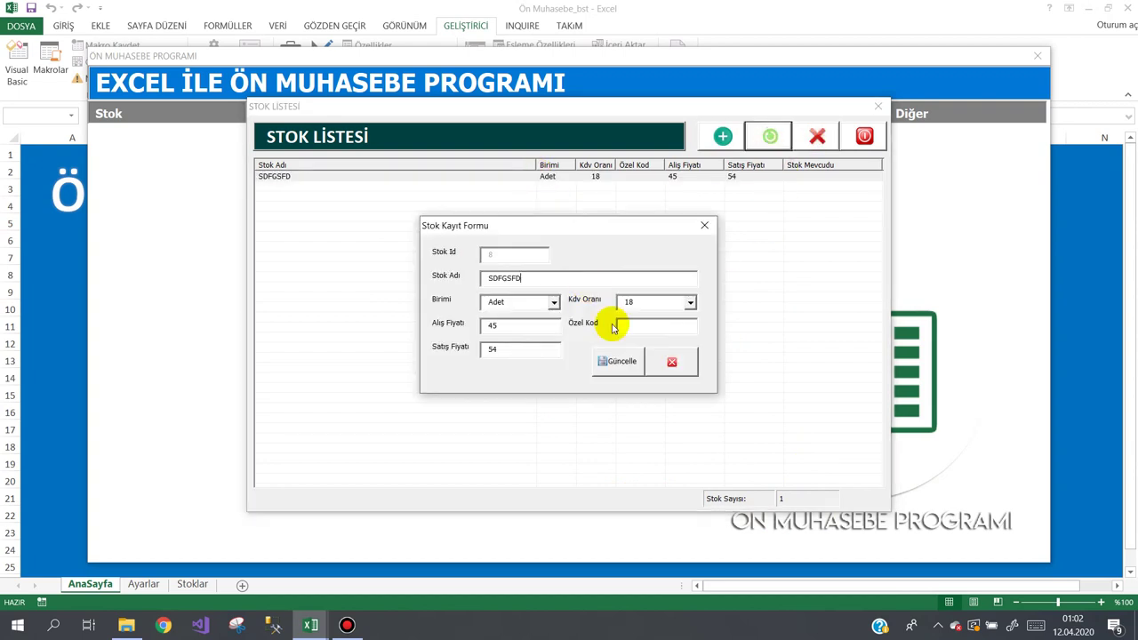
pyautogui.moveTo(538, 277); pyautogui.dragTo(407, 276)
pyautogui.write('kalem')
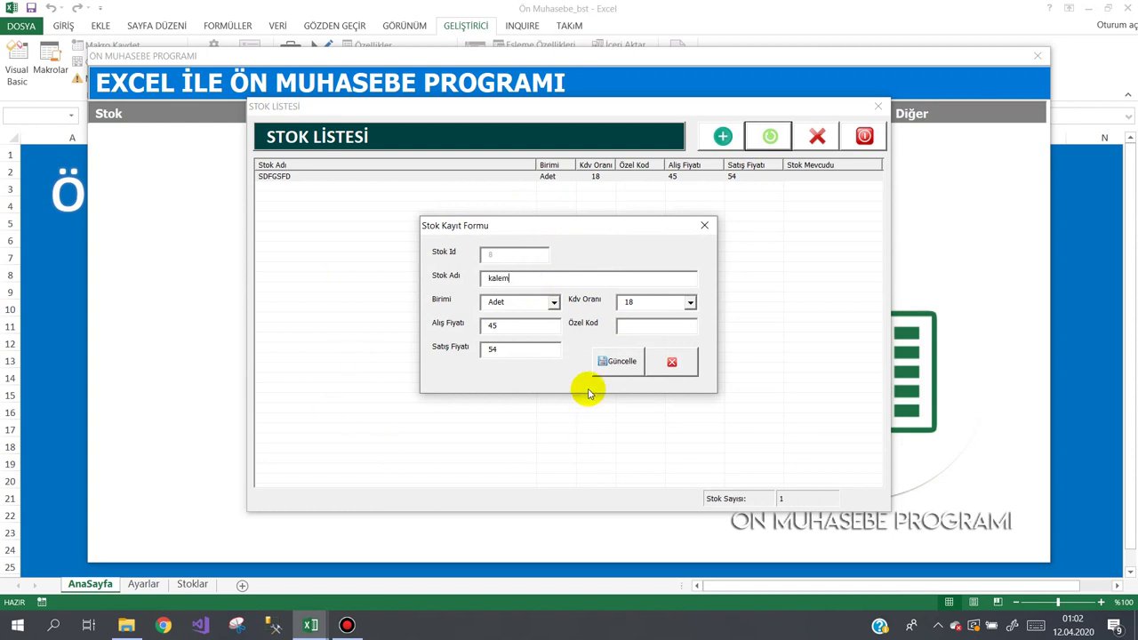
pyautogui.click(597, 364)
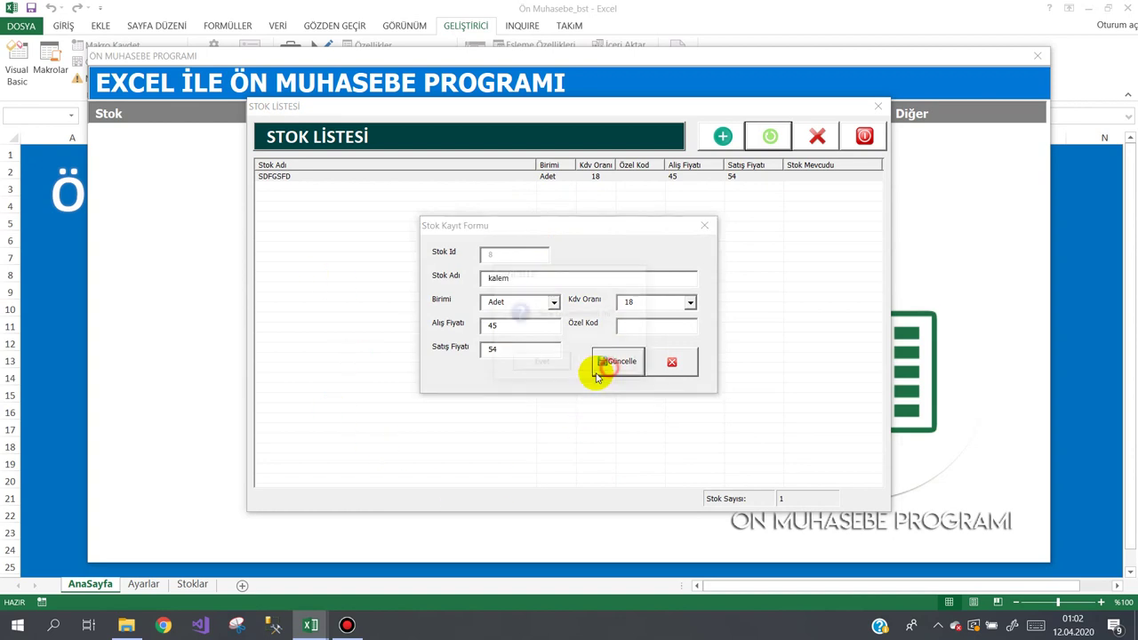
pyautogui.click(560, 370)
pyautogui.click(711, 336)
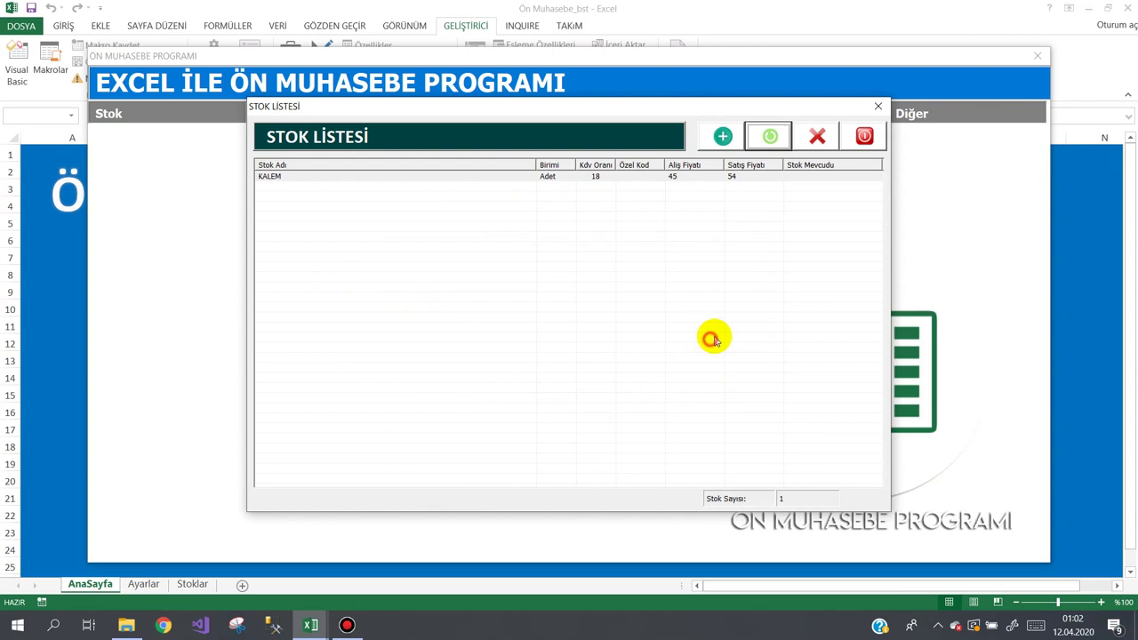
# Step: Delete the KALEM stock, then close the stock list and the program
pyautogui.click(469, 176)
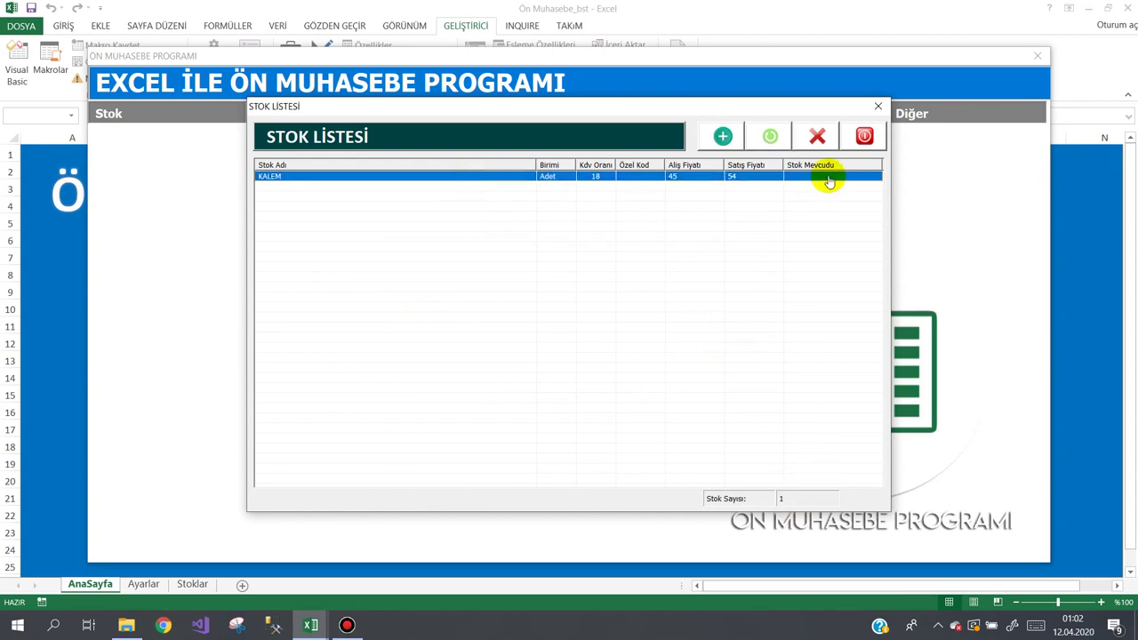
pyautogui.click(816, 136)
pyautogui.click(564, 363)
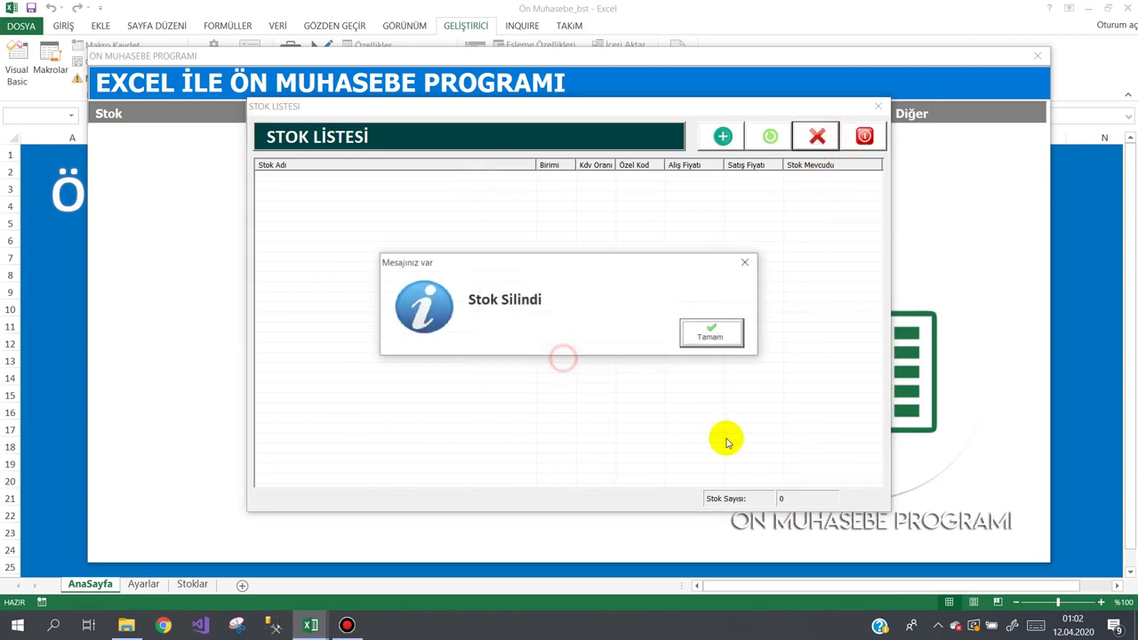
pyautogui.click(712, 335)
pyautogui.click(863, 135)
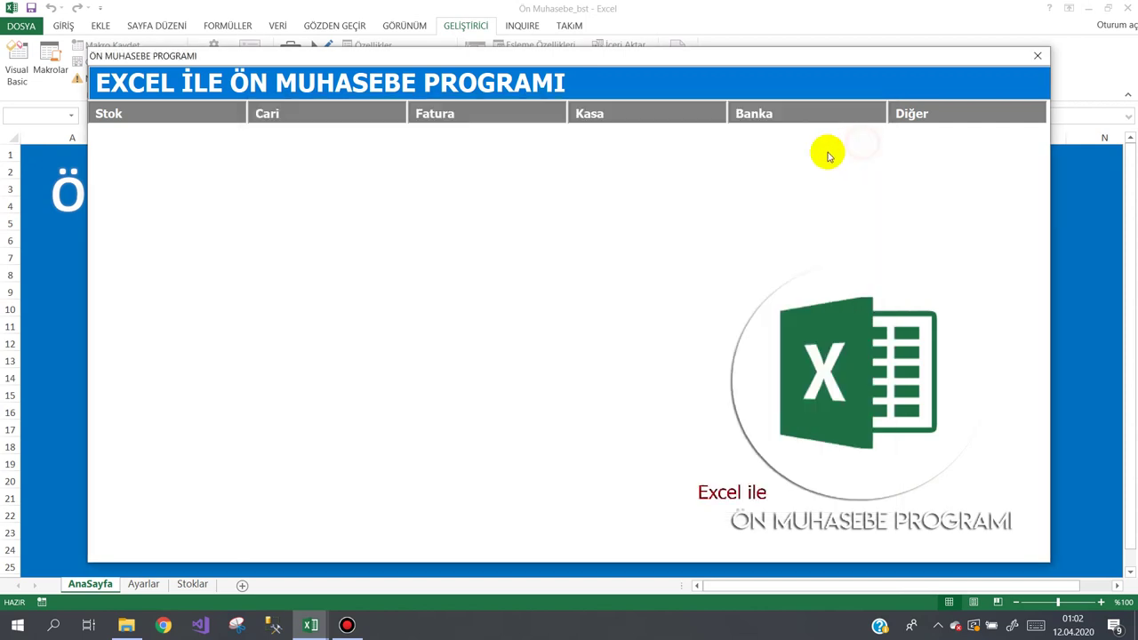
pyautogui.moveTo(972, 127)
pyautogui.click(968, 318)
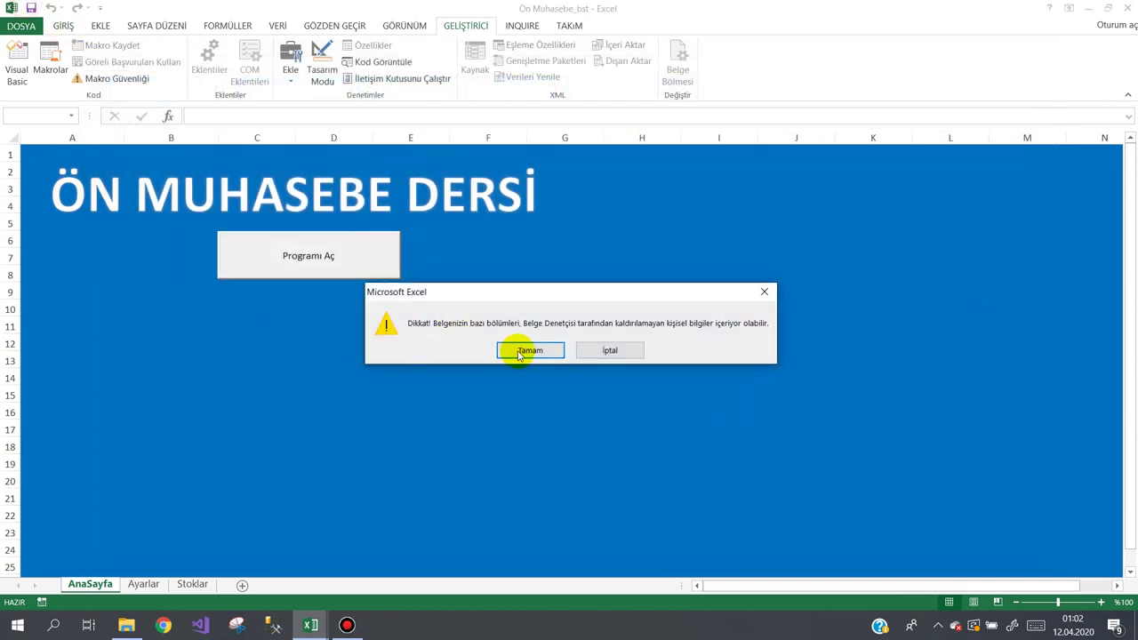
# Step: Dismiss the personal-information warning and return to the frmStokListesi design in the VBA editor
pyautogui.click(519, 349)
pyautogui.moveTo(312, 633)
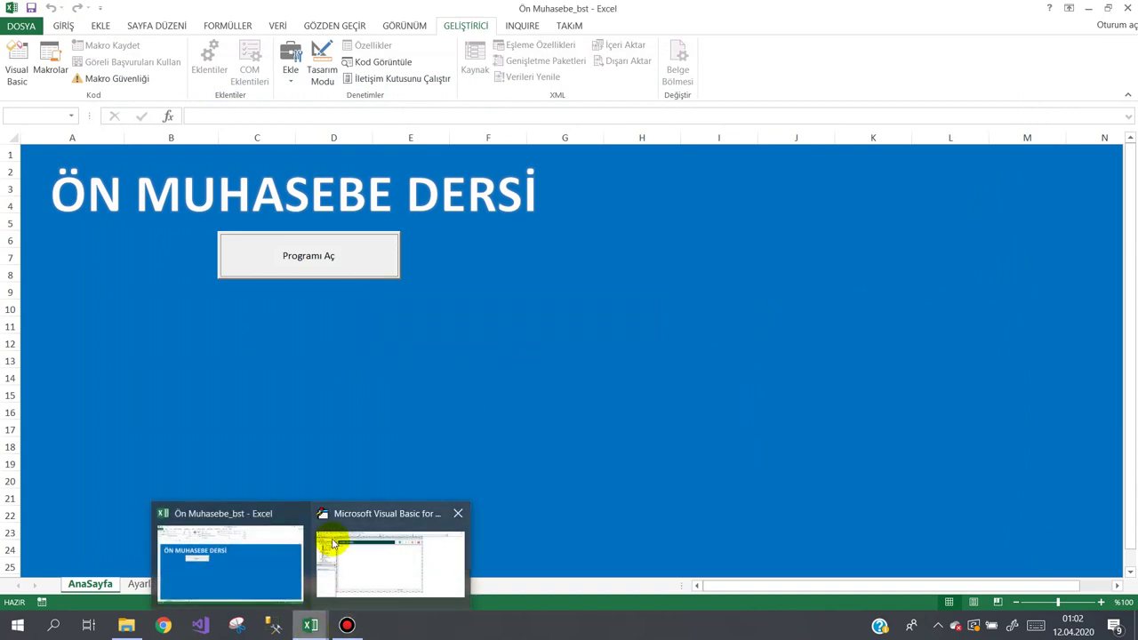
pyautogui.click(347, 587)
pyautogui.click(691, 467)
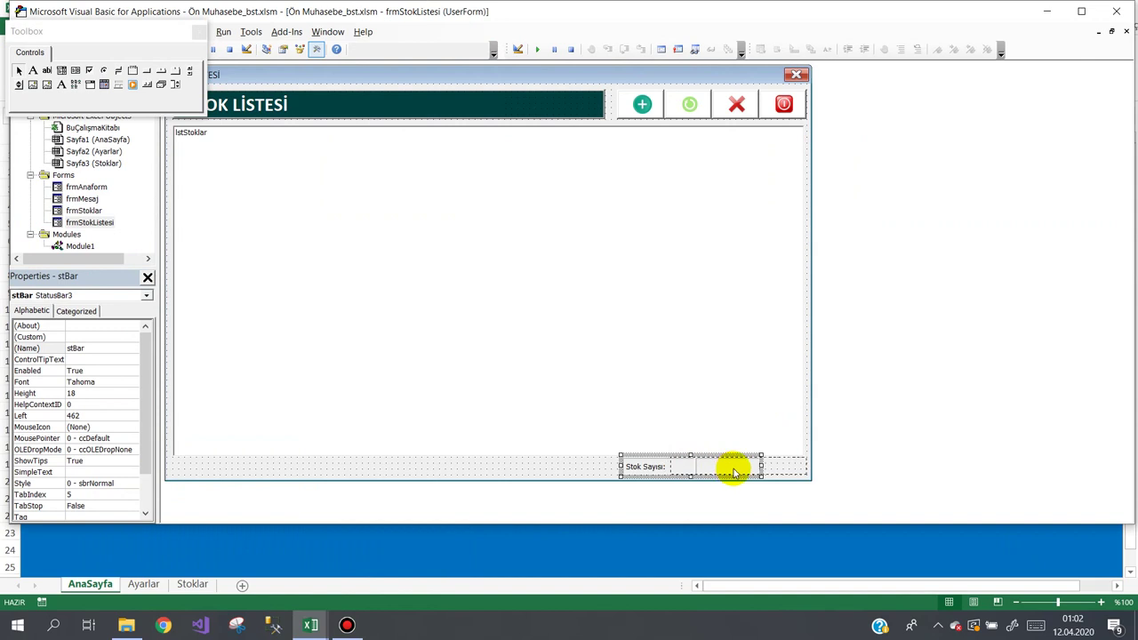
pyautogui.click(631, 468)
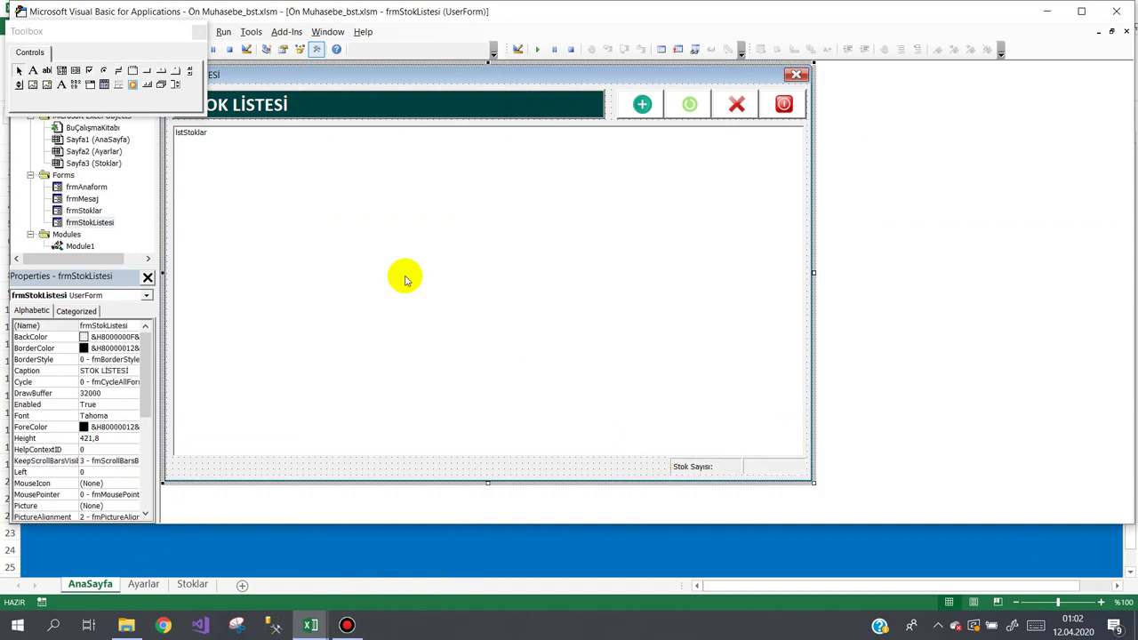
pyautogui.moveTo(107, 35); pyautogui.dragTo(969, 177)
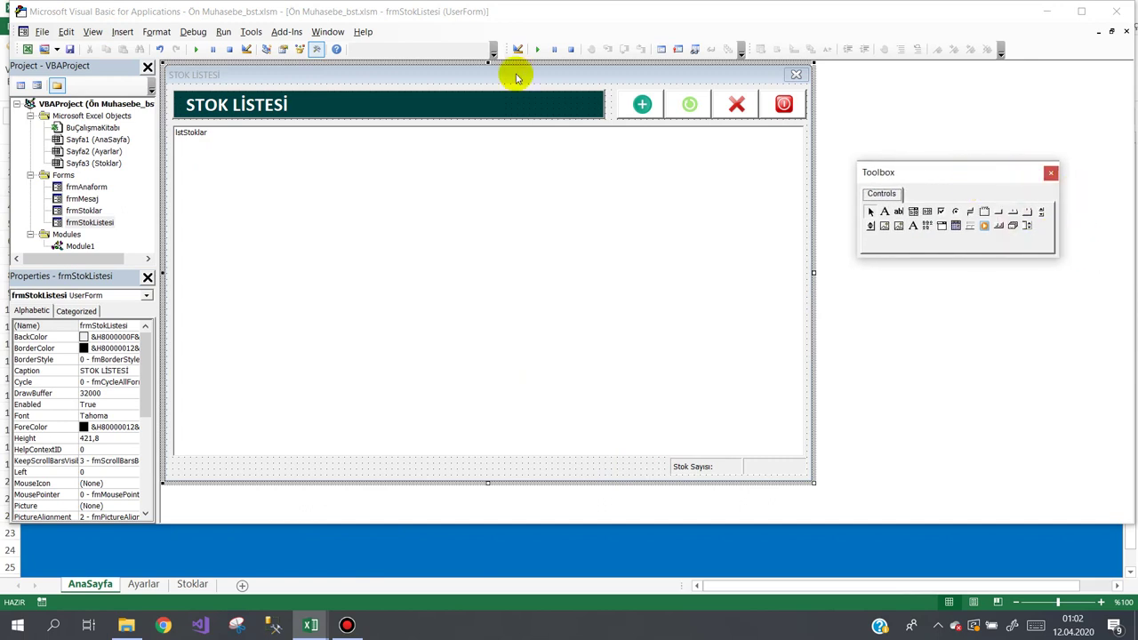
# Step: Save the workbook and insert a new blank UserForm
pyautogui.click(71, 50)
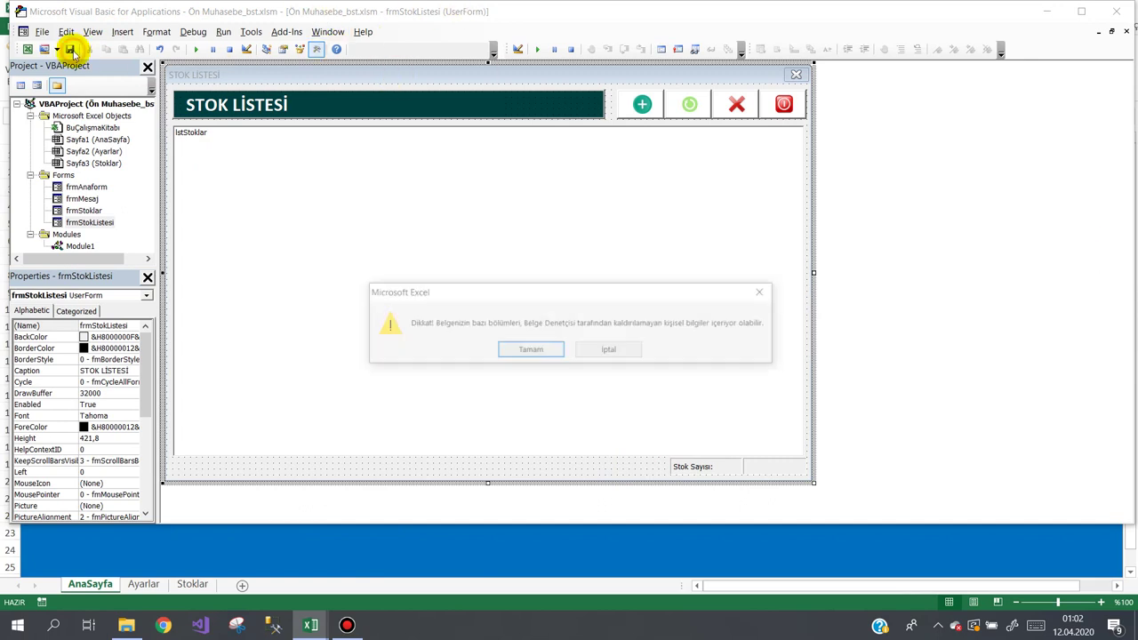
pyautogui.click(521, 351)
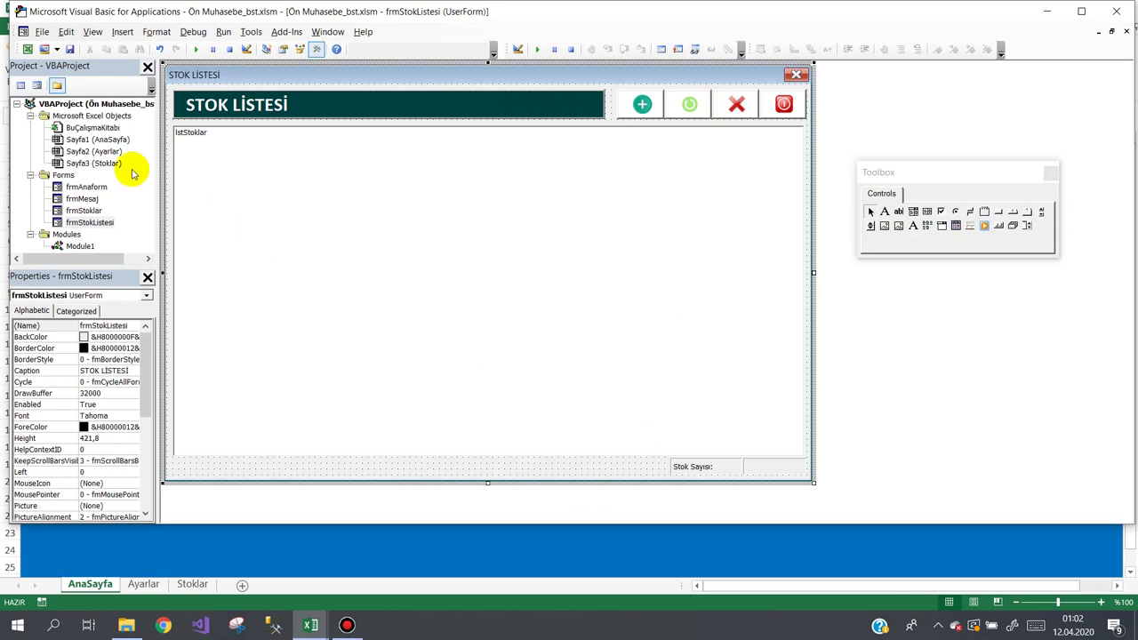
pyautogui.click(56, 50)
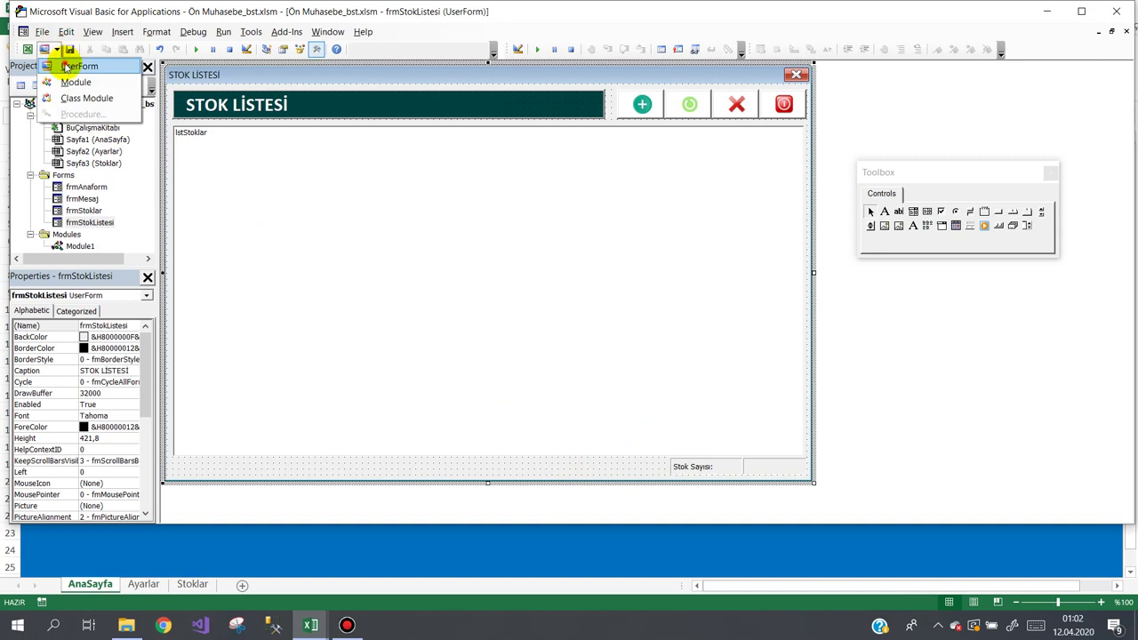
pyautogui.click(65, 68)
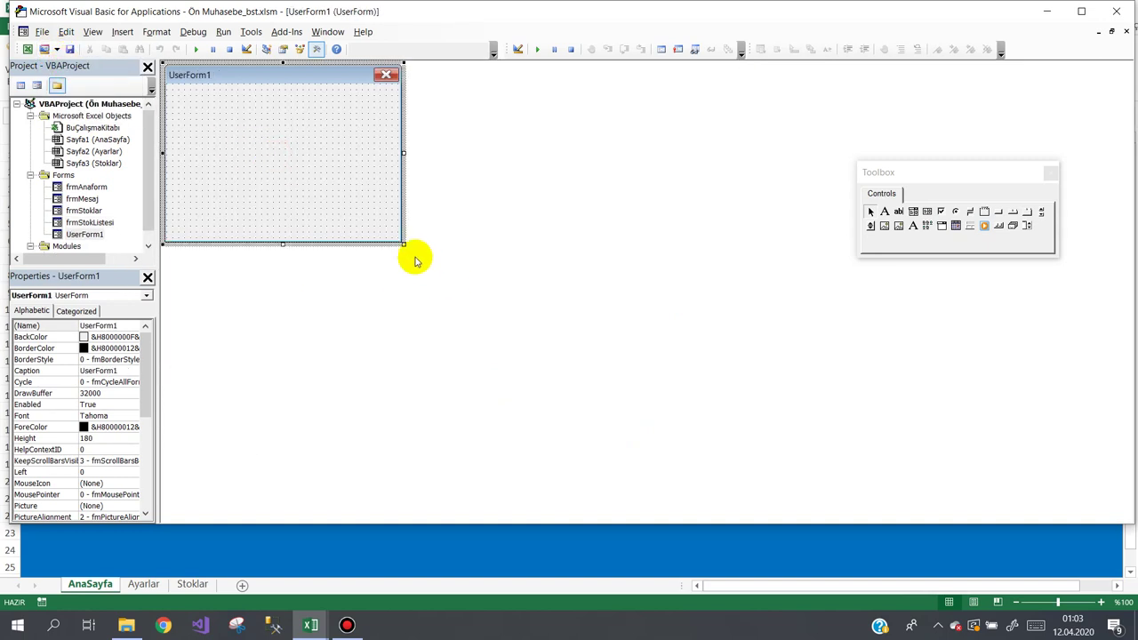
# Step: Enlarge UserForm1 and place an option button on it
pyautogui.moveTo(402, 242); pyautogui.dragTo(665, 387)
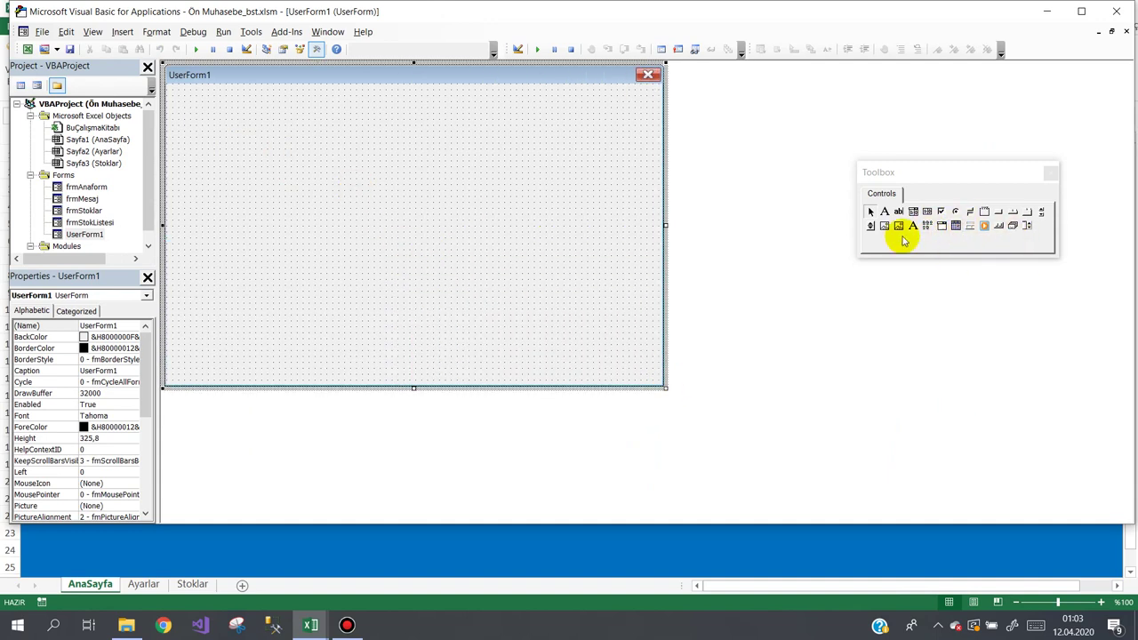
pyautogui.click(955, 211)
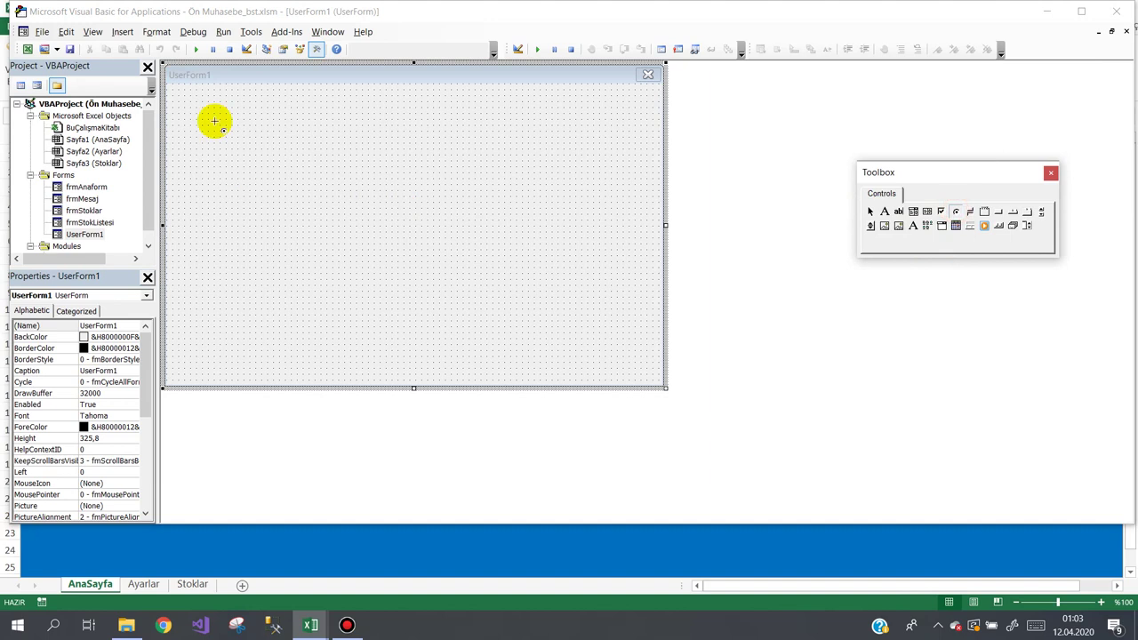
pyautogui.click(185, 105)
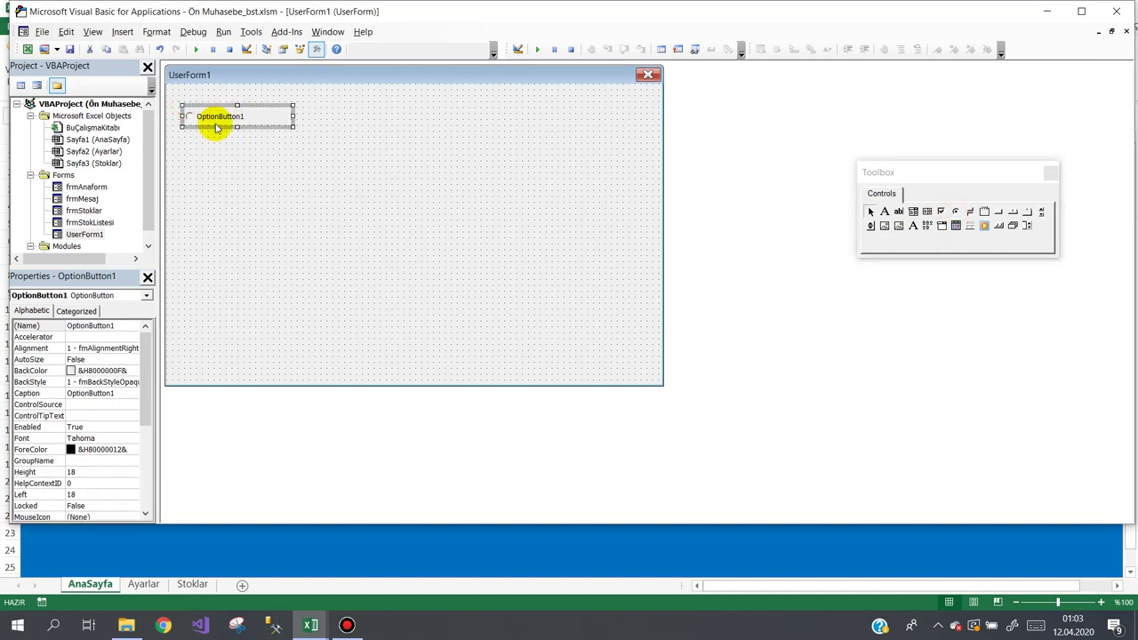
pyautogui.click(210, 116)
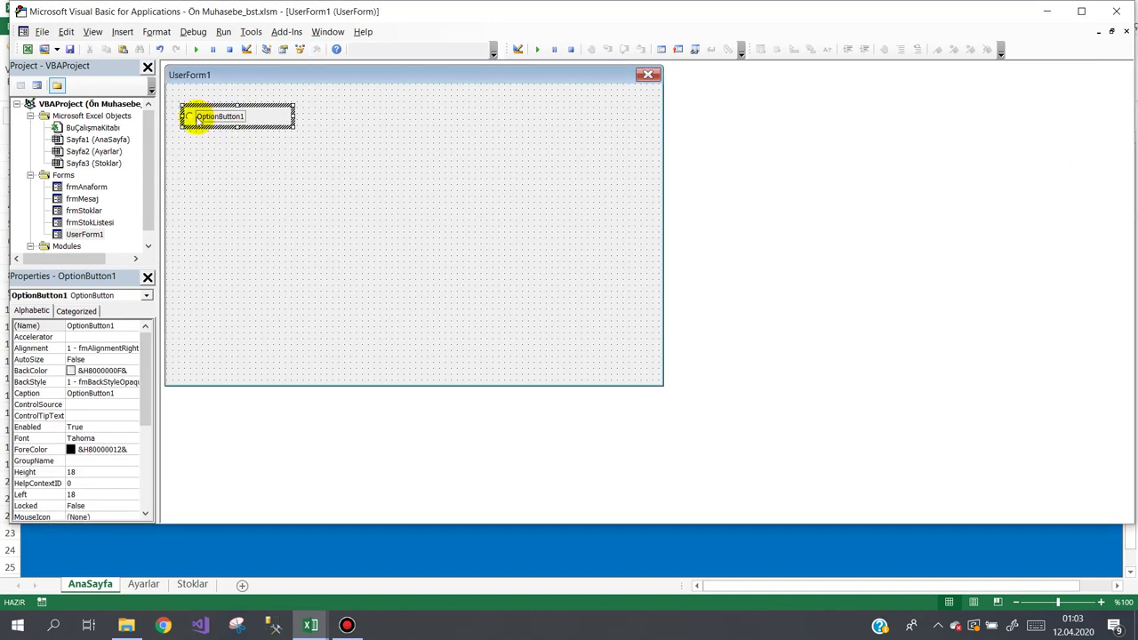
pyautogui.click(356, 183)
# Step: Draw a frame captioned Cinsiyeti and move OptionButton1 into it
pyautogui.click(984, 212)
pyautogui.moveTo(311, 110)
pyautogui.mouseDown()
pyautogui.moveTo(497, 219)
pyautogui.moveTo(583, 198)
pyautogui.mouseUp()
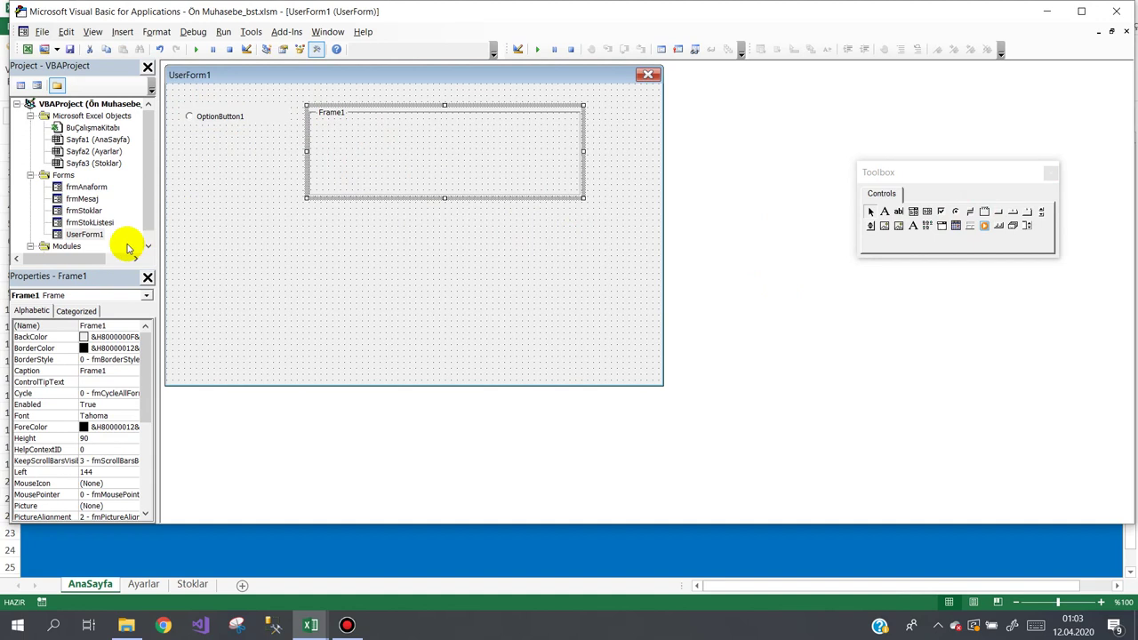
pyautogui.click(60, 372)
pyautogui.write('Cinsiyeti')
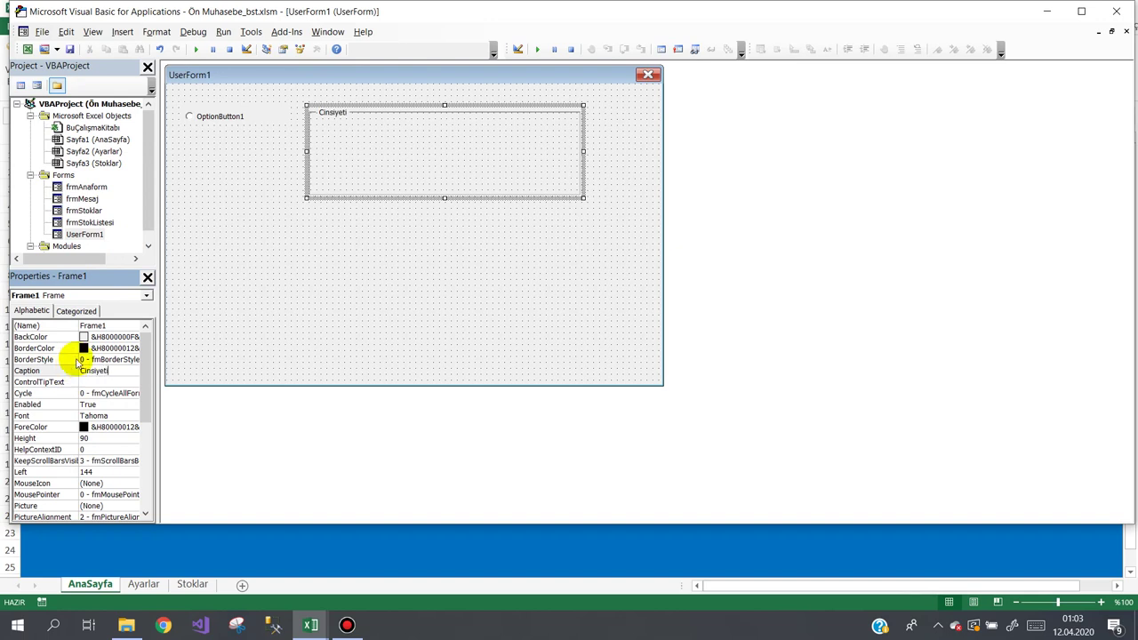
pyautogui.click(178, 200)
pyautogui.moveTo(198, 117)
pyautogui.mouseDown()
pyautogui.moveTo(347, 136)
pyautogui.moveTo(336, 136)
pyautogui.moveTo(357, 160)
pyautogui.moveTo(305, 139)
pyautogui.mouseUp()
# Step: Caption the two option buttons in the frame Kadın and Erkek
pyautogui.click(361, 134)
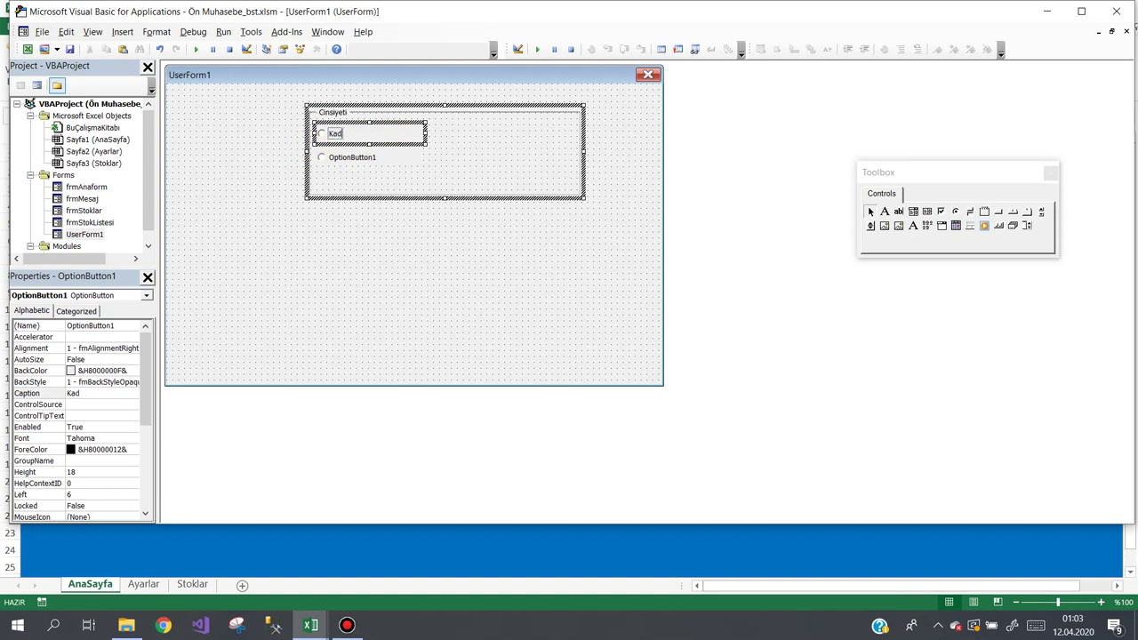
pyautogui.click(360, 162)
pyautogui.click(367, 157)
pyautogui.moveTo(399, 157); pyautogui.dragTo(302, 138)
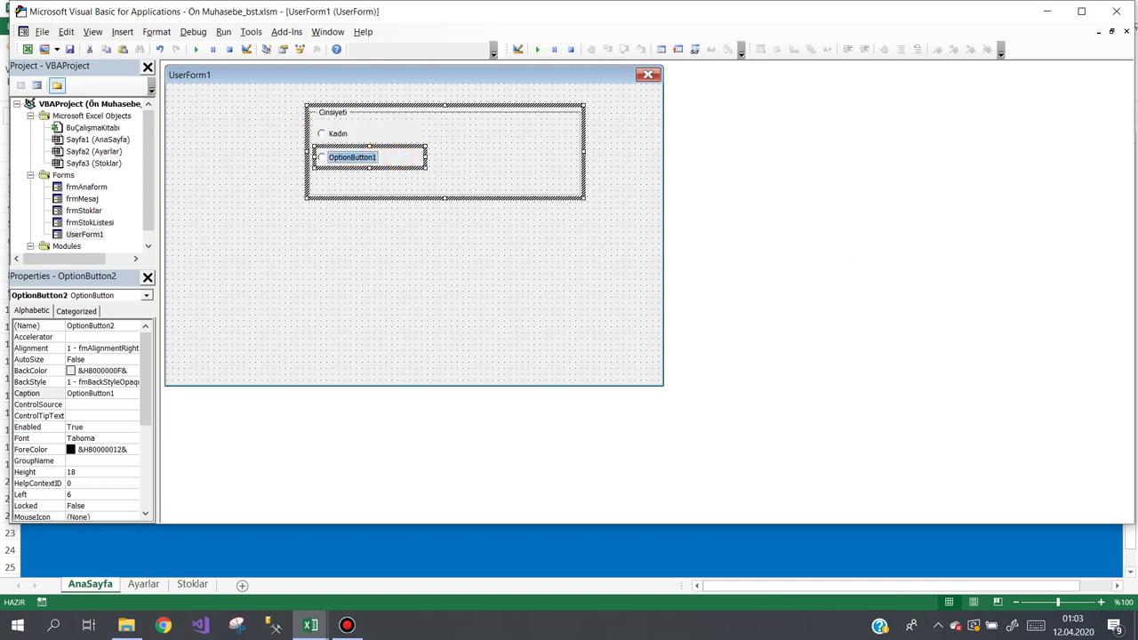
pyautogui.click(525, 164)
pyautogui.click(514, 237)
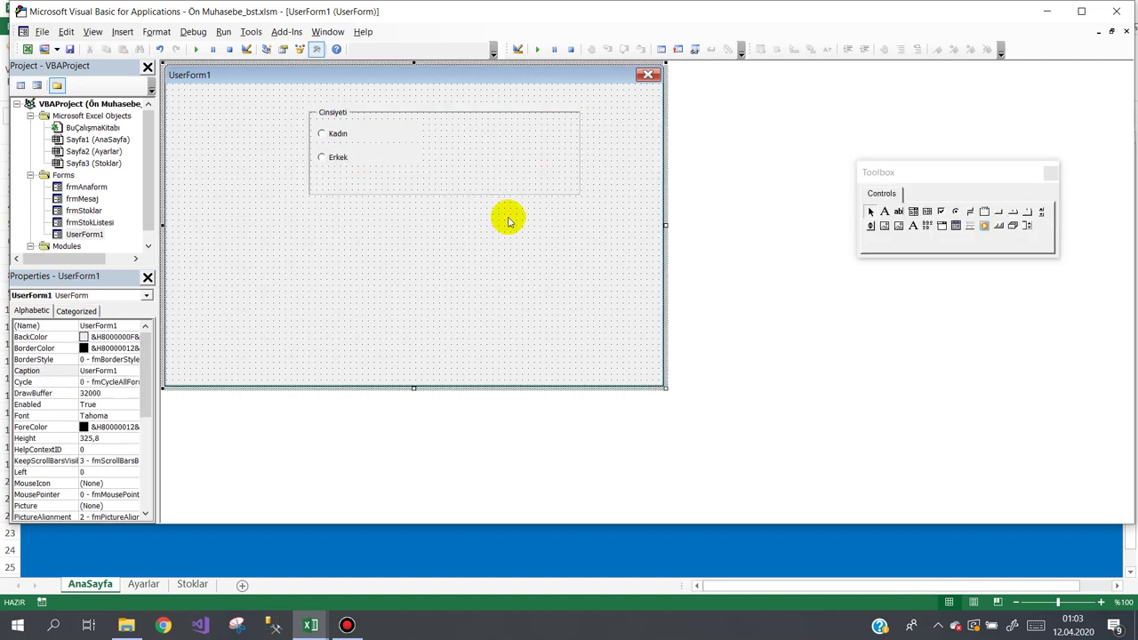
# Step: Draw a CommandButton below the frame and caption it Kaydet
pyautogui.click(998, 211)
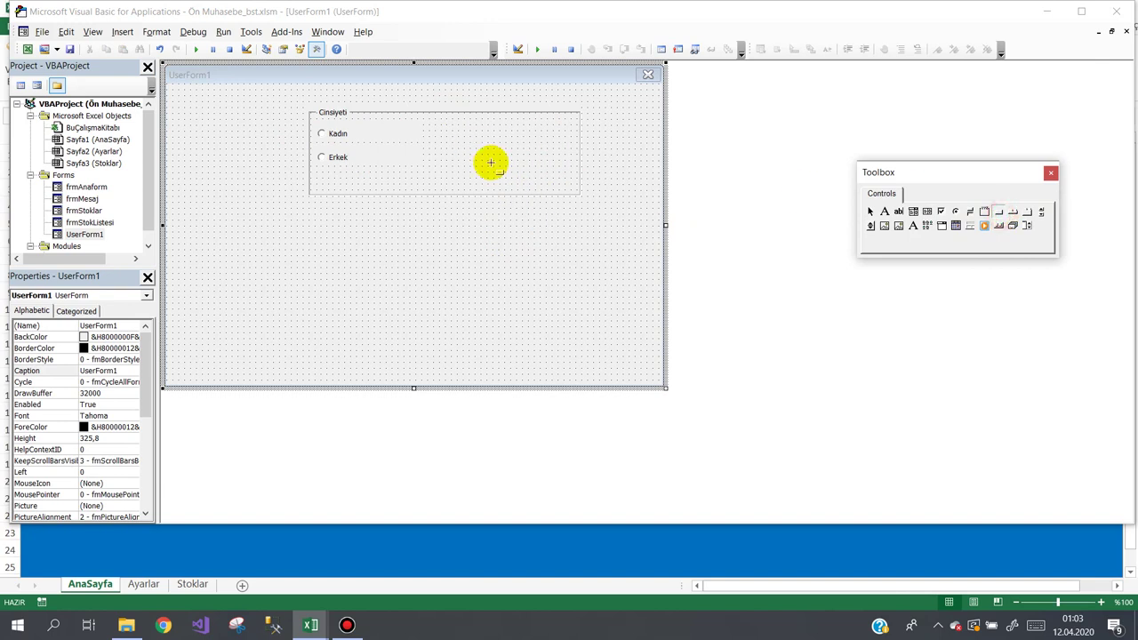
pyautogui.moveTo(514, 209); pyautogui.dragTo(582, 234)
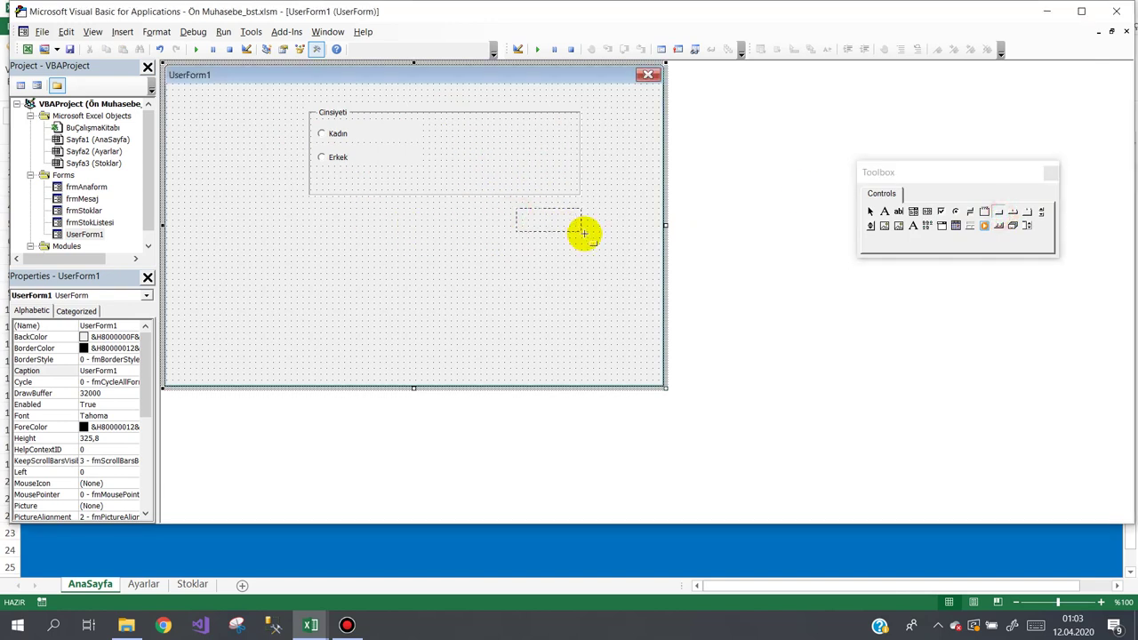
pyautogui.click(579, 220)
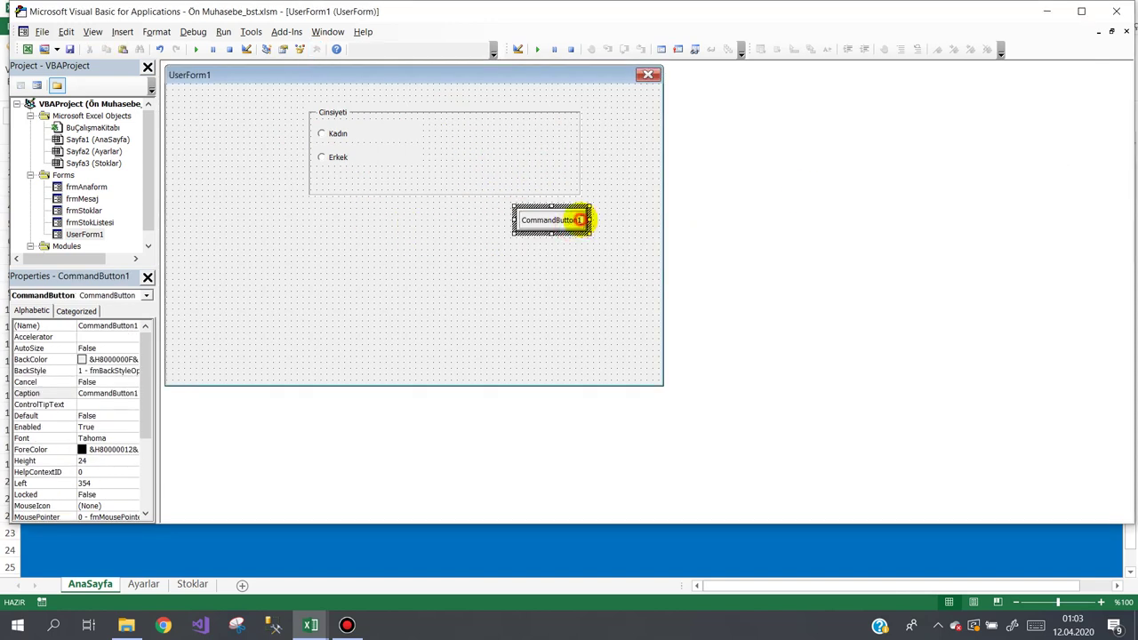
pyautogui.doubleClick(537, 220)
pyautogui.write('Kaydet')
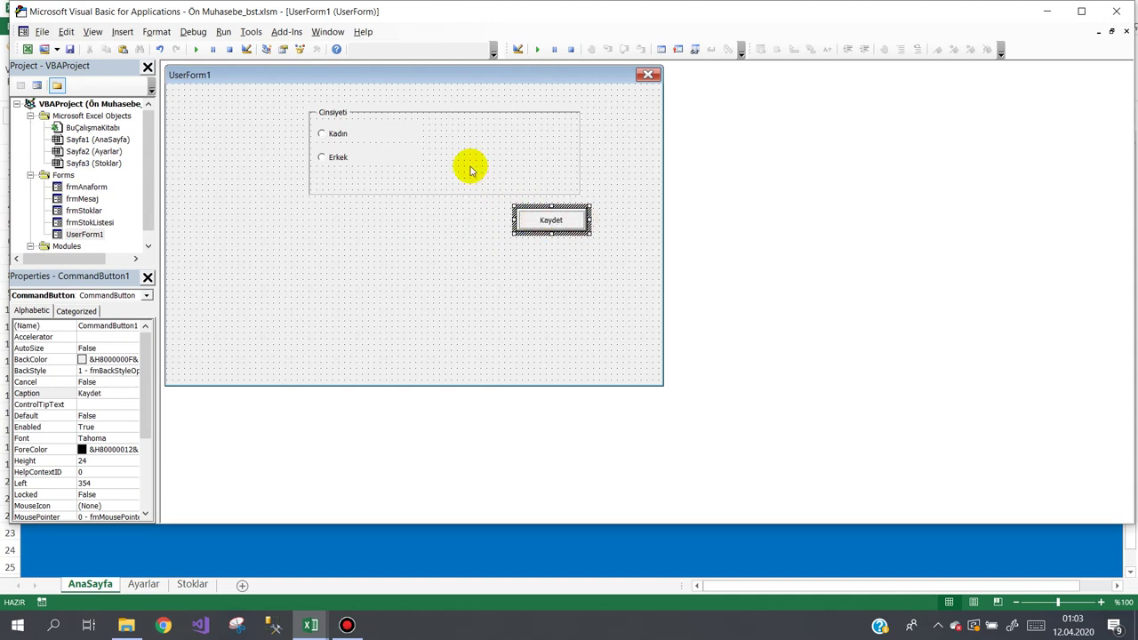
pyautogui.click(457, 175)
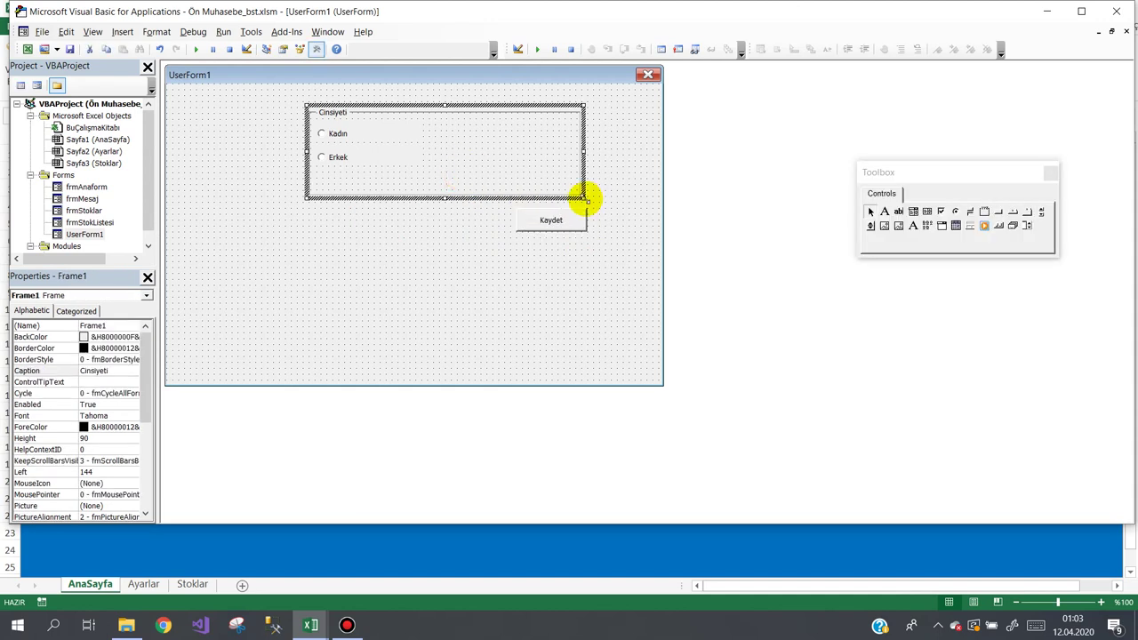
# Step: Shrink the Cinsiyeti frame to the top-left, move Kaydet bottom-right, and run the form
pyautogui.moveTo(565, 189); pyautogui.dragTo(425, 174)
pyautogui.click(406, 246)
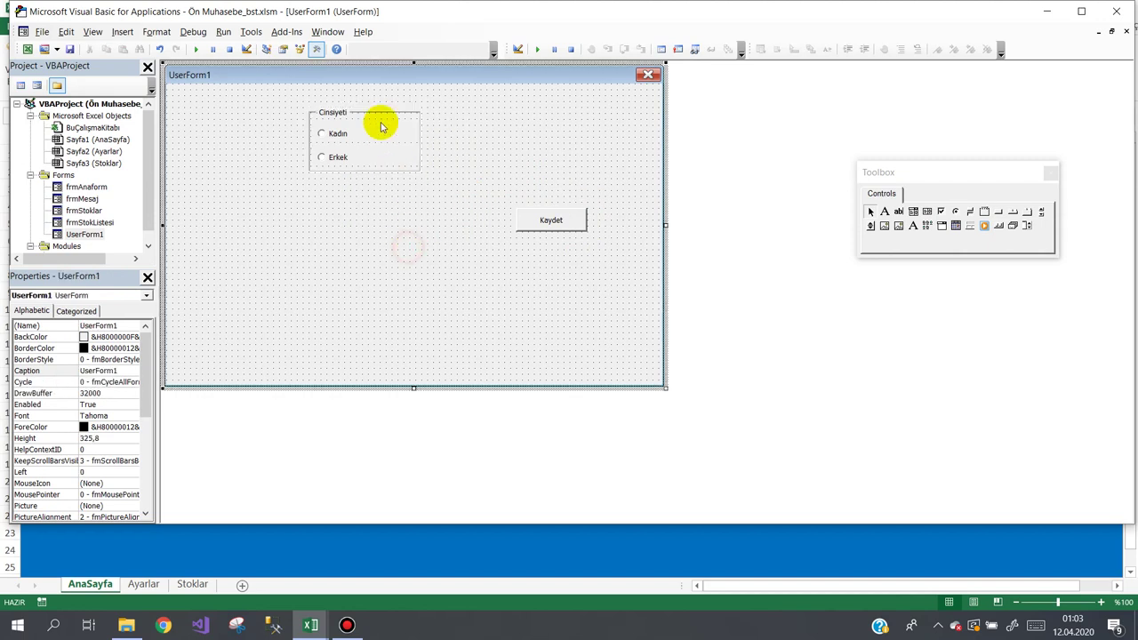
pyautogui.click(342, 104)
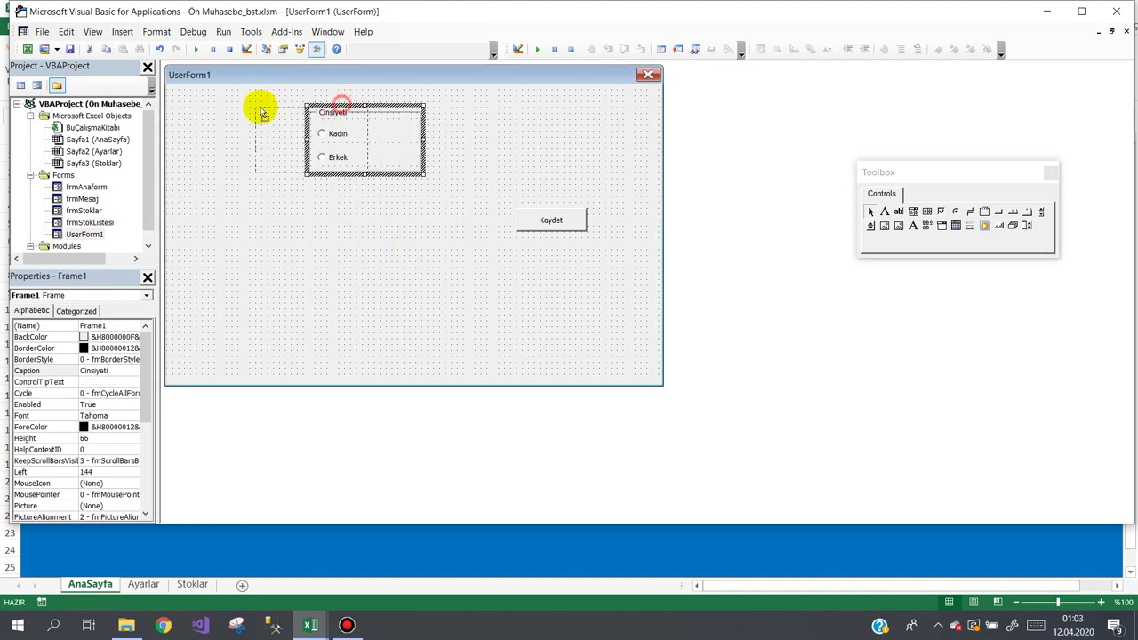
pyautogui.moveTo(262, 111); pyautogui.dragTo(182, 104)
pyautogui.moveTo(537, 224)
pyautogui.mouseDown()
pyautogui.moveTo(343, 224)
pyautogui.moveTo(536, 226)
pyautogui.mouseUp()
pyautogui.moveTo(600, 360); pyautogui.dragTo(600, 360)
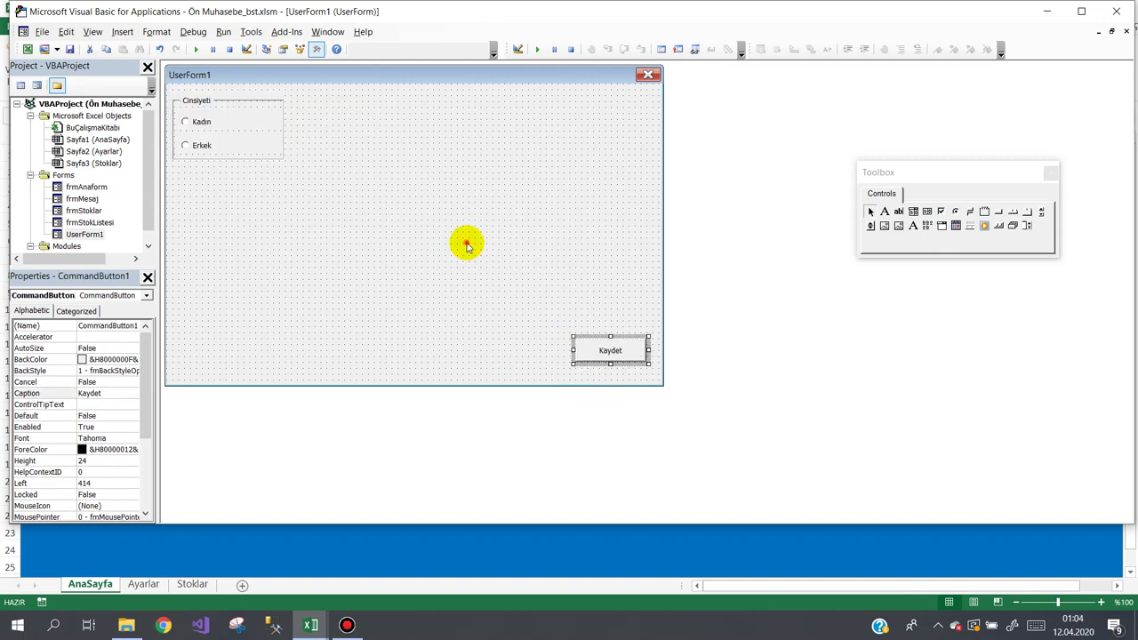
pyautogui.click(465, 245)
pyautogui.click(198, 50)
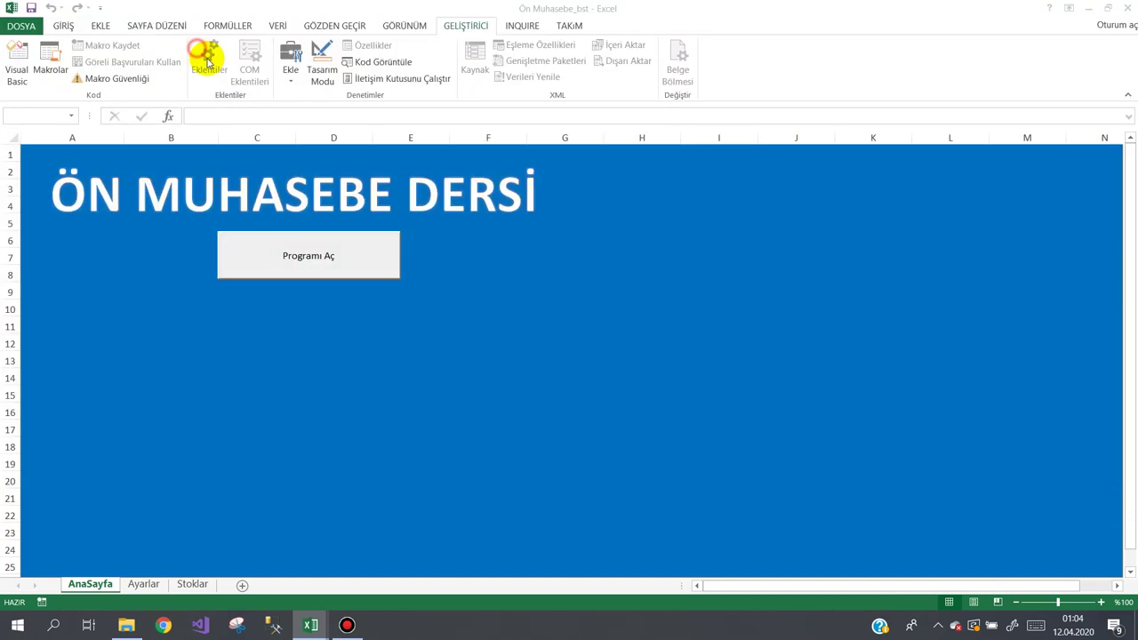
# Step: Close the running form and rename the Kadın option button to obKadin
pyautogui.click(764, 428)
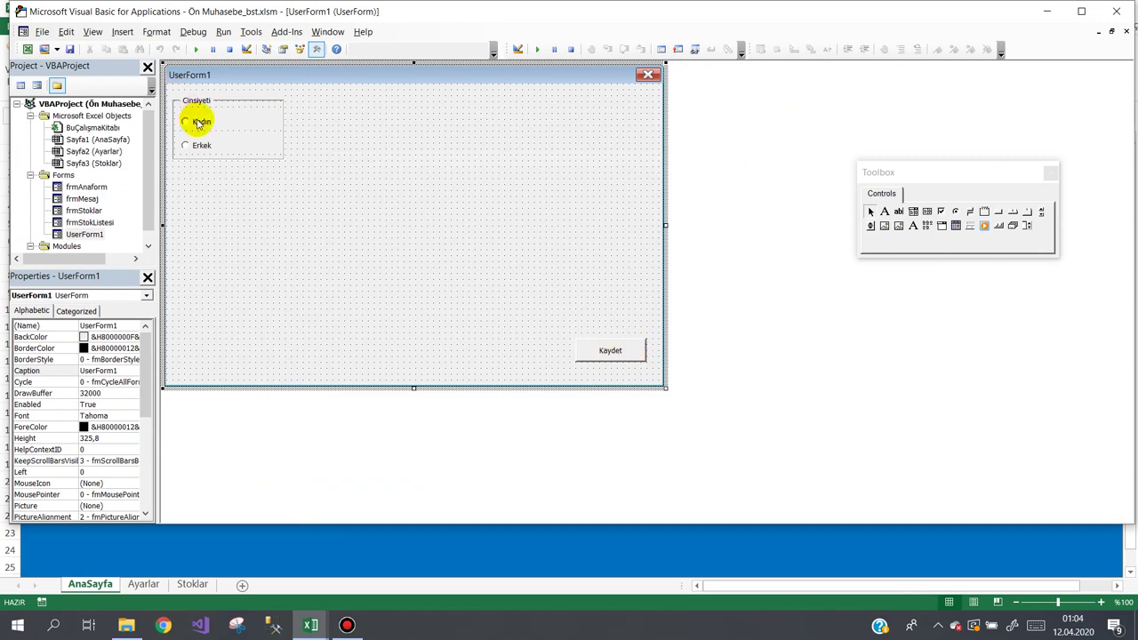
pyautogui.click(201, 125)
pyautogui.click(55, 327)
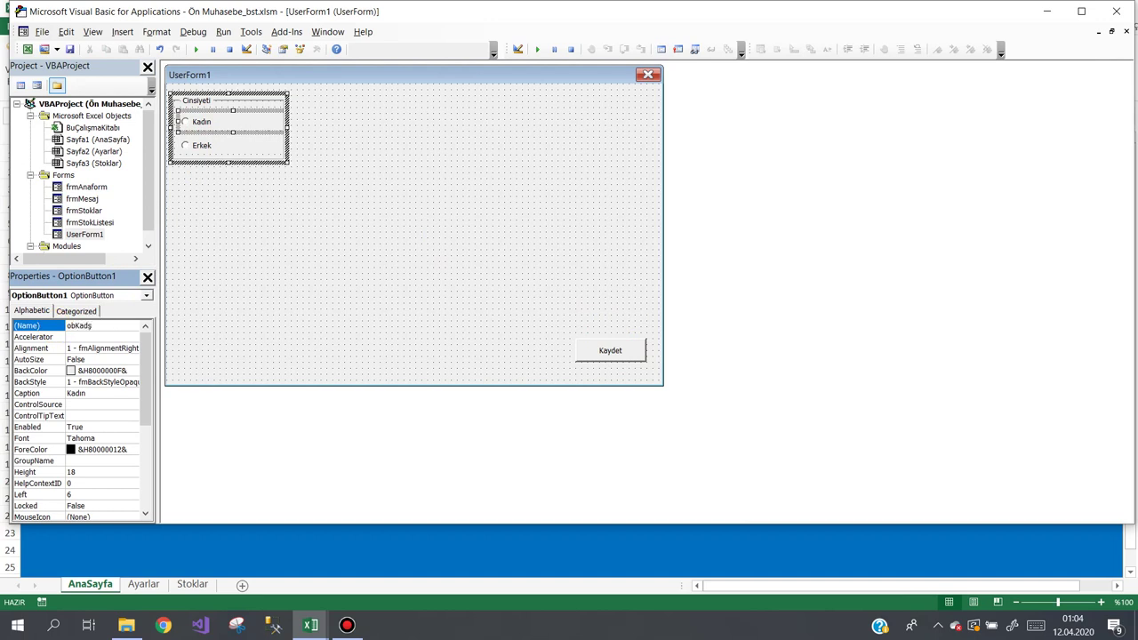
pyautogui.write('in')
pyautogui.press('Return')
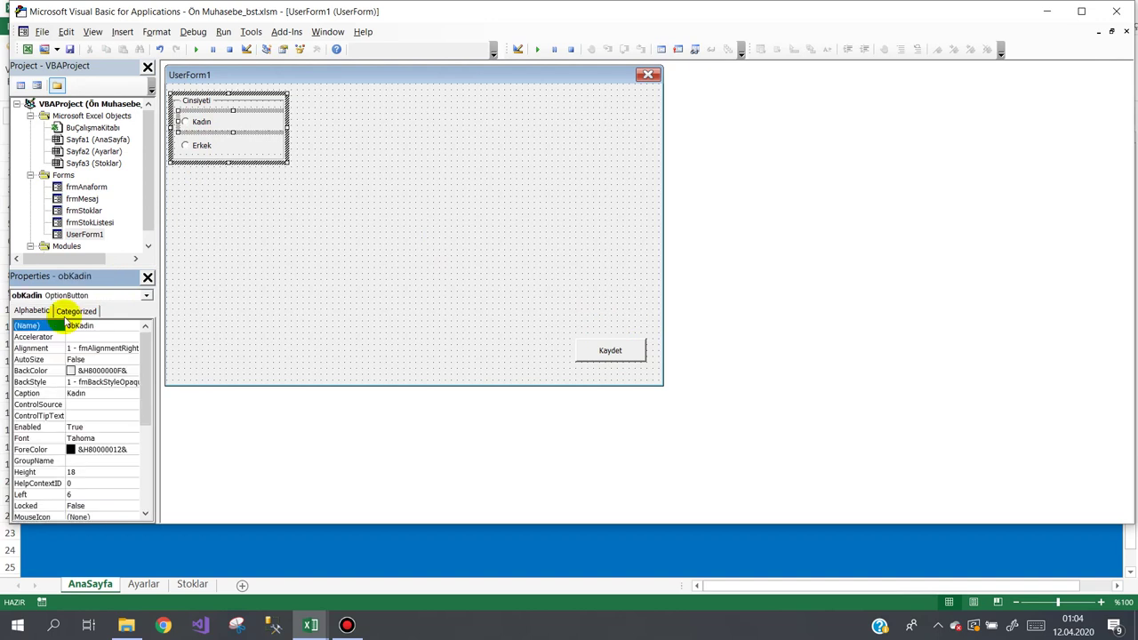
# Step: Rename the Erkek option button to obErkek and open the Kaydet button's click code
pyautogui.click(222, 145)
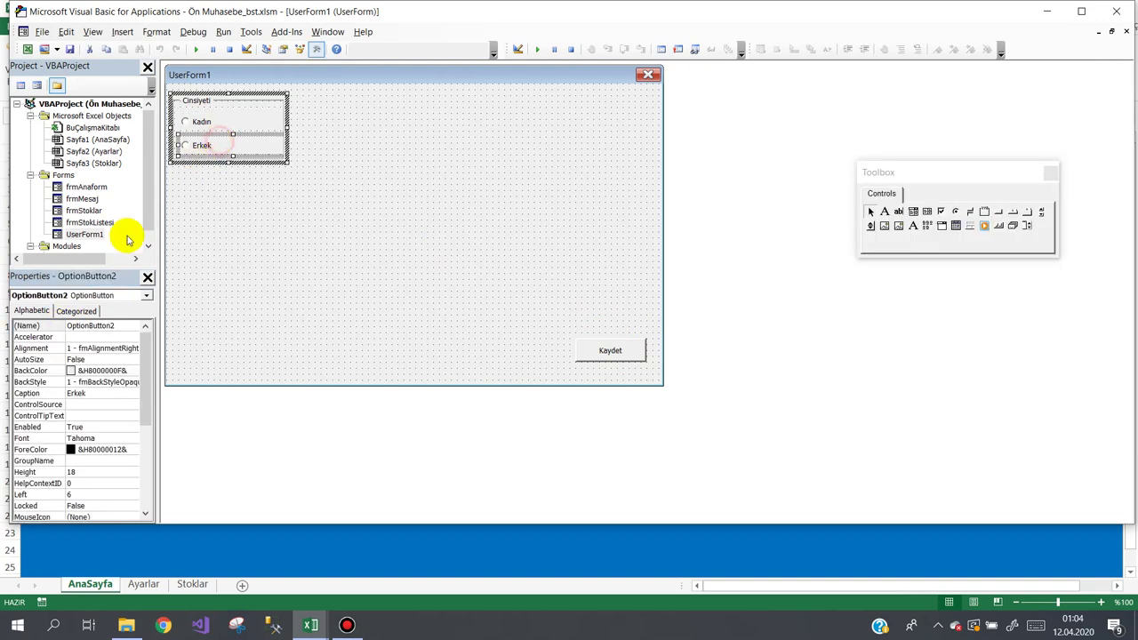
pyautogui.click(55, 327)
pyautogui.write('obErkek')
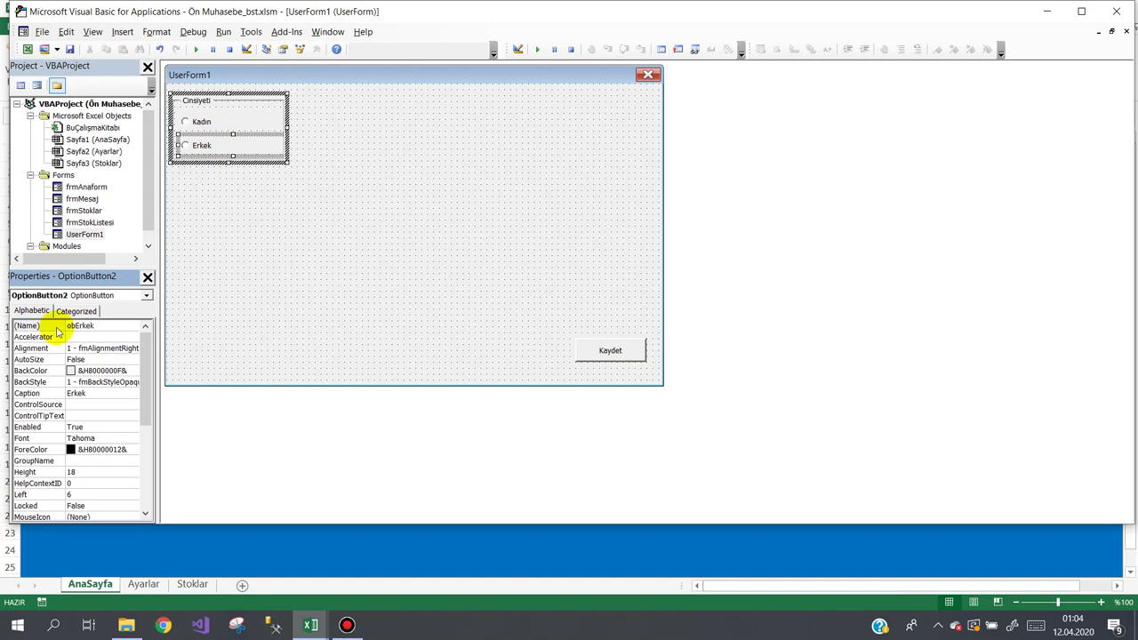
pyautogui.click(51, 327)
pyautogui.doubleClick(609, 346)
pyautogui.write('if ob')
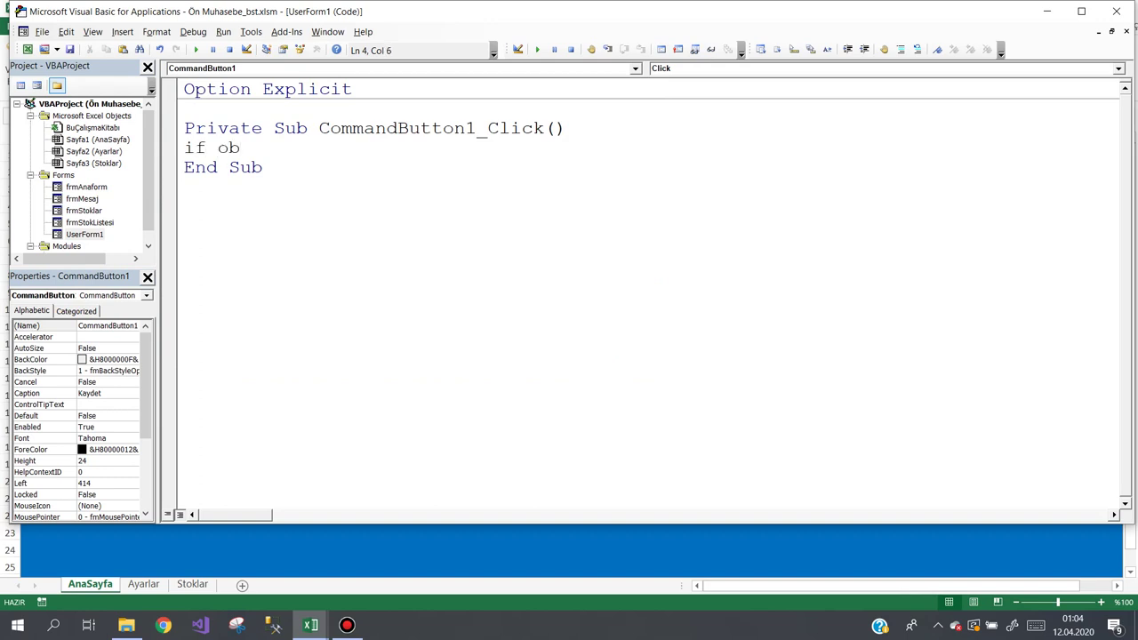
# Step: Write the If line testing that both option buttons' Value equals 0
pyautogui.hotkey('ctrl', 'space')
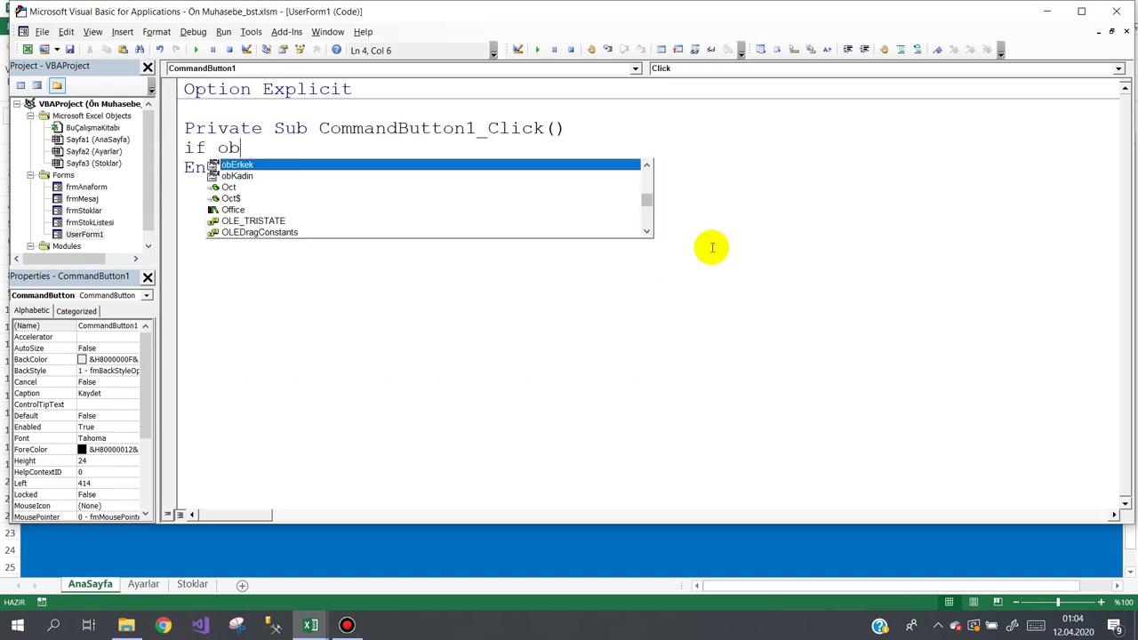
pyautogui.write('Erkek.v')
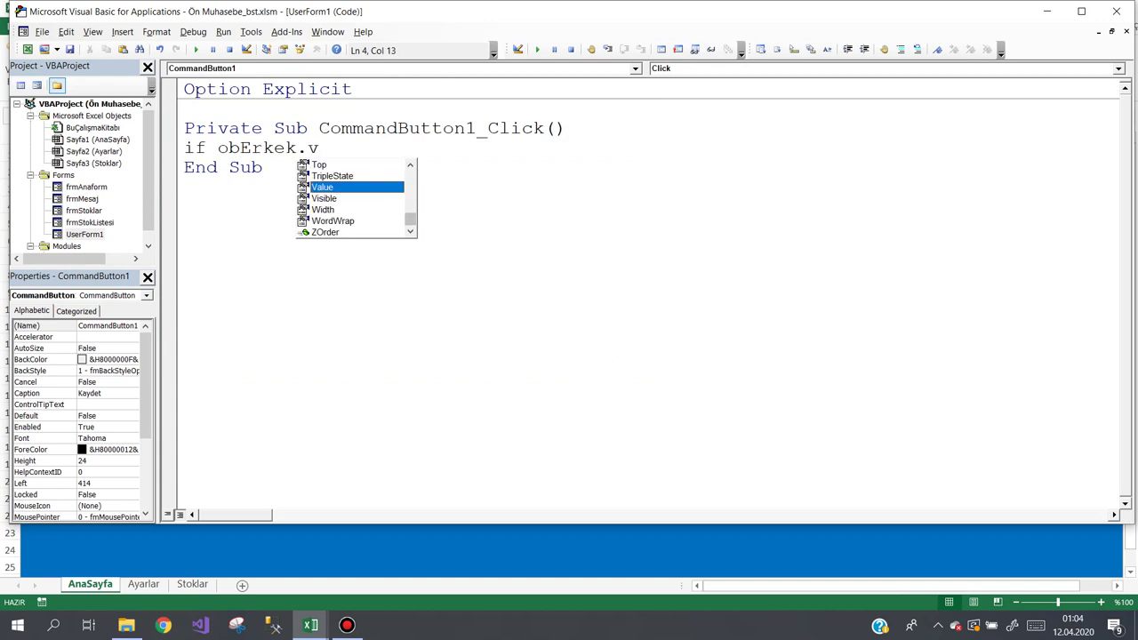
pyautogui.write('=0 and obk')
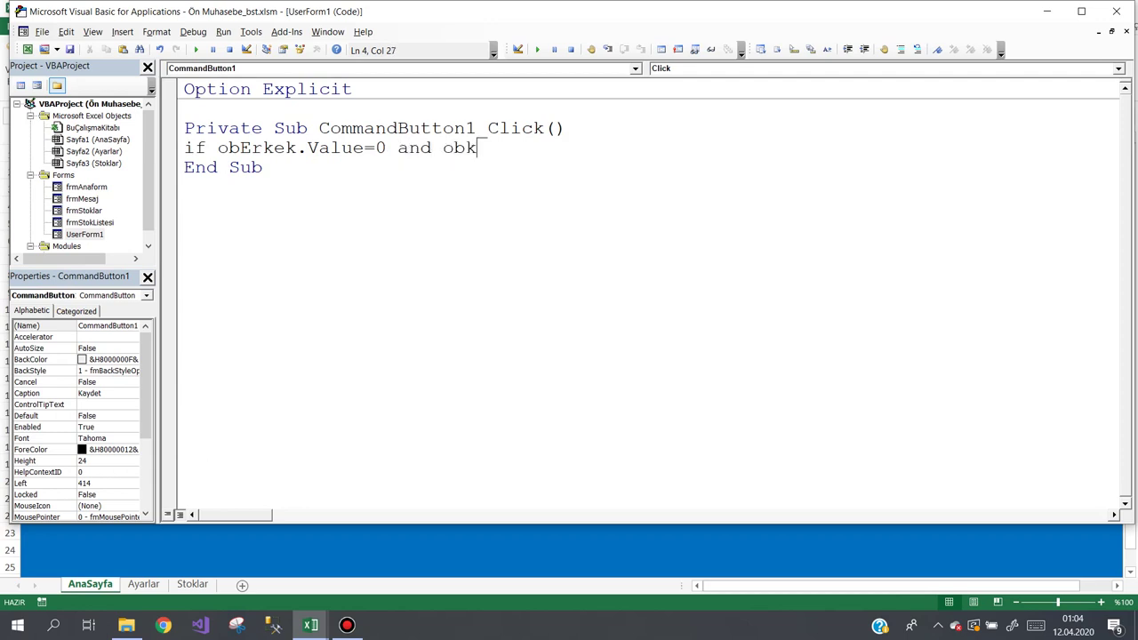
pyautogui.hotkey('ctrl', 'space')
pyautogui.write('.v')
pyautogui.press('Escape')
pyautogui.hotkey('ctrl', 'space')
pyautogui.write('=')
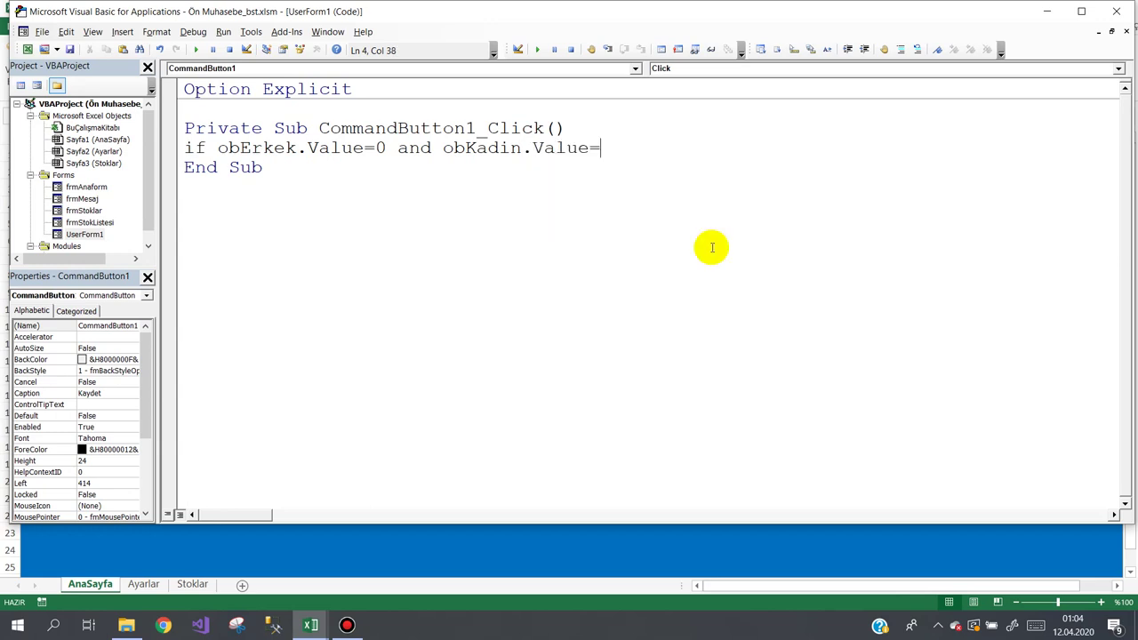
pyautogui.write('0 then')
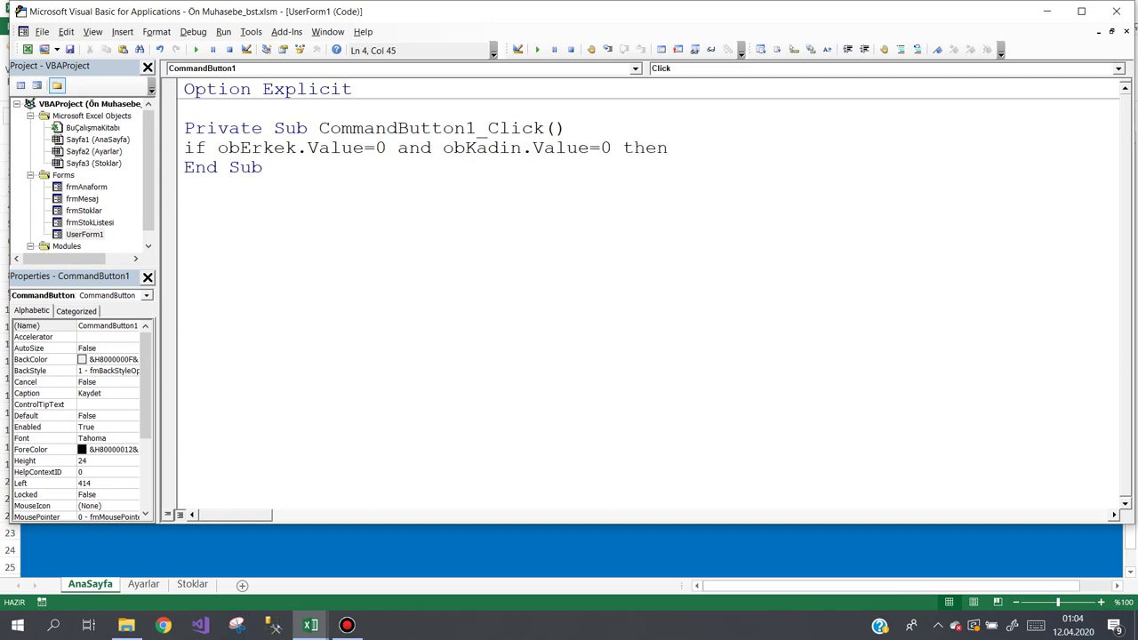
pyautogui.press('Return')
pyautogui.write('msg')
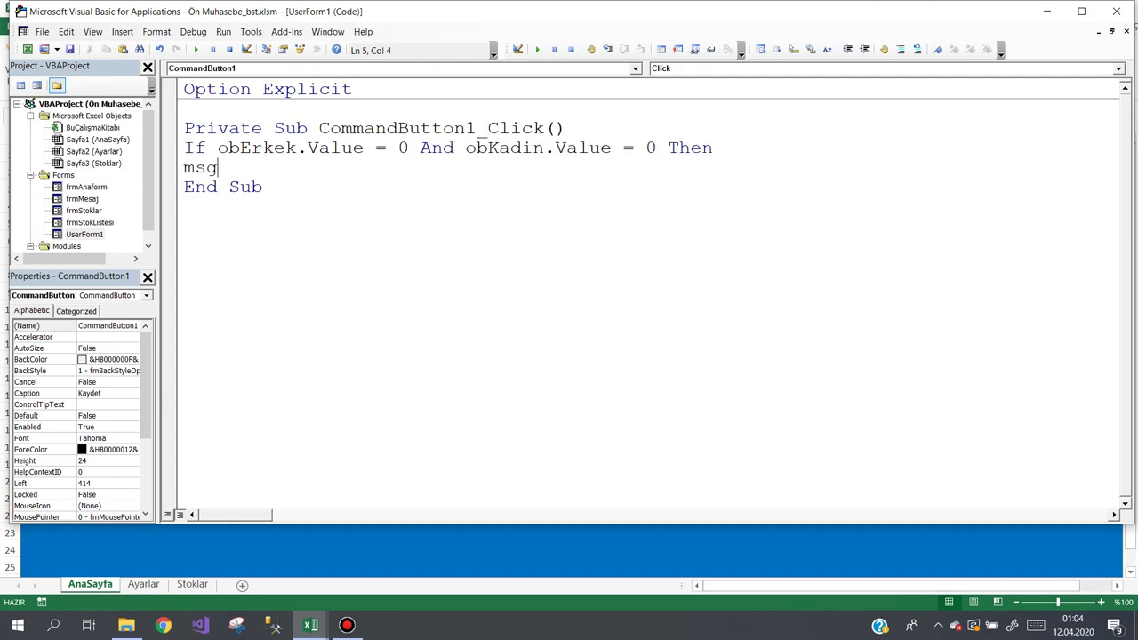
# Step: Add the 'Lütfen seçim yapınız' MsgBox, an Else branch and the 'Teşekkürler' MsgBox
pyautogui.write('box')
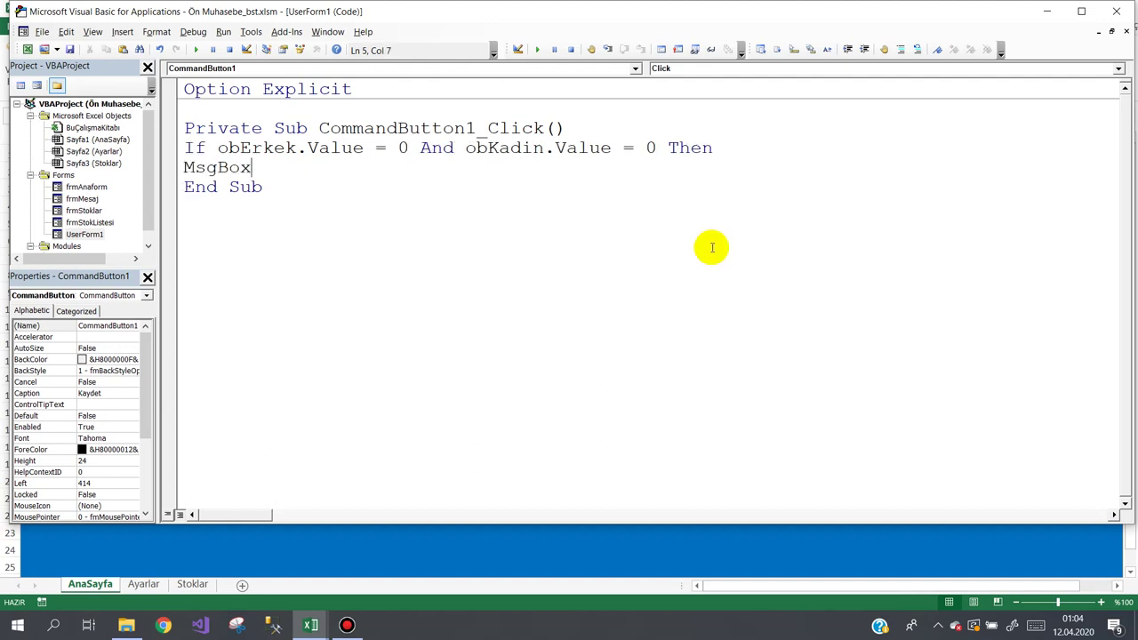
pyautogui.write(' "Lütfen seçim yapınız')
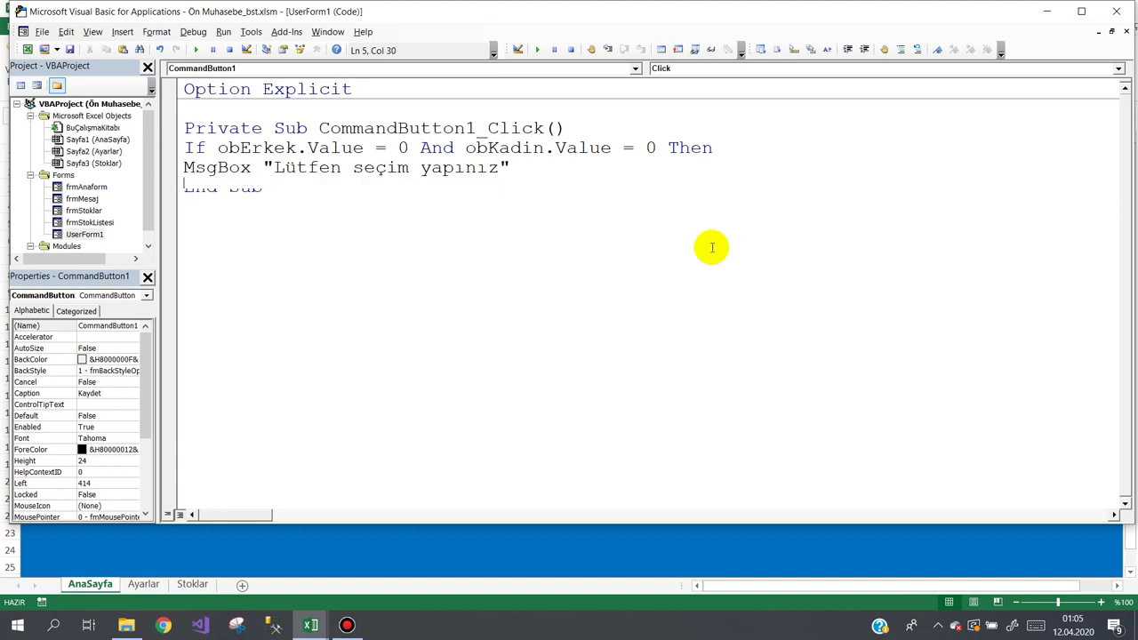
pyautogui.press('Return')
pyautogui.write('else')
pyautogui.press('Return')
pyautogui.press('Return')
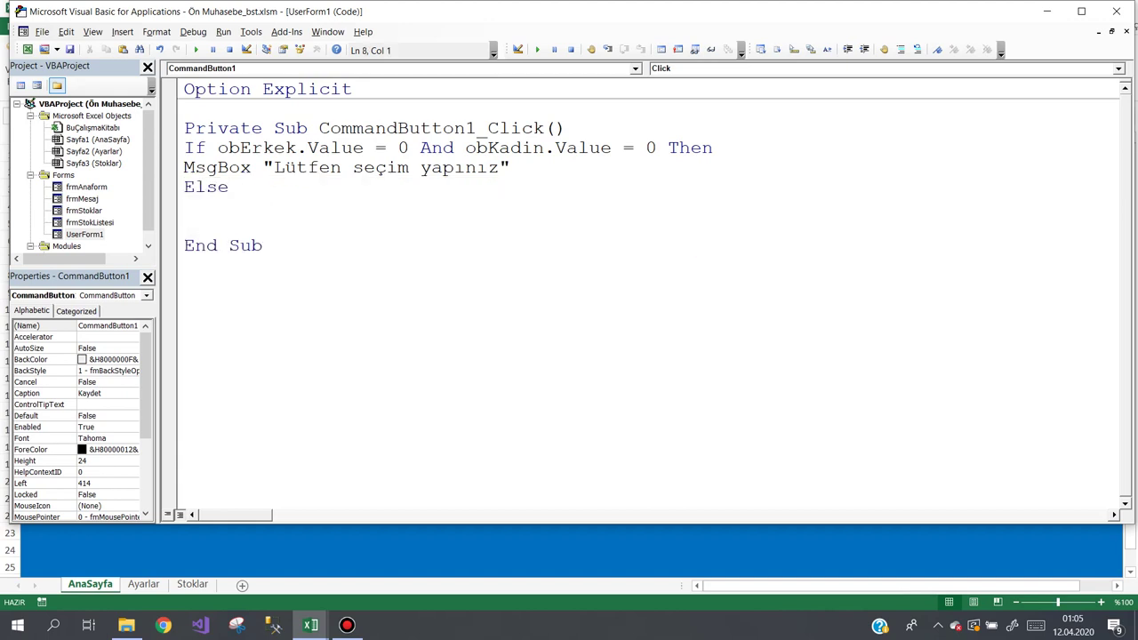
pyautogui.write('msg')
pyautogui.hotkey('ctrl', 'space')
pyautogui.write('"')
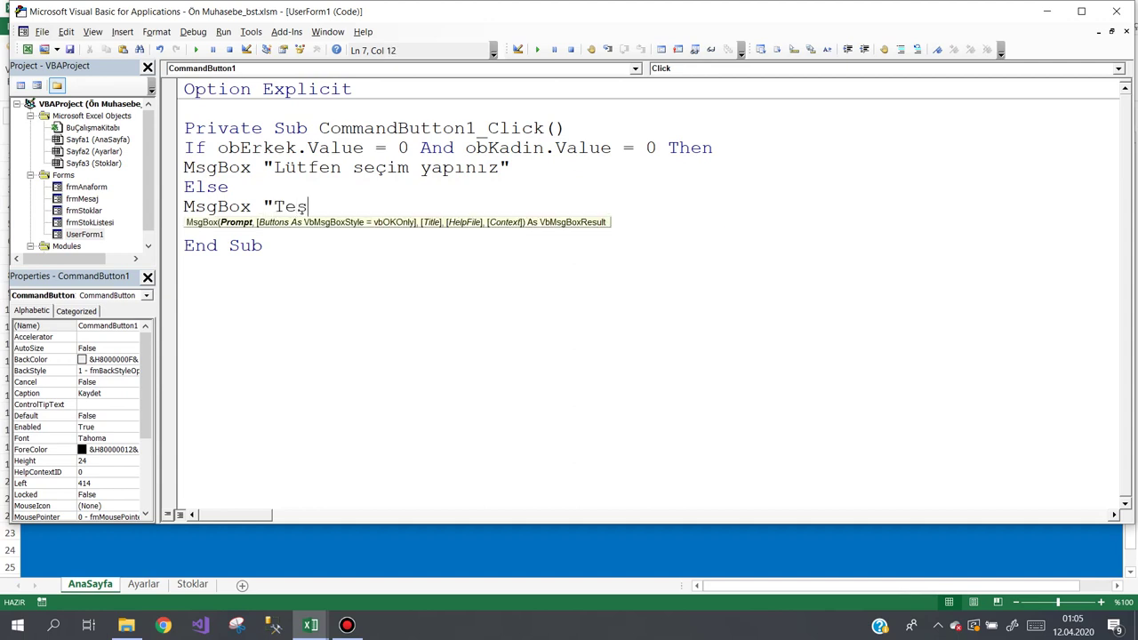
pyautogui.write('ürler"')
pyautogui.press('Return')
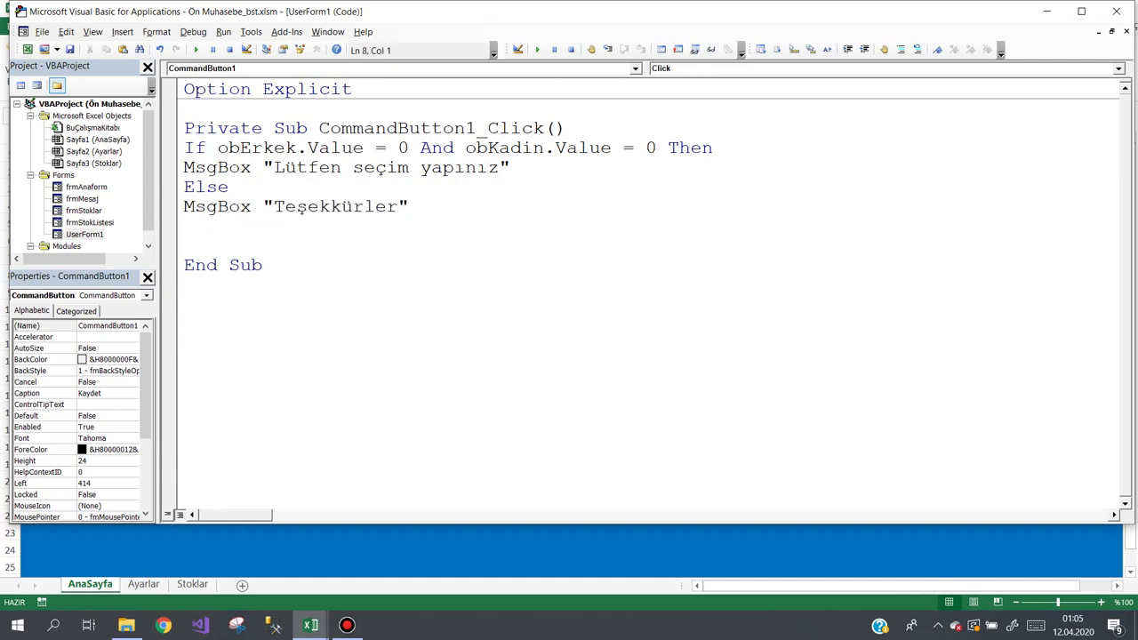
# Step: Close the block with End If, then run the form and test Kaydet empty and with Kadın
pyautogui.write('end if')
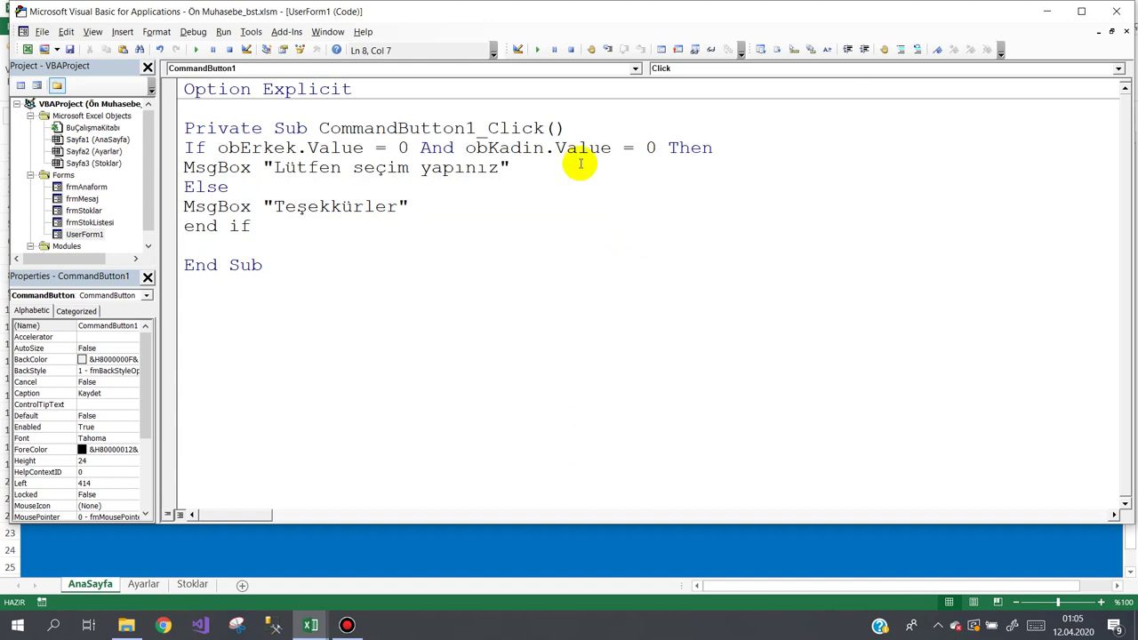
pyautogui.click(197, 51)
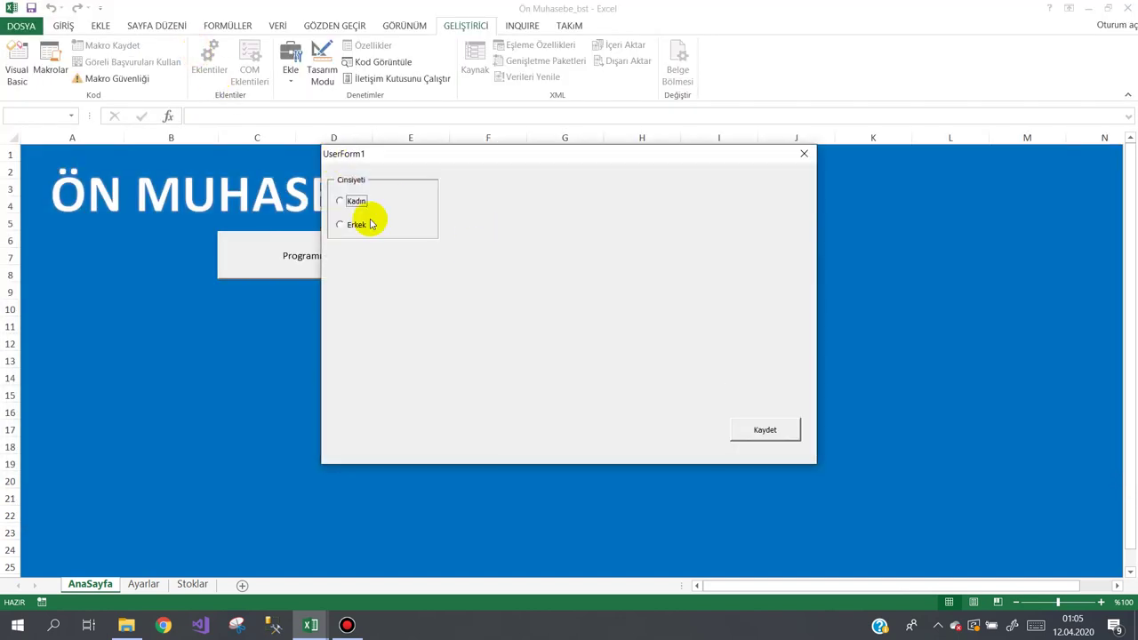
pyautogui.click(745, 433)
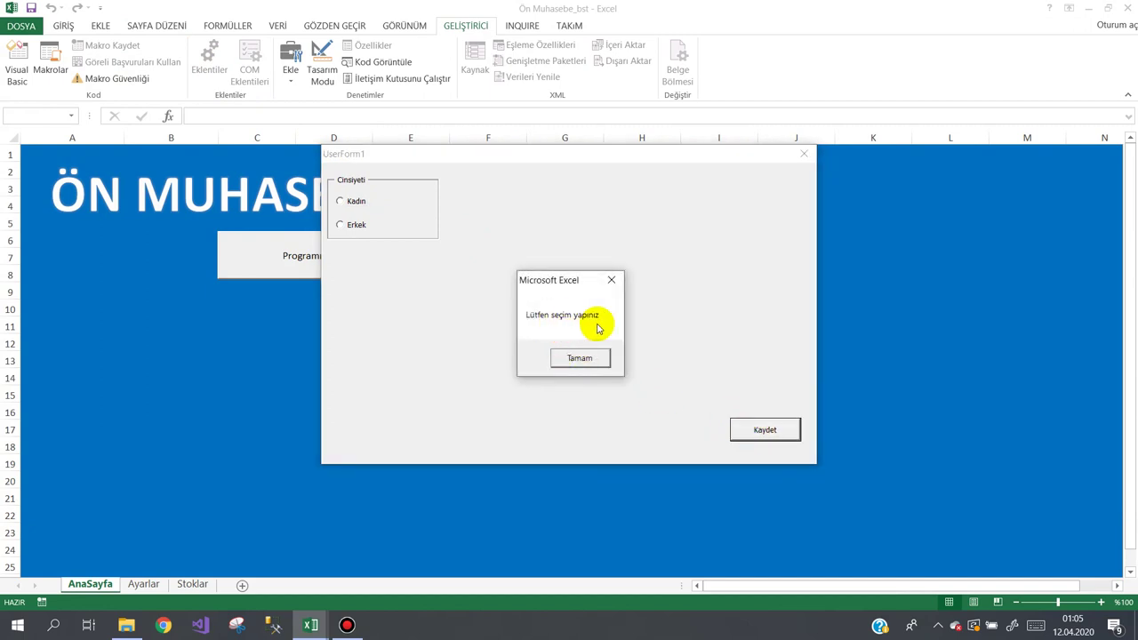
pyautogui.click(579, 357)
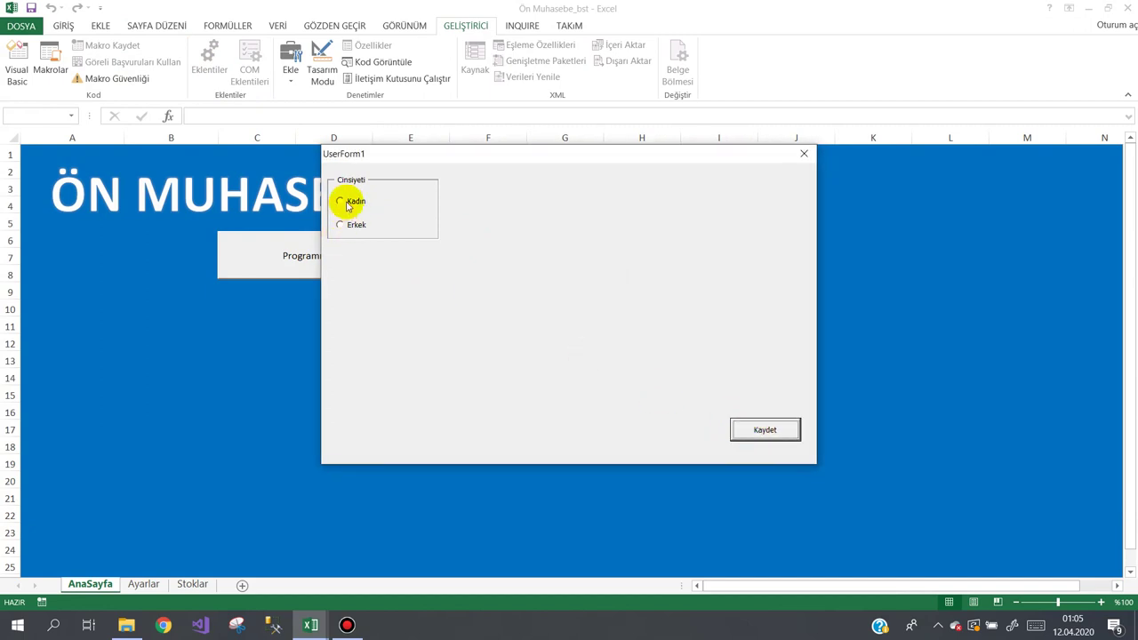
pyautogui.click(348, 203)
pyautogui.click(743, 428)
pyautogui.click(576, 359)
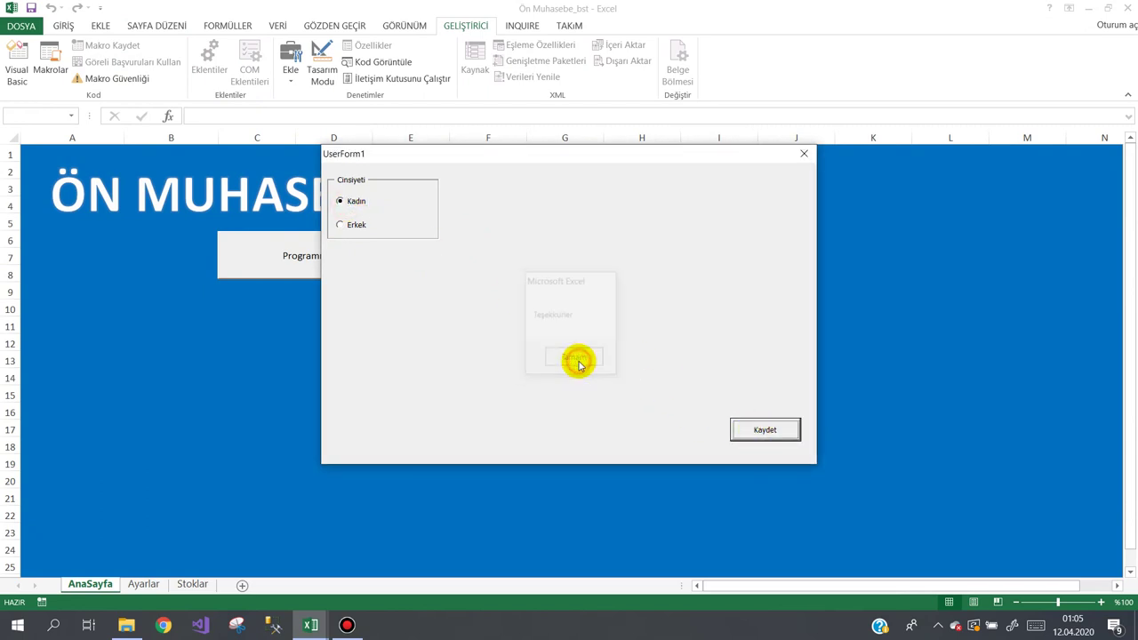
pyautogui.click(805, 156)
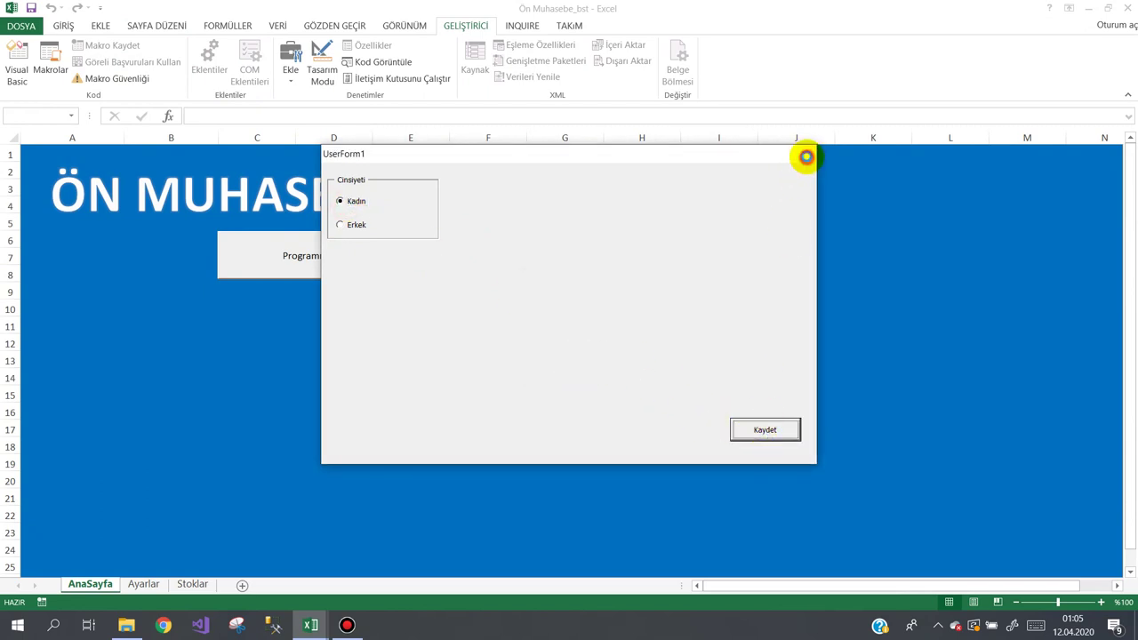
# Step: Rerun the form, test Kaydet without a choice and with Erkek, then close it
pyautogui.click(195, 53)
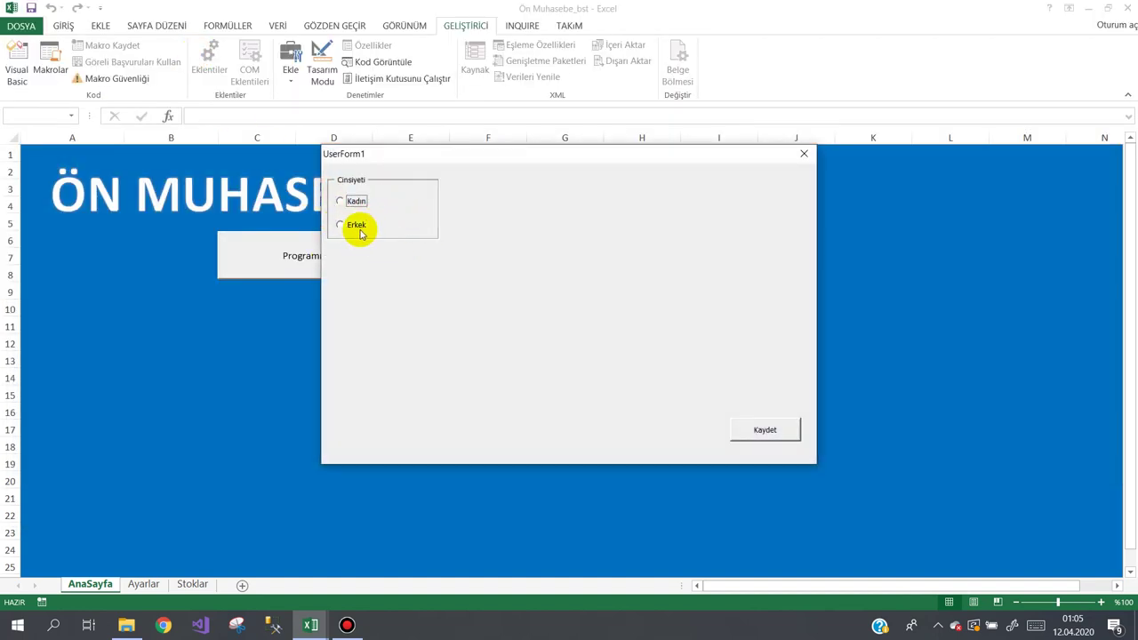
pyautogui.click(772, 430)
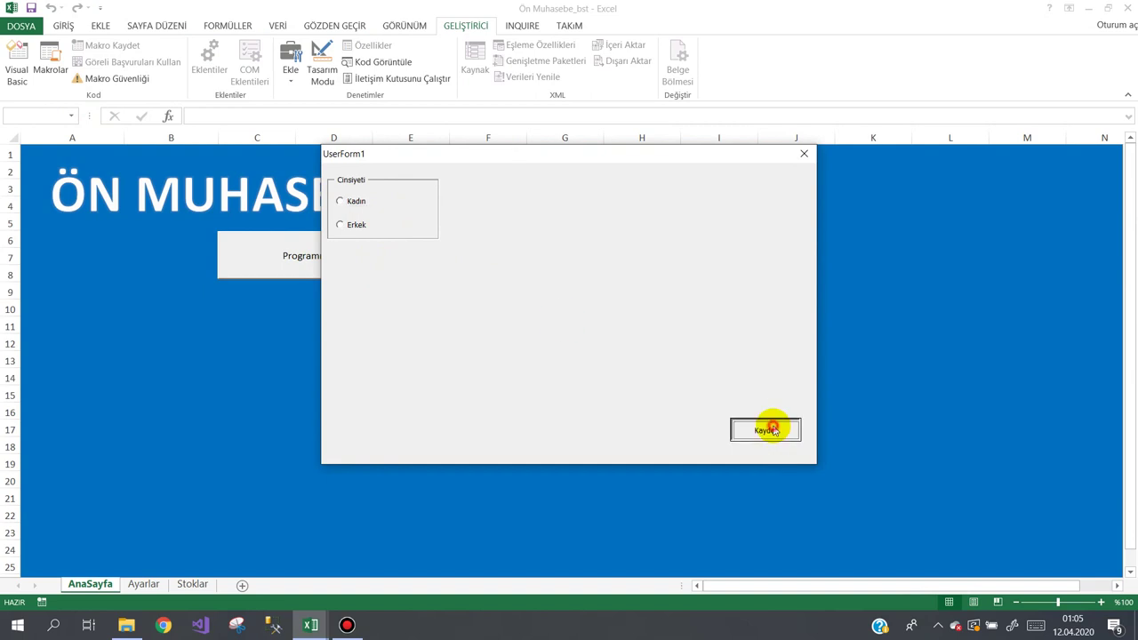
pyautogui.click(578, 357)
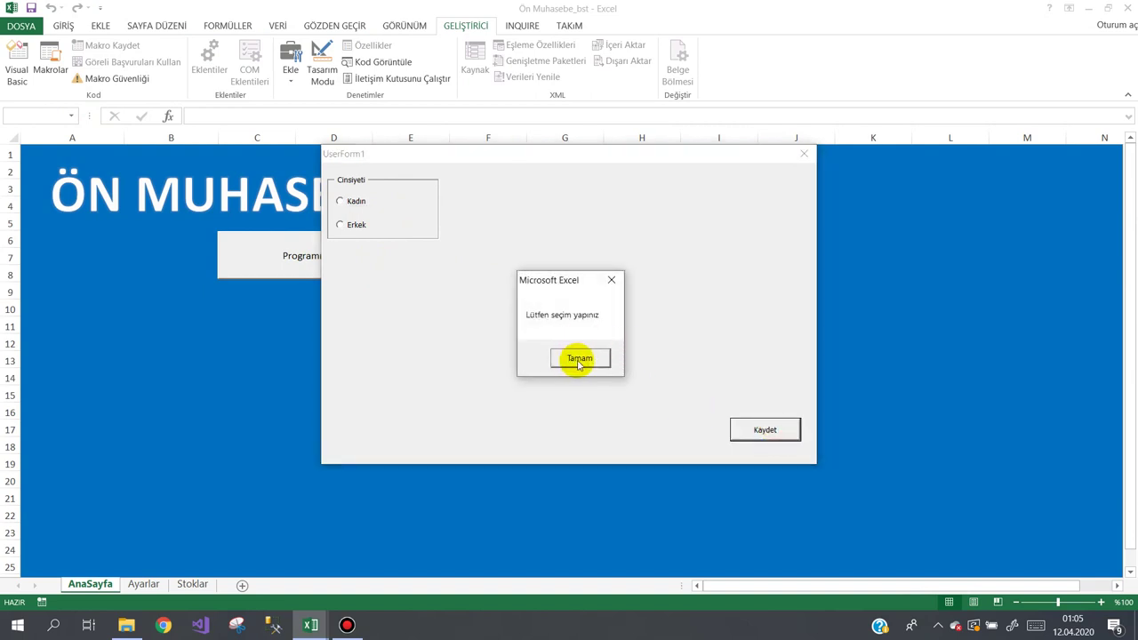
pyautogui.click(354, 225)
pyautogui.click(777, 432)
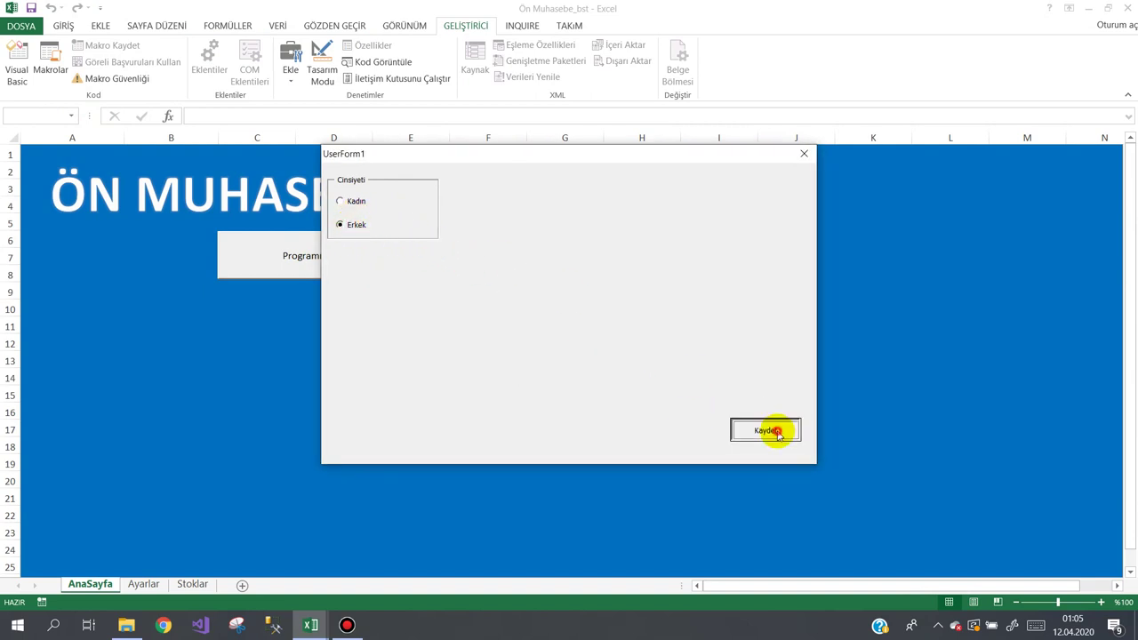
pyautogui.click(573, 360)
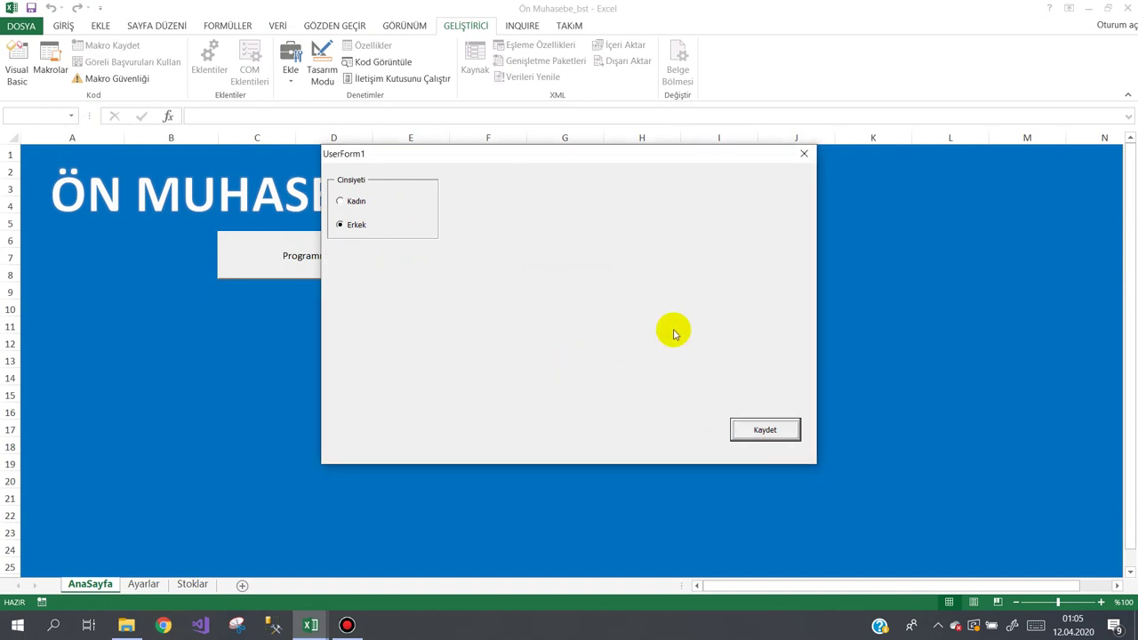
pyautogui.click(804, 156)
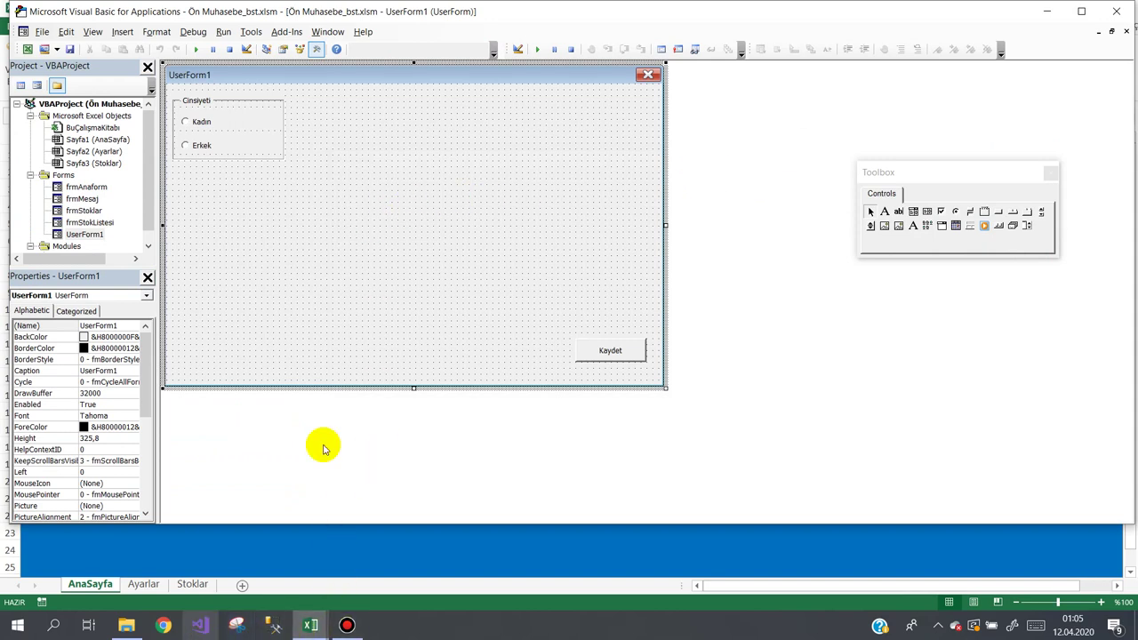
# Step: Bring the UserForm1 designer forward and open the Kaydet button's CommandButton1_Click code
pyautogui.click(373, 157)
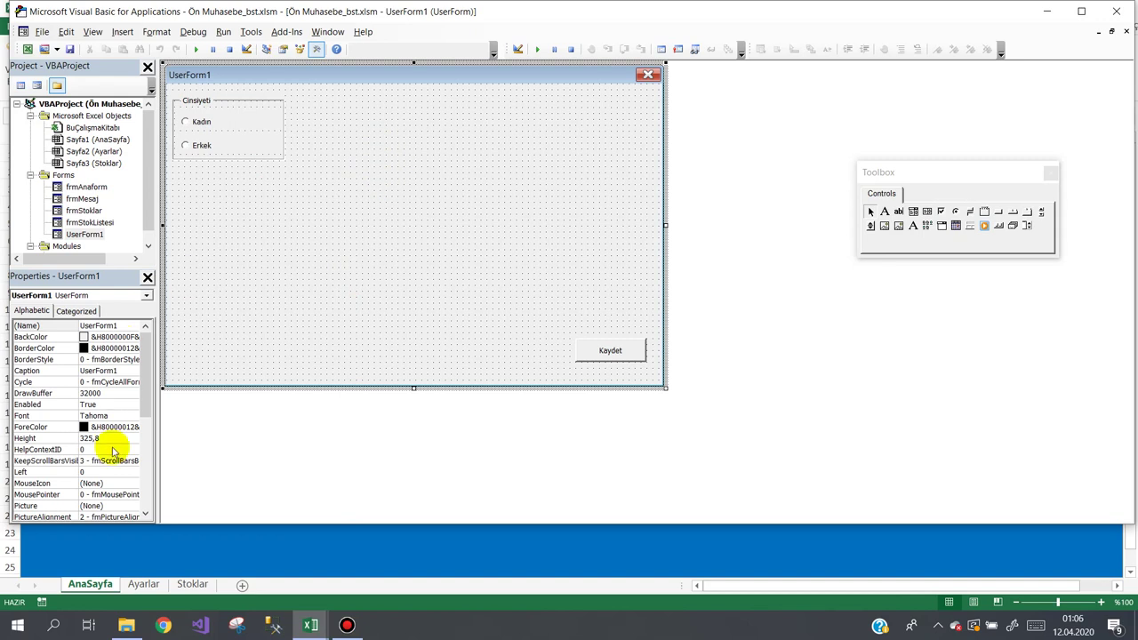
pyautogui.moveTo(310, 624)
pyautogui.click(399, 297)
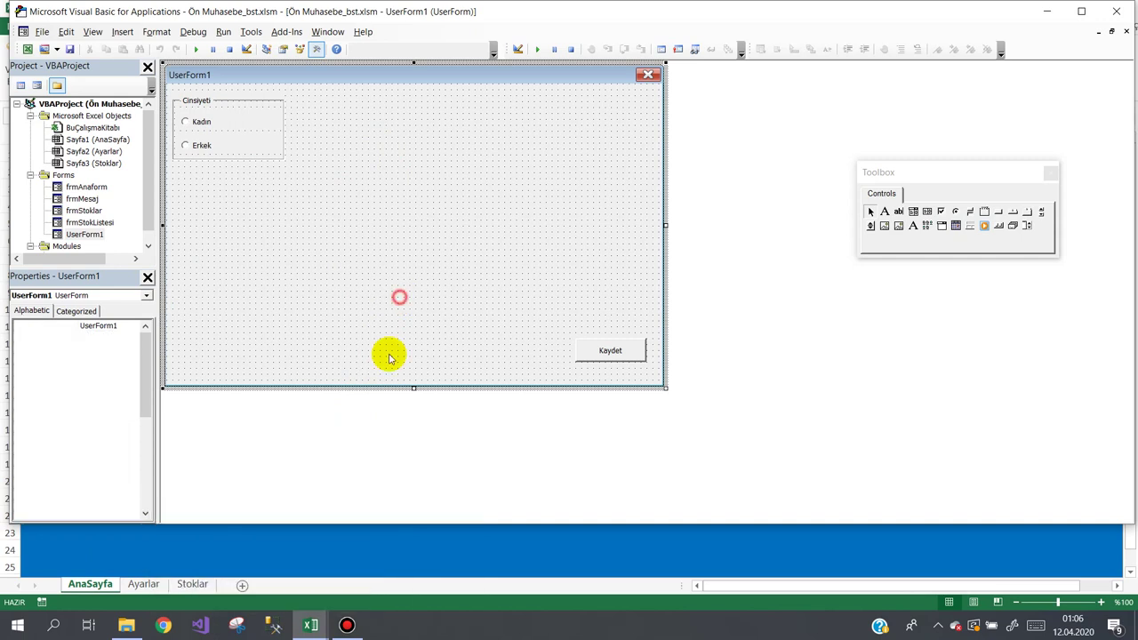
pyautogui.click(423, 258)
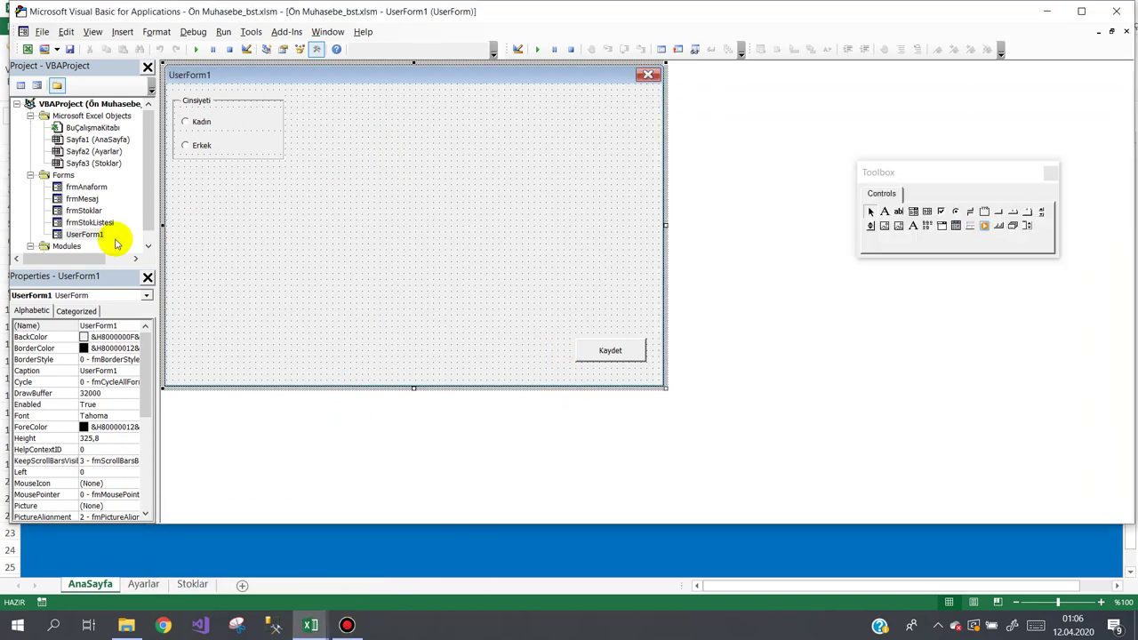
pyautogui.click(606, 348)
pyautogui.doubleClick(605, 347)
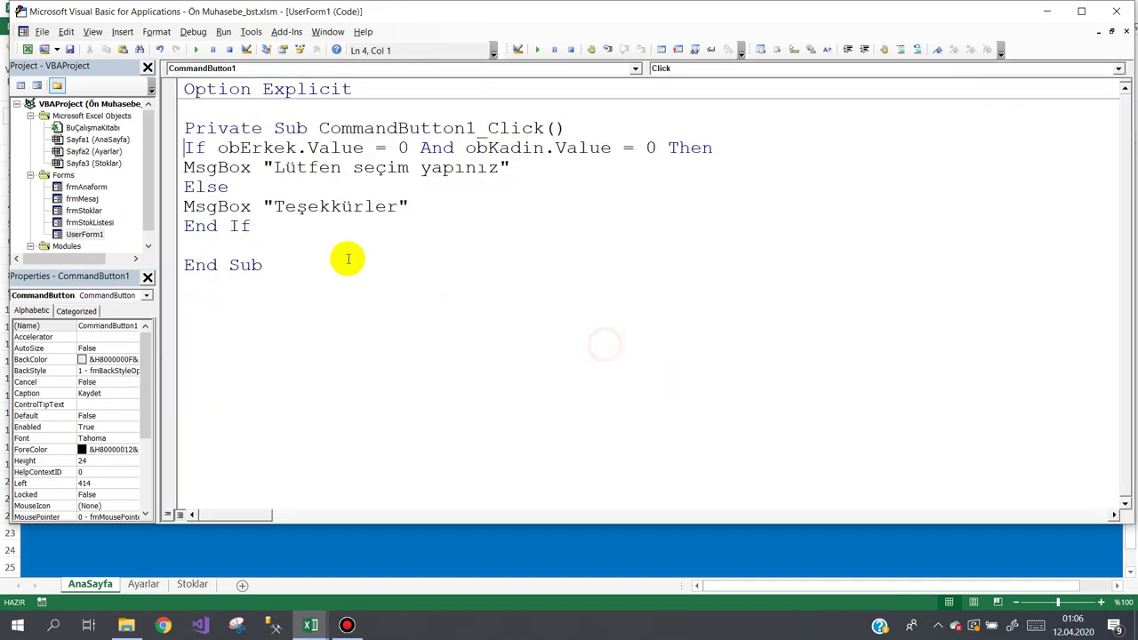
# Step: Edit lines around Option Explicit and the procedure header in UserForm1's code
pyautogui.moveTo(278, 272); pyautogui.dragTo(153, 130)
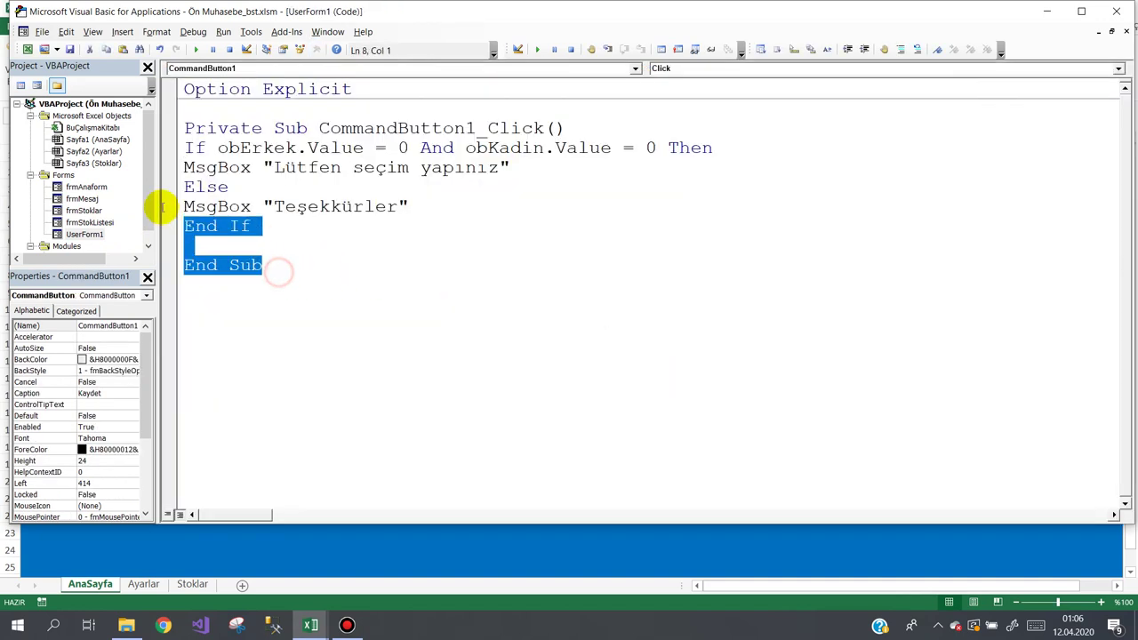
pyautogui.click(390, 242)
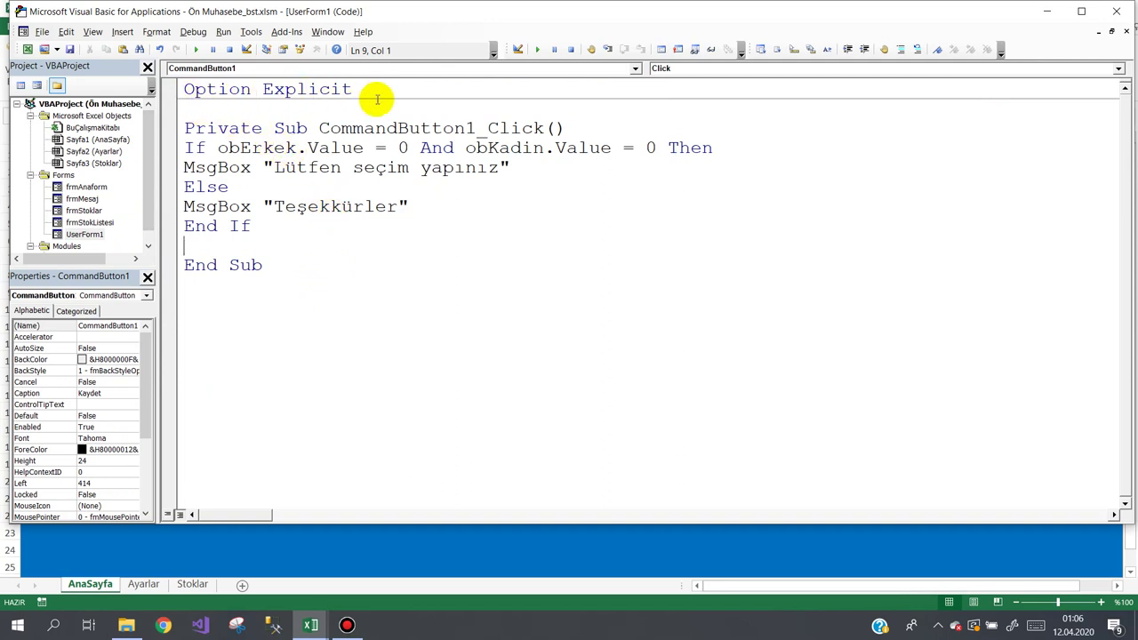
pyautogui.moveTo(375, 90); pyautogui.dragTo(167, 78)
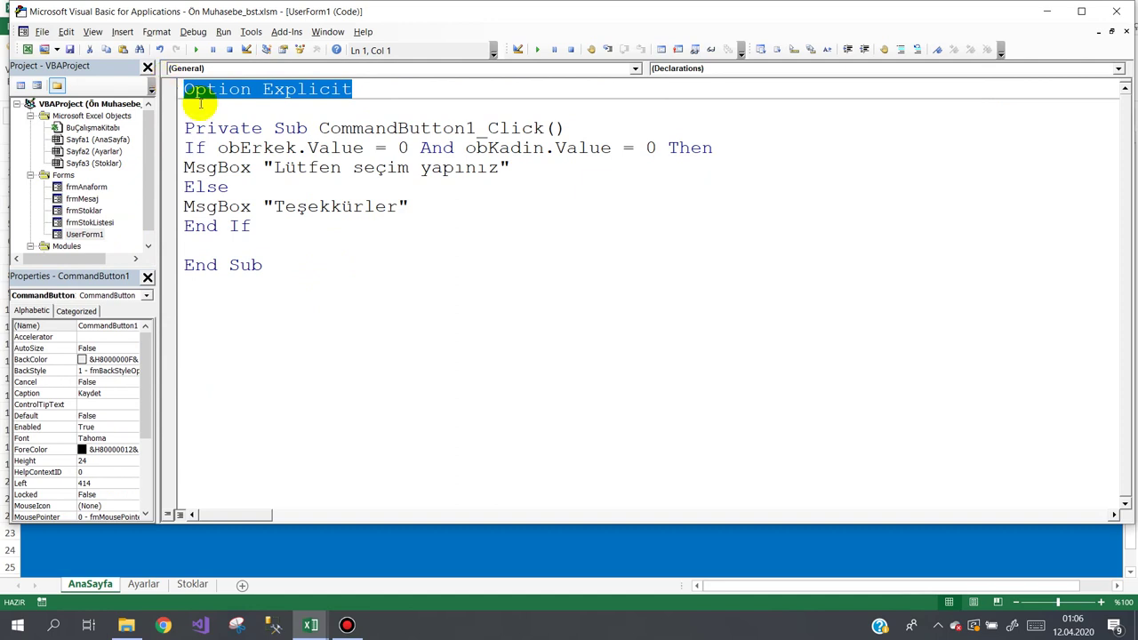
pyautogui.click(562, 130)
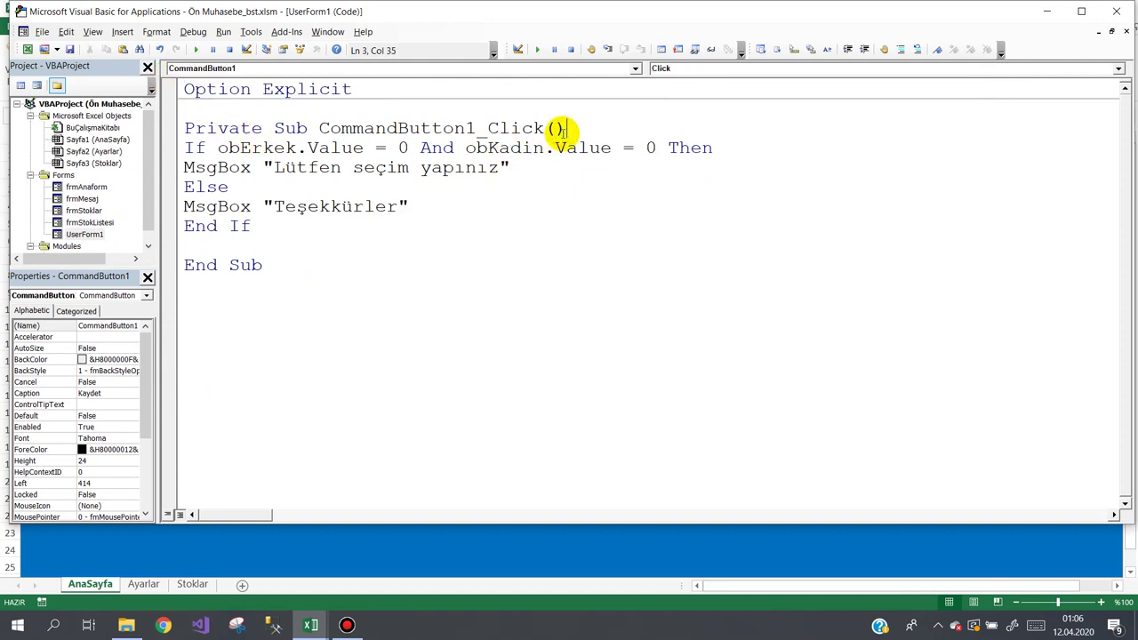
pyautogui.press('Return')
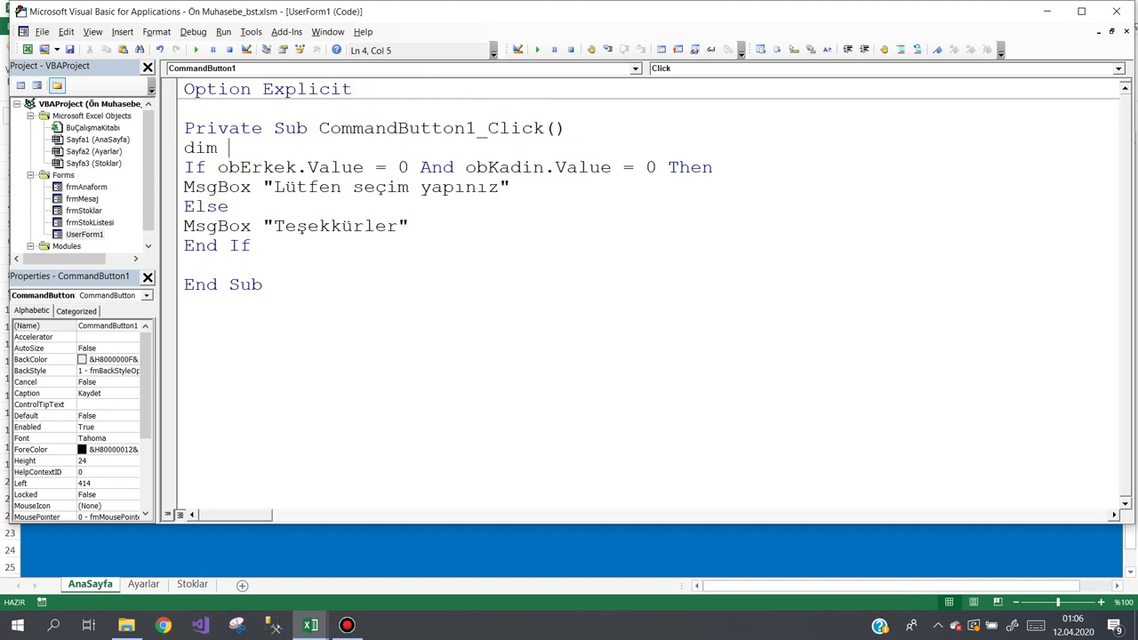
pyautogui.moveTo(384, 96); pyautogui.dragTo(86, 94)
pyautogui.click(191, 147)
pyautogui.write('s')
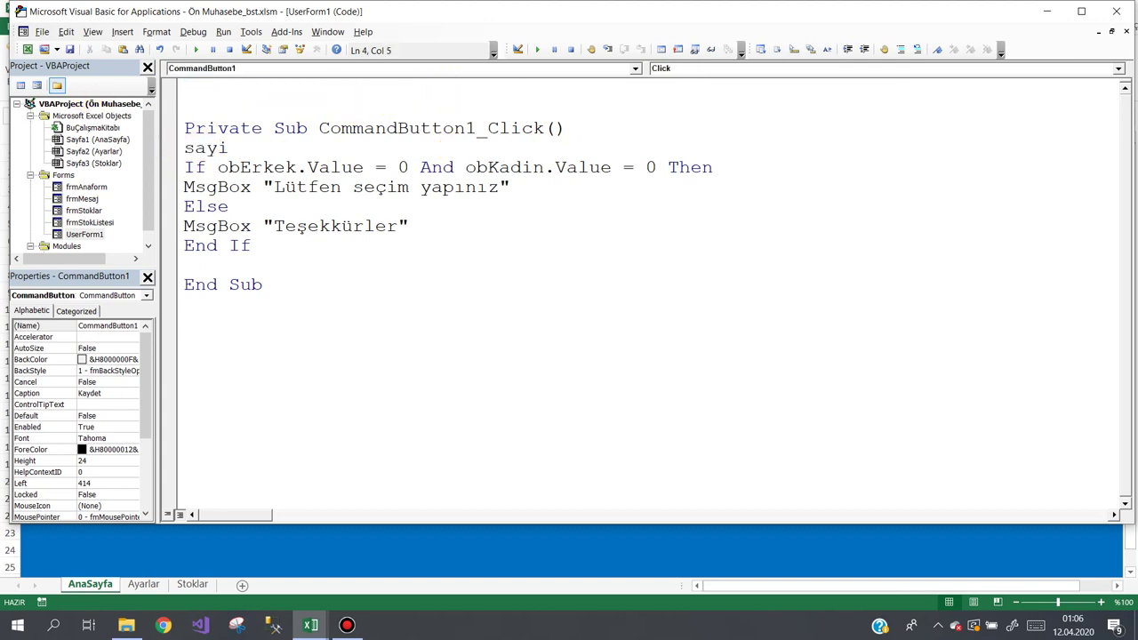
pyautogui.press('BackSpace')
pyautogui.press('BackSpace')
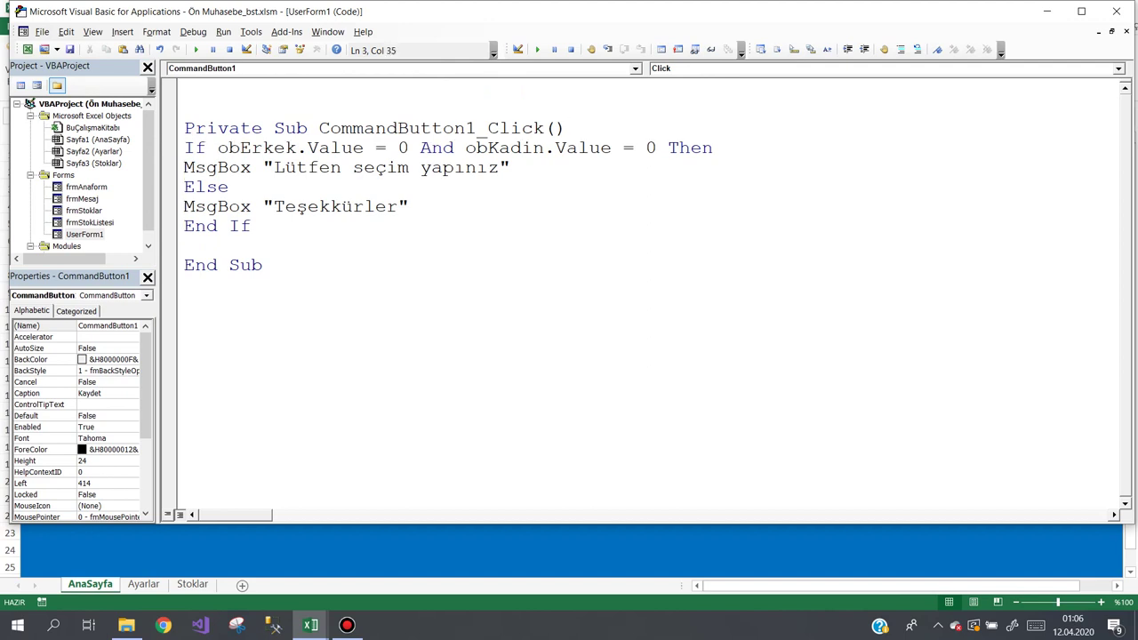
pyautogui.press('Return')
pyautogui.write('for x')
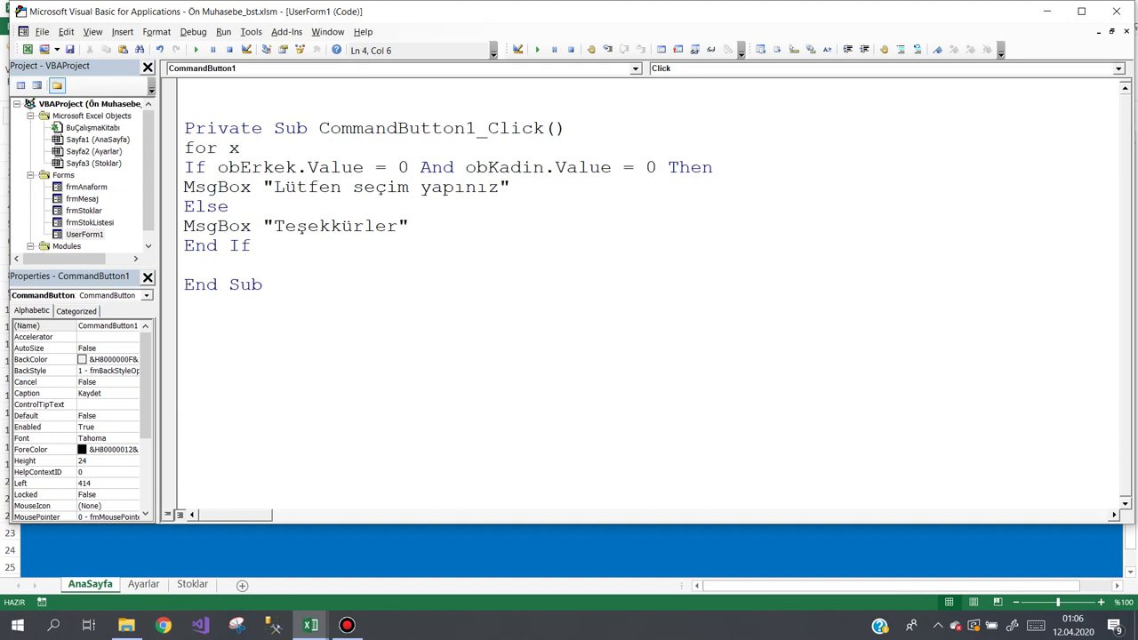
pyautogui.hotkey('shift', 'Home')
pyautogui.press('BackSpace')
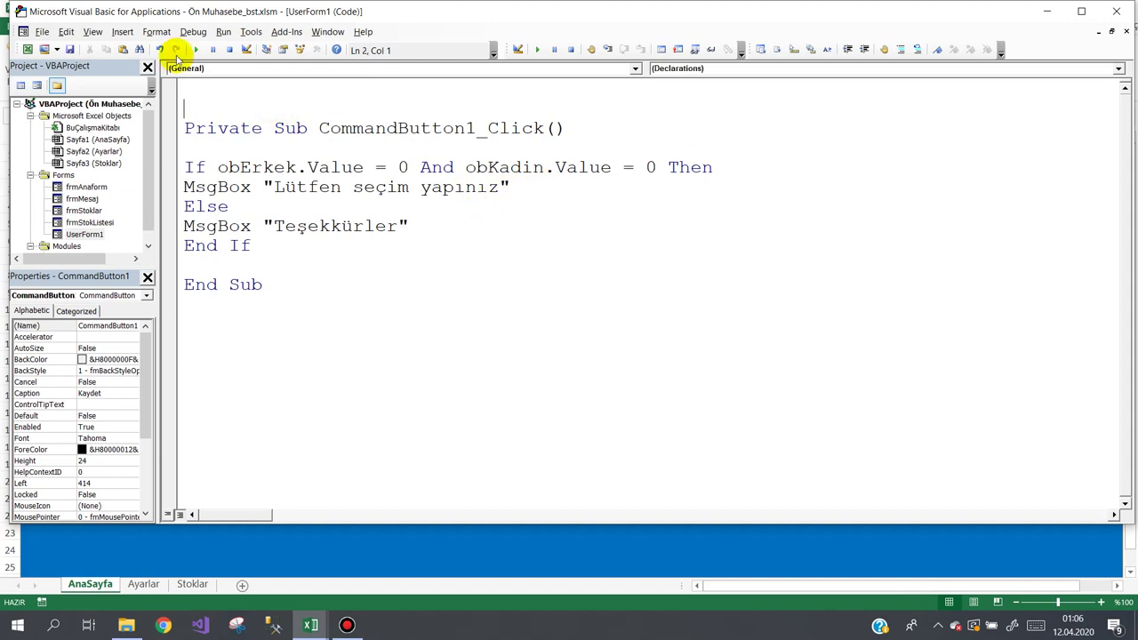
# Step: Undo those edits to restore the original code with Option Explicit
pyautogui.click(161, 48)
pyautogui.click(162, 48)
pyautogui.click(162, 48)
pyautogui.click(162, 48)
pyautogui.click(162, 48)
pyautogui.click(163, 47)
pyautogui.click(163, 47)
pyautogui.click(163, 47)
pyautogui.click(165, 46)
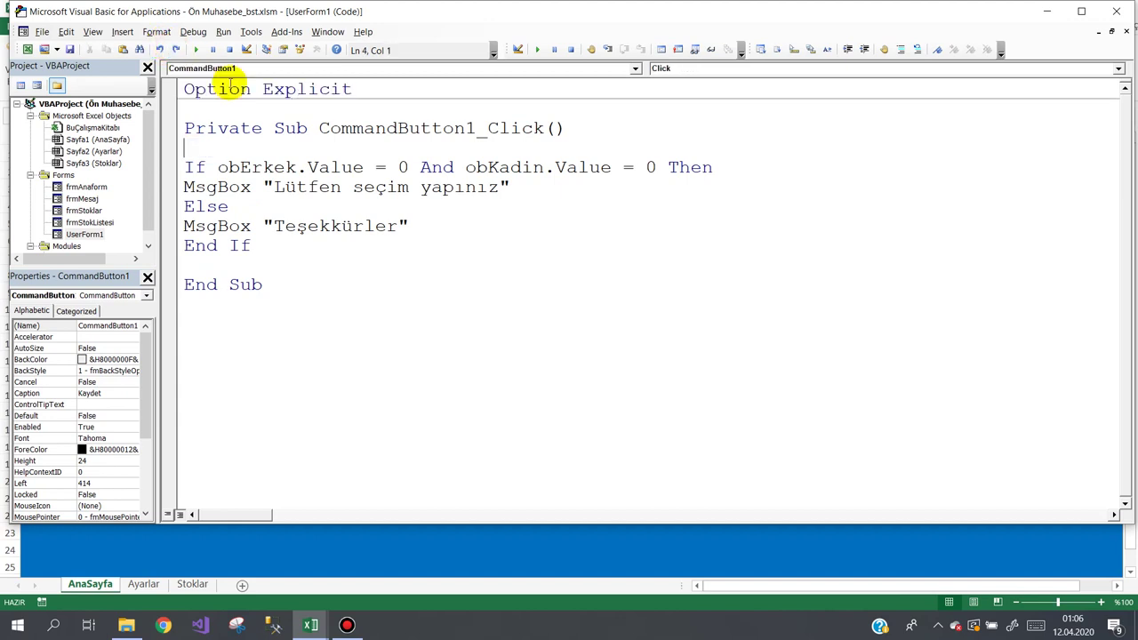
# Step: Delete the CommandButton1_Click procedure and return to the UserForm1 designer
pyautogui.moveTo(376, 90); pyautogui.dragTo(152, 91)
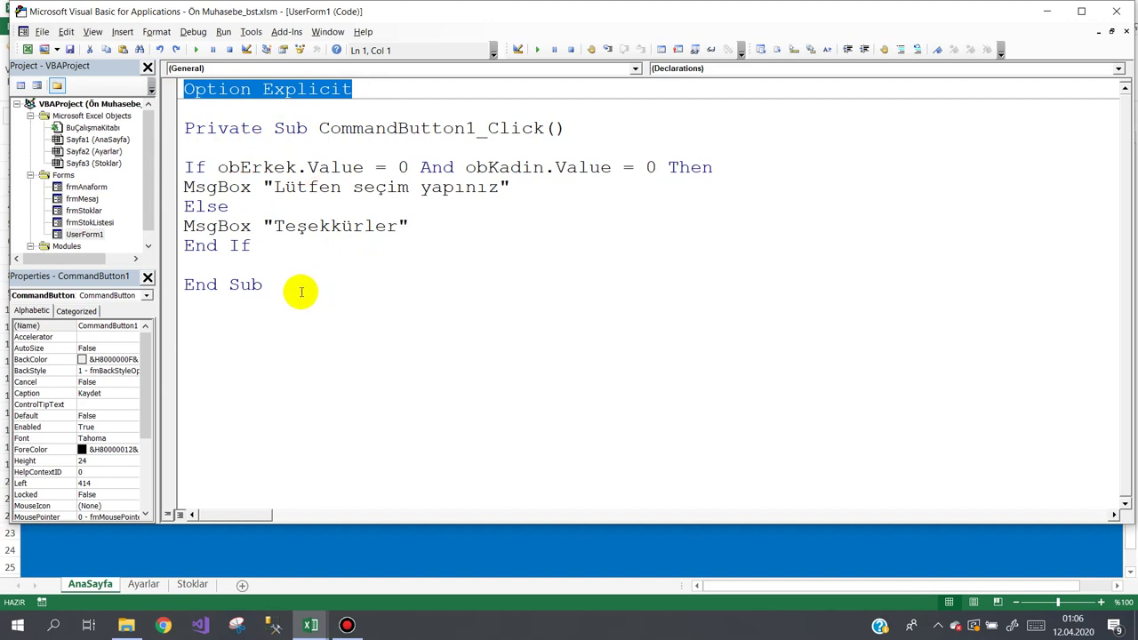
pyautogui.moveTo(265, 286); pyautogui.dragTo(145, 118)
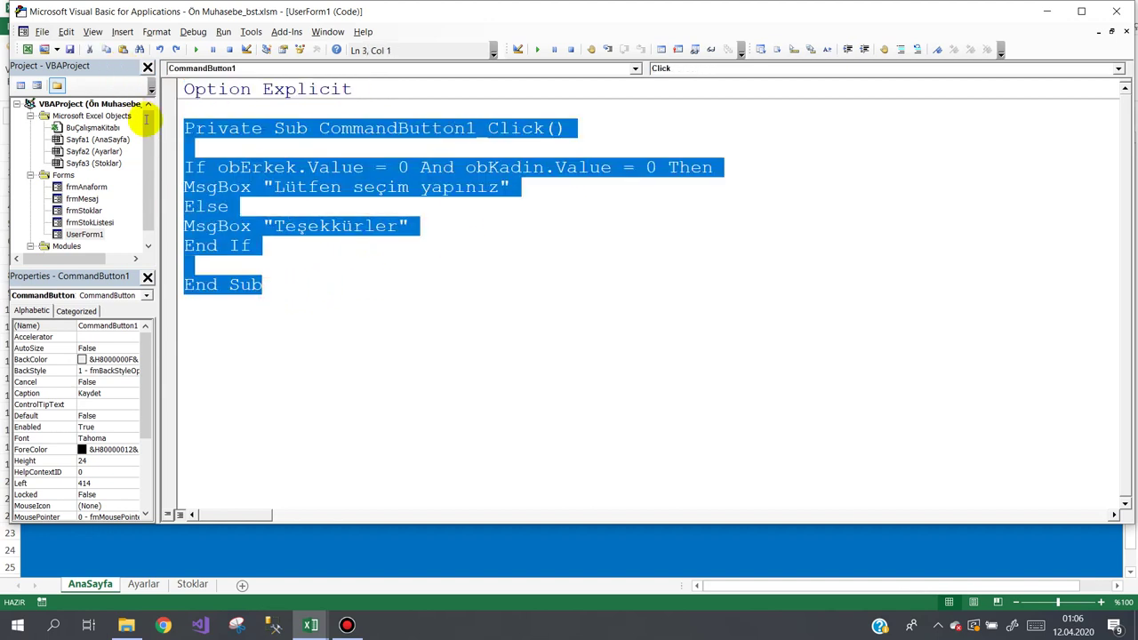
pyautogui.press('Delete')
pyautogui.doubleClick(84, 234)
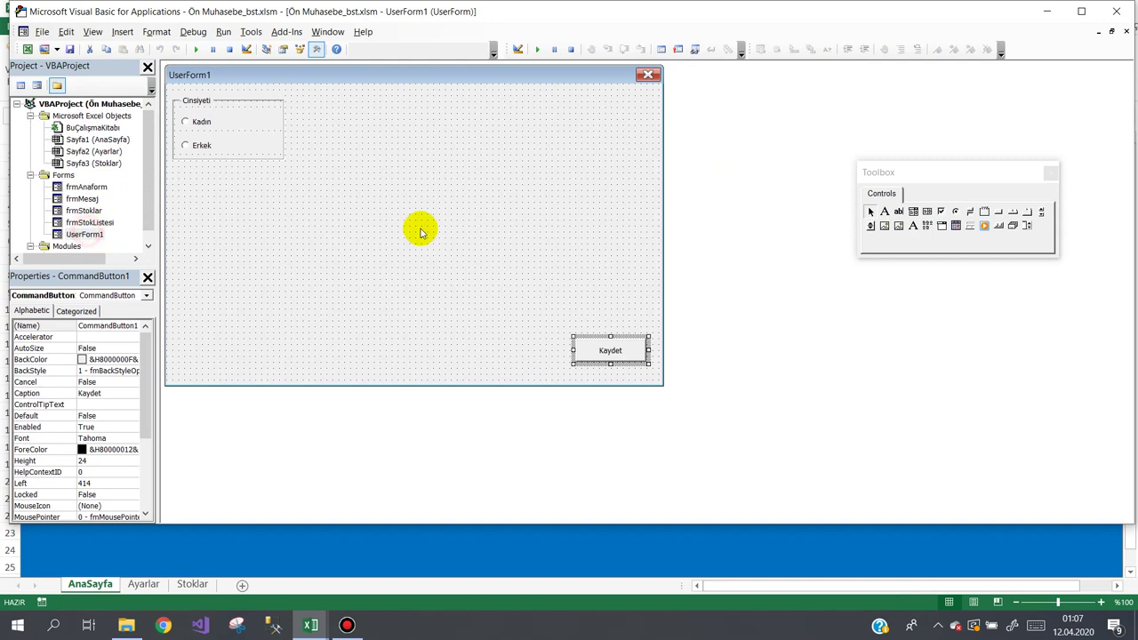
# Step: Delete the Cinsiyeti frame with its Kadın and Erkek options, and the Kaydet button
pyautogui.moveTo(323, 99); pyautogui.dragTo(210, 169)
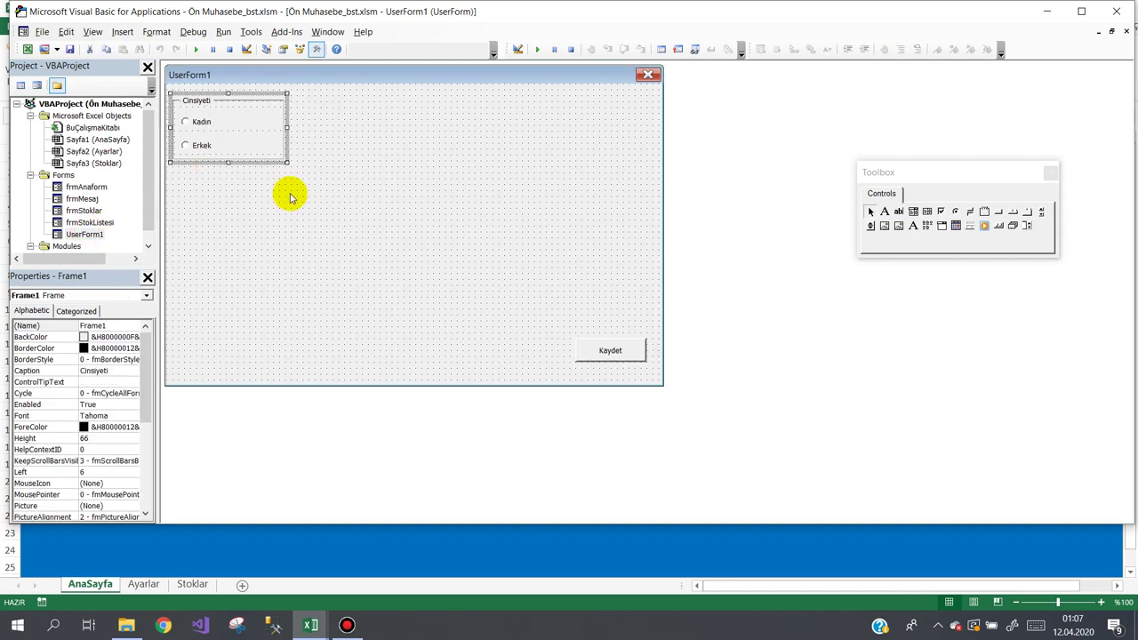
pyautogui.press('Delete')
pyautogui.click(596, 360)
pyautogui.press('Delete')
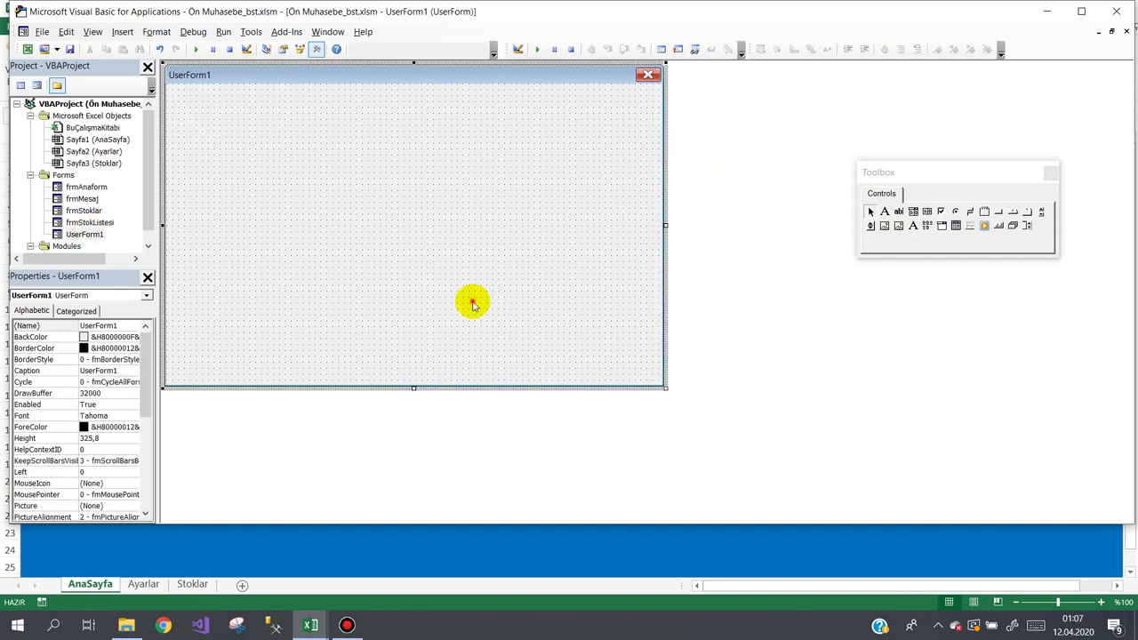
# Step: Open the frmAnaform main form design from the Project Explorer
pyautogui.click(346, 625)
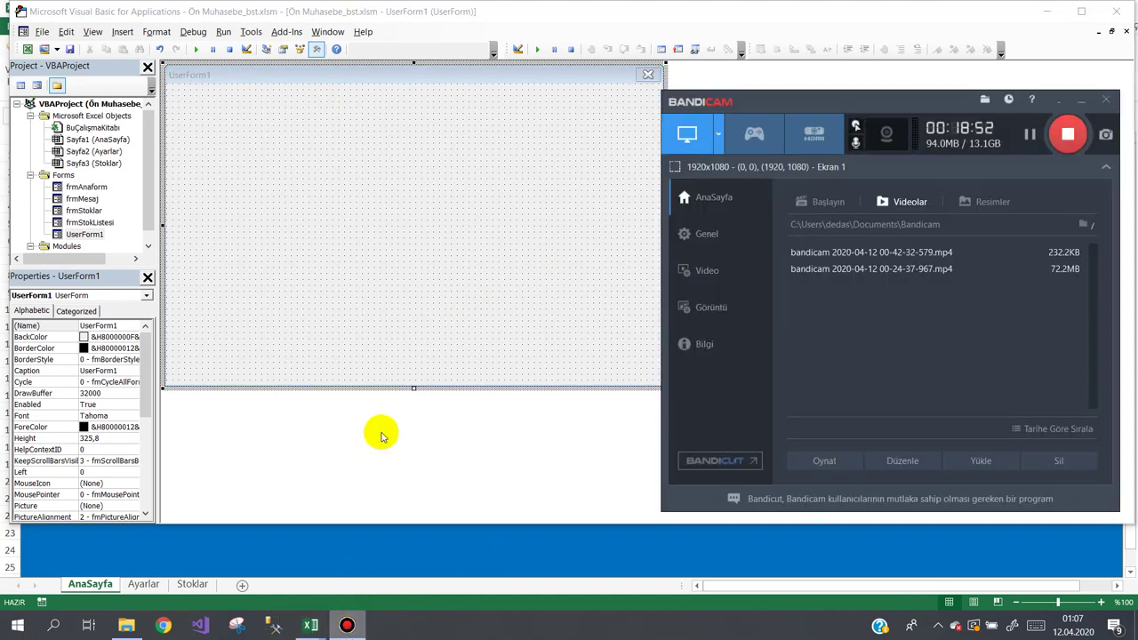
pyautogui.click(406, 188)
pyautogui.click(89, 185)
pyautogui.doubleClick(88, 186)
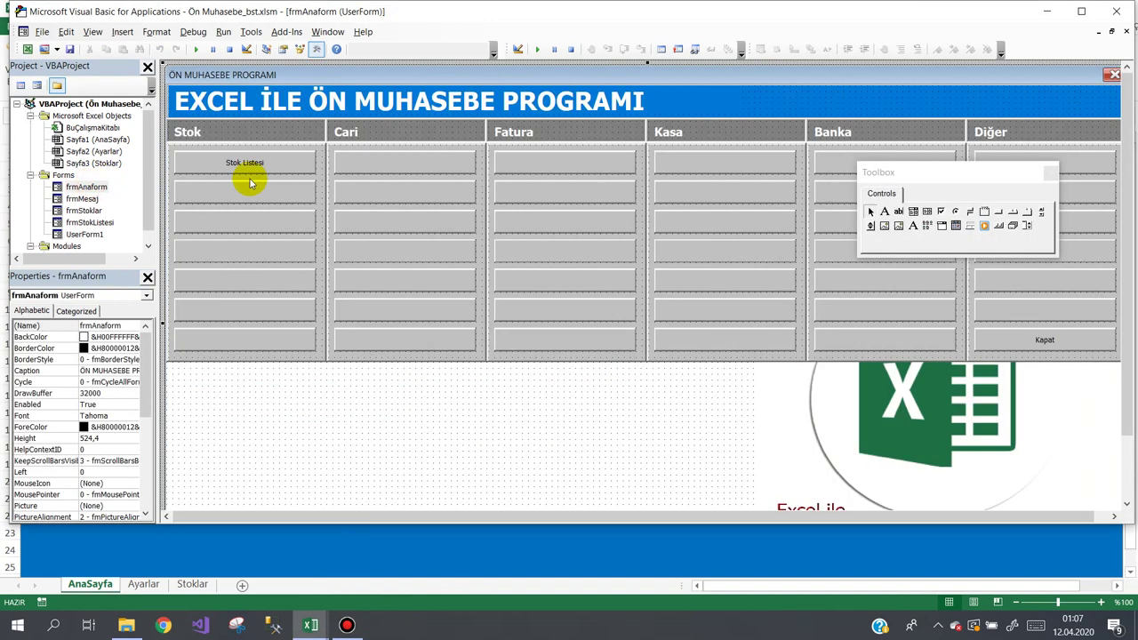
# Step: Caption the first empty button under Cari as 'Cari Listesi'
pyautogui.click(388, 163)
pyautogui.click(405, 163)
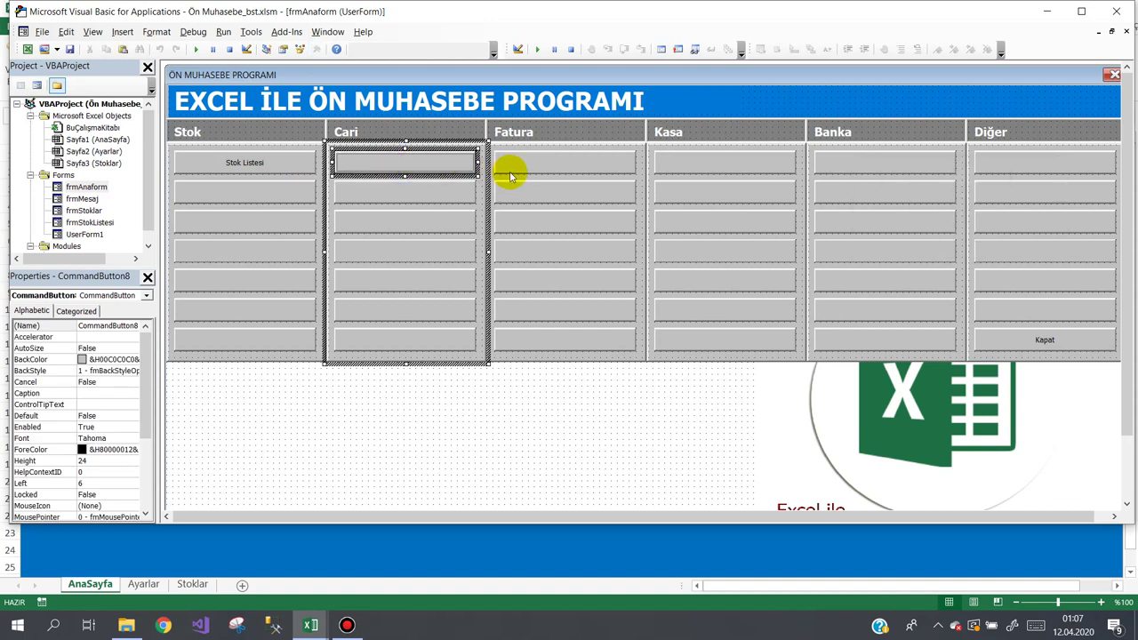
pyautogui.write('Cari Listesi')
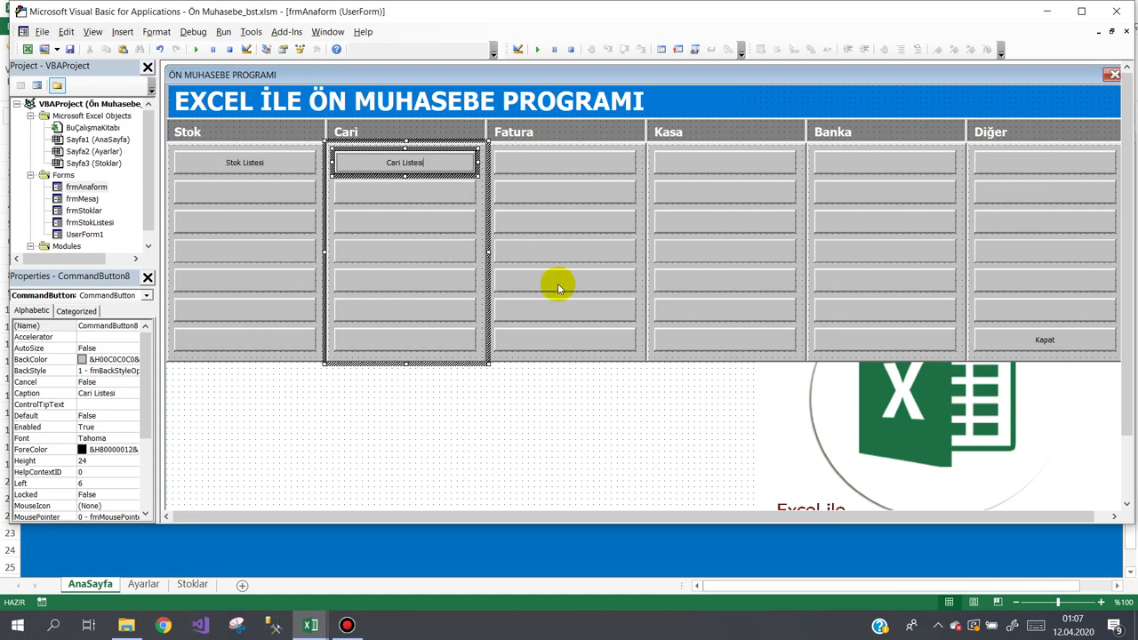
pyautogui.click(445, 380)
# Step: Name the Cari Listesi button btnCariListesi and reopen the blank UserForm1
pyautogui.click(411, 169)
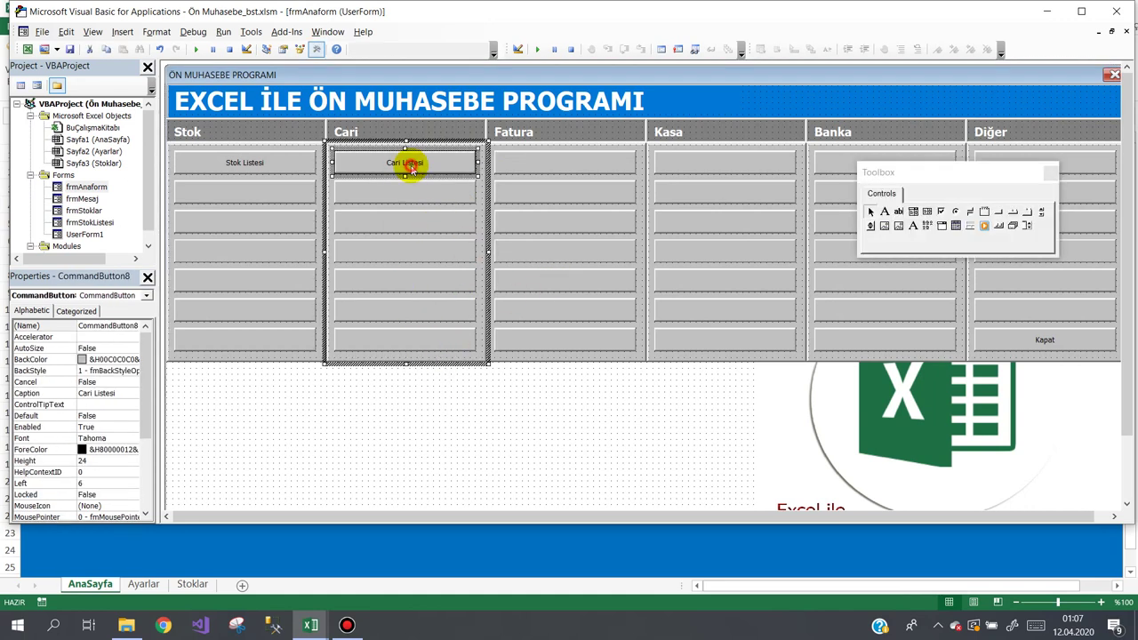
pyautogui.click(272, 160)
pyautogui.click(395, 162)
pyautogui.click(63, 330)
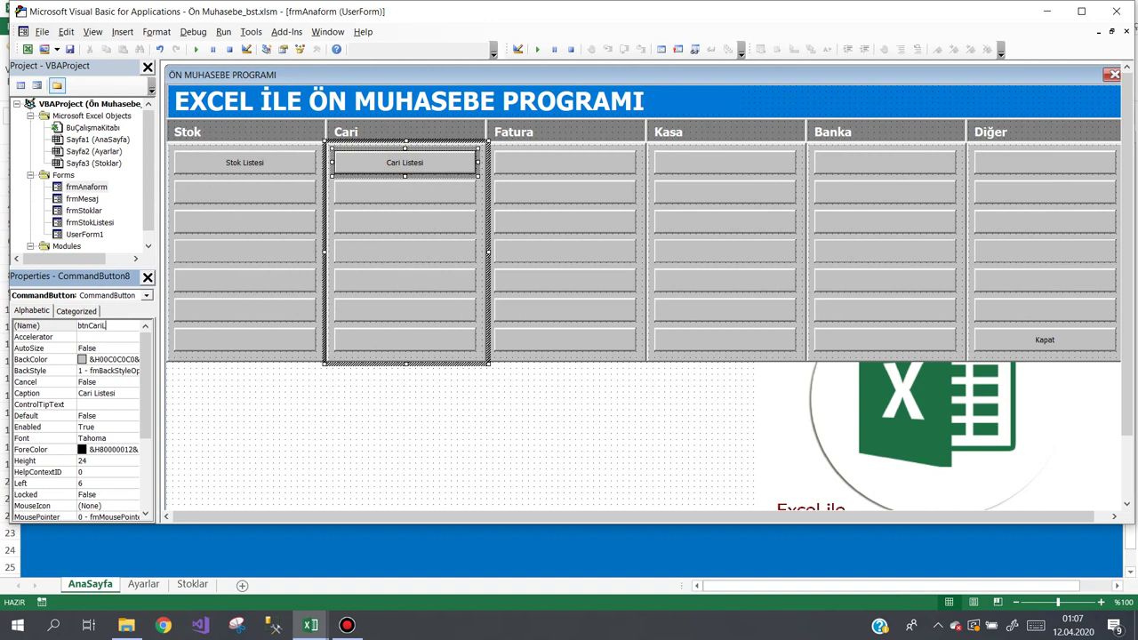
pyautogui.click(58, 327)
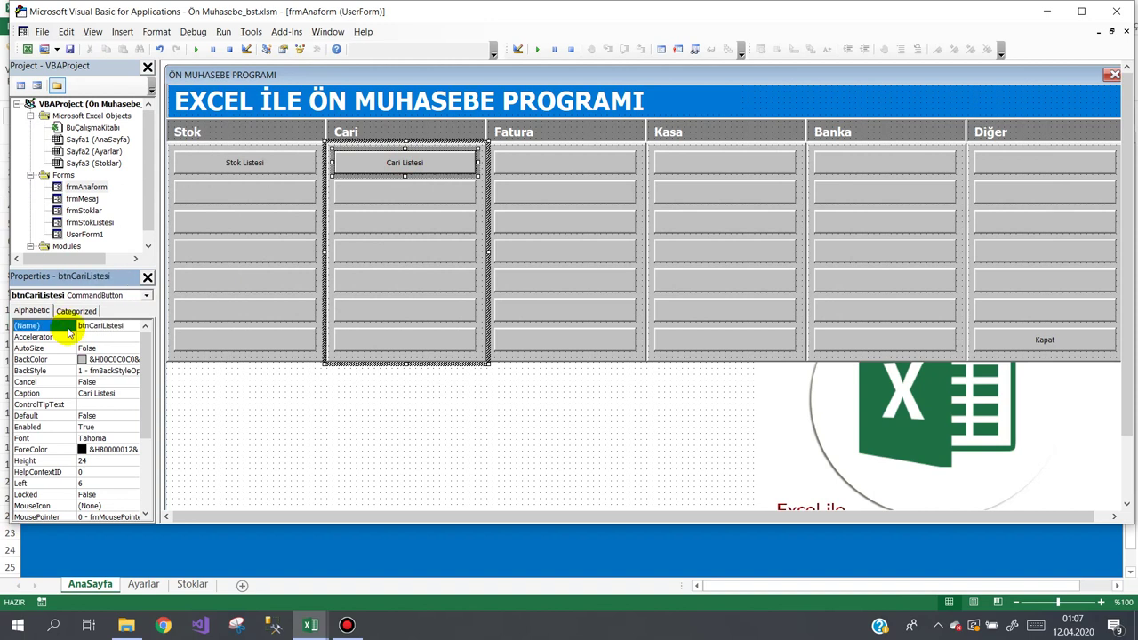
pyautogui.doubleClick(76, 235)
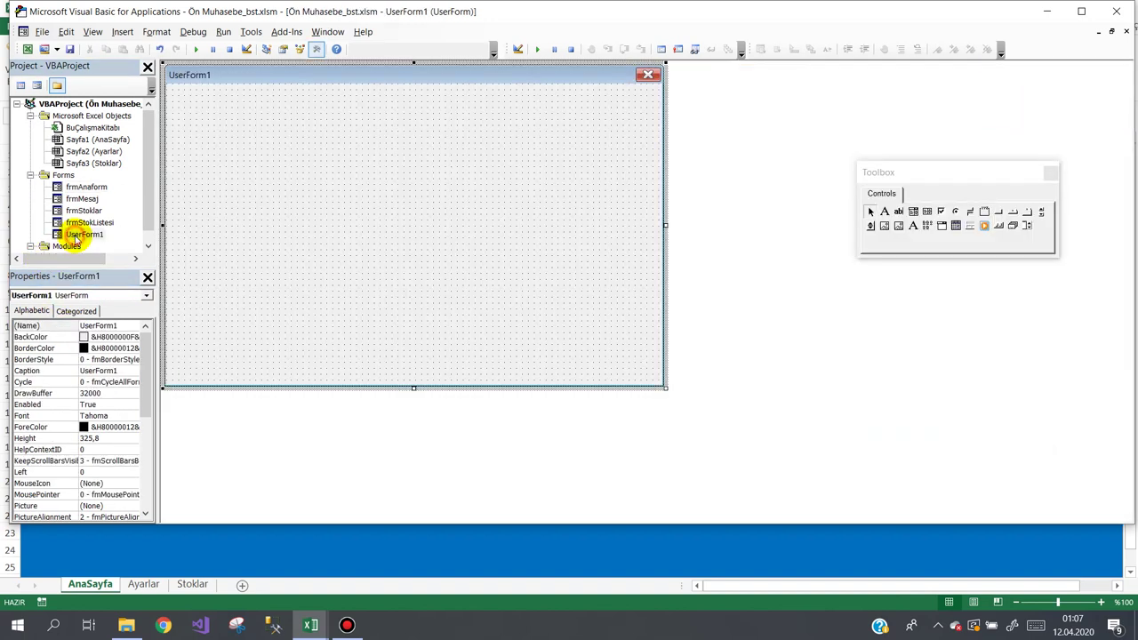
# Step: Enlarge UserForm1 and paste in all controls copied from frmStokListesi
pyautogui.moveTo(664, 387); pyautogui.dragTo(847, 457)
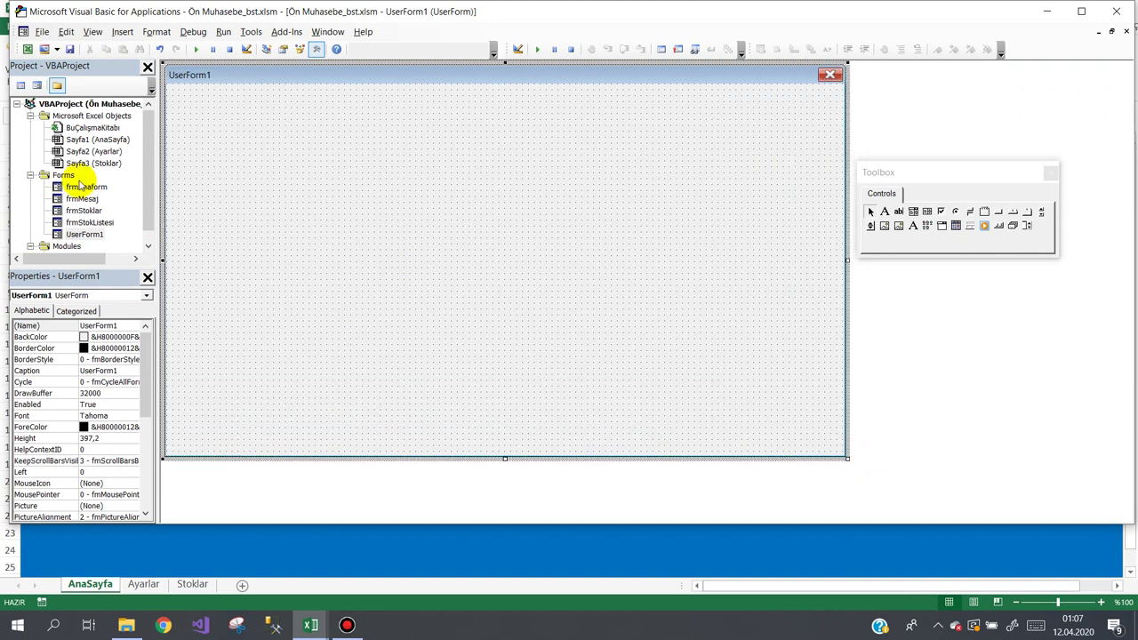
pyautogui.doubleClick(87, 222)
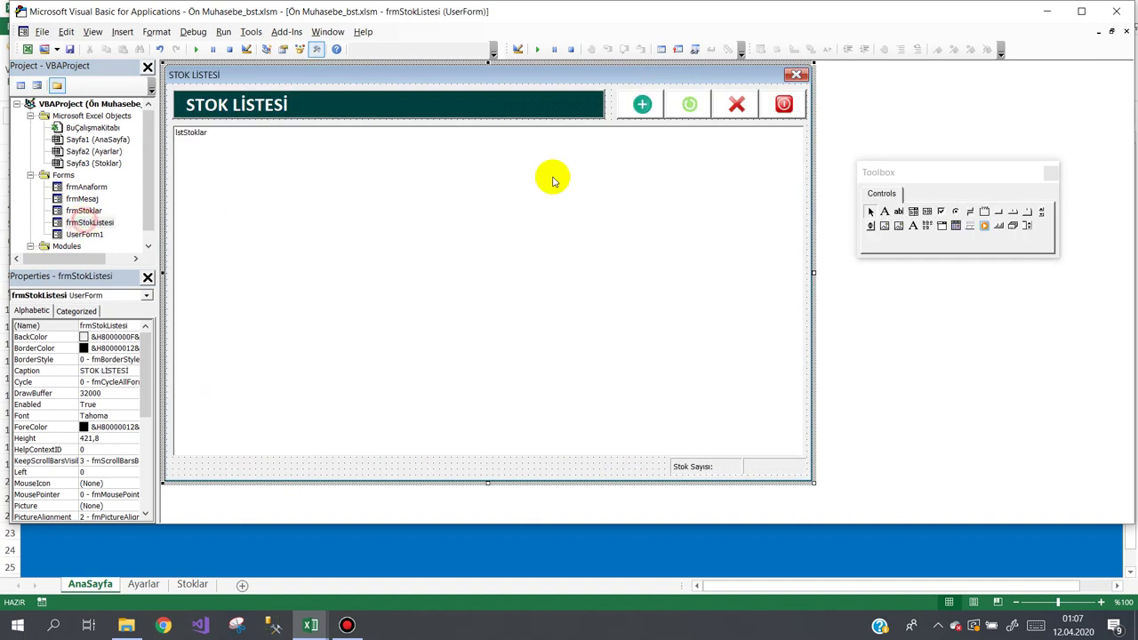
pyautogui.moveTo(813, 108); pyautogui.dragTo(549, 469)
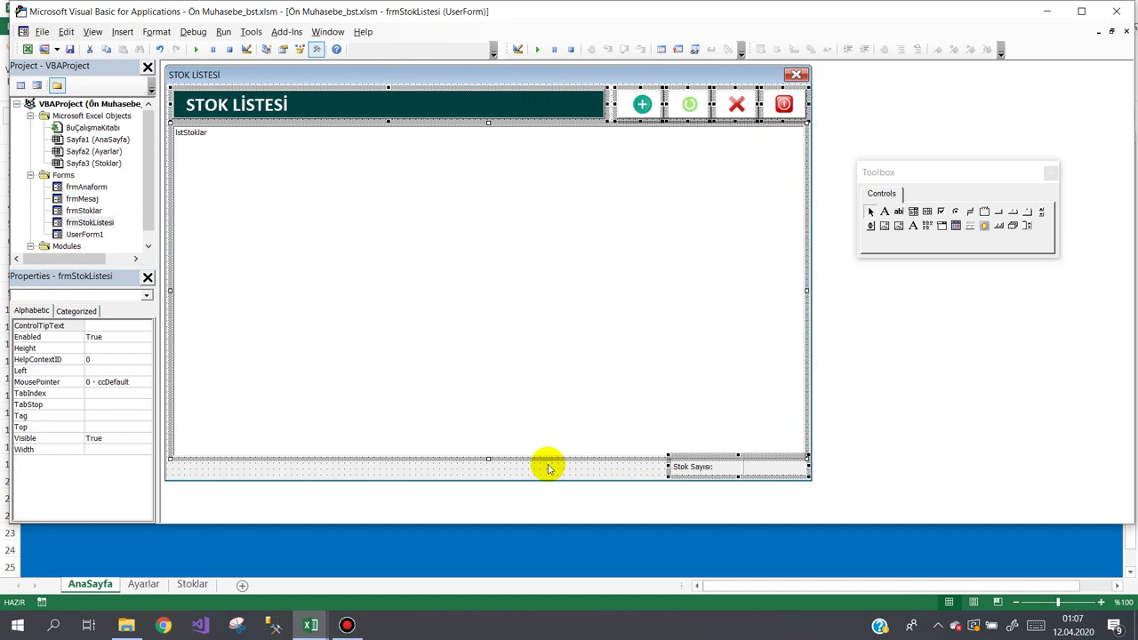
pyautogui.doubleClick(86, 235)
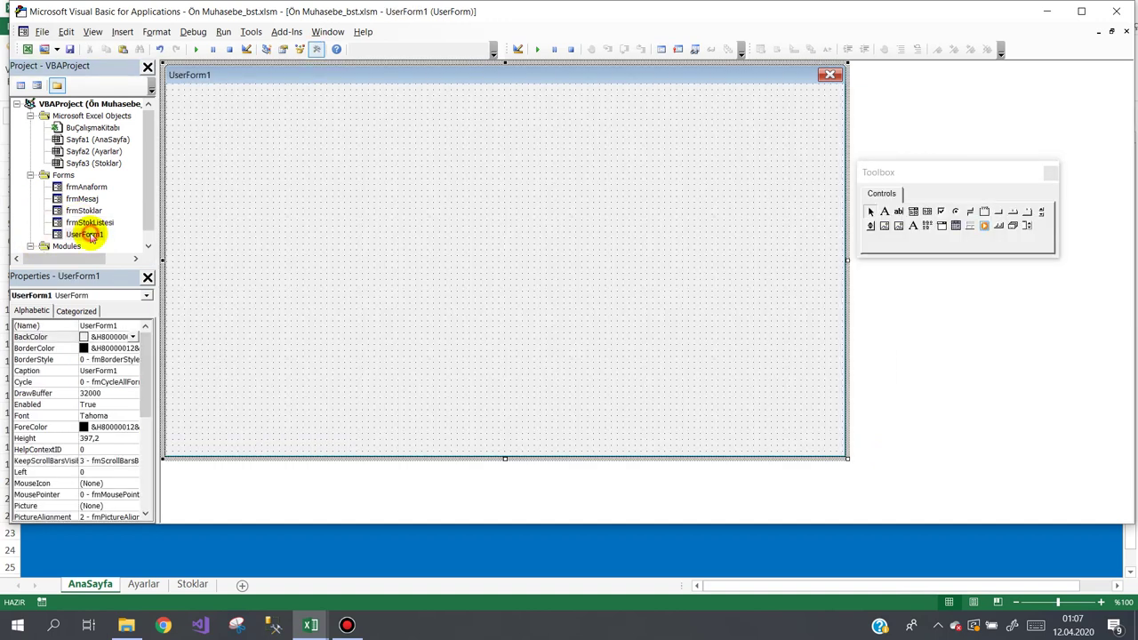
pyautogui.hotkey('ctrl', 'v')
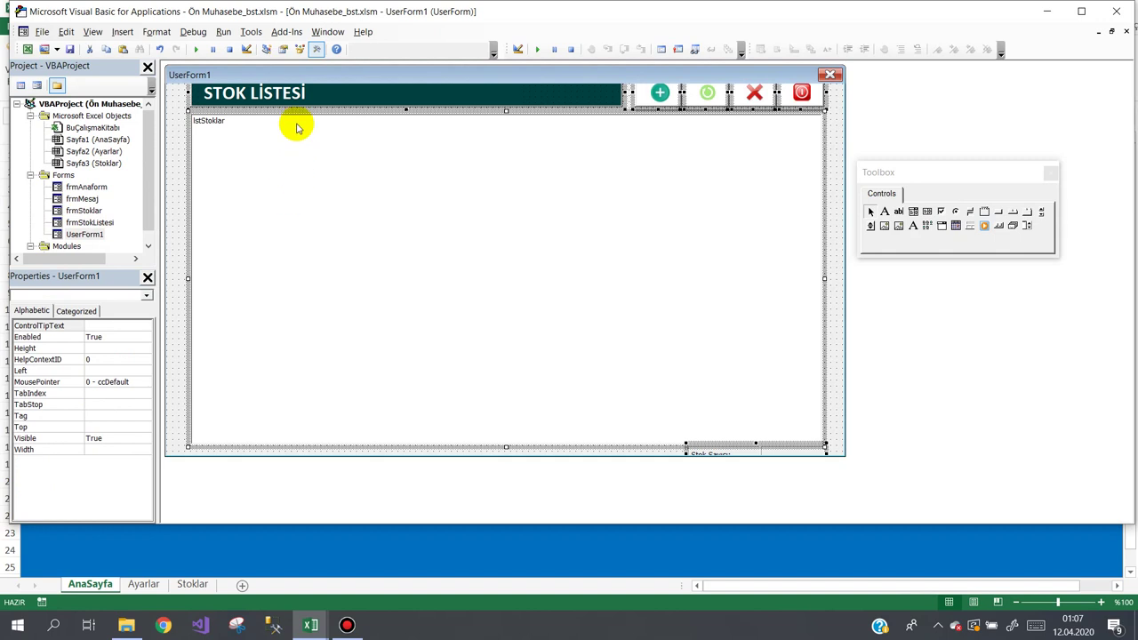
pyautogui.moveTo(327, 111); pyautogui.dragTo(302, 117)
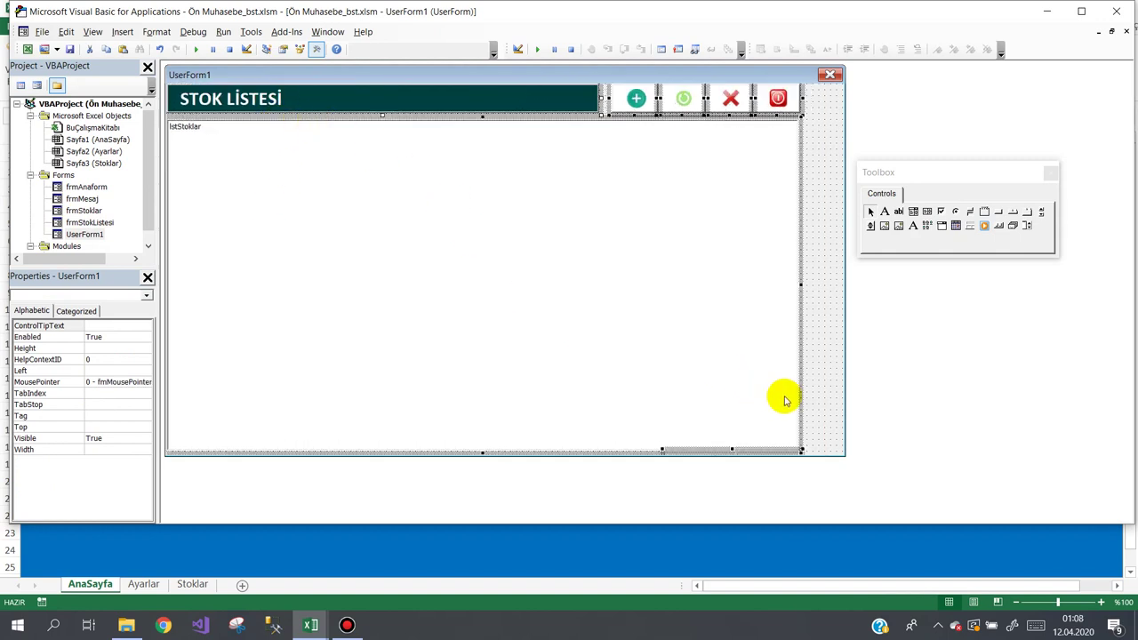
# Step: Resize UserForm1 around the controls and change the heading to CARİ LİSTESİ
pyautogui.click(825, 423)
pyautogui.moveTo(846, 459); pyautogui.dragTo(808, 476)
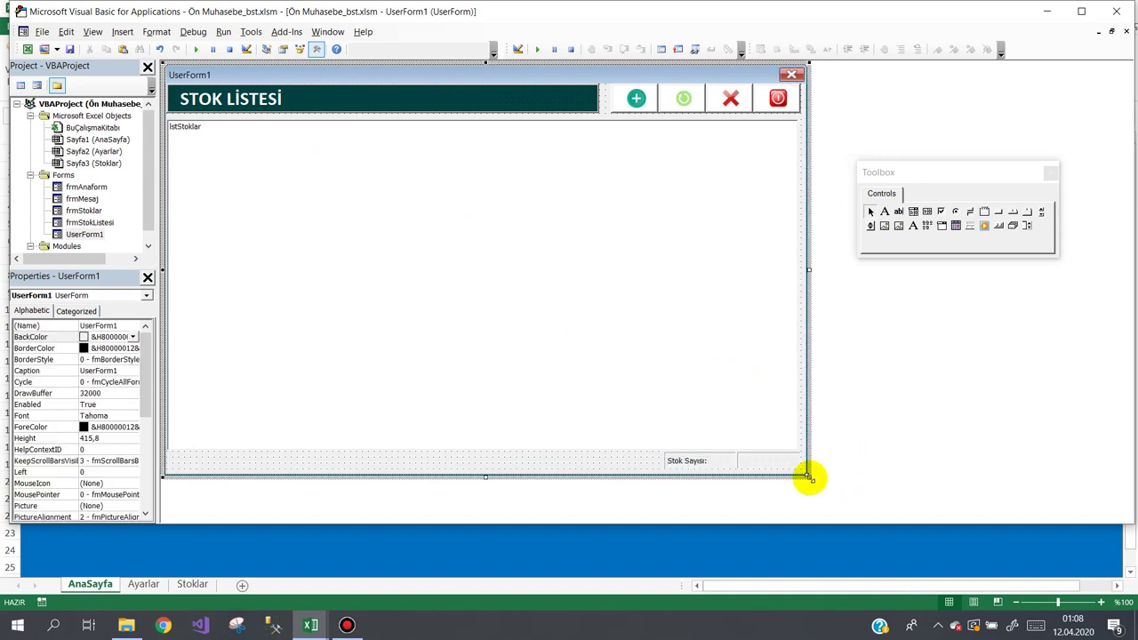
pyautogui.click(210, 101)
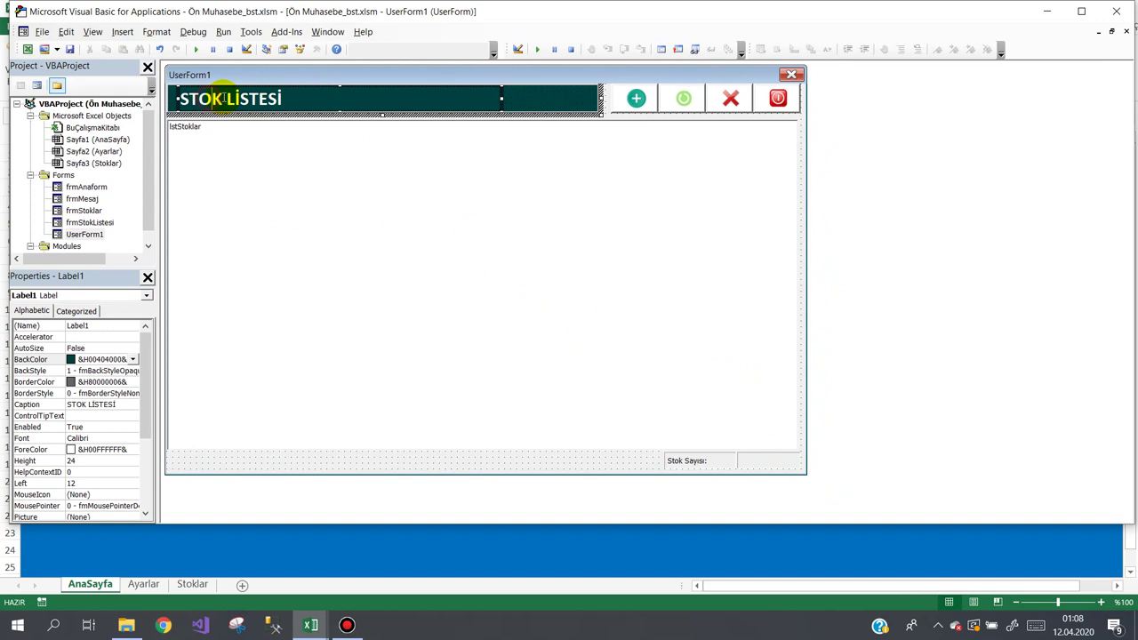
pyautogui.moveTo(190, 98); pyautogui.dragTo(166, 103)
pyautogui.write('CARİ')
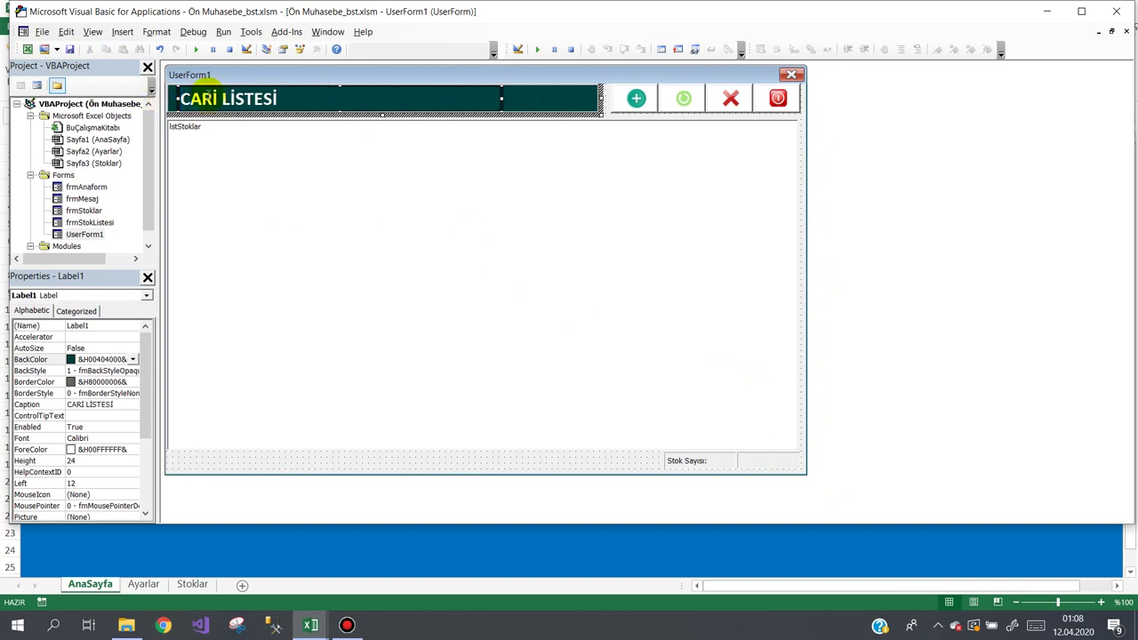
pyautogui.click(804, 127)
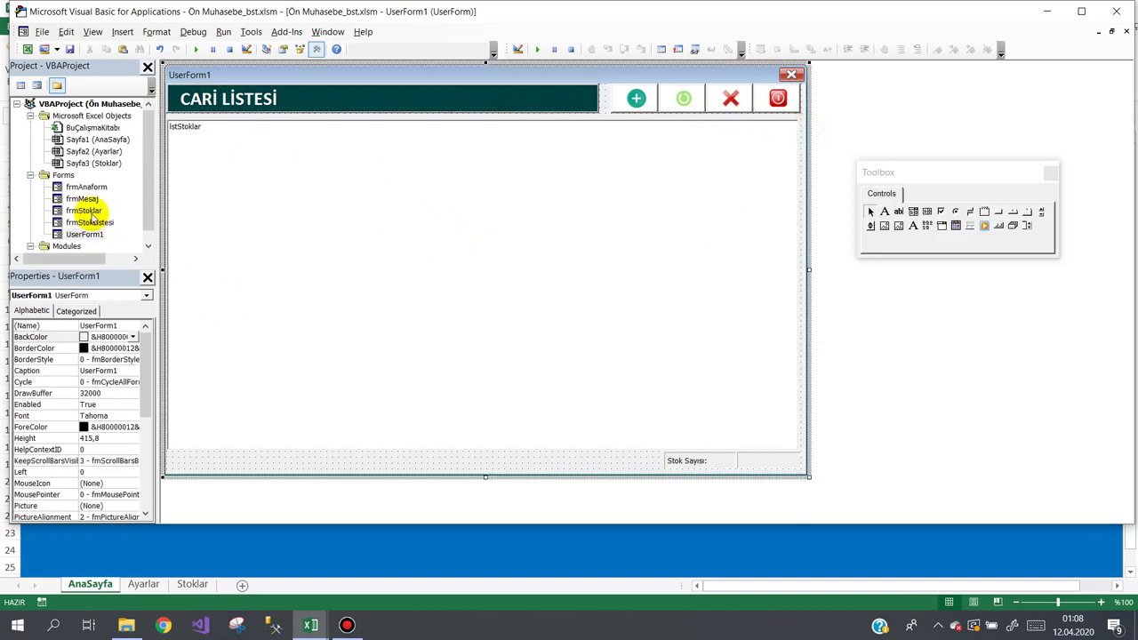
# Step: Match UserForm1's size to frmStokListesi, shift the controls, and set height 424,8
pyautogui.doubleClick(88, 211)
pyautogui.doubleClick(89, 222)
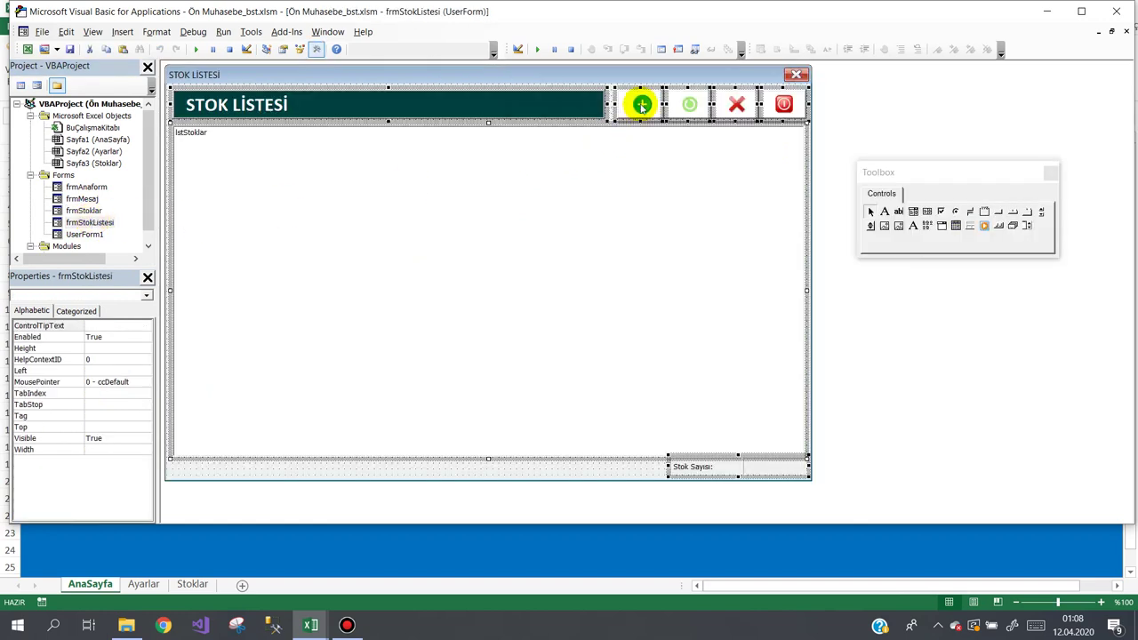
pyautogui.click(643, 78)
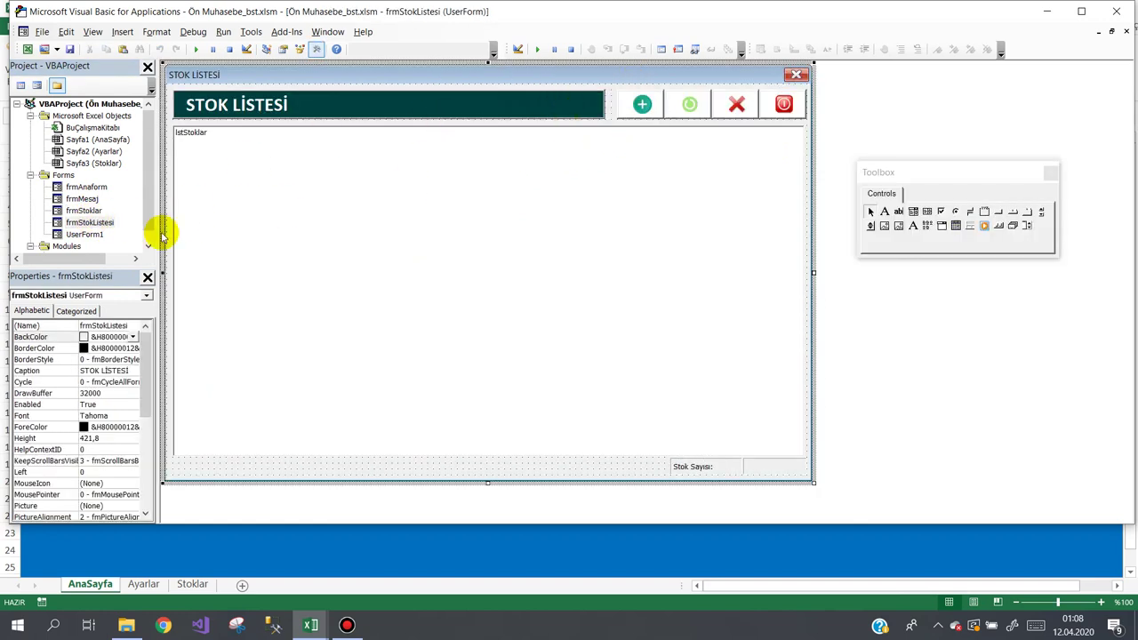
pyautogui.doubleClick(85, 234)
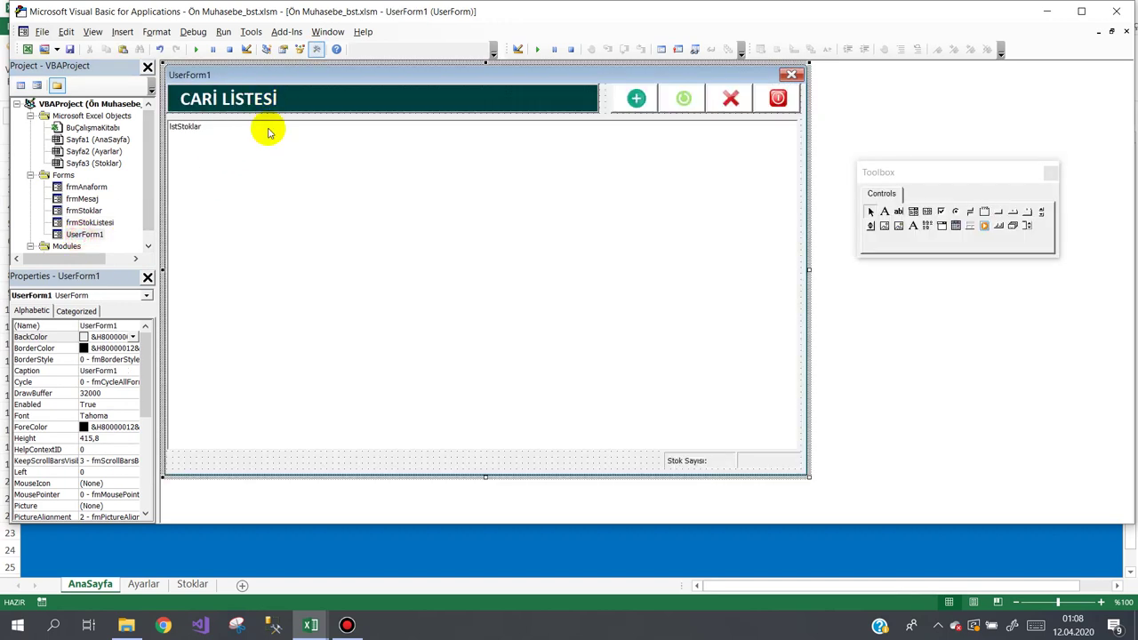
pyautogui.moveTo(807, 477); pyautogui.dragTo(815, 492)
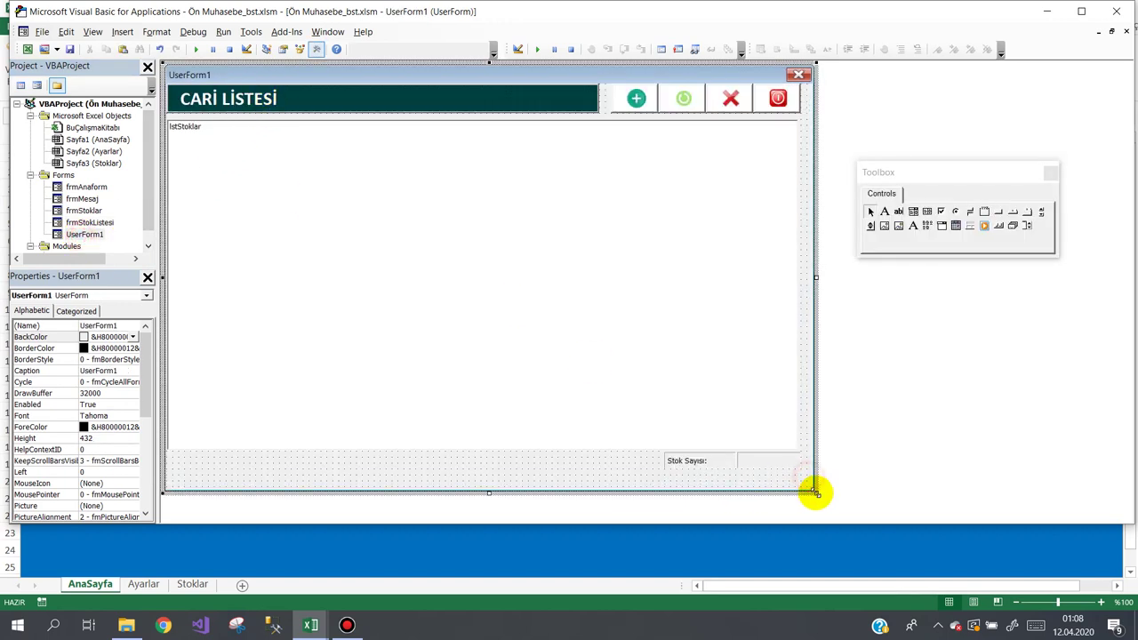
pyautogui.hotkey('ctrl', 'a')
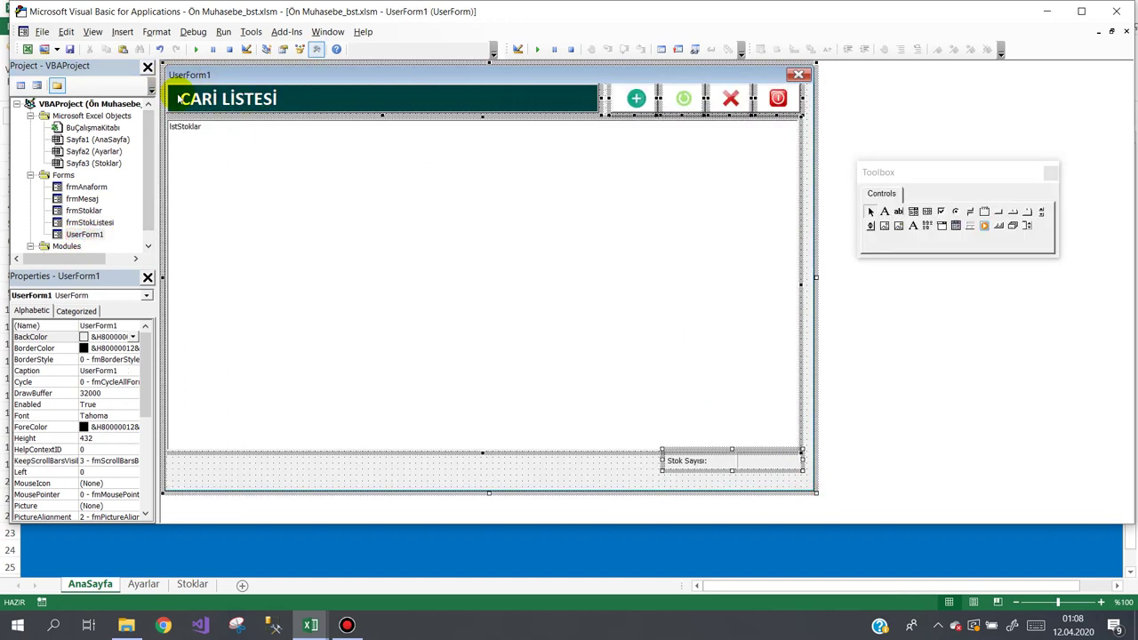
pyautogui.moveTo(321, 118); pyautogui.dragTo(327, 127)
pyautogui.click(468, 71)
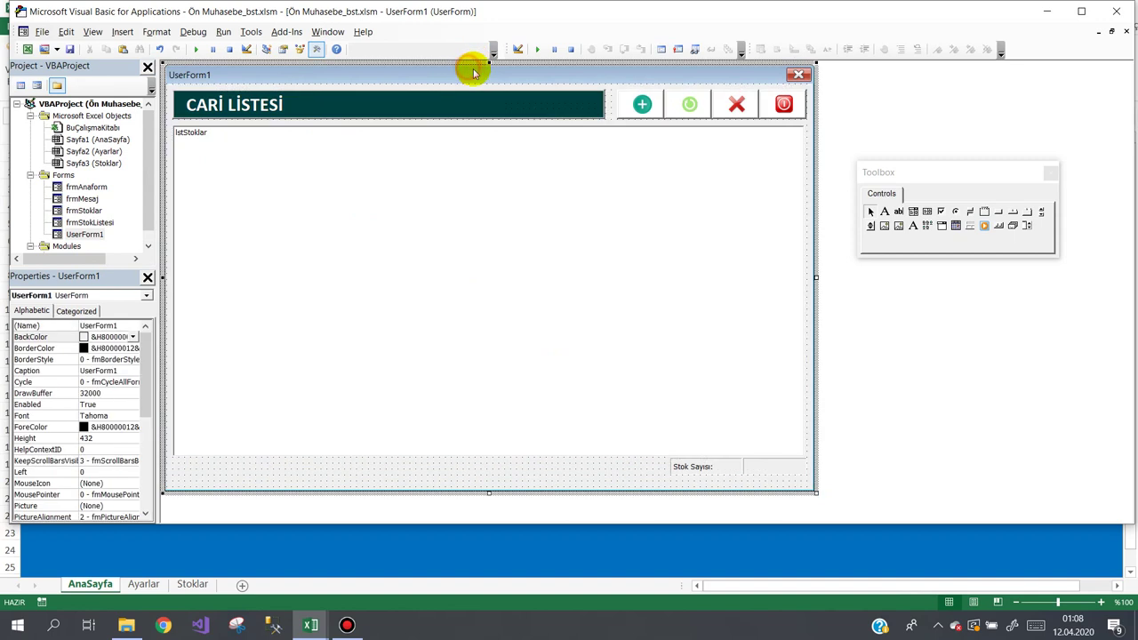
pyautogui.moveTo(814, 492); pyautogui.dragTo(812, 485)
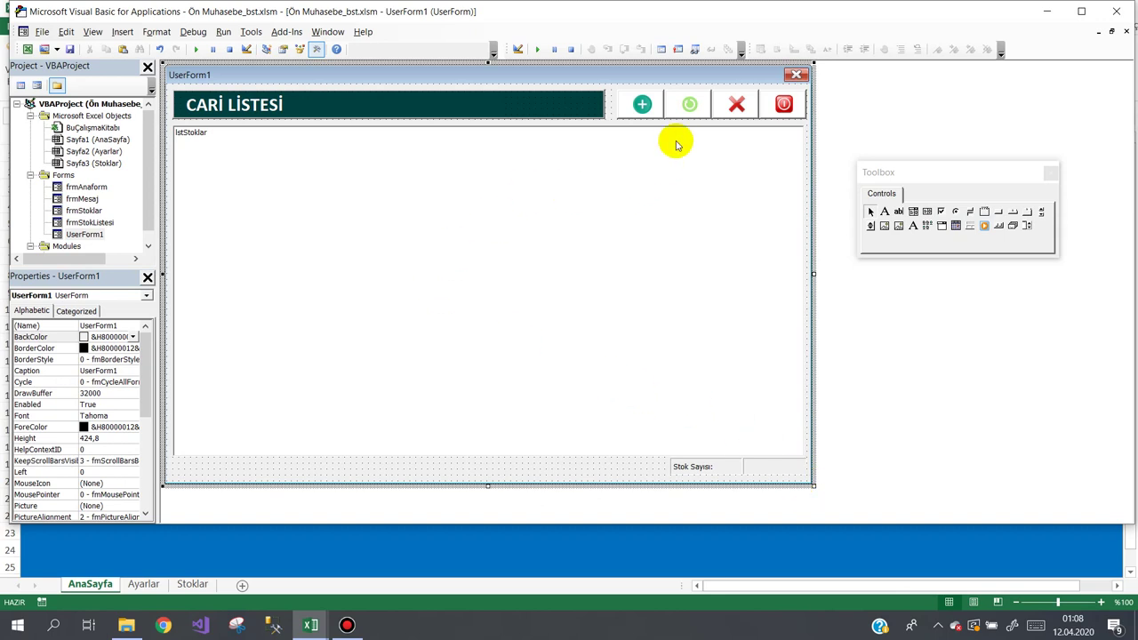
pyautogui.click(650, 105)
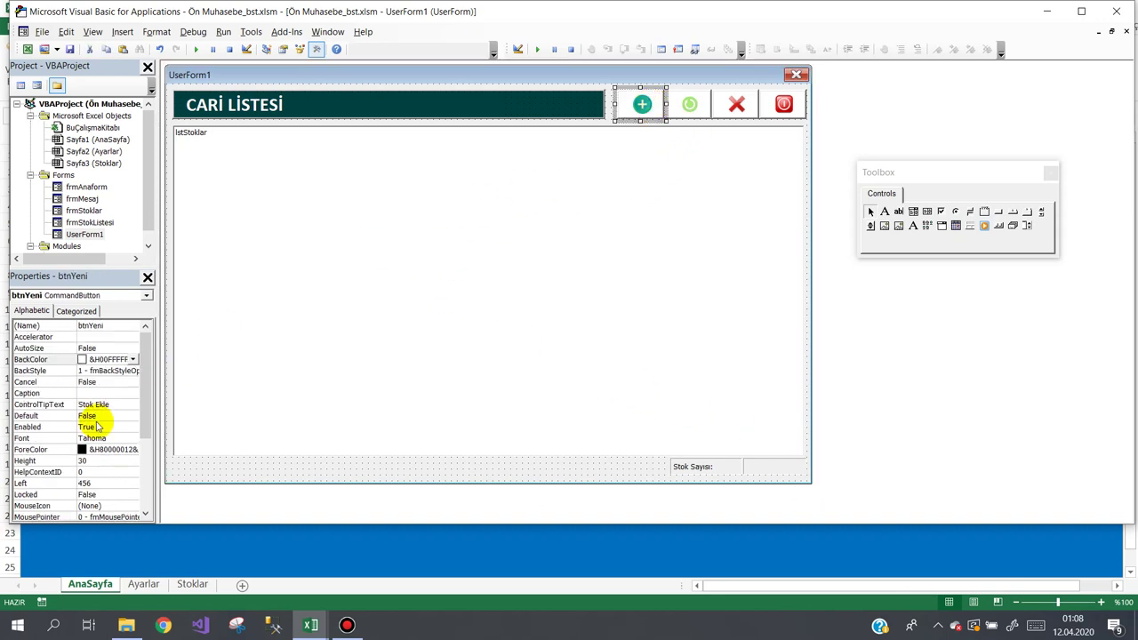
# Step: Change the add button's tooltip to 'Cari Ekle' and check the other buttons' tooltips
pyautogui.click(29, 405)
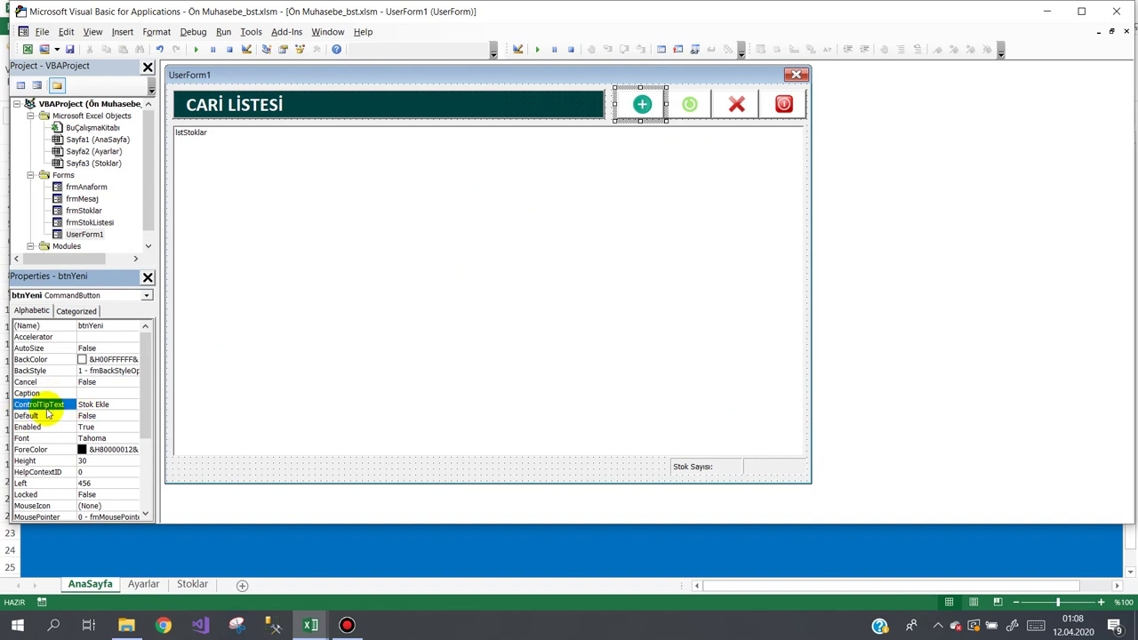
pyautogui.moveTo(93, 405); pyautogui.dragTo(65, 401)
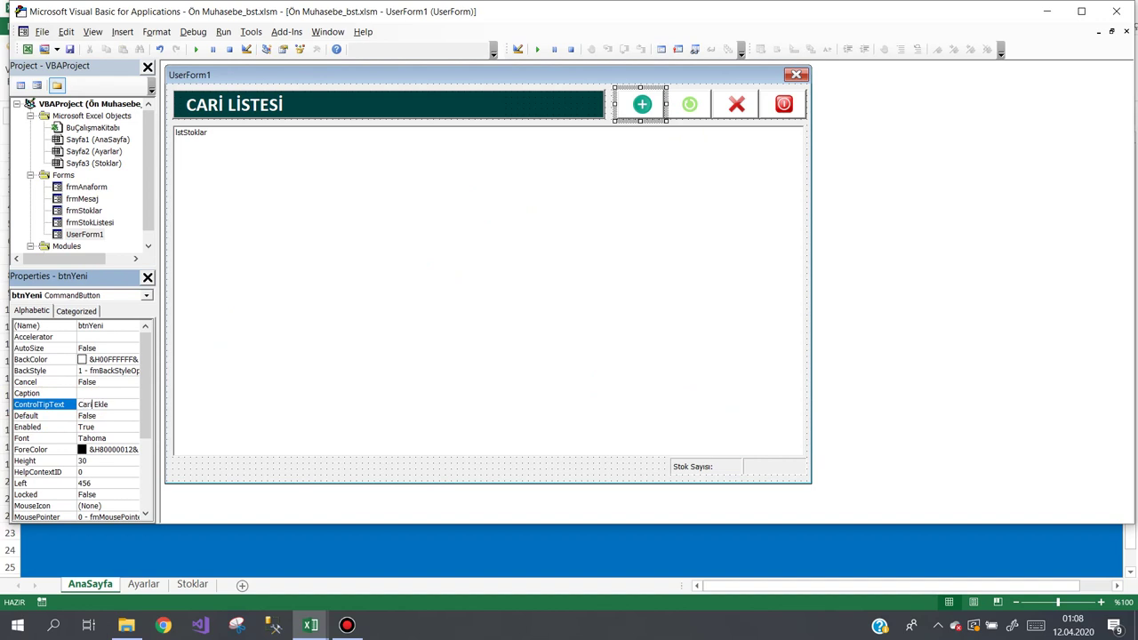
pyautogui.click(690, 106)
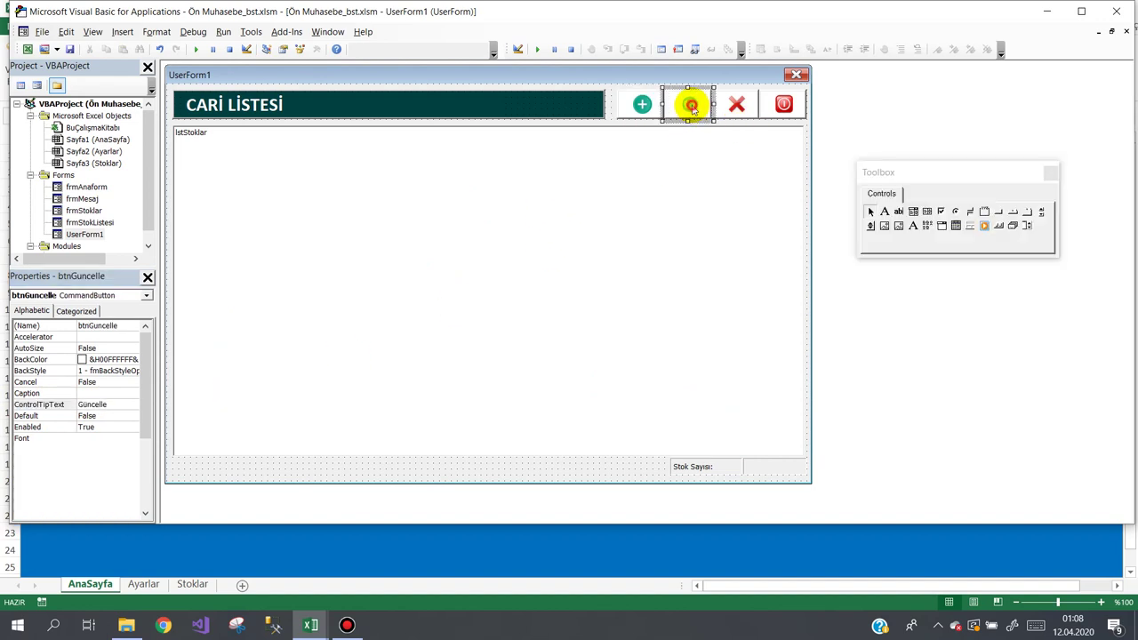
pyautogui.click(738, 104)
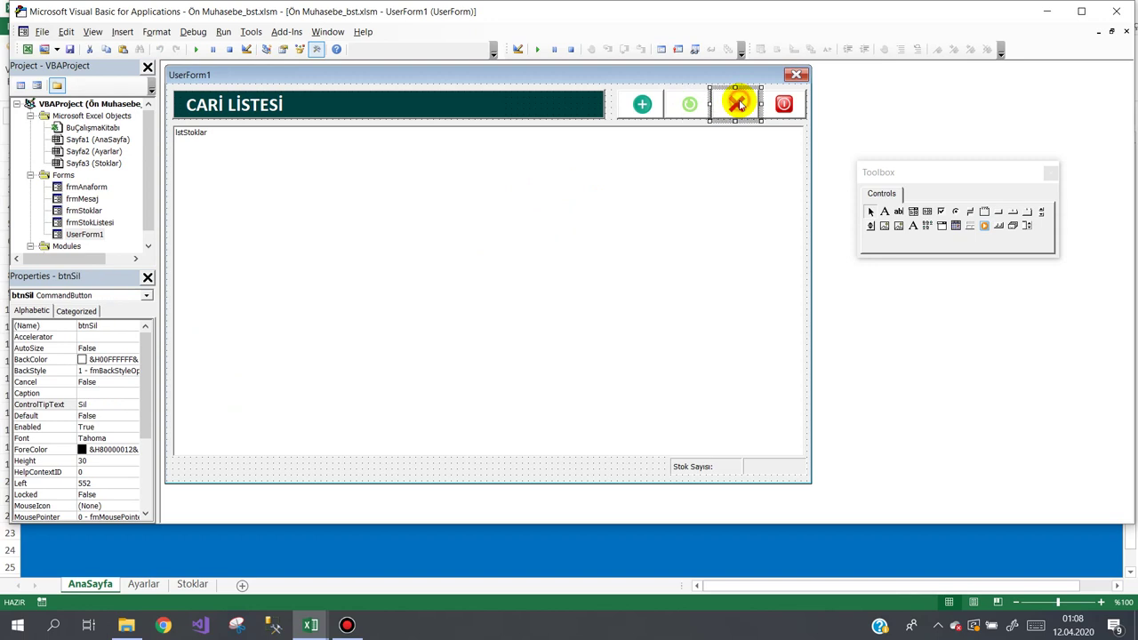
pyautogui.click(787, 105)
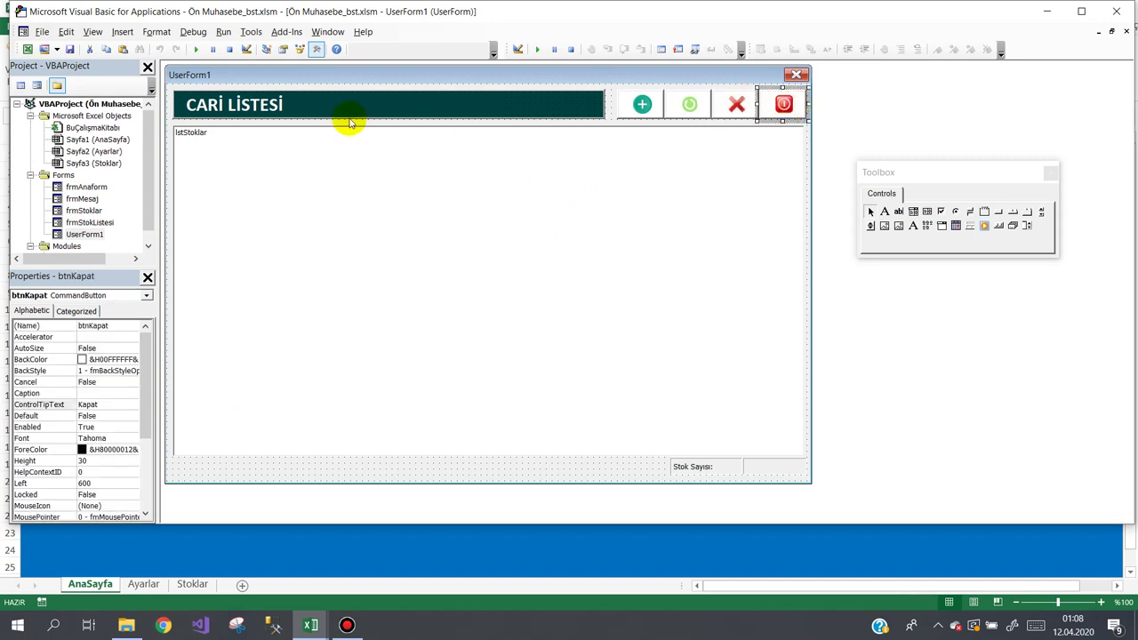
# Step: Clear UserForm1's Caption, then select the Stok Sayısı status bar's properties
pyautogui.click(249, 81)
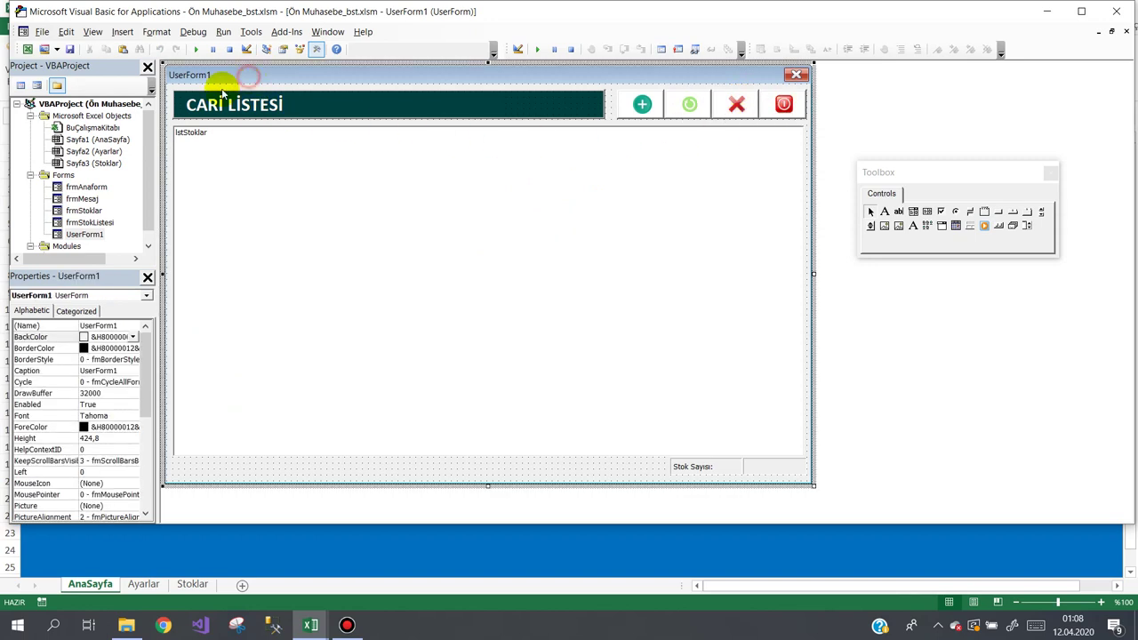
pyautogui.click(50, 371)
pyautogui.doubleClick(53, 372)
pyautogui.press('Delete')
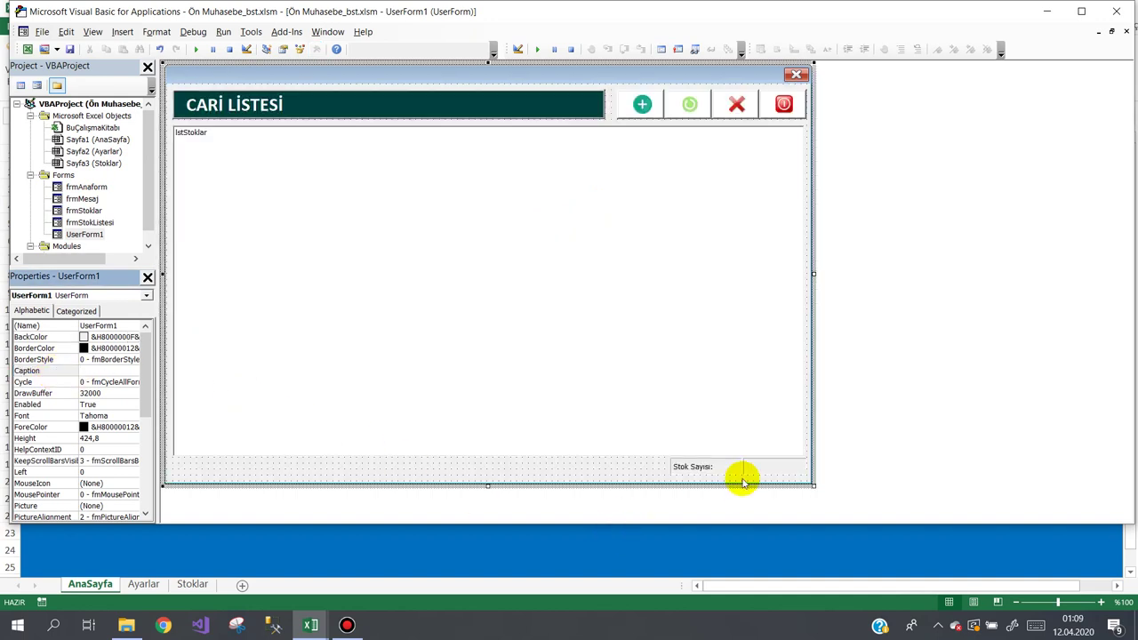
pyautogui.click(699, 463)
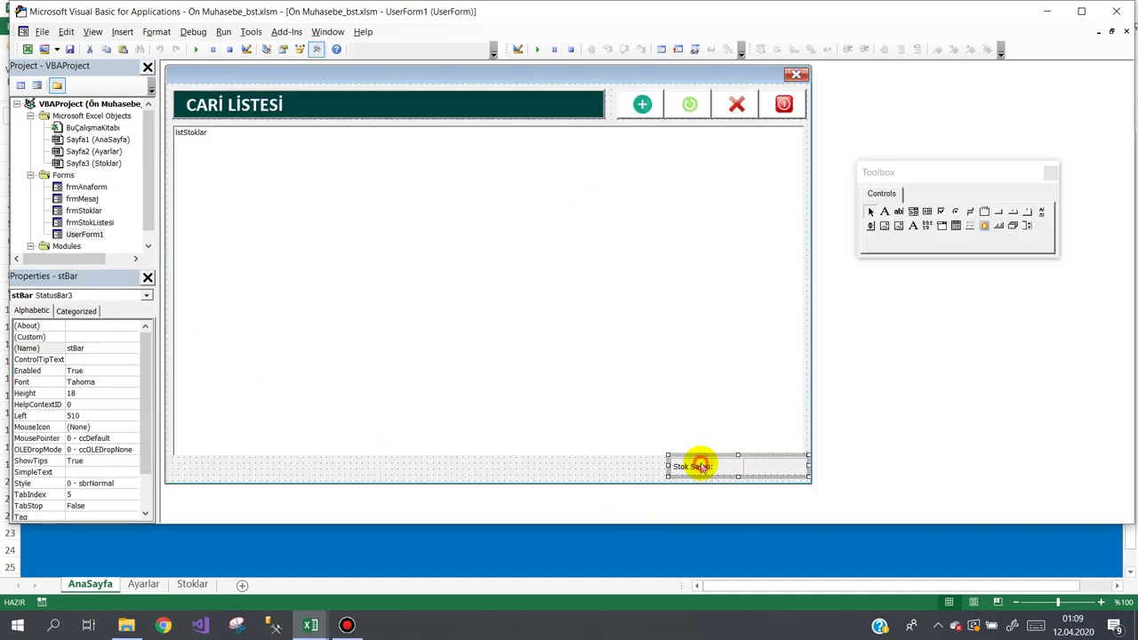
pyautogui.click(97, 333)
# Step: Change the status bar panel text to 'Cari Sayısı:' and trim the form height to 422,4
pyautogui.click(103, 336)
pyautogui.click(131, 336)
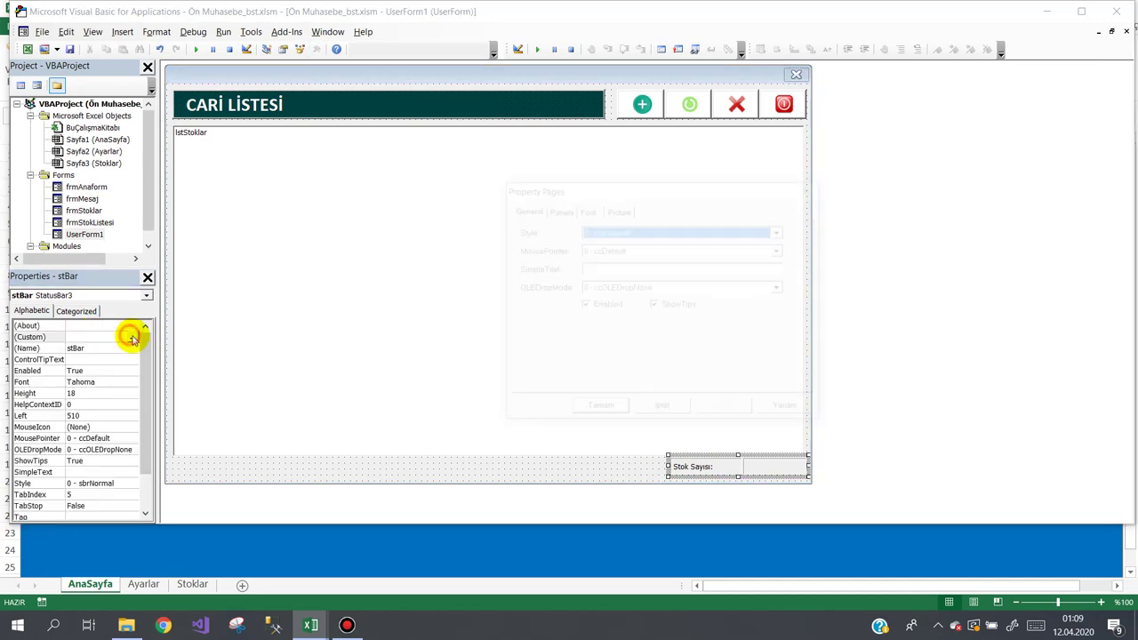
pyautogui.click(557, 210)
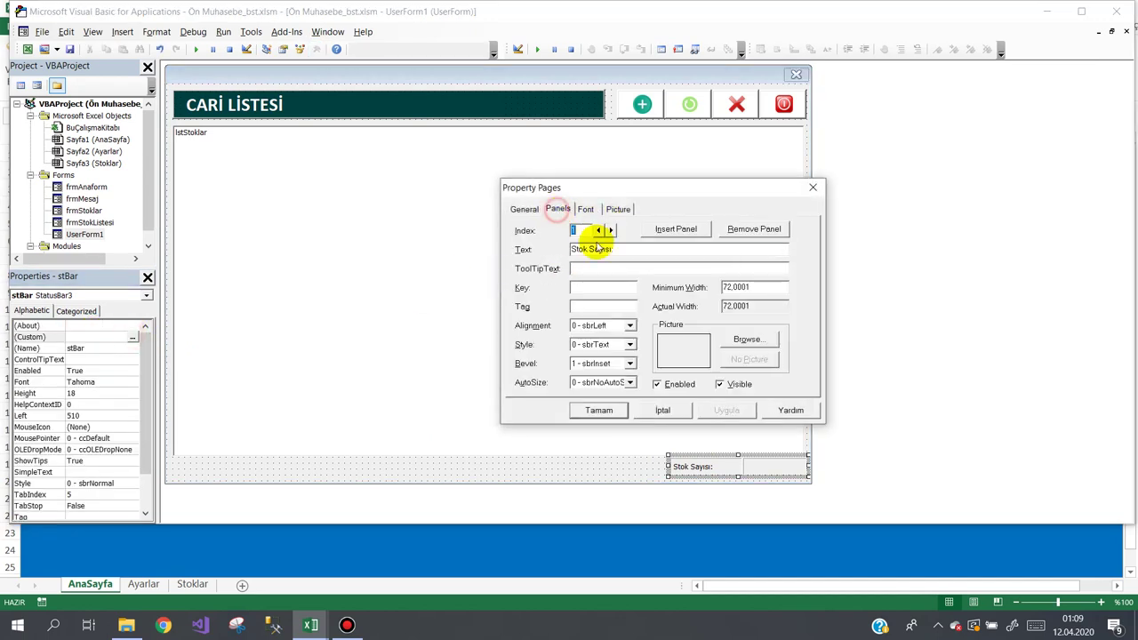
pyautogui.moveTo(589, 250); pyautogui.dragTo(521, 253)
pyautogui.write('Cari')
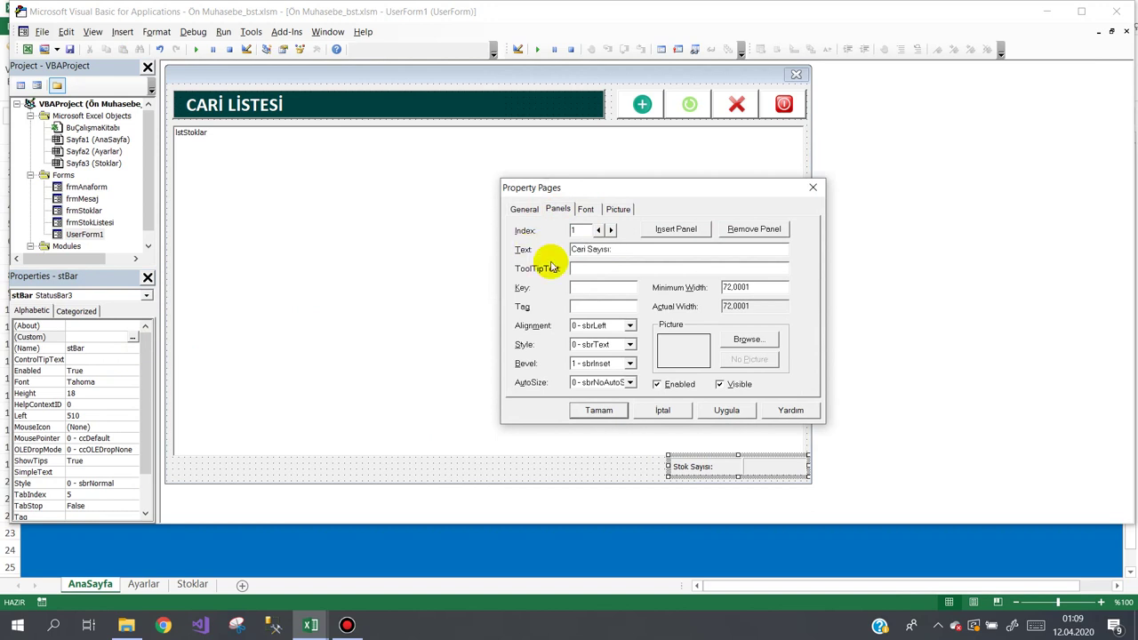
pyautogui.click(597, 410)
pyautogui.click(587, 472)
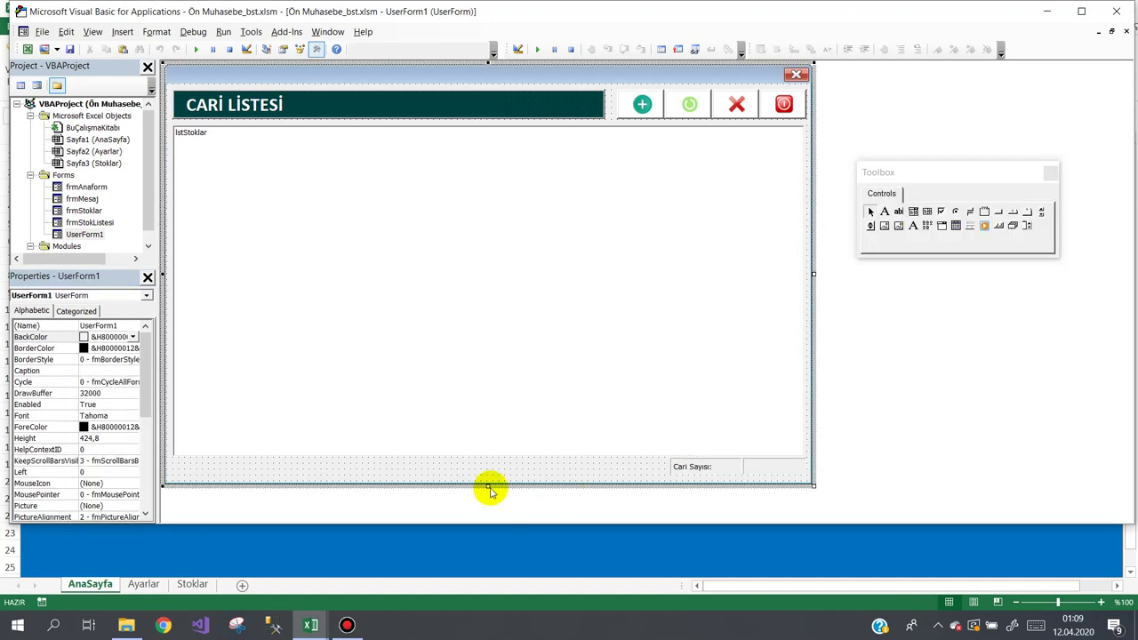
pyautogui.moveTo(489, 487); pyautogui.dragTo(493, 484)
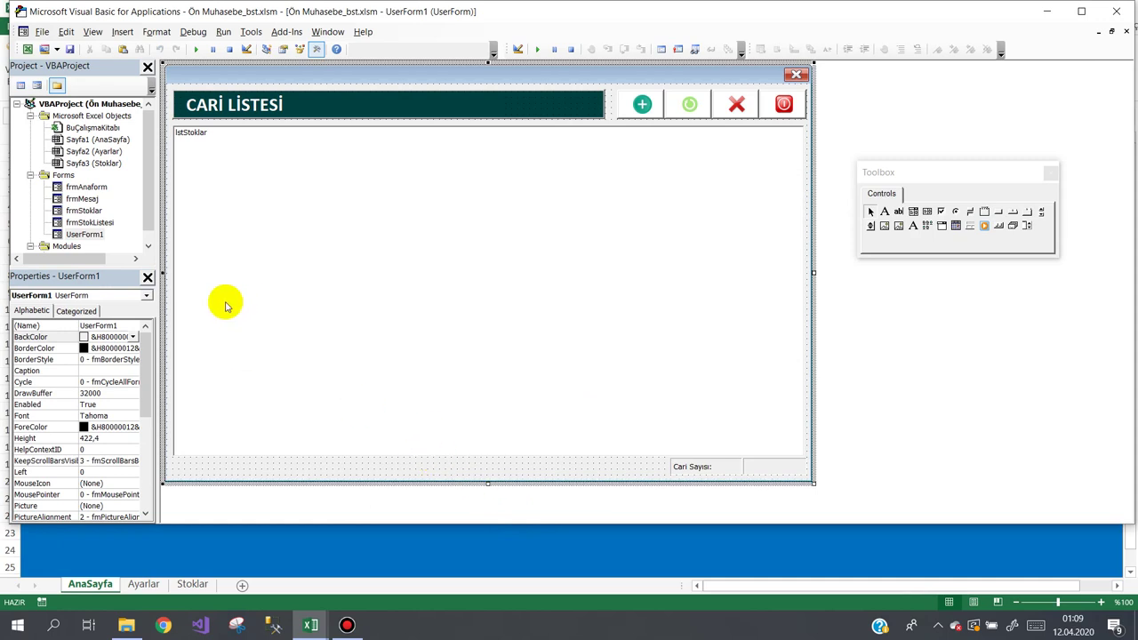
pyautogui.click(86, 233)
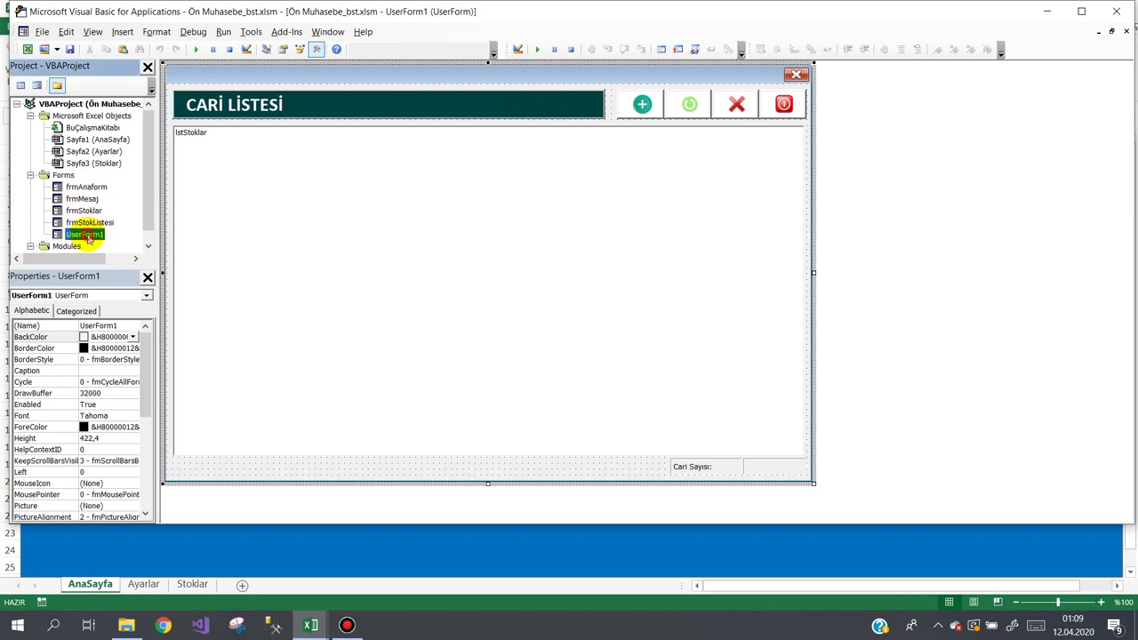
# Step: Set UserForm1's (Name) to frmCariListesi, then reopen the frmAnaform design
pyautogui.click(63, 331)
pyautogui.write('frmCariListesi')
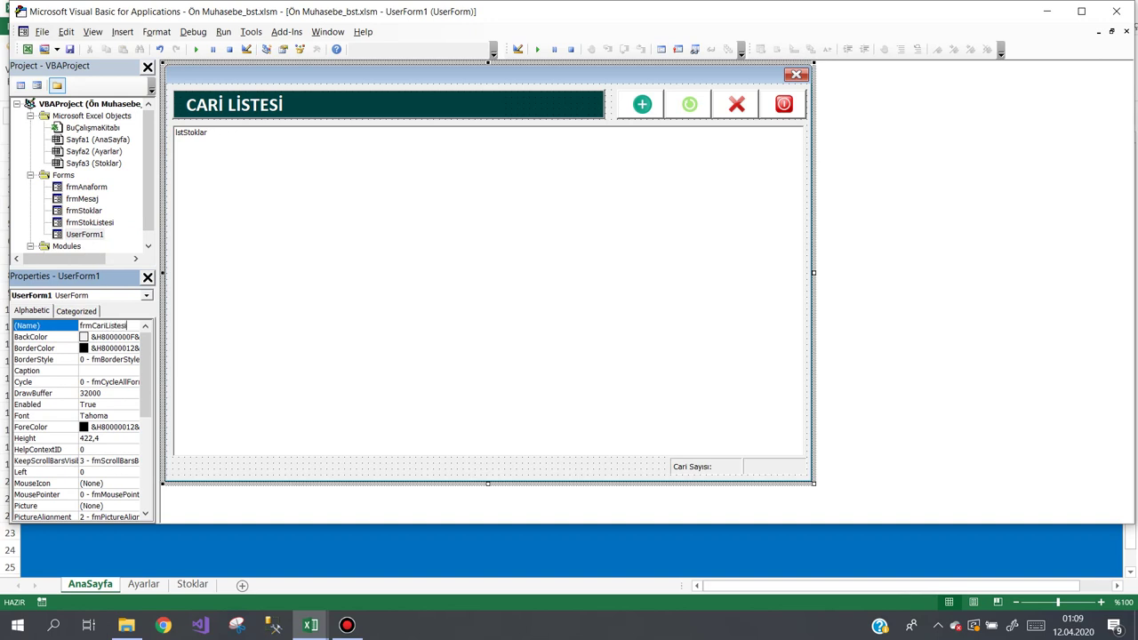
pyautogui.click(63, 331)
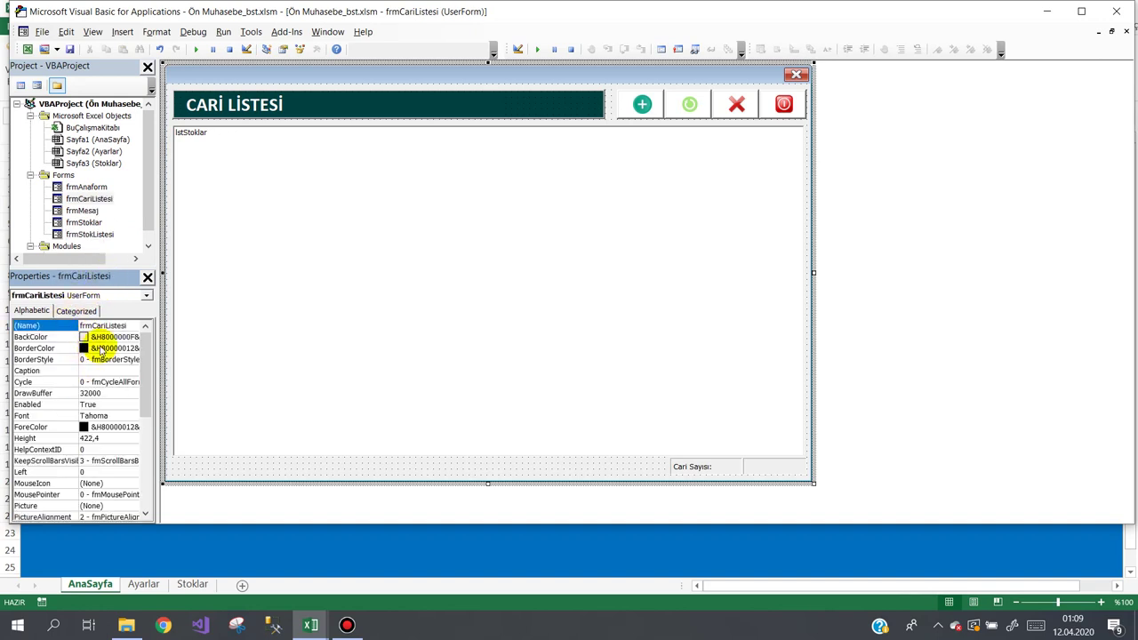
pyautogui.click(90, 187)
pyautogui.doubleClick(90, 186)
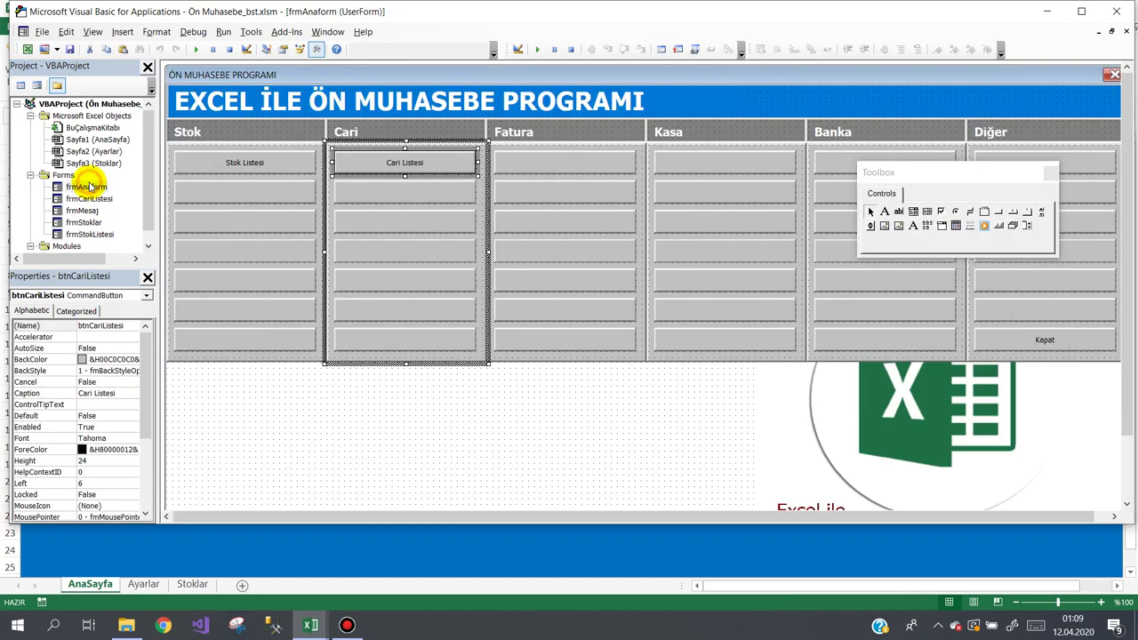
# Step: Write frmCariListesi.Show in the Cari Listesi button's Click handler, then return to Excel
pyautogui.doubleClick(425, 163)
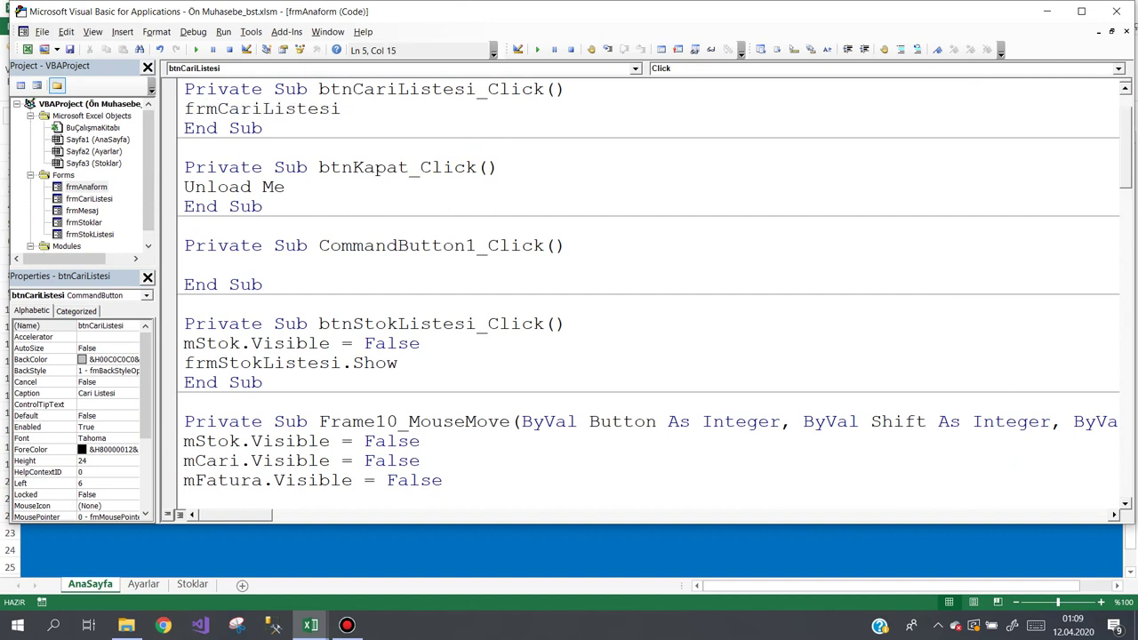
pyautogui.write('.sh')
pyautogui.press('space')
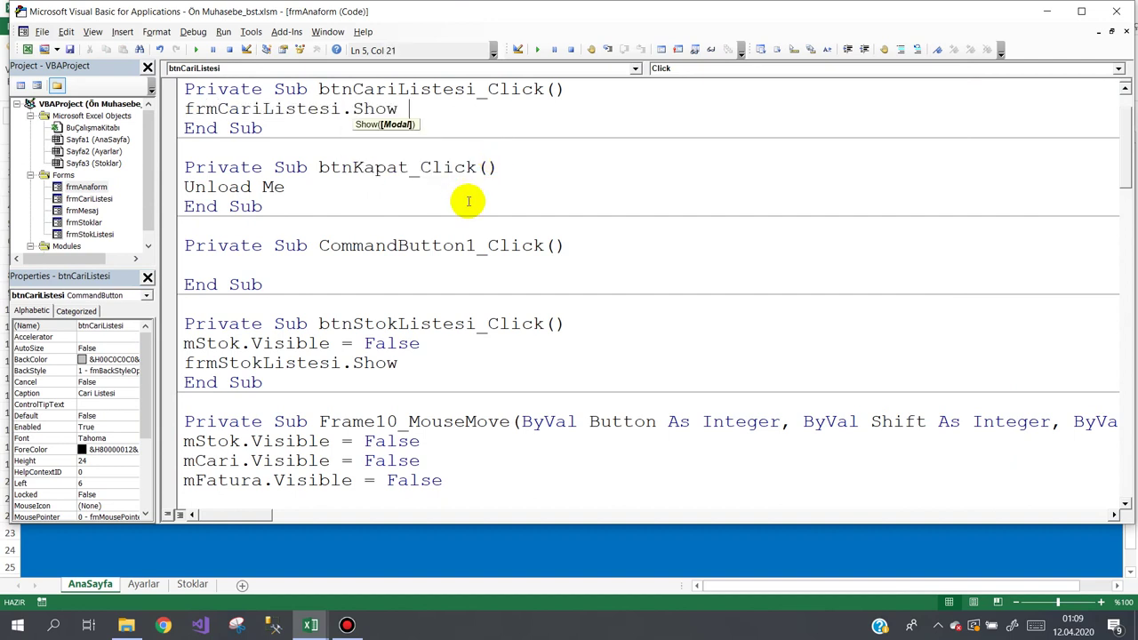
pyautogui.click(296, 557)
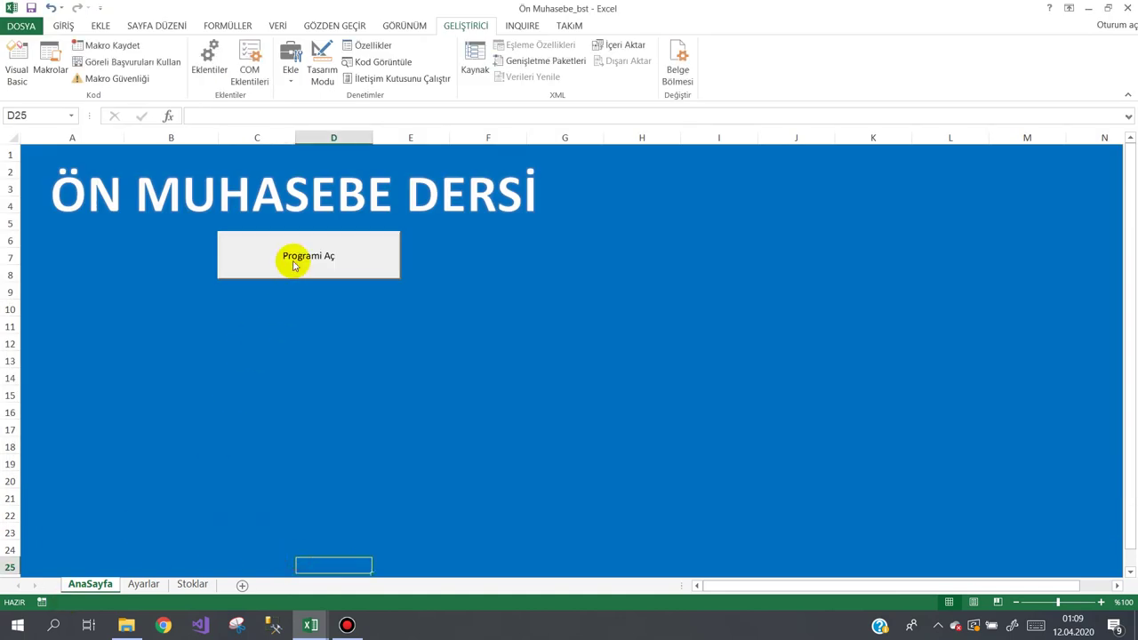
# Step: Verify Cari > Cari Listesi opens the CARİ LİSTESİ form, then close it and the main program form
pyautogui.click(295, 261)
pyautogui.click(274, 113)
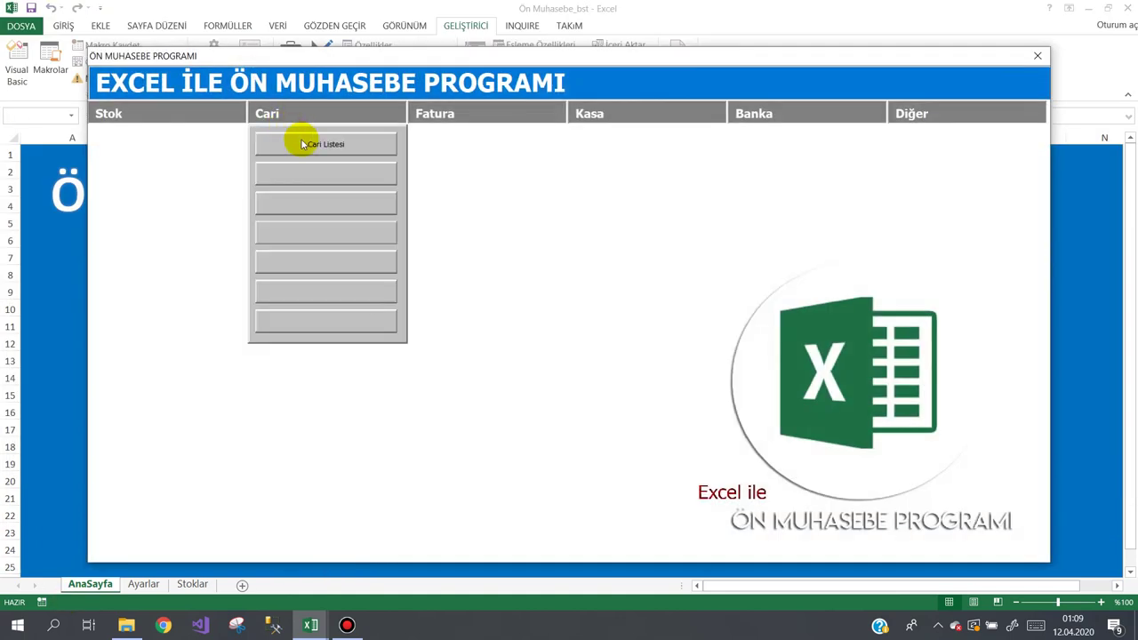
pyautogui.click(302, 144)
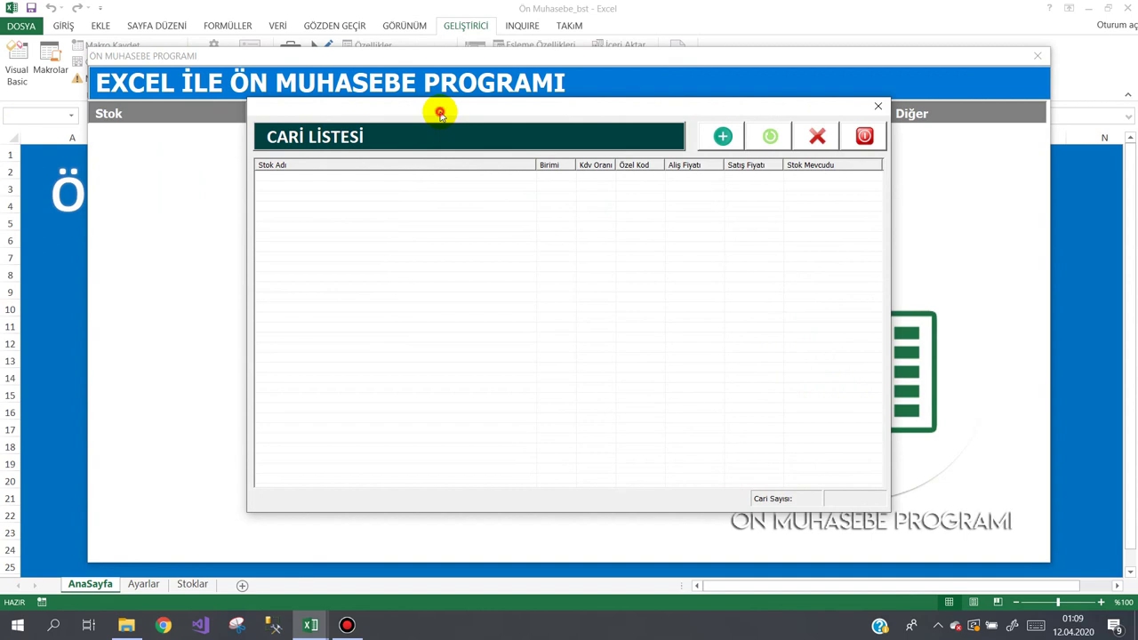
pyautogui.moveTo(440, 114); pyautogui.dragTo(629, 187)
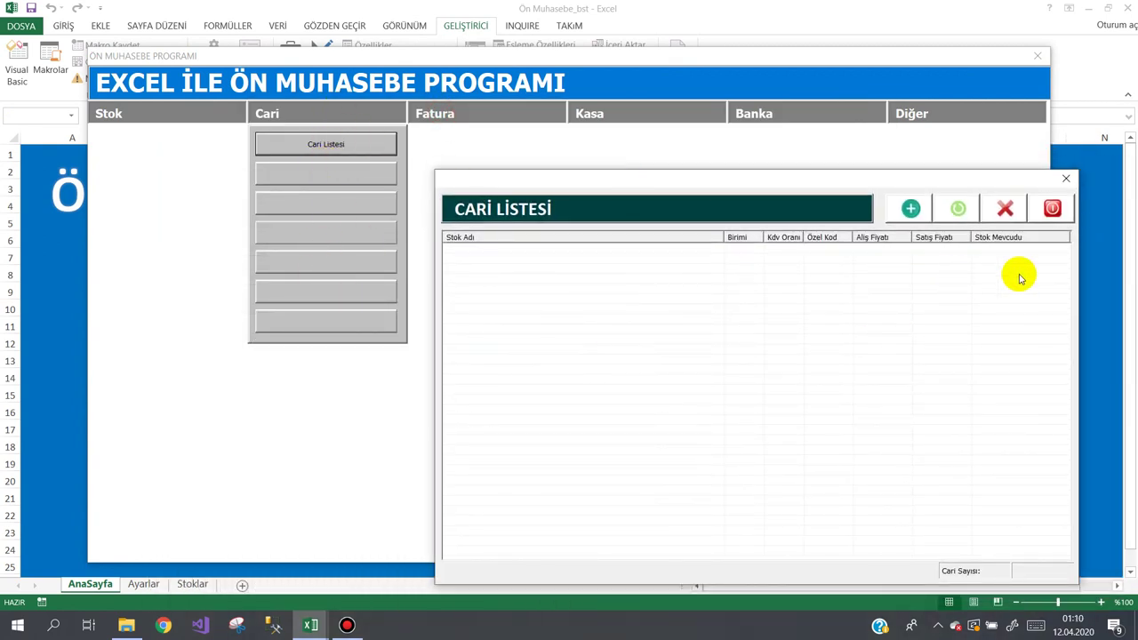
pyautogui.click(1066, 178)
pyautogui.click(963, 322)
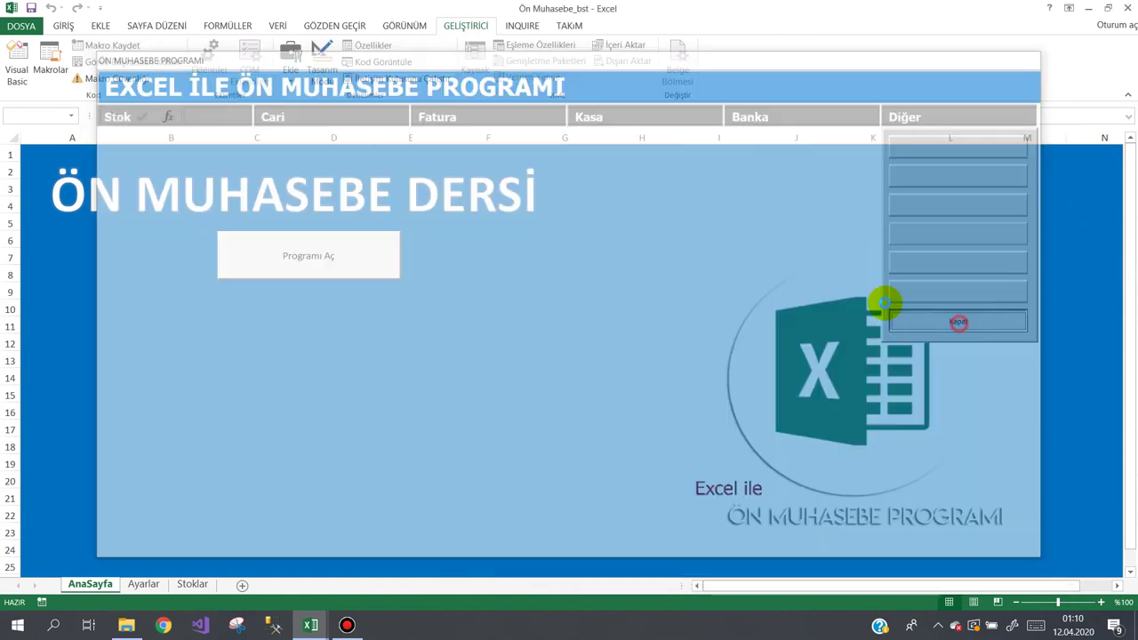
# Step: Back in VBA, review the Stok Listesi code and confirm the Cari frame is named mCari
pyautogui.moveTo(311, 626)
pyautogui.click(373, 569)
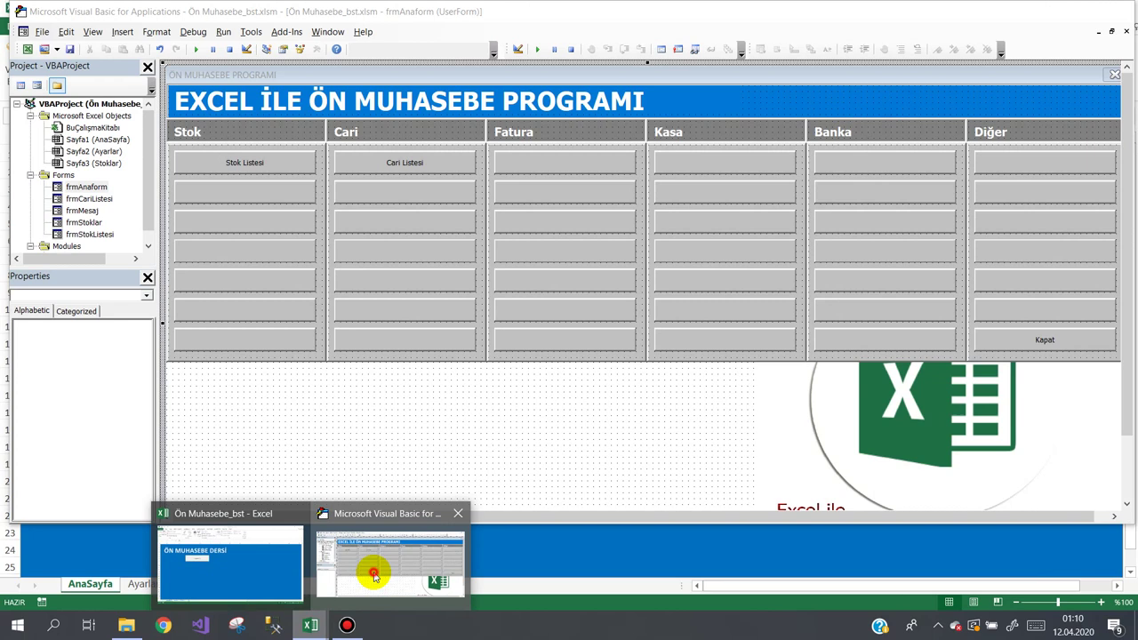
pyautogui.doubleClick(260, 169)
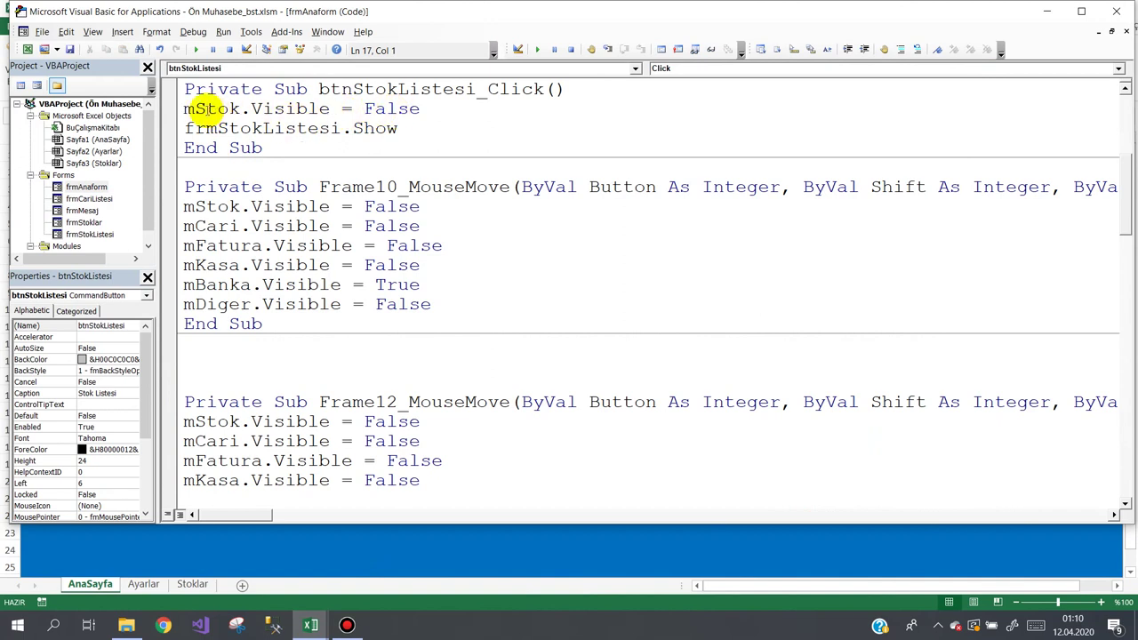
pyautogui.click(86, 188)
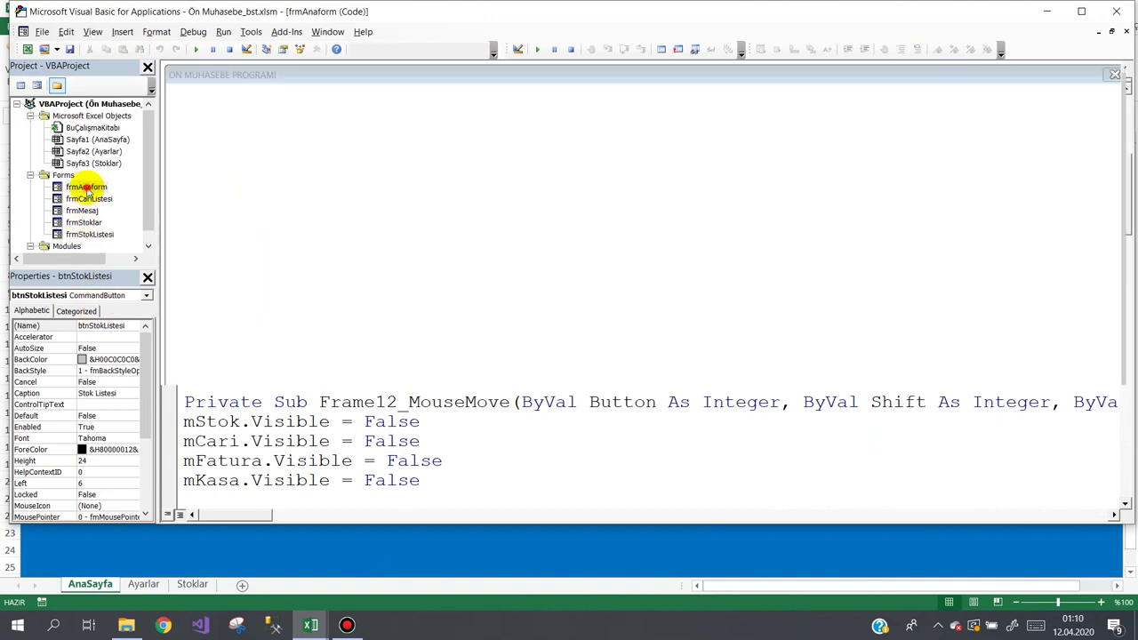
pyautogui.doubleClick(86, 188)
pyautogui.click(461, 164)
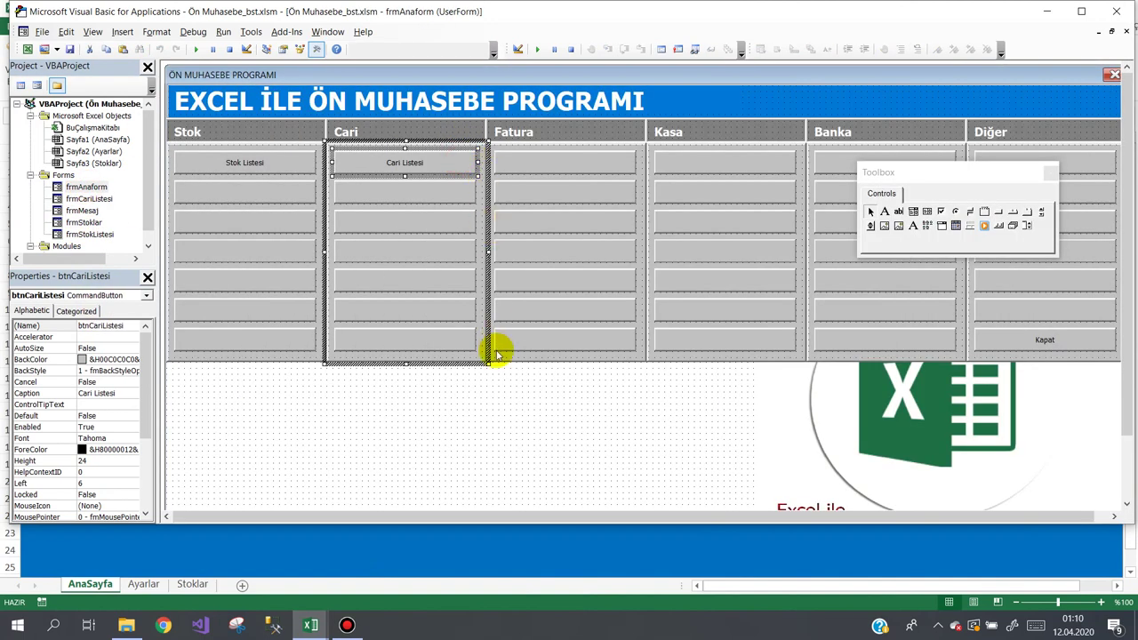
pyautogui.click(496, 391)
pyautogui.click(477, 360)
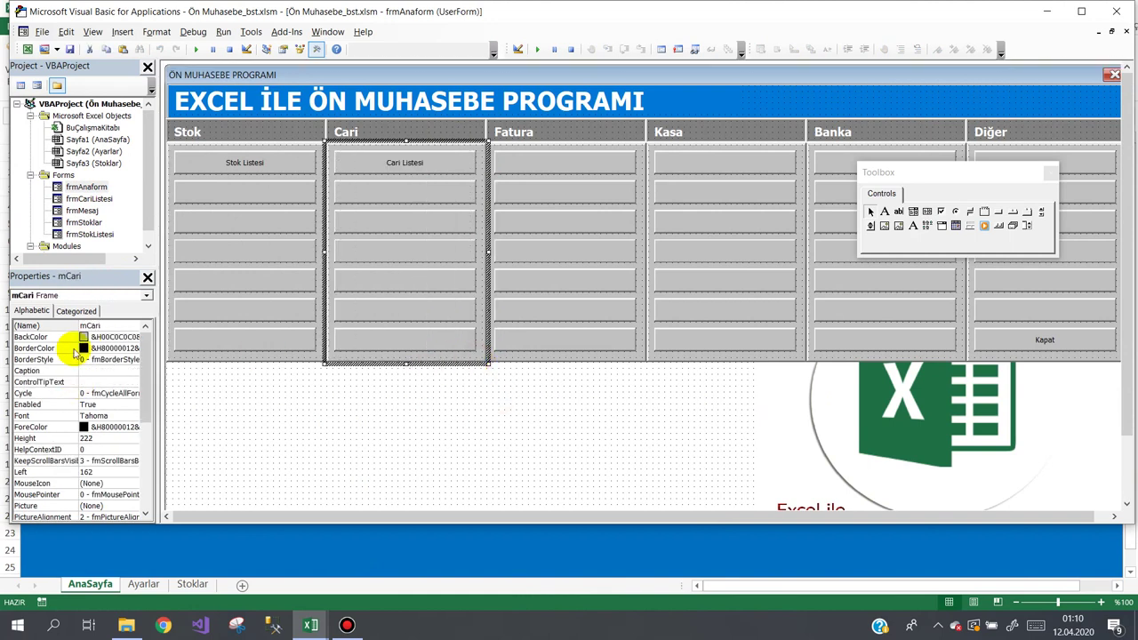
# Step: Insert mCari.Visible = False above frmCariListesi.Show, then reopen the ÖN MUHASEBE PROGRAMI form in Excel
pyautogui.doubleClick(394, 162)
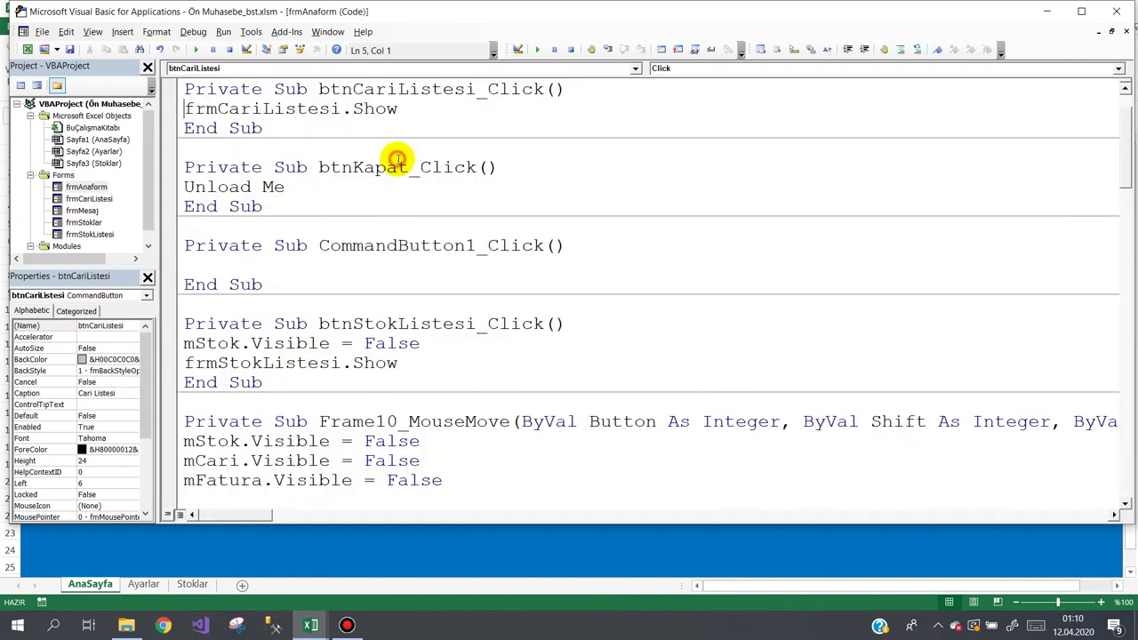
pyautogui.press('Return')
pyautogui.write('mCari')
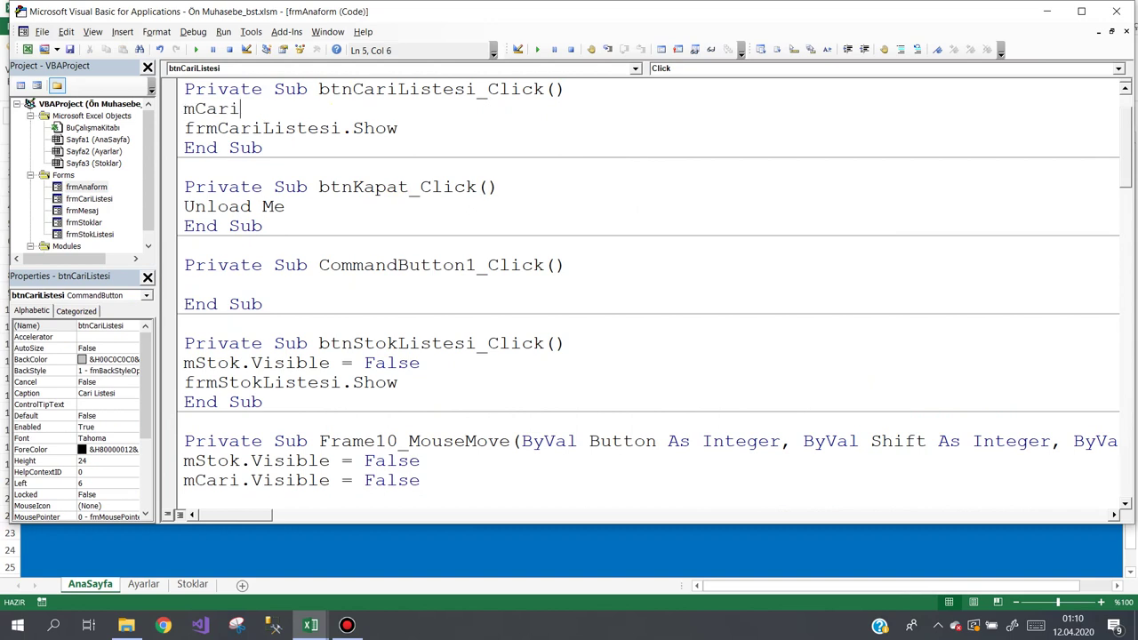
pyautogui.write('.v')
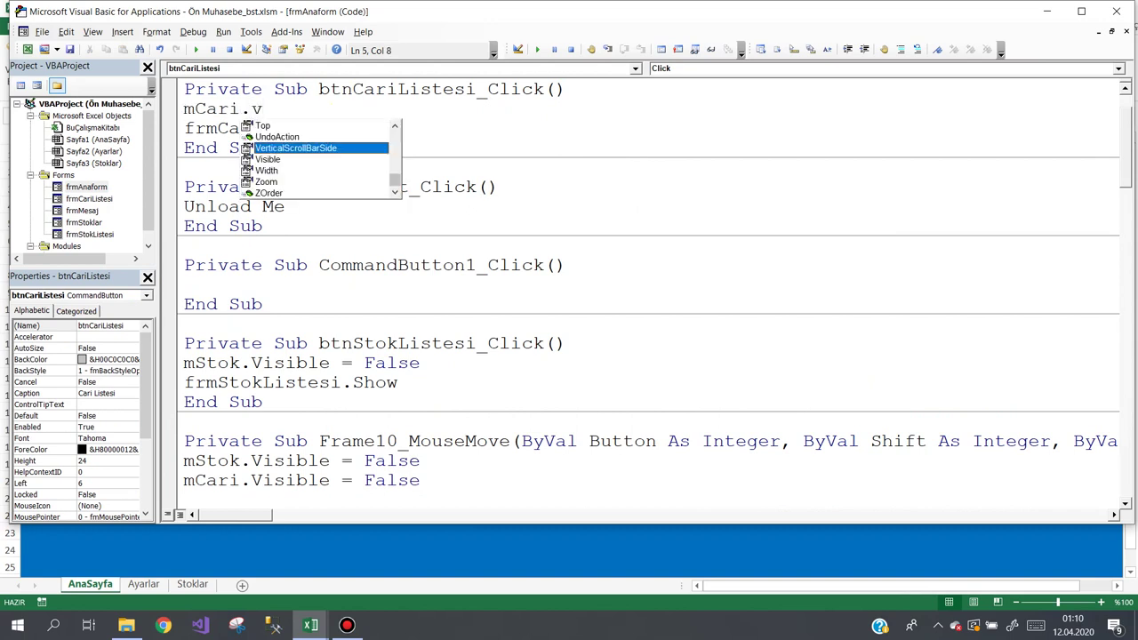
pyautogui.press('Down')
pyautogui.press('Tab')
pyautogui.write('=f')
pyautogui.press('space')
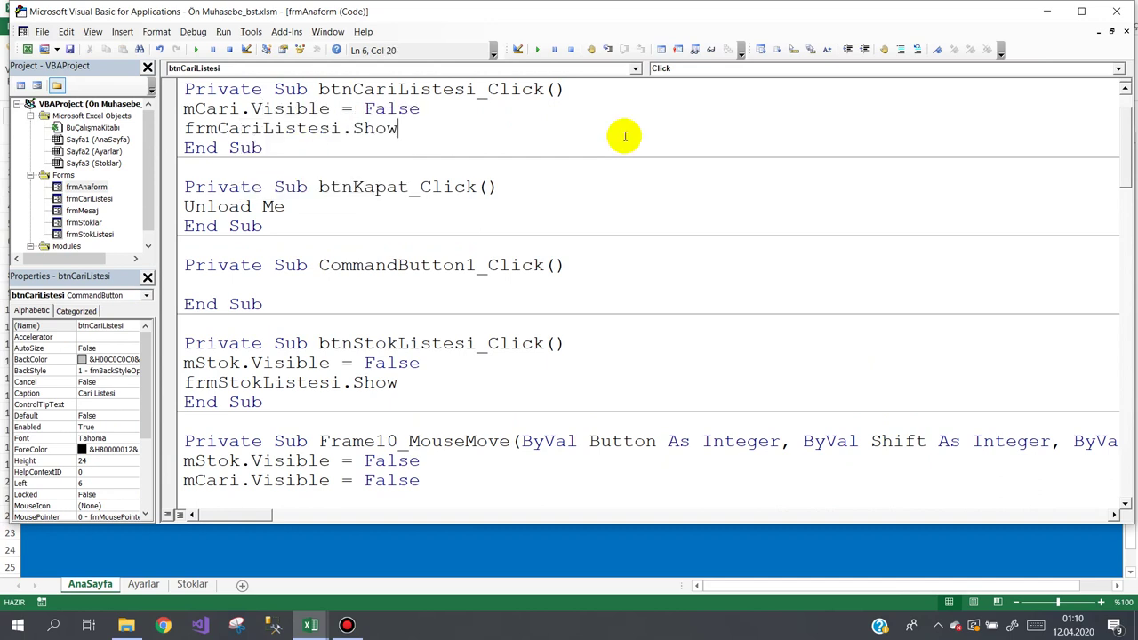
pyautogui.click(303, 542)
pyautogui.click(278, 261)
# Step: Open Cari > Cari Listesi and nudge the CARİ LİSTESİ window to confirm the Cari panel is hidden
pyautogui.moveTo(271, 115)
pyautogui.click(308, 146)
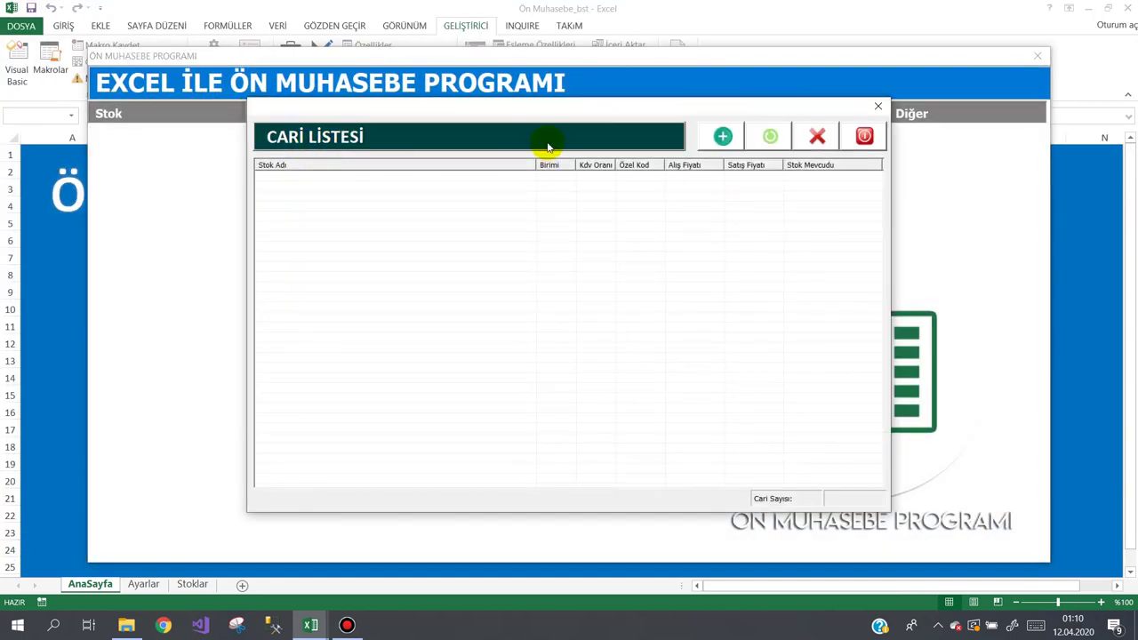
pyautogui.moveTo(526, 113); pyautogui.dragTo(517, 140)
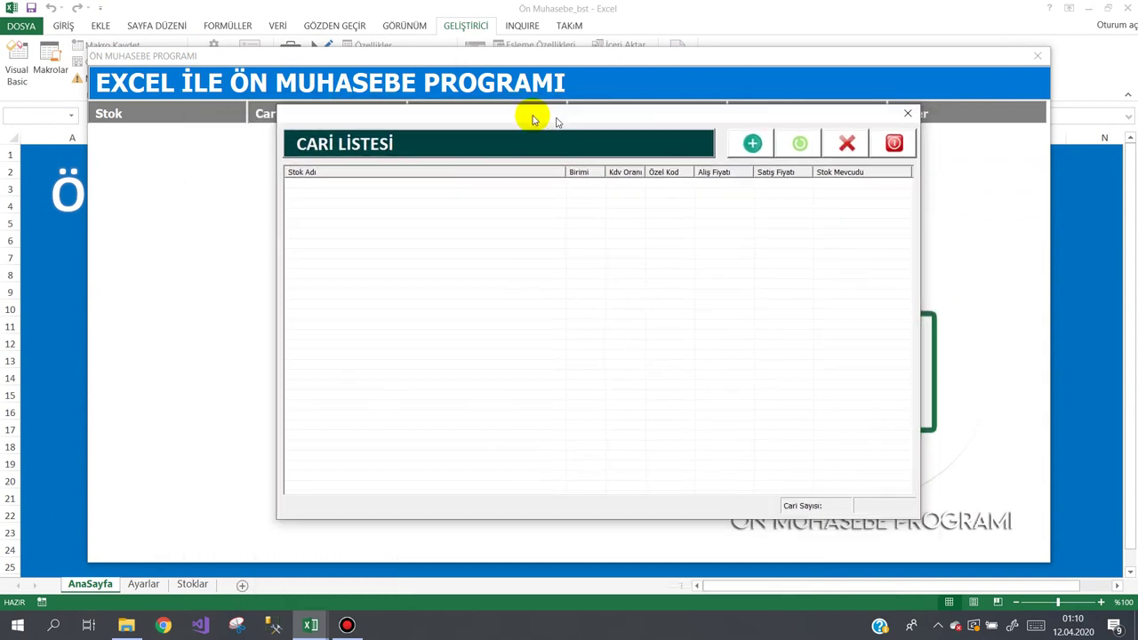
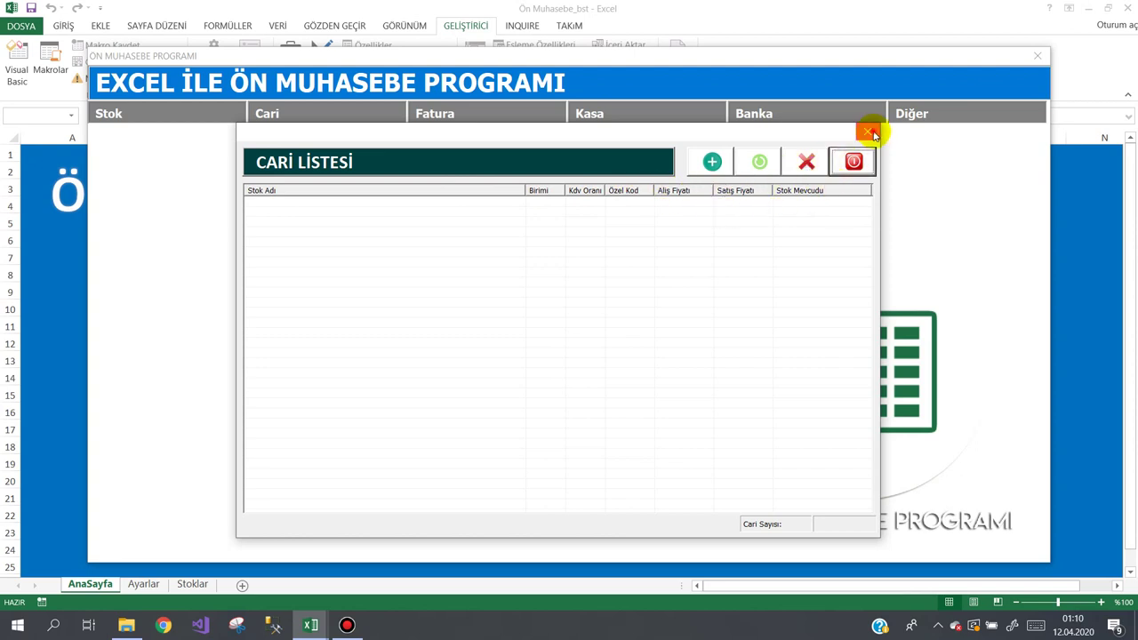
# Step: Close the running Cari Listesi window and the main accounting program form
pyautogui.click(871, 134)
pyautogui.moveTo(1012, 118)
pyautogui.click(989, 320)
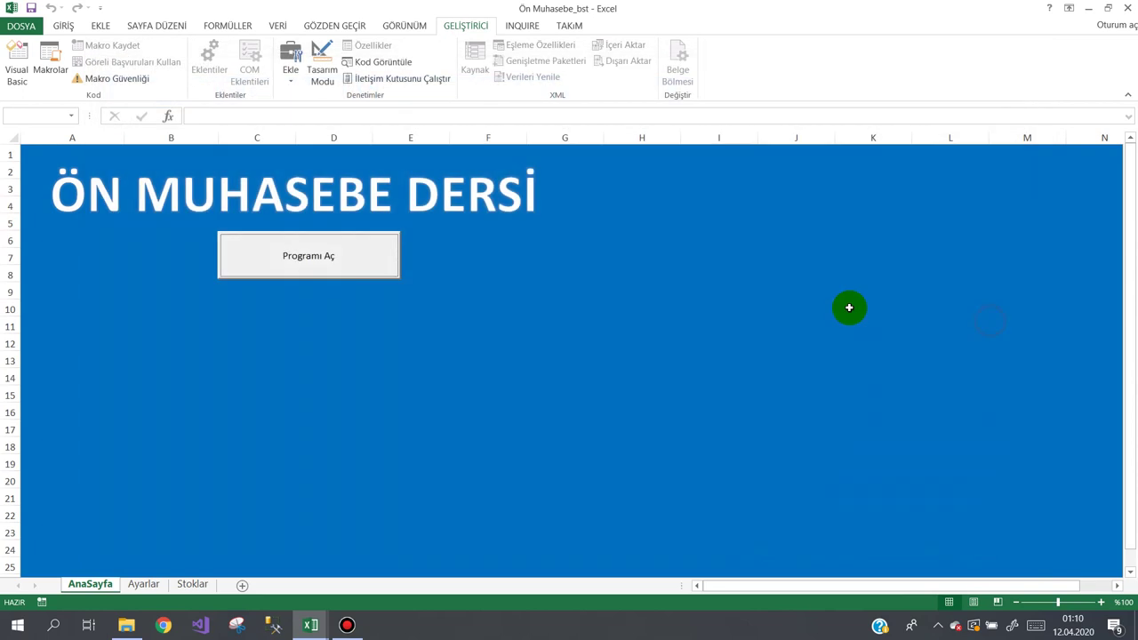
# Step: In the VBA editor, open frmCariListesi and the btnKapat_Click handler for the close button
pyautogui.moveTo(332, 627)
pyautogui.click(356, 569)
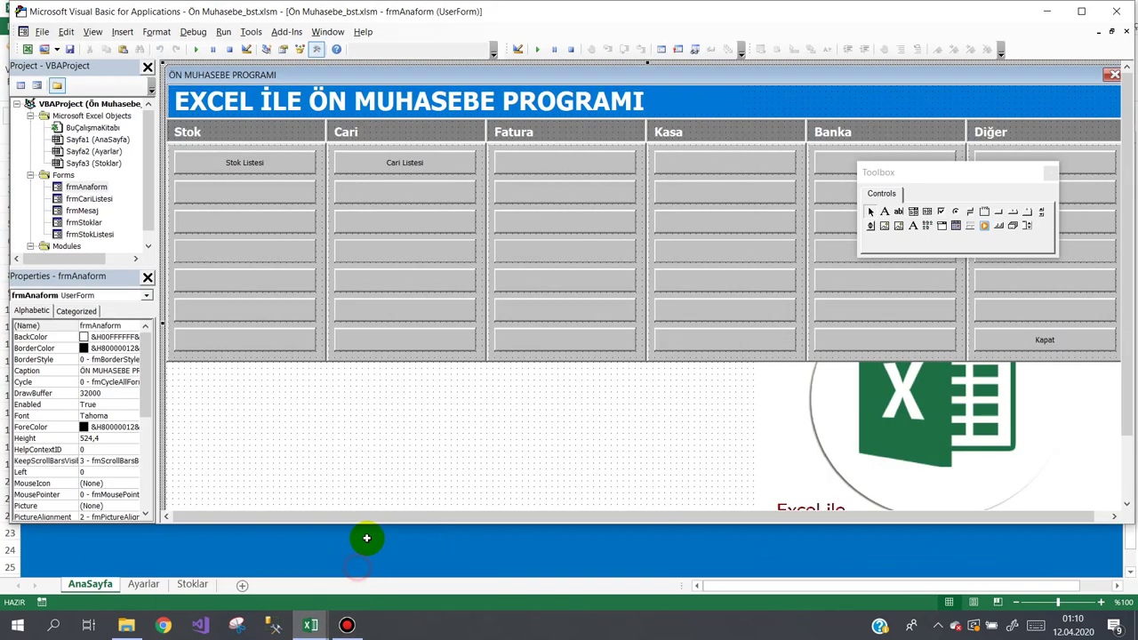
pyautogui.doubleClick(89, 198)
pyautogui.click(782, 105)
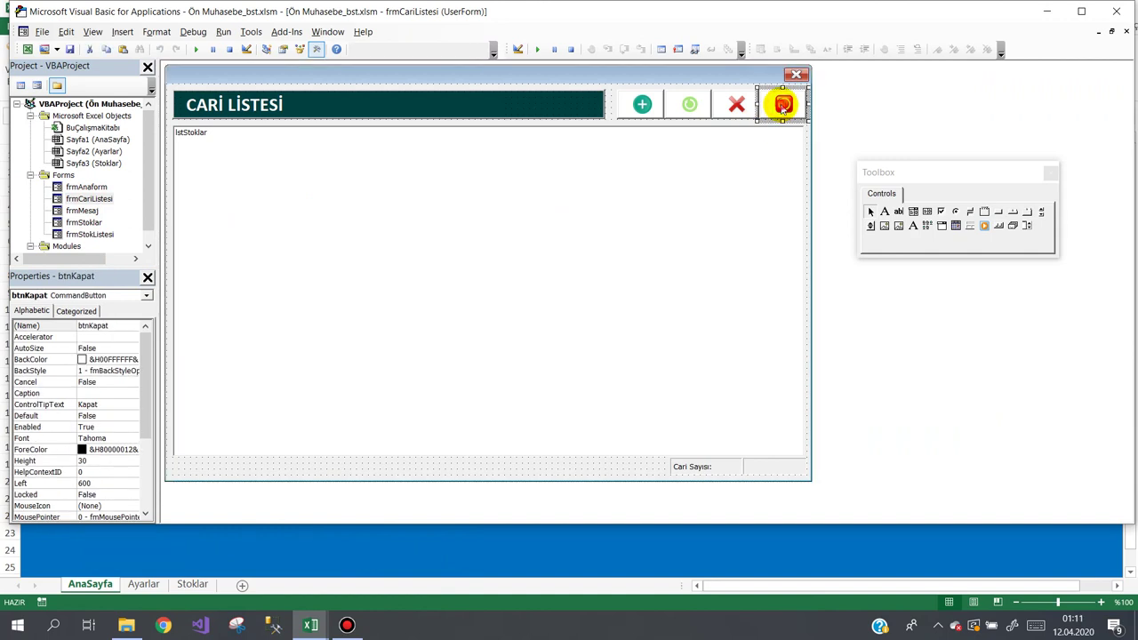
pyautogui.doubleClick(782, 105)
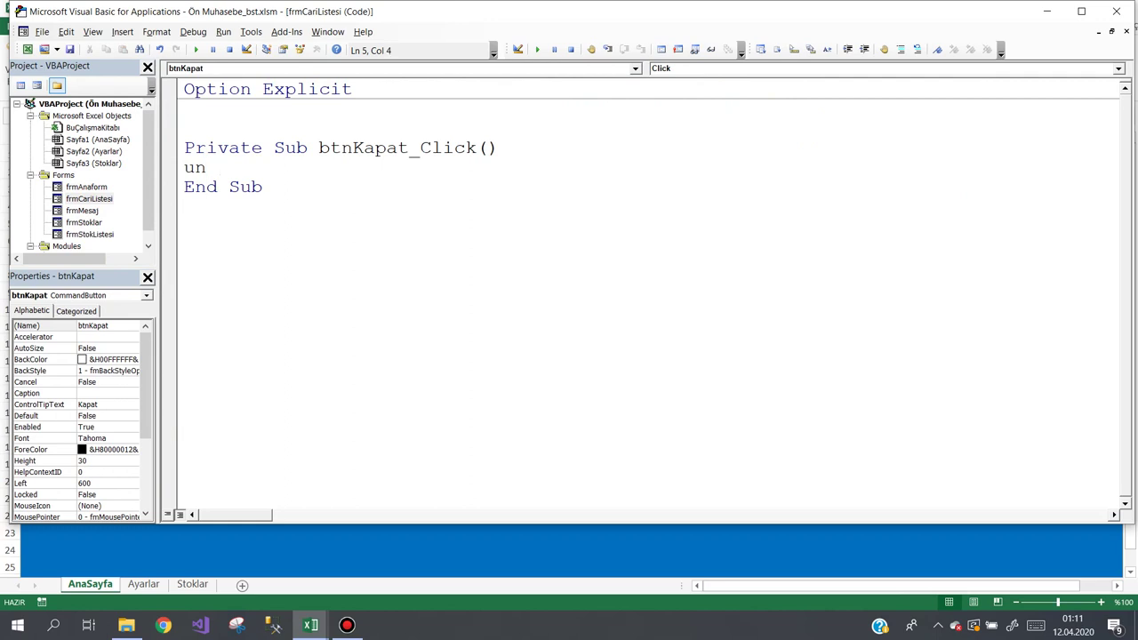
pyautogui.write('un load me')
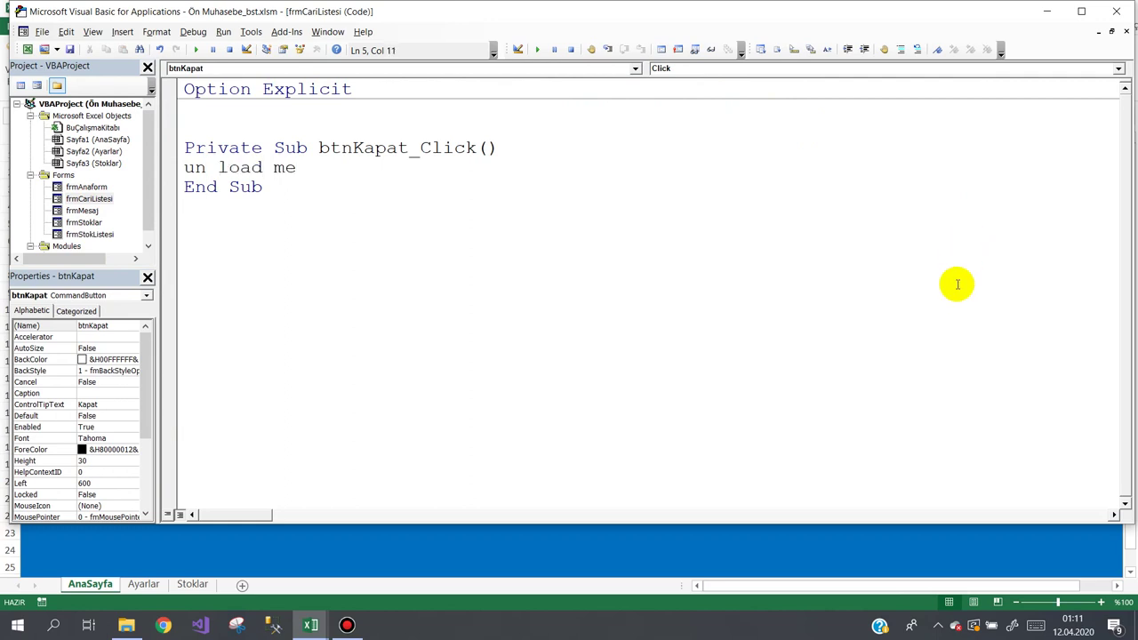
# Step: Join the close line into 'Unload Me' and rename the ListView from lstStoklar to lstCariler
pyautogui.press('BackSpace')
pyautogui.click(270, 233)
pyautogui.doubleClick(86, 199)
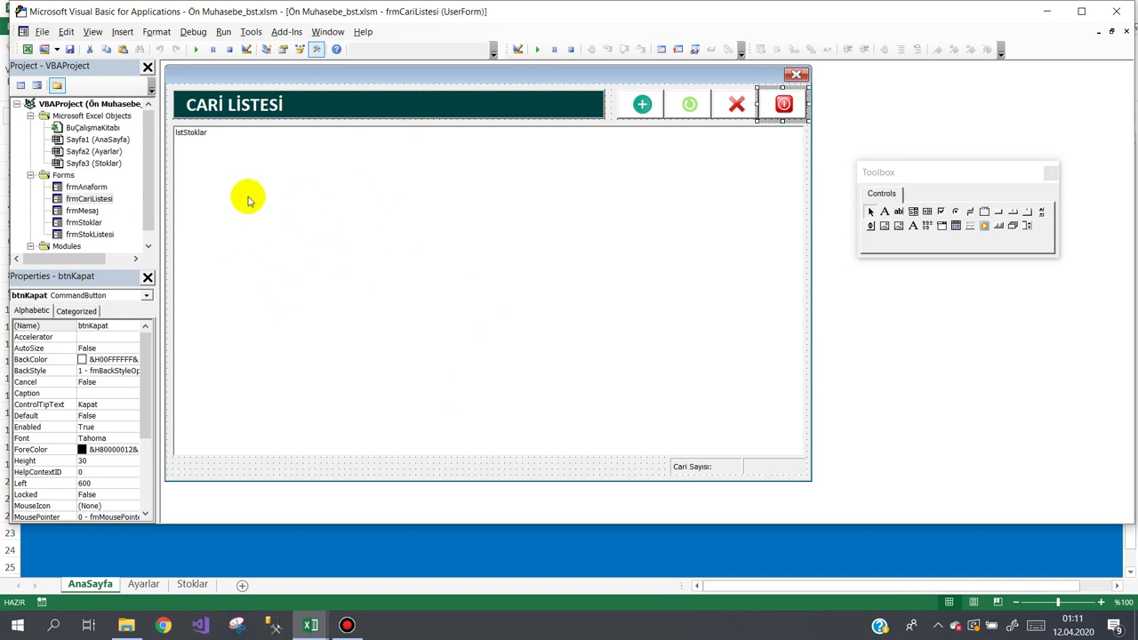
pyautogui.click(299, 233)
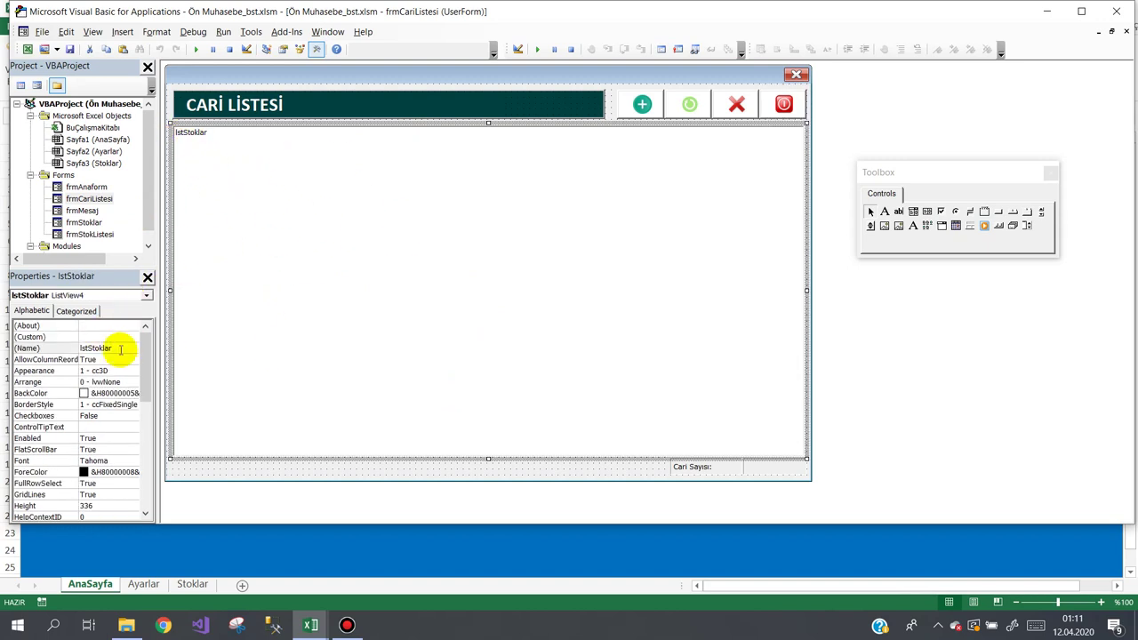
pyautogui.moveTo(87, 347); pyautogui.dragTo(326, 357)
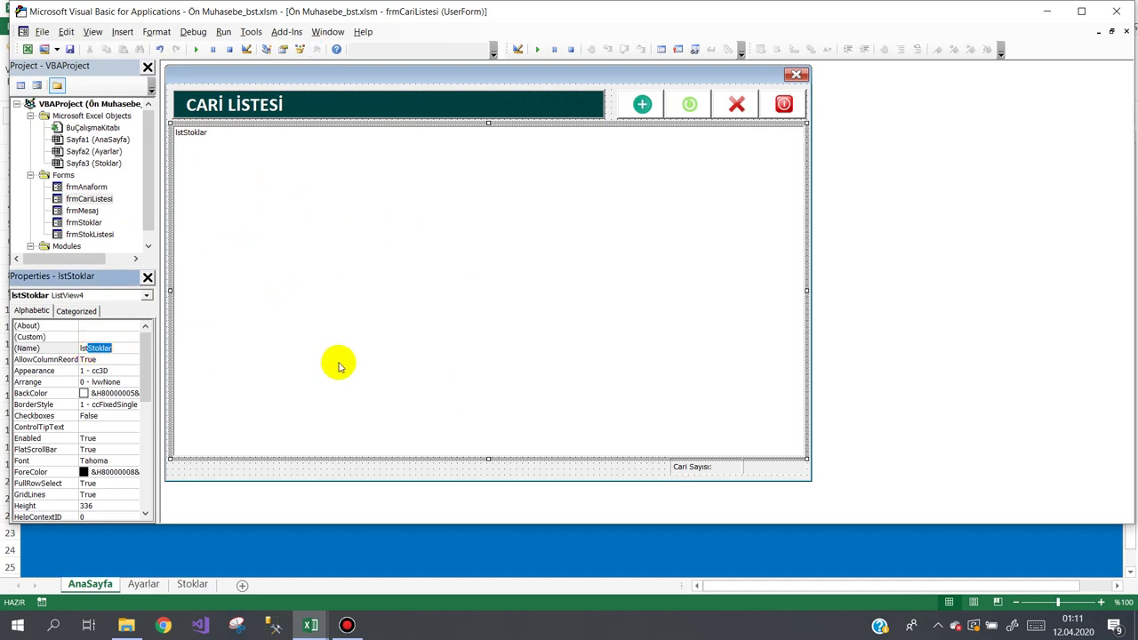
pyautogui.write('Carier')
pyautogui.press('Return')
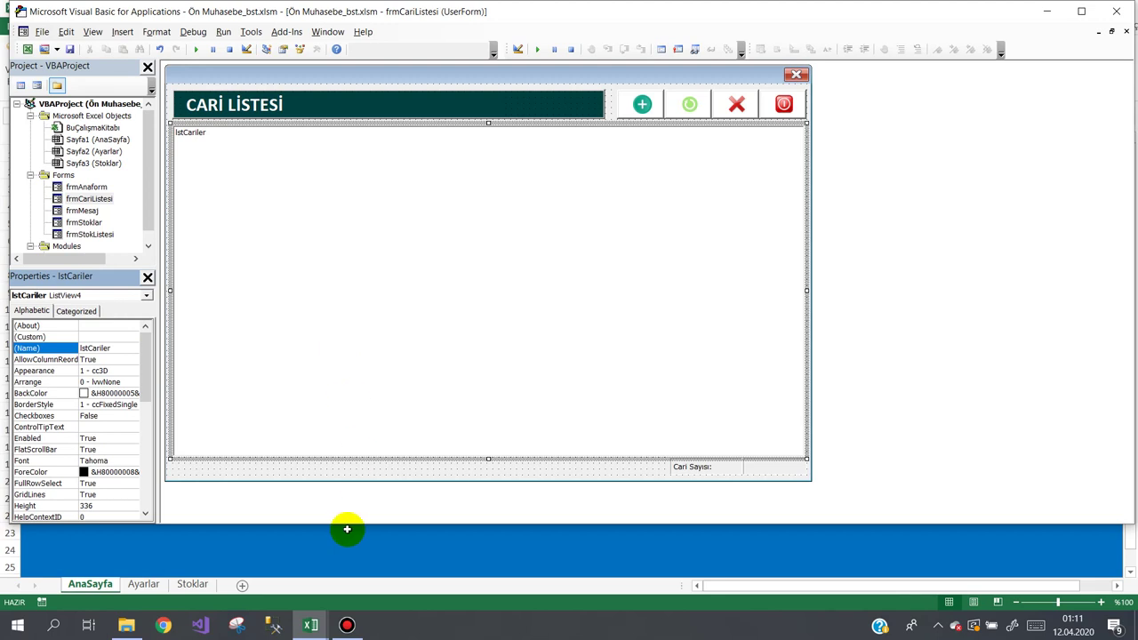
pyautogui.click(329, 472)
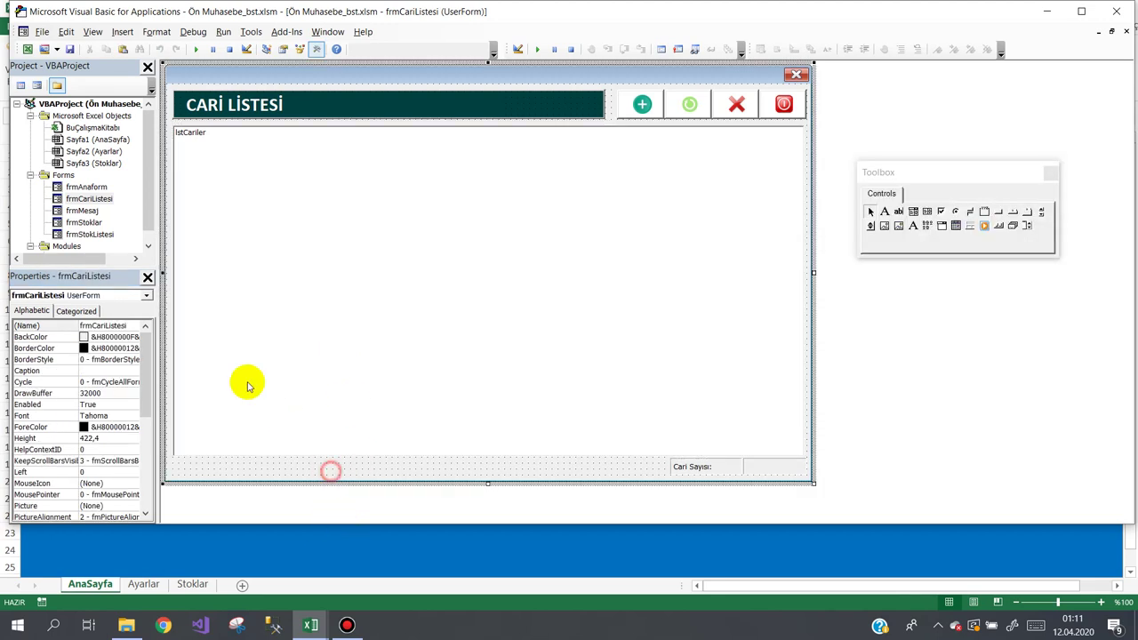
pyautogui.click(55, 51)
# Step: Insert a new UserForm1 and enlarge it
pyautogui.click(80, 65)
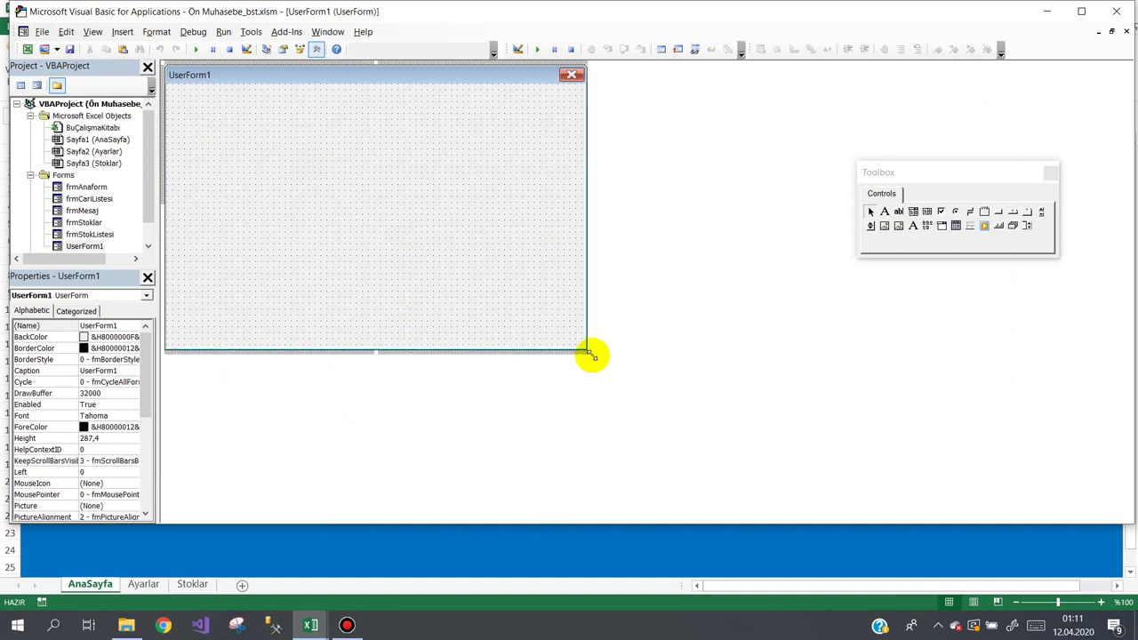
pyautogui.moveTo(403, 242); pyautogui.dragTo(616, 381)
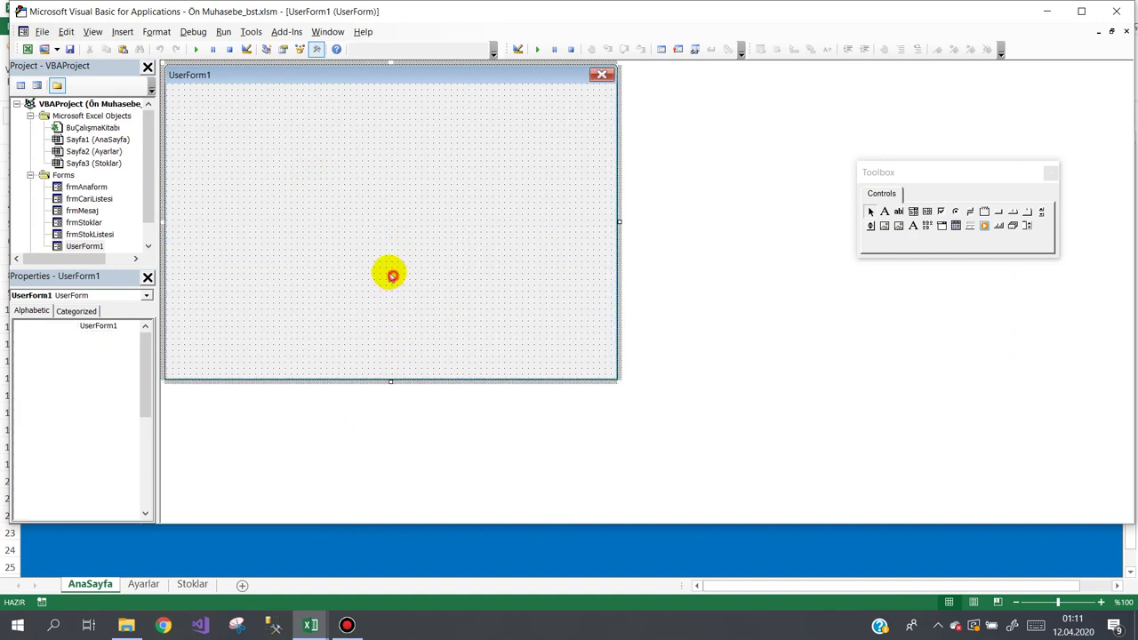
pyautogui.click(82, 222)
pyautogui.doubleClick(80, 224)
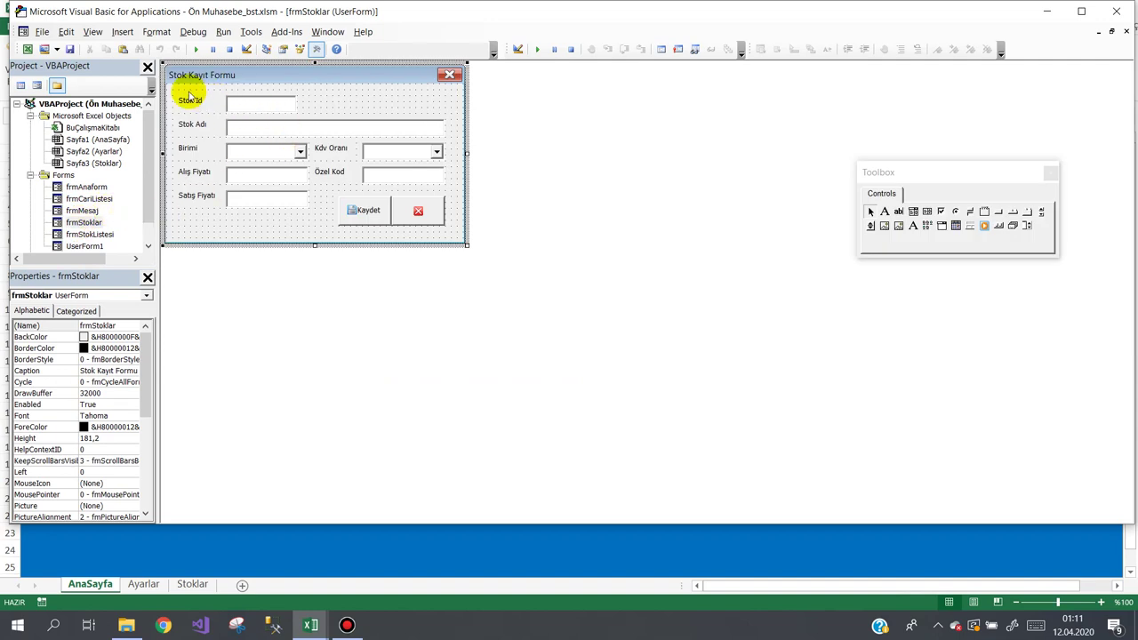
# Step: Set the new UserForm1's caption to 'Cari Kayıt Formu'
pyautogui.doubleClick(84, 246)
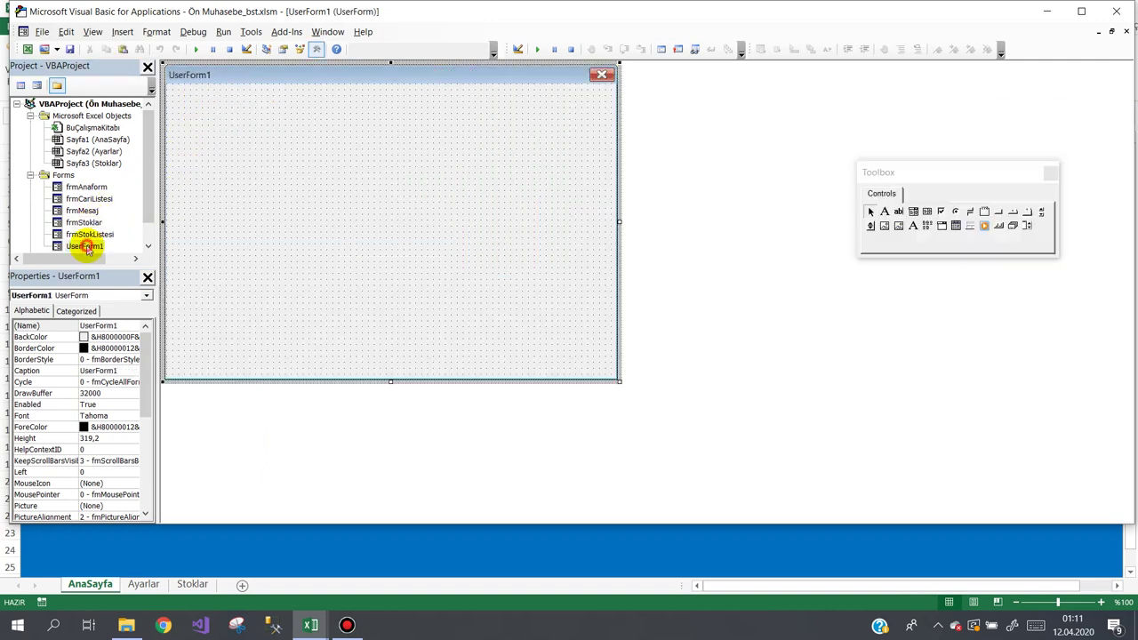
pyautogui.click(53, 370)
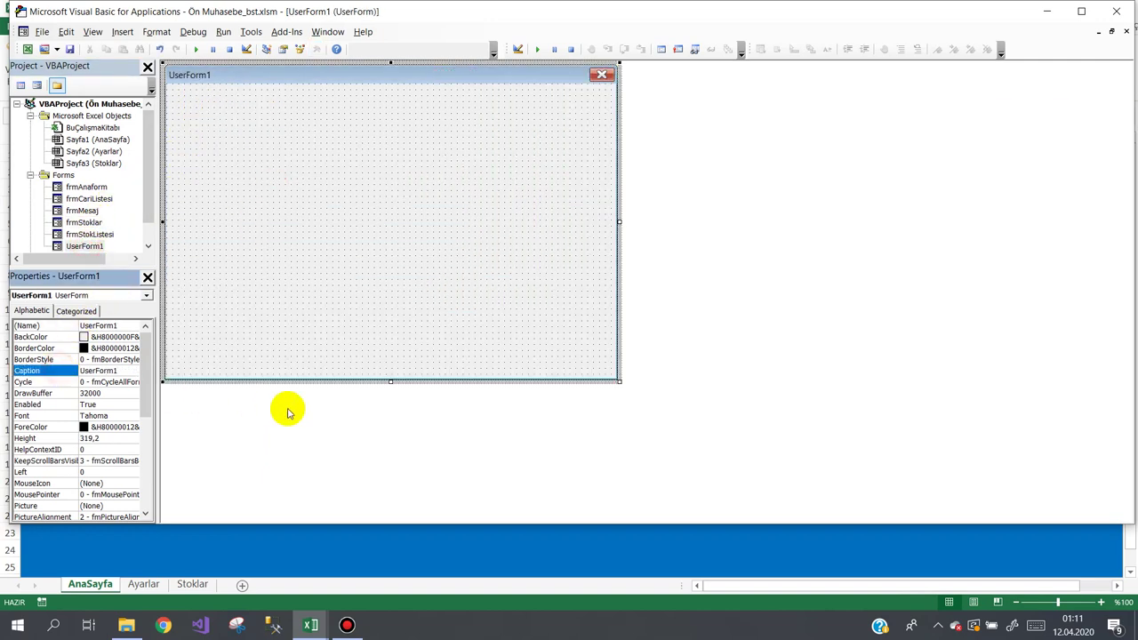
pyautogui.click(110, 370)
pyautogui.write('Cari KAyıt')
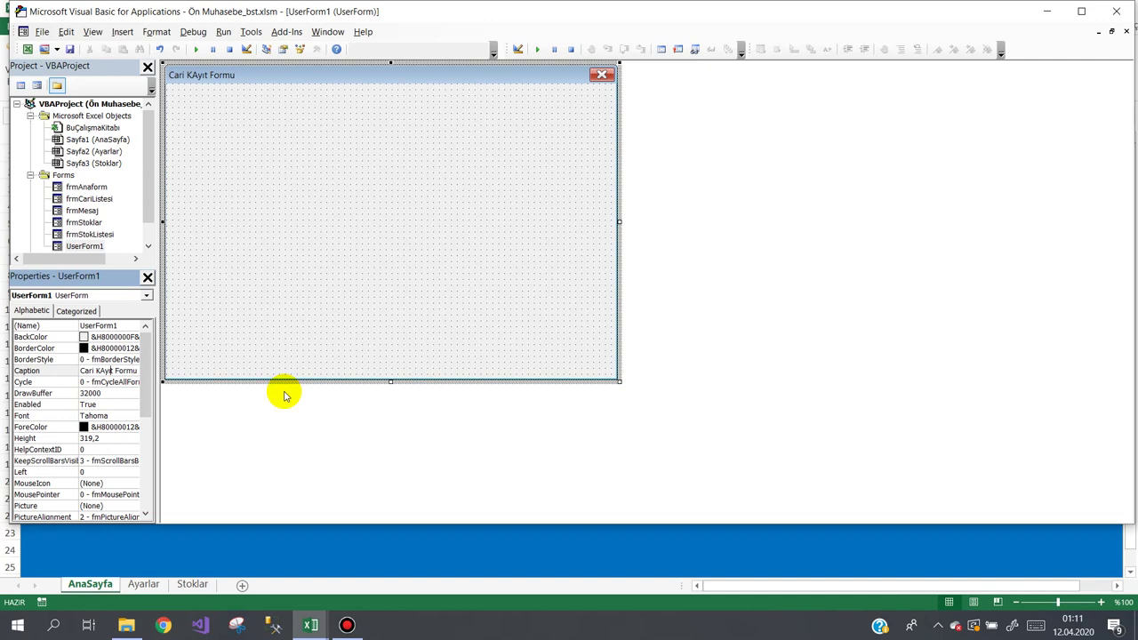
pyautogui.write('ay')
pyautogui.click(281, 196)
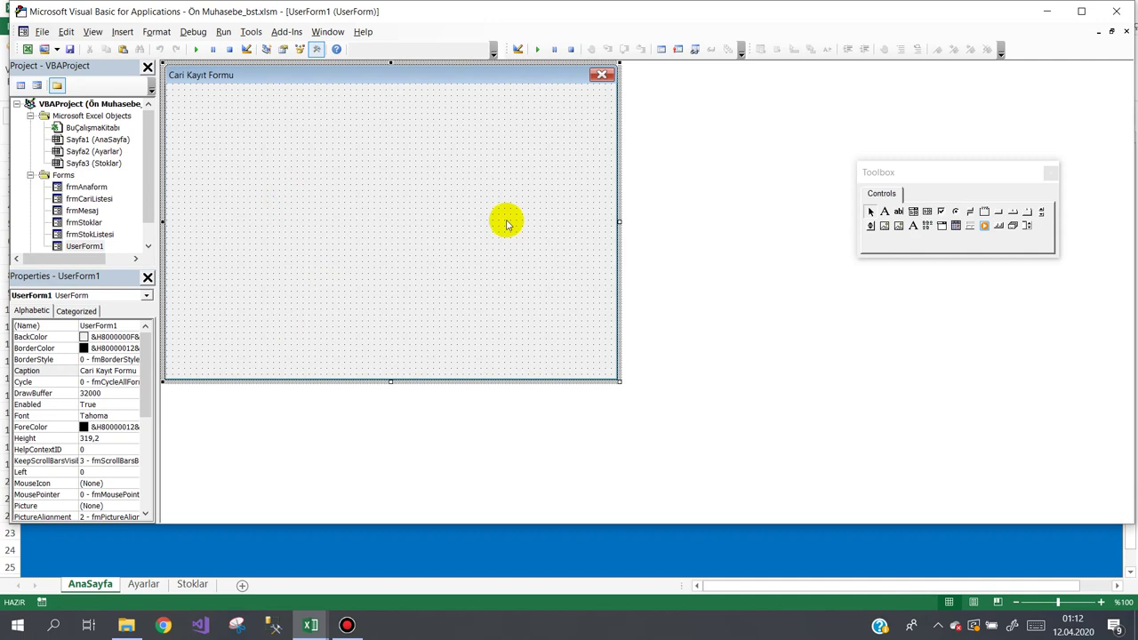
# Step: Draw a large frame across the Cari Kayıt Formu
pyautogui.click(983, 211)
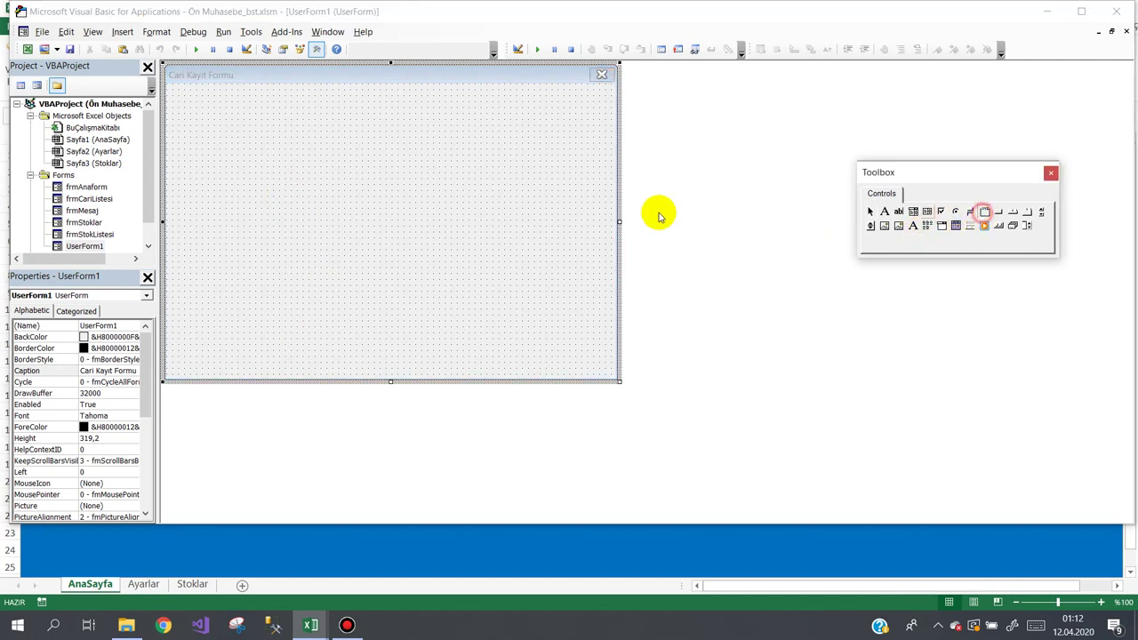
pyautogui.moveTo(174, 91); pyautogui.dragTo(600, 309)
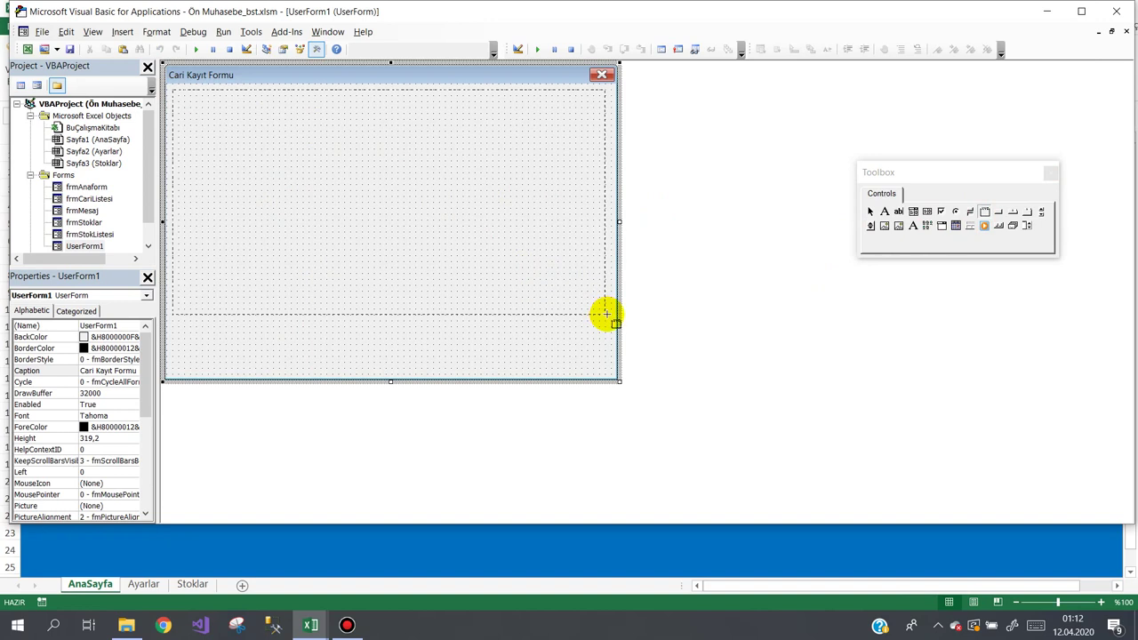
pyautogui.moveTo(605, 313); pyautogui.dragTo(605, 313)
pyautogui.doubleClick(84, 222)
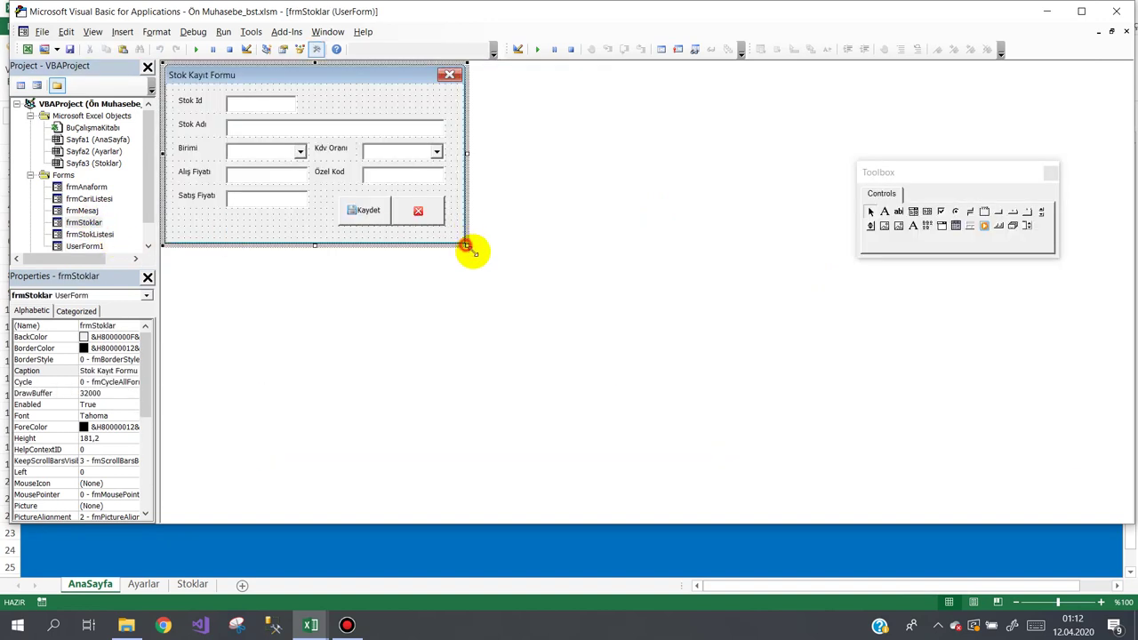
# Step: Enlarge the Stok Kayıt Formu and draw a frame captioned 'Stok Bilgileri' below the fields
pyautogui.moveTo(466, 244); pyautogui.dragTo(835, 483)
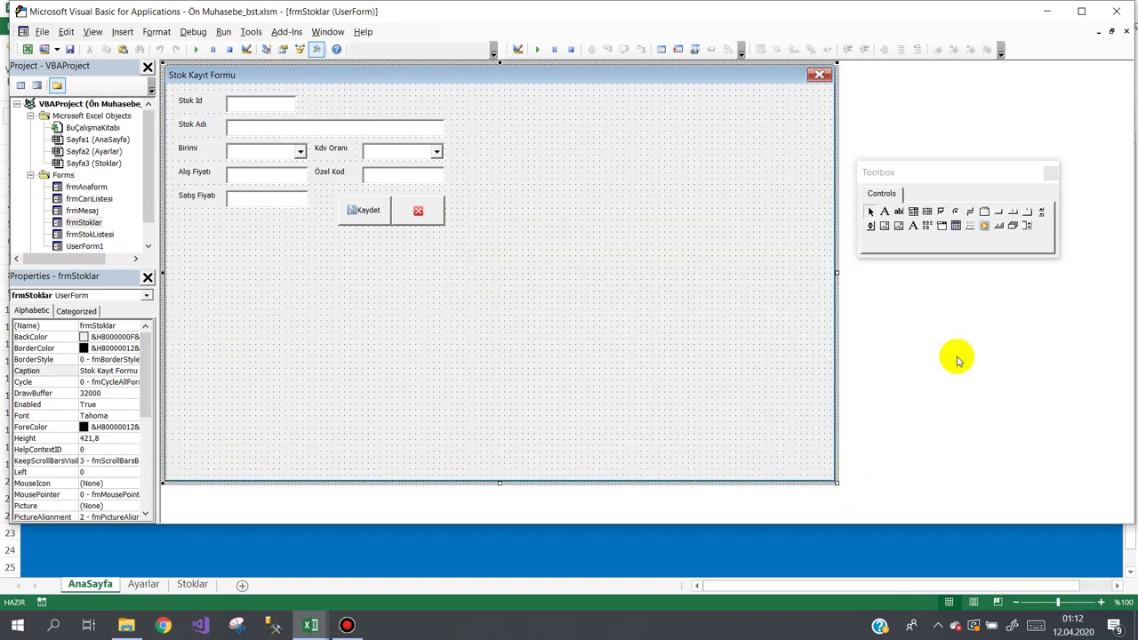
pyautogui.click(983, 212)
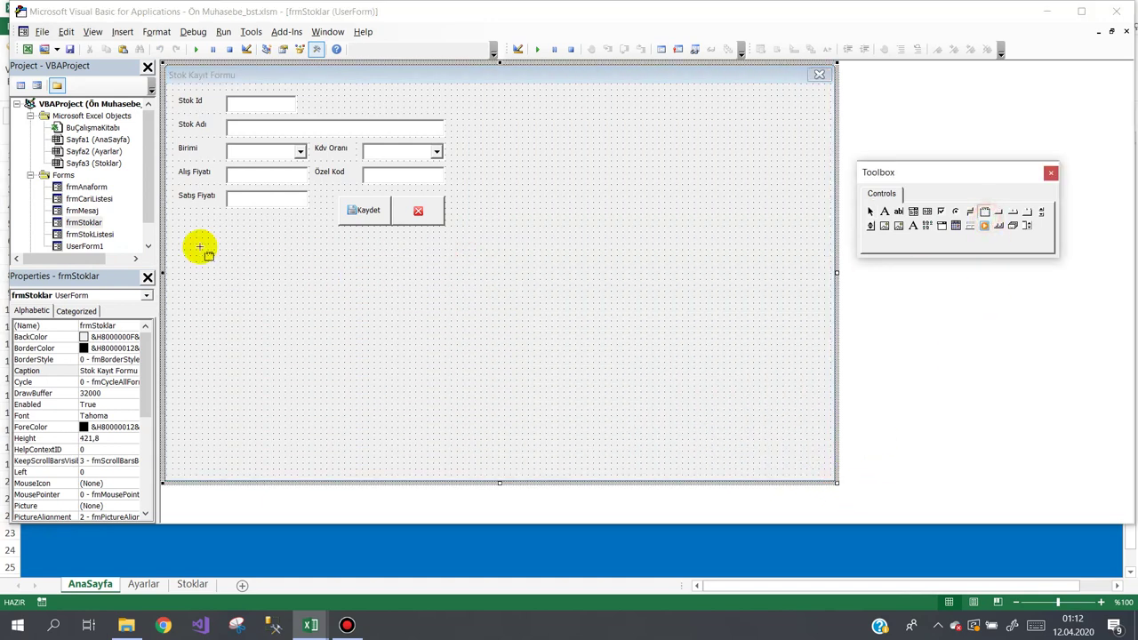
pyautogui.moveTo(200, 247)
pyautogui.mouseDown()
pyautogui.moveTo(592, 435)
pyautogui.moveTo(540, 435)
pyautogui.mouseUp()
pyautogui.click(67, 371)
pyautogui.write('Stok Bilgileri')
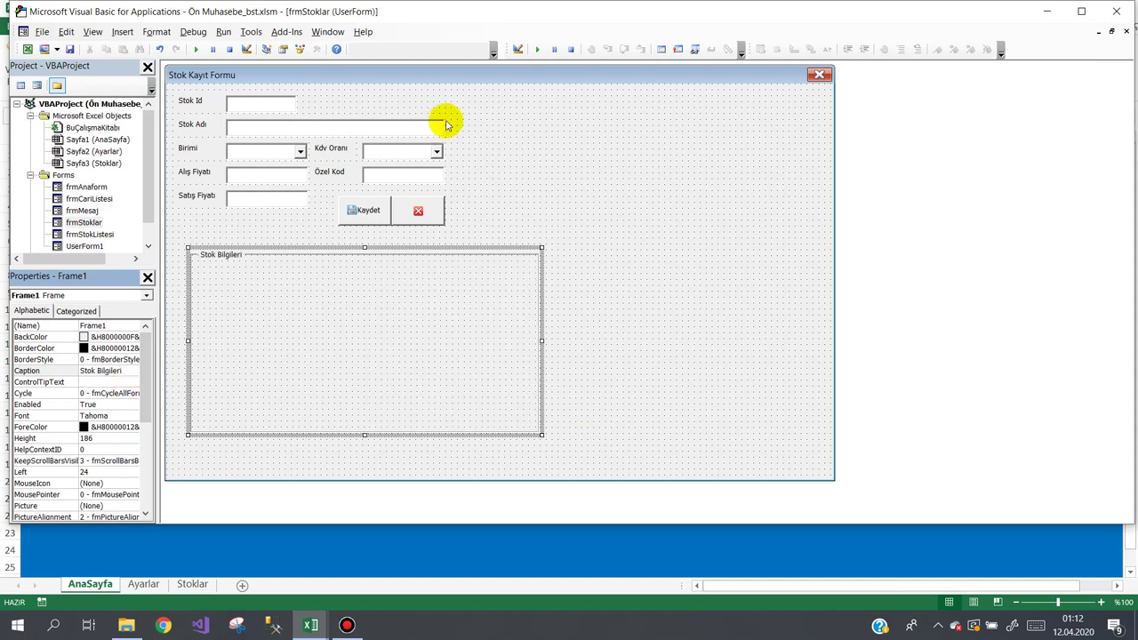
# Step: Move all stock fields and buttons into the Stok Bilgileri frame and place it top-left
pyautogui.click(463, 99)
pyautogui.moveTo(422, 99)
pyautogui.mouseDown()
pyautogui.moveTo(186, 184)
pyautogui.moveTo(181, 211)
pyautogui.mouseUp()
pyautogui.moveTo(262, 203); pyautogui.dragTo(292, 388)
pyautogui.click(500, 414)
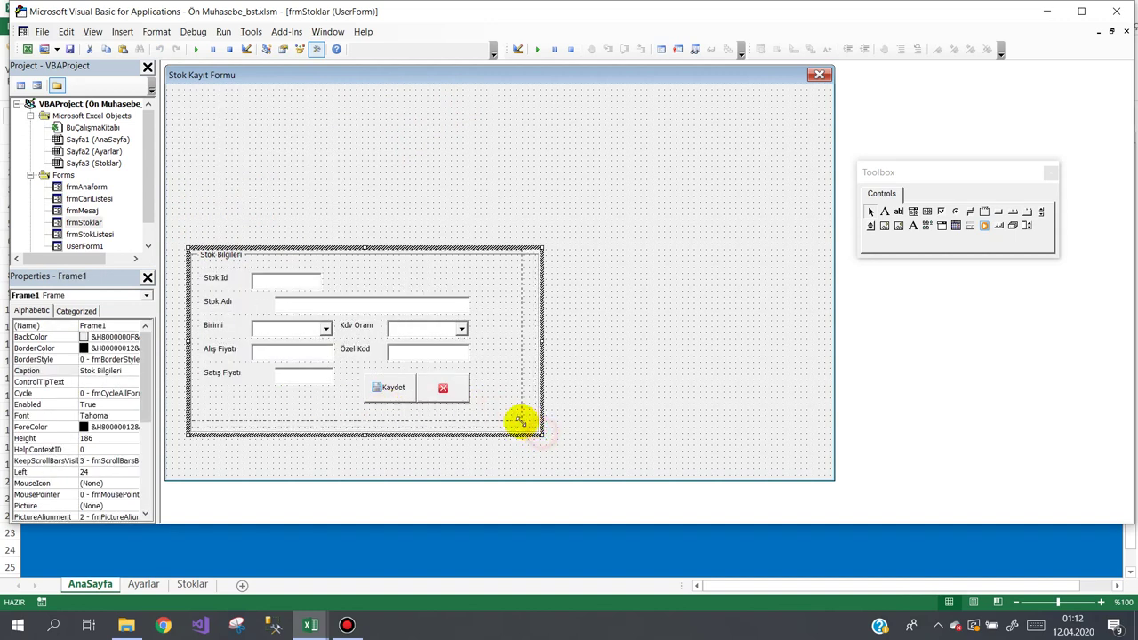
pyautogui.moveTo(497, 420); pyautogui.dragTo(496, 418)
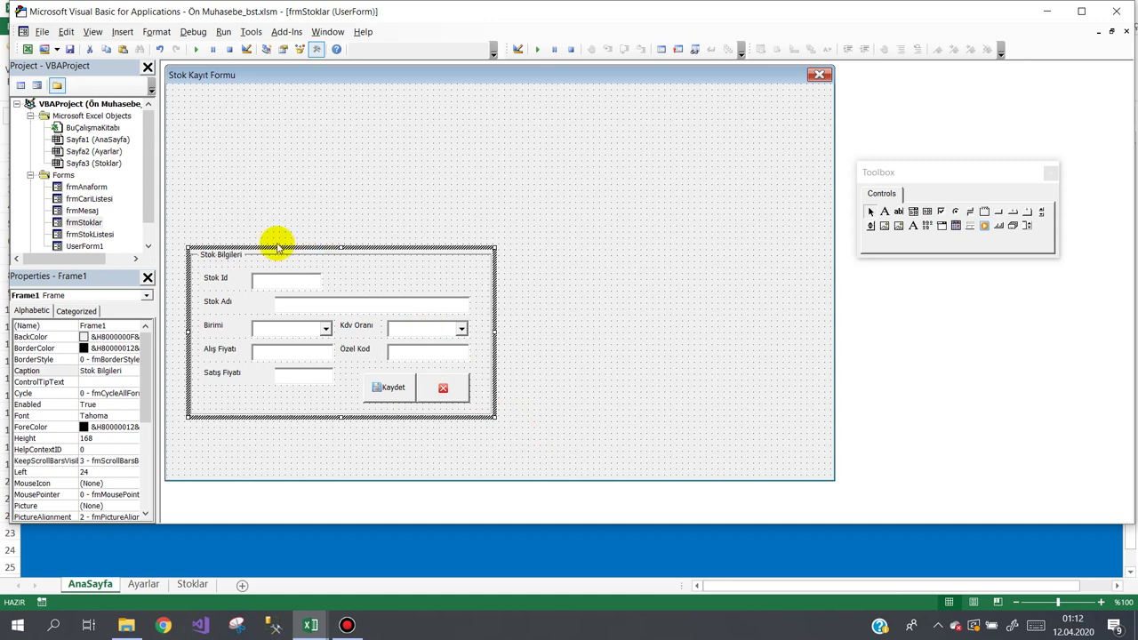
pyautogui.moveTo(278, 248)
pyautogui.mouseDown()
pyautogui.moveTo(252, 108)
pyautogui.moveTo(262, 95)
pyautogui.mouseUp()
# Step: Give the frame a Bump SpecialEffect and shrink the form to fit around it
pyautogui.click(533, 261)
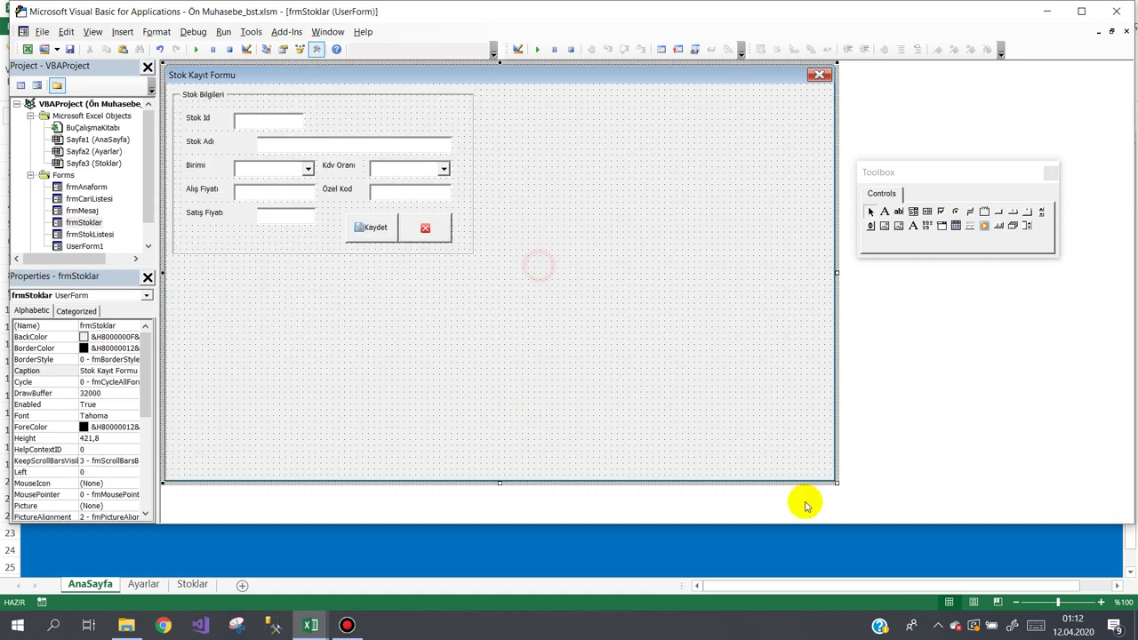
pyautogui.click(472, 255)
pyautogui.moveTo(146, 406); pyautogui.dragTo(147, 506)
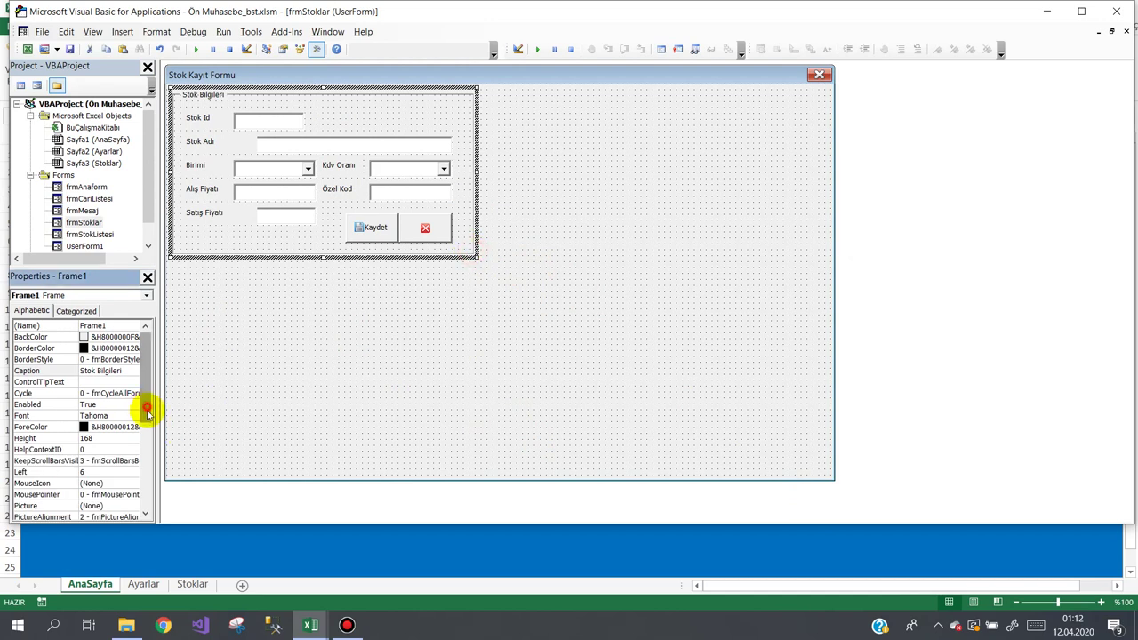
pyautogui.doubleClick(49, 428)
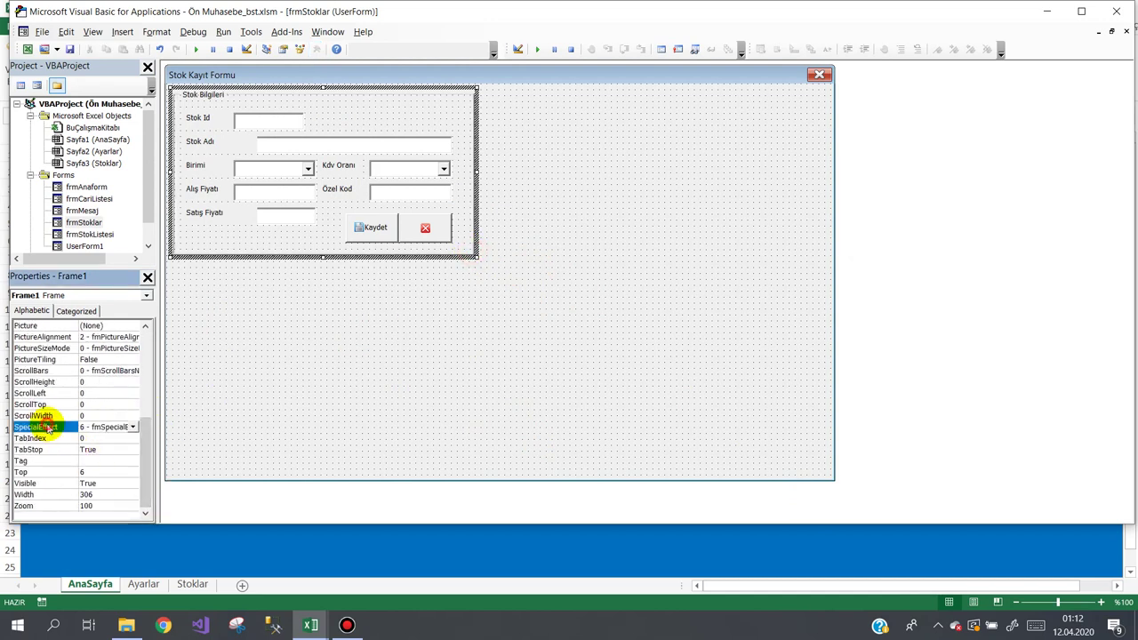
pyautogui.click(376, 399)
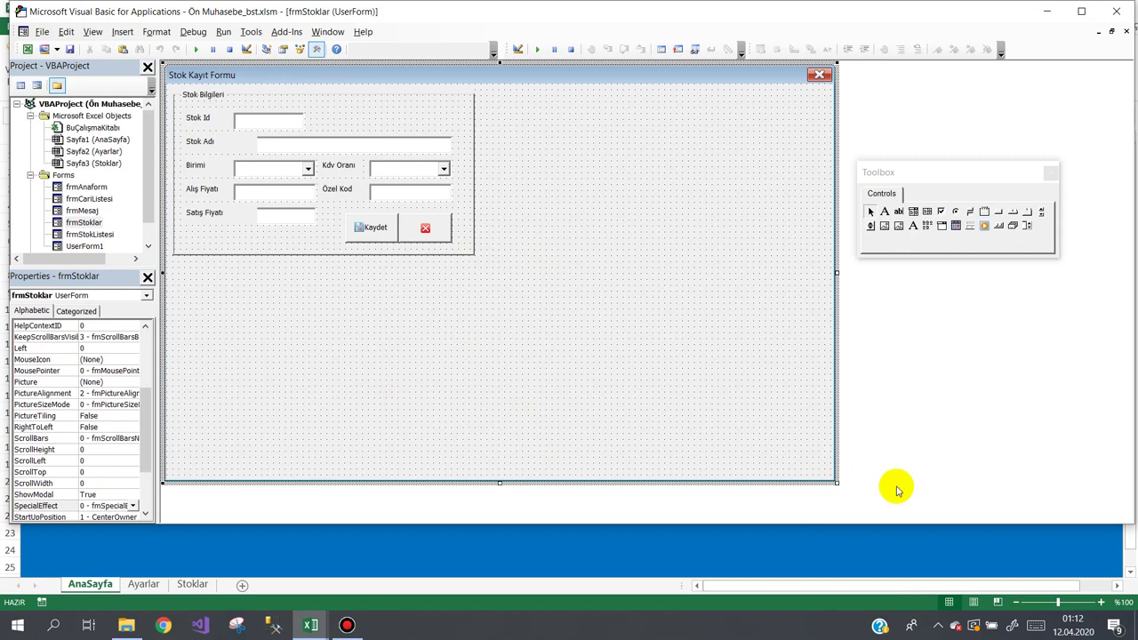
pyautogui.moveTo(836, 483); pyautogui.dragTo(487, 268)
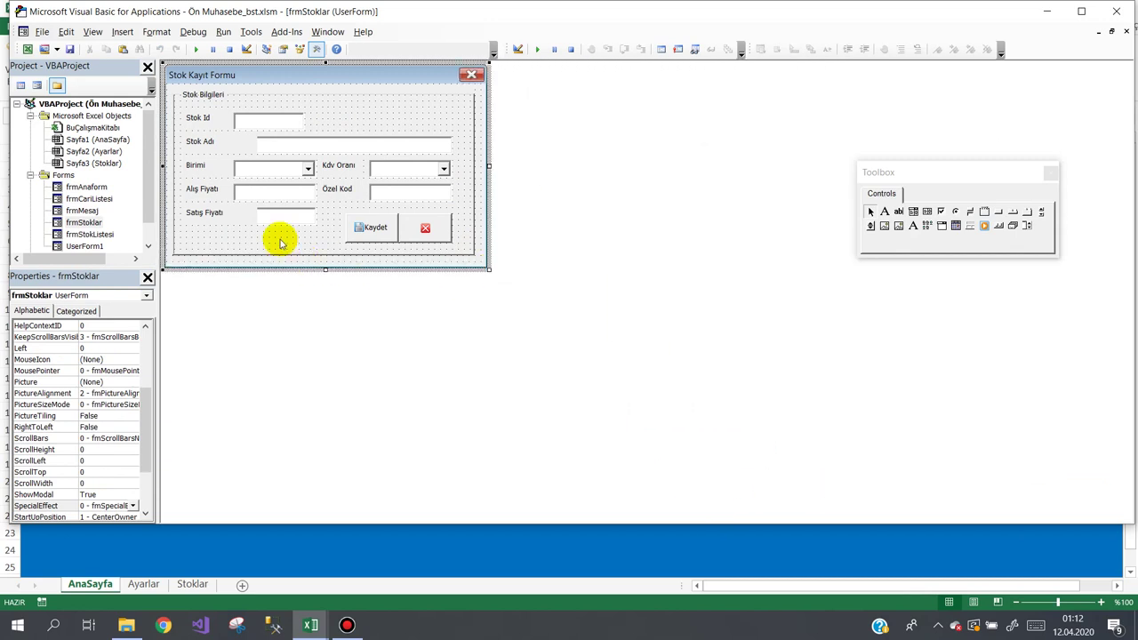
# Step: Send the Satış Fiyatı label backward twice and bring its text box forward
pyautogui.click(232, 213)
pyautogui.rightClick(224, 214)
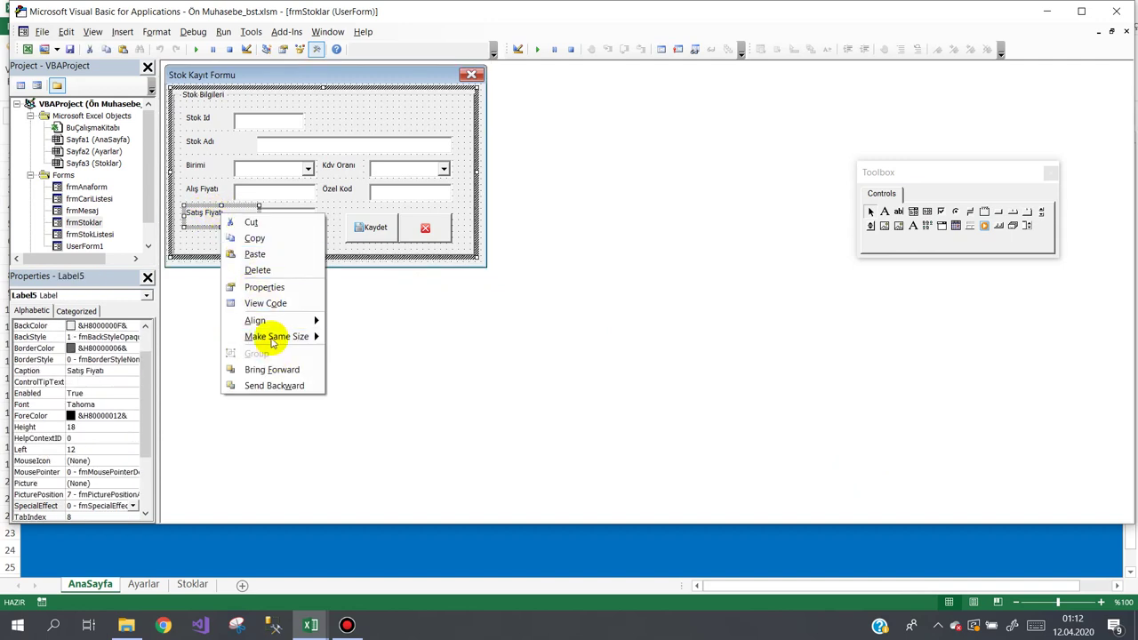
pyautogui.click(271, 384)
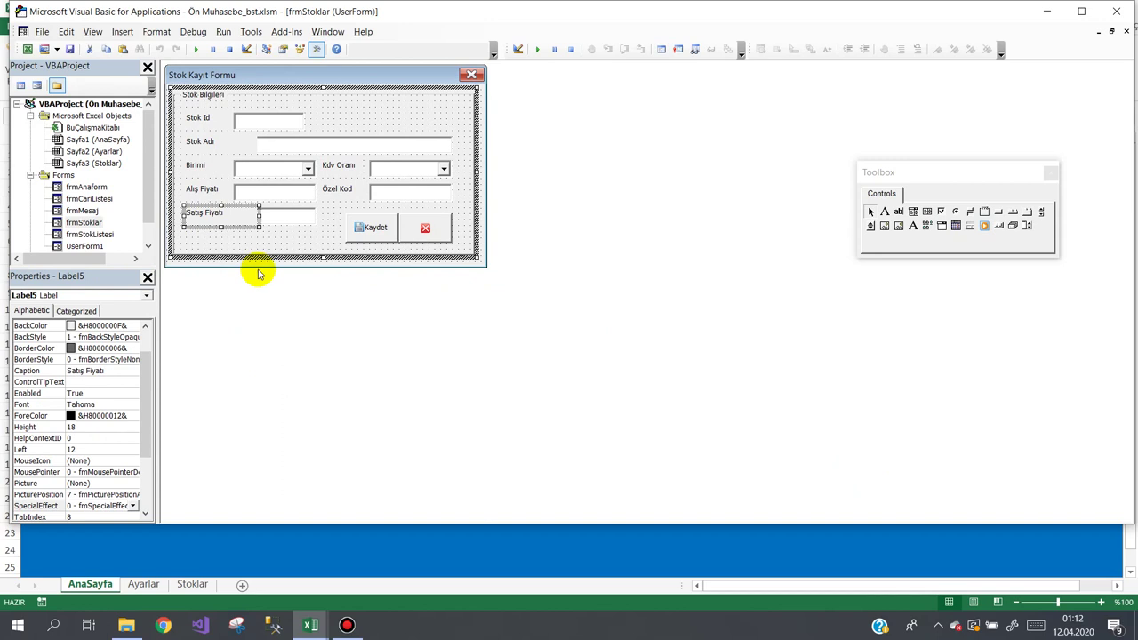
pyautogui.rightClick(223, 221)
pyautogui.click(272, 388)
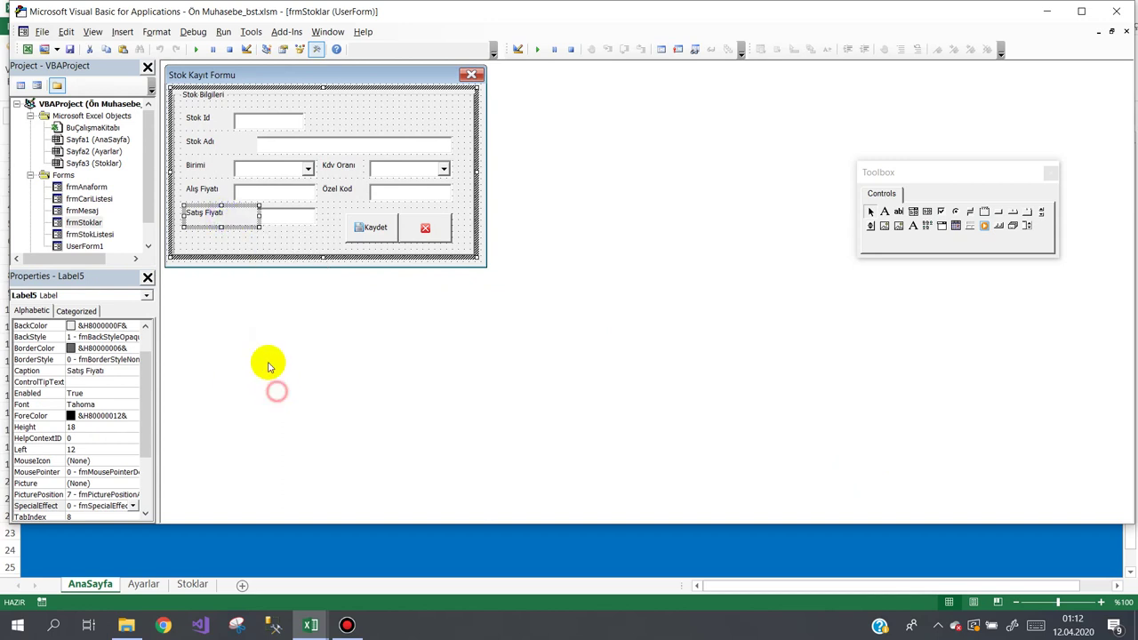
pyautogui.click(266, 223)
pyautogui.rightClick(274, 218)
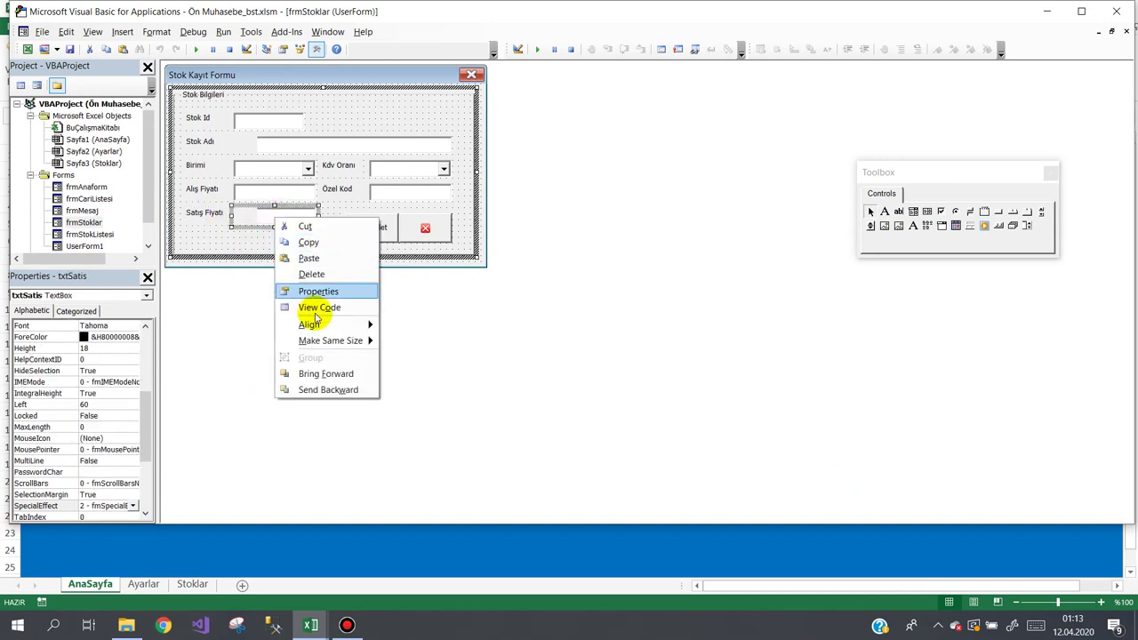
pyautogui.click(310, 374)
pyautogui.click(218, 215)
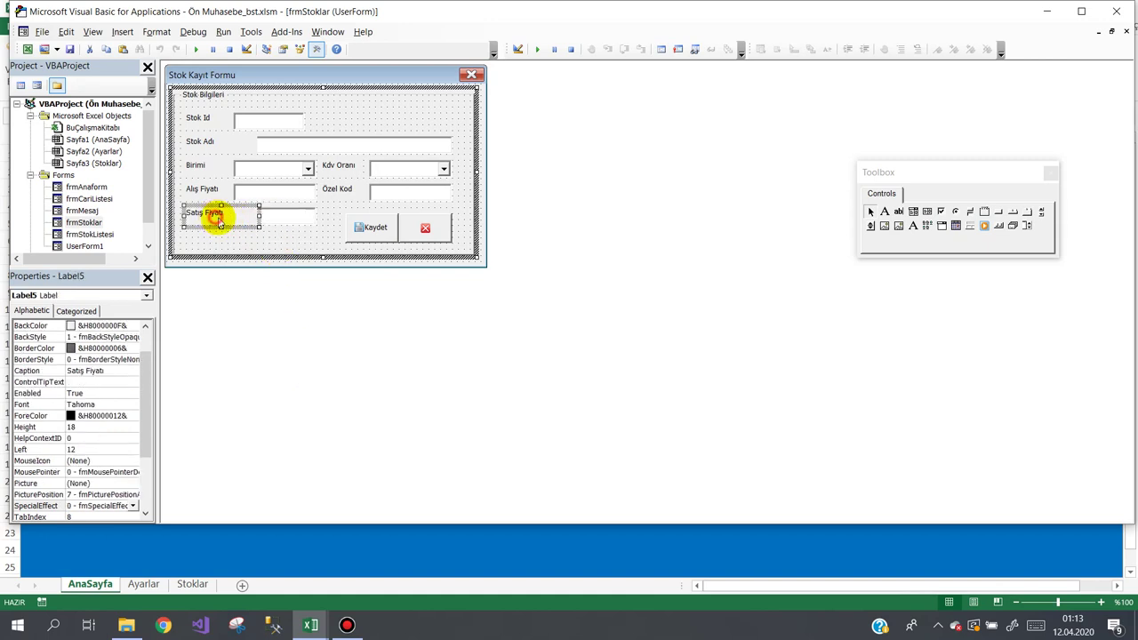
# Step: Make the Stok Bilgileri frame's caption font bold
pyautogui.click(272, 235)
pyautogui.click(230, 142)
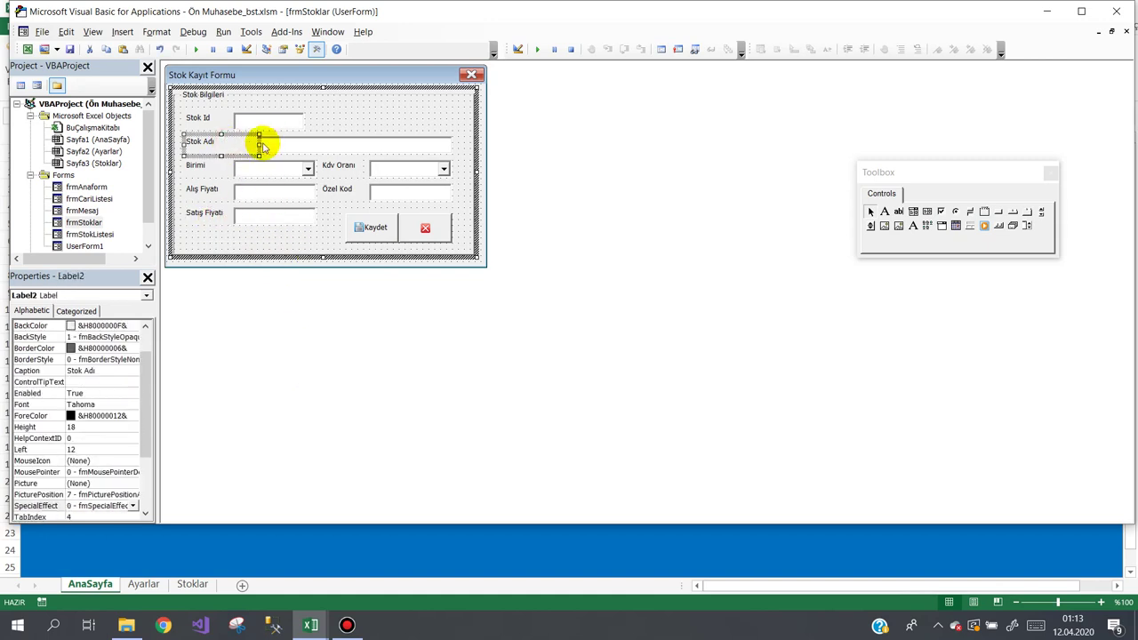
pyautogui.click(261, 238)
pyautogui.click(414, 75)
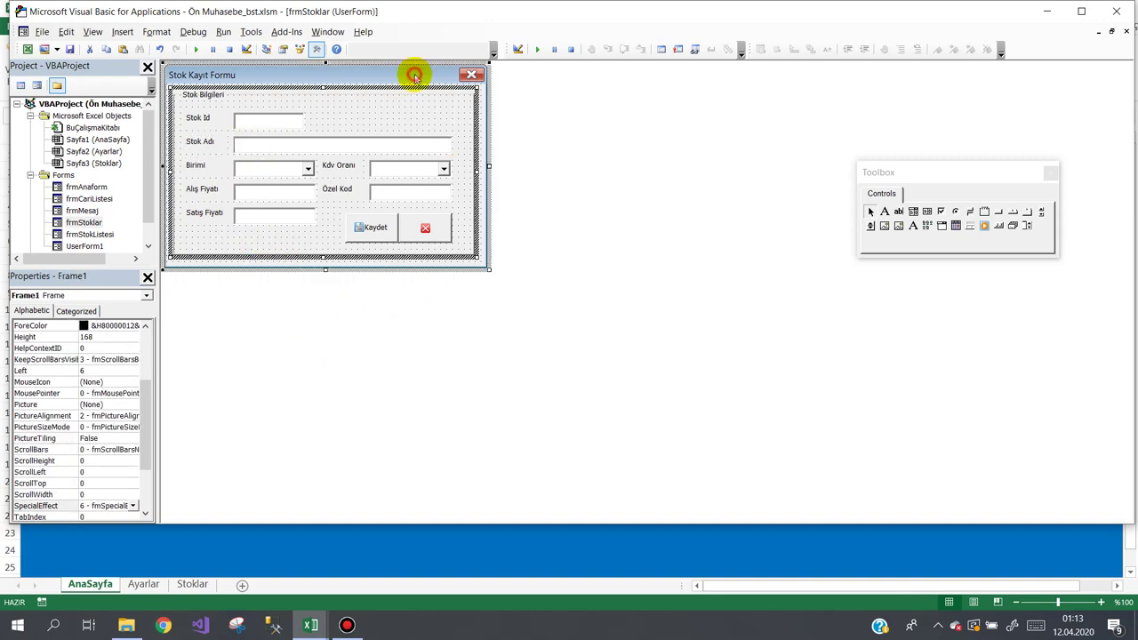
pyautogui.click(481, 214)
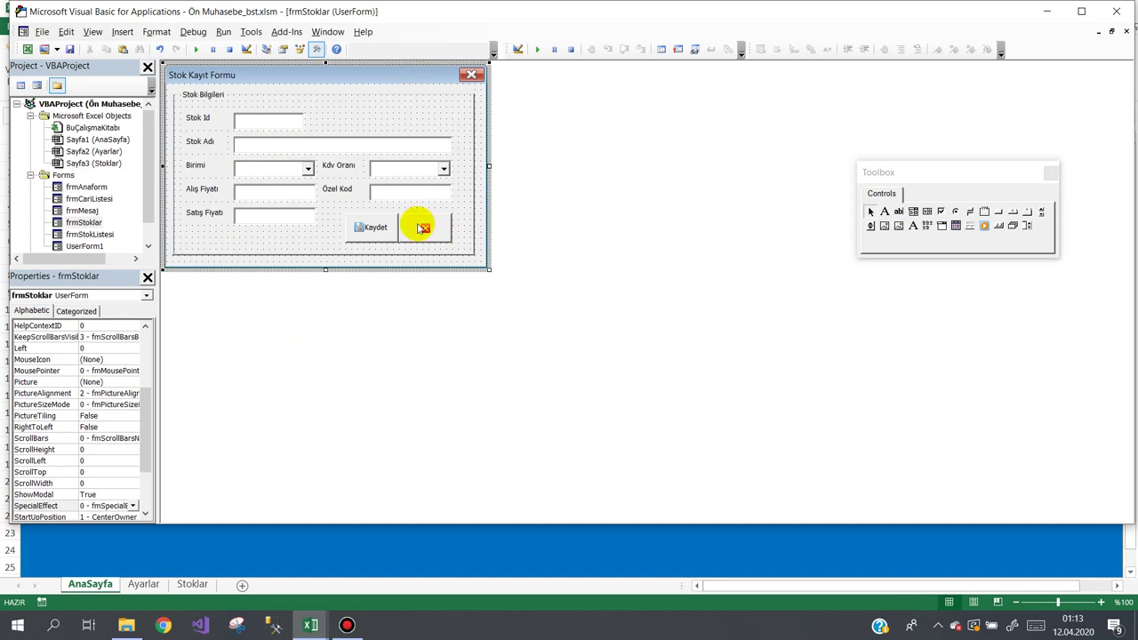
pyautogui.click(214, 92)
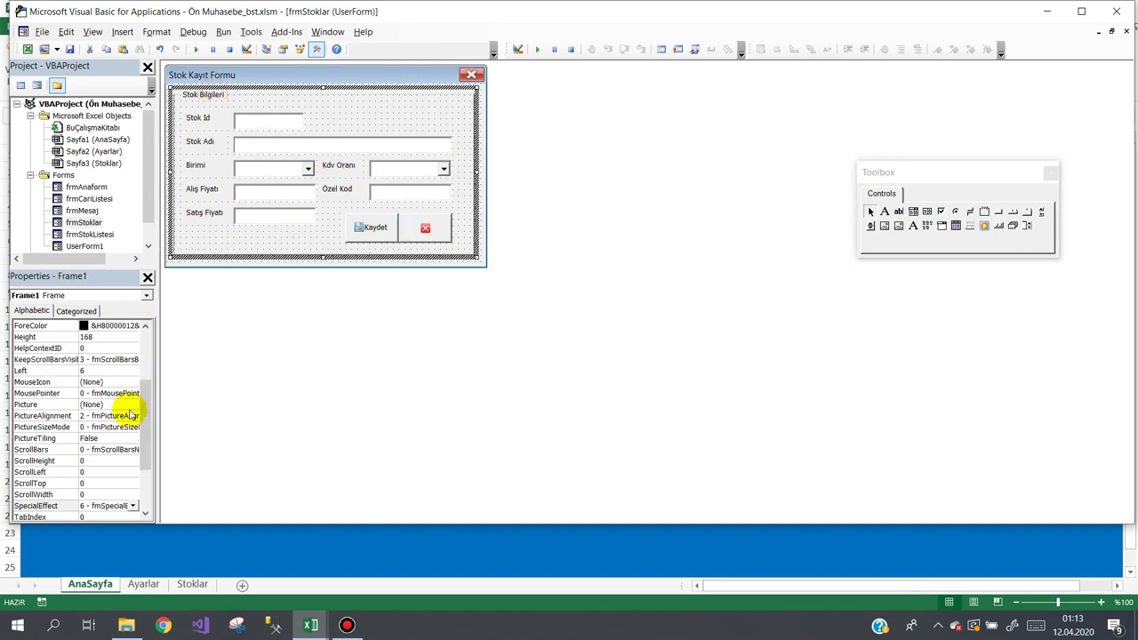
pyautogui.moveTo(151, 434); pyautogui.dragTo(129, 402)
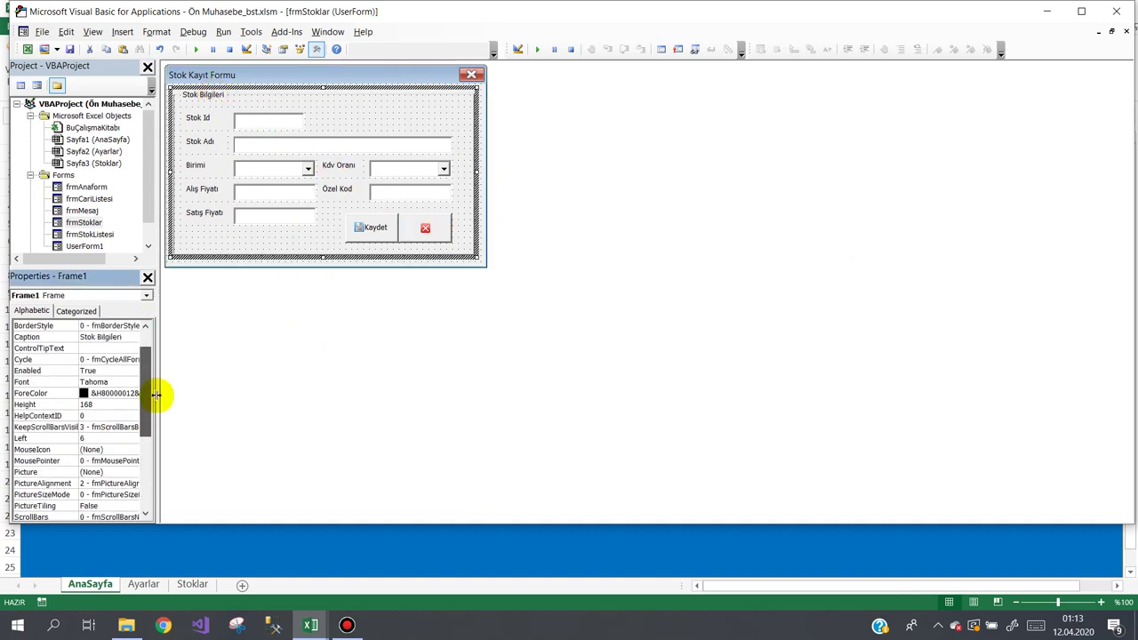
pyautogui.click(119, 385)
pyautogui.click(132, 382)
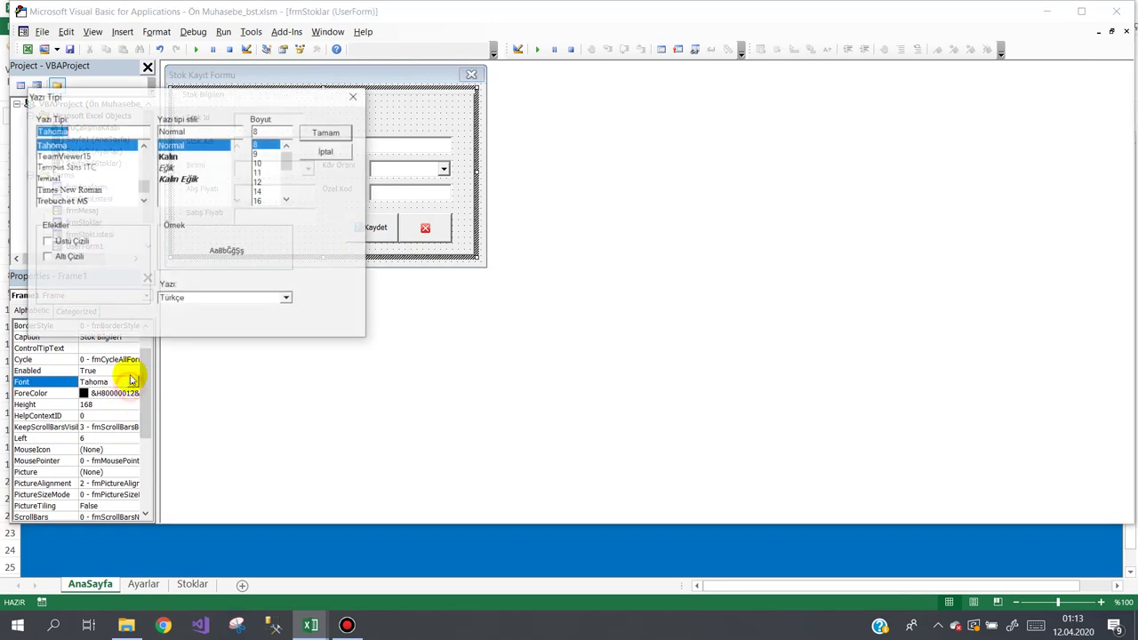
pyautogui.click(177, 156)
pyautogui.click(324, 134)
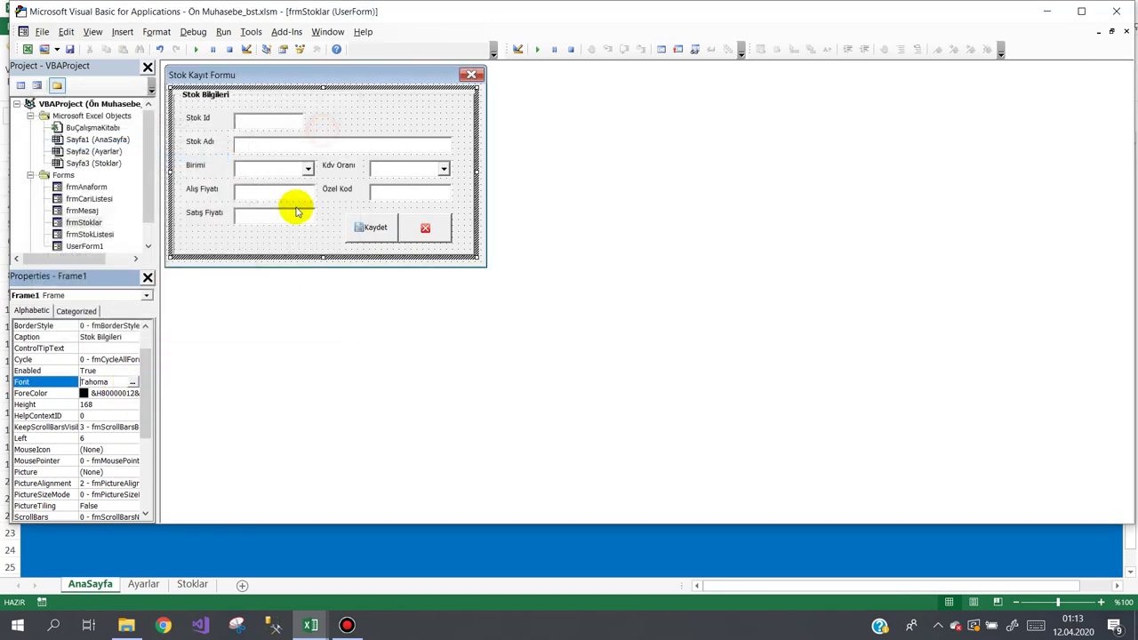
pyautogui.click(317, 73)
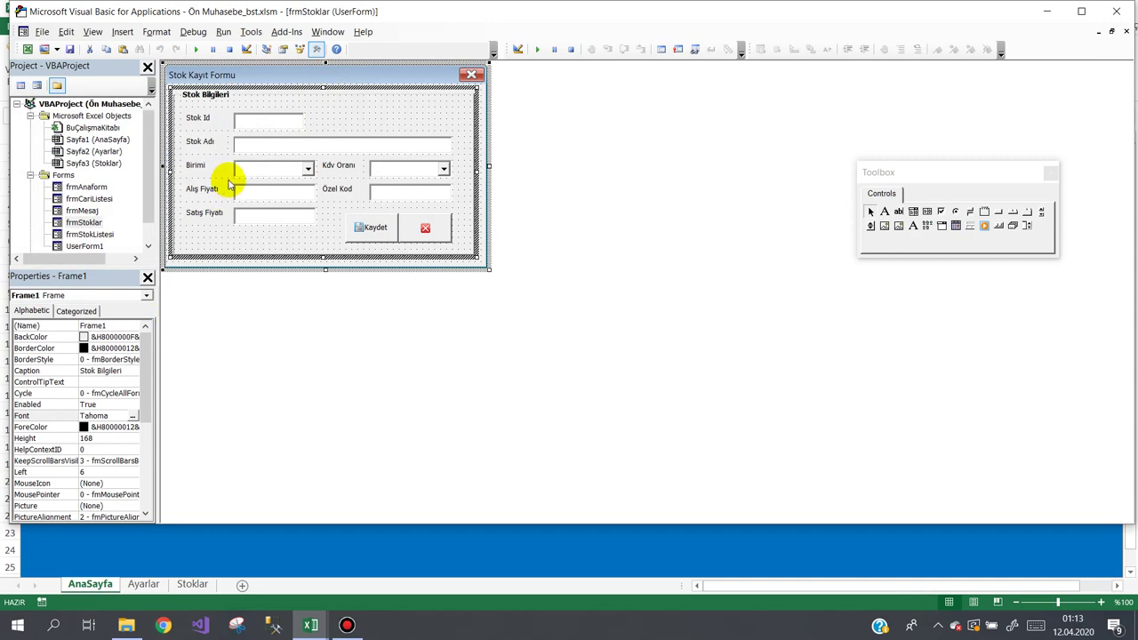
# Step: Set the Stok Bilgileri frame's ForeColor to dark blue from the palette
pyautogui.click(125, 427)
pyautogui.click(130, 427)
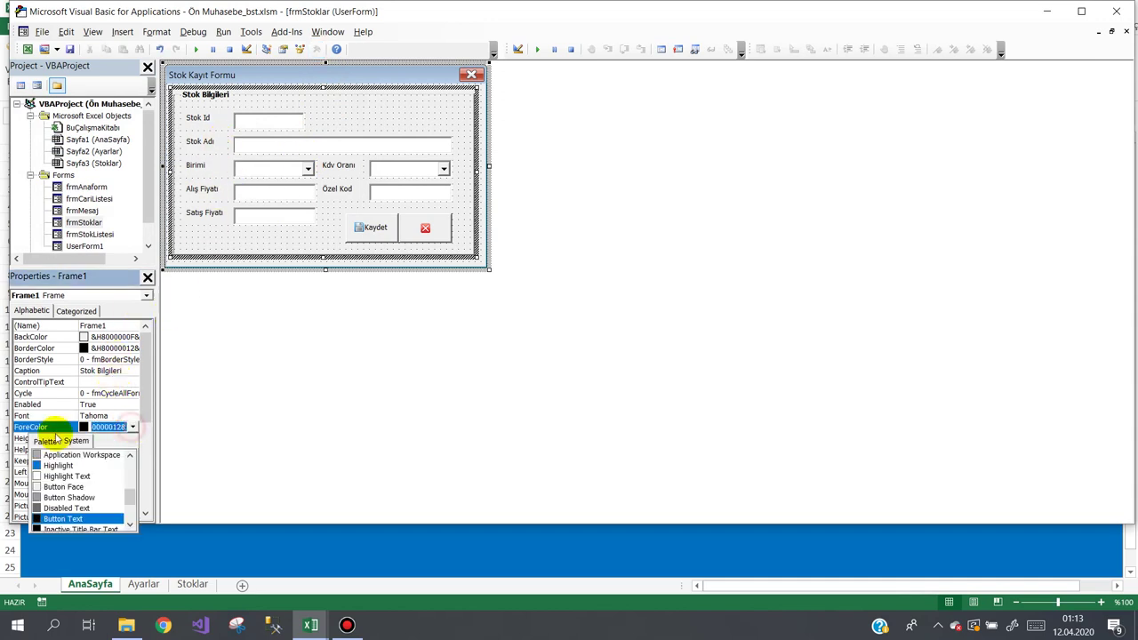
pyautogui.click(45, 441)
pyautogui.click(98, 486)
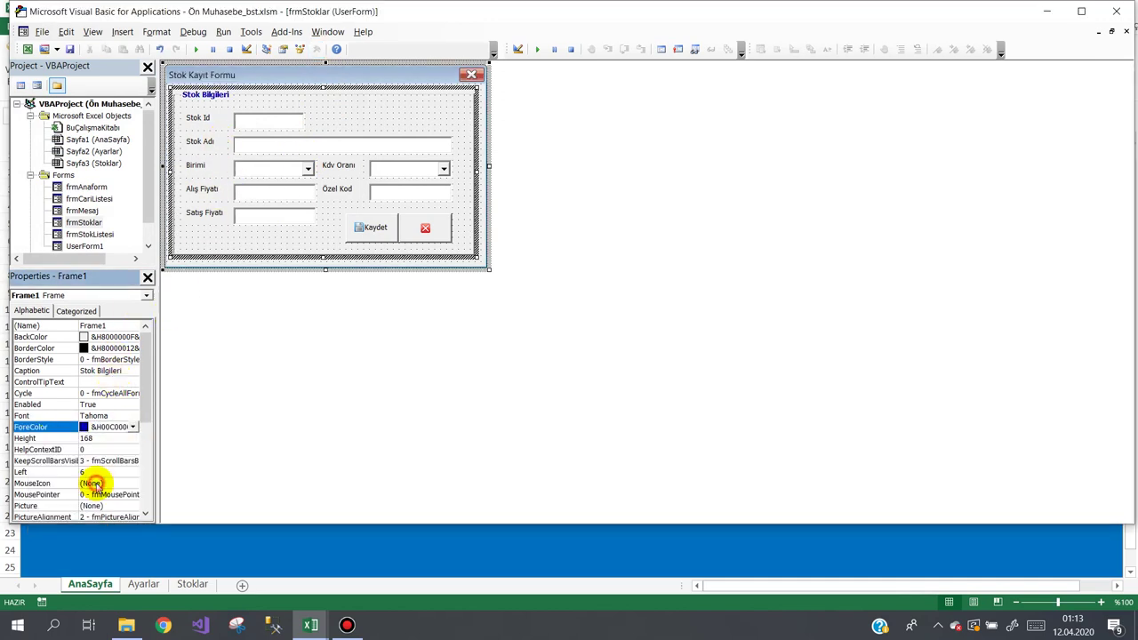
pyautogui.click(275, 74)
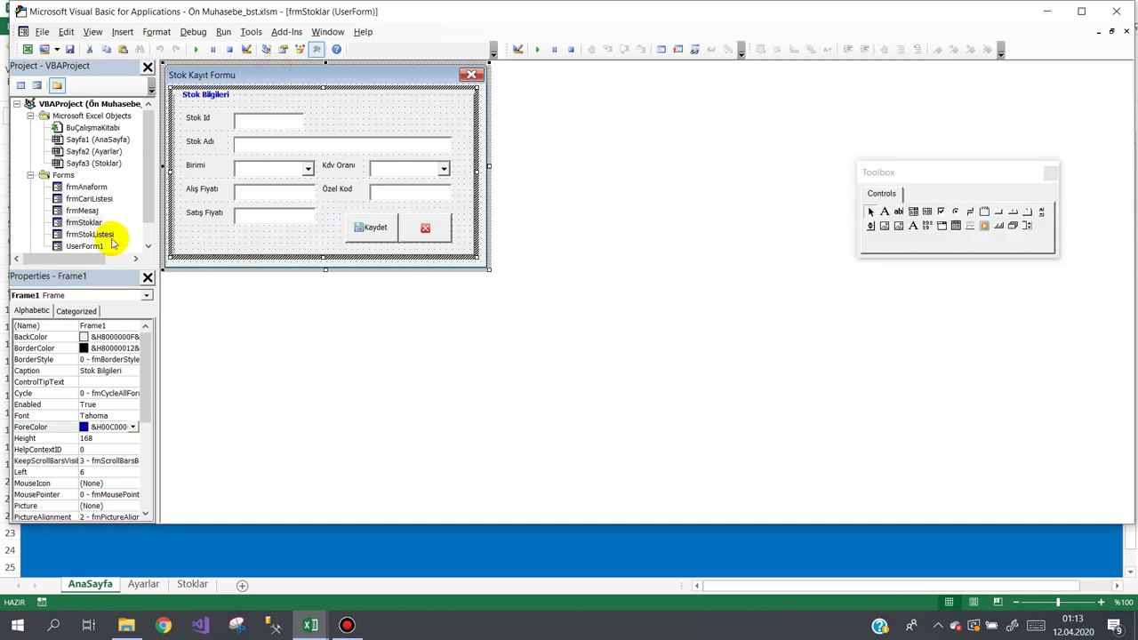
# Step: Caption the Cari Kayıt Formu frame 'Cari Bilgileri'
pyautogui.doubleClick(85, 245)
pyautogui.click(298, 181)
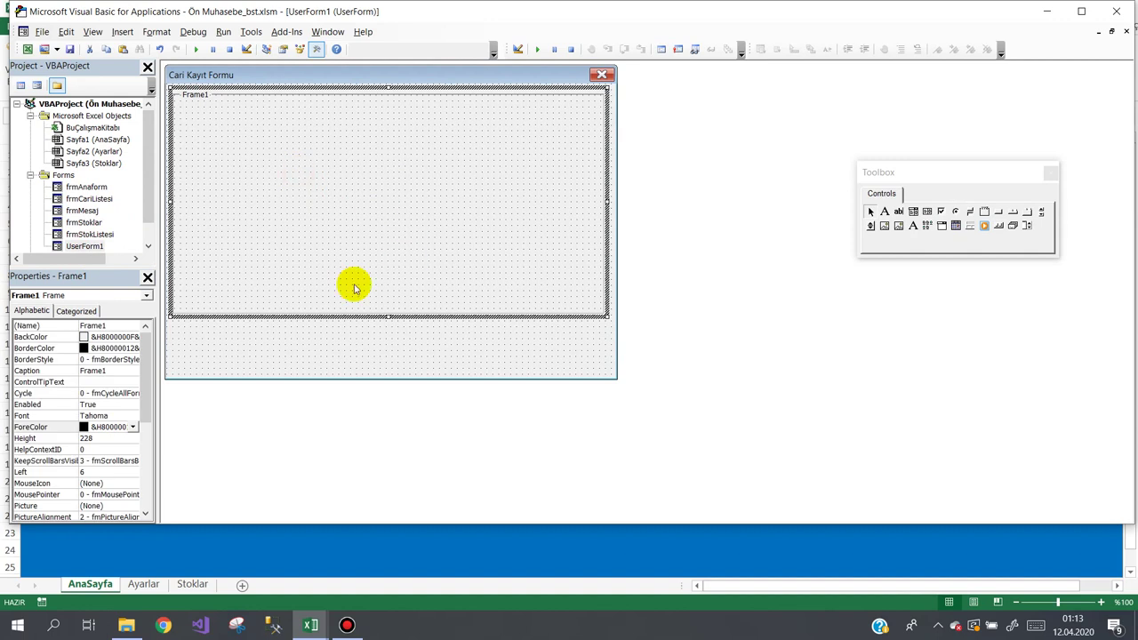
pyautogui.click(64, 372)
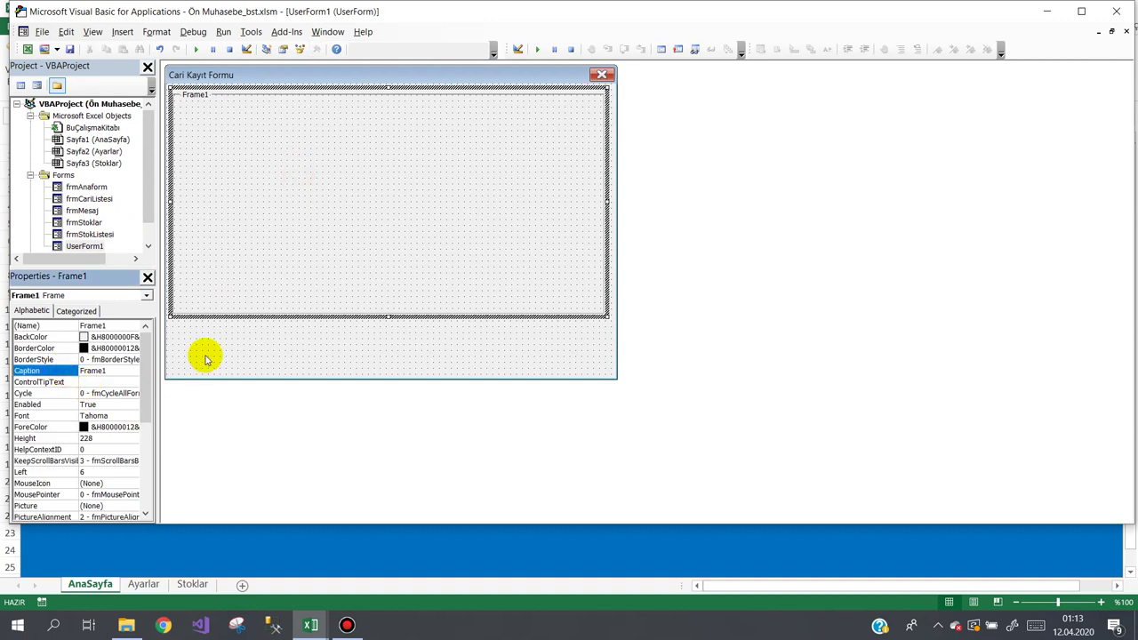
pyautogui.write('Cari Bilgileri')
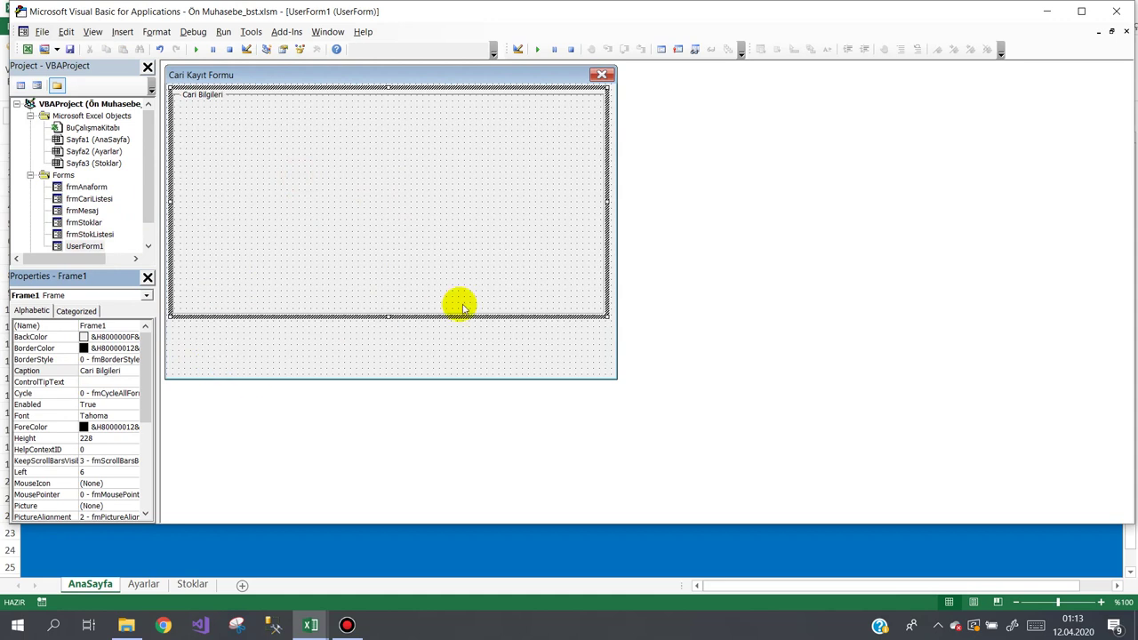
pyautogui.click(266, 348)
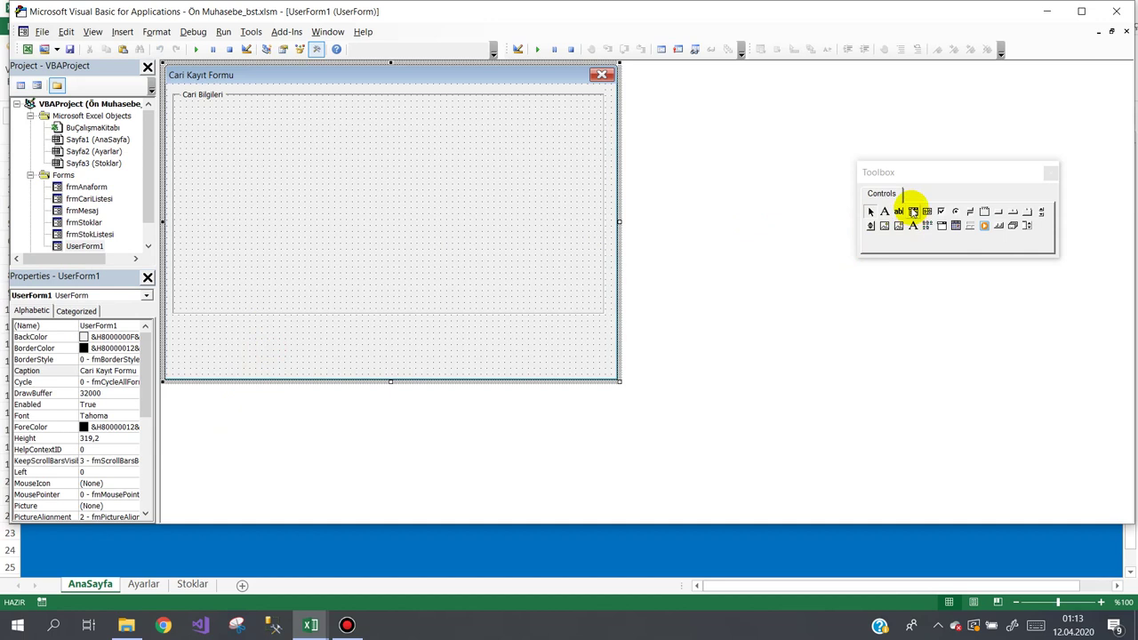
# Step: Add a label captioned 'Cari Id' in the frame's top-left corner
pyautogui.click(884, 211)
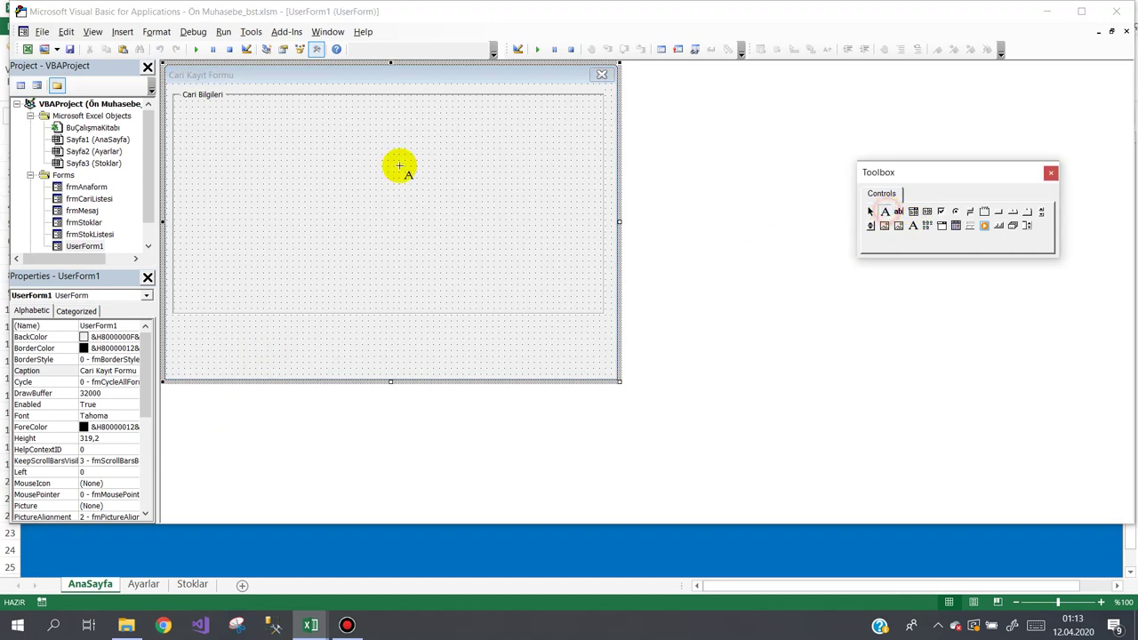
pyautogui.click(184, 112)
pyautogui.moveTo(208, 116); pyautogui.dragTo(182, 119)
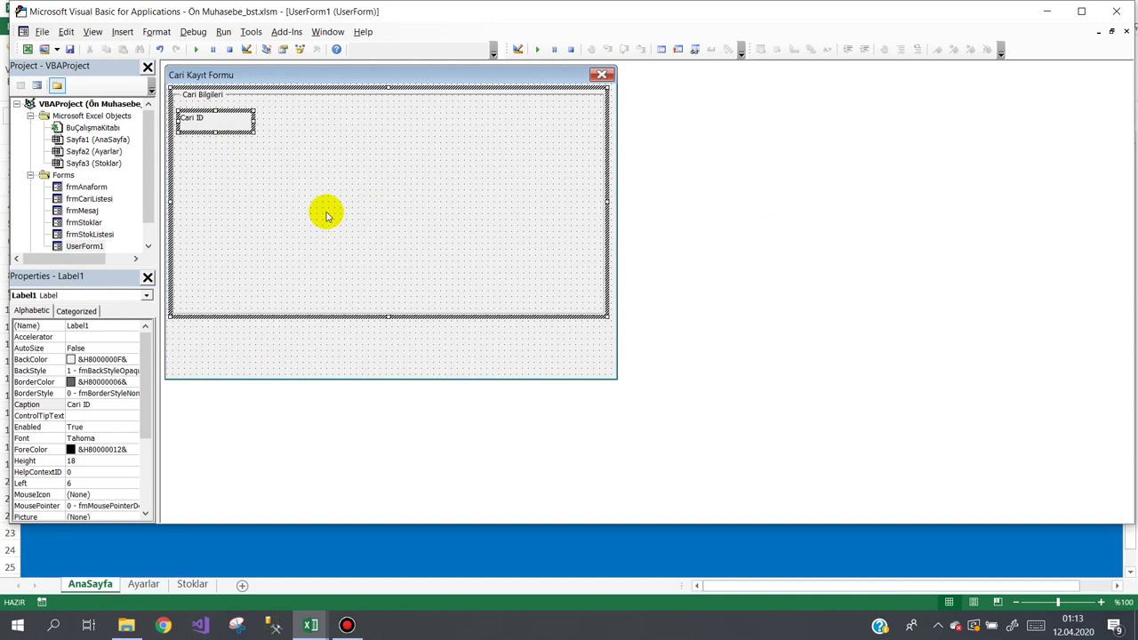
pyautogui.click(300, 196)
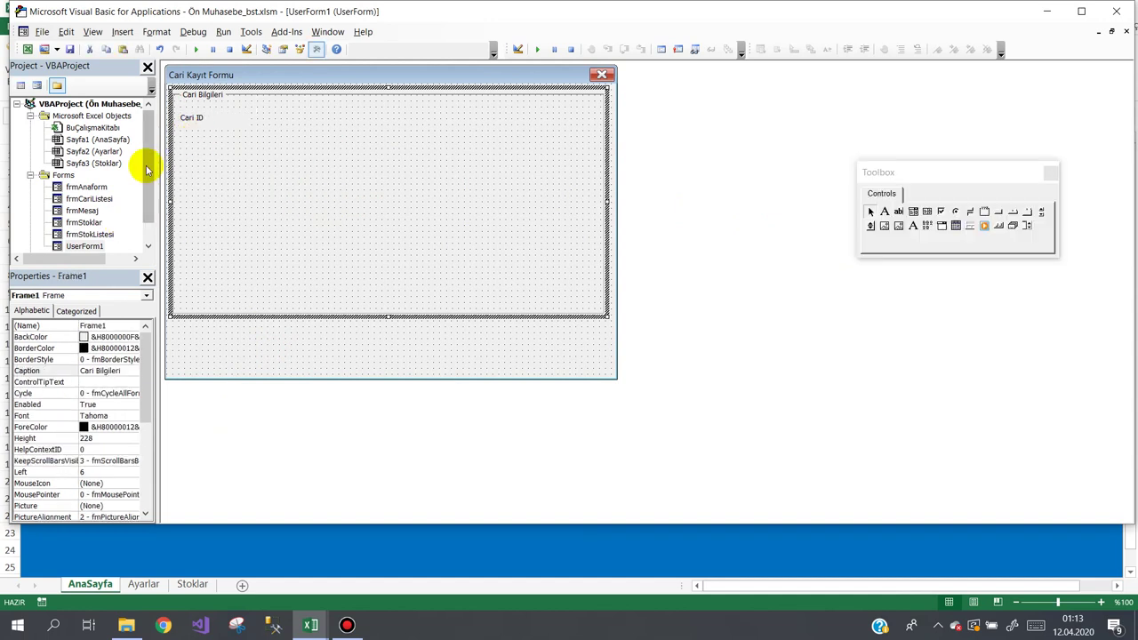
pyautogui.click(200, 124)
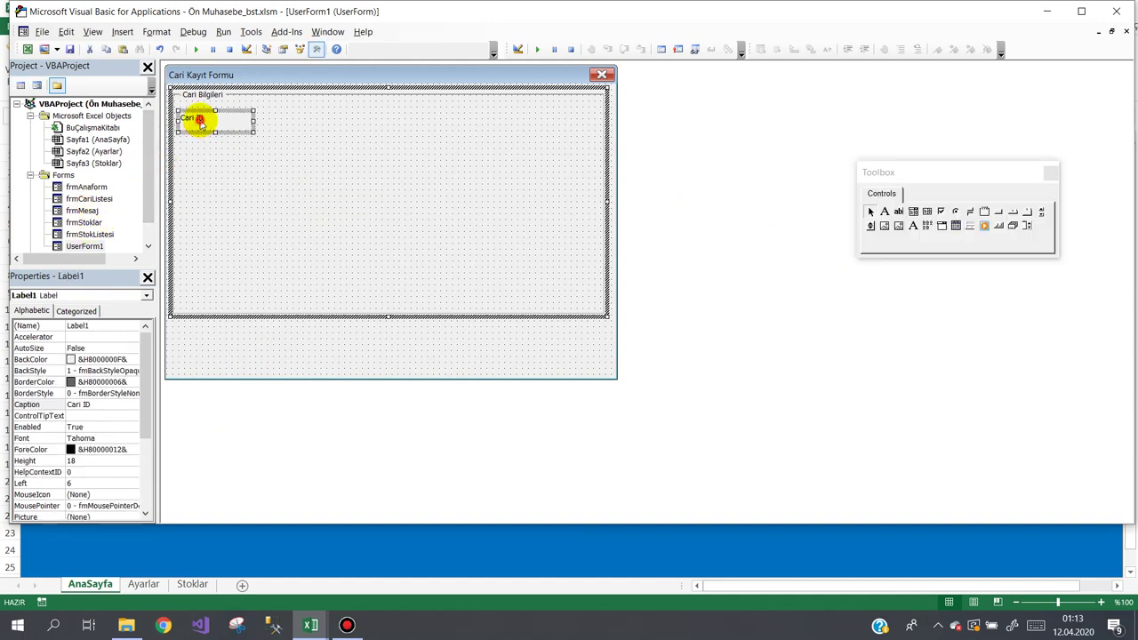
pyautogui.click(96, 407)
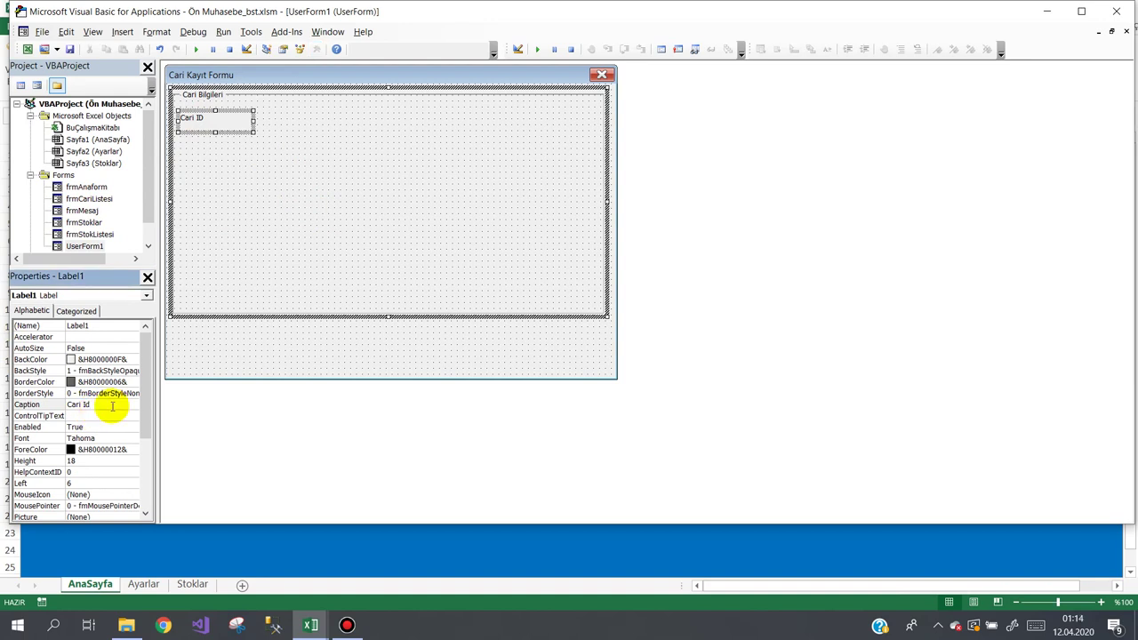
pyautogui.click(327, 172)
# Step: Add a text box beside Cari Id, copy the pair below, and widen the copied box
pyautogui.click(899, 211)
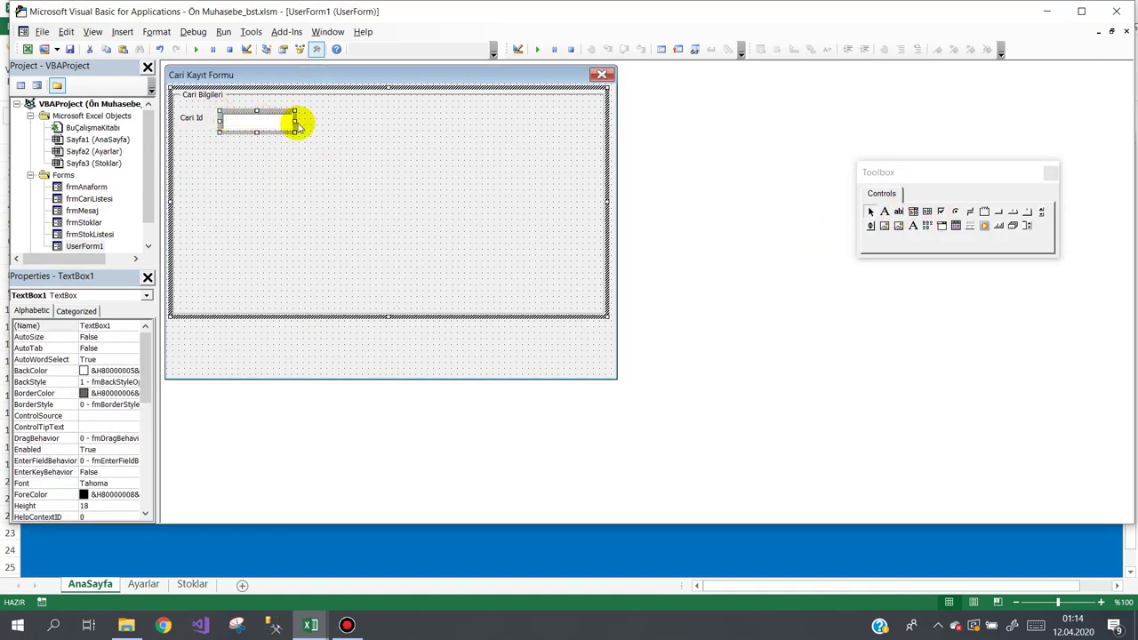
pyautogui.click(279, 160)
pyautogui.click(198, 128)
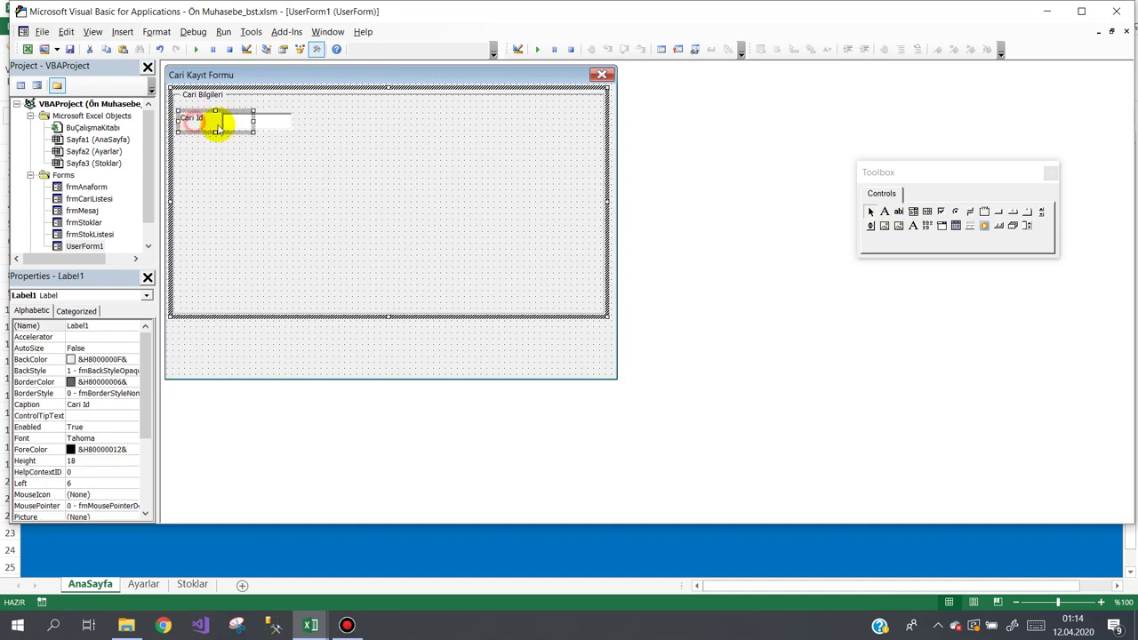
pyautogui.keyDown('ctrl'); pyautogui.click(277, 131); pyautogui.keyUp('ctrl')
pyautogui.moveTo(275, 143)
pyautogui.mouseDown()
pyautogui.moveTo(280, 160)
pyautogui.moveTo(567, 152)
pyautogui.mouseUp()
pyautogui.click(275, 172)
pyautogui.click(276, 143)
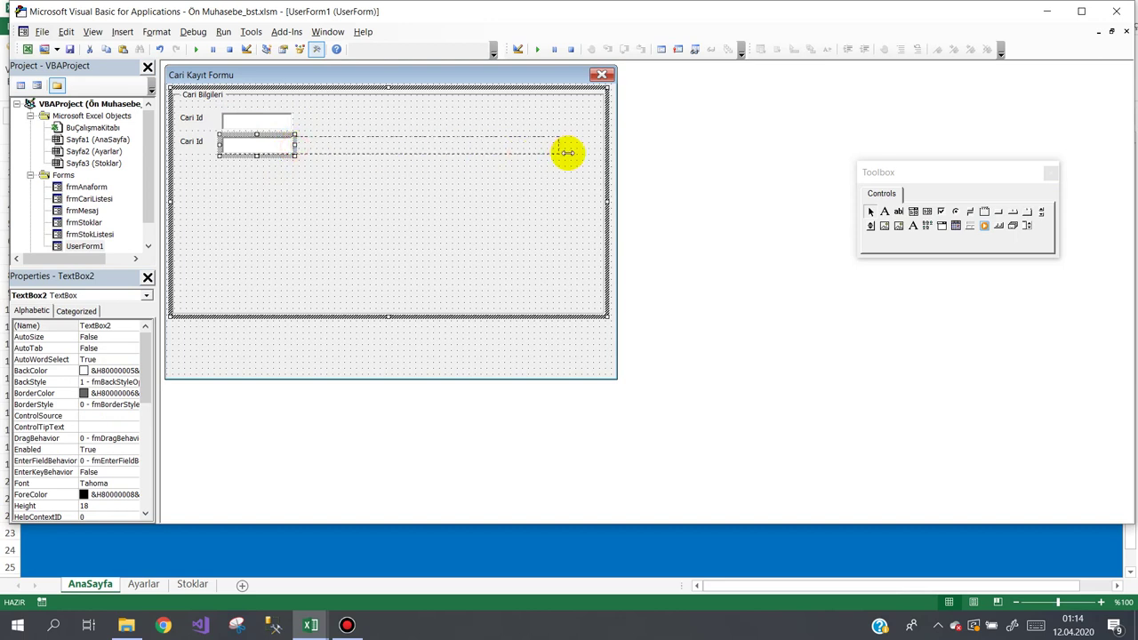
pyautogui.moveTo(586, 154); pyautogui.dragTo(587, 154)
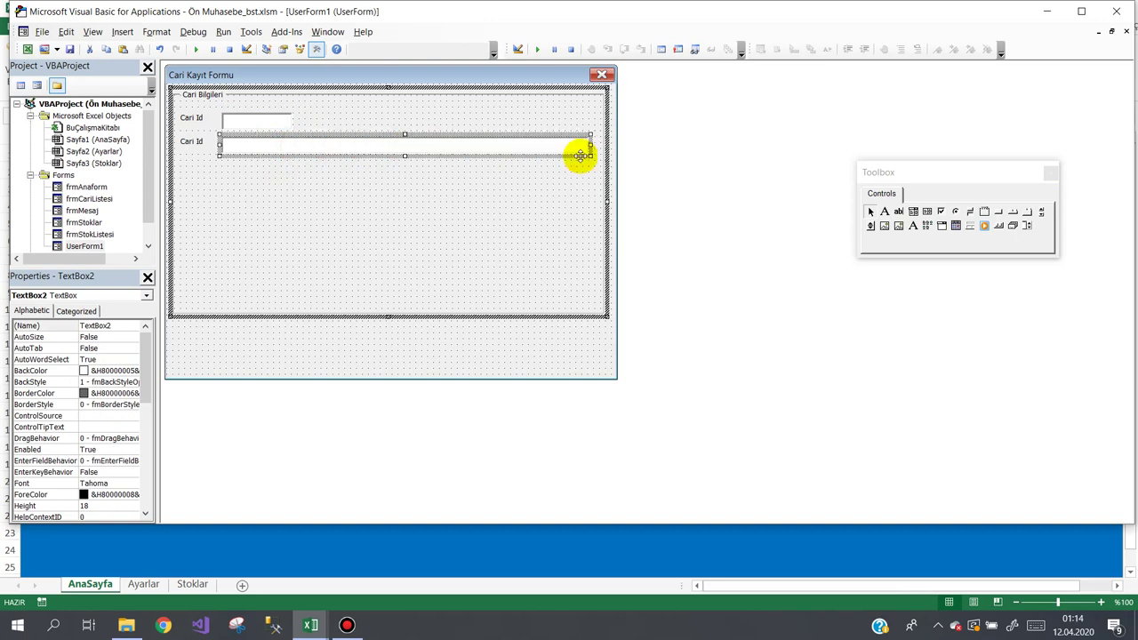
# Step: Change the second row's label caption from 'Cari Id' to 'Cari Adı'
pyautogui.click(203, 142)
pyautogui.click(210, 143)
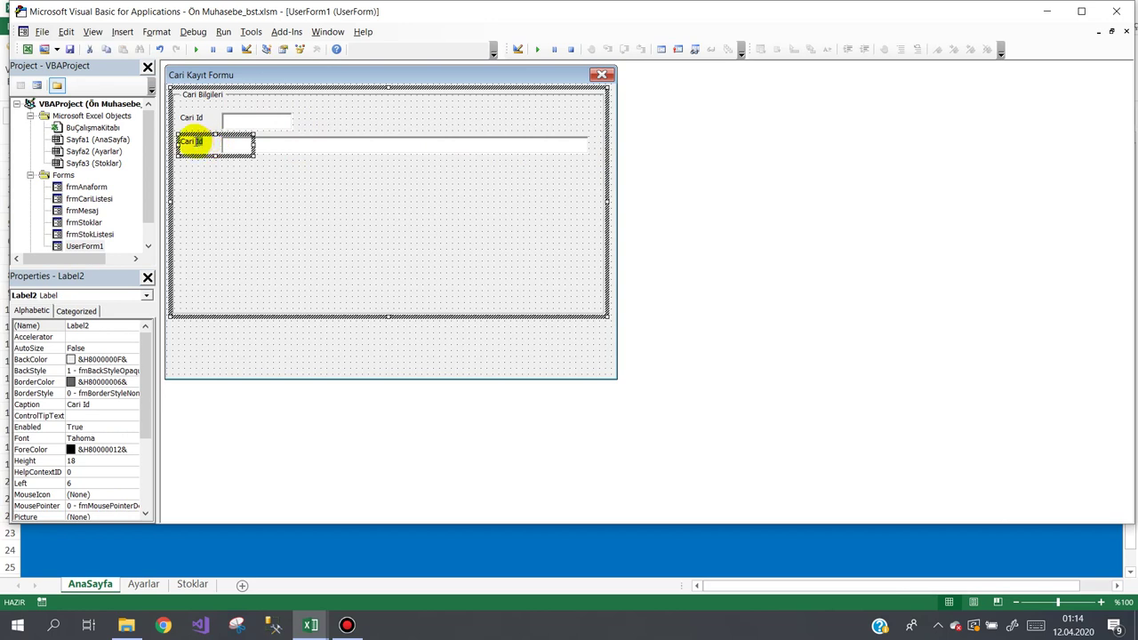
pyautogui.doubleClick(198, 142)
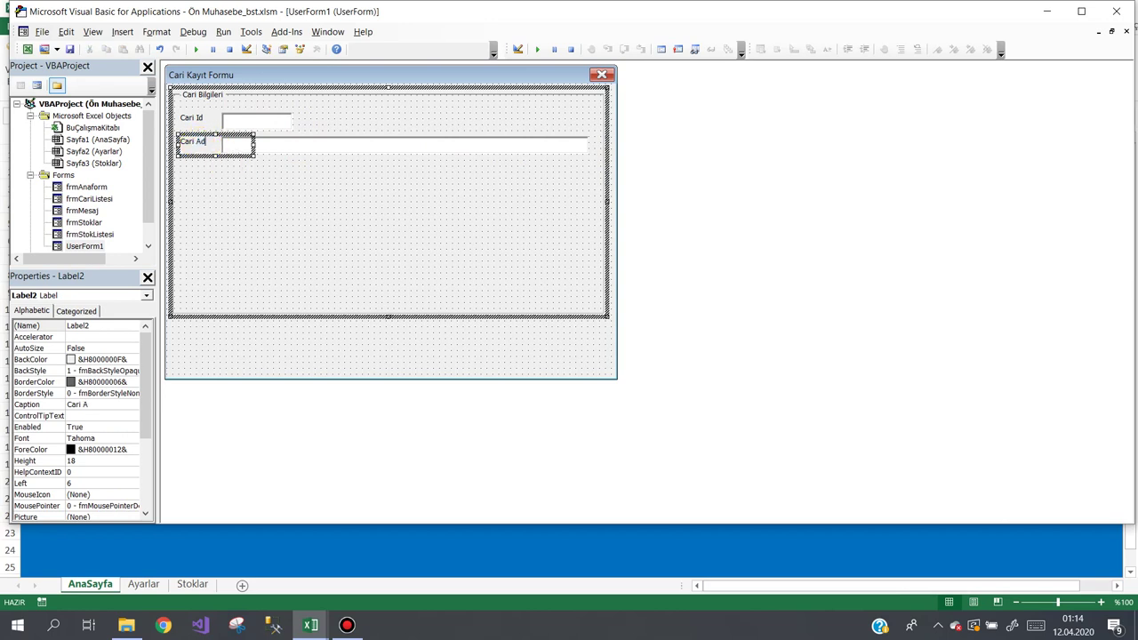
pyautogui.click(338, 169)
pyautogui.click(199, 142)
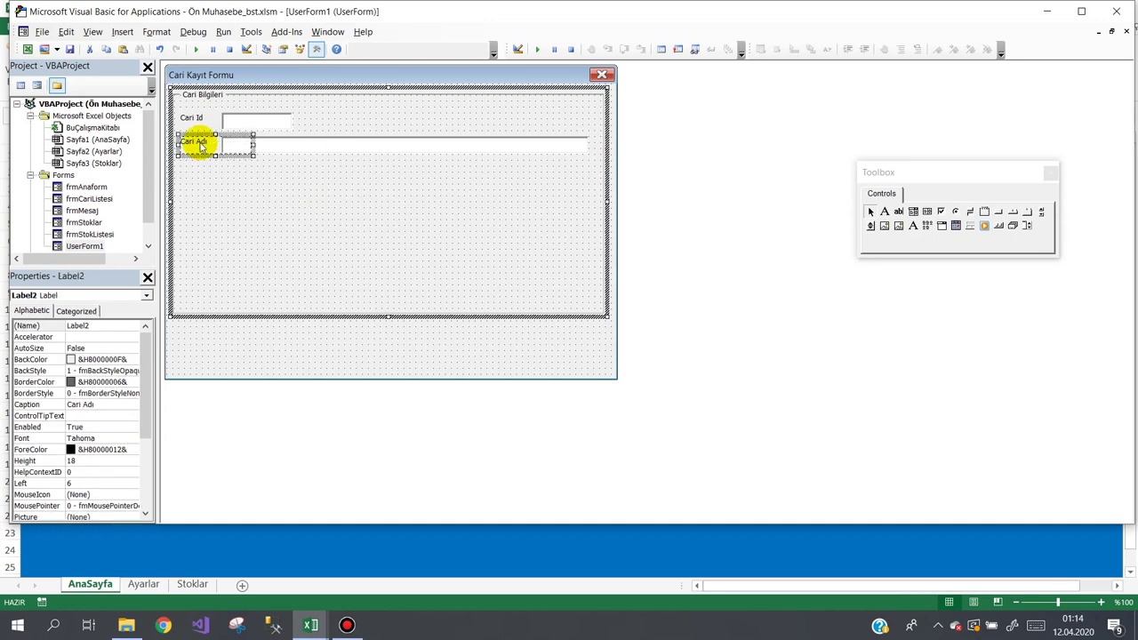
pyautogui.click(256, 173)
pyautogui.click(198, 145)
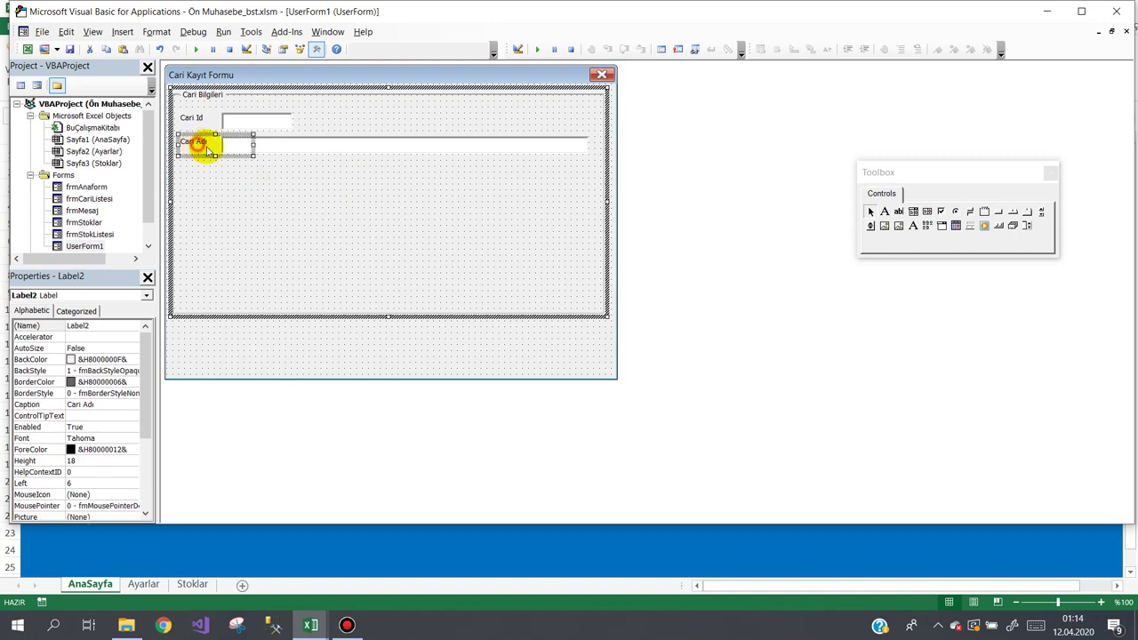
pyautogui.click(292, 148)
pyautogui.click(305, 183)
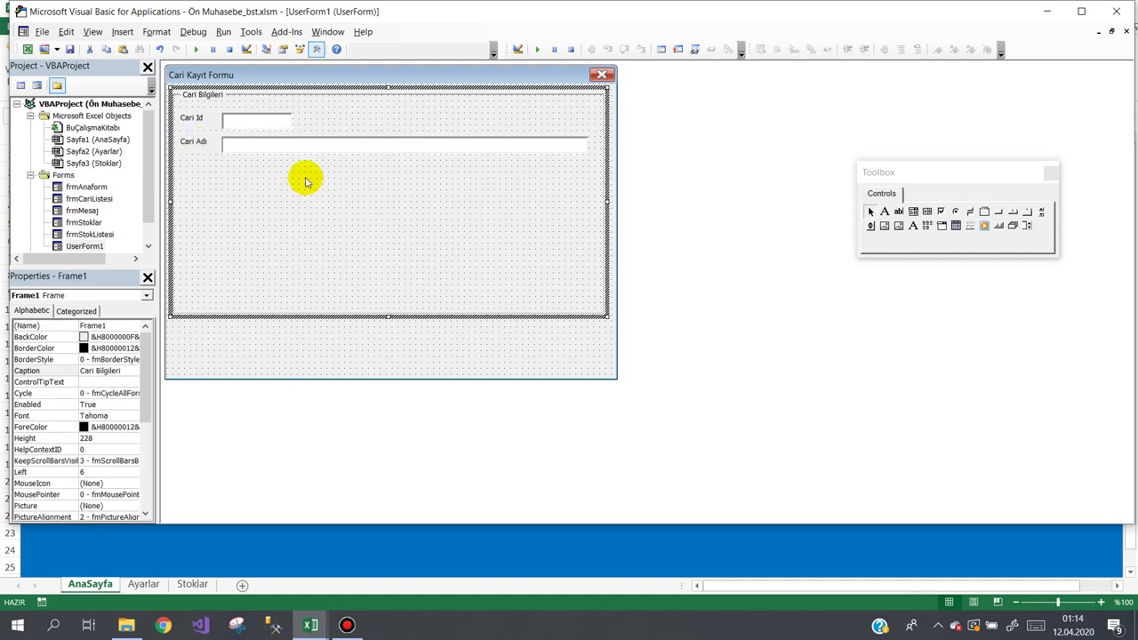
# Step: Copy the Cari Adı label and text box downward into three more rows
pyautogui.click(885, 213)
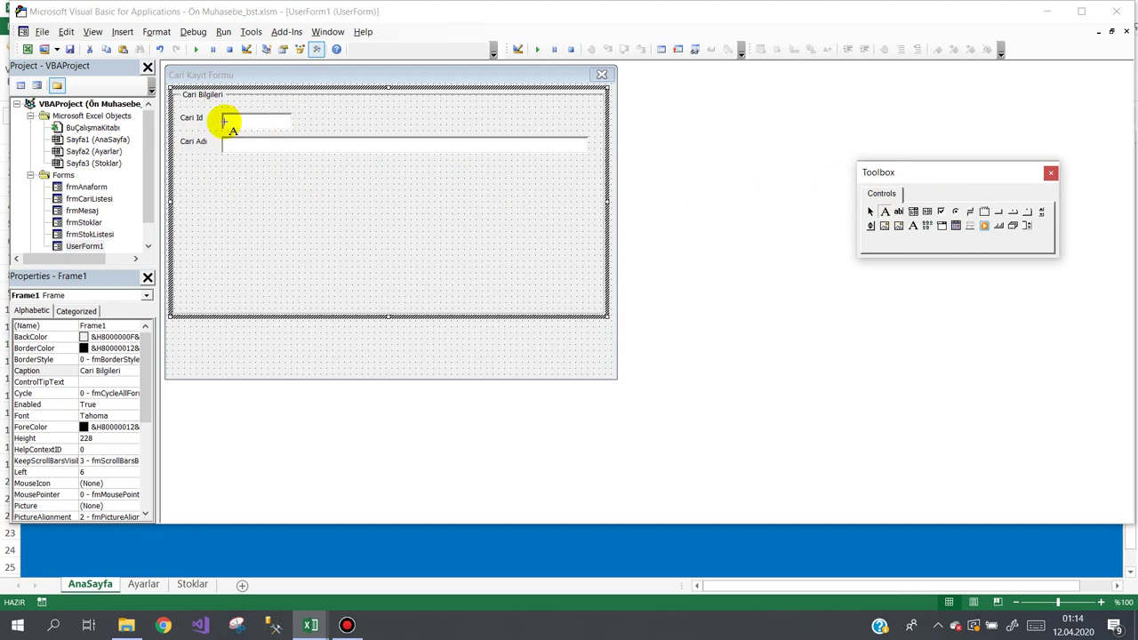
pyautogui.click(210, 181)
pyautogui.press('Delete')
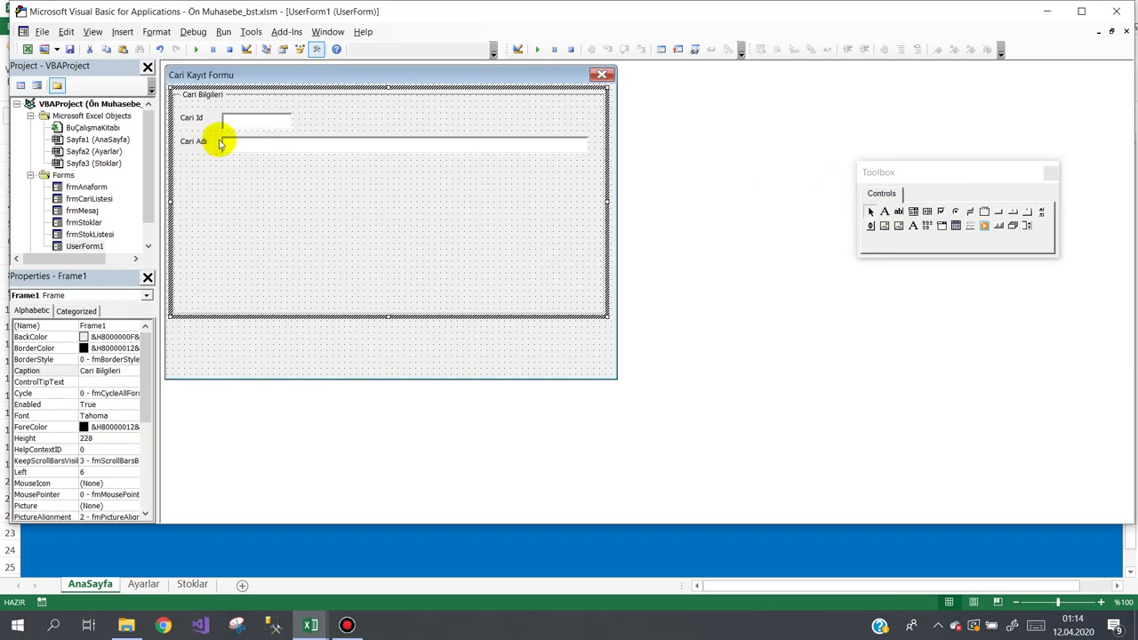
pyautogui.click(203, 143)
pyautogui.keyDown('ctrl'); pyautogui.click(277, 145); pyautogui.keyUp('ctrl')
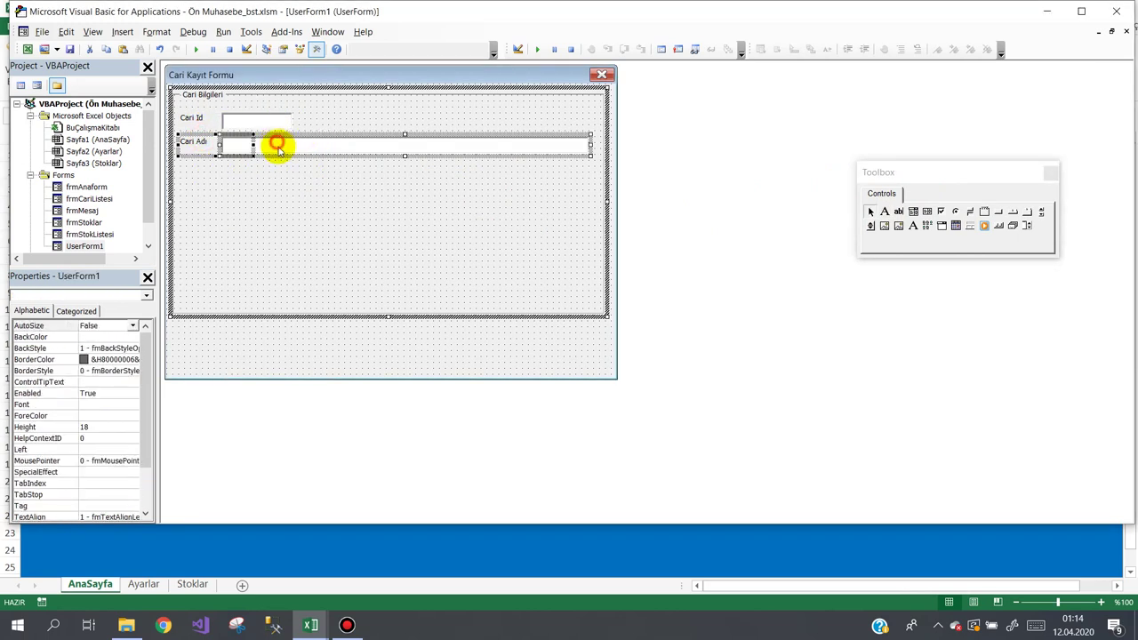
pyautogui.moveTo(284, 163); pyautogui.dragTo(285, 181)
pyautogui.click(284, 179)
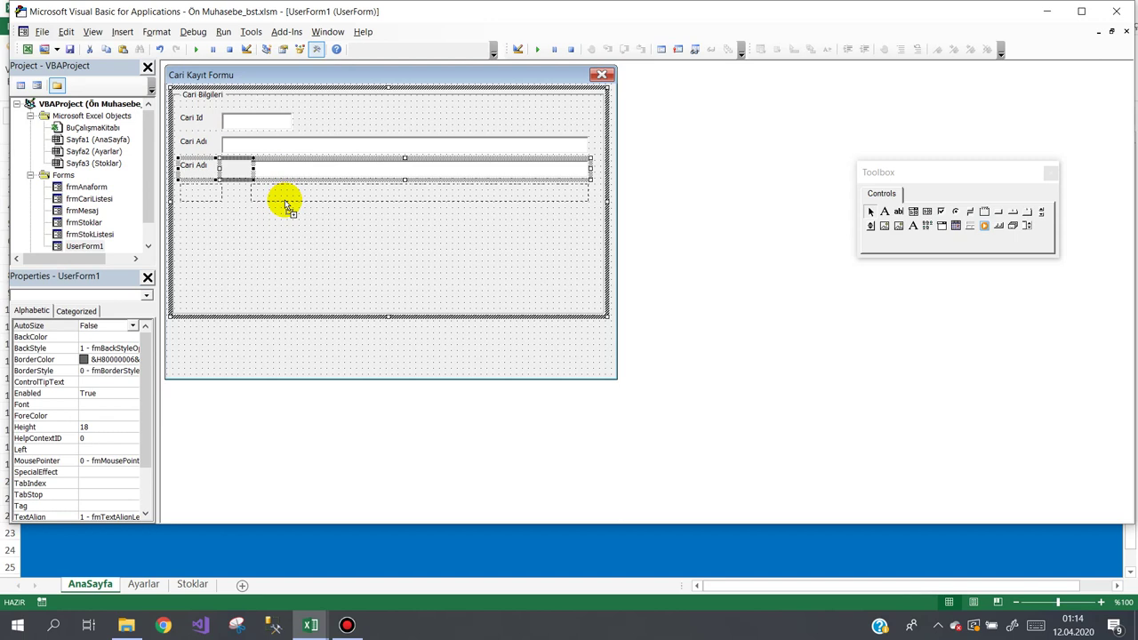
pyautogui.moveTo(284, 199); pyautogui.dragTo(285, 219)
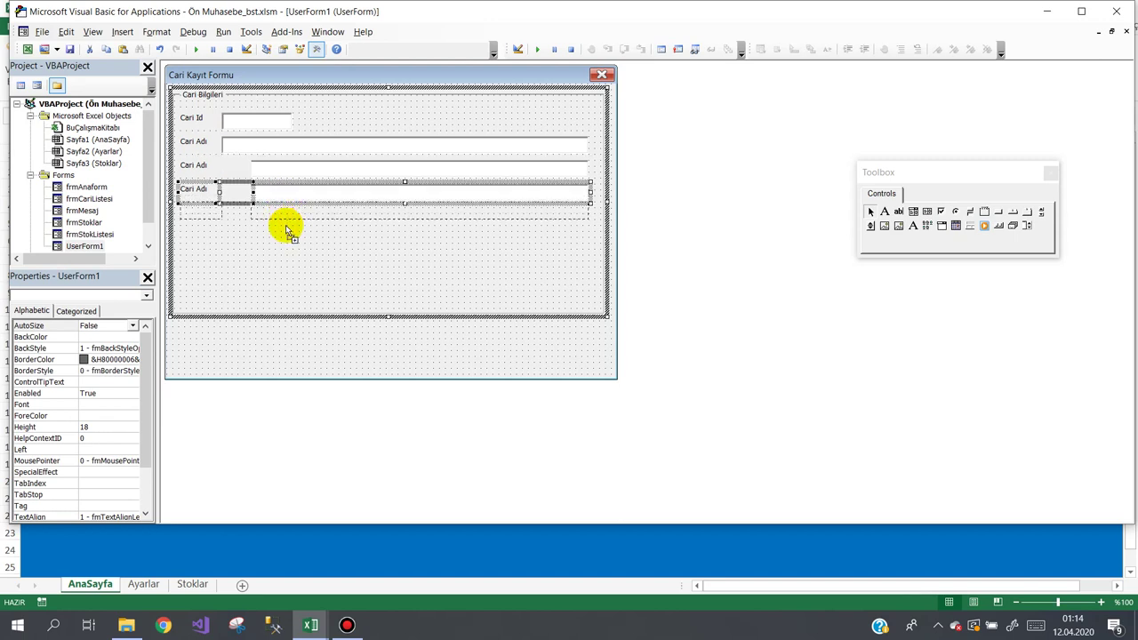
pyautogui.moveTo(285, 224); pyautogui.dragTo(289, 251)
pyautogui.click(243, 264)
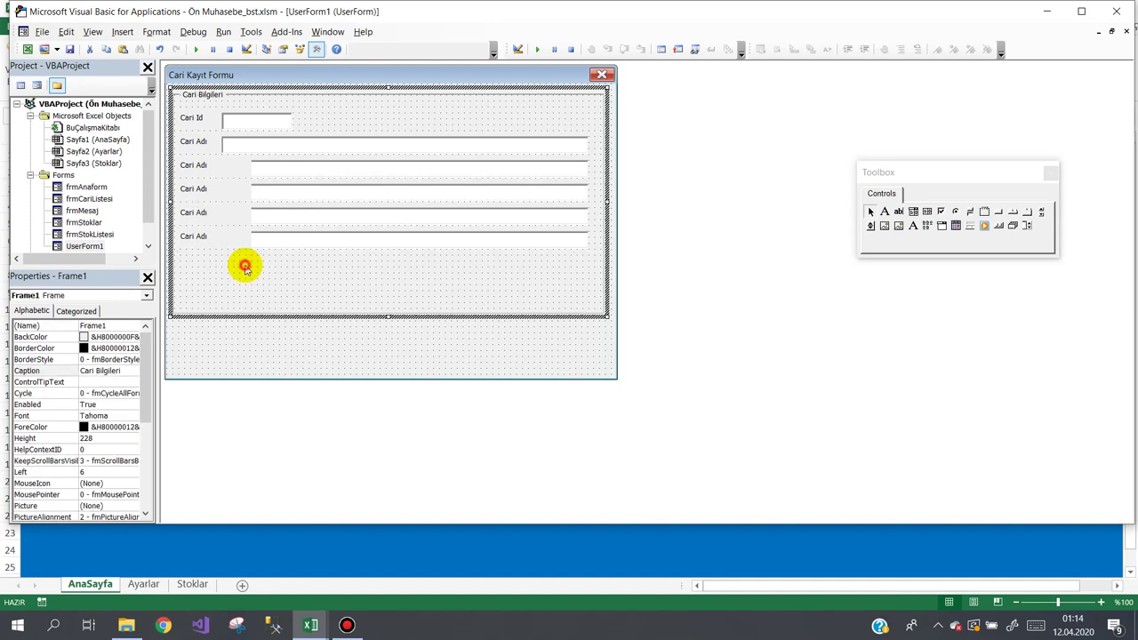
# Step: Set BackStyle to Transparent on all the Cari Adı labels
pyautogui.click(198, 236)
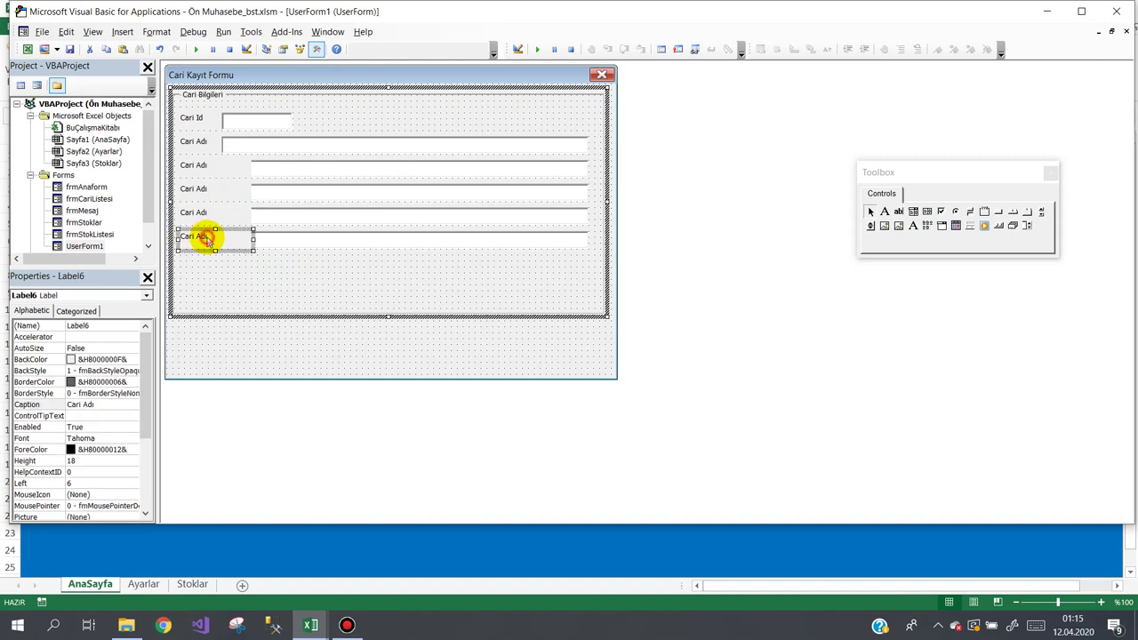
pyautogui.moveTo(206, 259); pyautogui.dragTo(192, 160)
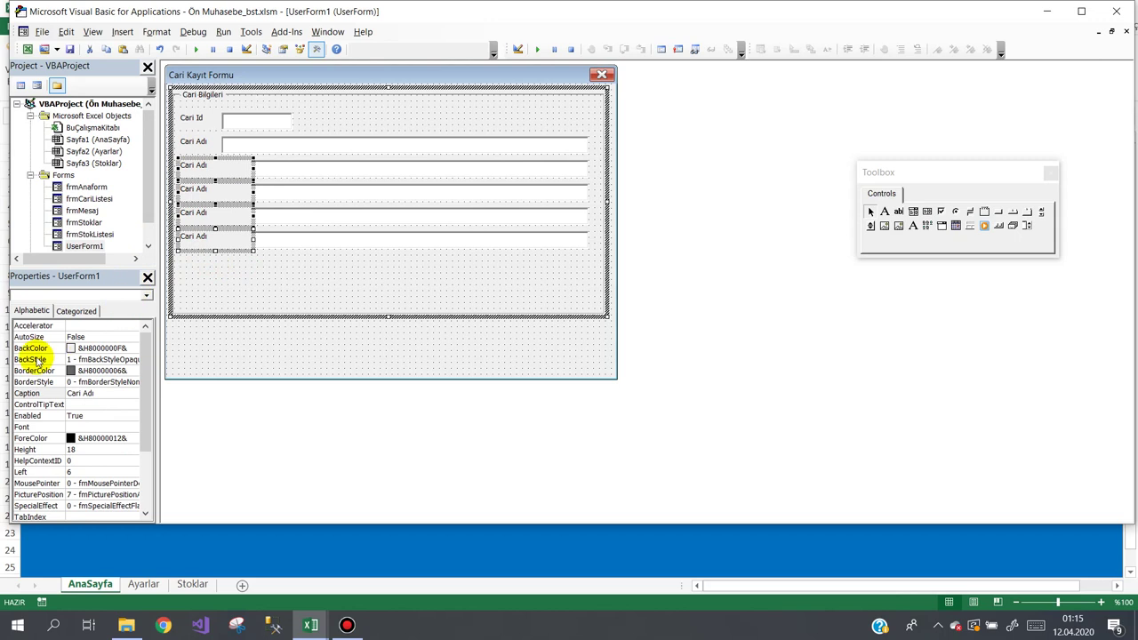
pyautogui.click(32, 359)
pyautogui.doubleClick(35, 359)
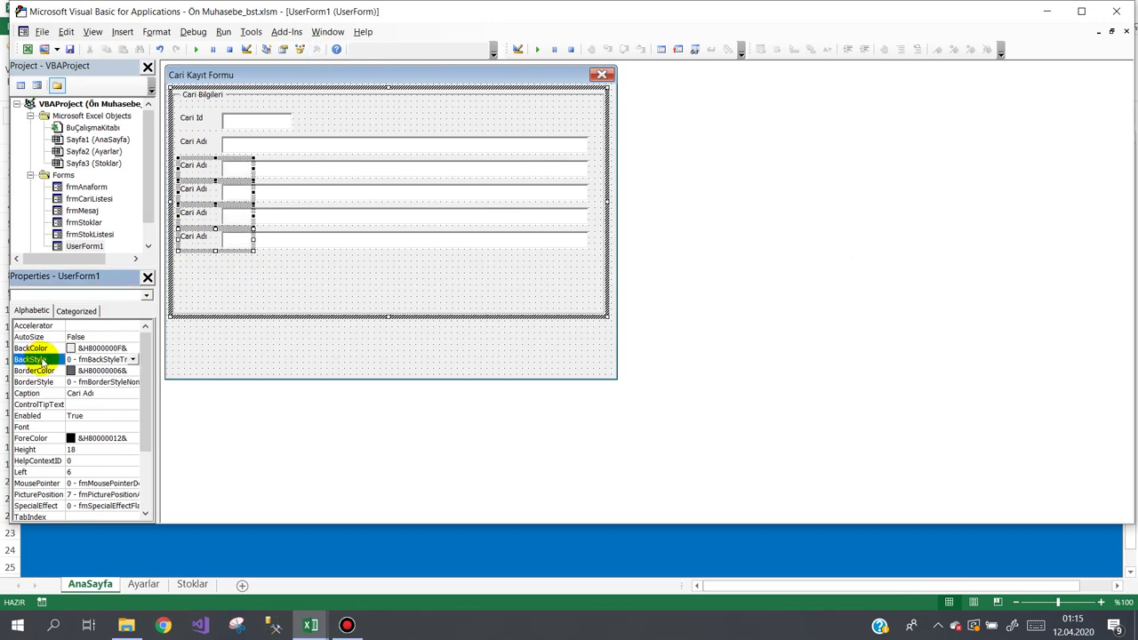
pyautogui.click(264, 268)
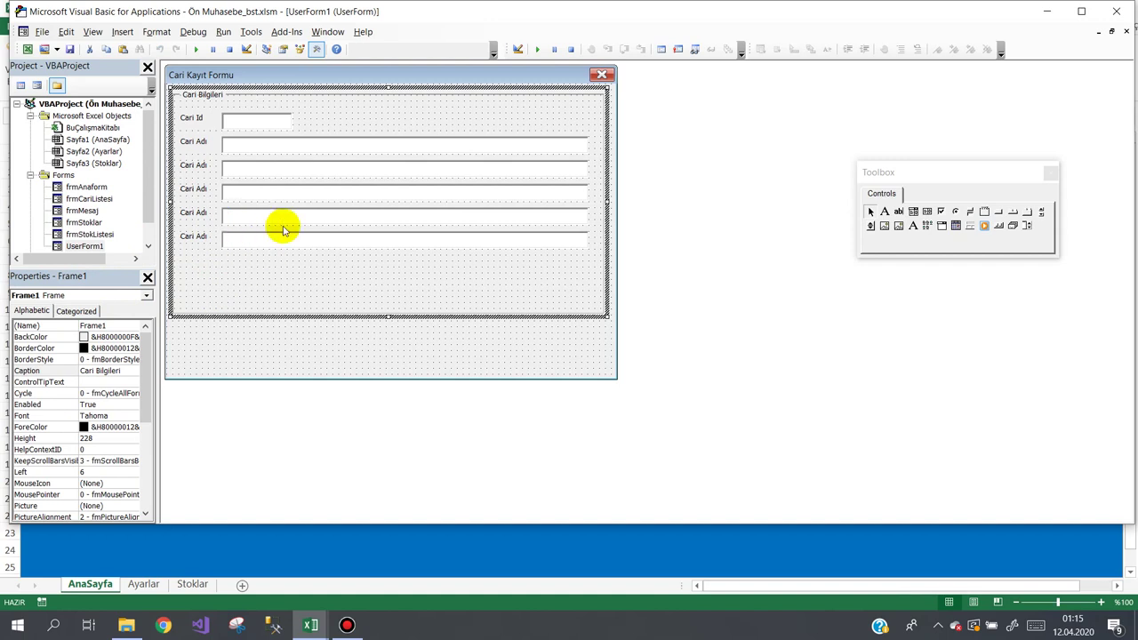
# Step: Relabel the third and fourth rows 'V.D.' and 'V.No'
pyautogui.moveTo(267, 259); pyautogui.dragTo(258, 122)
pyautogui.click(350, 283)
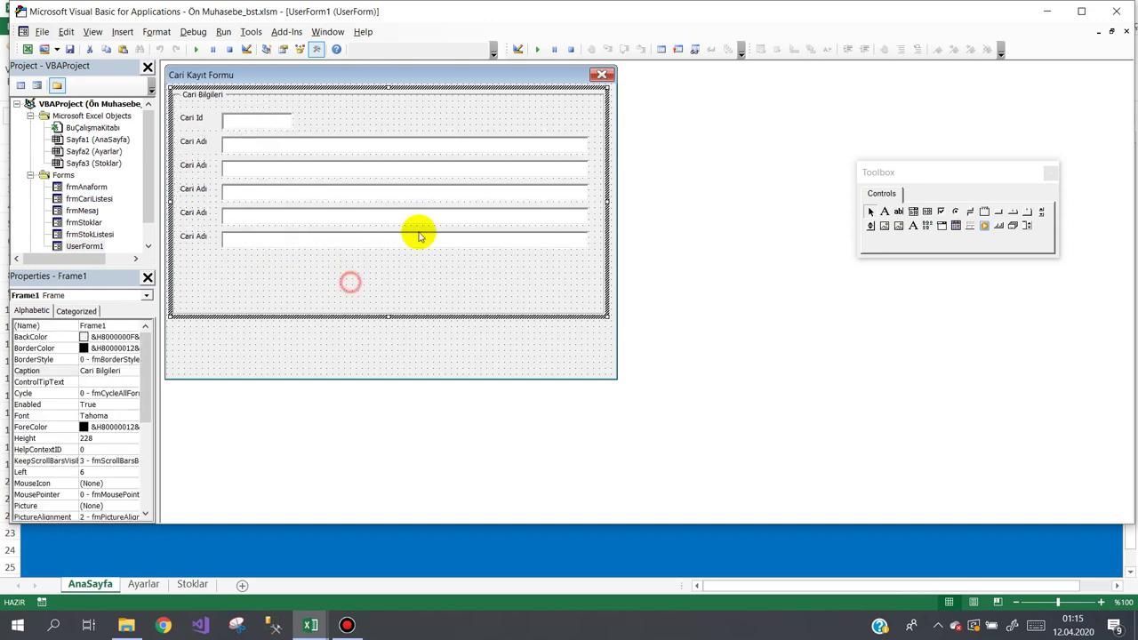
pyautogui.moveTo(589, 120); pyautogui.dragTo(525, 287)
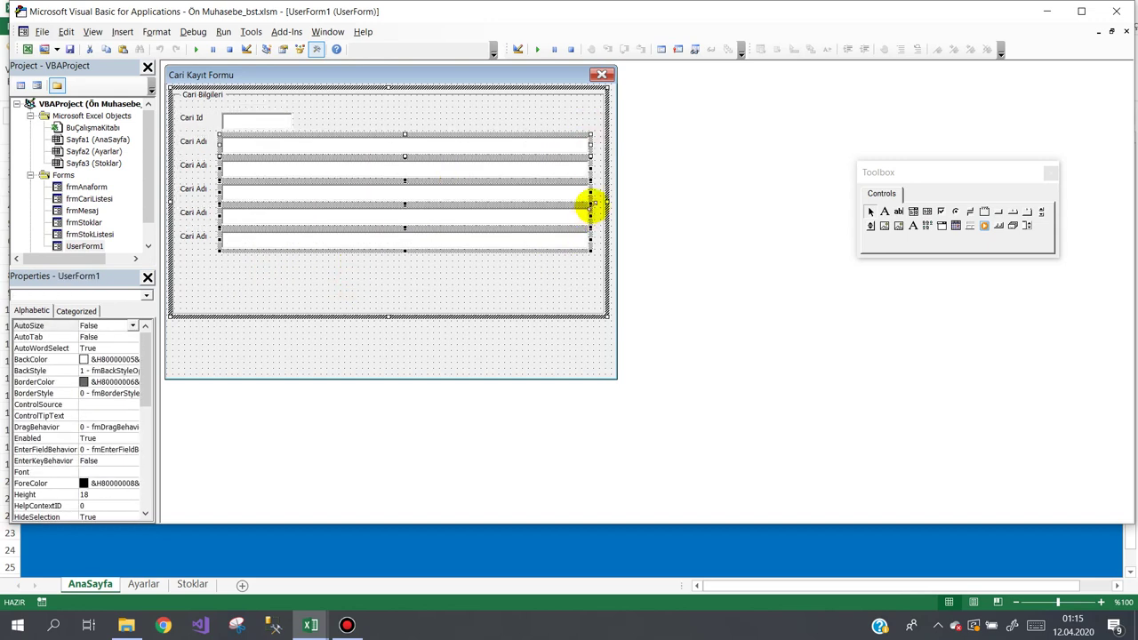
pyautogui.click(427, 303)
pyautogui.click(200, 172)
pyautogui.click(202, 166)
pyautogui.write('V.D.')
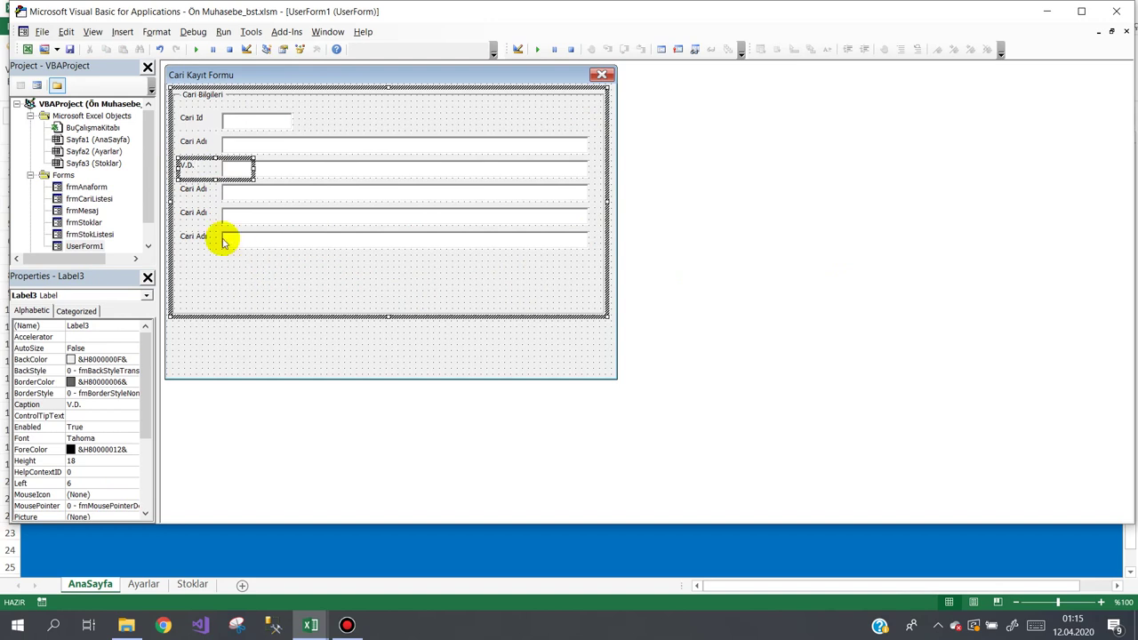
pyautogui.click(195, 193)
pyautogui.click(195, 193)
pyautogui.write('V.No')
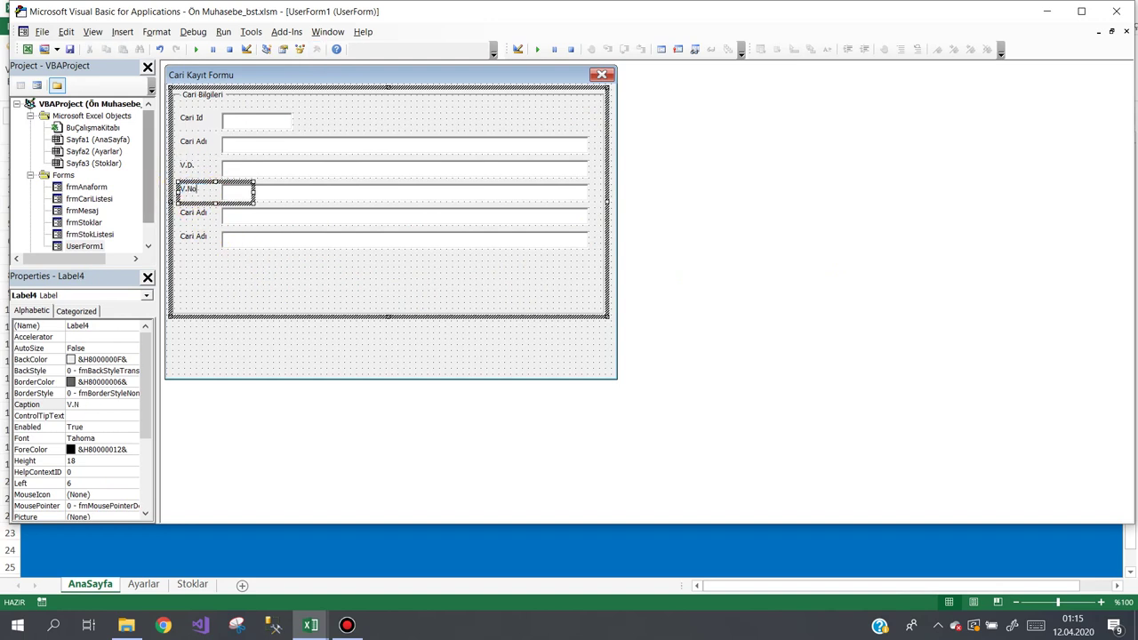
# Step: Shorten the V.D. and V.No text boxes to about half width
pyautogui.click(574, 169)
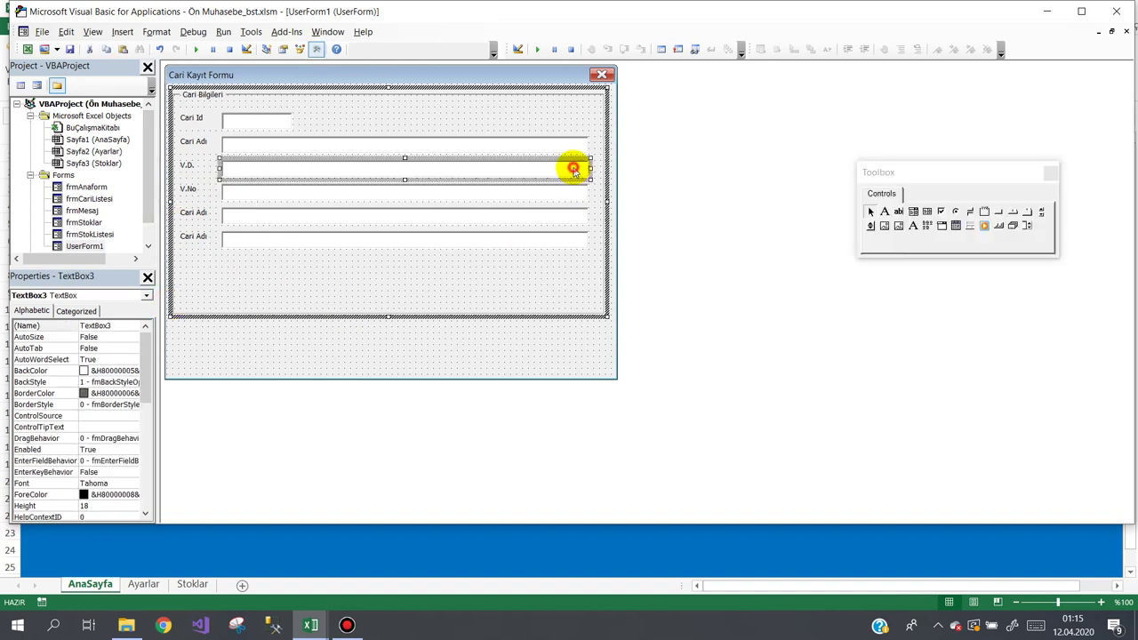
pyautogui.moveTo(589, 169); pyautogui.dragTo(406, 173)
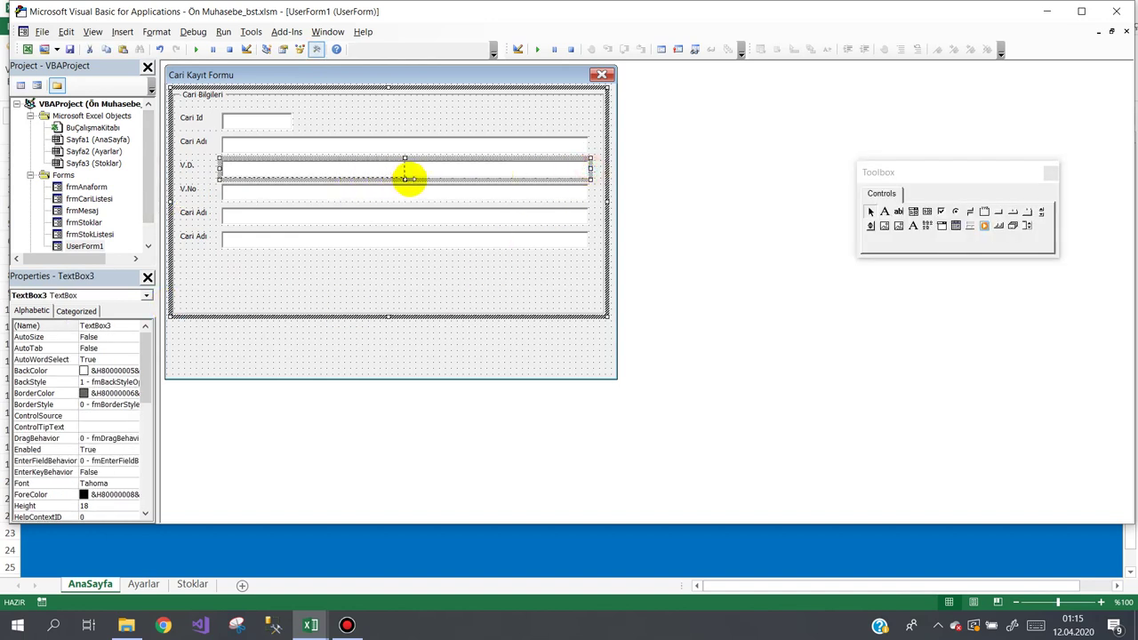
pyautogui.click(396, 197)
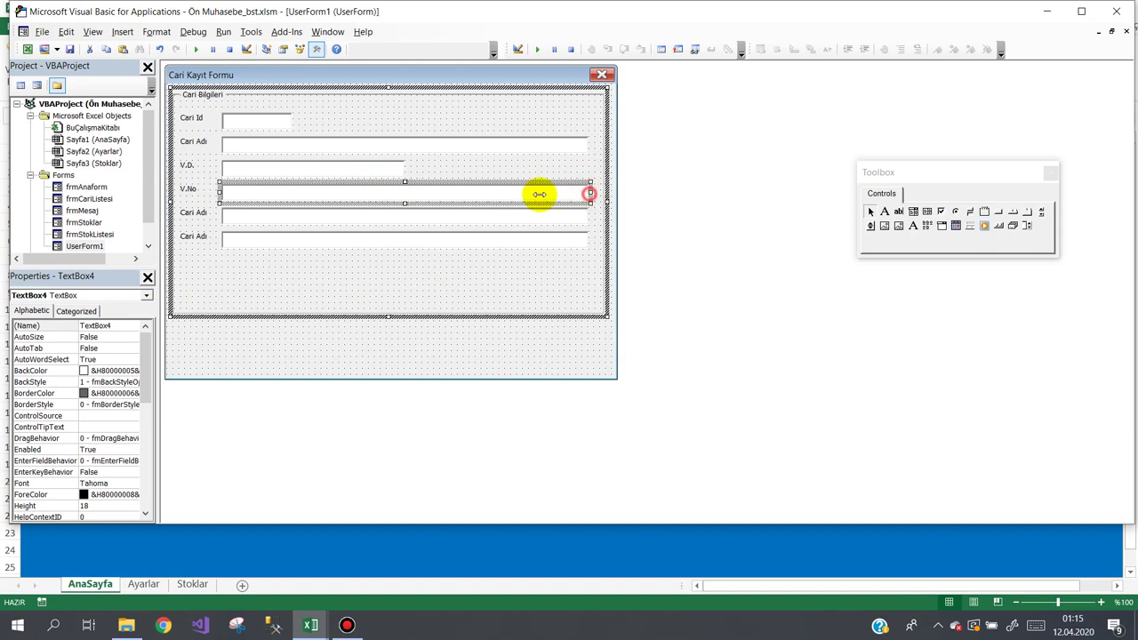
pyautogui.moveTo(404, 197); pyautogui.dragTo(405, 196)
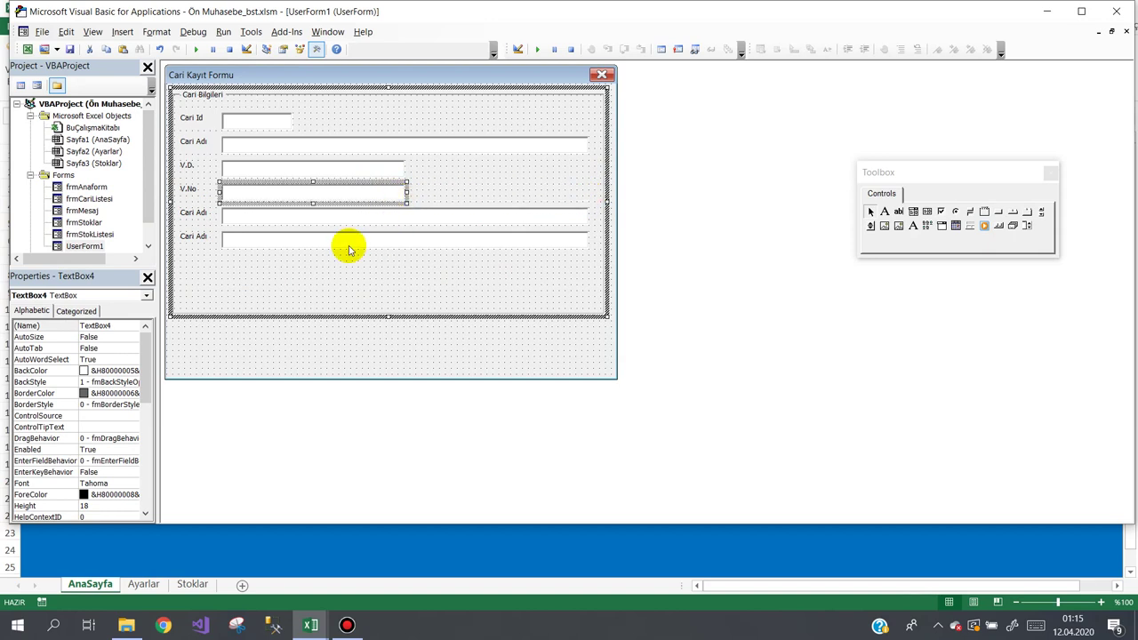
# Step: Relabel the fifth row 'Telefonu' and shorten its text box to match
pyautogui.click(188, 214)
pyautogui.click(217, 214)
pyautogui.hotkey('ctrl', 'a')
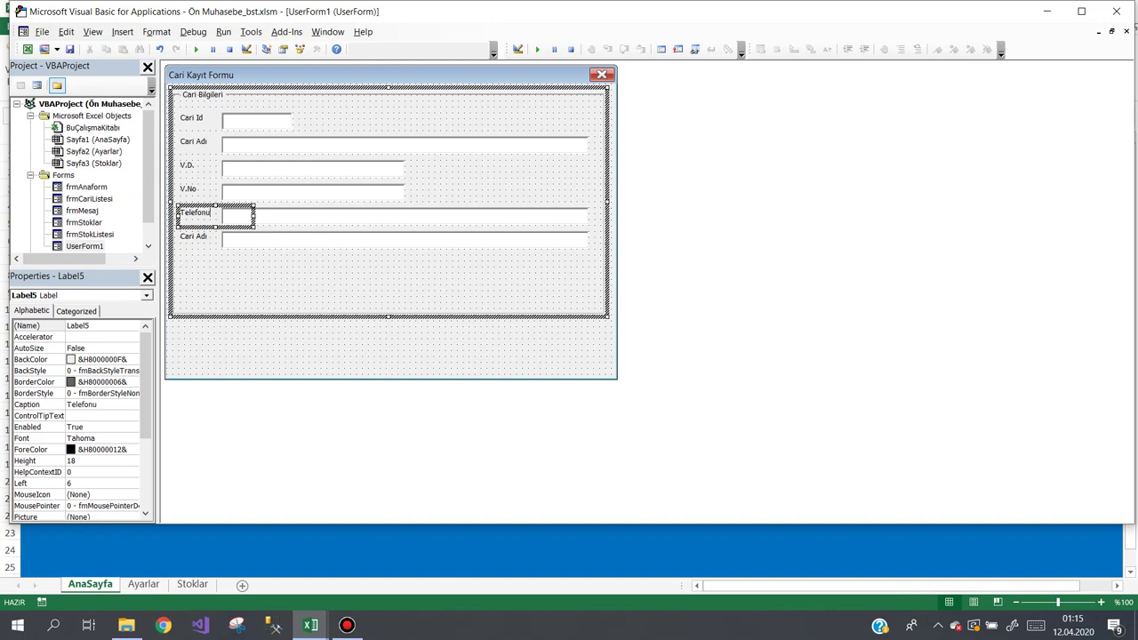
pyautogui.click(443, 219)
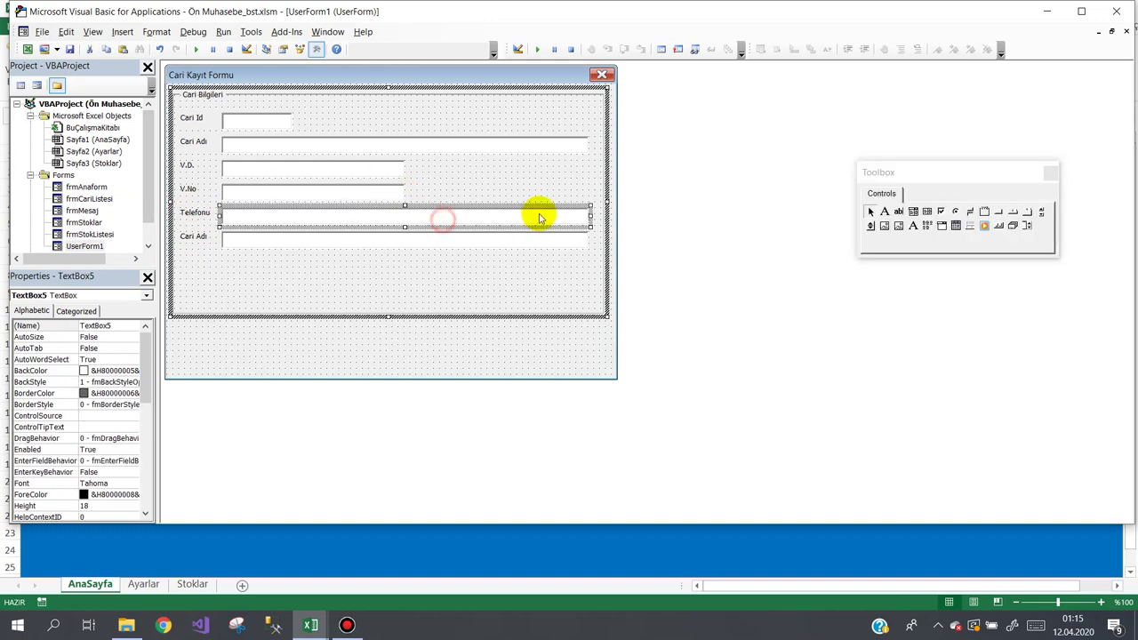
pyautogui.moveTo(590, 216); pyautogui.dragTo(406, 217)
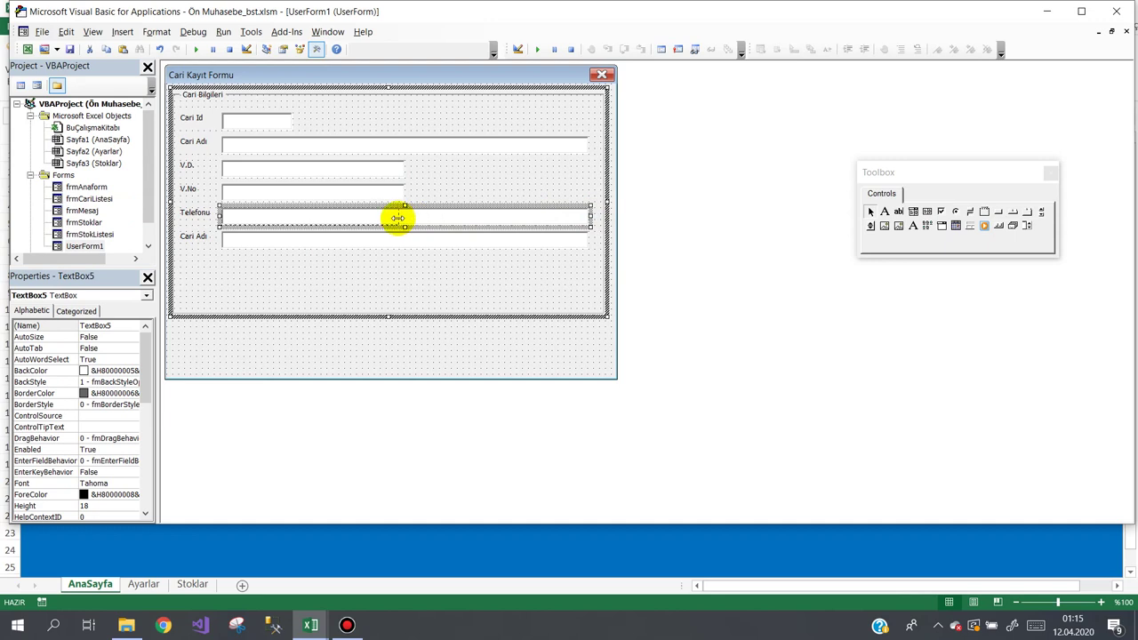
pyautogui.click(193, 236)
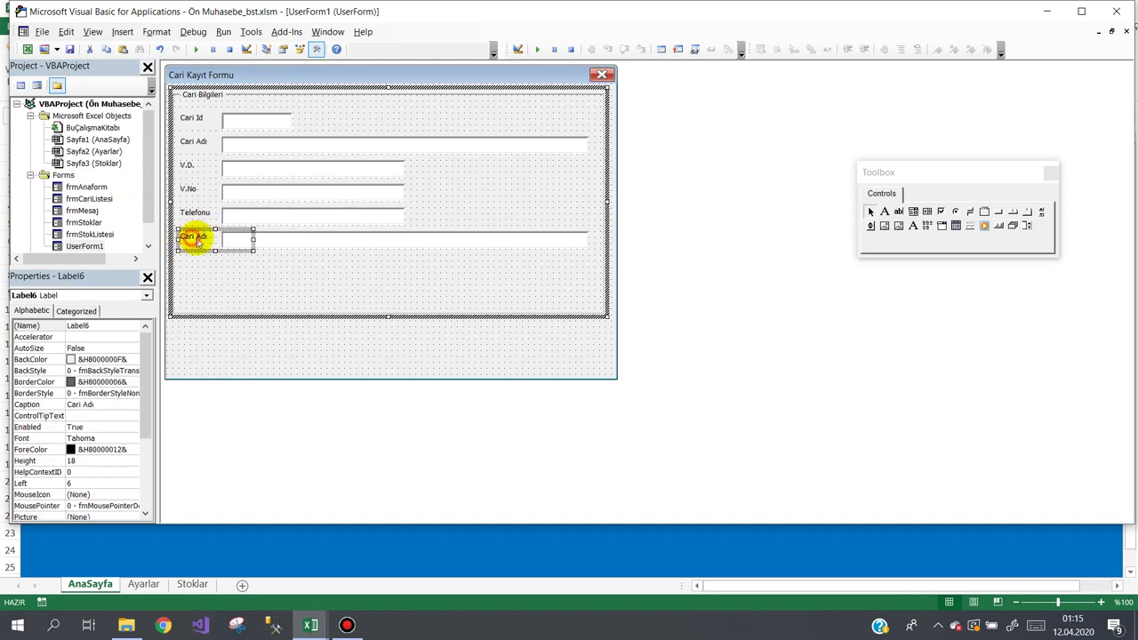
pyautogui.click(206, 237)
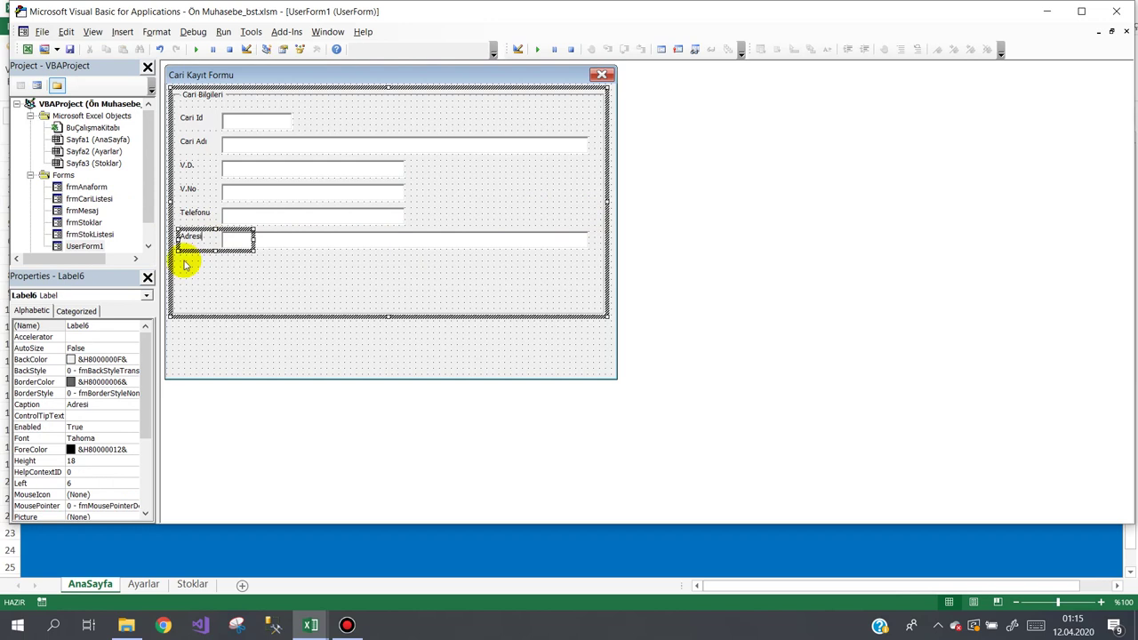
# Step: Move the Adresi text box further down beneath its caption
pyautogui.click(294, 271)
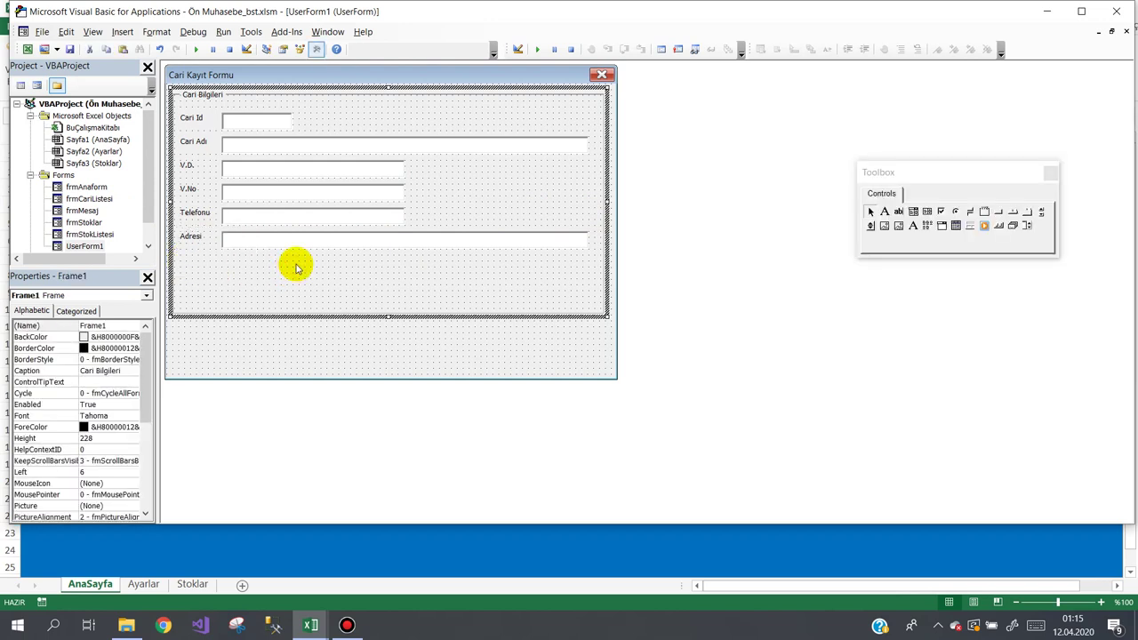
pyautogui.click(294, 247)
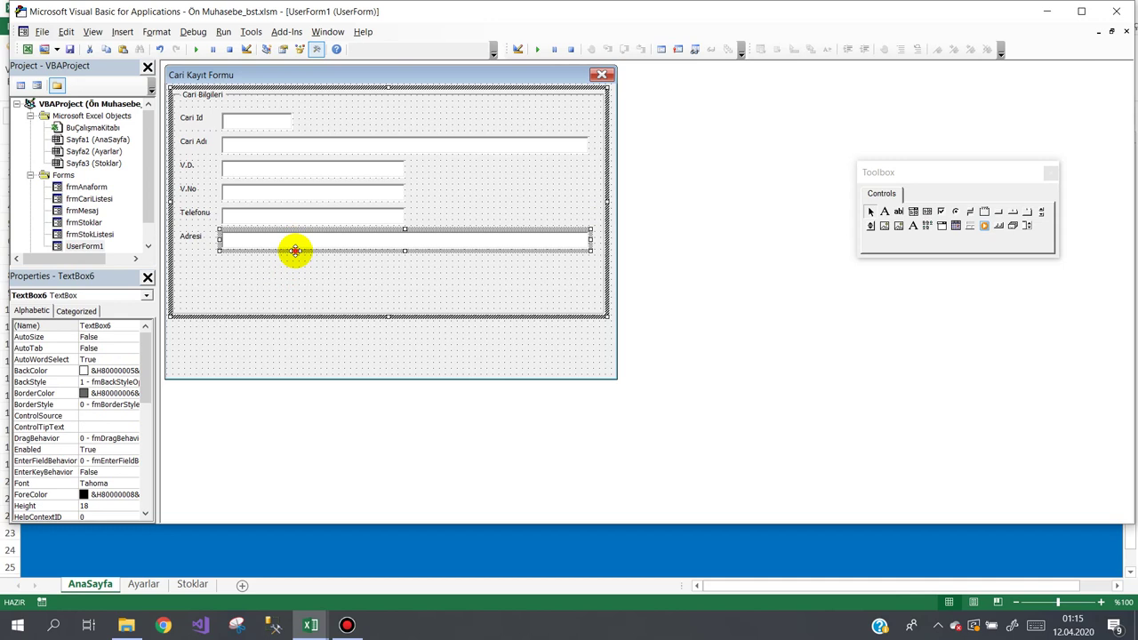
pyautogui.moveTo(295, 250); pyautogui.dragTo(297, 277)
pyautogui.click(297, 288)
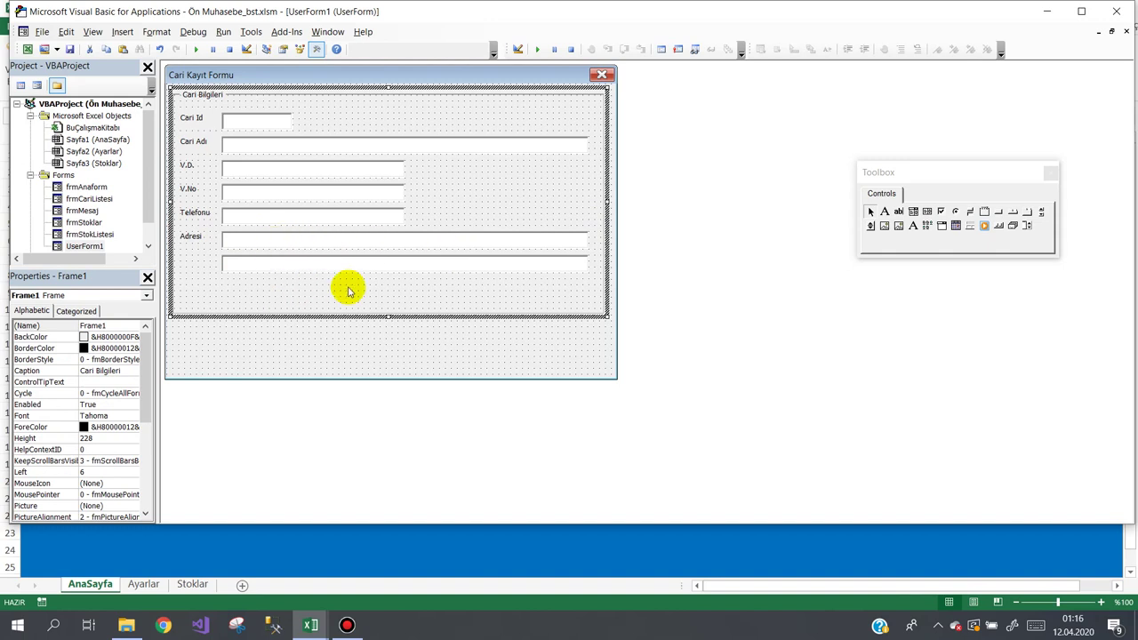
# Step: Set MaxLength to 10 on the Telefonu box and 11 on the V.No box
pyautogui.click(254, 212)
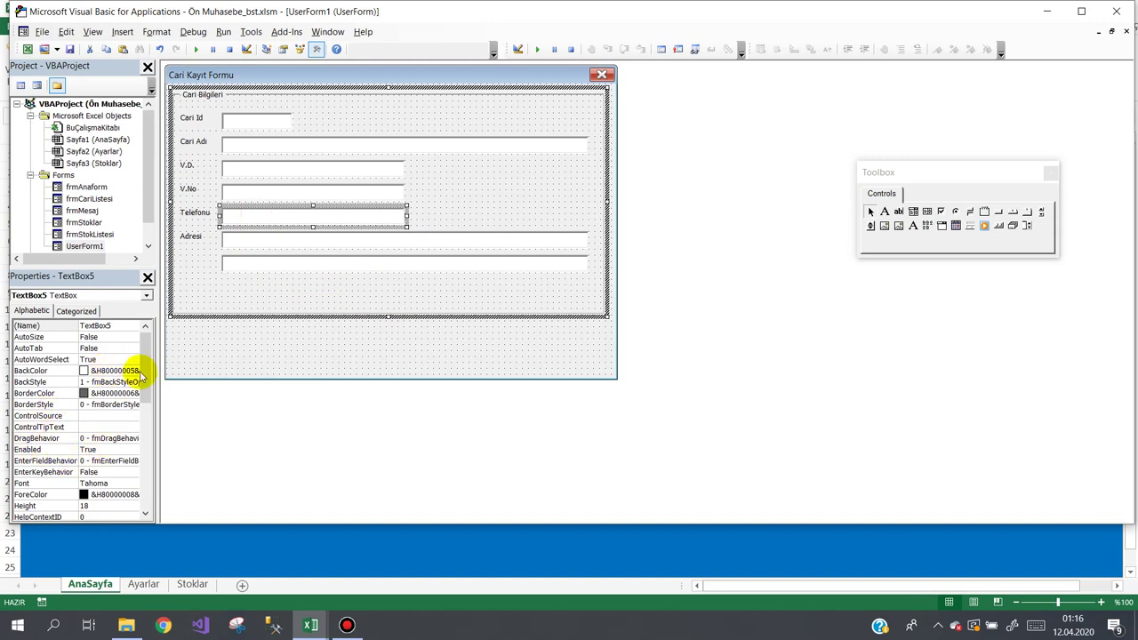
pyautogui.moveTo(145, 372); pyautogui.dragTo(136, 415)
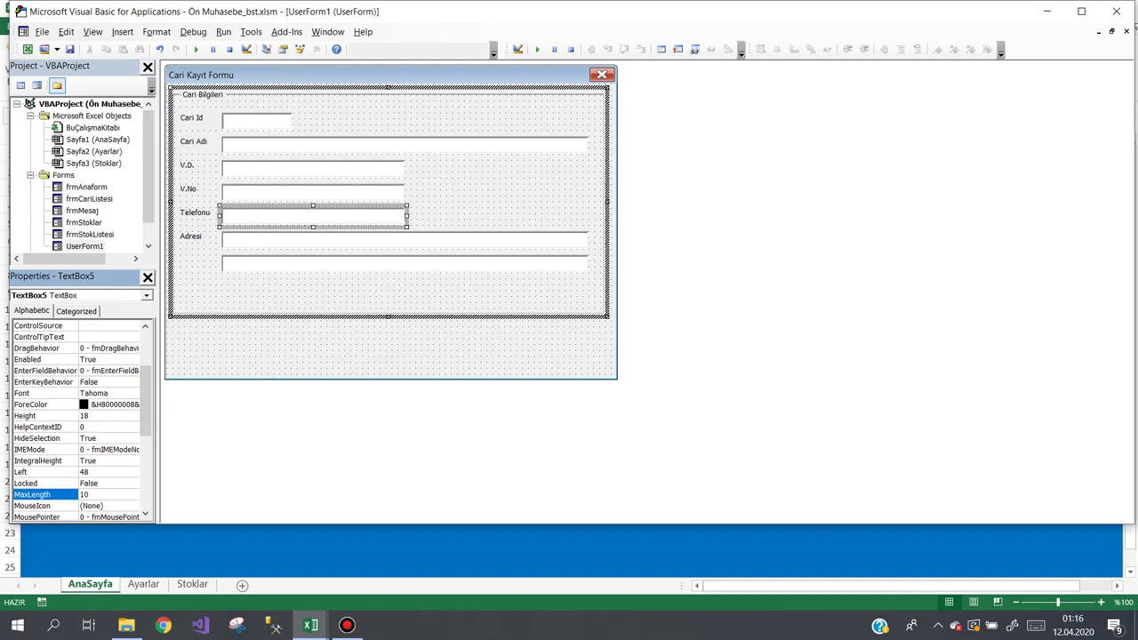
pyautogui.click(242, 192)
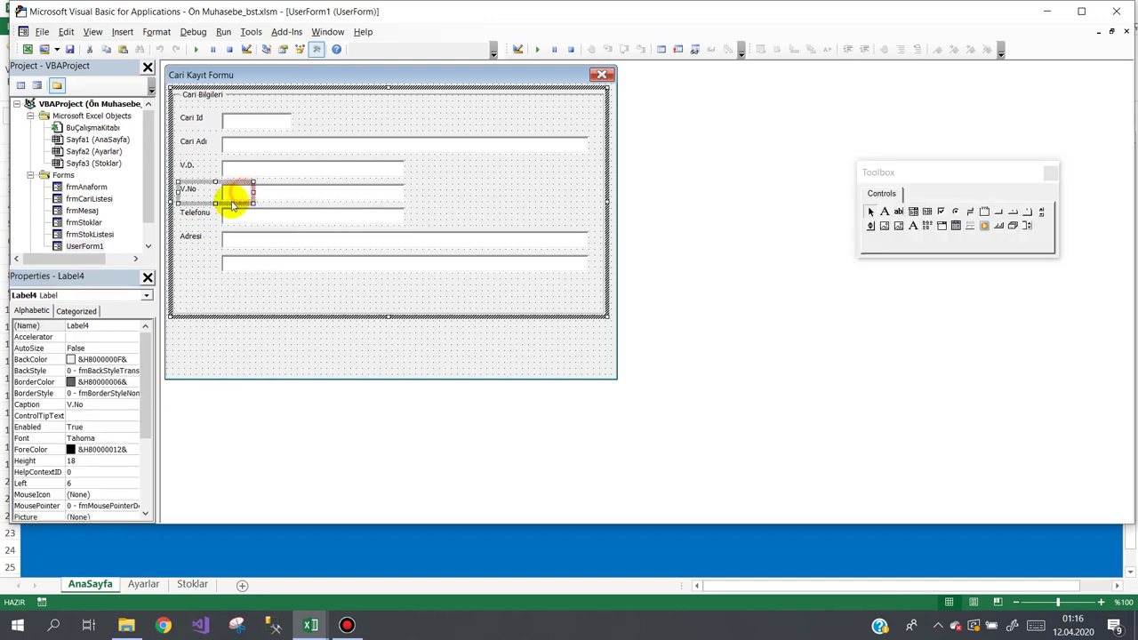
pyautogui.click(311, 190)
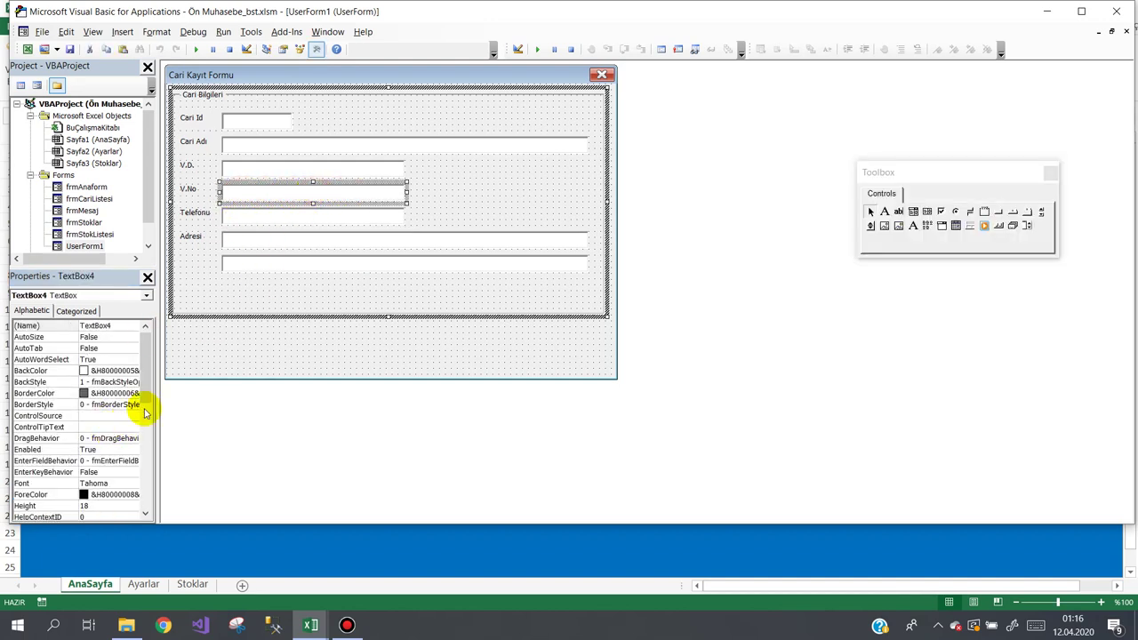
pyautogui.moveTo(148, 386); pyautogui.dragTo(147, 436)
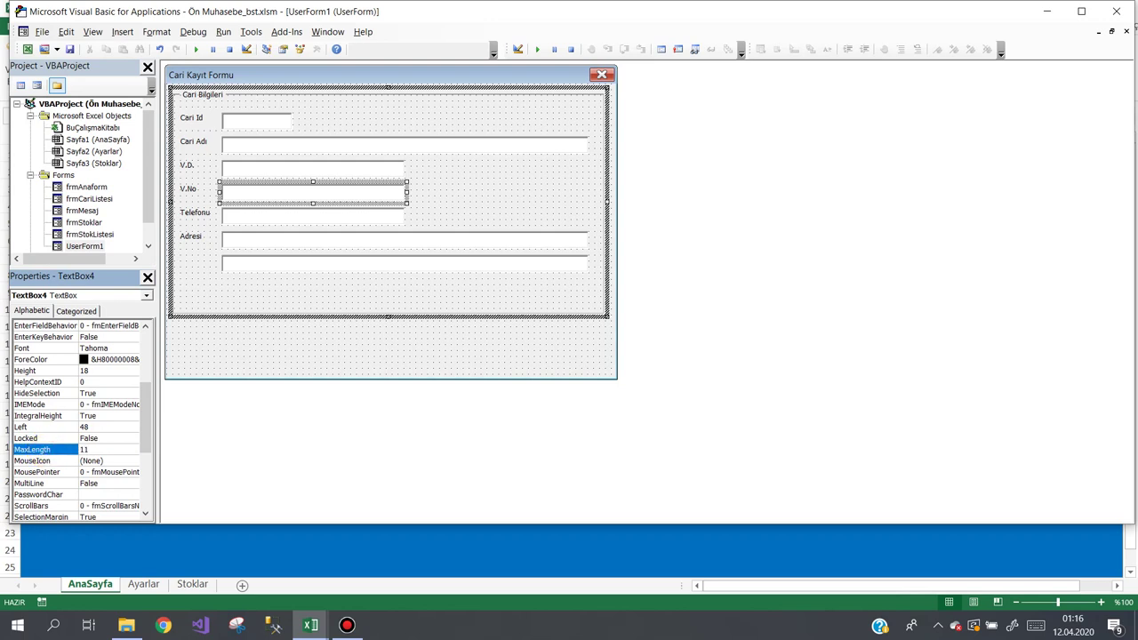
# Step: Open the Stok Kayıt Formu design
pyautogui.click(402, 288)
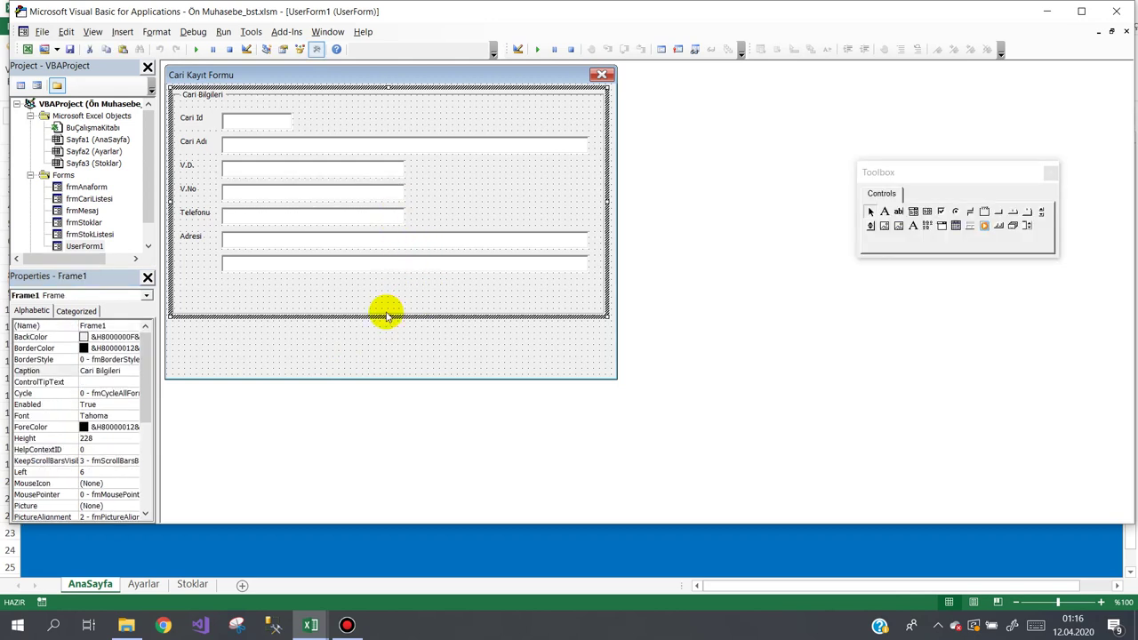
pyautogui.click(298, 354)
pyautogui.doubleClick(84, 222)
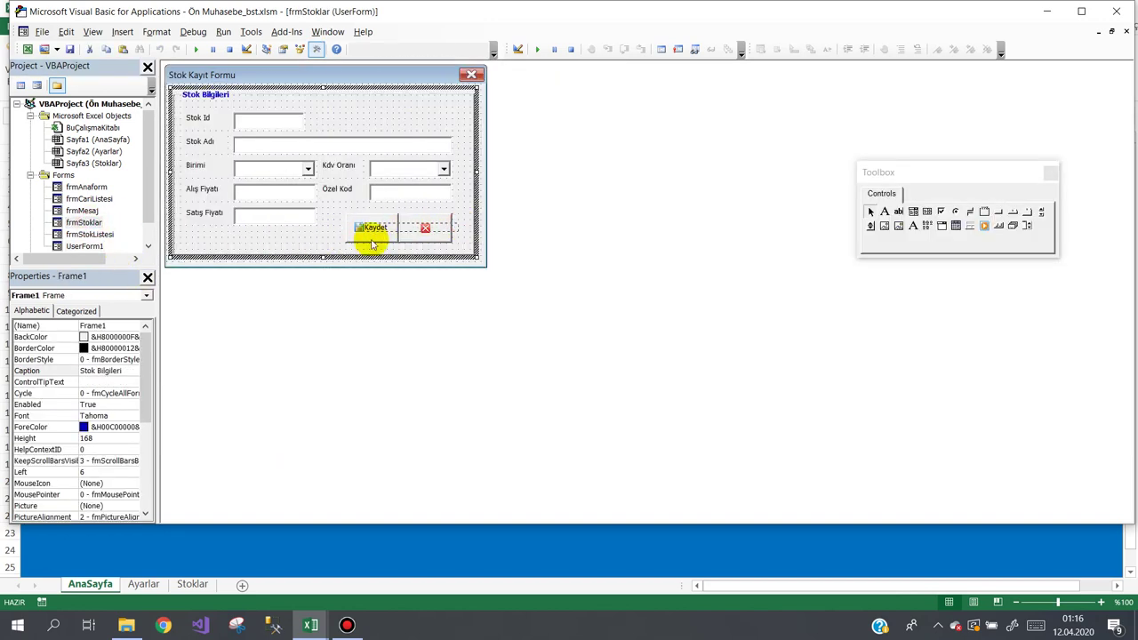
# Step: Paste the stock form's Kaydet and close buttons at the frame's lower right; shorten the form to 265,2
pyautogui.moveTo(455, 218); pyautogui.dragTo(370, 234)
pyautogui.rightClick(376, 235)
pyautogui.click(395, 256)
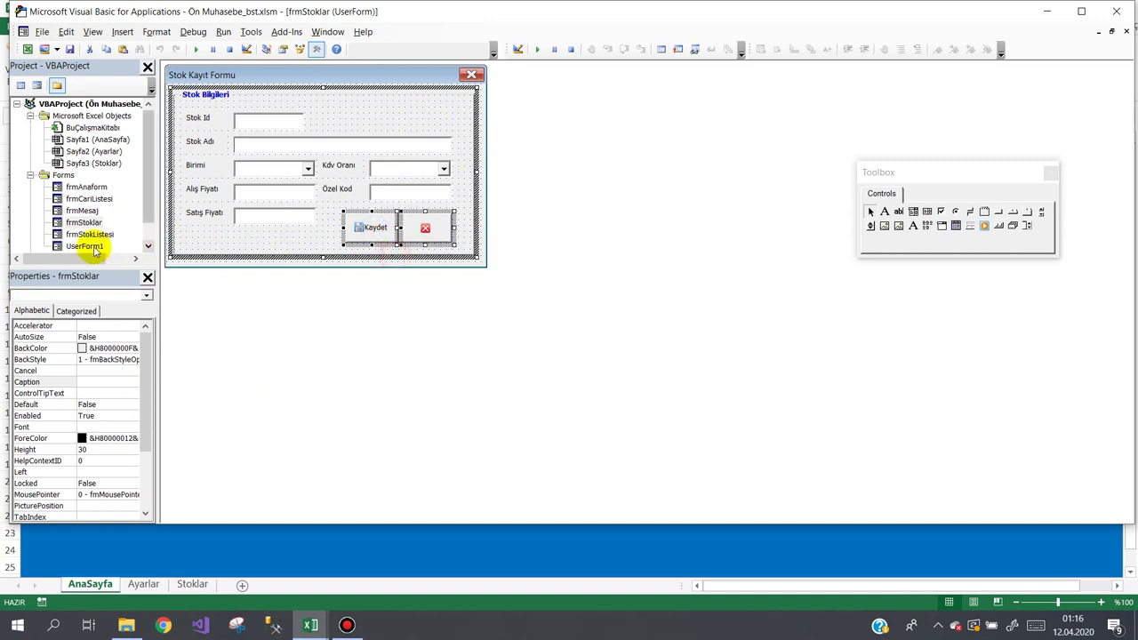
pyautogui.doubleClick(84, 247)
pyautogui.rightClick(374, 292)
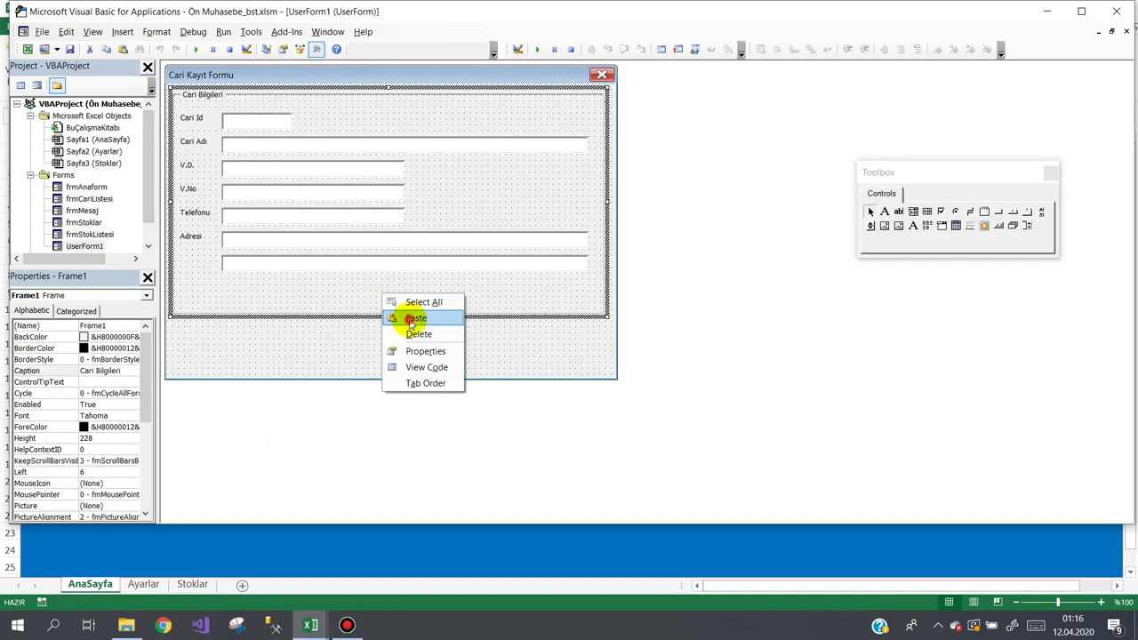
pyautogui.click(409, 317)
pyautogui.moveTo(415, 207); pyautogui.dragTo(565, 296)
pyautogui.click(446, 338)
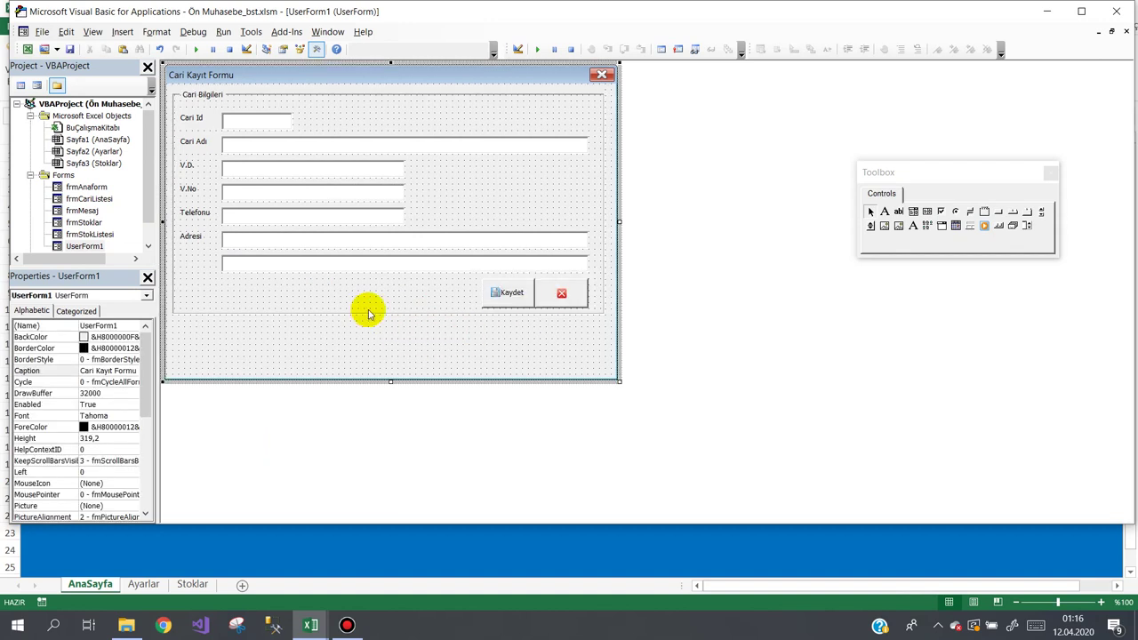
pyautogui.moveTo(391, 383); pyautogui.dragTo(387, 329)
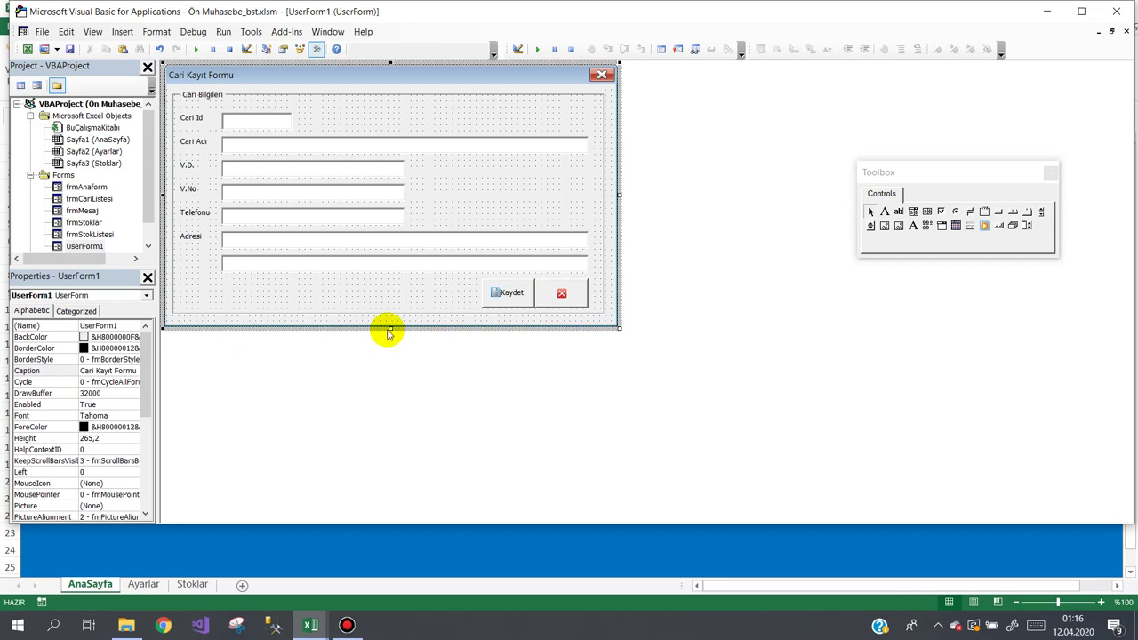
# Step: Make the Cari Bilgileri frame caption bold with a dark red ForeColor
pyautogui.click(203, 95)
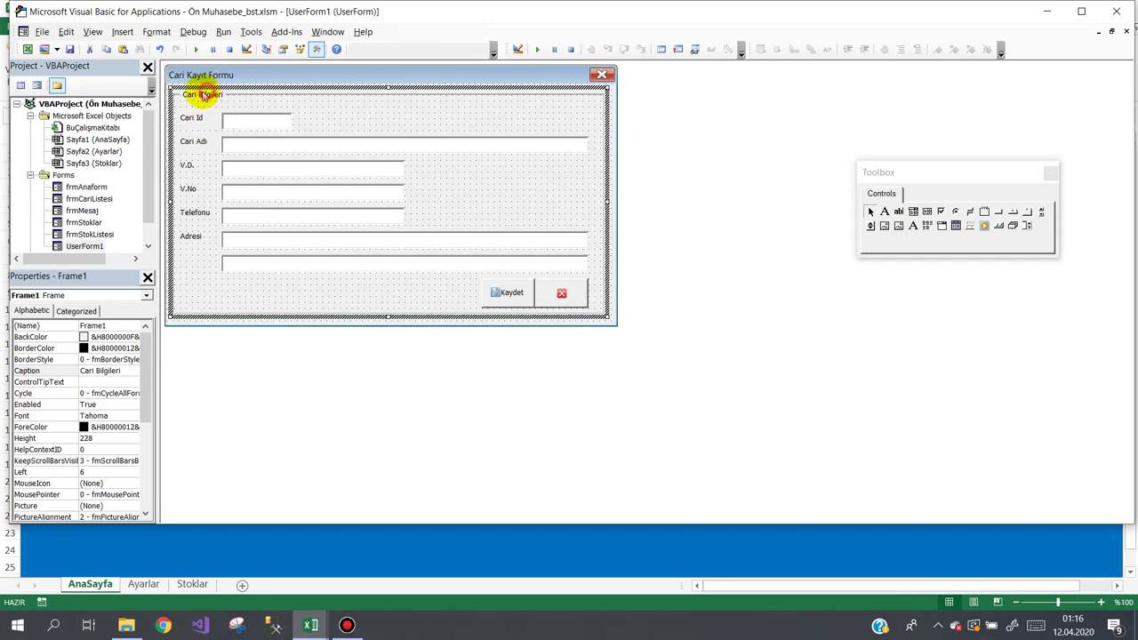
pyautogui.click(133, 417)
pyautogui.click(133, 417)
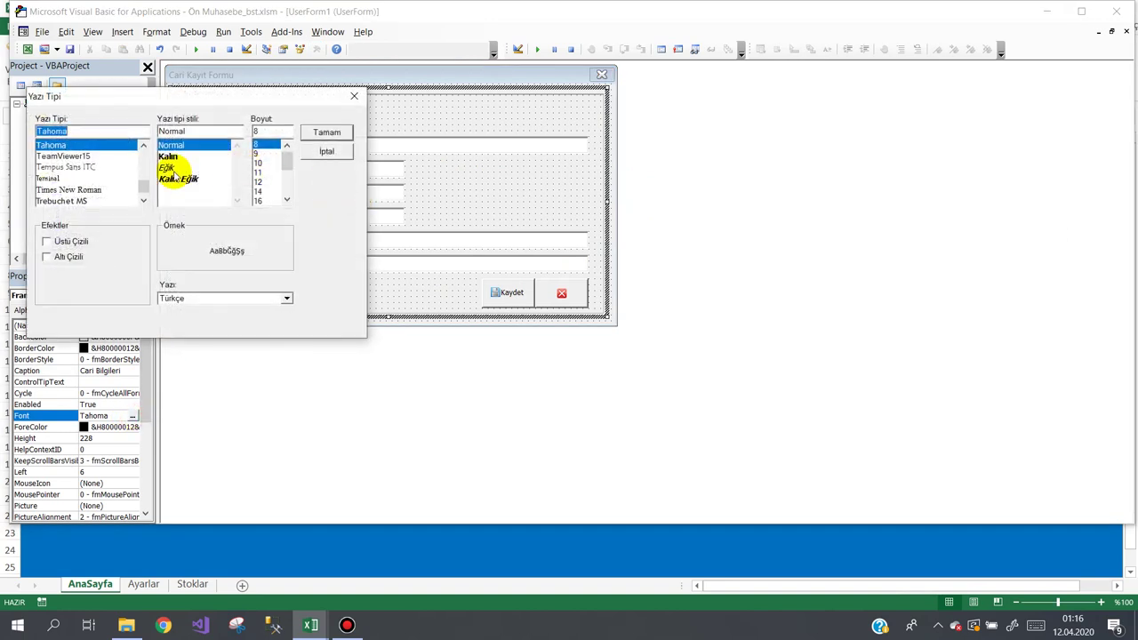
pyautogui.click(169, 157)
pyautogui.click(327, 135)
pyautogui.click(133, 427)
pyautogui.click(133, 426)
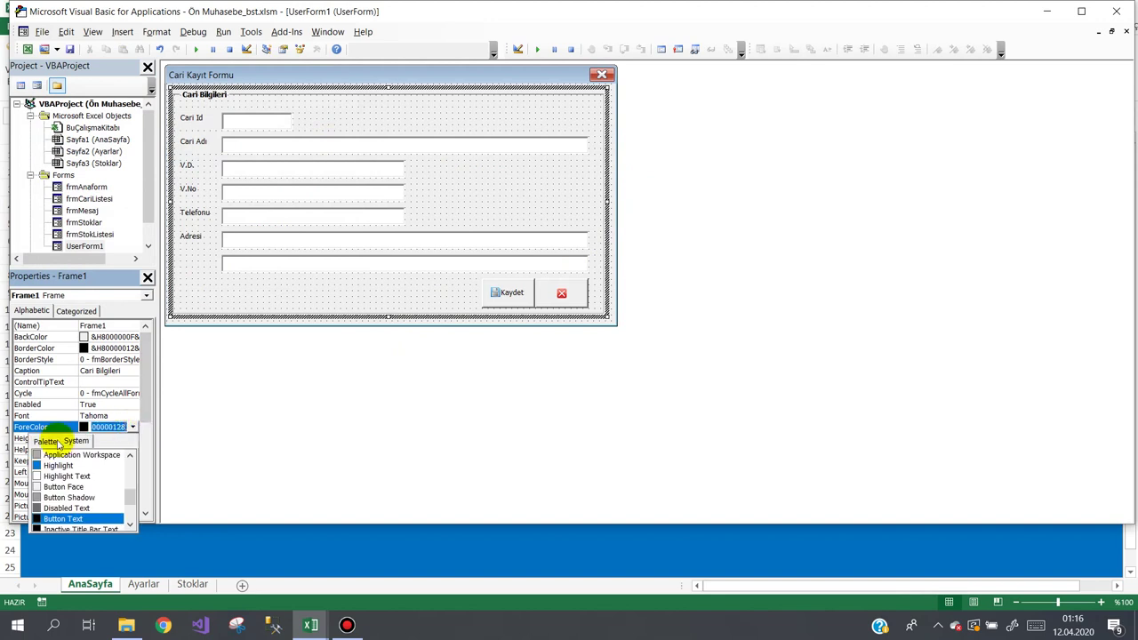
pyautogui.click(46, 441)
pyautogui.click(51, 494)
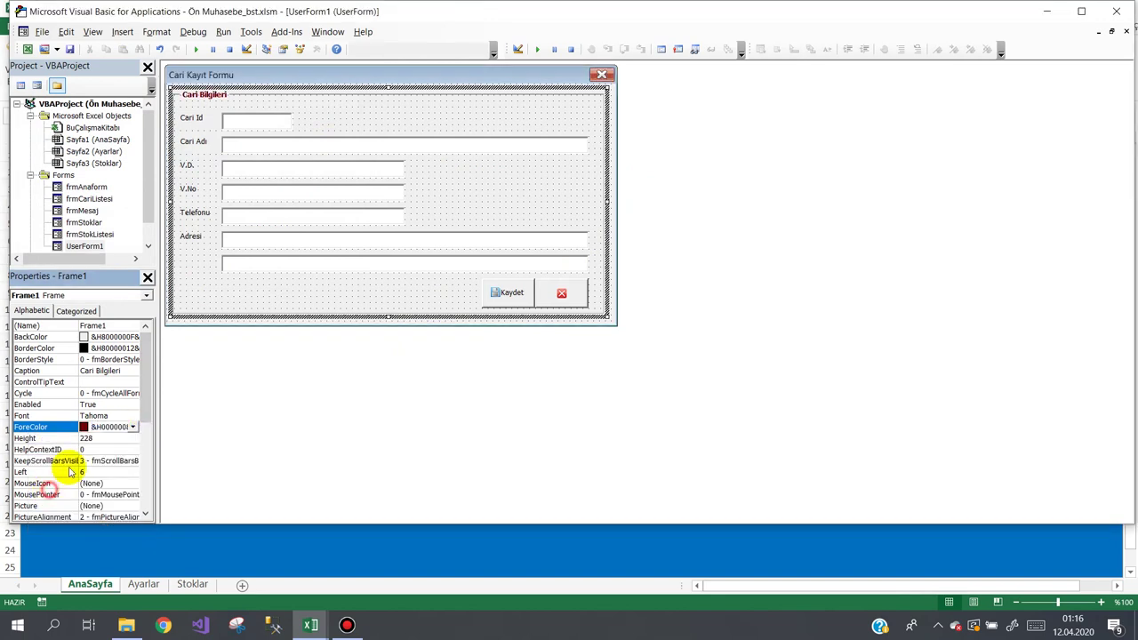
pyautogui.click(350, 73)
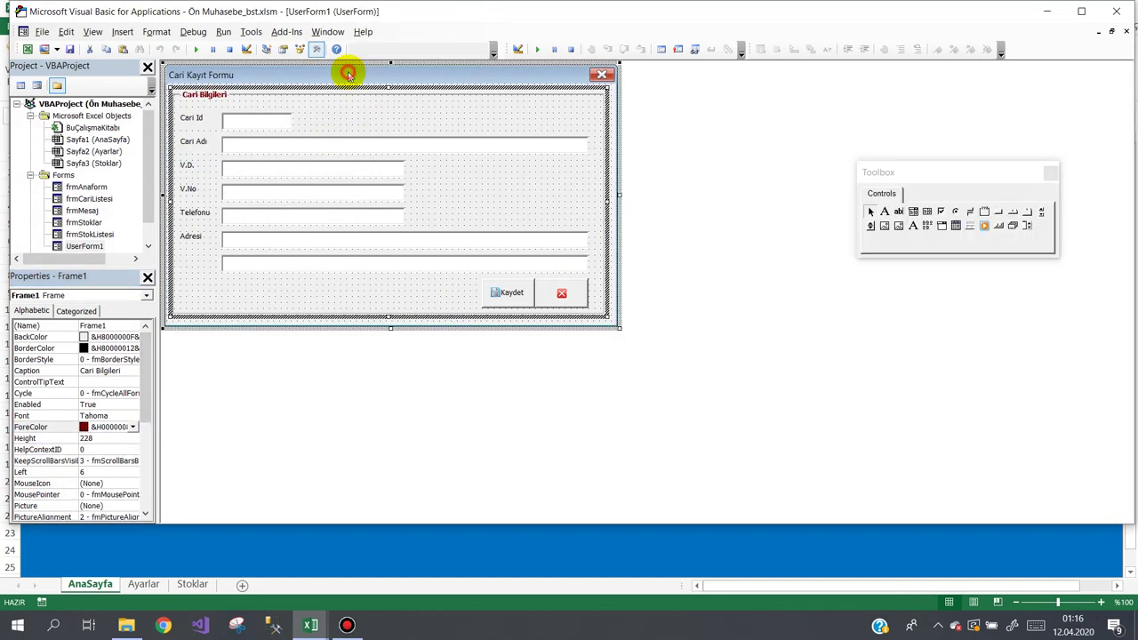
# Step: Select the Cari Id text box and begin renaming it
pyautogui.click(613, 248)
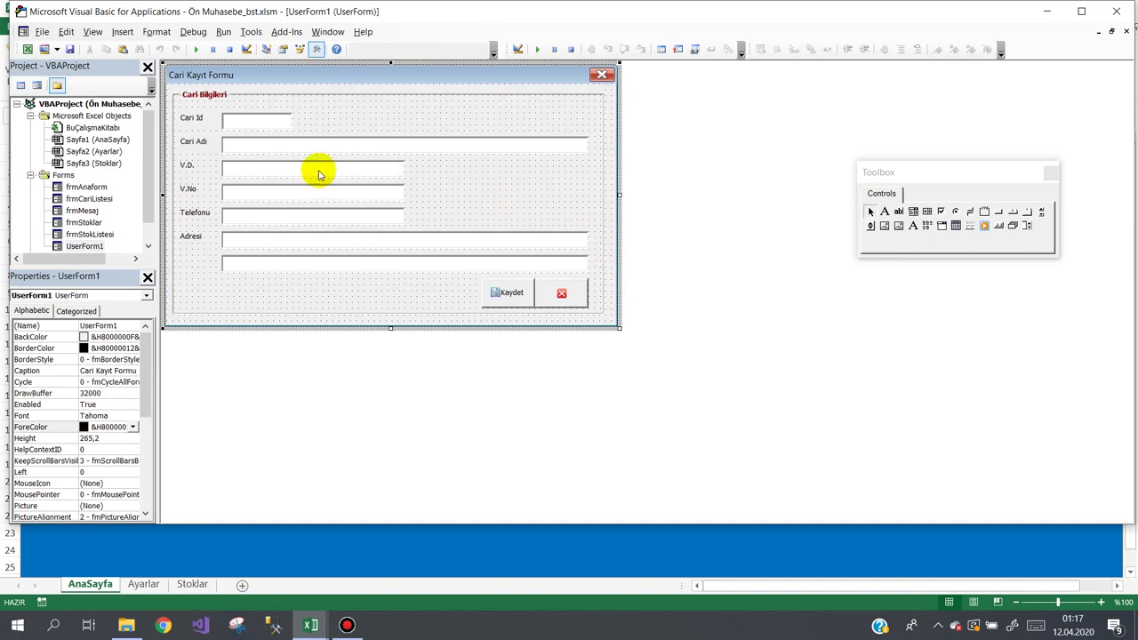
pyautogui.click(271, 119)
pyautogui.click(56, 325)
pyautogui.write('txtID')
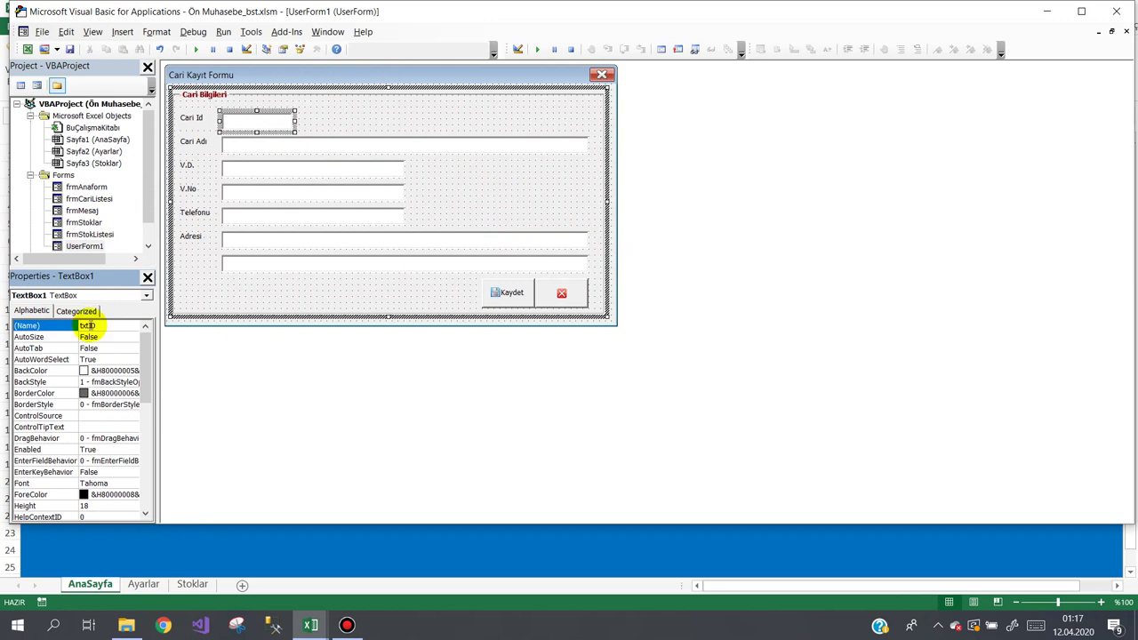
# Step: Name the Cari Id, Cari Adı and V.D. boxes txtID, txtCariAdi and txtVergiDairesi
pyautogui.press('Return')
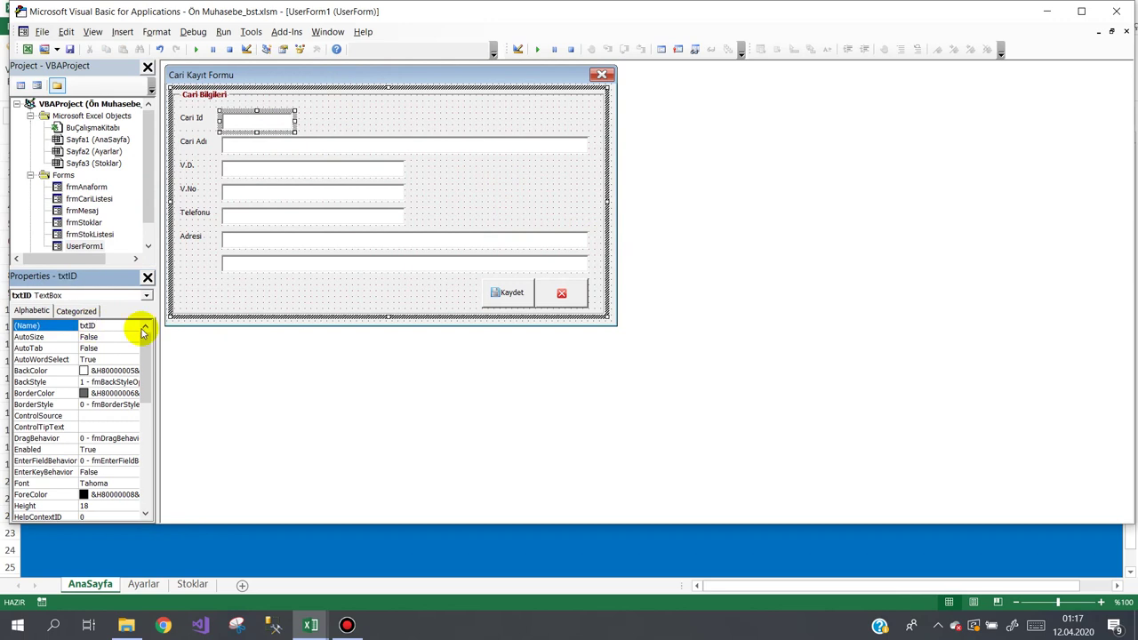
pyautogui.click(234, 151)
pyautogui.click(62, 332)
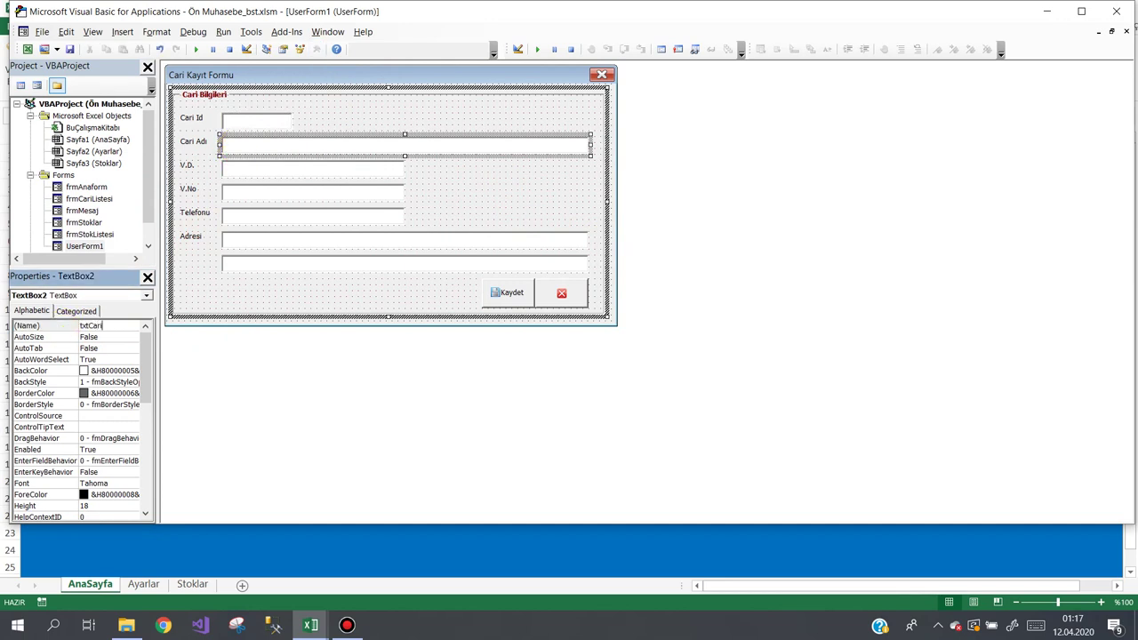
pyautogui.click(57, 328)
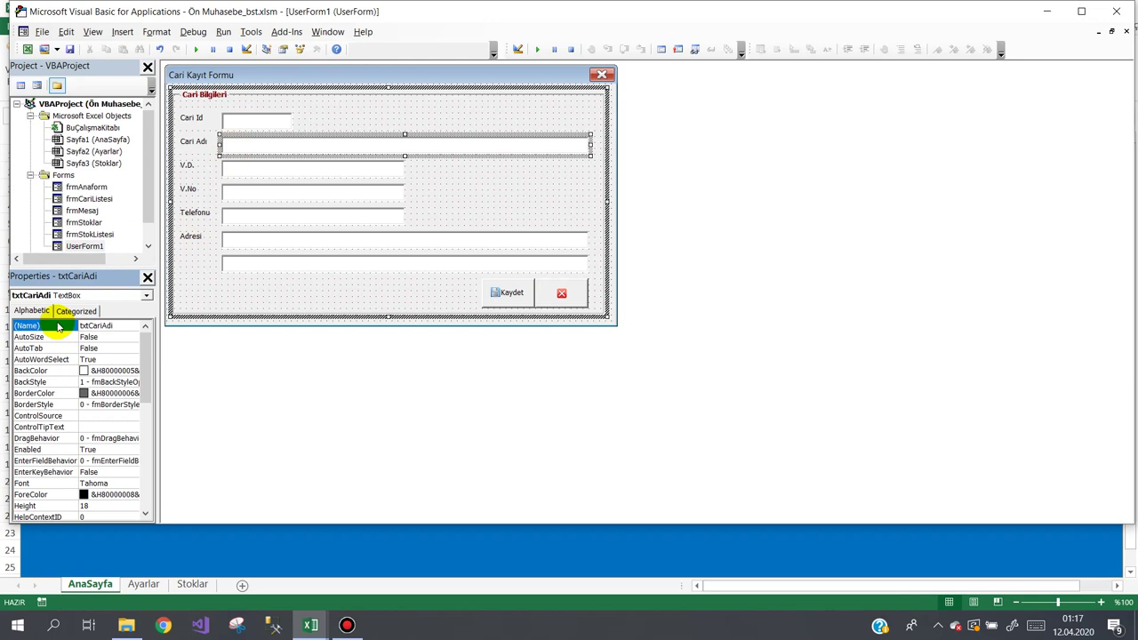
pyautogui.click(239, 168)
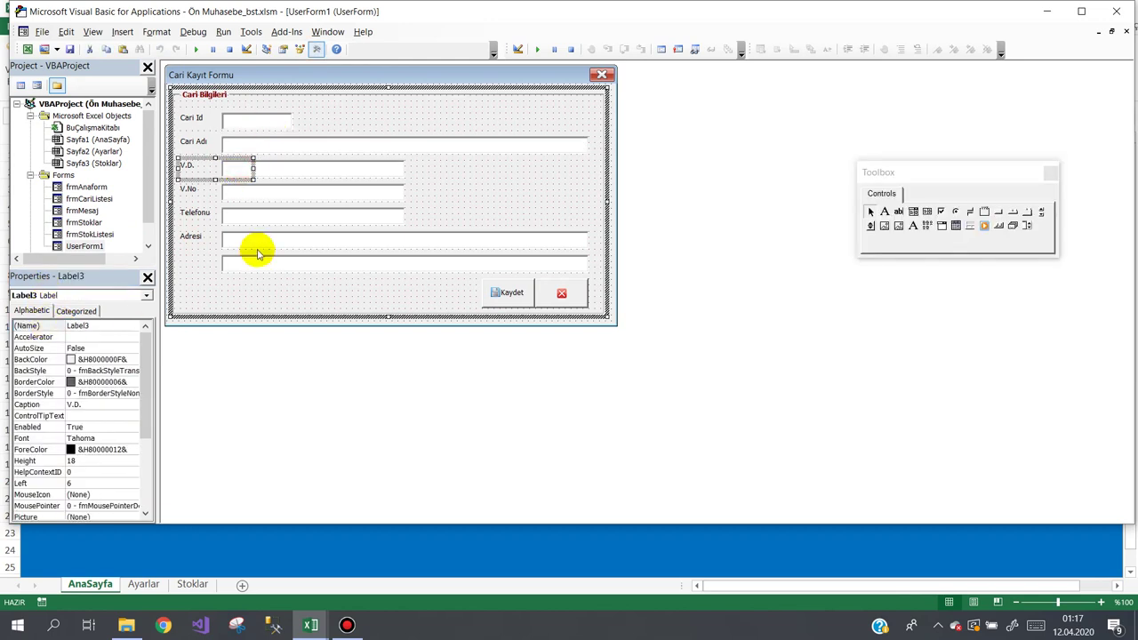
pyautogui.click(279, 169)
pyautogui.click(61, 327)
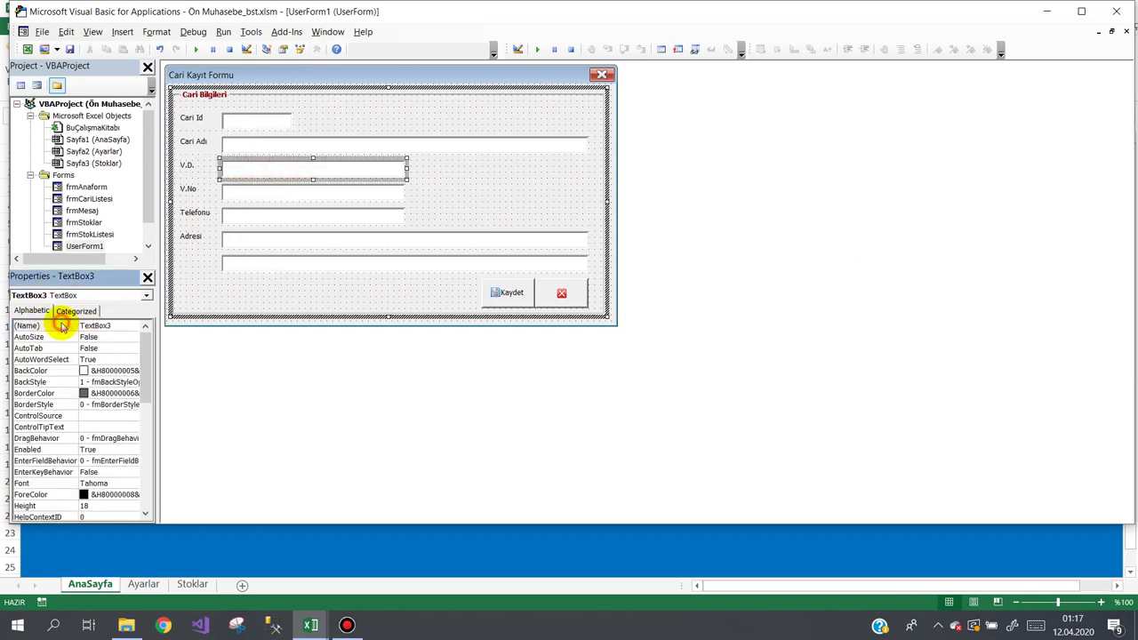
pyautogui.write('txtVergiDaires')
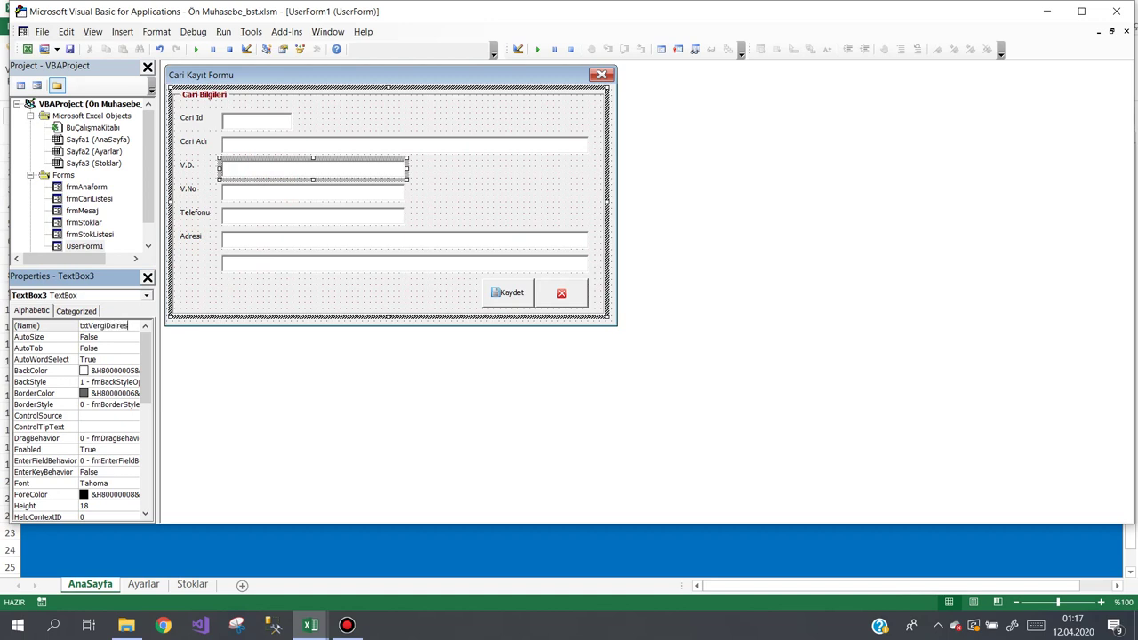
pyautogui.click(60, 325)
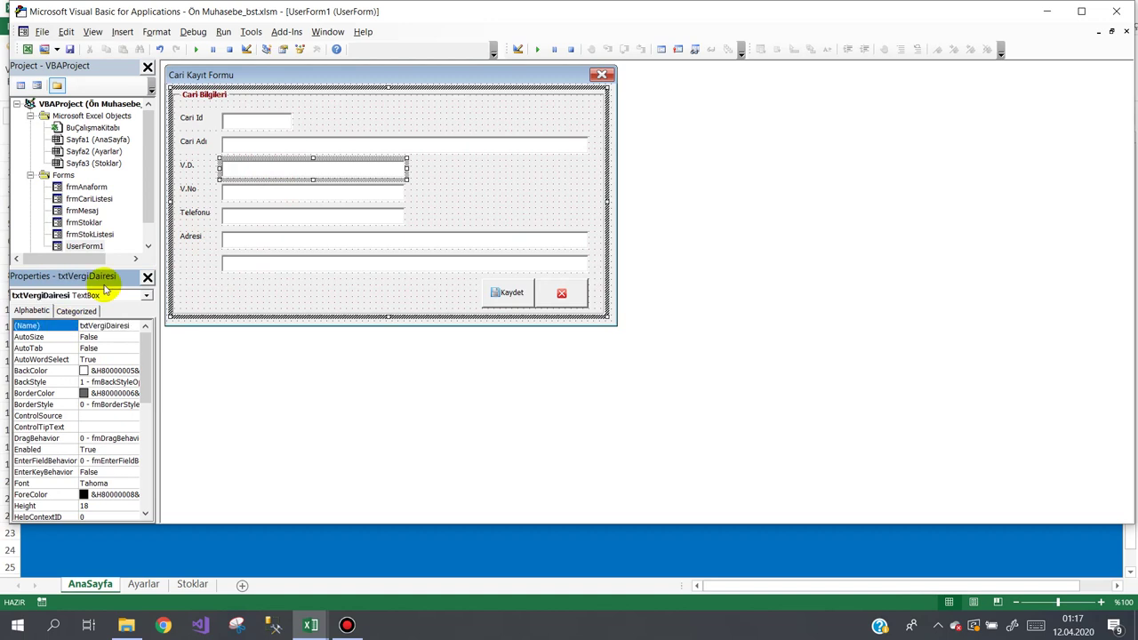
# Step: Name the V.No box txtVergiNo and the Telefonu box txtTelefon
pyautogui.click(260, 198)
pyautogui.click(64, 326)
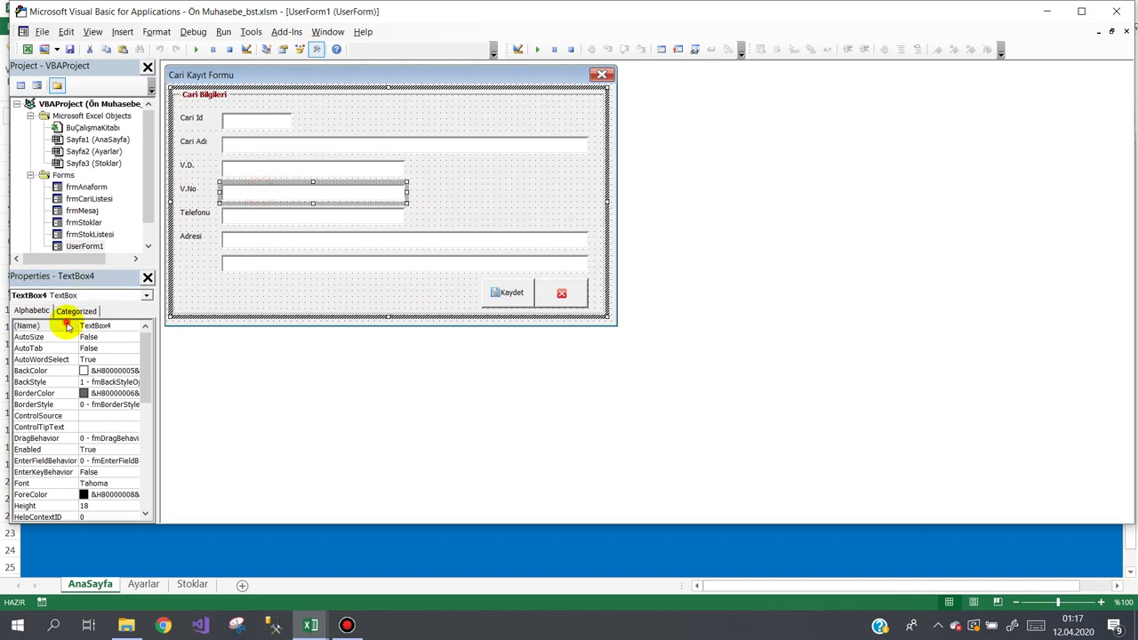
pyautogui.write('txtVergiNo')
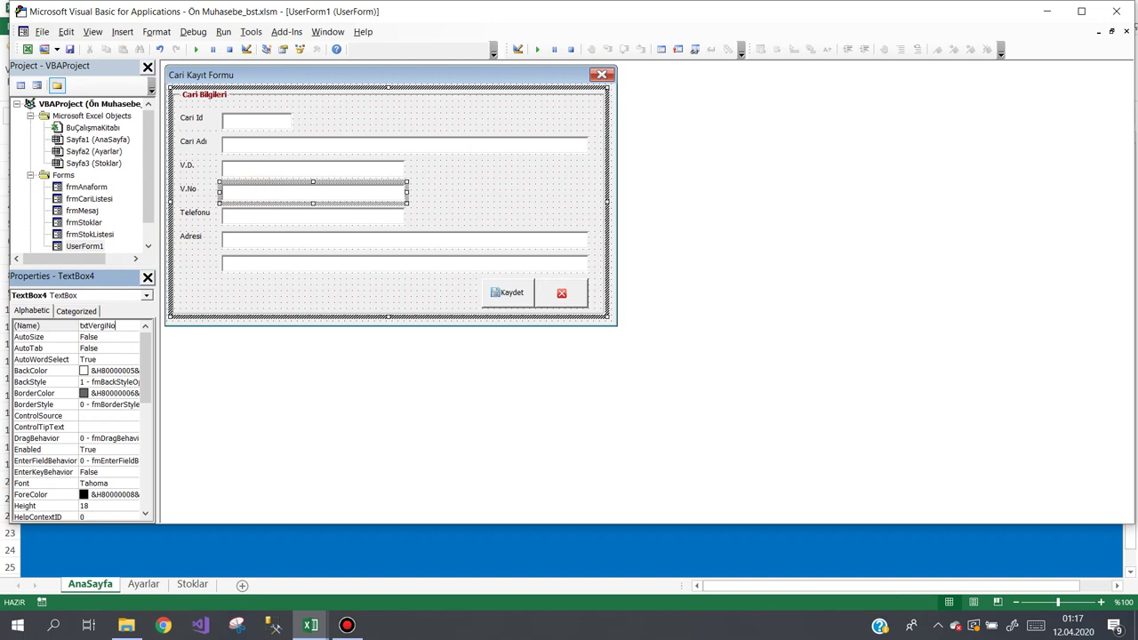
pyautogui.click(63, 325)
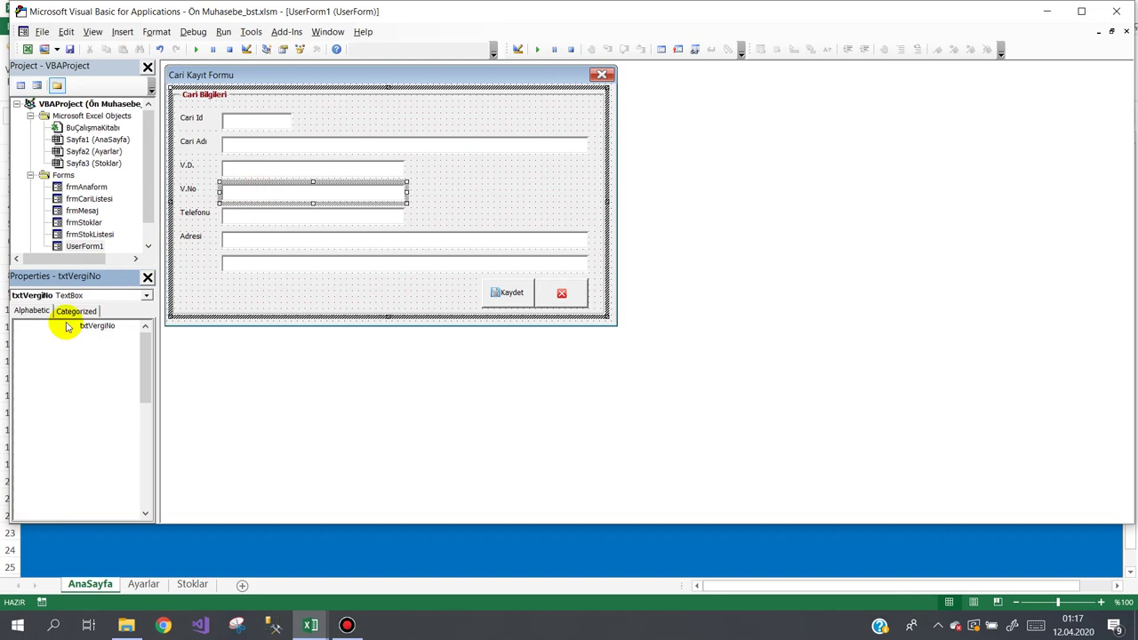
pyautogui.click(253, 221)
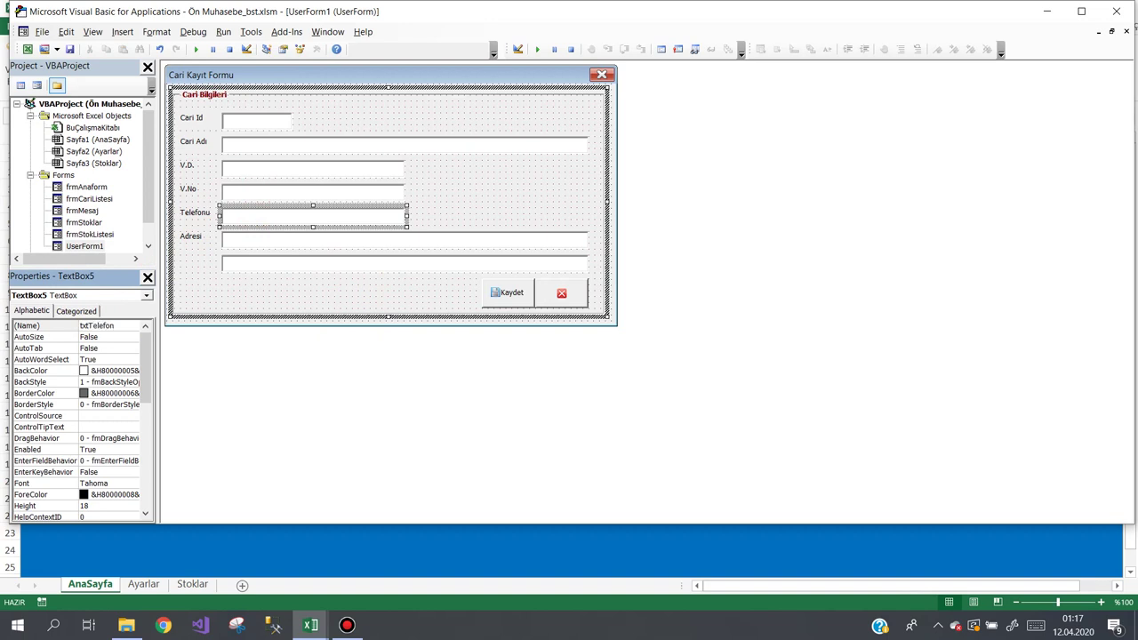
pyautogui.click(64, 326)
# Step: Delete the extra second address box below Adresi
pyautogui.click(257, 237)
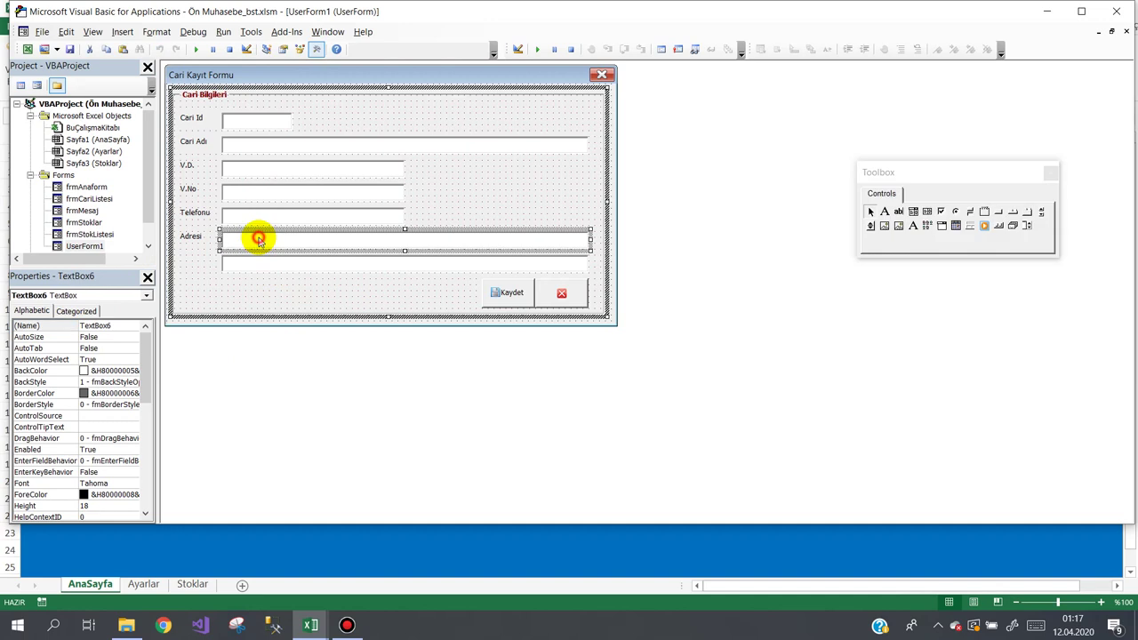
pyautogui.click(58, 329)
pyautogui.write('txt')
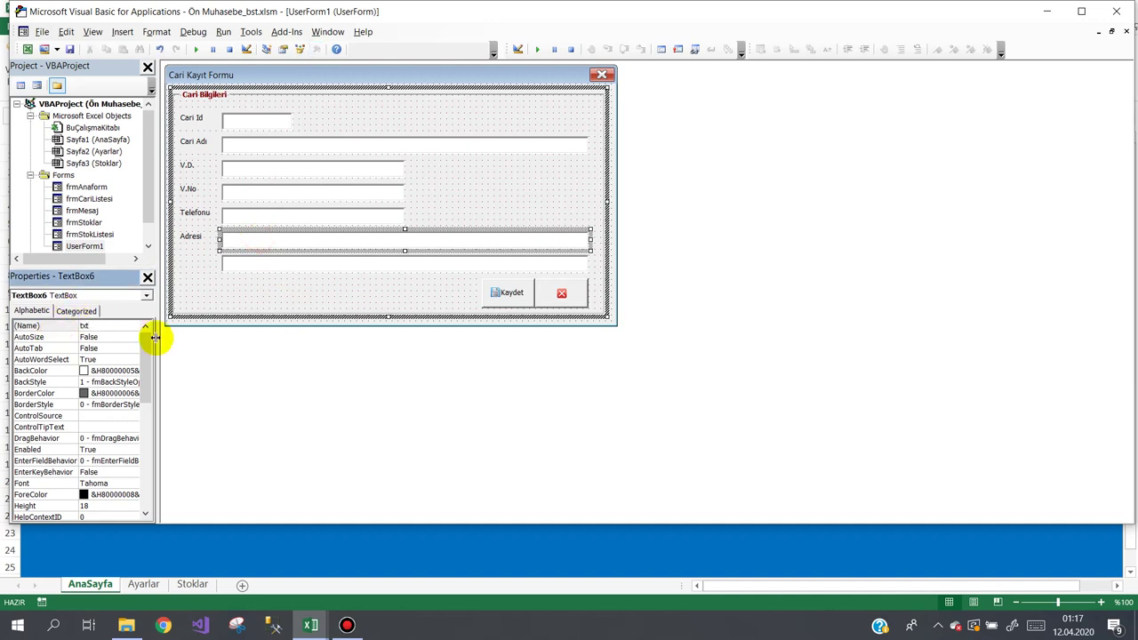
pyautogui.click(298, 266)
pyautogui.press('Delete')
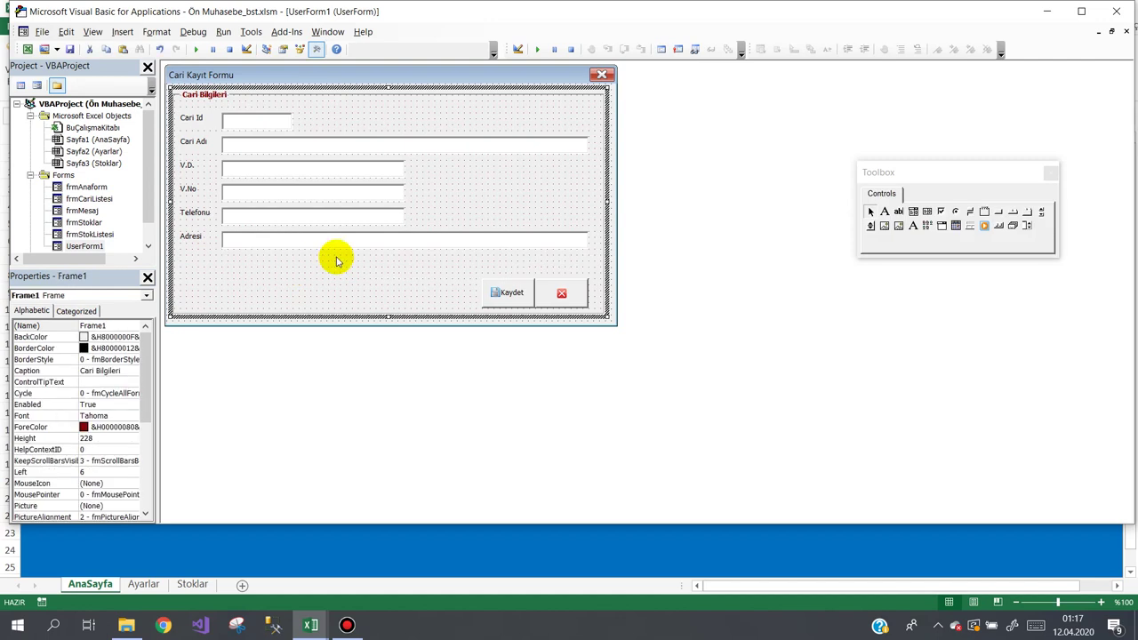
# Step: Make the Adresi box about 44 high with ScrollBars set to 2 - fmScrollBarsVertical
pyautogui.click(389, 238)
pyautogui.moveTo(404, 250); pyautogui.dragTo(405, 276)
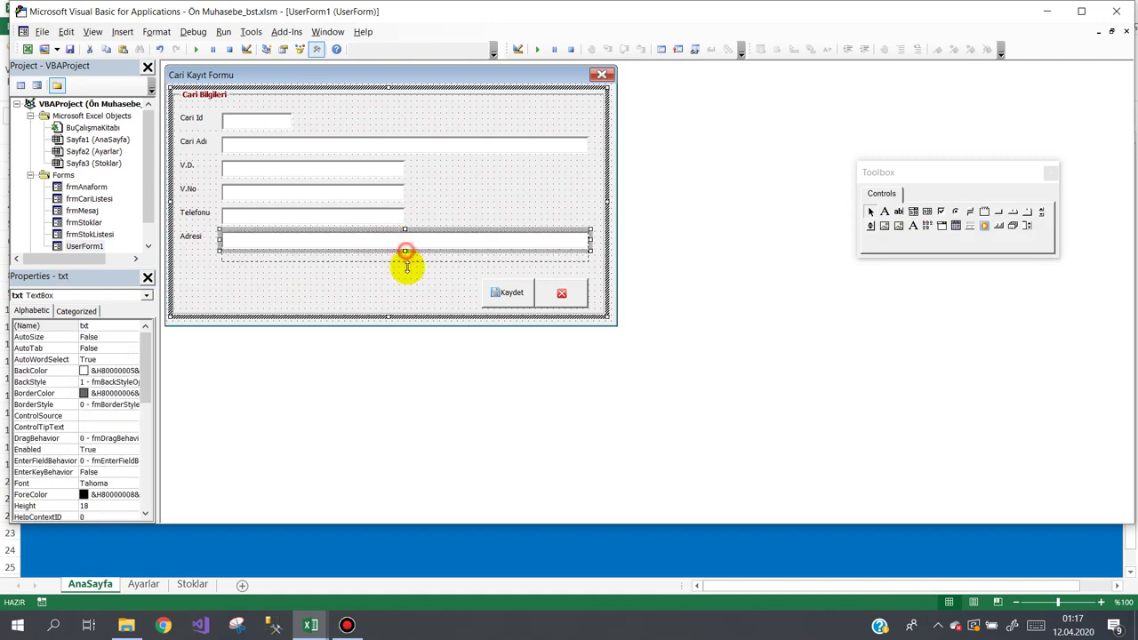
pyautogui.moveTo(149, 381); pyautogui.dragTo(151, 416)
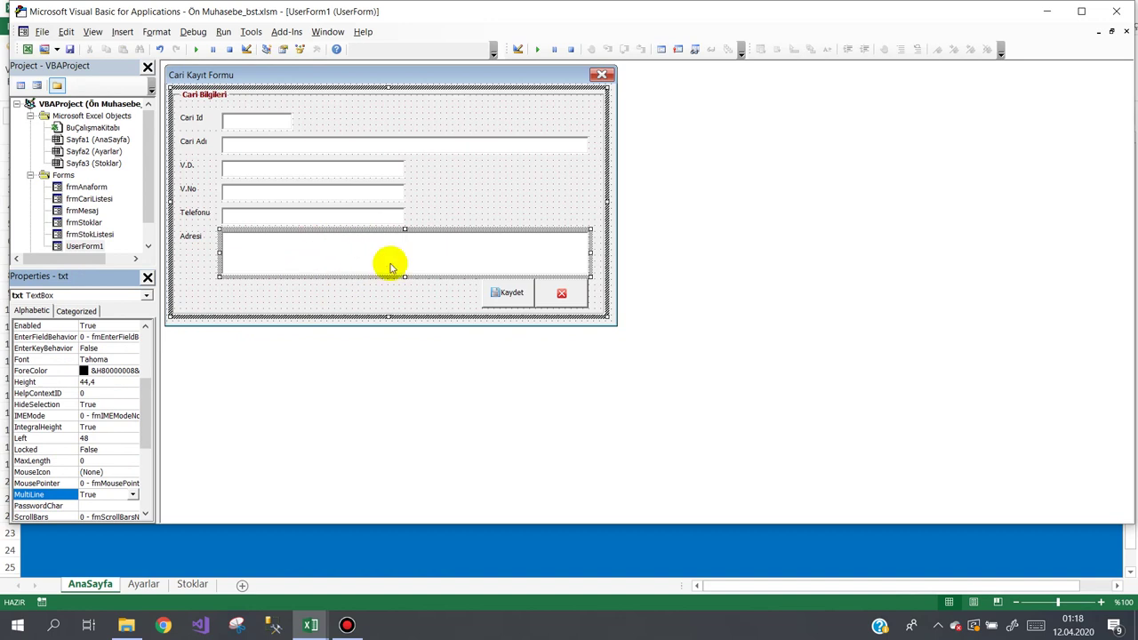
pyautogui.moveTo(145, 417); pyautogui.dragTo(147, 460)
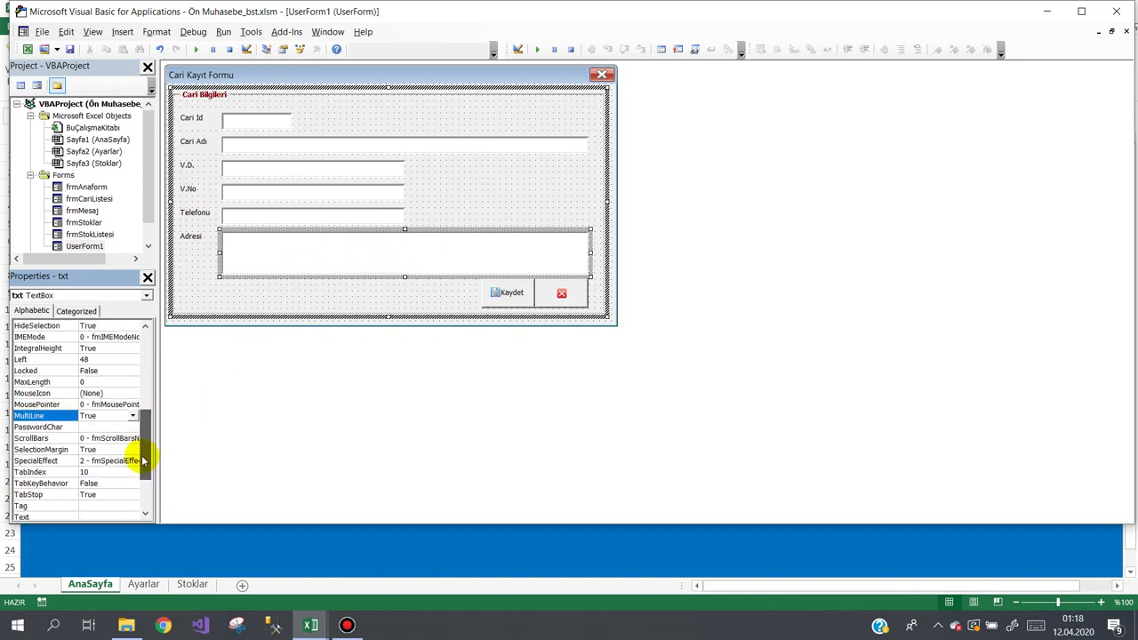
pyautogui.click(54, 438)
pyautogui.click(132, 438)
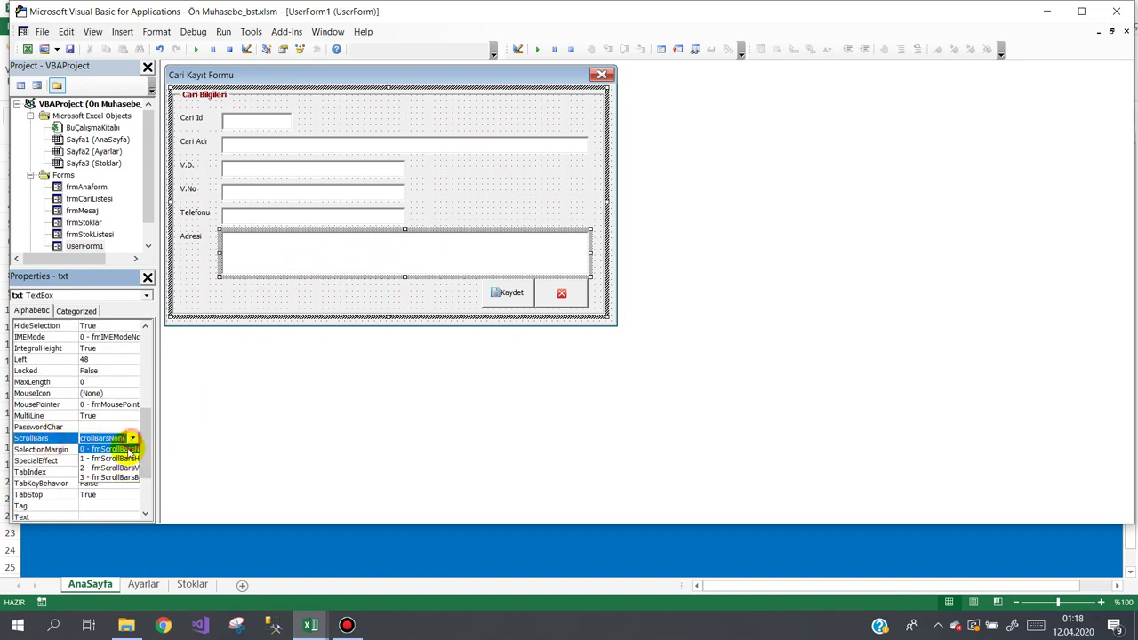
pyautogui.click(118, 468)
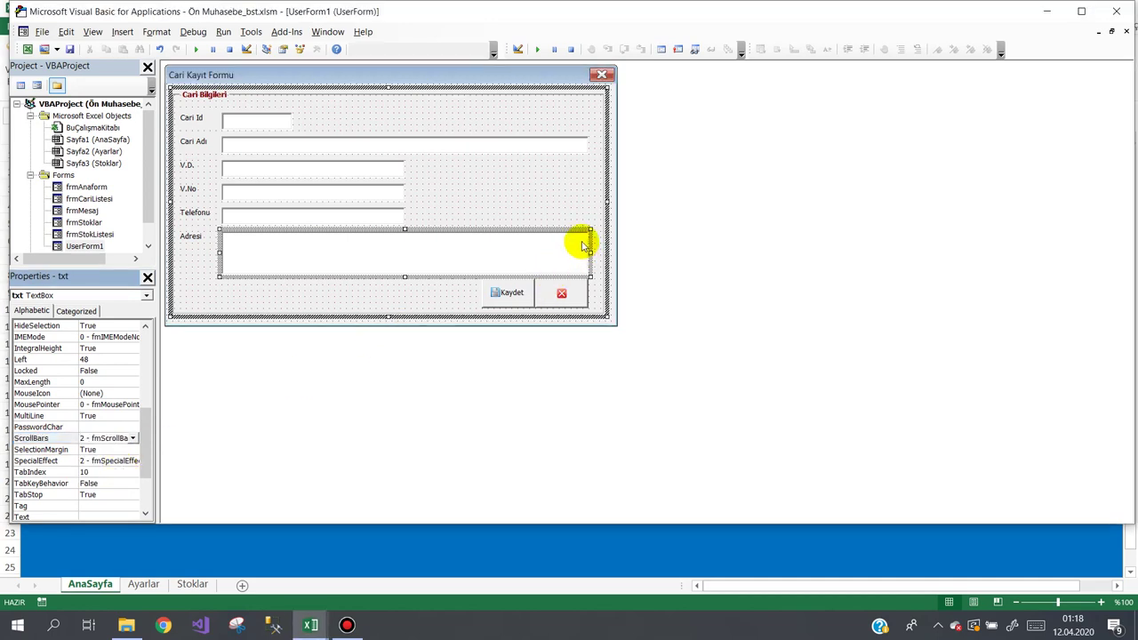
# Step: Name the address box txtAdres
pyautogui.click(429, 301)
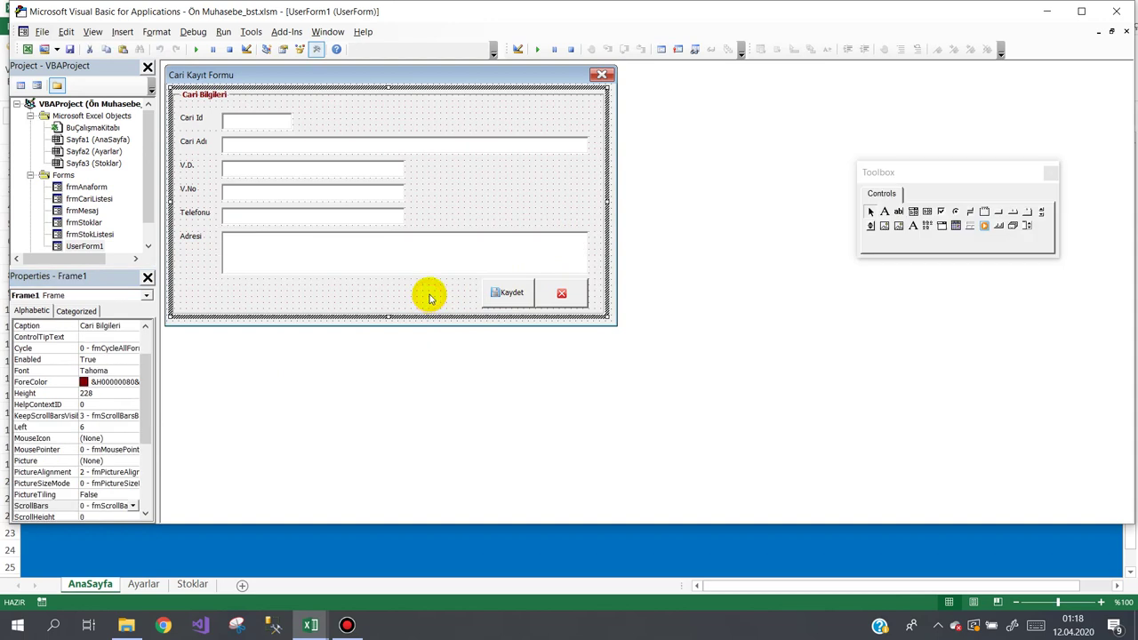
pyautogui.click(327, 258)
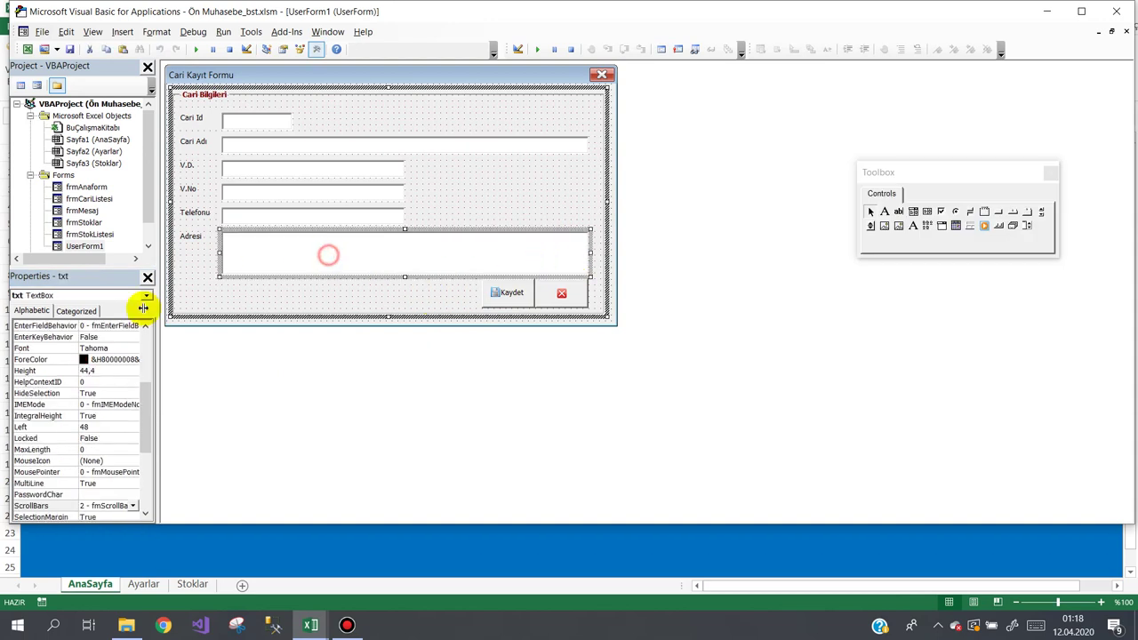
pyautogui.scroll(2, 145, 391)
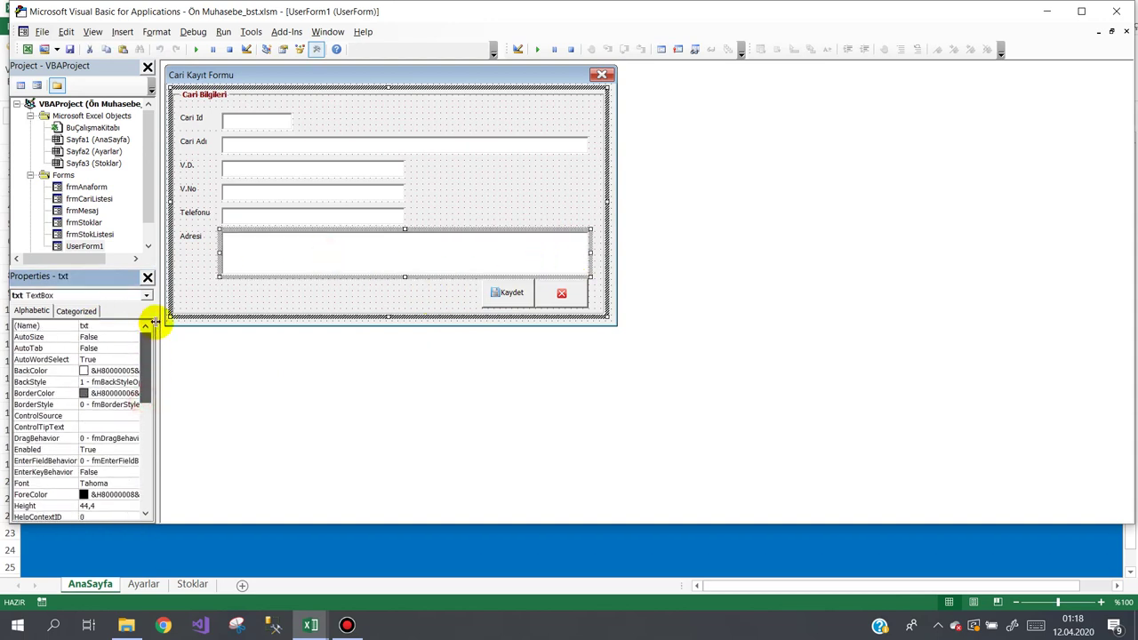
pyautogui.click(86, 325)
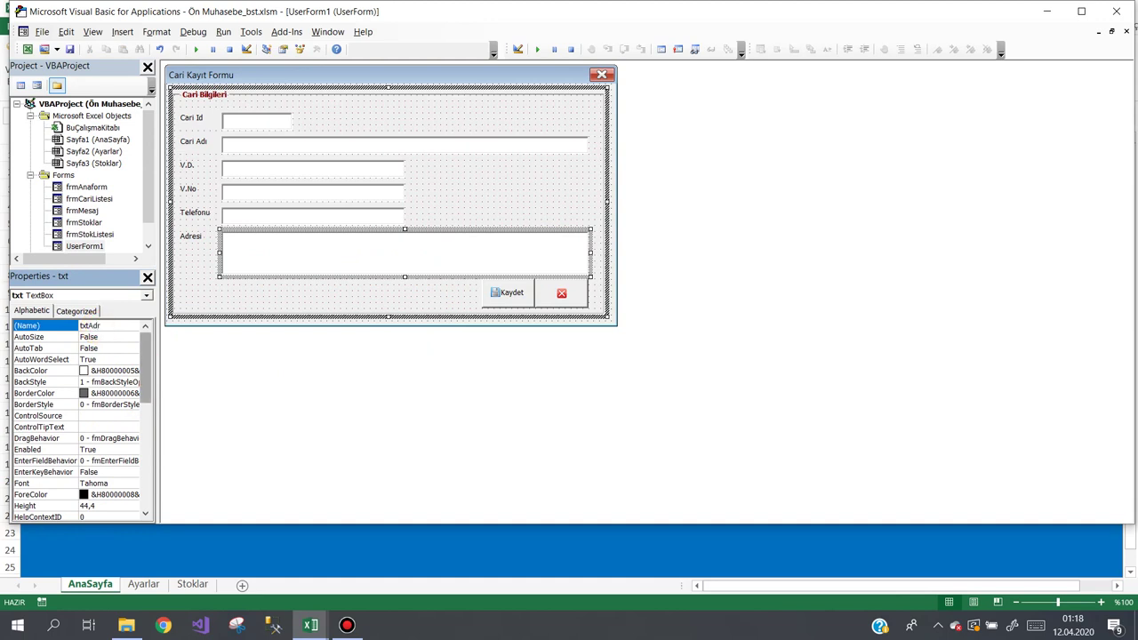
pyautogui.click(143, 369)
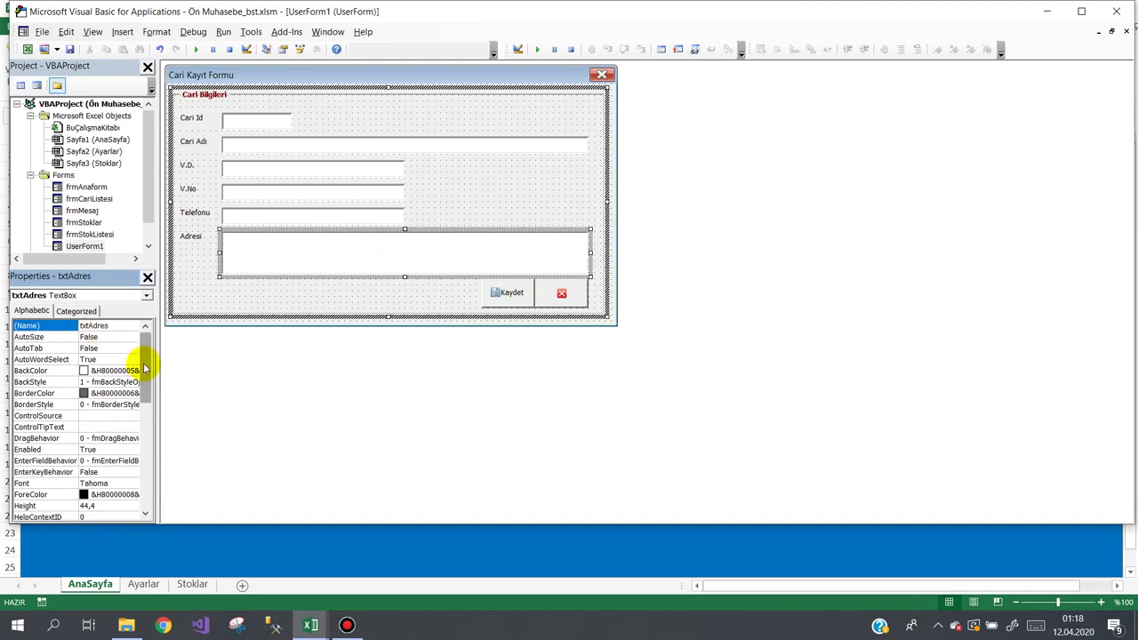
pyautogui.click(274, 332)
pyautogui.click(294, 78)
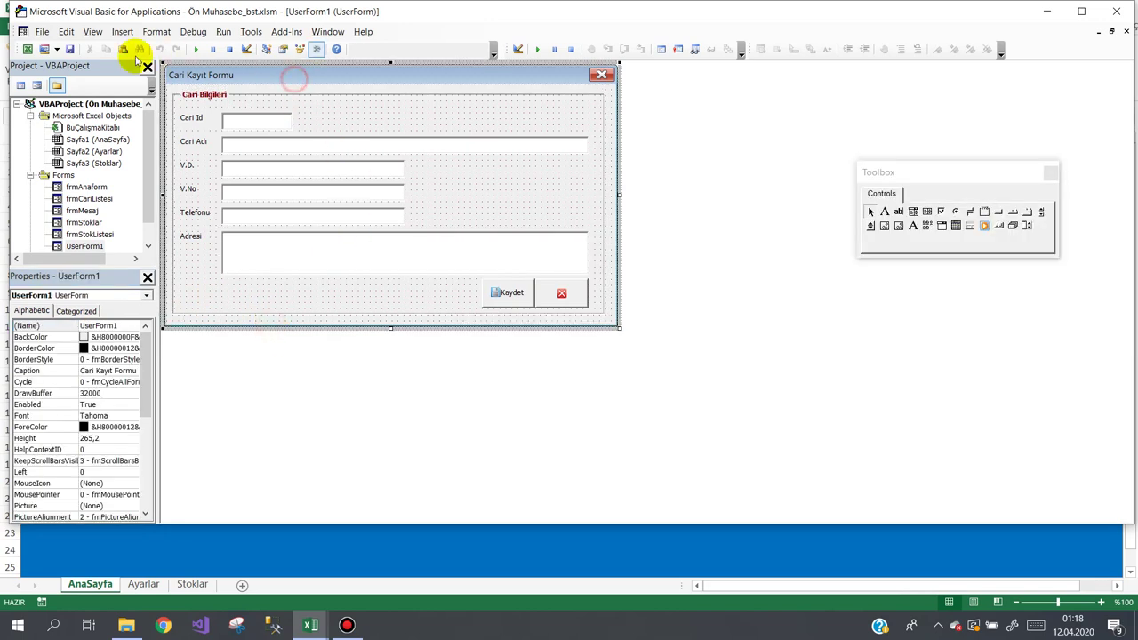
# Step: Save the workbook past the privacy warning and name the form frmCari
pyautogui.click(70, 48)
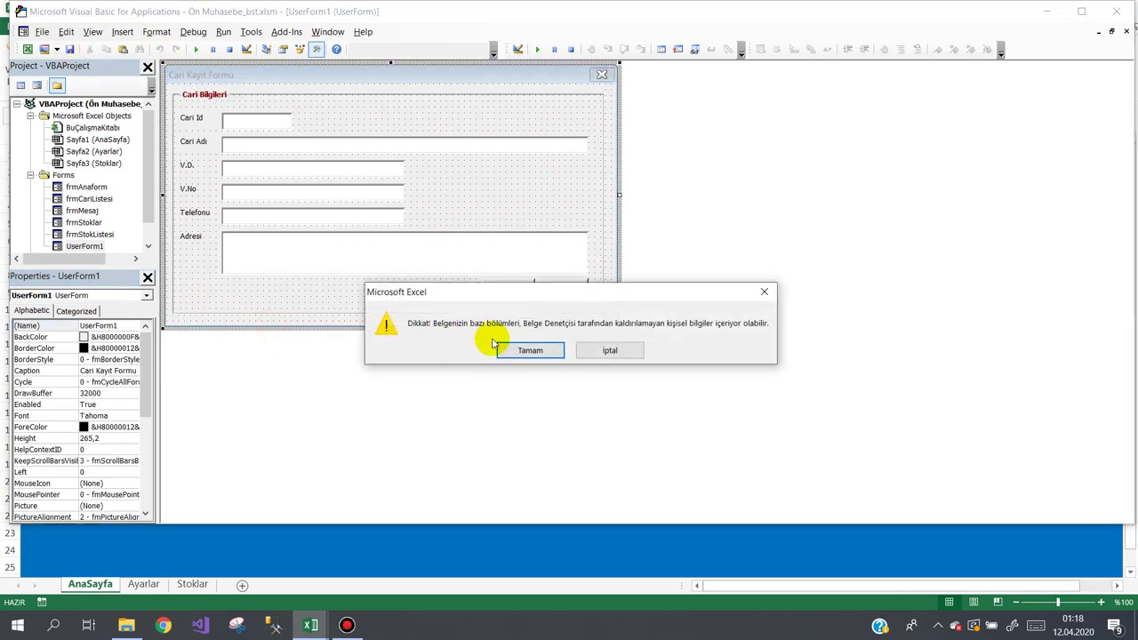
pyautogui.click(510, 350)
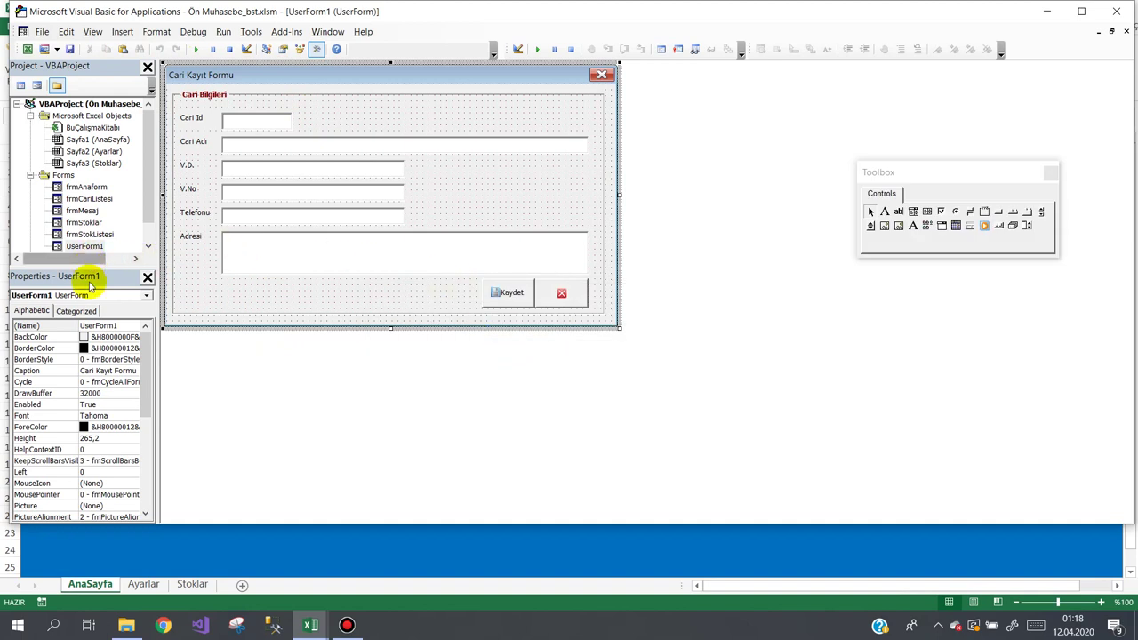
pyautogui.click(59, 325)
pyautogui.write('frmCari')
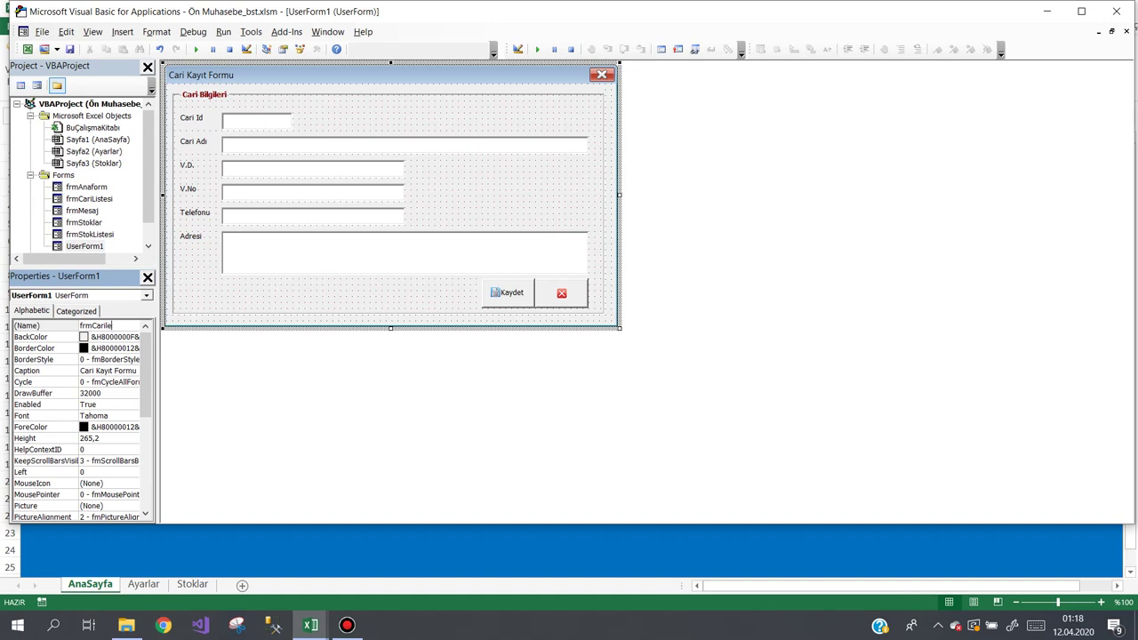
pyautogui.click(60, 329)
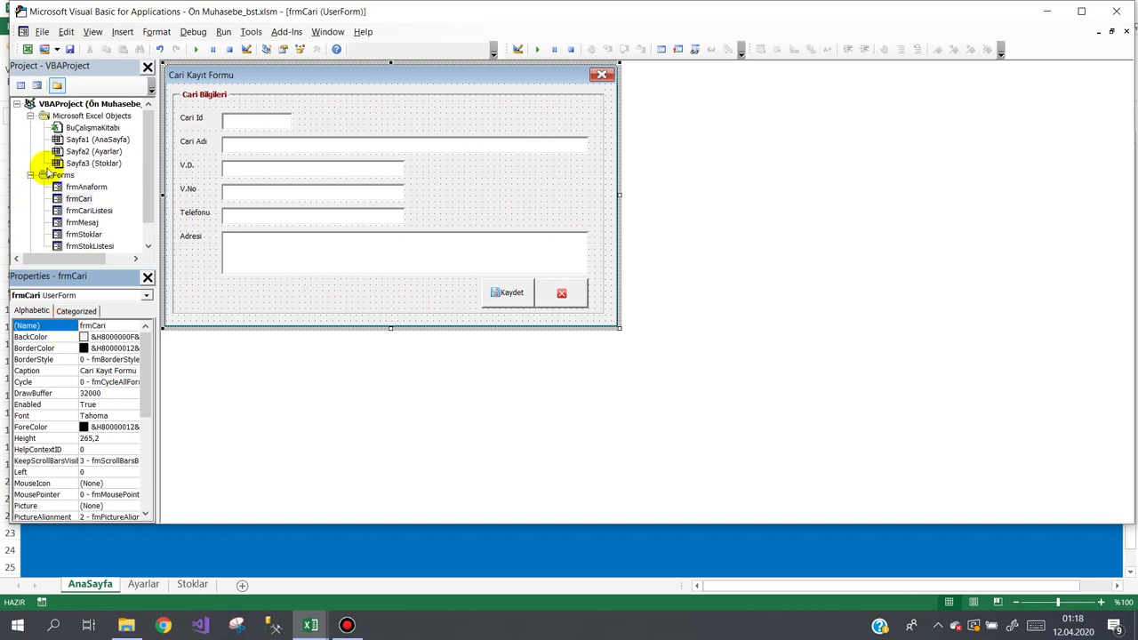
# Step: Change the form's name from frmCari to frmCariler
pyautogui.doubleClick(81, 234)
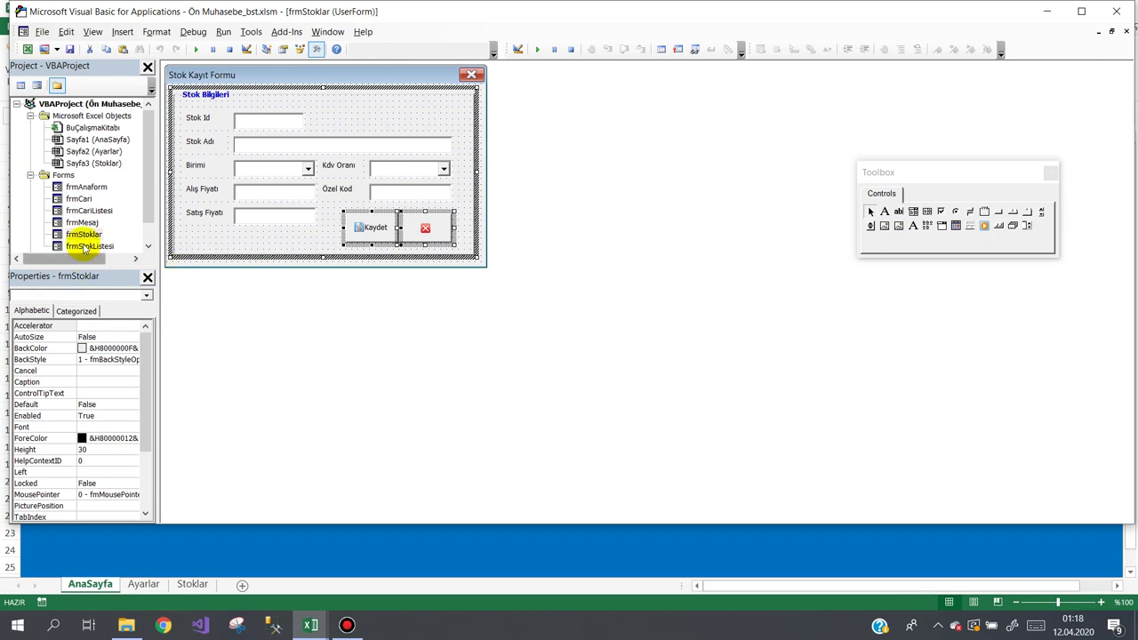
pyautogui.doubleClick(82, 199)
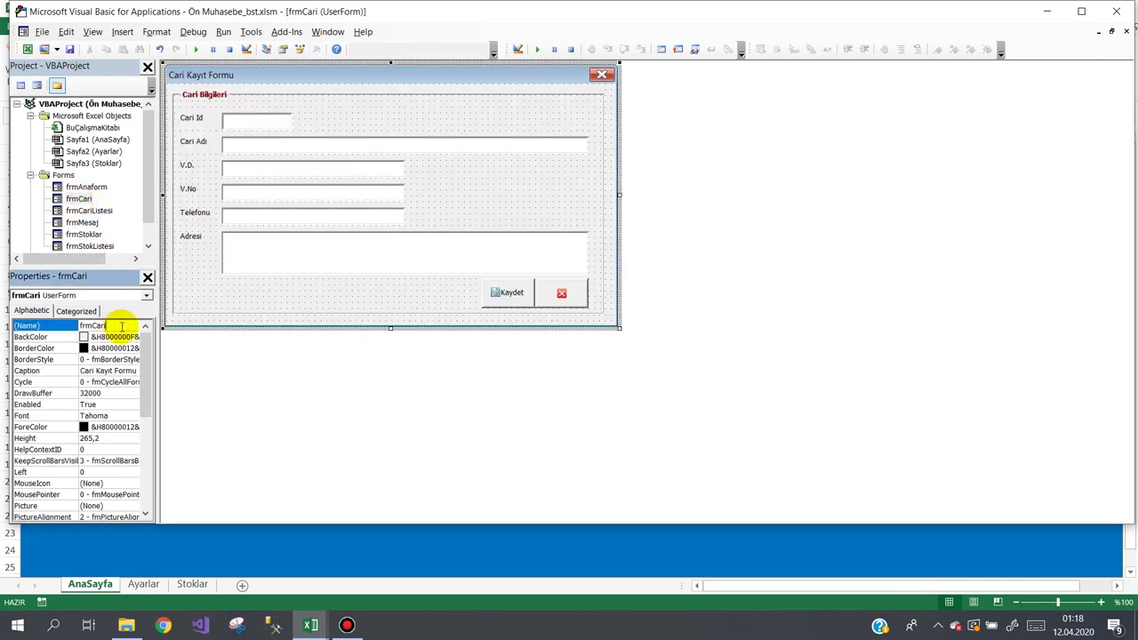
pyautogui.write('ler')
pyautogui.click(202, 319)
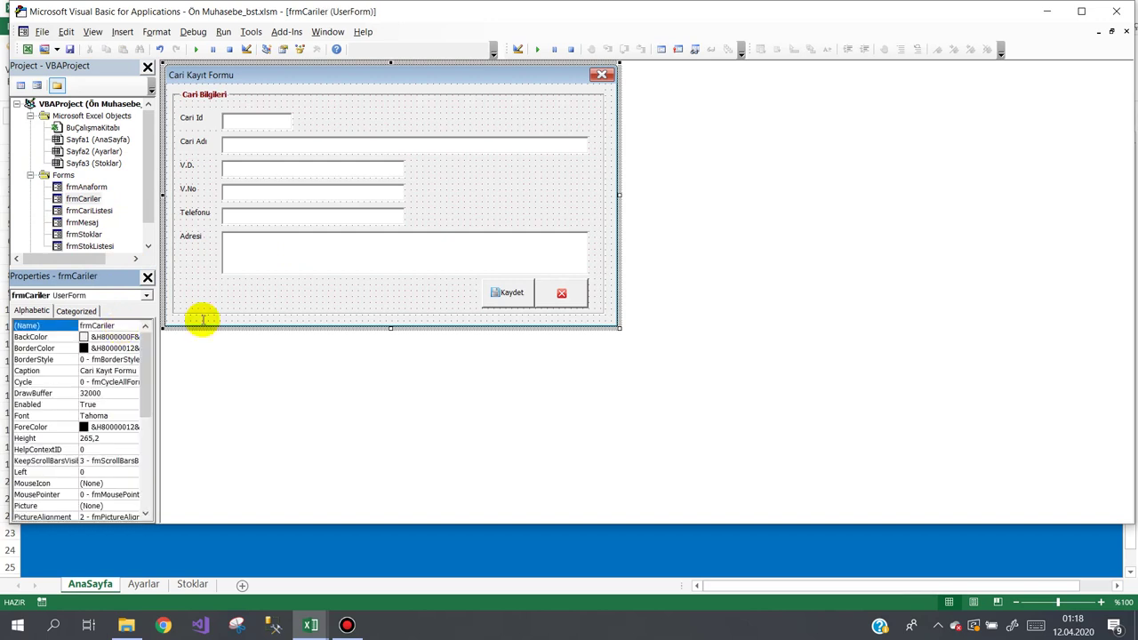
pyautogui.click(222, 76)
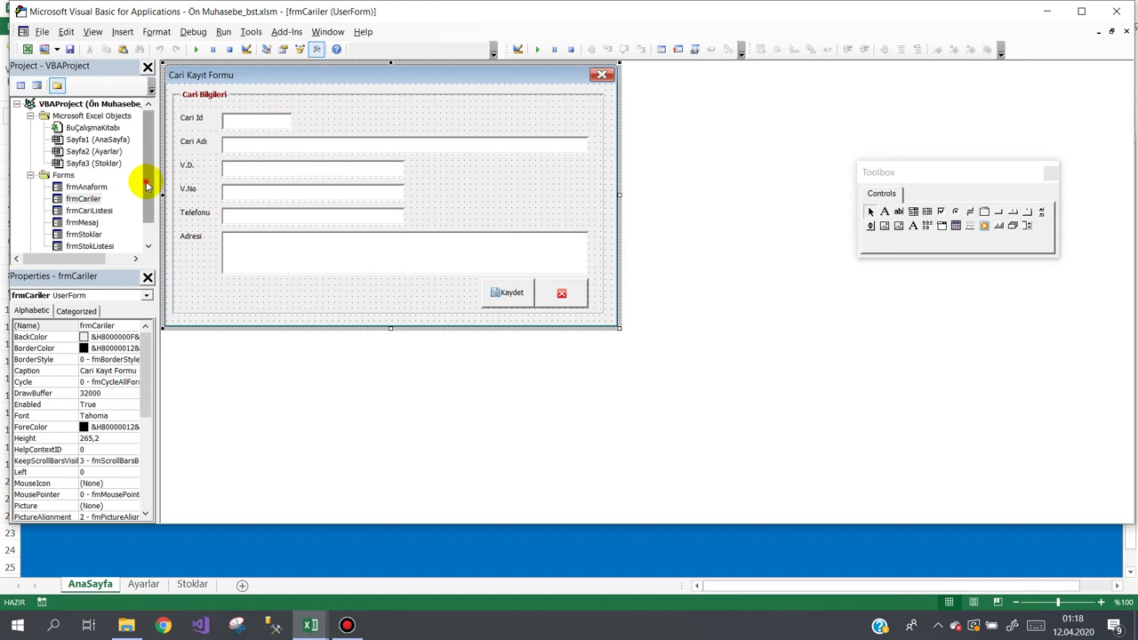
# Step: Check btnYeni's click code and select btnGuncelle on frmCariListesi, then open frmCariler's designer
pyautogui.moveTo(147, 185); pyautogui.dragTo(145, 216)
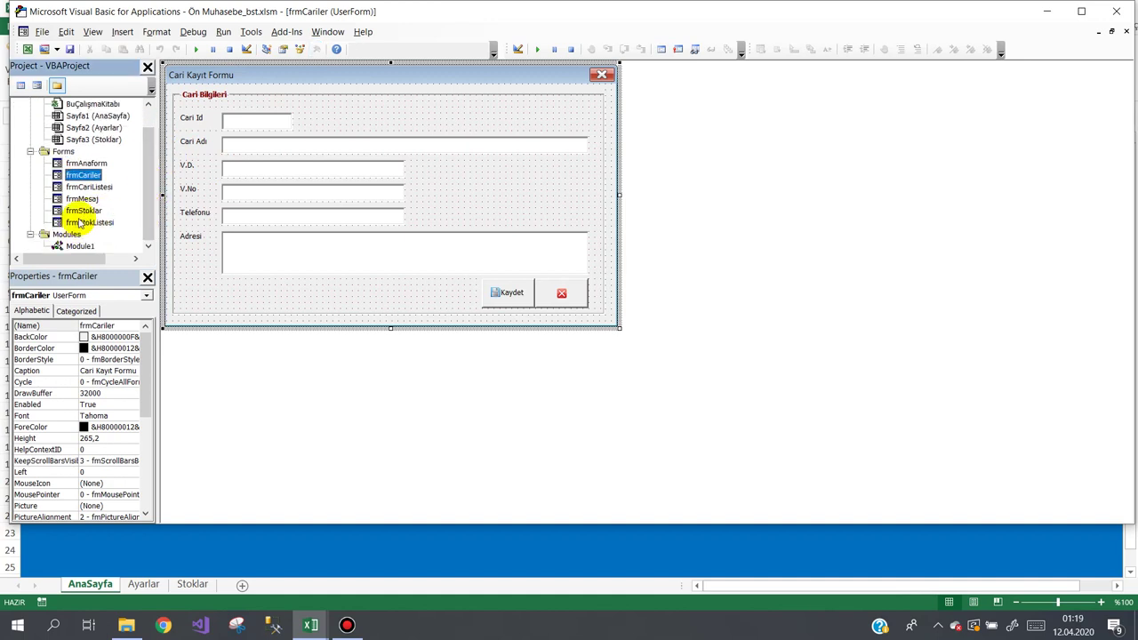
pyautogui.doubleClick(89, 187)
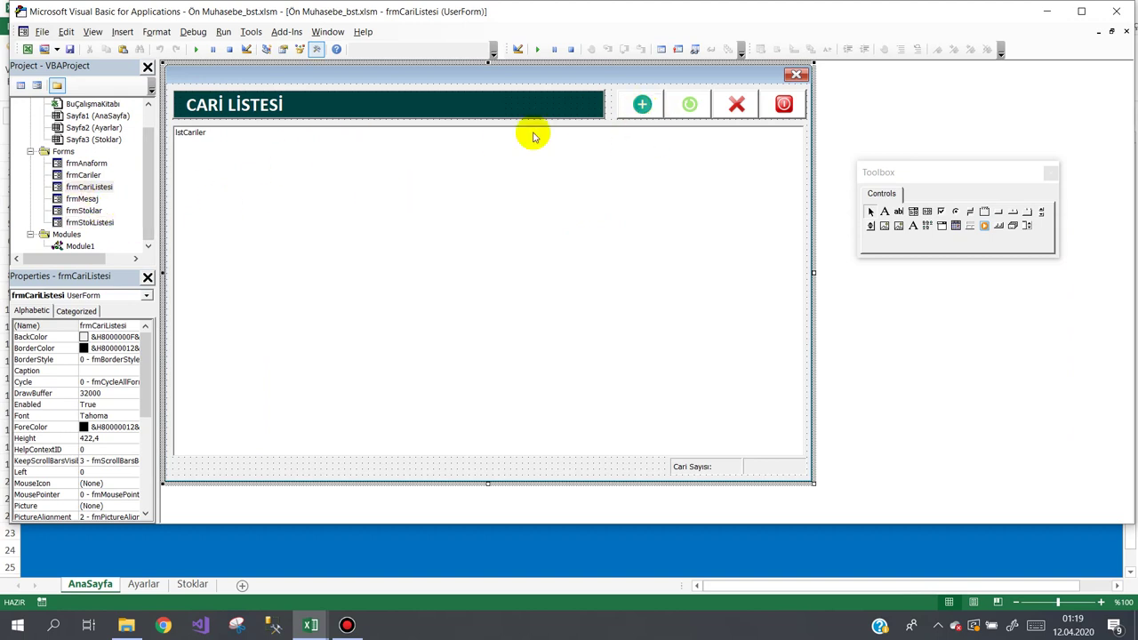
pyautogui.doubleClick(641, 105)
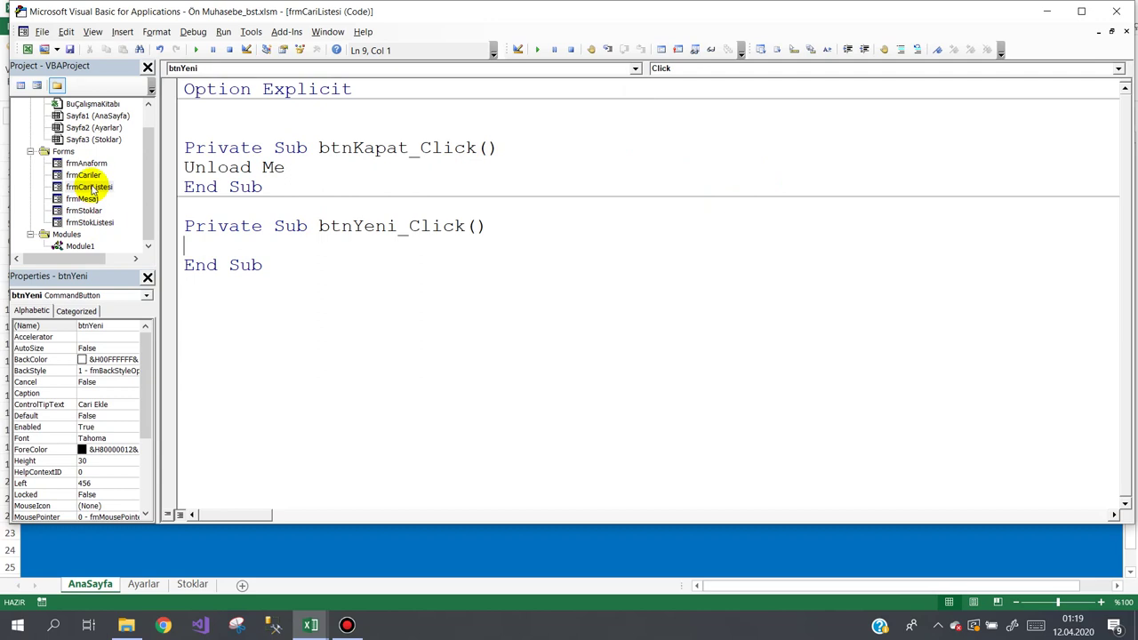
pyautogui.doubleClick(91, 177)
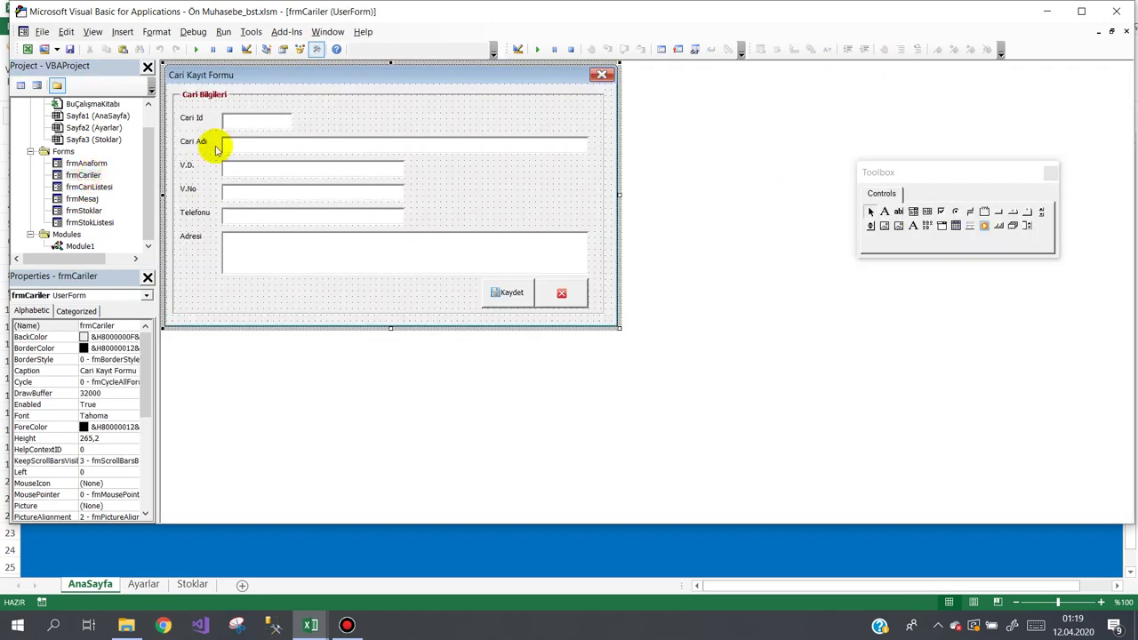
pyautogui.click(89, 188)
pyautogui.doubleClick(88, 188)
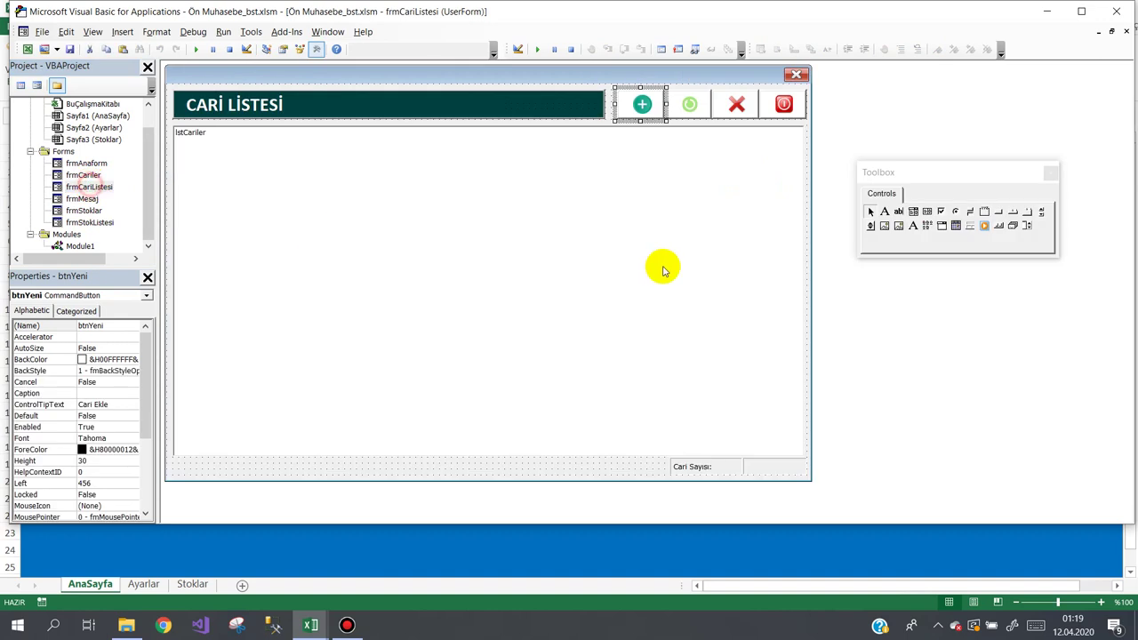
pyautogui.click(696, 104)
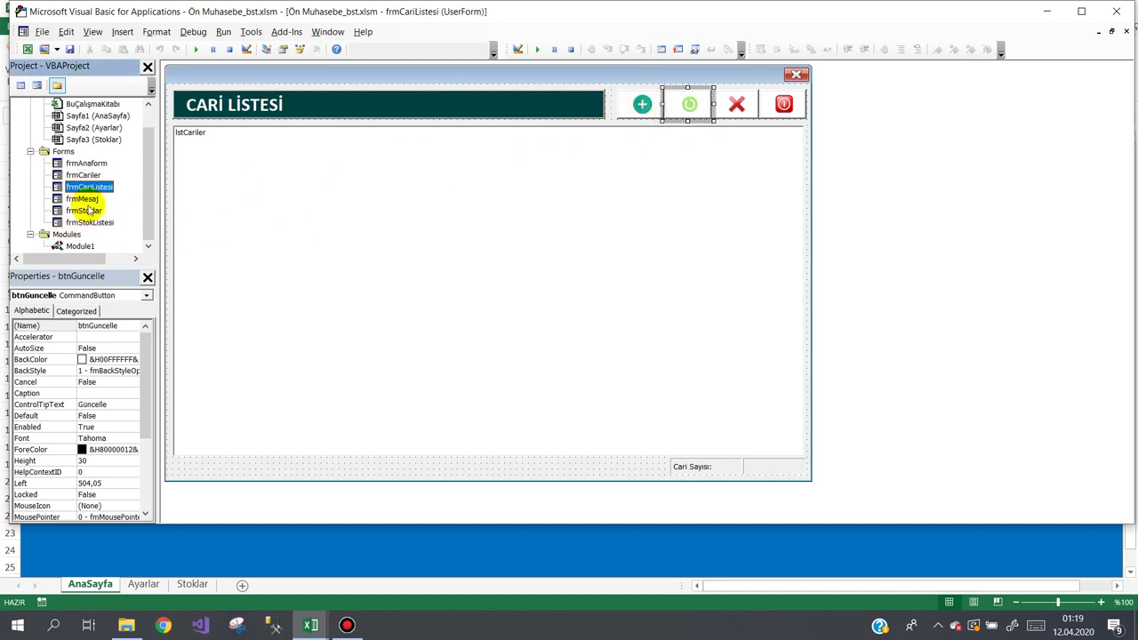
pyautogui.doubleClick(81, 175)
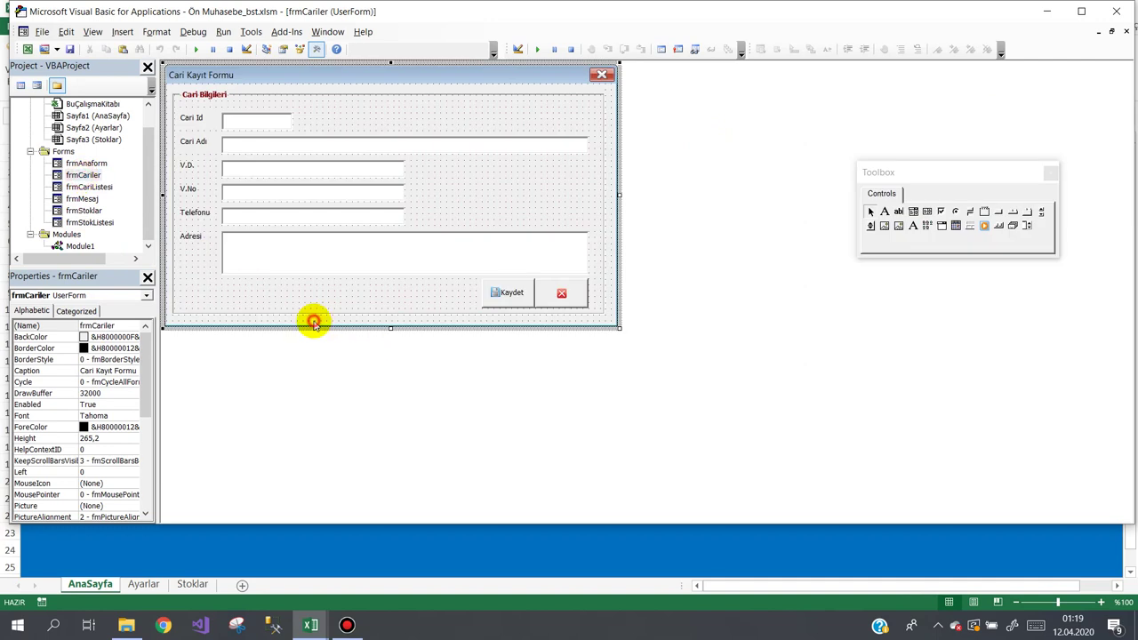
# Step: Add 'Public islem As Byte' under Option Explicit in frmCariler's code
pyautogui.doubleClick(314, 323)
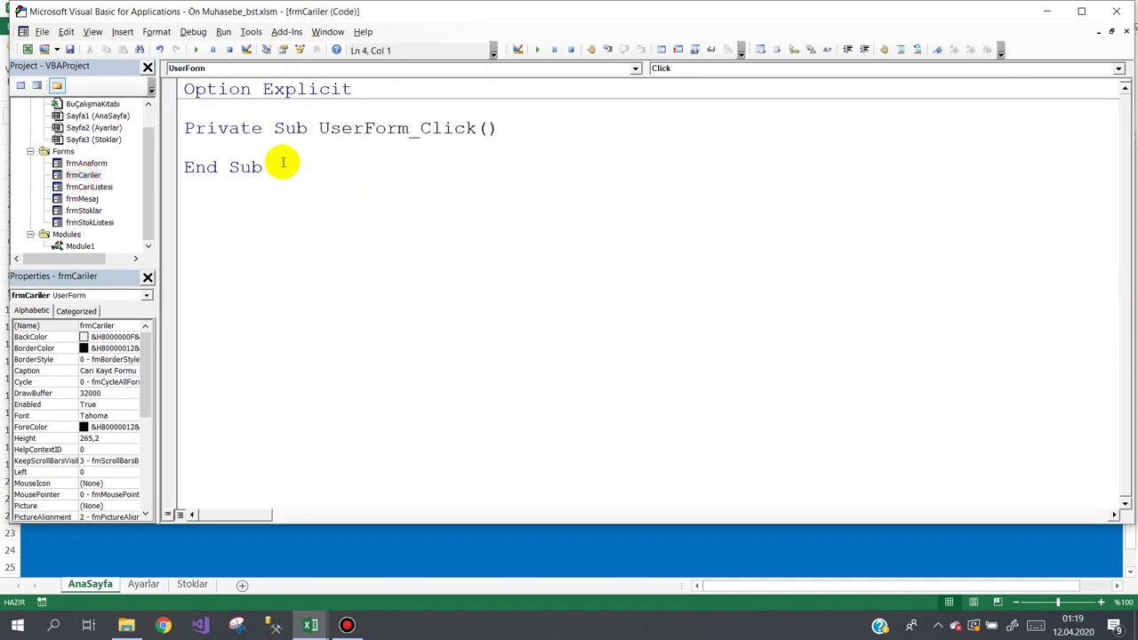
pyautogui.click(213, 106)
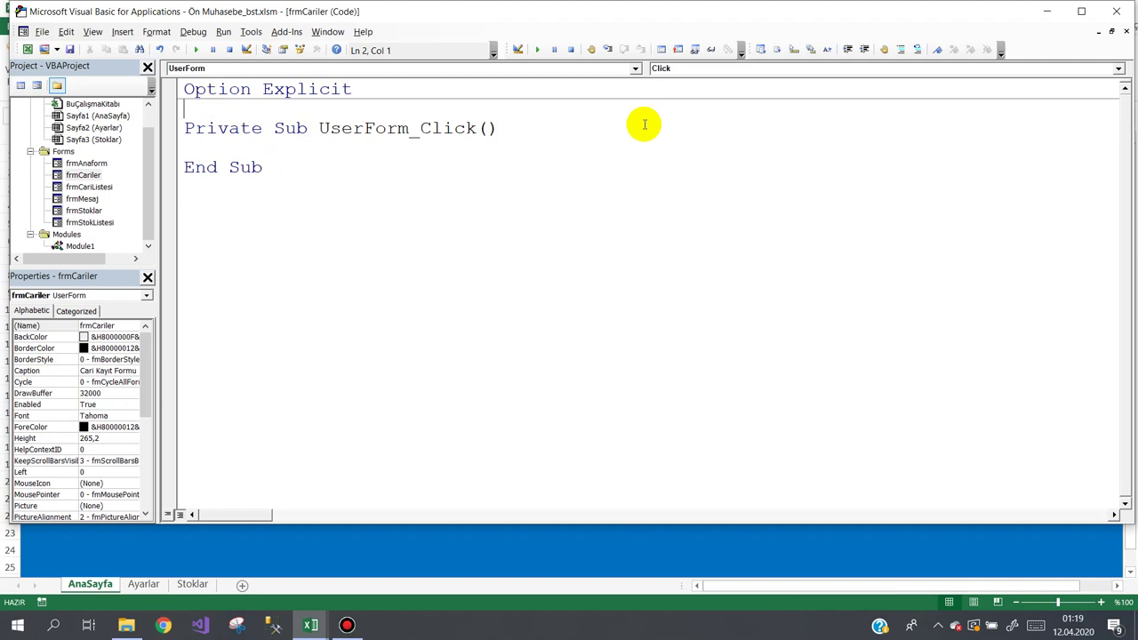
pyautogui.write('public islem as')
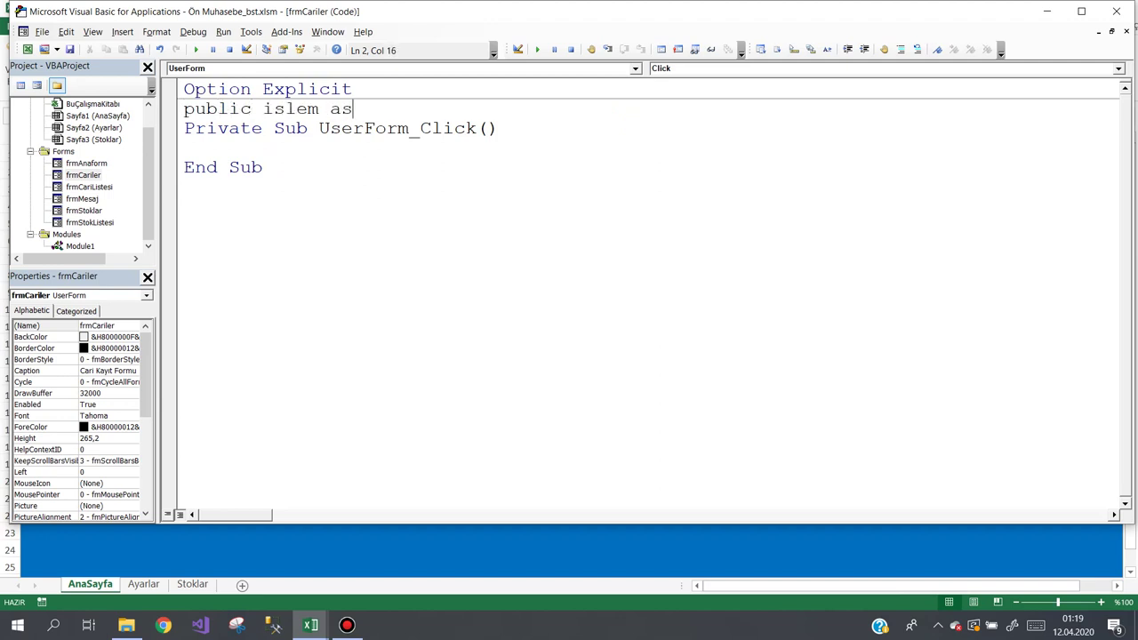
pyautogui.write(' in')
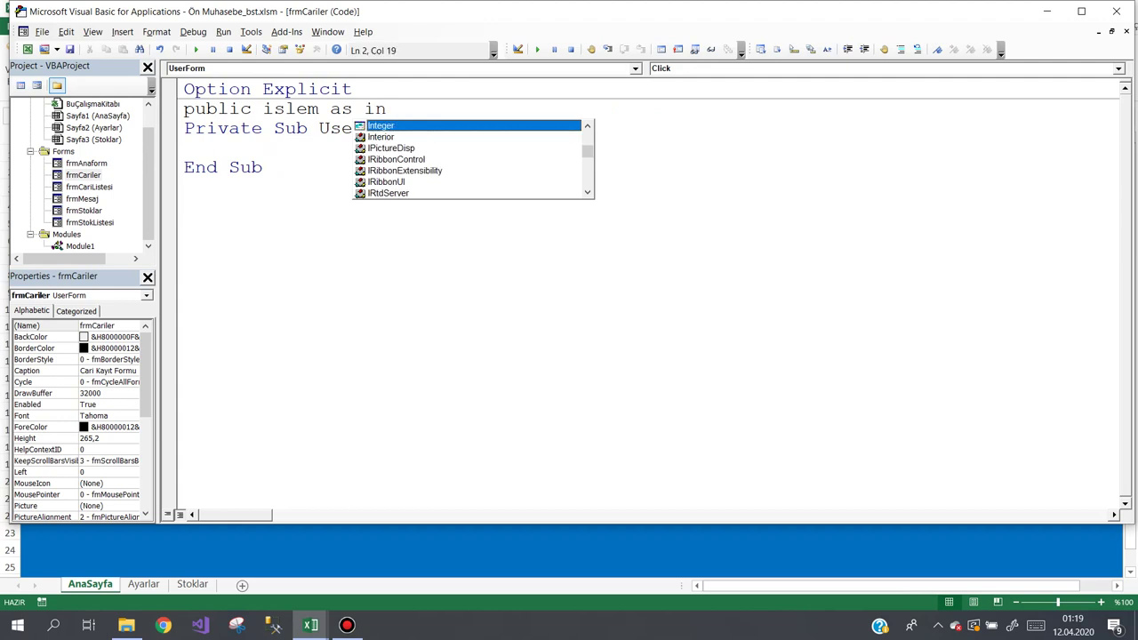
pyautogui.press('BackSpace')
pyautogui.write('by')
pyautogui.press('Escape')
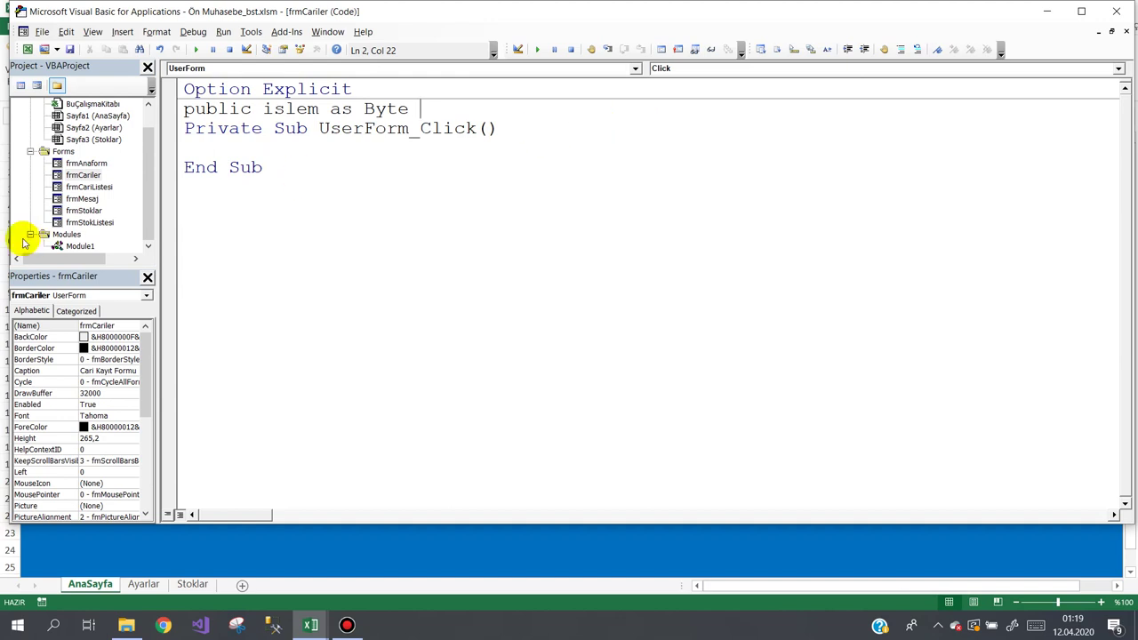
pyautogui.click(286, 214)
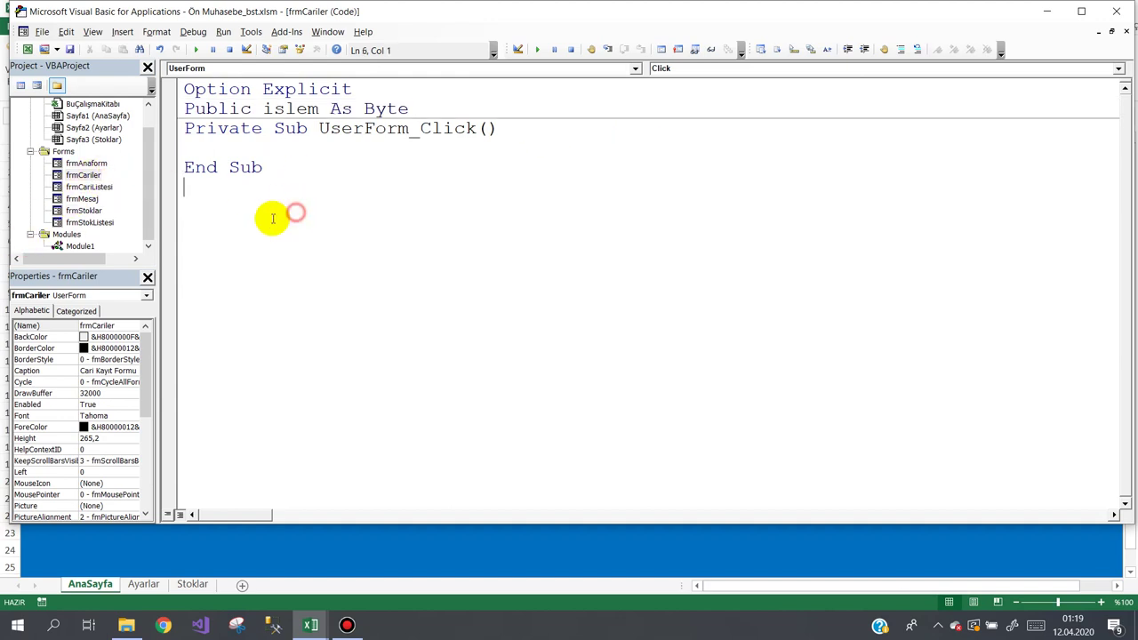
pyautogui.doubleClick(89, 187)
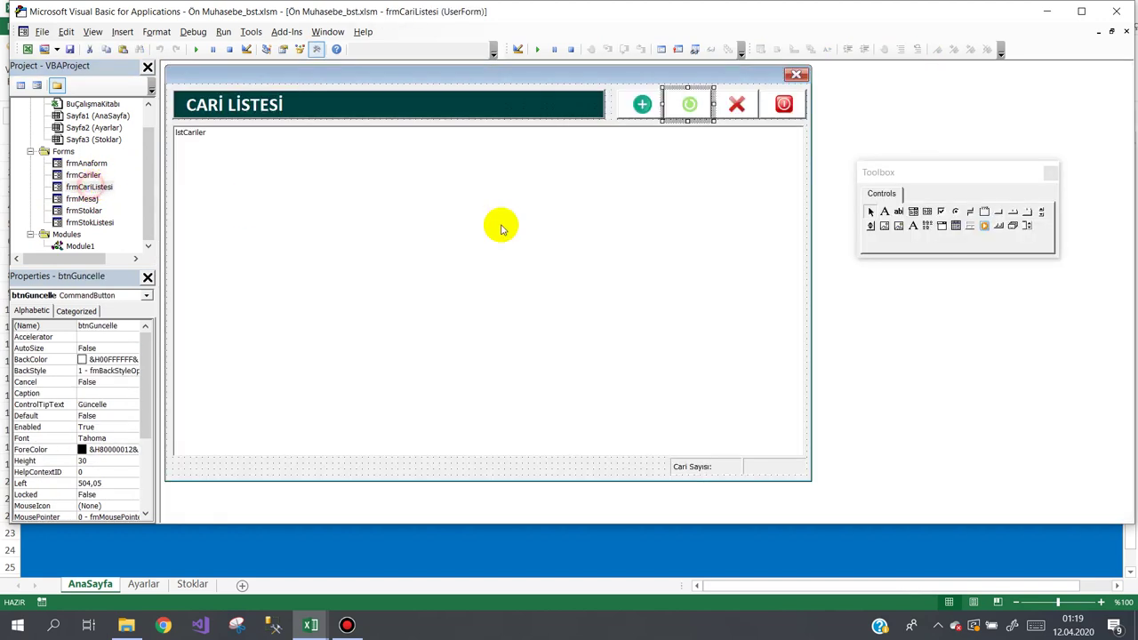
# Step: Write 'frmCariler.islem = 1' in btnYeni's click code
pyautogui.doubleClick(642, 104)
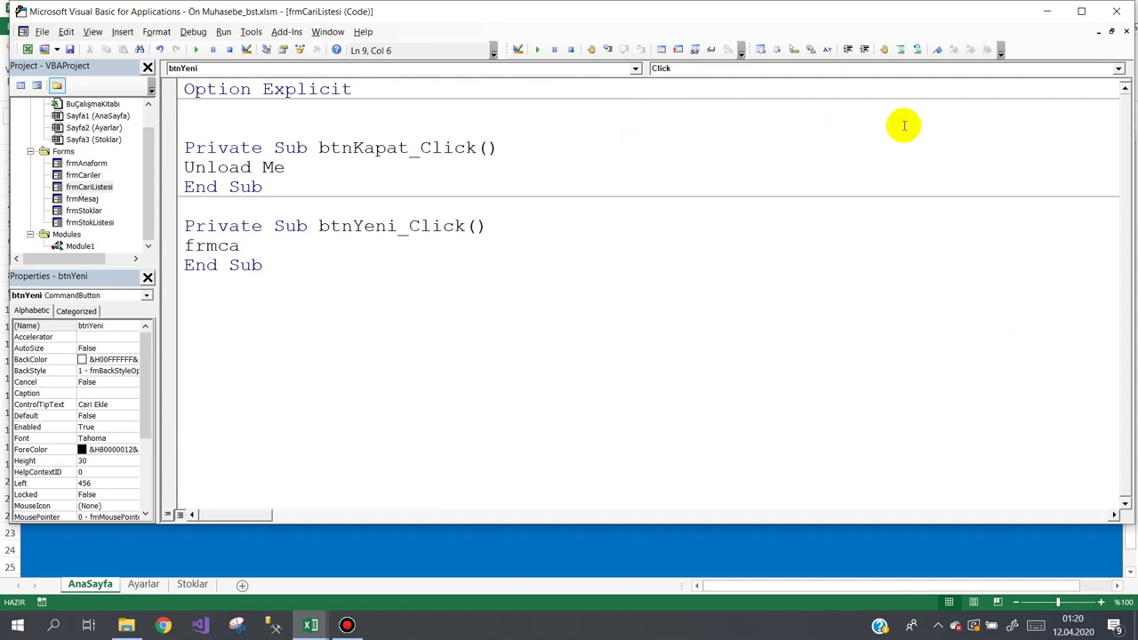
pyautogui.hotkey('ctrl', 'space')
pyautogui.write('.is')
pyautogui.press('Escape')
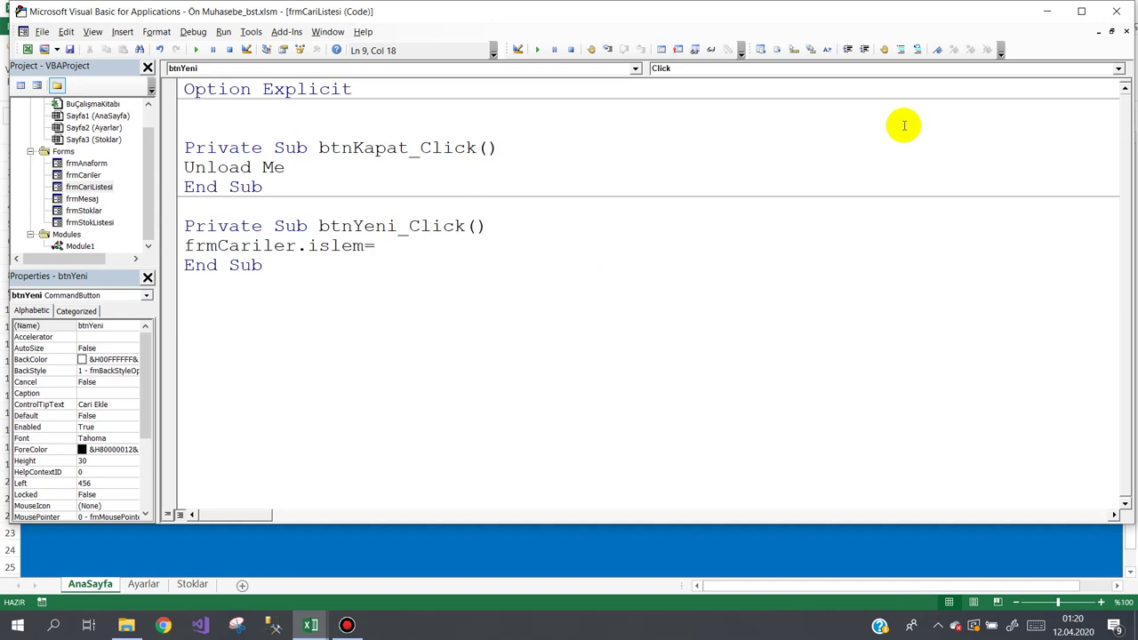
pyautogui.write("1  '1 yeni kayit içindir")
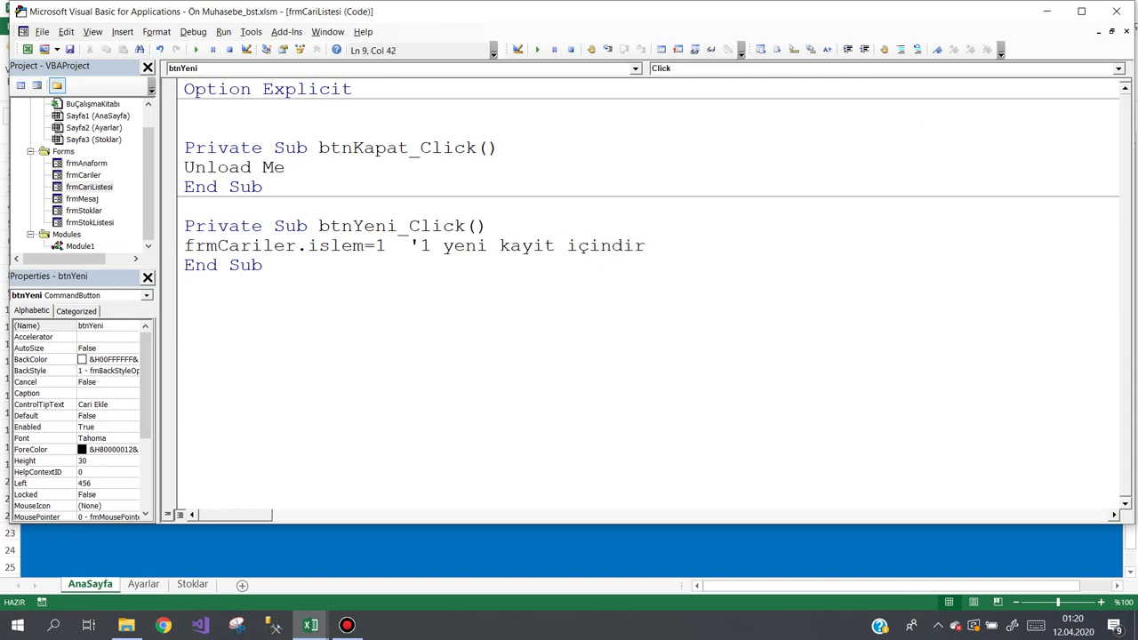
pyautogui.press('Down')
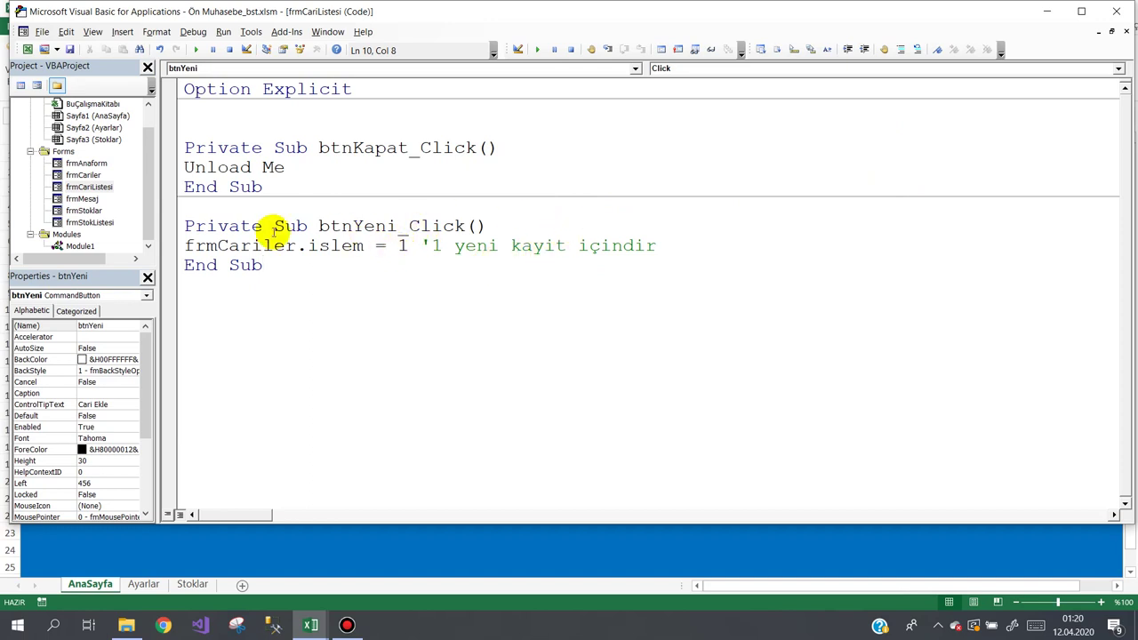
# Step: Add 'frmCariler.Show' below the assignment, then launch ÖN MUHASEBE PROGRAMI from Excel
pyautogui.doubleClick(92, 187)
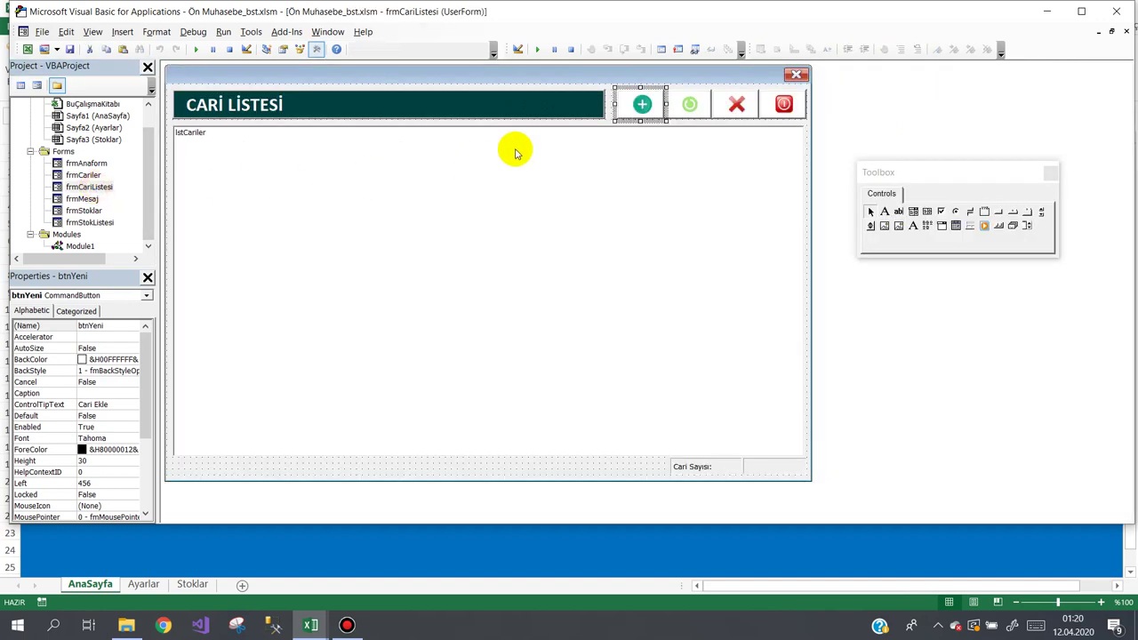
pyautogui.doubleClick(636, 107)
pyautogui.click(673, 246)
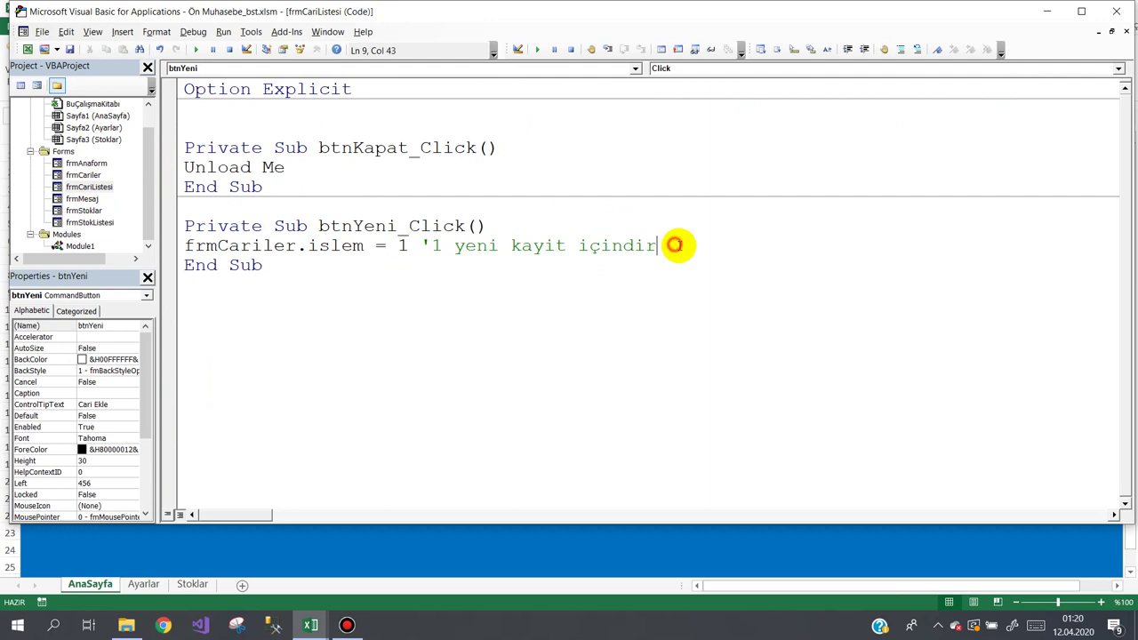
pyautogui.press('Return')
pyautogui.write('frmc')
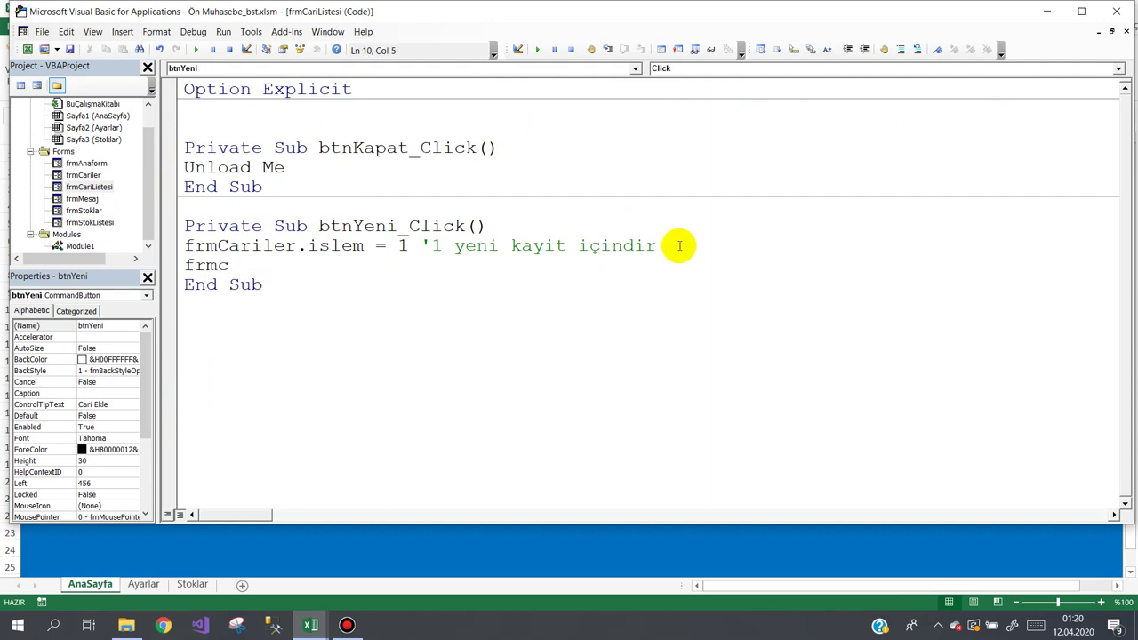
pyautogui.hotkey('ctrl', 'space')
pyautogui.write('.sh')
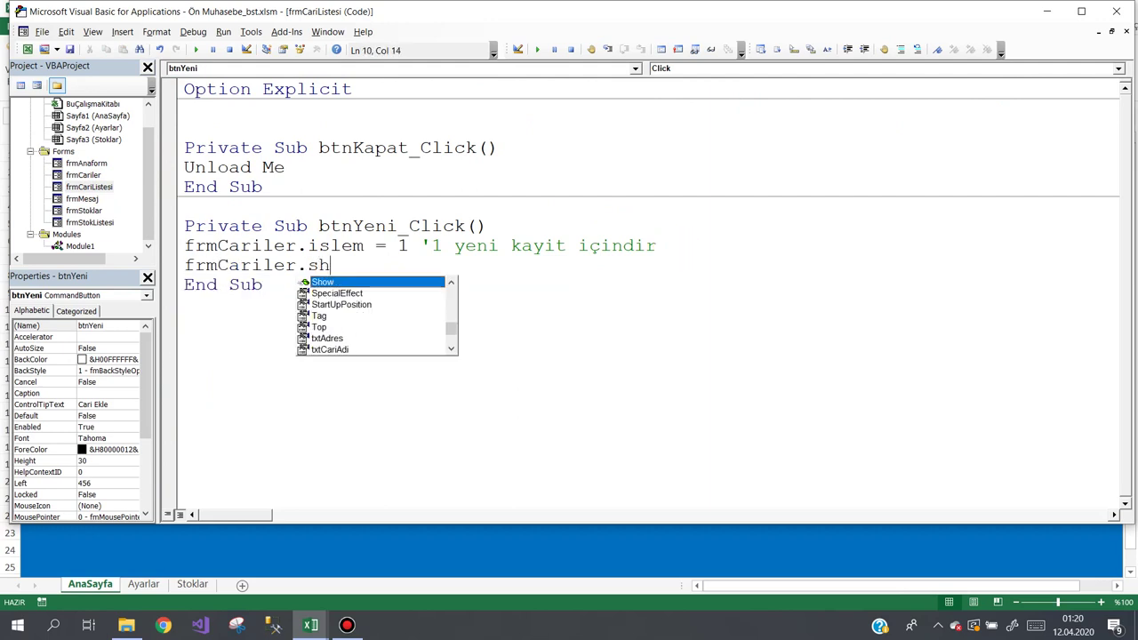
pyautogui.press('space')
pyautogui.click(610, 327)
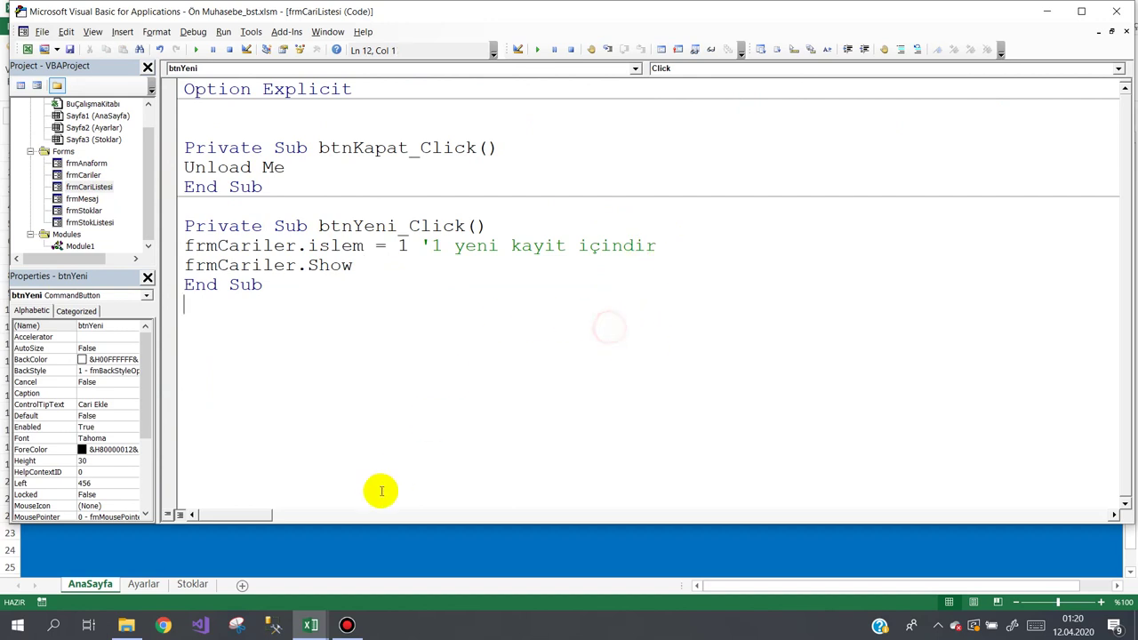
pyautogui.click(311, 540)
pyautogui.click(315, 254)
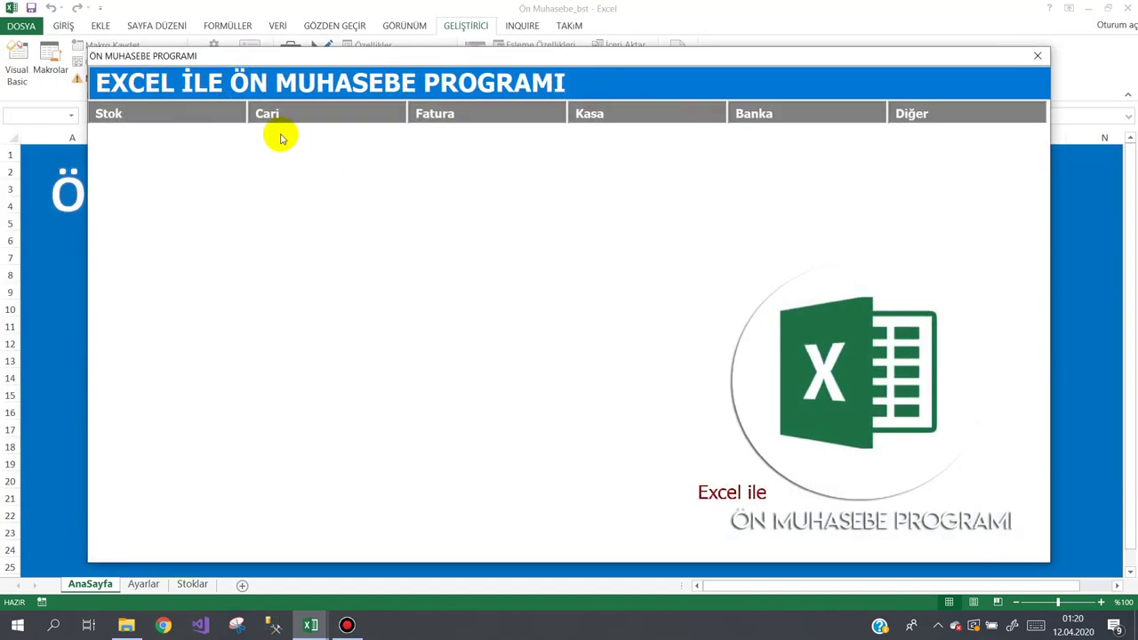
# Step: Open Cari Listesi from the main program and test the new-record button, which opens Cari Kayıt Formu
pyautogui.moveTo(275, 117)
pyautogui.click(298, 145)
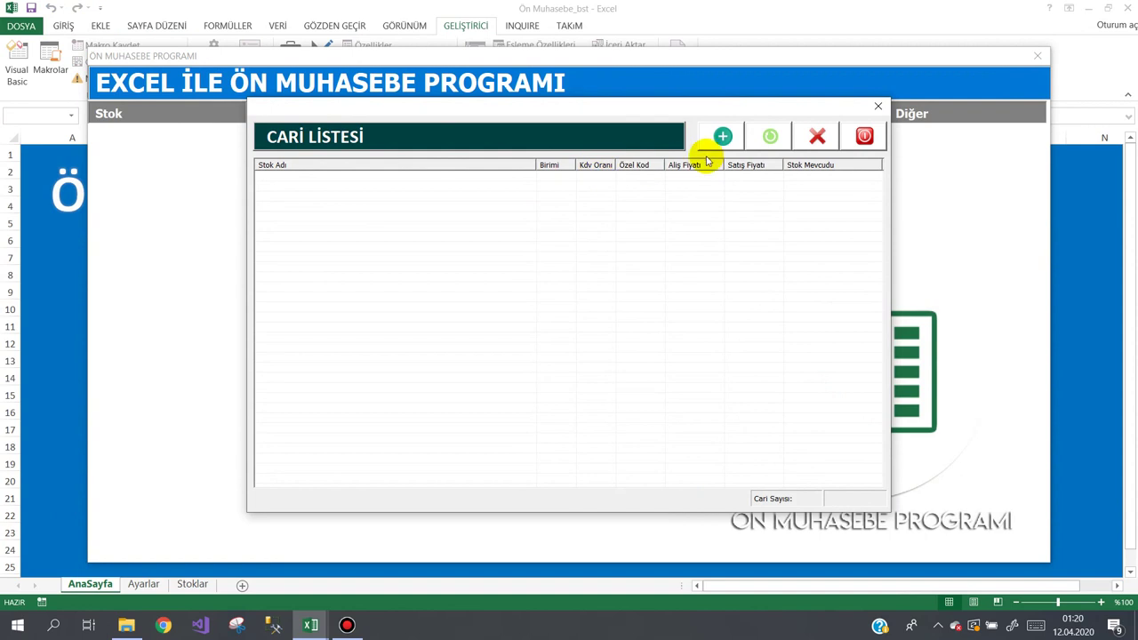
pyautogui.click(720, 136)
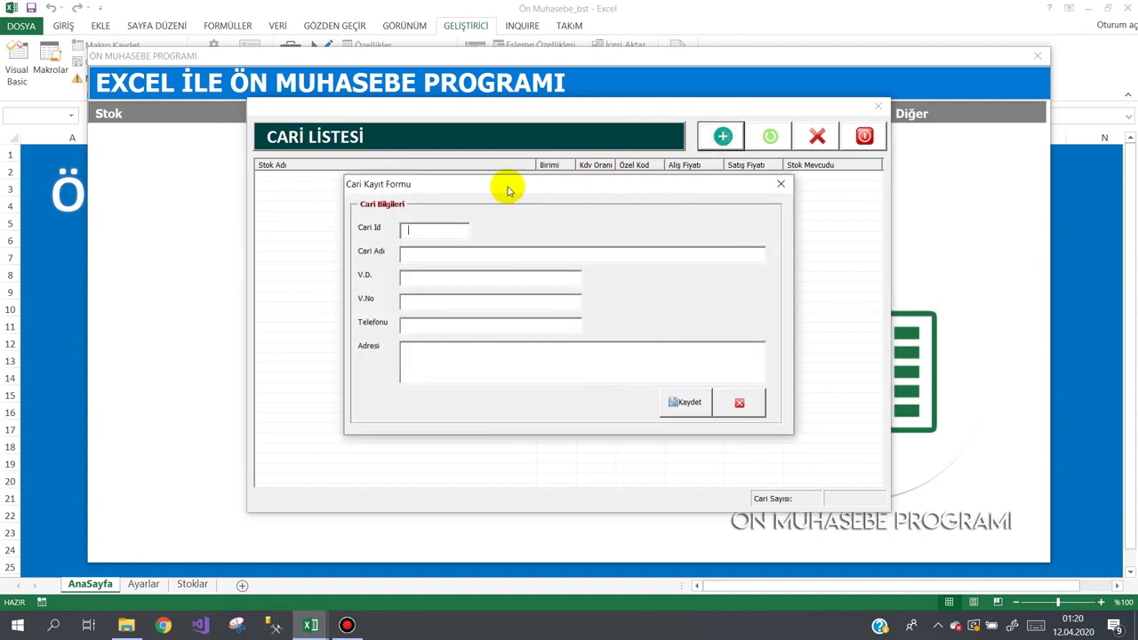
pyautogui.moveTo(508, 188); pyautogui.dragTo(518, 209)
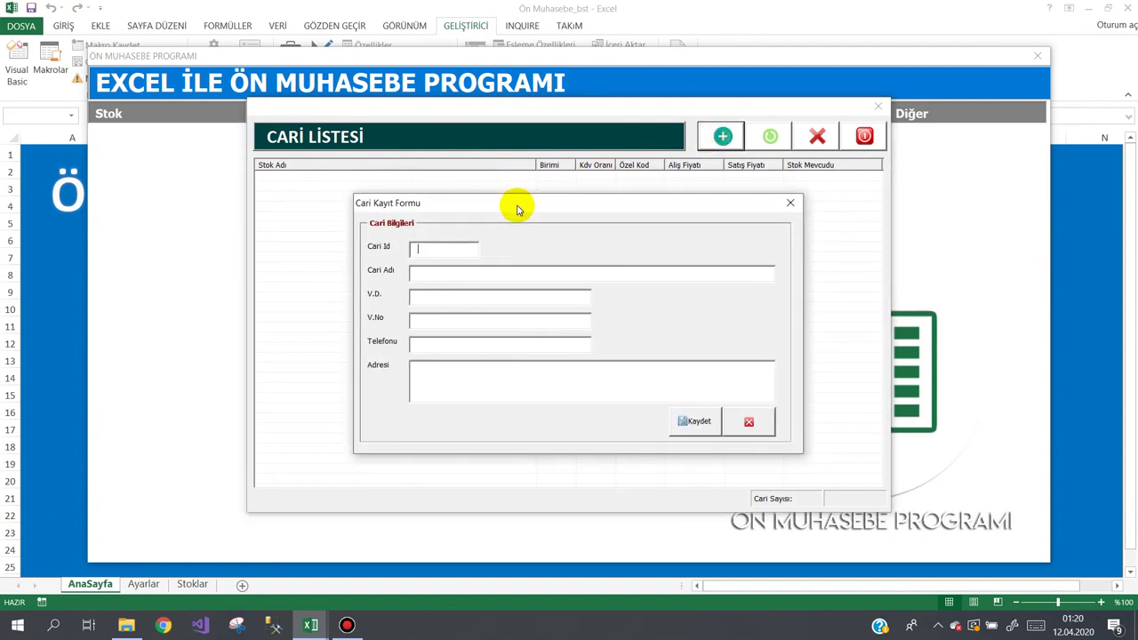
# Step: Switch between the screen recorder window and the open Excel forms
pyautogui.click(346, 627)
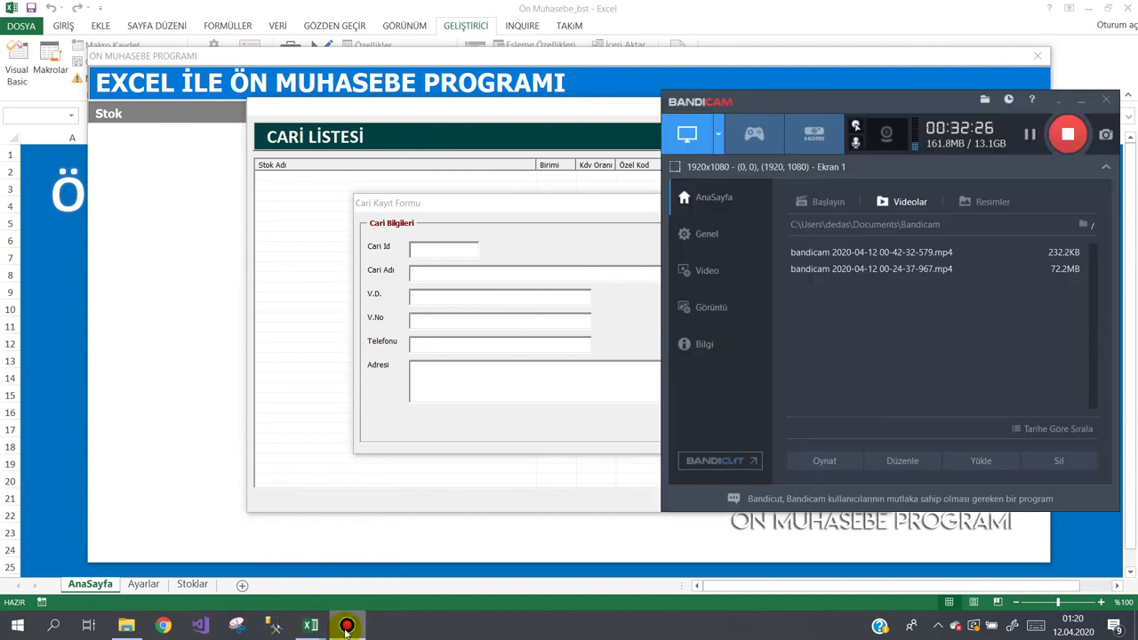
pyautogui.click(452, 429)
pyautogui.click(347, 625)
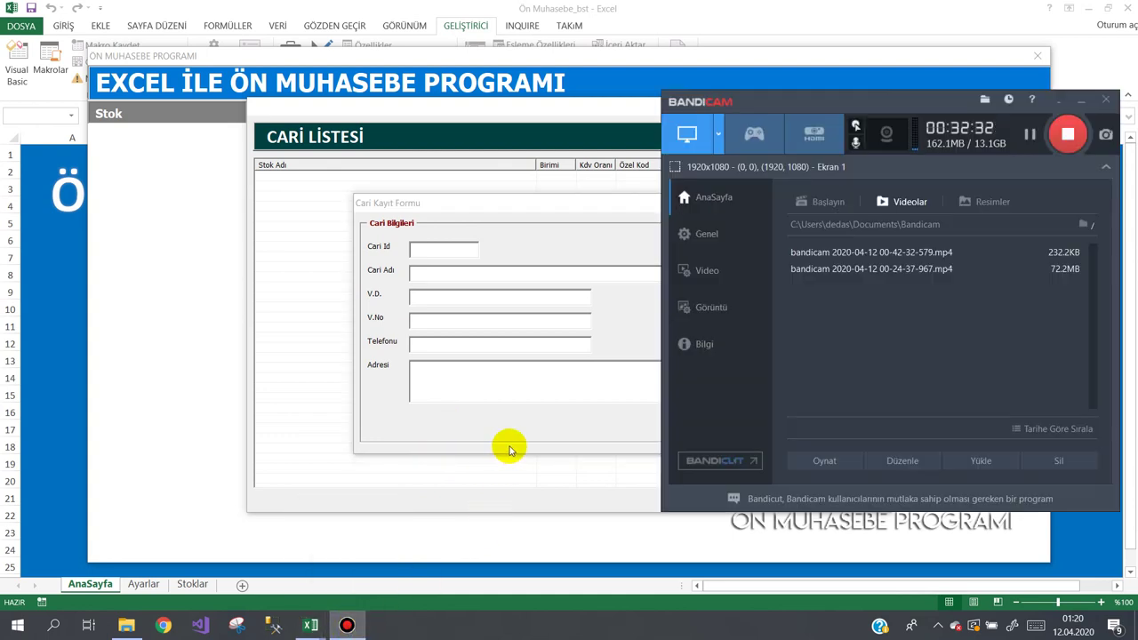
pyautogui.click(508, 450)
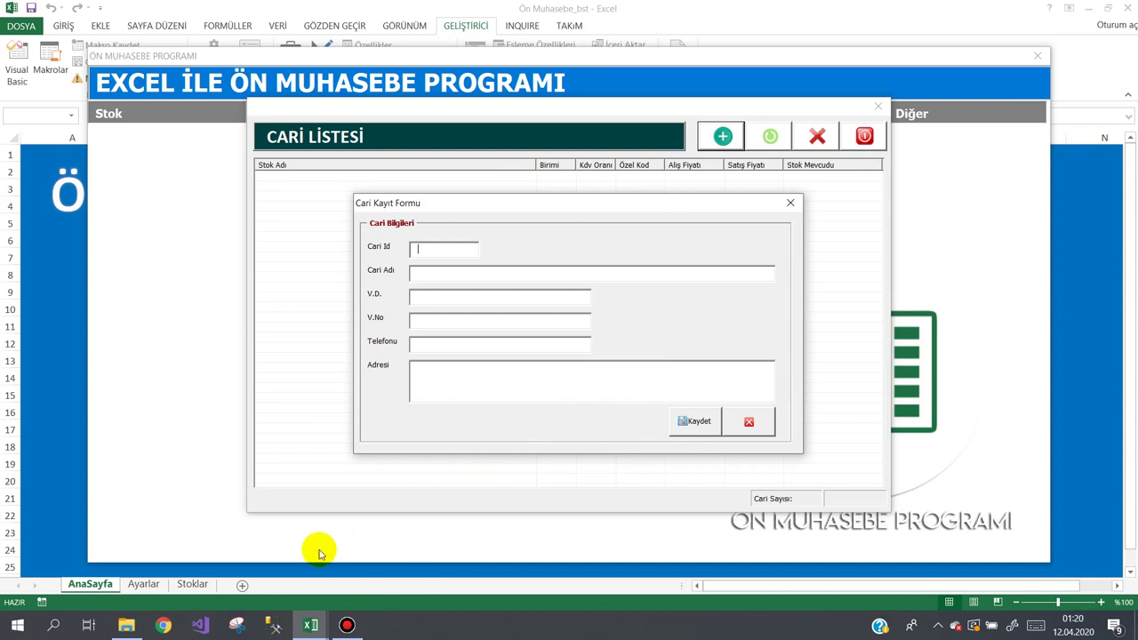
pyautogui.moveTo(314, 631)
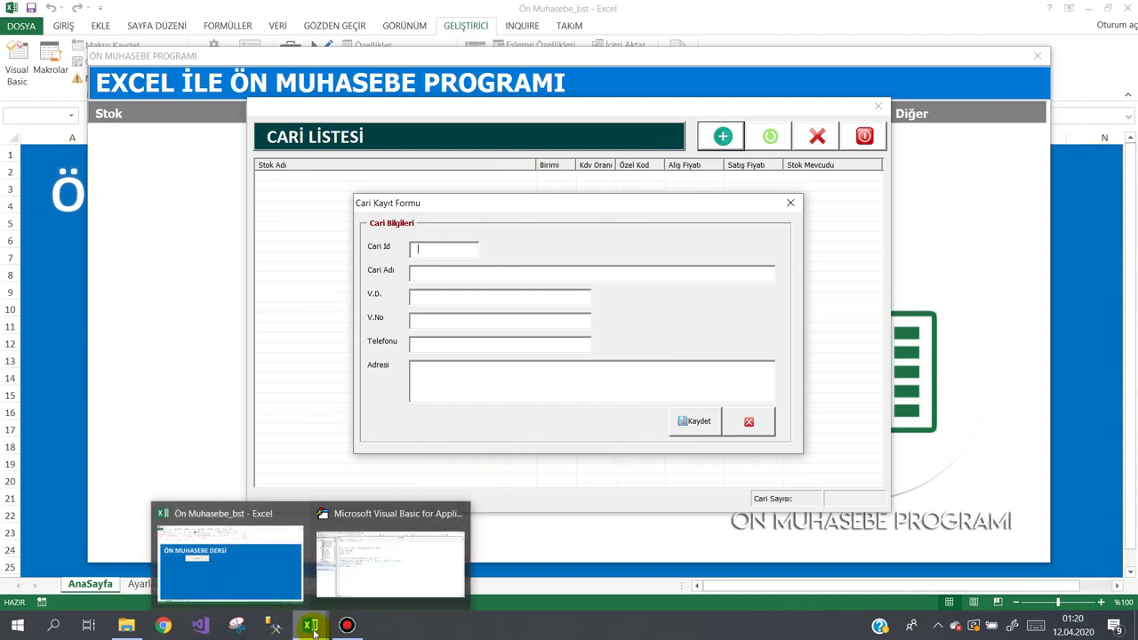
pyautogui.click(751, 422)
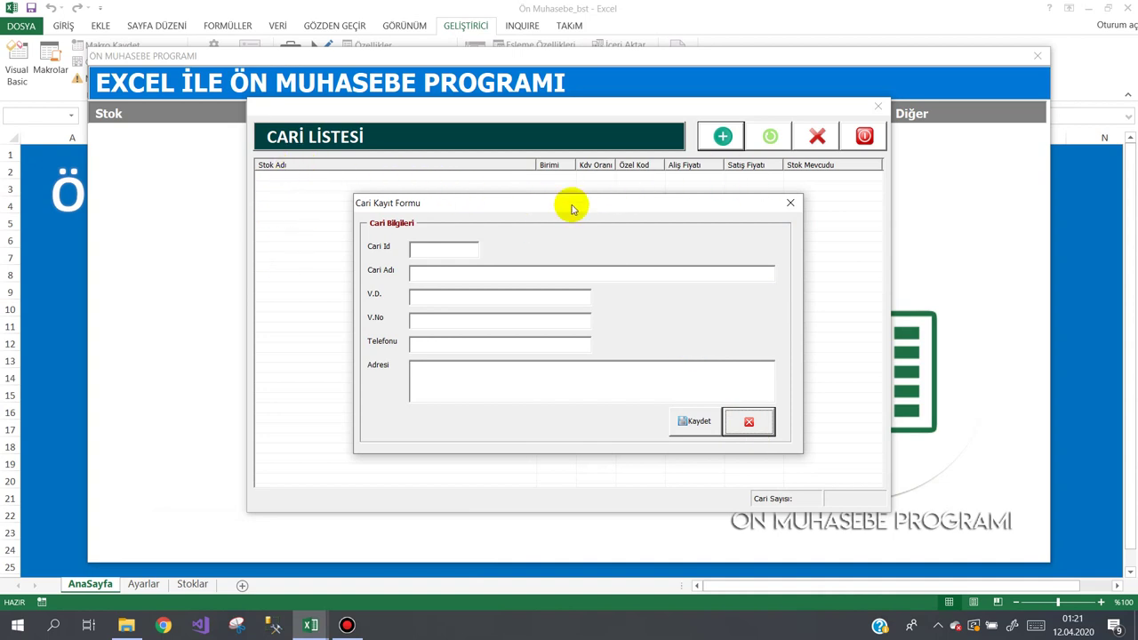
# Step: Close Cari Kayıt Formu, Cari Listesi and the ÖN MUHASEBE PROGRAMI main form
pyautogui.click(790, 203)
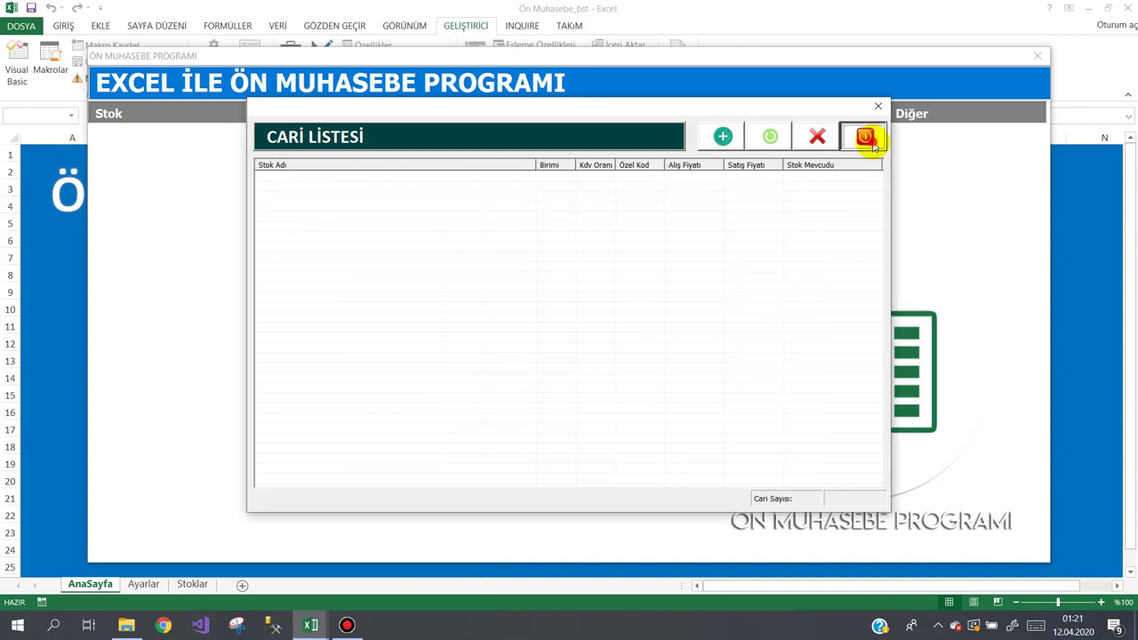
pyautogui.click(864, 136)
pyautogui.moveTo(795, 131)
pyautogui.moveTo(960, 157)
pyautogui.click(978, 323)
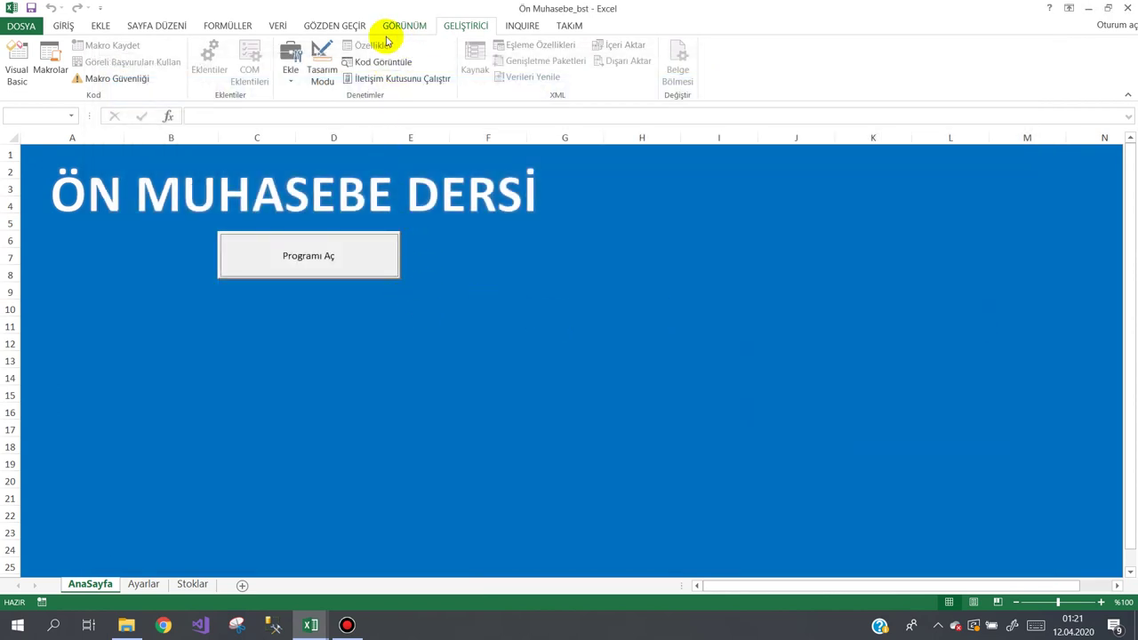
pyautogui.click(14, 64)
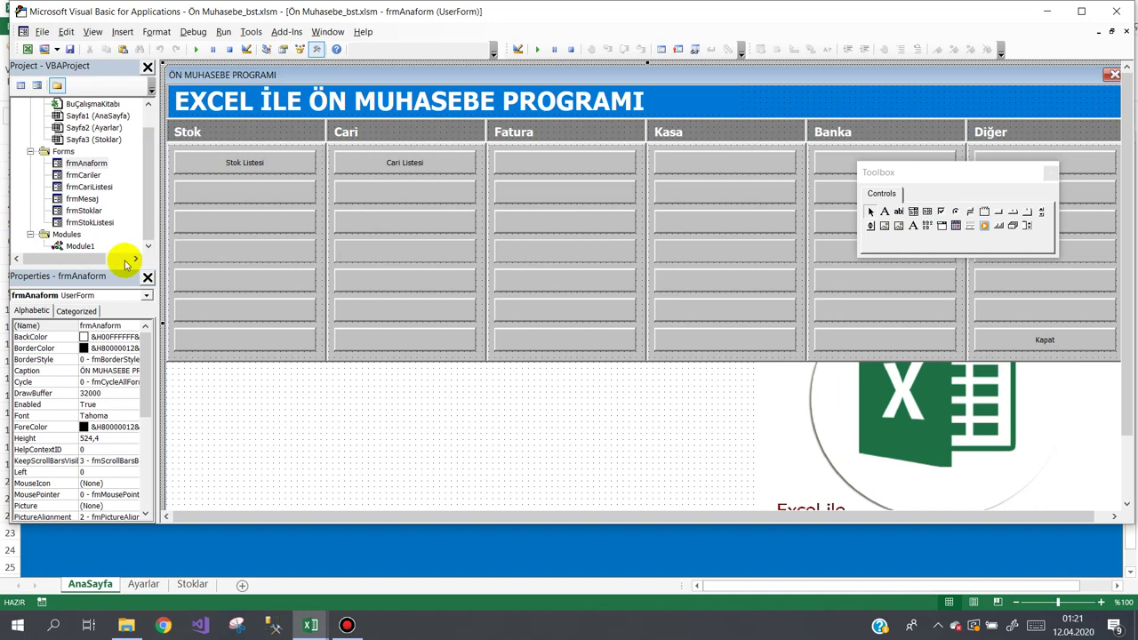
# Step: Open the Column Headers settings of lstCariler in the frmCariListesi design
pyautogui.doubleClick(78, 175)
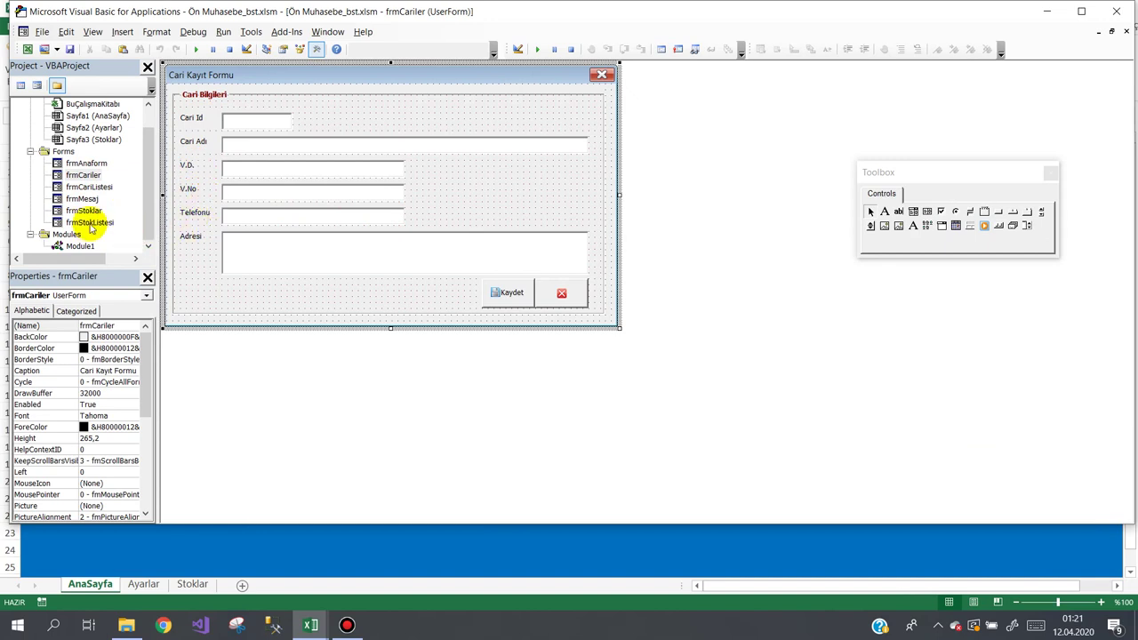
pyautogui.doubleClick(89, 188)
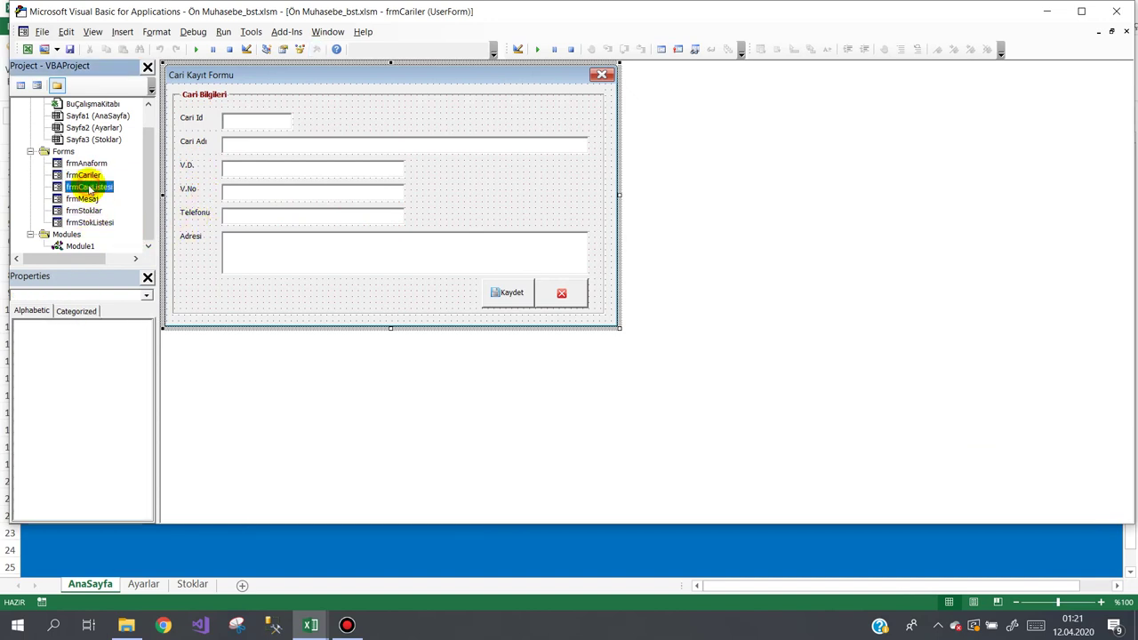
pyautogui.click(444, 229)
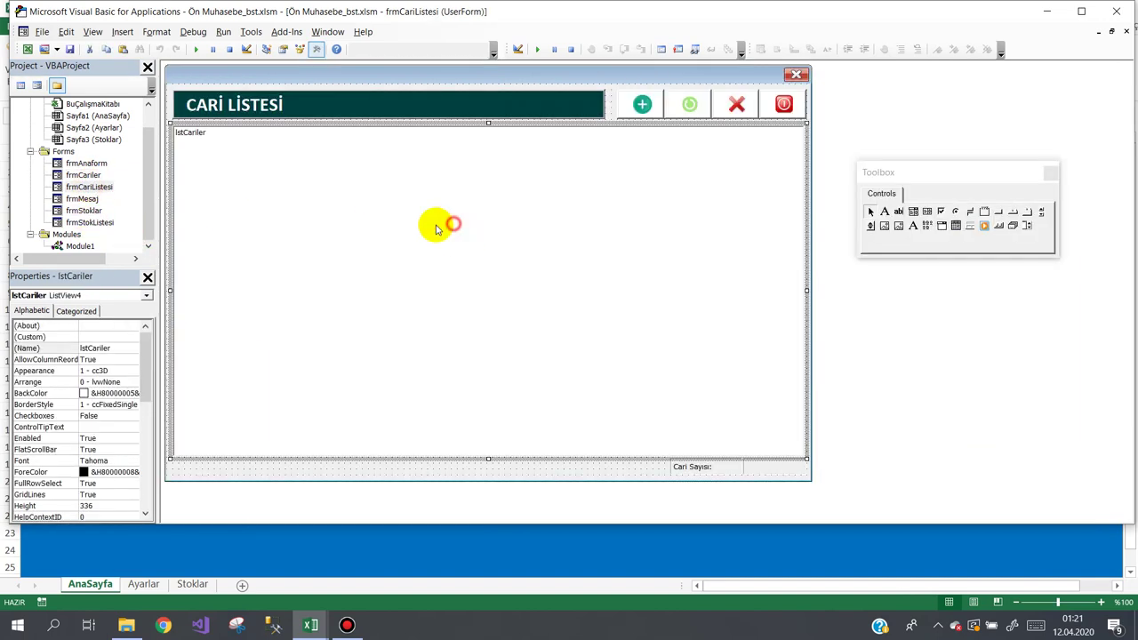
pyautogui.click(122, 337)
pyautogui.click(131, 338)
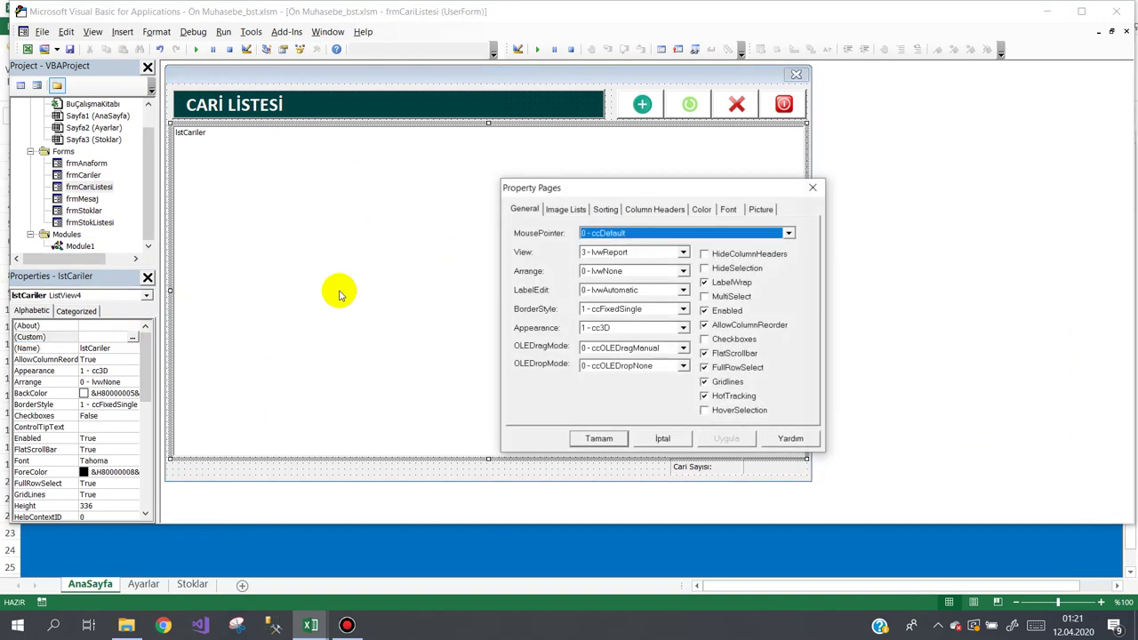
pyautogui.click(637, 211)
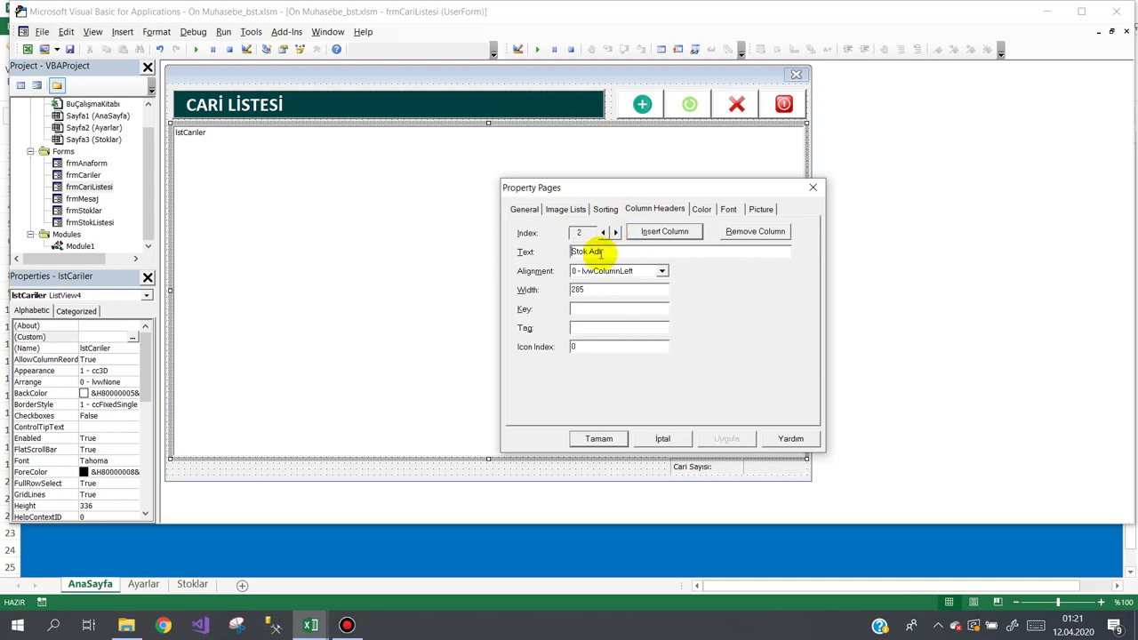
# Step: Retitle columns to Vergi Dairesi, Vergi No (width 50) and Telefonu (width 80)
pyautogui.moveTo(589, 251); pyautogui.dragTo(540, 248)
pyautogui.write('Vergi Dairesi')
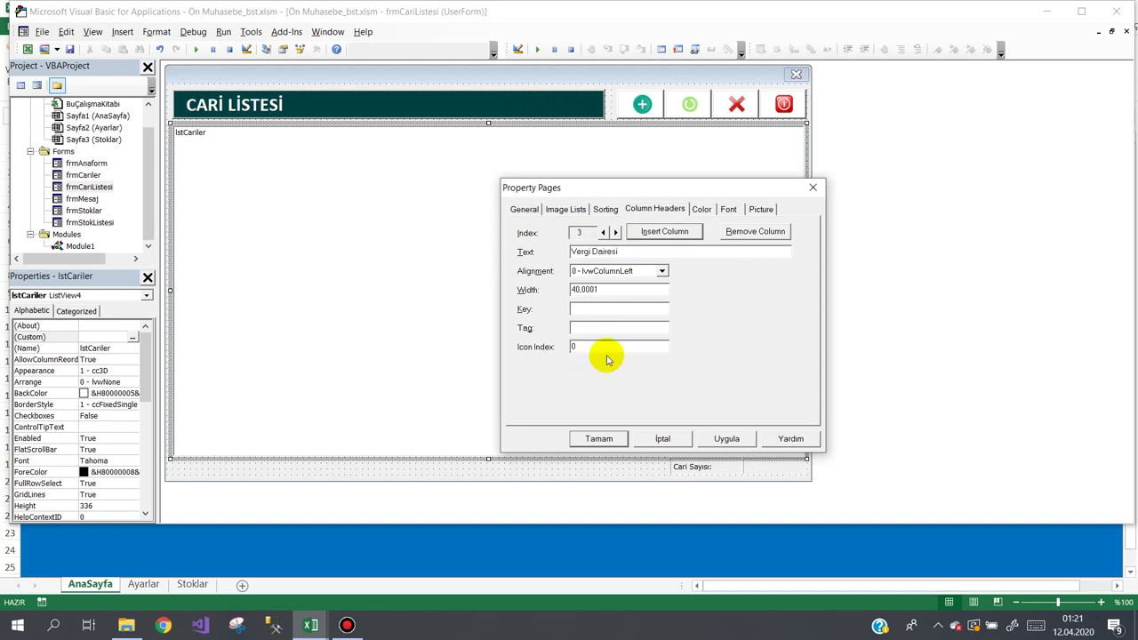
pyautogui.doubleClick(608, 289)
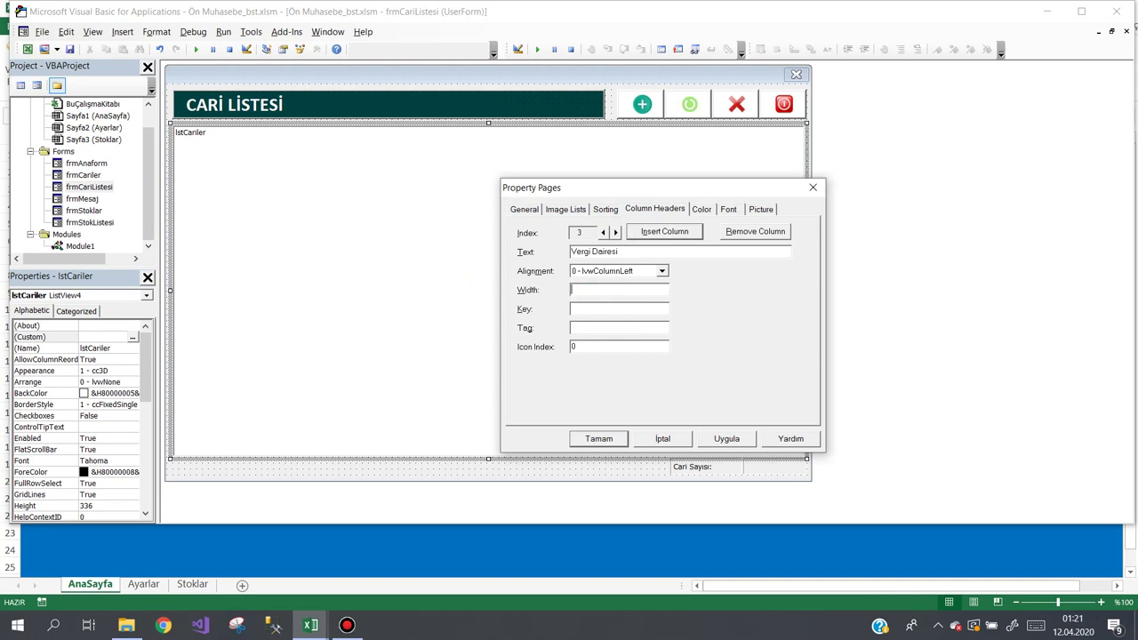
pyautogui.write('100')
pyautogui.click(615, 232)
pyautogui.moveTo(611, 251); pyautogui.dragTo(380, 255)
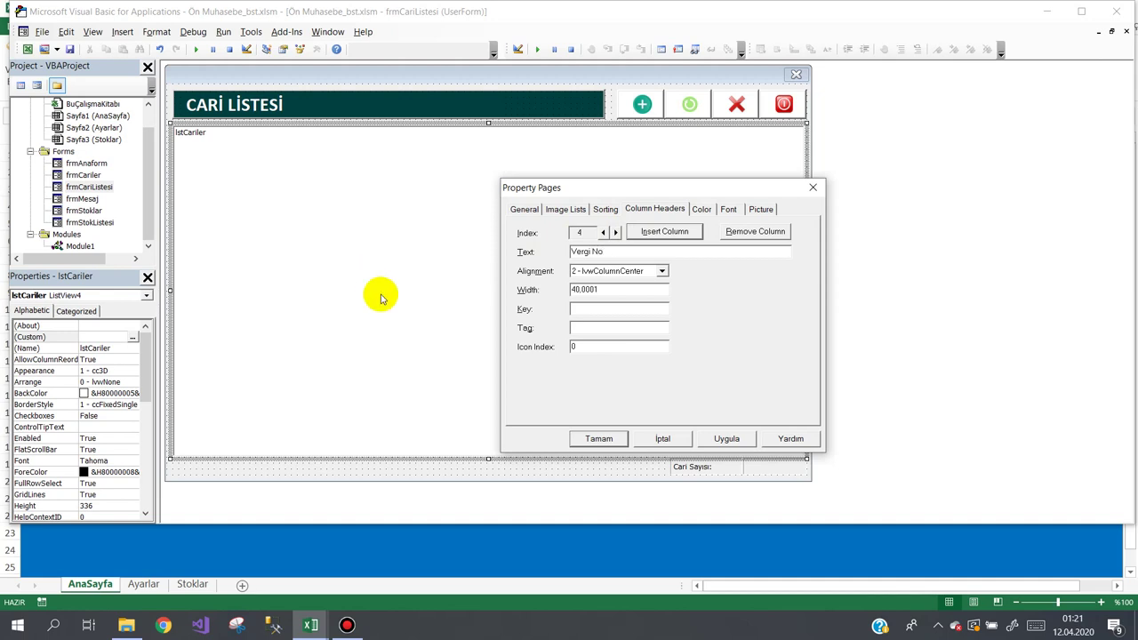
pyautogui.doubleClick(604, 290)
pyautogui.write('50')
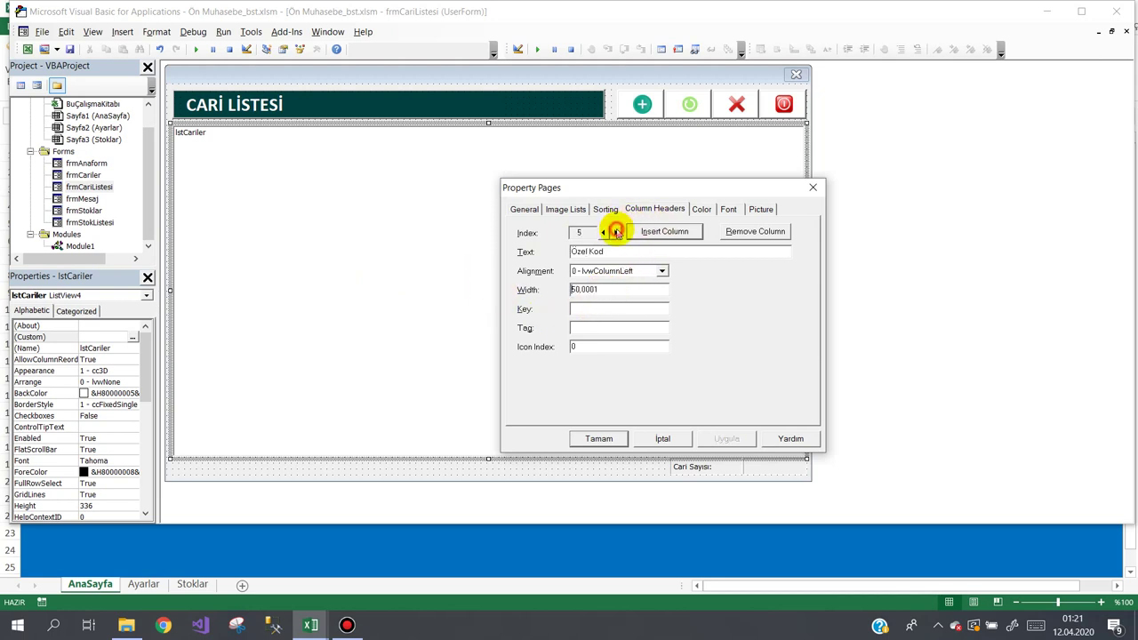
pyautogui.click(617, 252)
pyautogui.write('Telefonu')
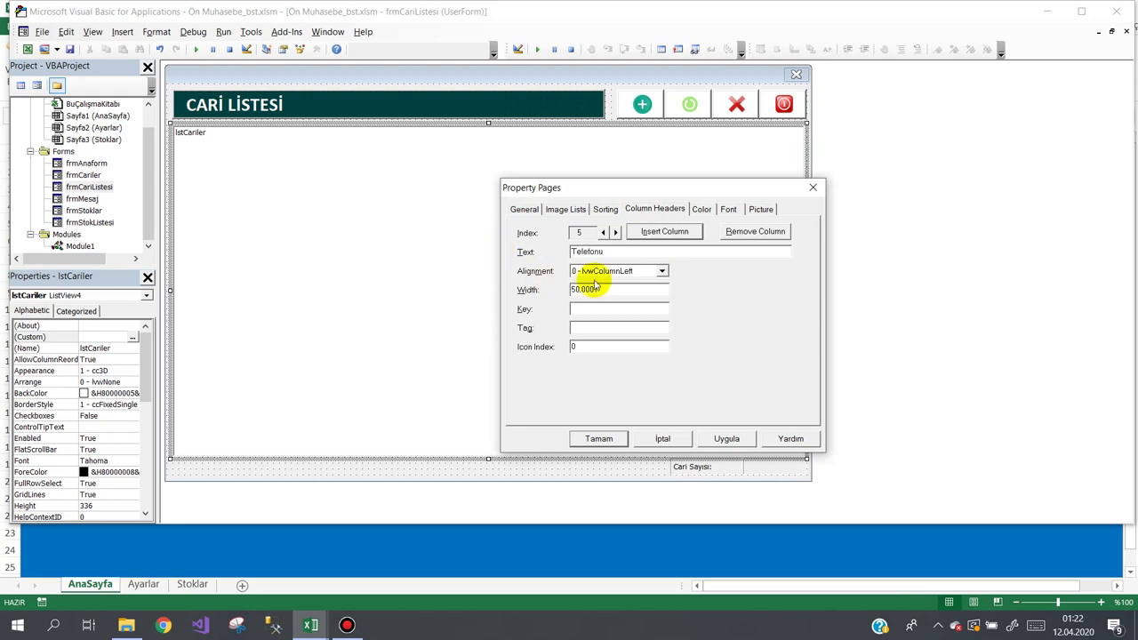
pyautogui.doubleClick(613, 289)
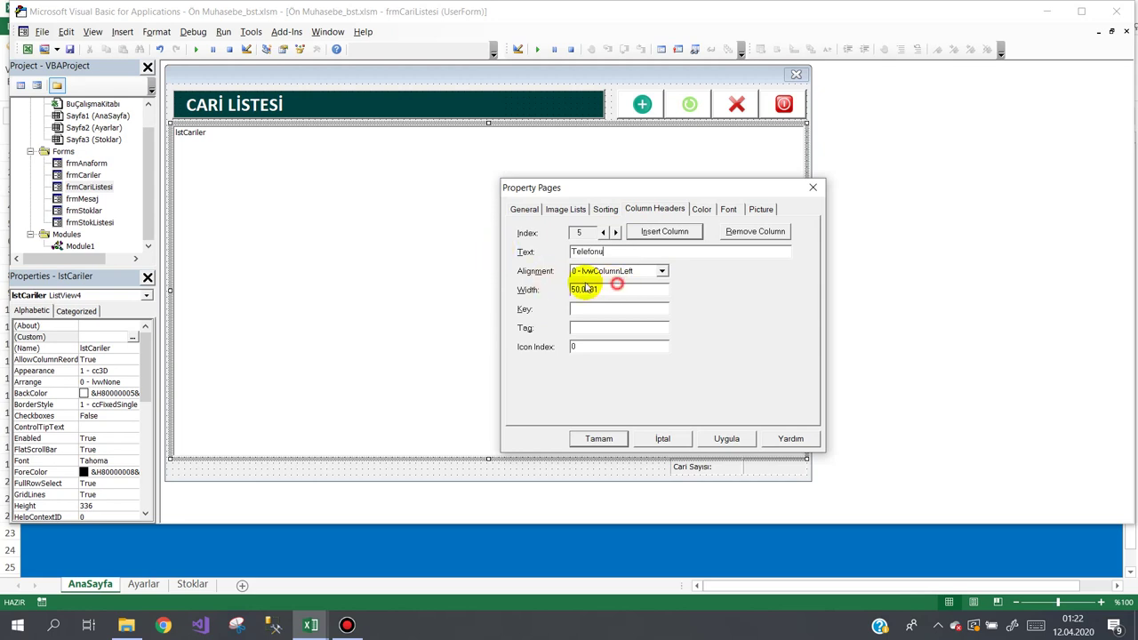
pyautogui.write('80')
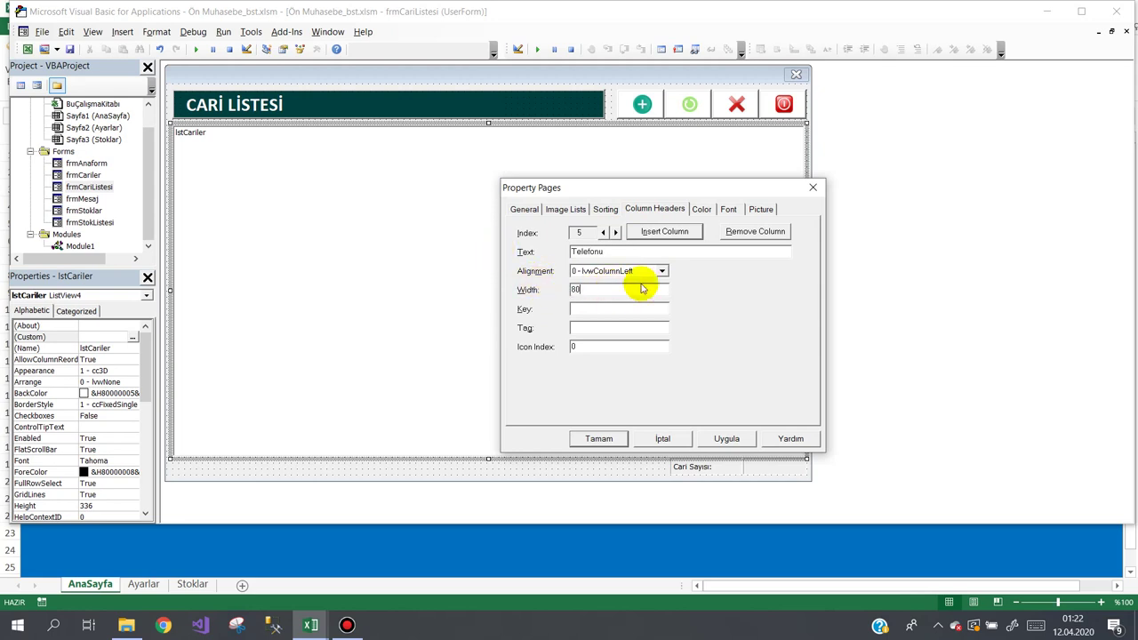
# Step: Make column 6 Adresi with width 200, delete the Satış Fiyatı and Stok Mevcudu columns
pyautogui.click(614, 233)
pyautogui.click(621, 254)
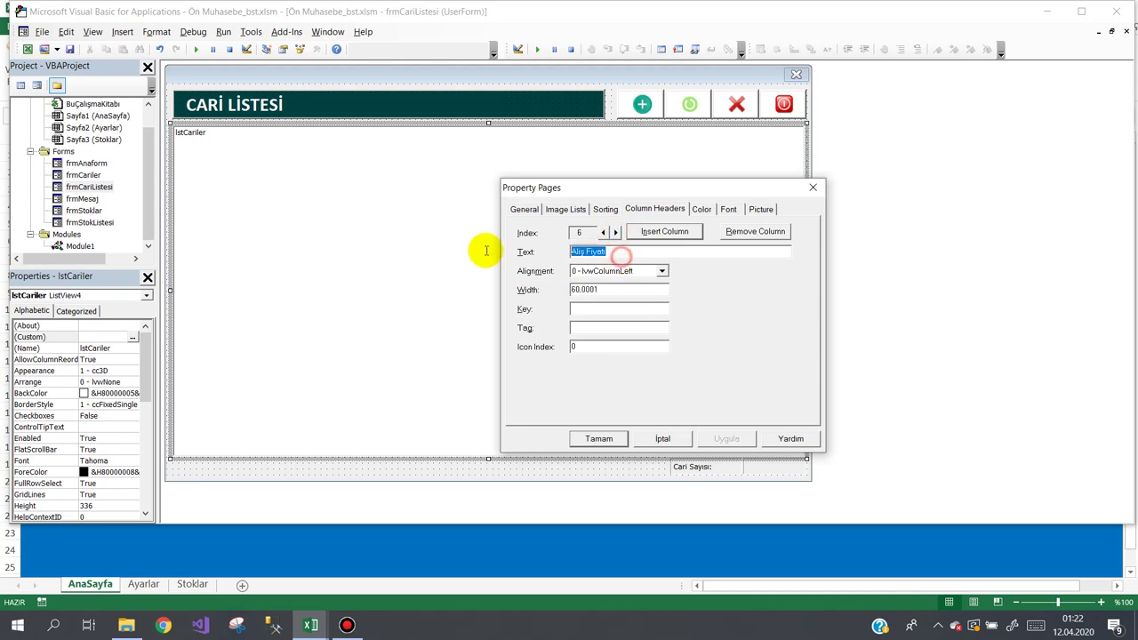
pyautogui.write('Adresi')
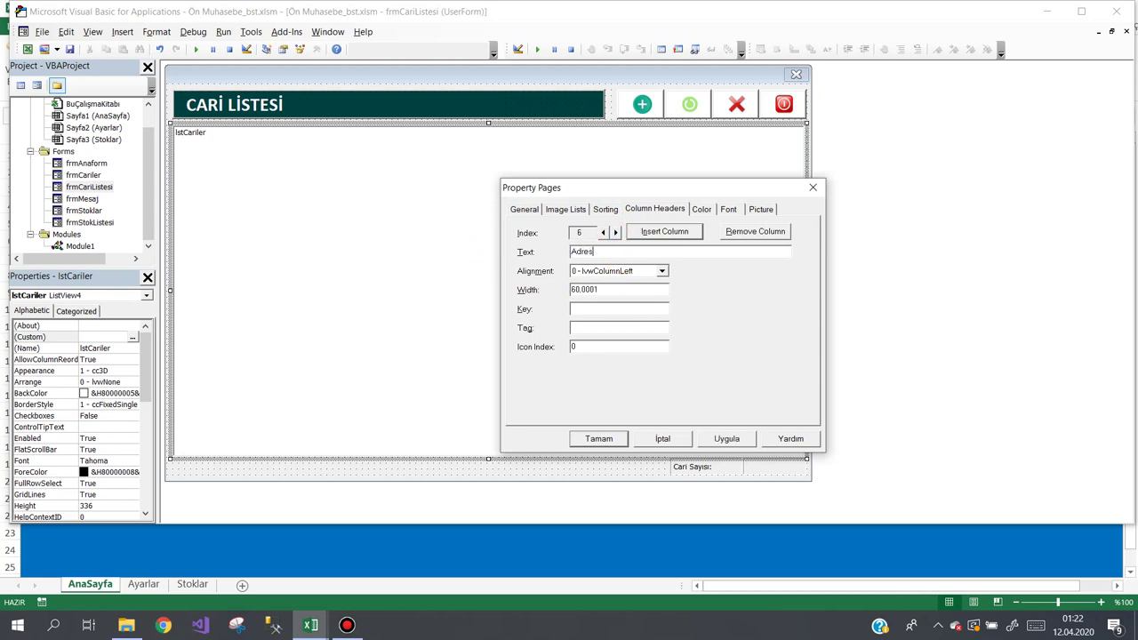
pyautogui.doubleClick(610, 288)
pyautogui.write('20')
pyautogui.click(617, 231)
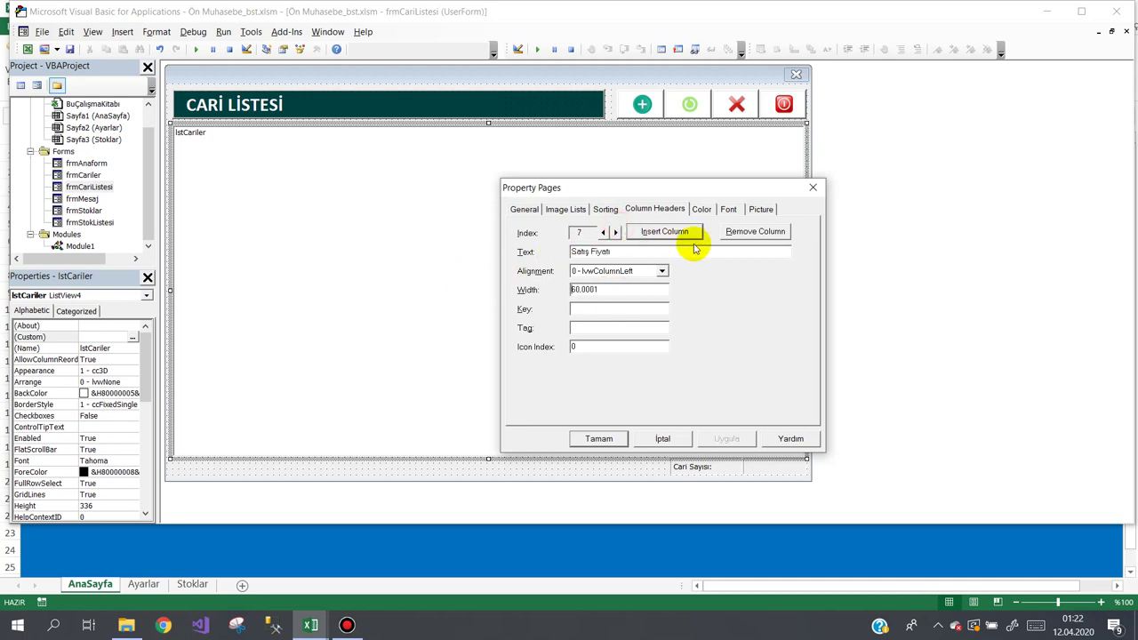
pyautogui.click(753, 234)
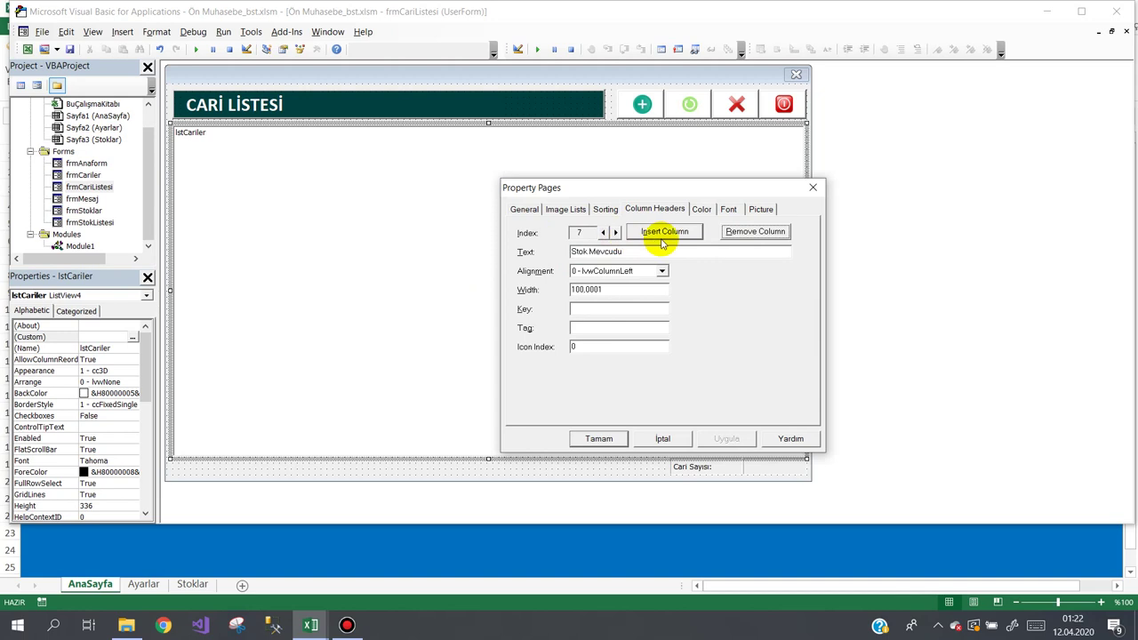
pyautogui.click(753, 234)
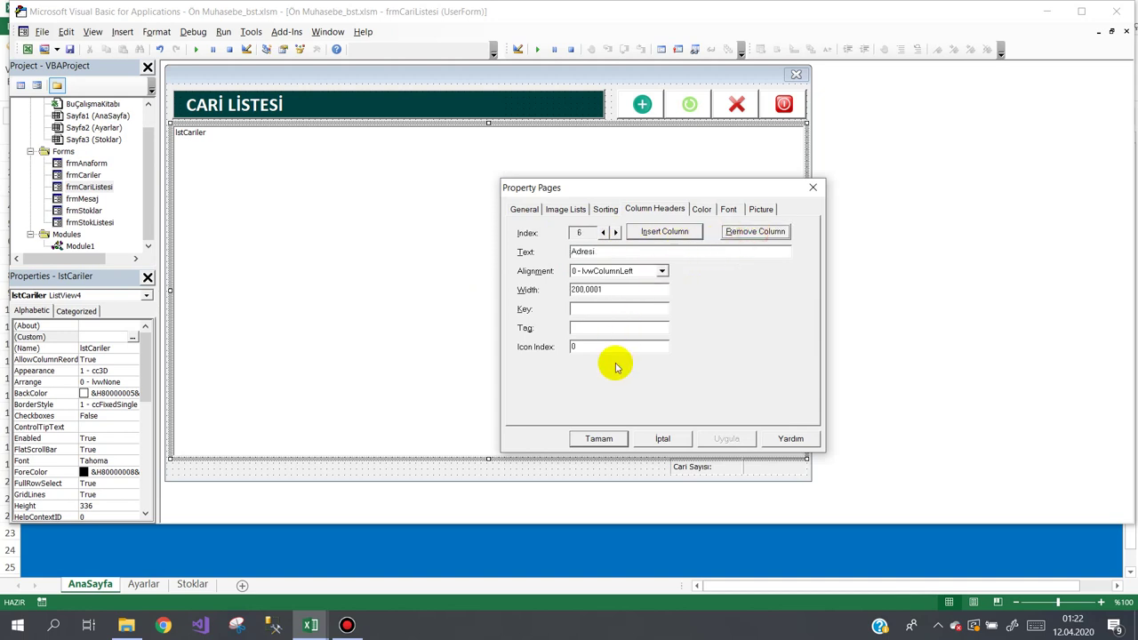
pyautogui.click(599, 440)
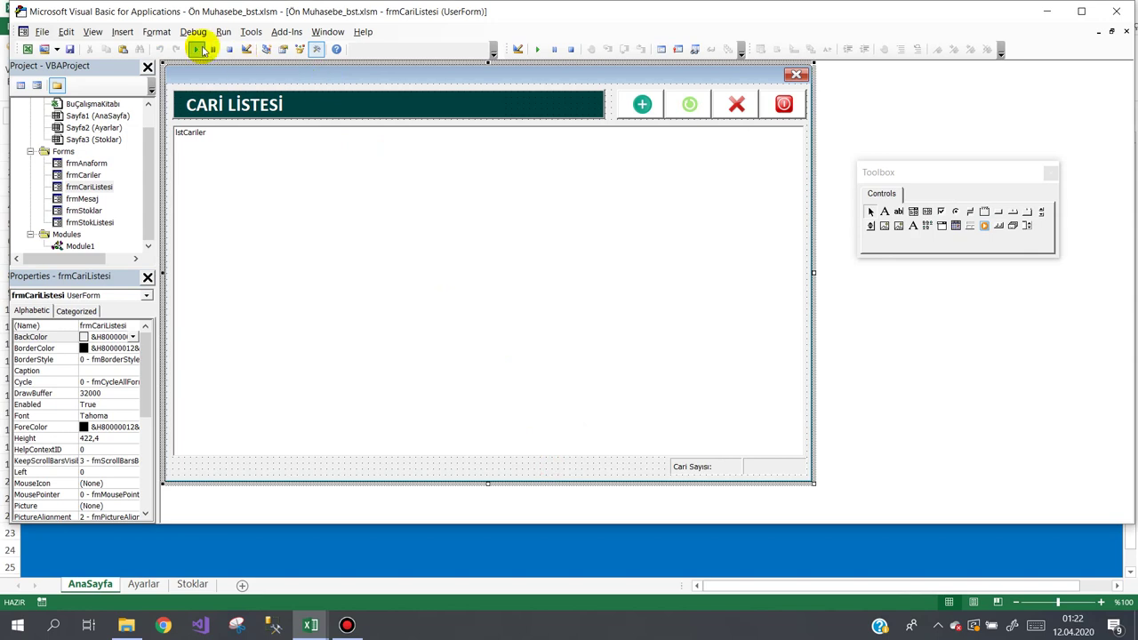
# Step: Test-run the Cari Listesi form, then widen it and stretch lstCariler to fill it
pyautogui.click(205, 50)
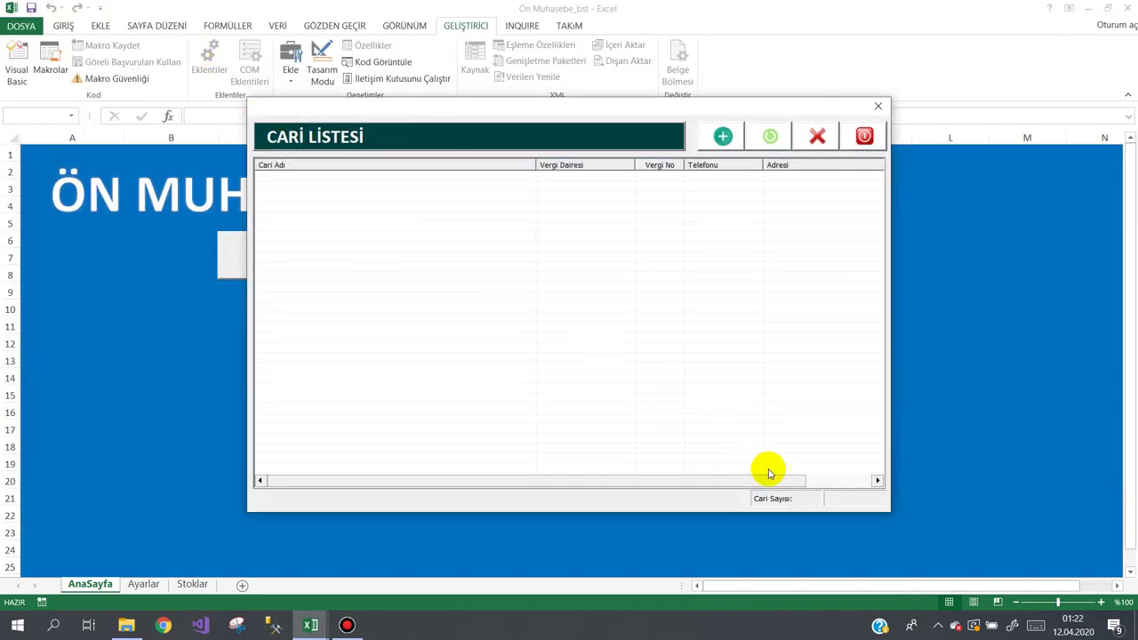
pyautogui.moveTo(776, 481); pyautogui.dragTo(657, 480)
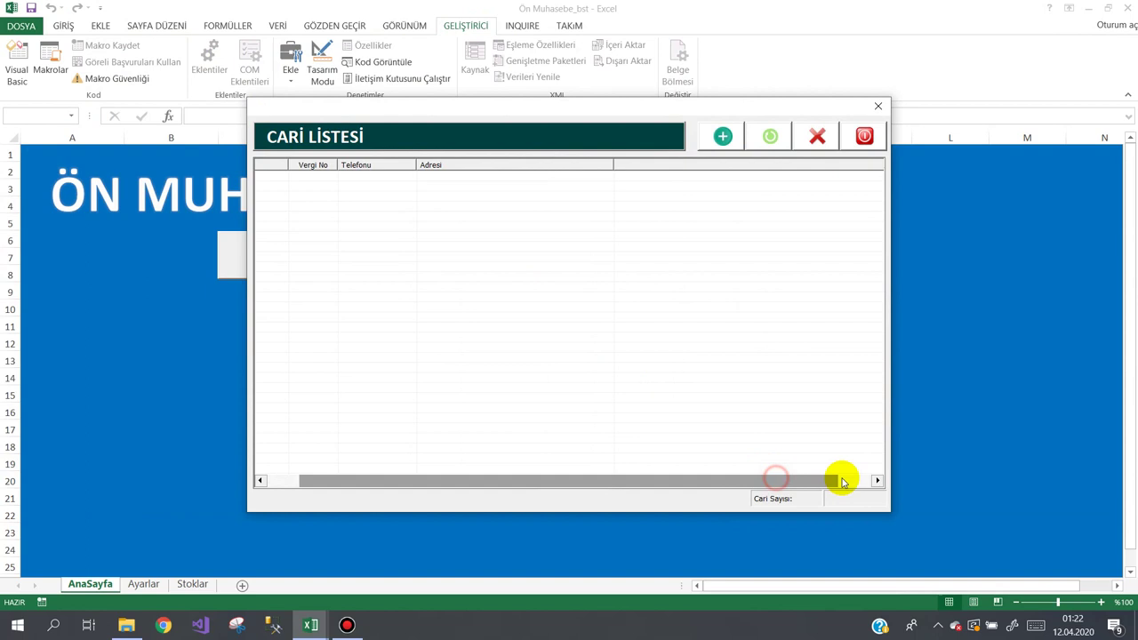
pyautogui.click(865, 138)
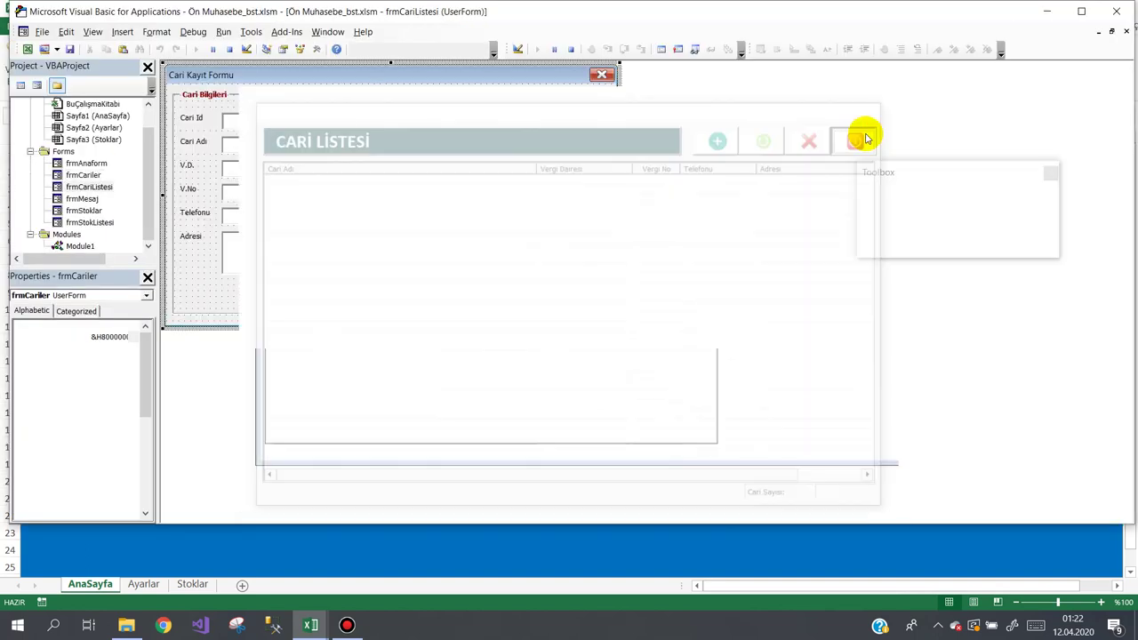
pyautogui.moveTo(816, 271); pyautogui.dragTo(930, 276)
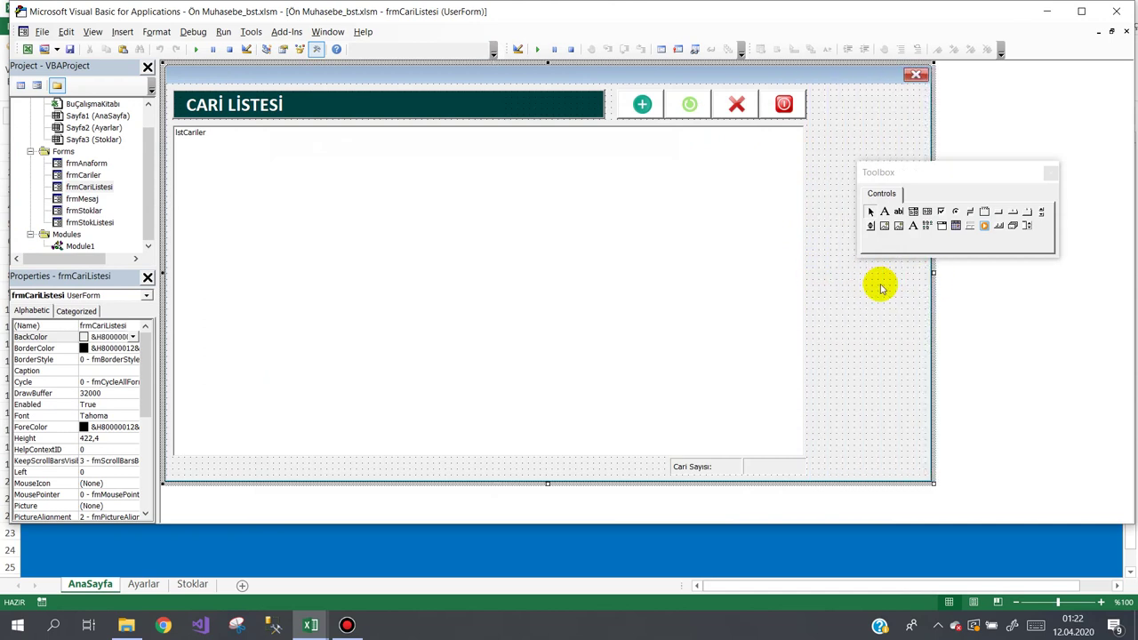
pyautogui.click(766, 310)
pyautogui.moveTo(806, 291); pyautogui.dragTo(927, 291)
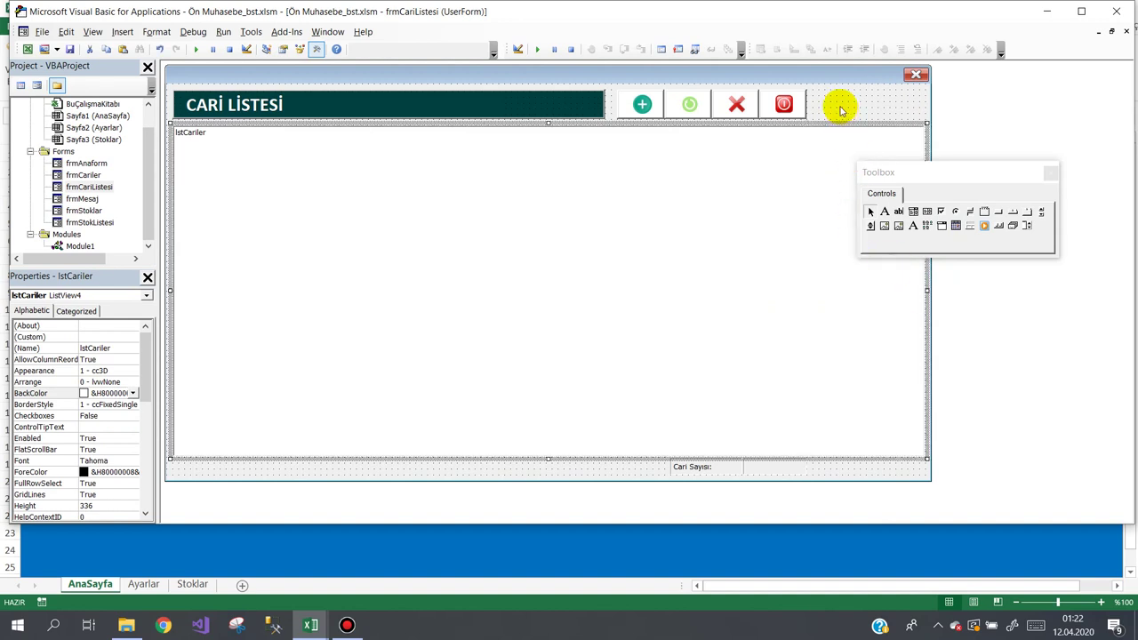
# Step: Shift the four buttons right, widen the CARİ LİSTESİ bar and status bar, and re-test
pyautogui.moveTo(838, 107); pyautogui.dragTo(631, 105)
pyautogui.moveTo(716, 109); pyautogui.dragTo(878, 106)
pyautogui.click(609, 104)
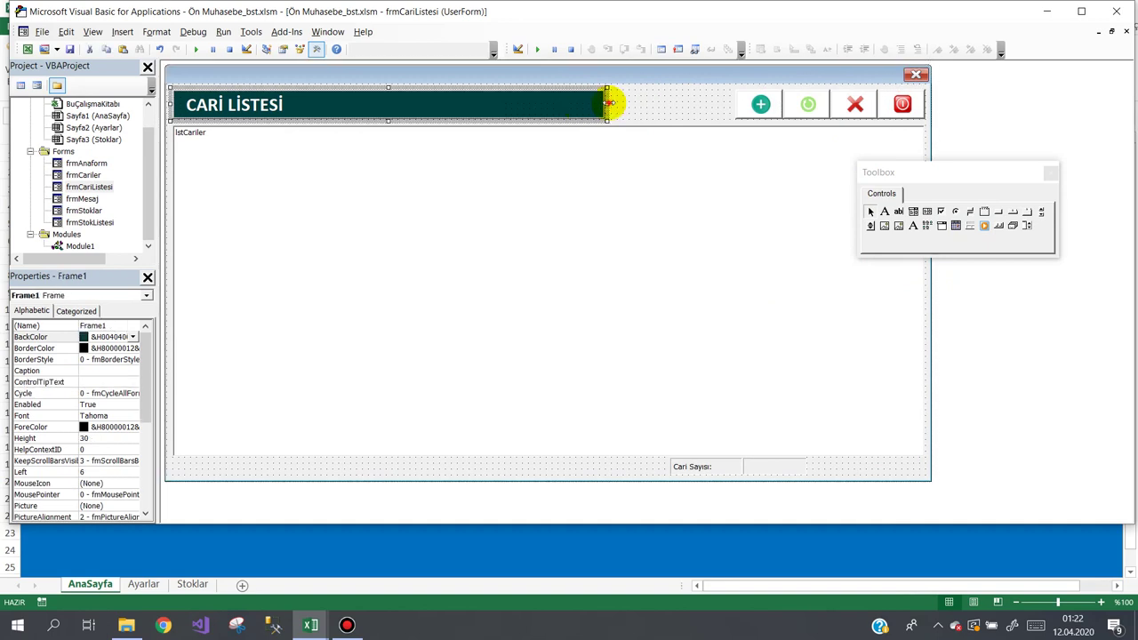
pyautogui.moveTo(666, 104); pyautogui.dragTo(727, 104)
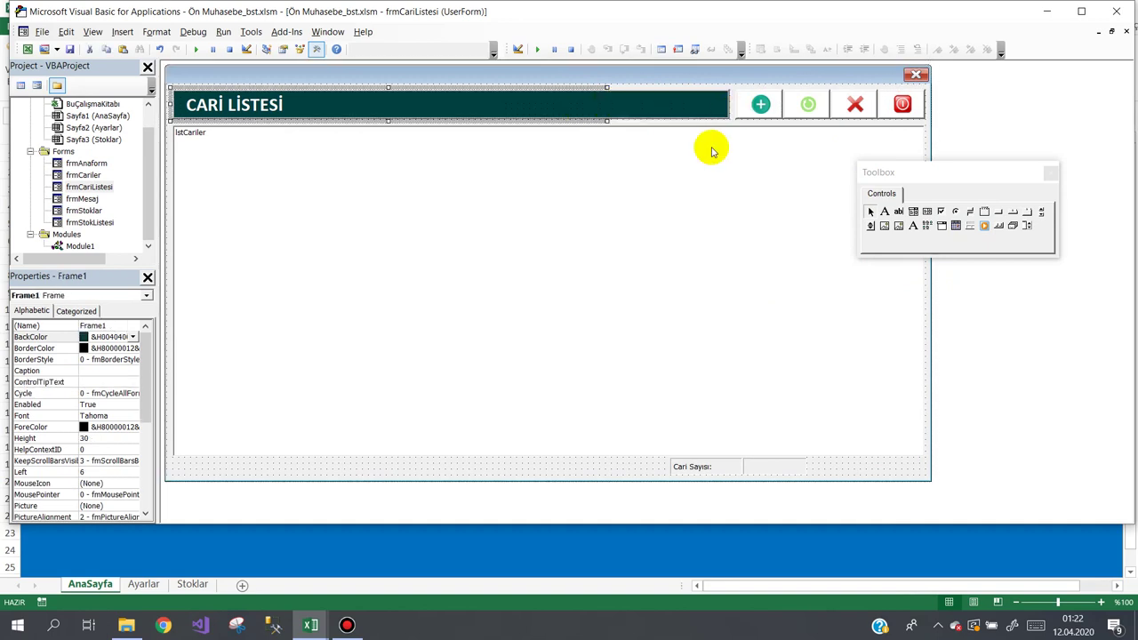
pyautogui.click(707, 468)
pyautogui.moveTo(733, 474); pyautogui.dragTo(827, 470)
pyautogui.click(642, 462)
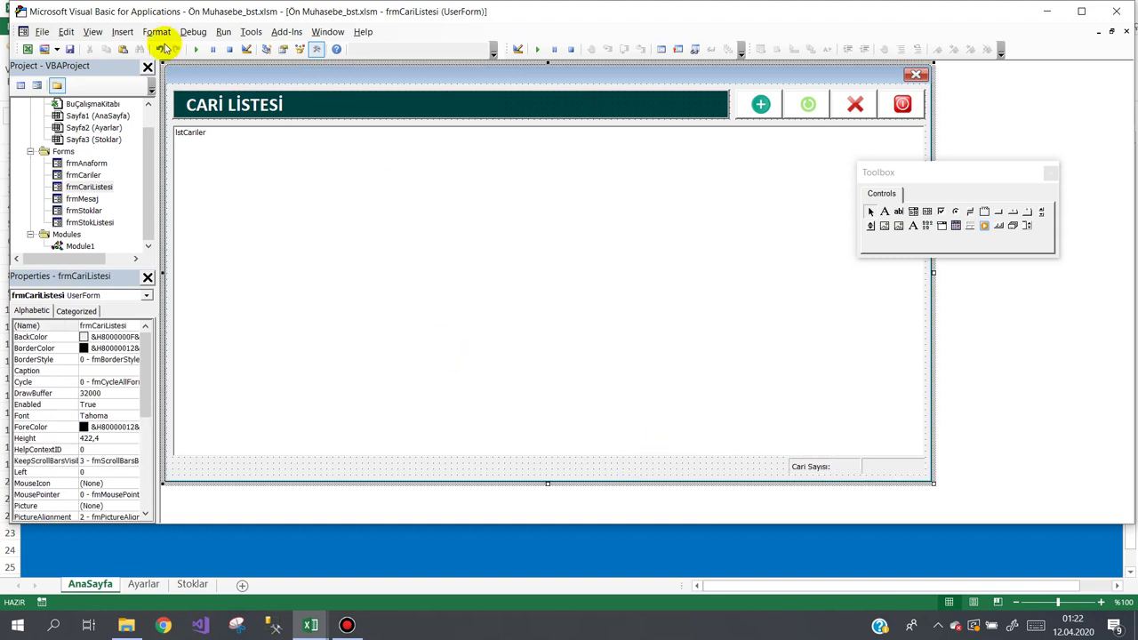
pyautogui.click(195, 51)
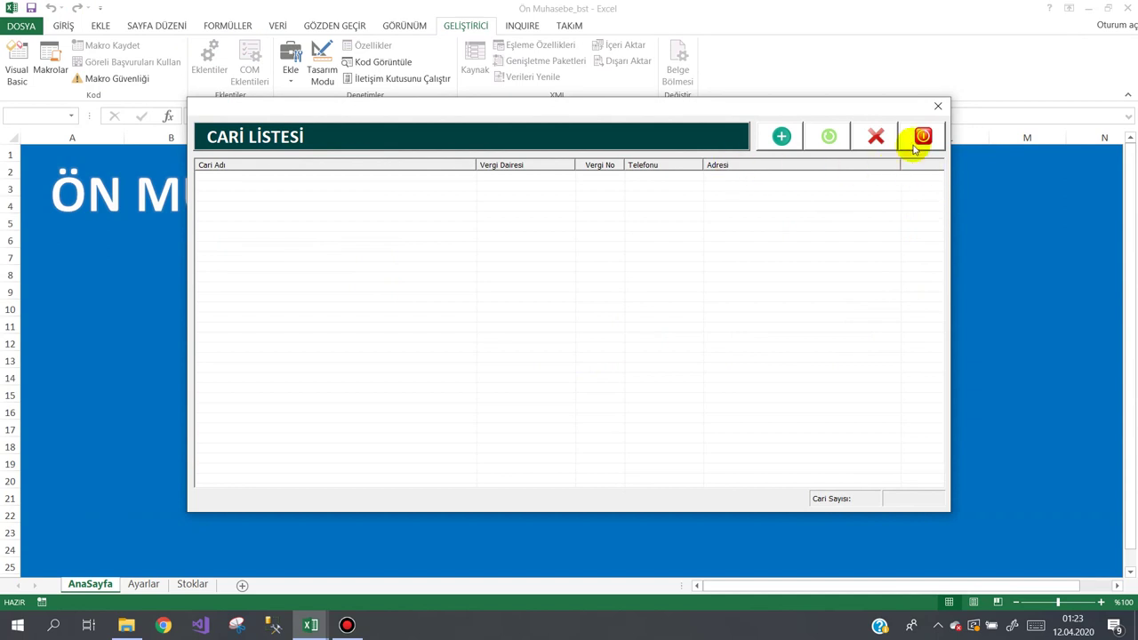
pyautogui.click(921, 136)
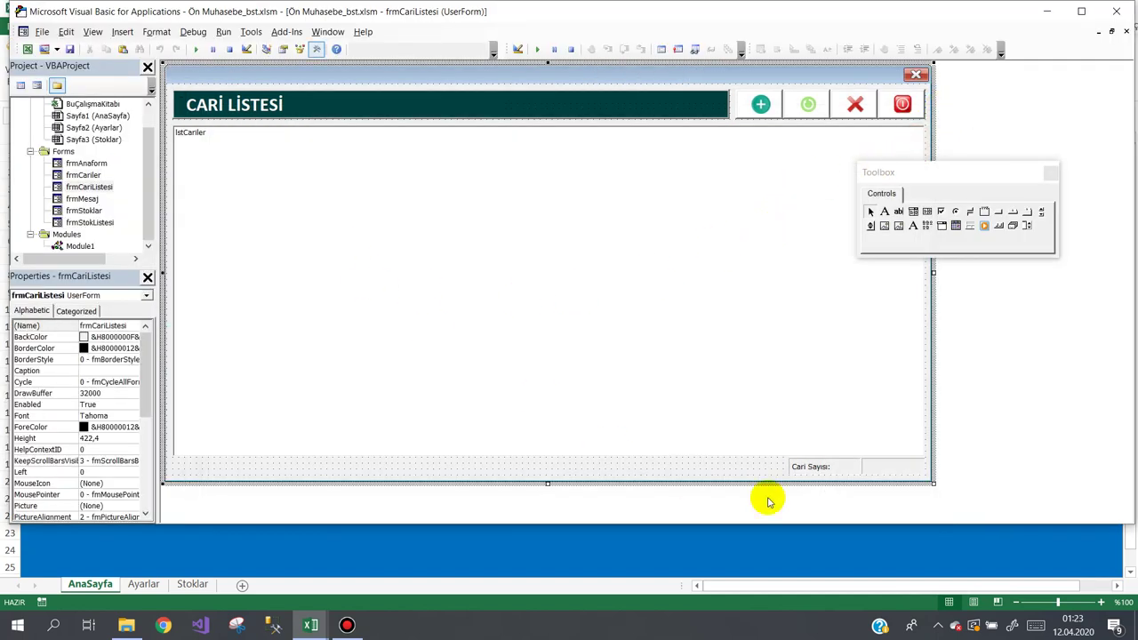
# Step: Adjust a column width in lstCariler's Column Headers and test-run the form
pyautogui.click(741, 338)
pyautogui.click(107, 337)
pyautogui.click(131, 337)
pyautogui.click(646, 211)
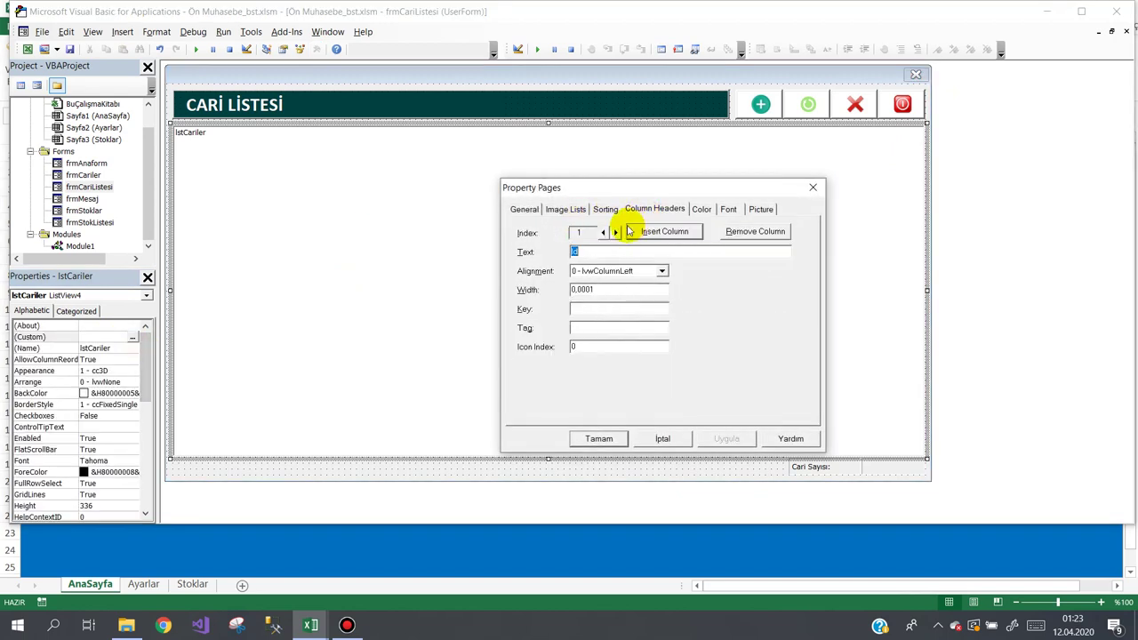
pyautogui.moveTo(614, 288); pyautogui.dragTo(531, 286)
pyautogui.write('260')
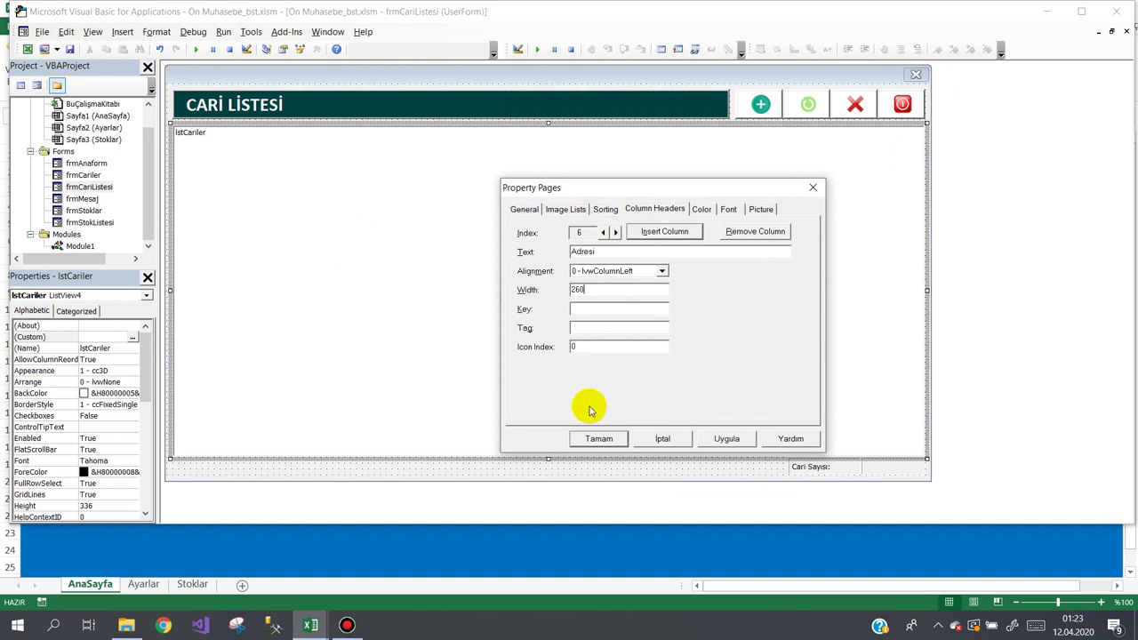
pyautogui.click(598, 437)
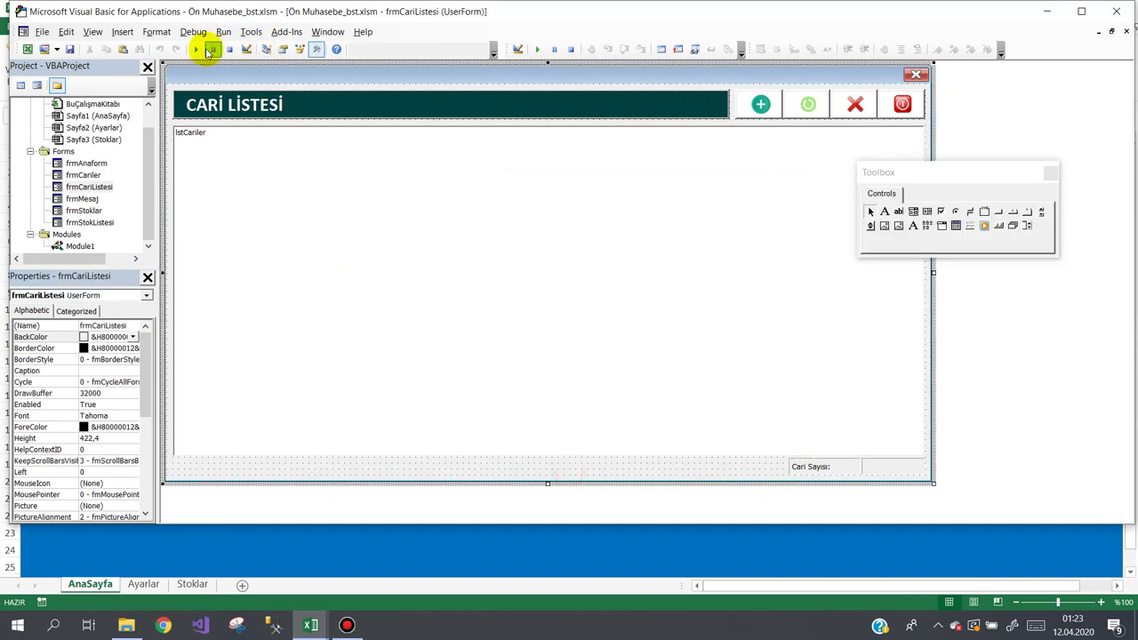
pyautogui.click(197, 48)
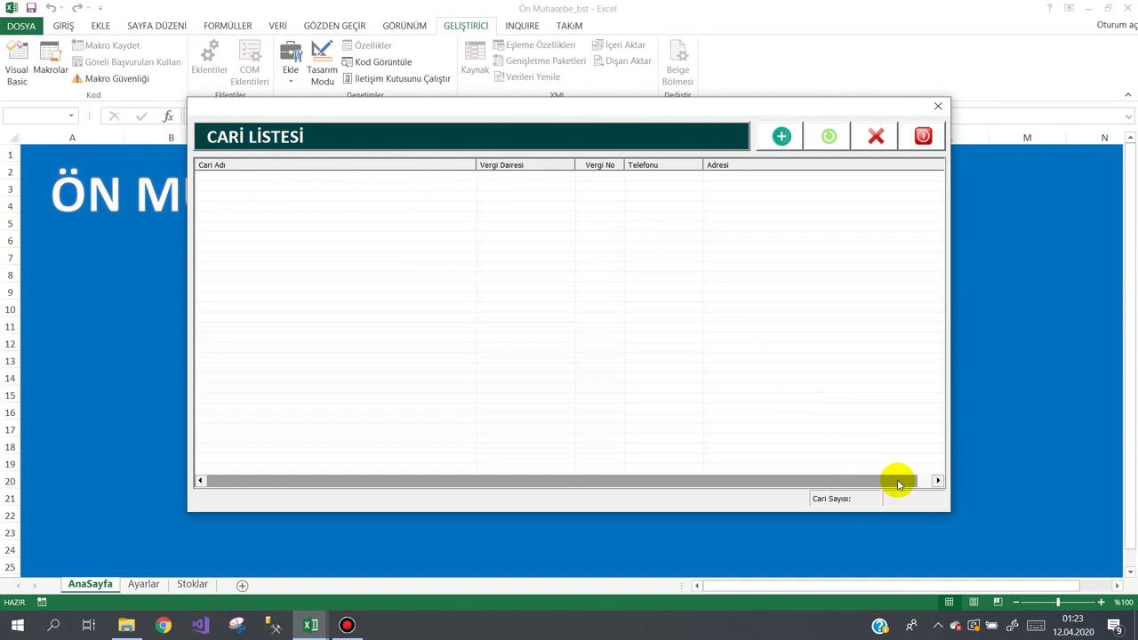
pyautogui.click(922, 136)
# Step: Enter a new width (25) for the sixth column, Adresi, and test-run the form
pyautogui.click(626, 253)
pyautogui.click(119, 332)
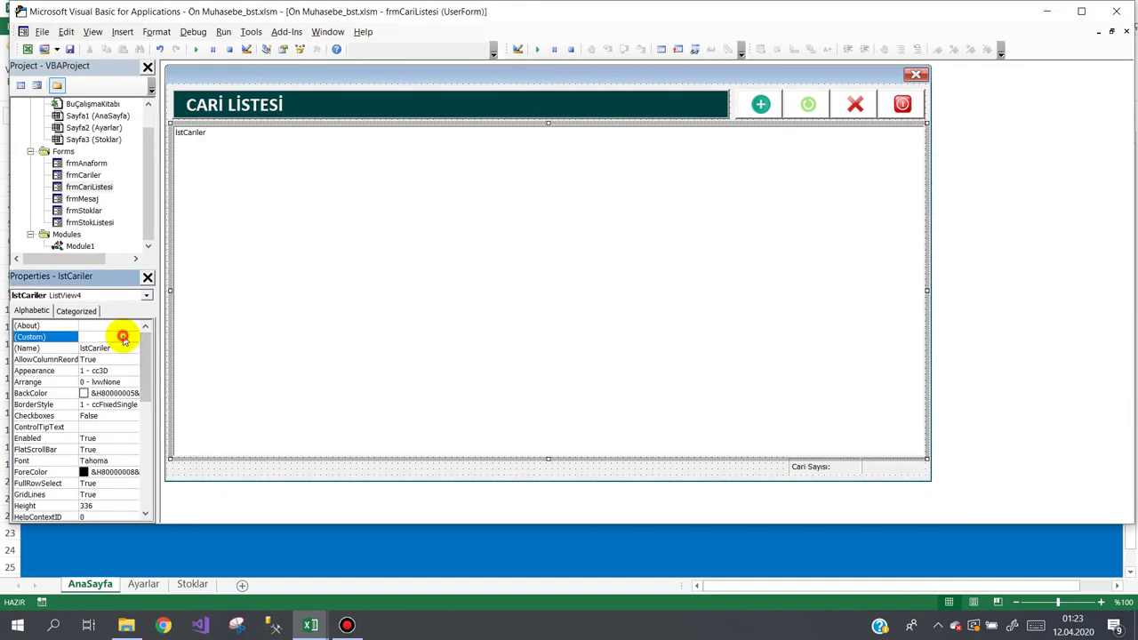
pyautogui.click(135, 337)
pyautogui.click(648, 209)
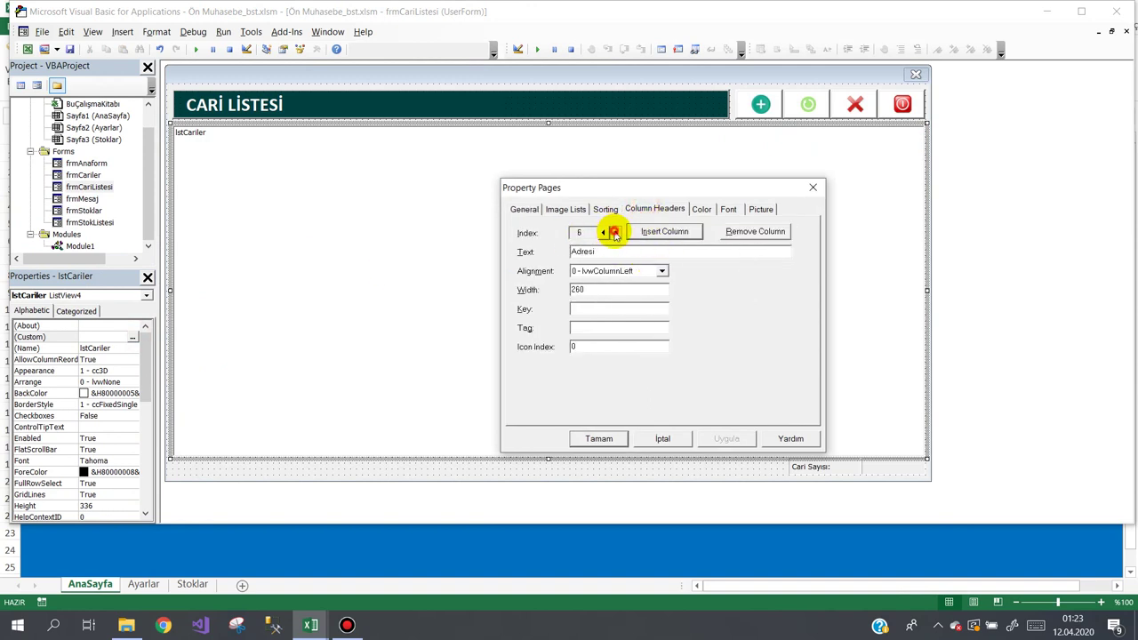
pyautogui.click(614, 232)
pyautogui.moveTo(622, 289); pyautogui.dragTo(458, 288)
pyautogui.write('255')
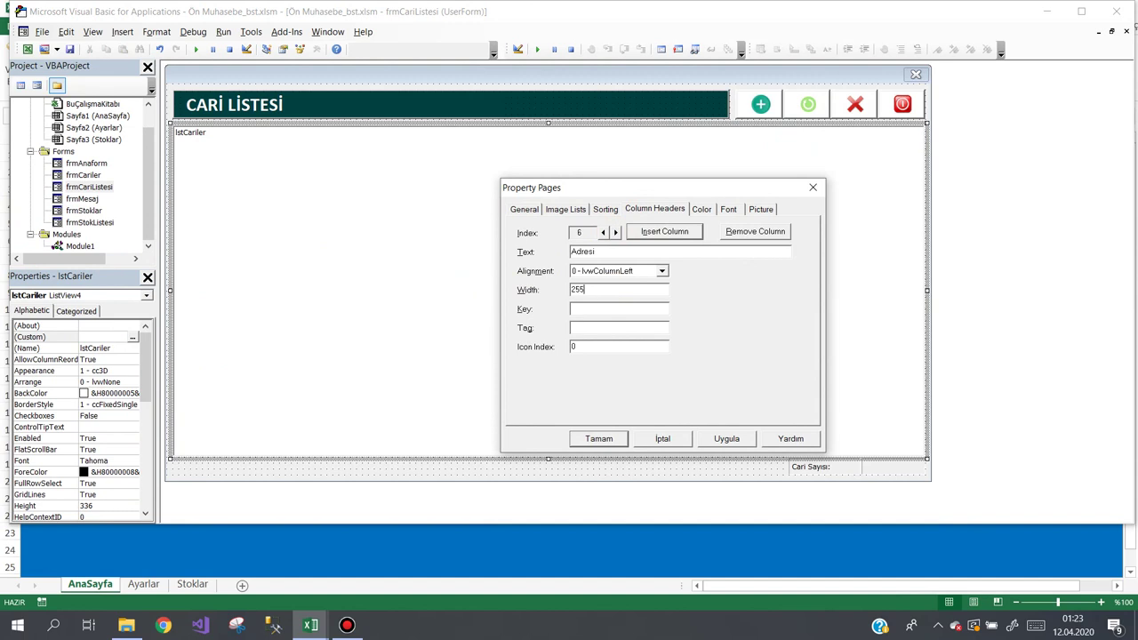
pyautogui.press('Return')
pyautogui.click(457, 465)
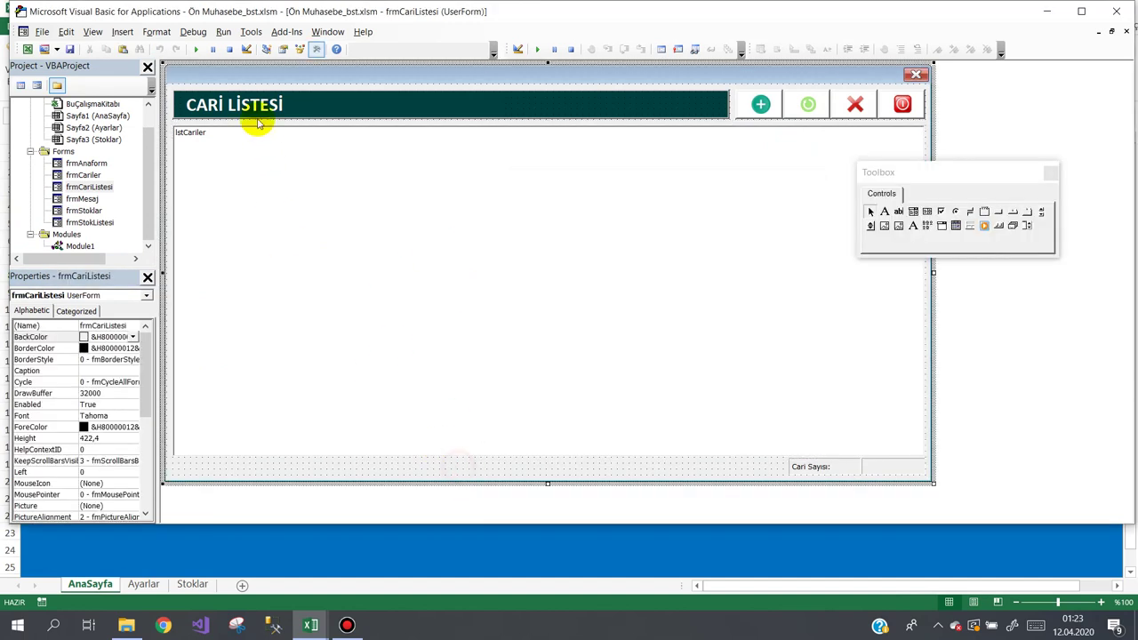
pyautogui.click(192, 50)
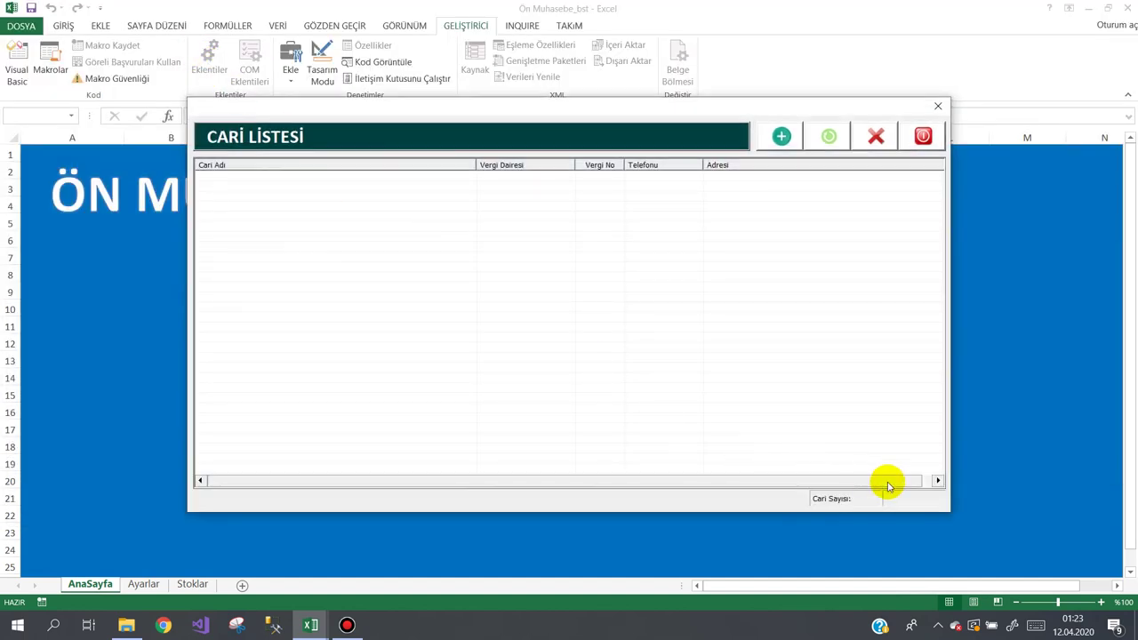
pyautogui.click(923, 136)
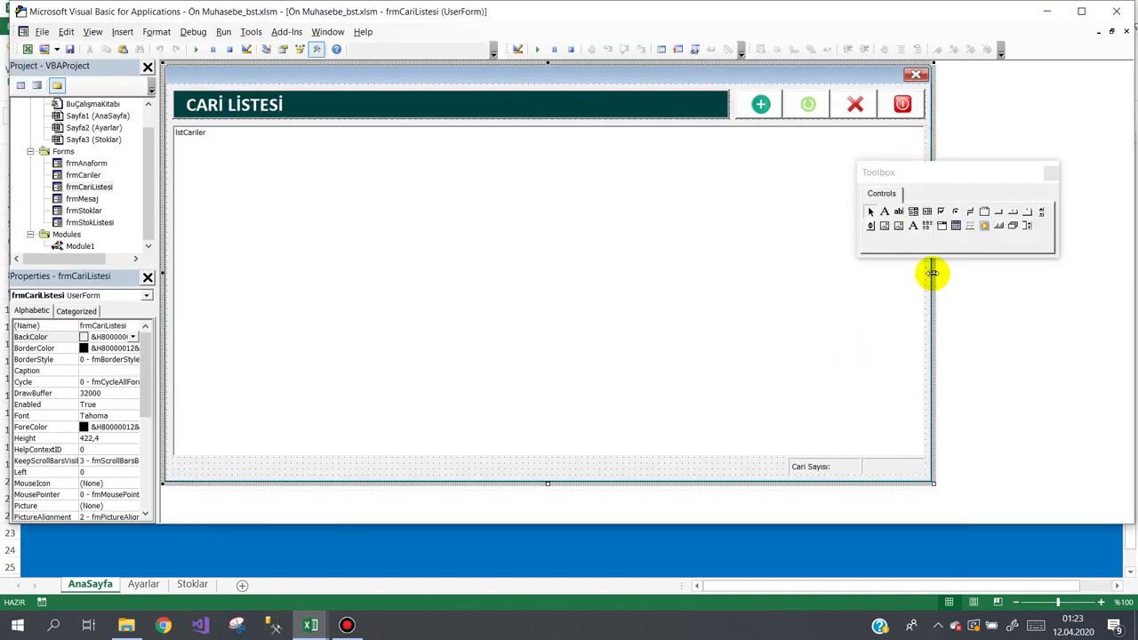
# Step: Widen the form's right edge slightly and test-run the layout again
pyautogui.moveTo(933, 273); pyautogui.dragTo(941, 273)
pyautogui.moveTo(944, 181); pyautogui.dragTo(668, 217)
pyautogui.click(893, 278)
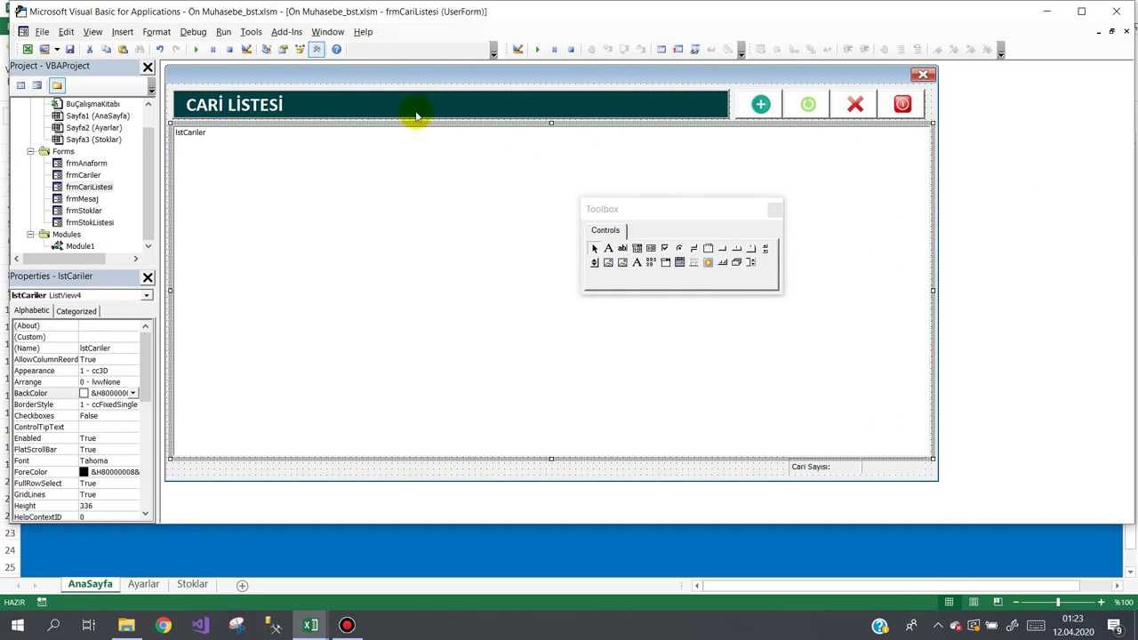
pyautogui.click(404, 86)
pyautogui.click(196, 48)
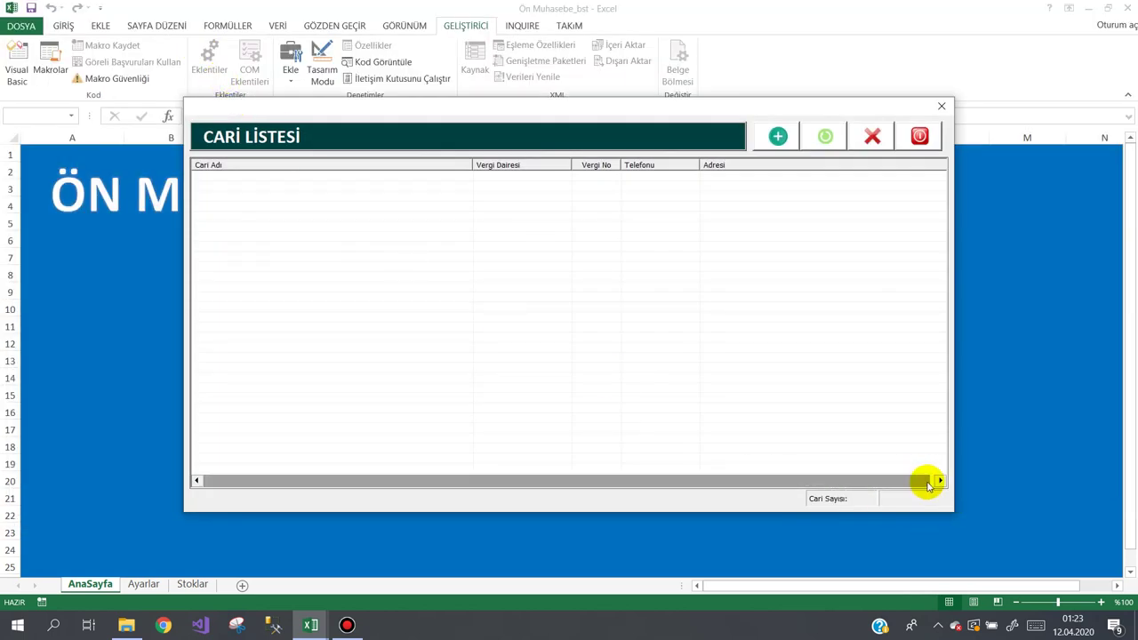
pyautogui.click(919, 136)
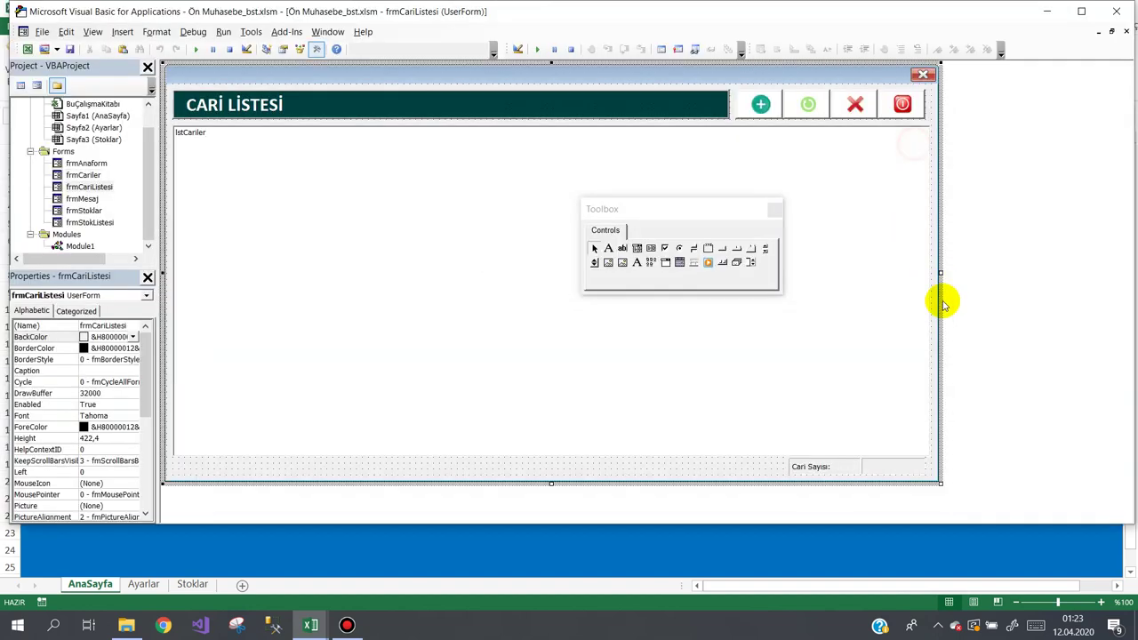
# Step: Widen the form, move the four header buttons right, stretch the CARİ LİSTESİ band, and test it
pyautogui.moveTo(939, 273); pyautogui.dragTo(943, 267)
pyautogui.click(930, 276)
pyautogui.moveTo(937, 106)
pyautogui.mouseDown()
pyautogui.moveTo(763, 108)
pyautogui.moveTo(782, 111)
pyautogui.mouseUp()
pyautogui.click(720, 108)
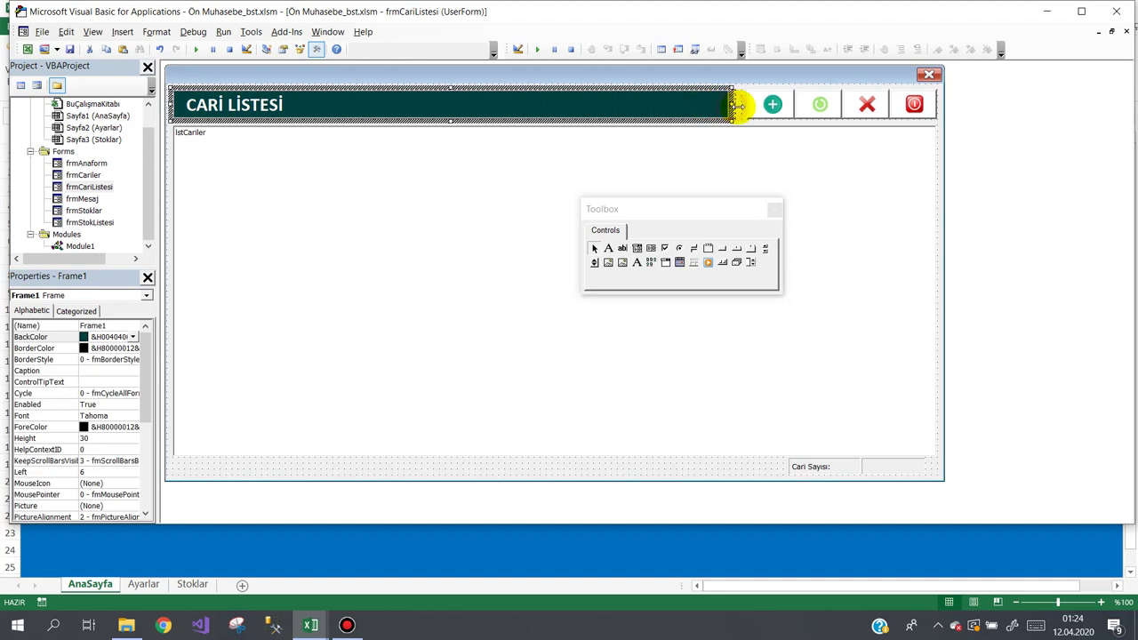
pyautogui.moveTo(742, 109); pyautogui.dragTo(745, 105)
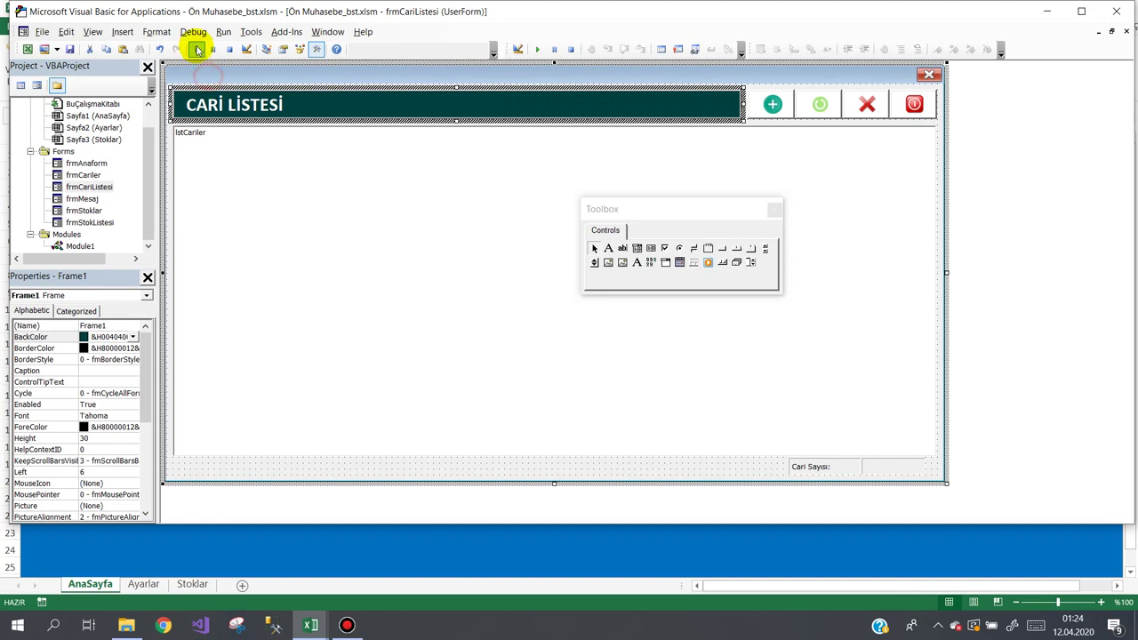
pyautogui.click(195, 48)
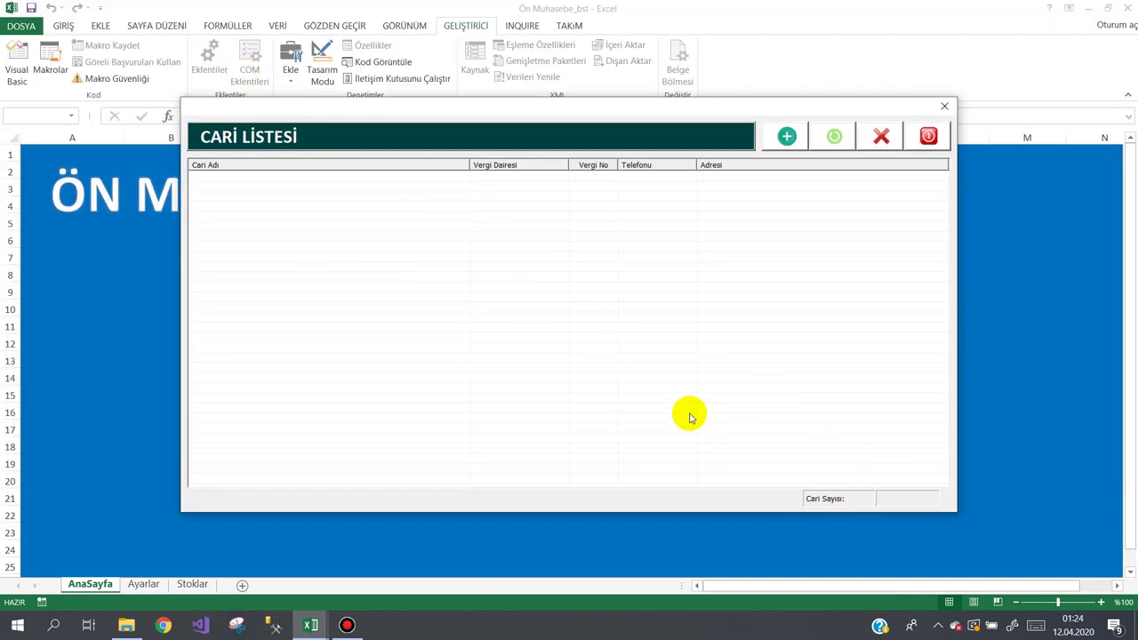
pyautogui.click(928, 136)
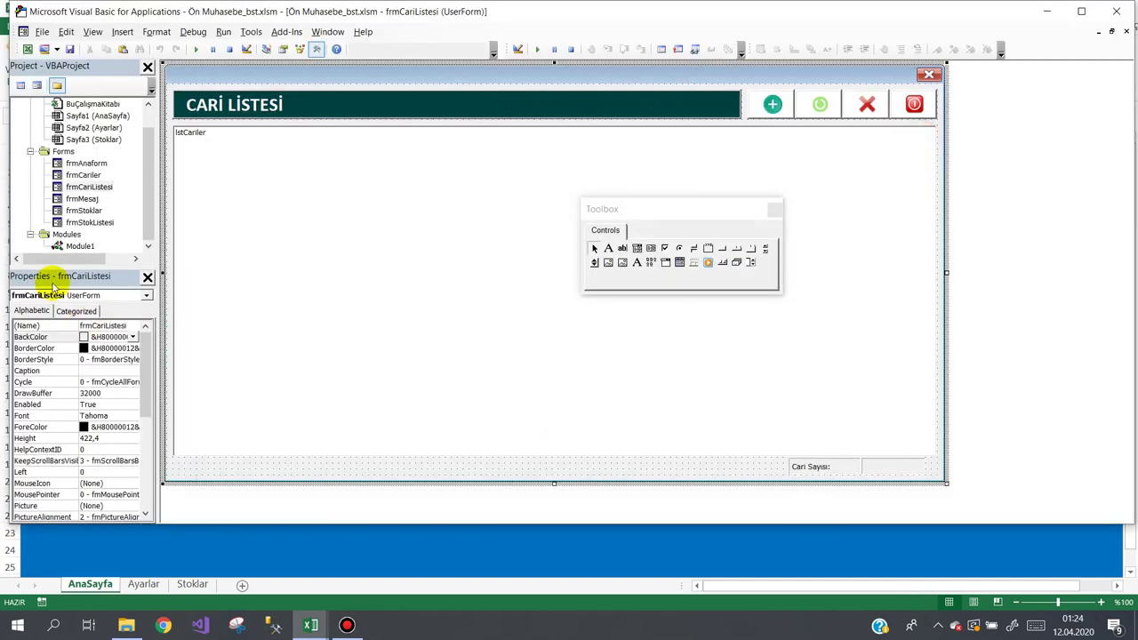
# Step: Add Unload Me to the İptal button's btnIptal_Click handler on frmCariler
pyautogui.doubleClick(83, 176)
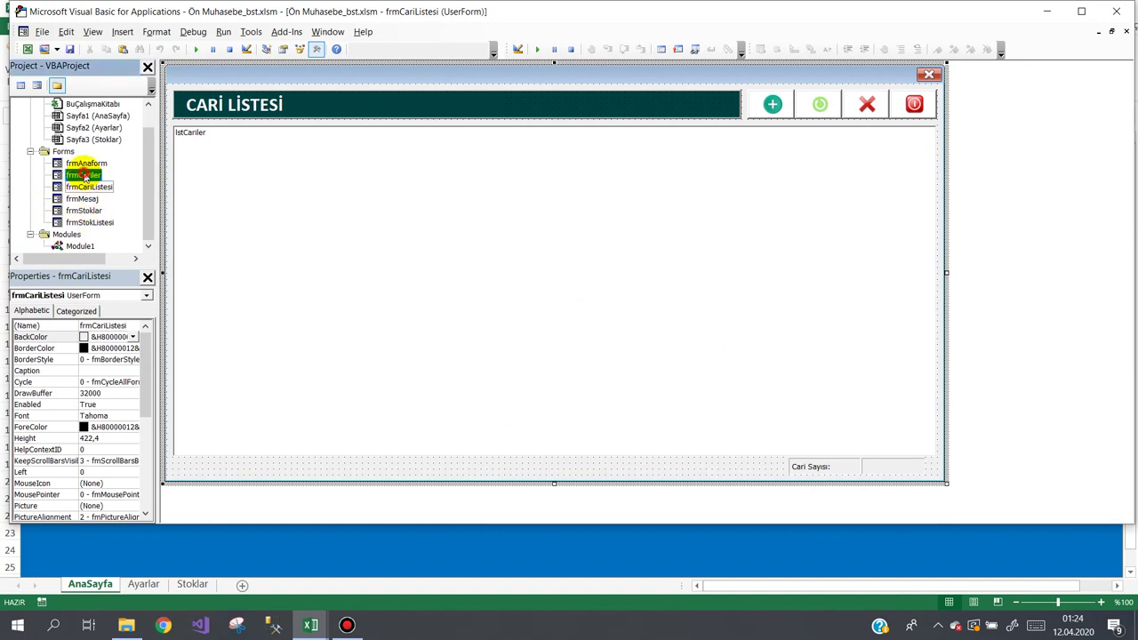
pyautogui.click(562, 296)
pyautogui.doubleClick(561, 296)
pyautogui.write('unload')
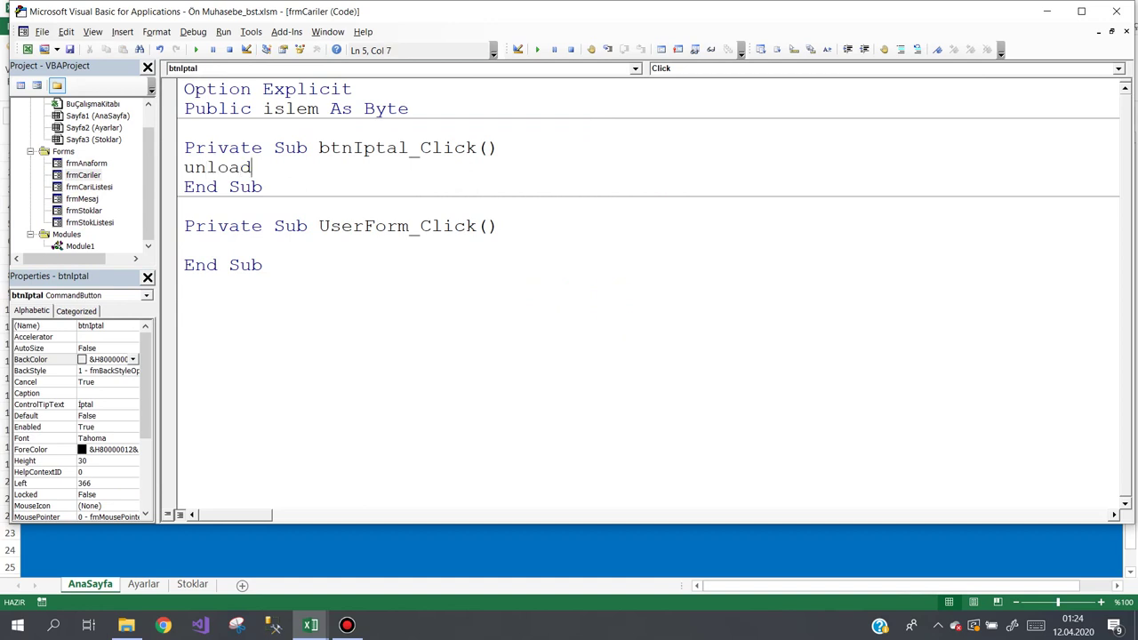
pyautogui.write('me')
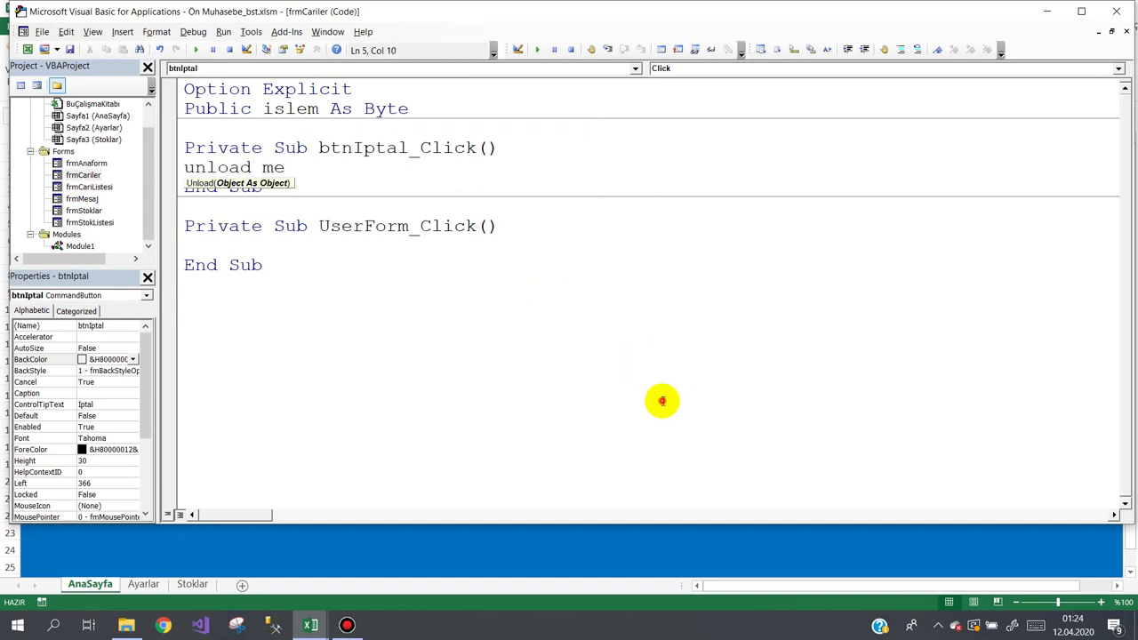
pyautogui.click(618, 368)
pyautogui.click(284, 538)
# Step: Launch the main program, open Cari Listesi, and open then cancel the new record form
pyautogui.click(289, 276)
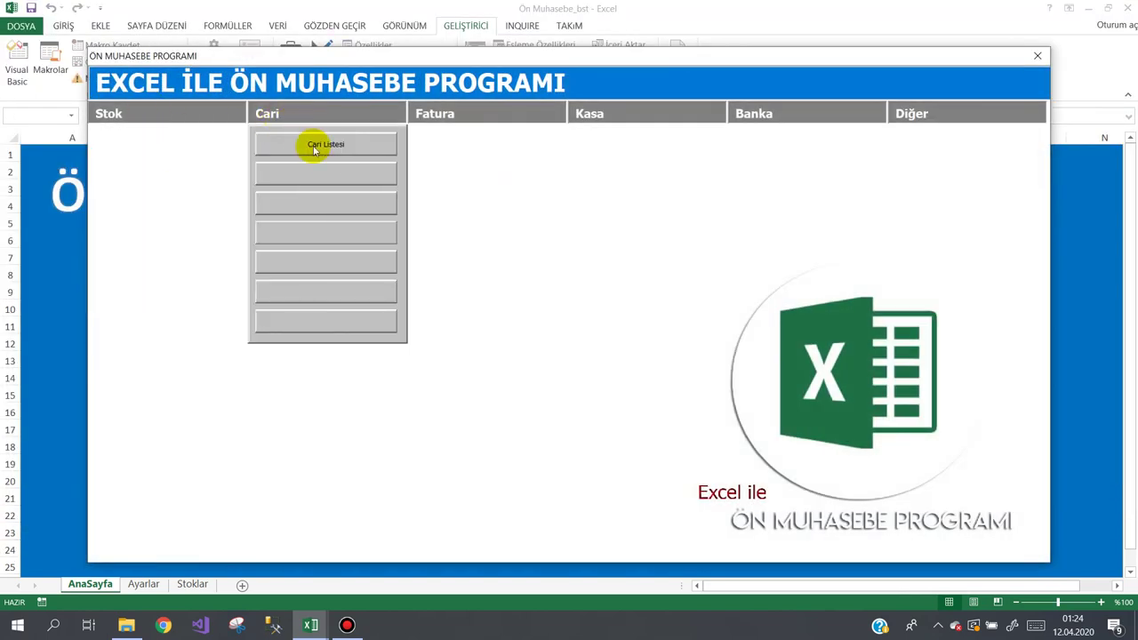
pyautogui.click(327, 144)
pyautogui.click(785, 137)
pyautogui.moveTo(588, 189); pyautogui.dragTo(528, 266)
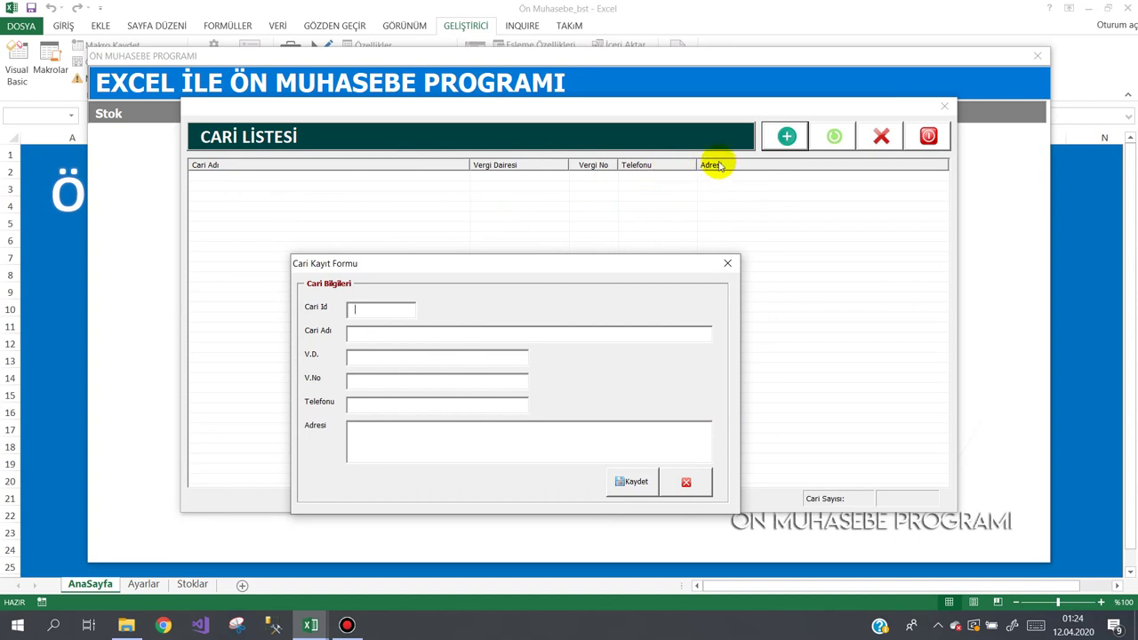
pyautogui.click(686, 481)
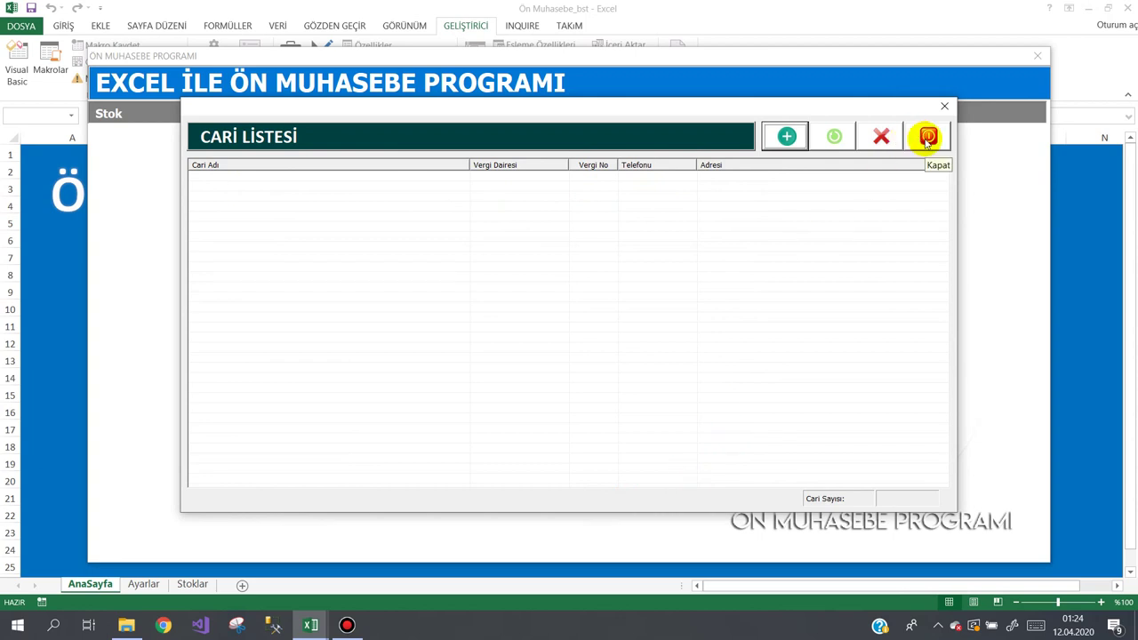
# Step: Close Cari Listesi, quit via Diğer > Kapat, and return to the VBA editor
pyautogui.click(927, 142)
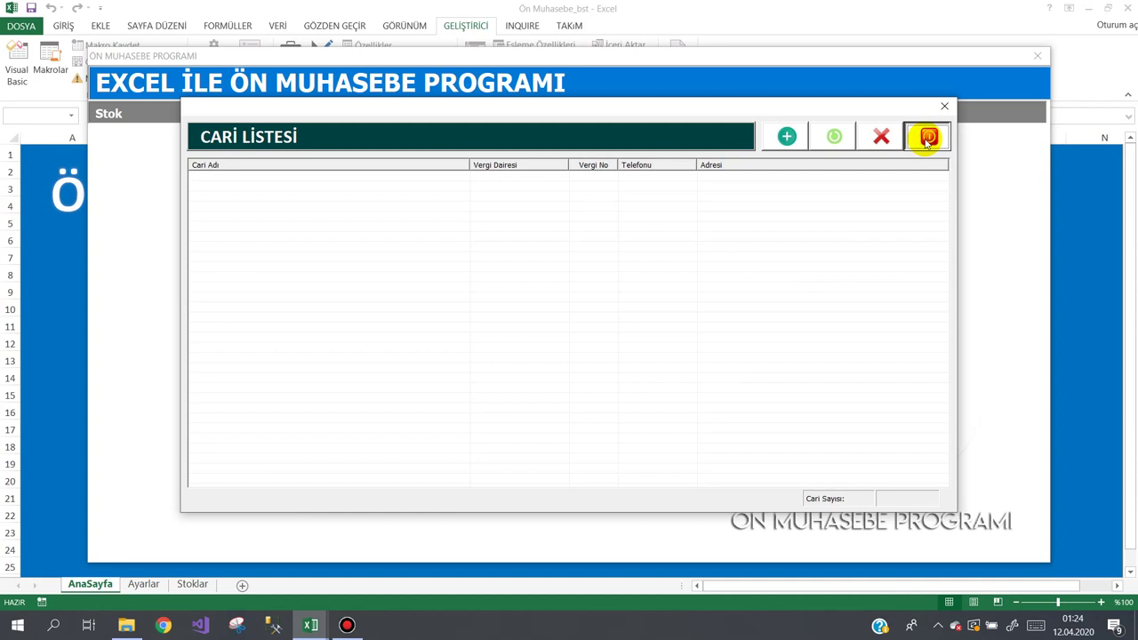
pyautogui.click(927, 142)
pyautogui.click(952, 117)
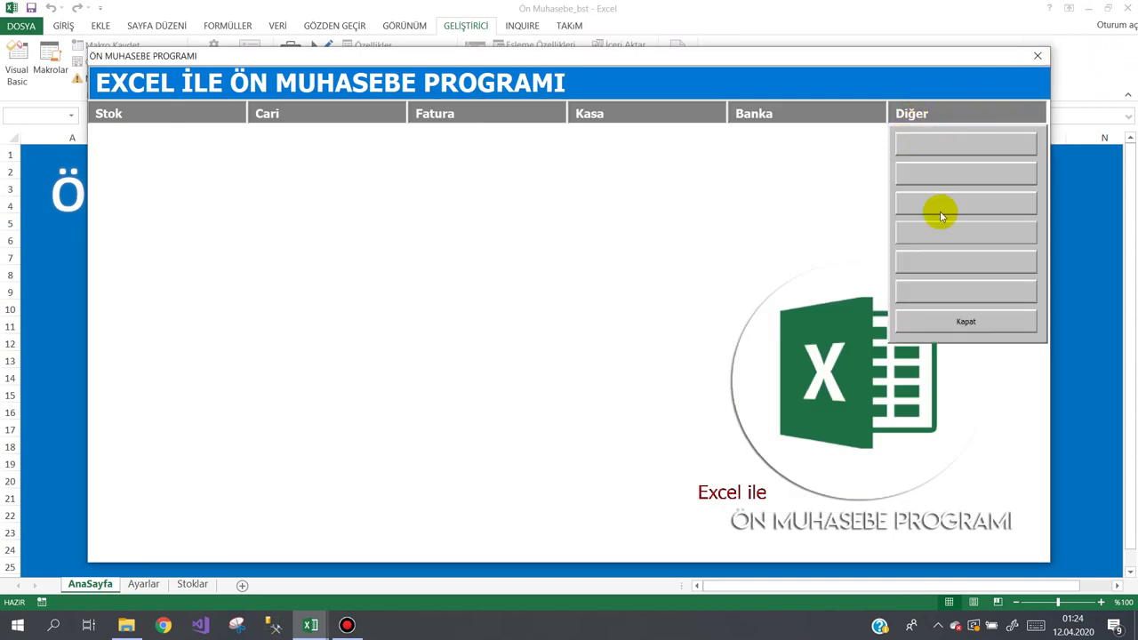
pyautogui.click(952, 321)
pyautogui.moveTo(309, 622)
pyautogui.click(358, 581)
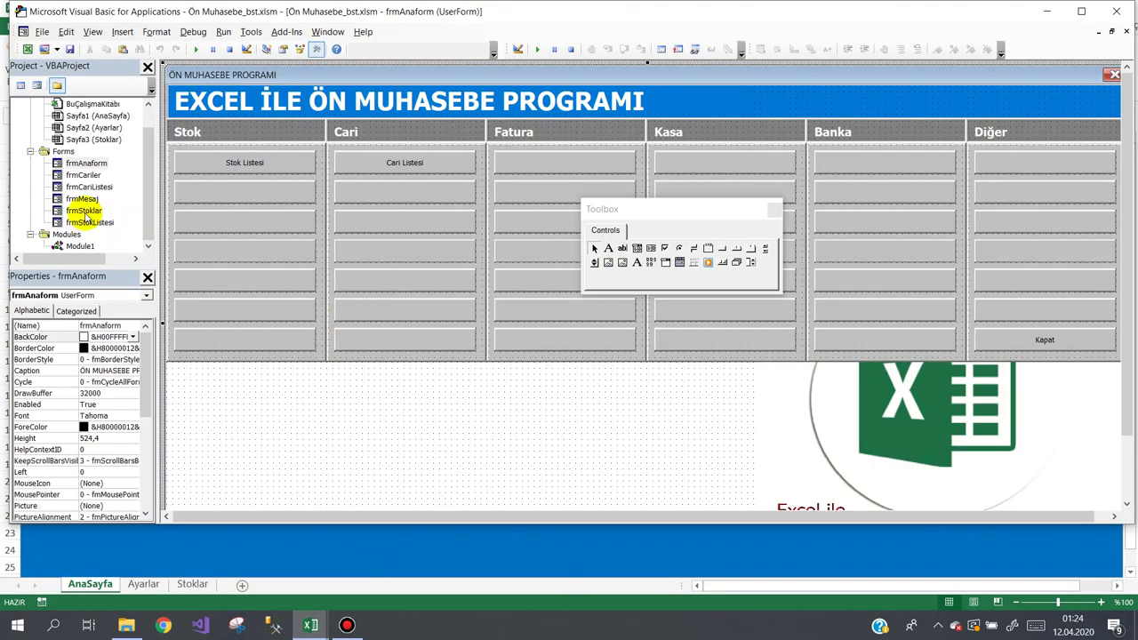
# Step: Set the Cari Adı column width to 255 in lstCariler's Column Headers
pyautogui.doubleClick(89, 187)
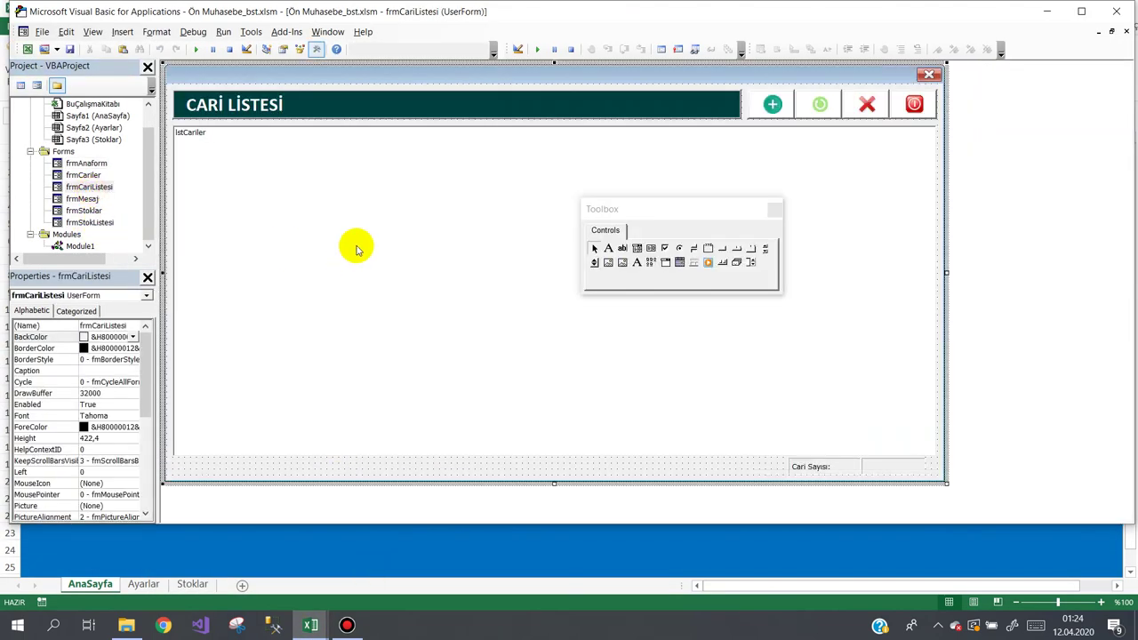
pyautogui.click(371, 247)
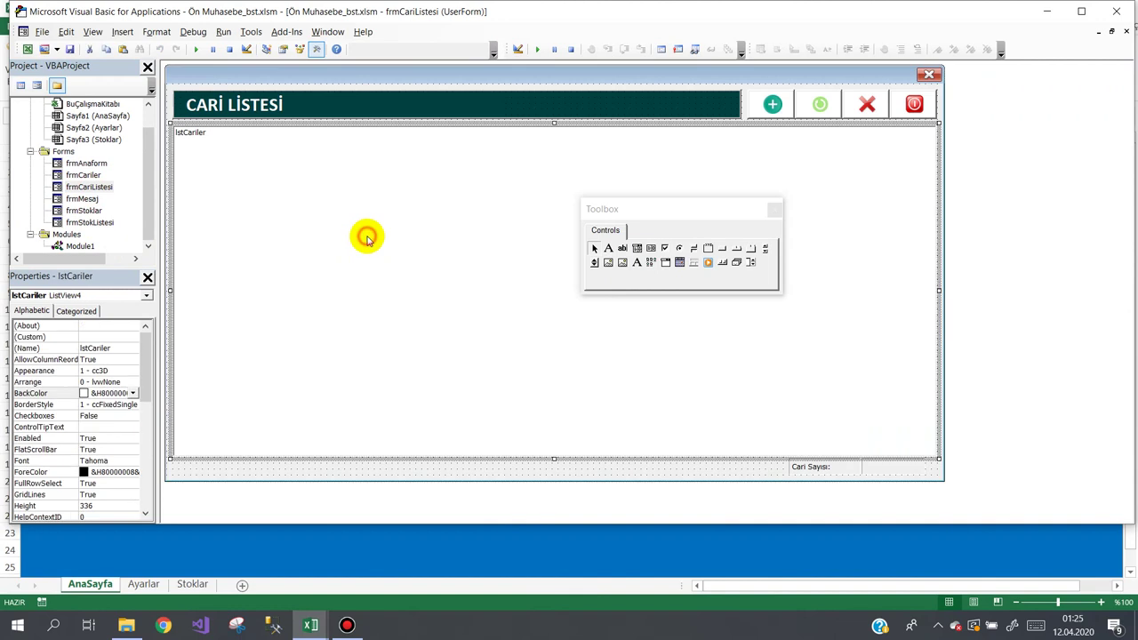
pyautogui.click(129, 337)
pyautogui.click(132, 339)
pyautogui.click(636, 208)
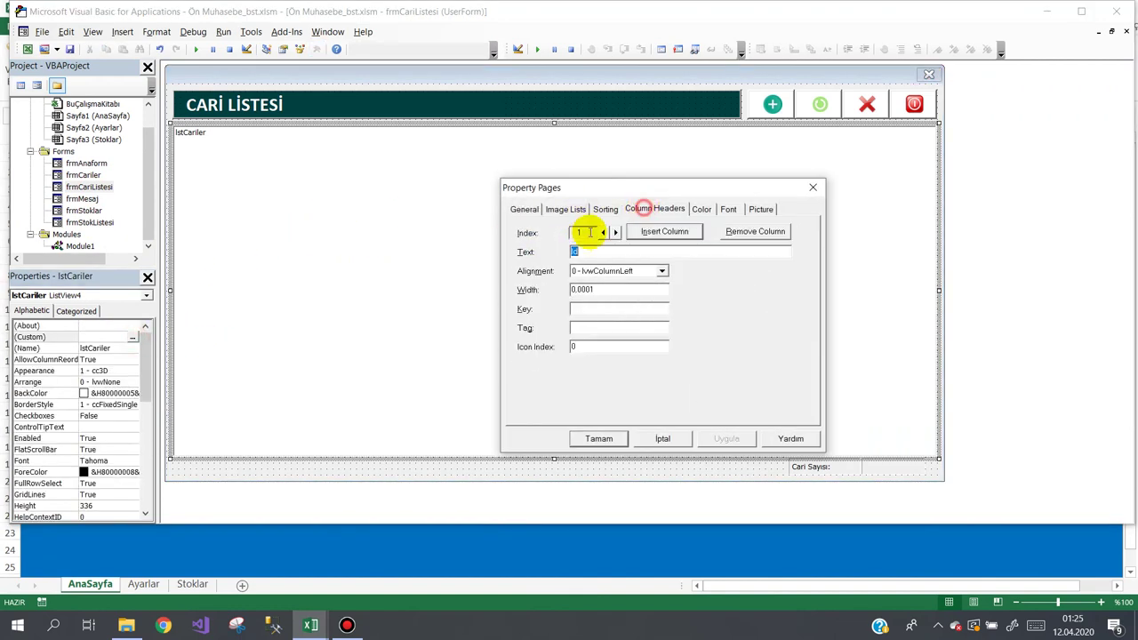
pyautogui.click(615, 232)
pyautogui.doubleClick(588, 291)
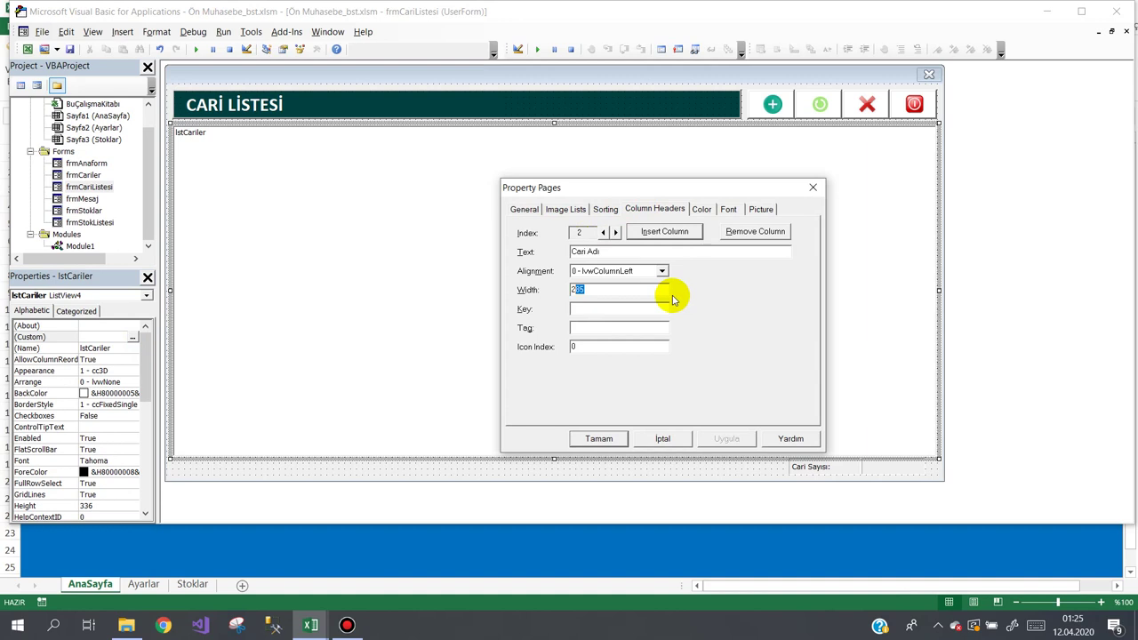
pyautogui.write('255')
pyautogui.click(727, 439)
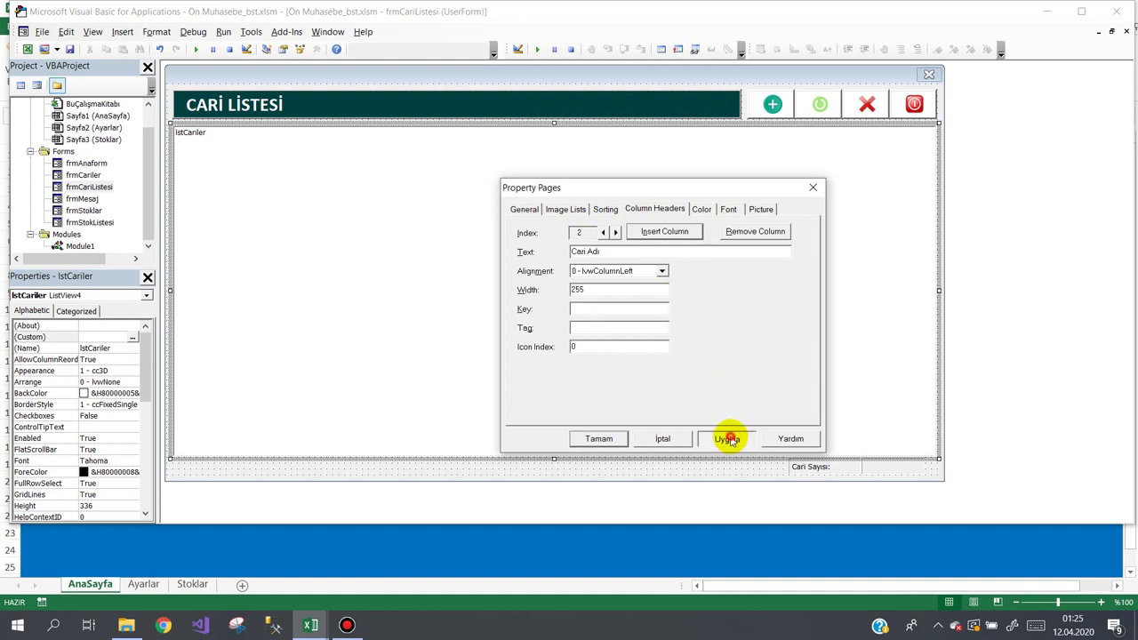
# Step: Set Adresi to 225 and insert a new Bakiyesi column with width 60
pyautogui.click(615, 232)
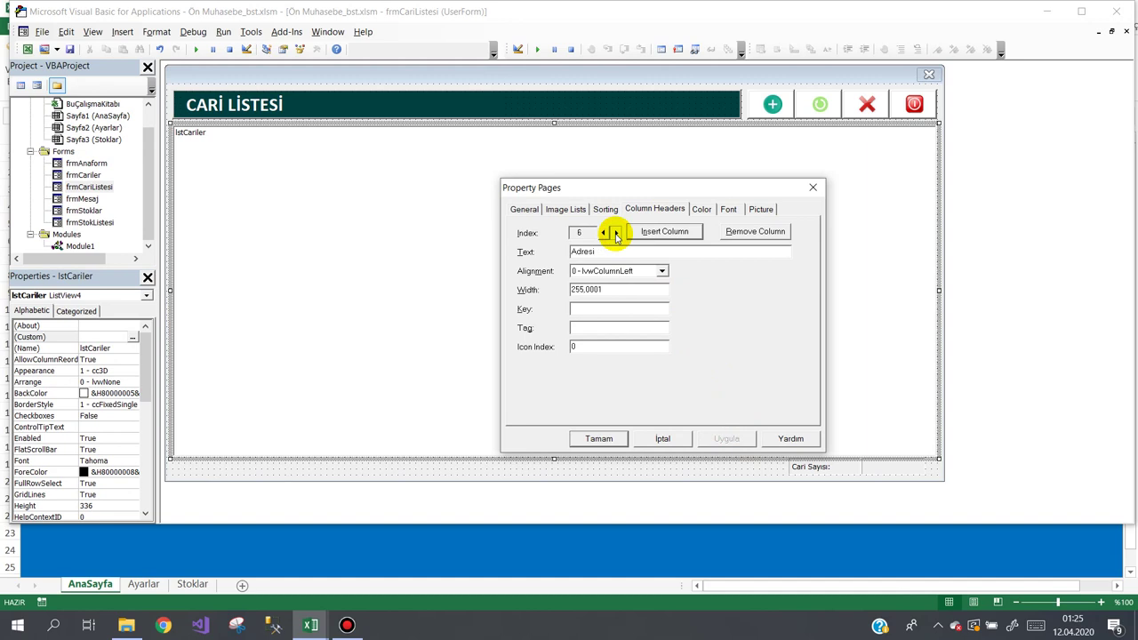
pyautogui.moveTo(611, 289); pyautogui.dragTo(543, 290)
pyautogui.write('225')
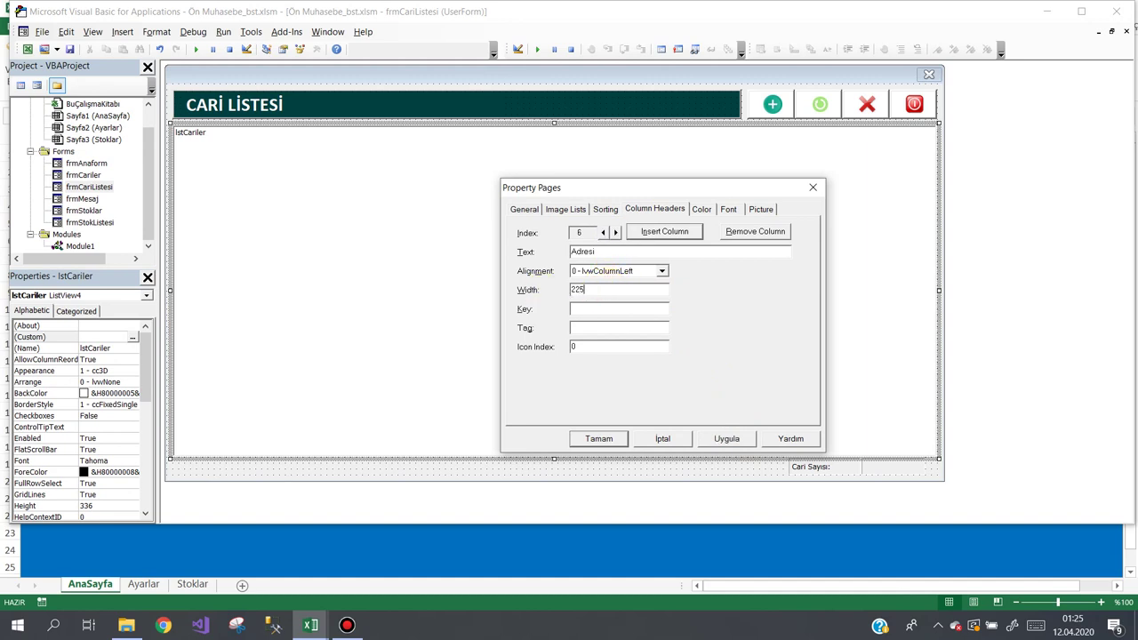
pyautogui.click(615, 232)
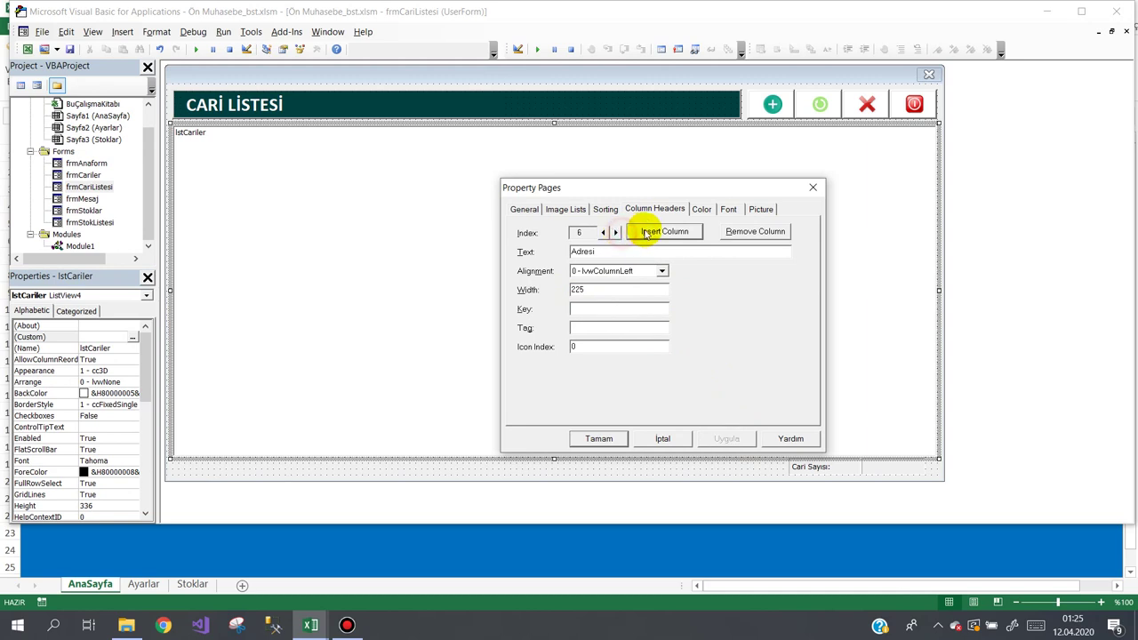
pyautogui.click(642, 233)
pyautogui.click(577, 253)
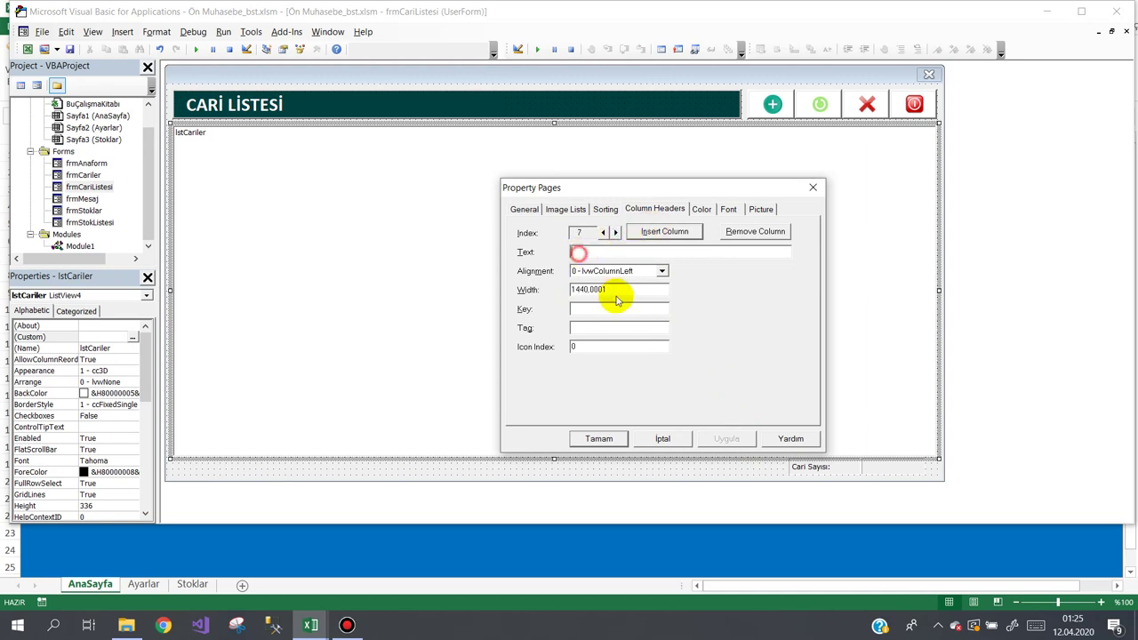
pyautogui.write('Bakiyesi')
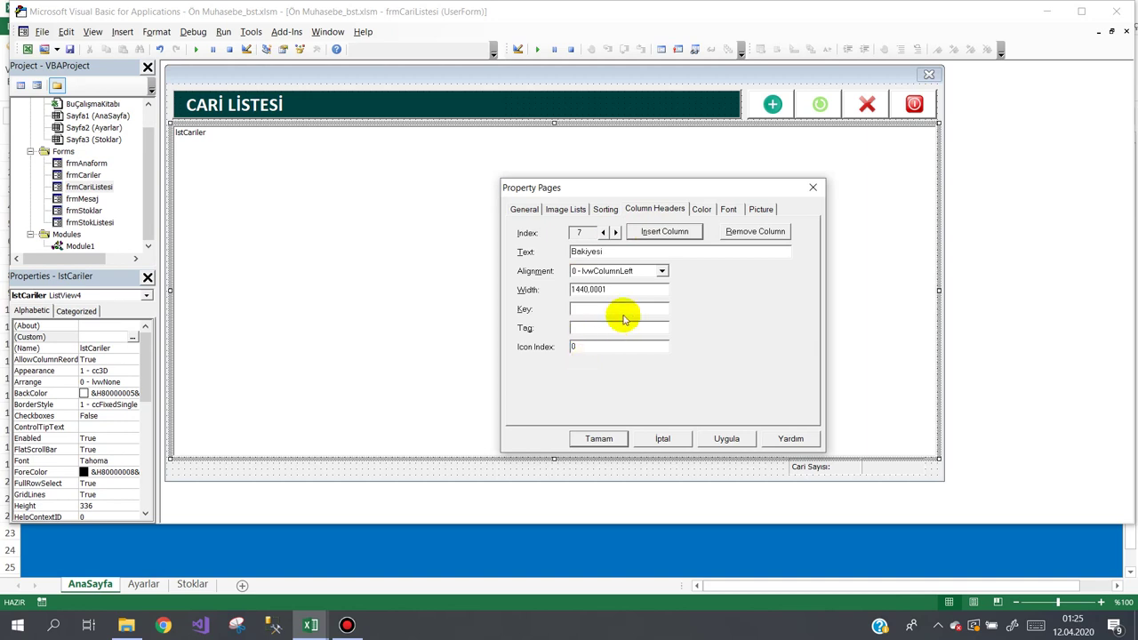
pyautogui.doubleClick(627, 288)
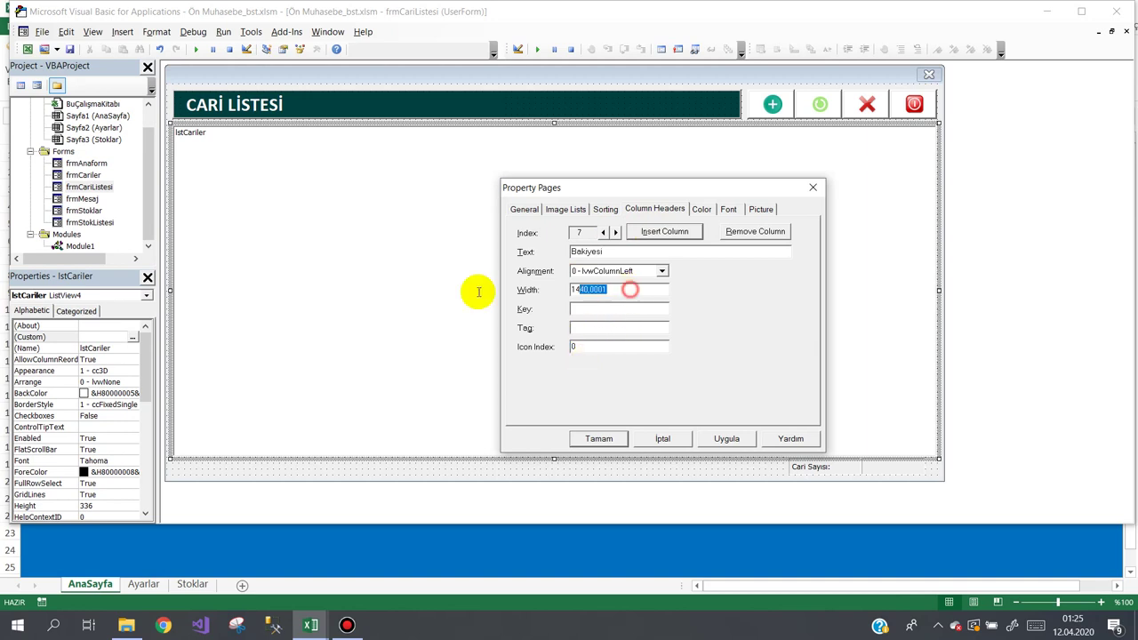
pyautogui.write('60')
pyautogui.click(729, 437)
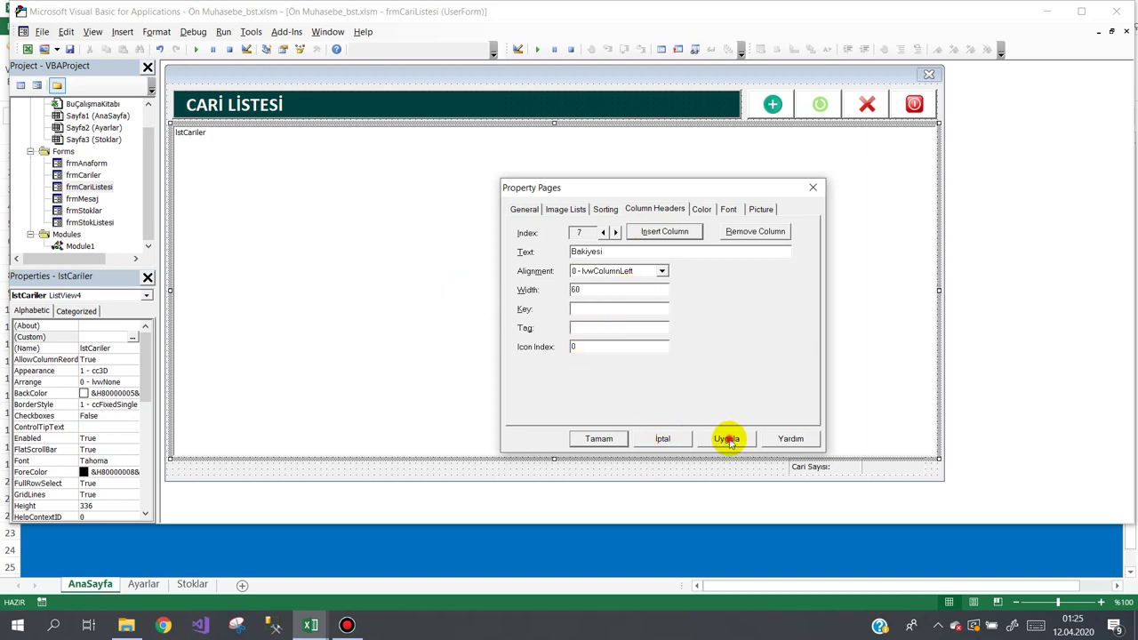
pyautogui.click(594, 441)
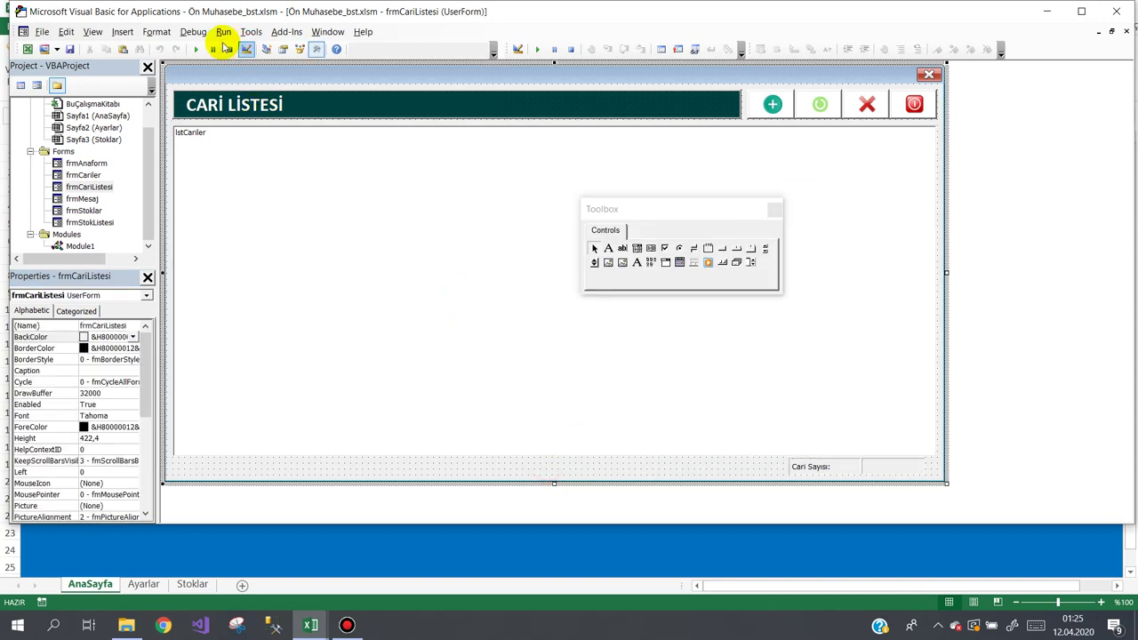
# Step: Test-run Cari Listesi to see the Bakiyesi column, then reselect the form in its designer
pyautogui.click(193, 51)
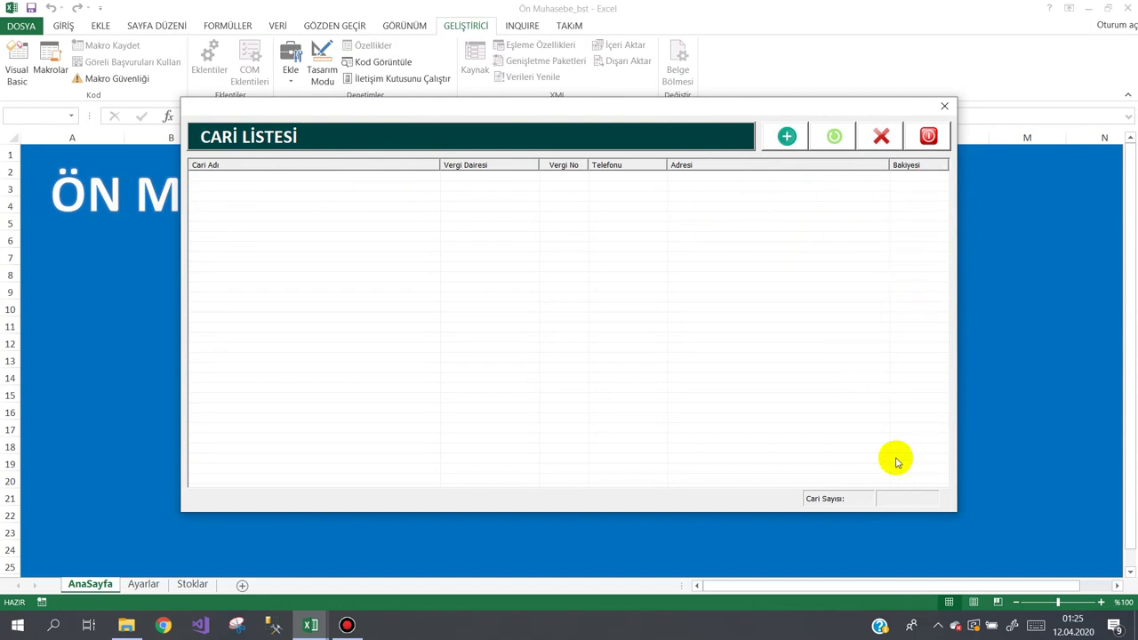
pyautogui.click(926, 140)
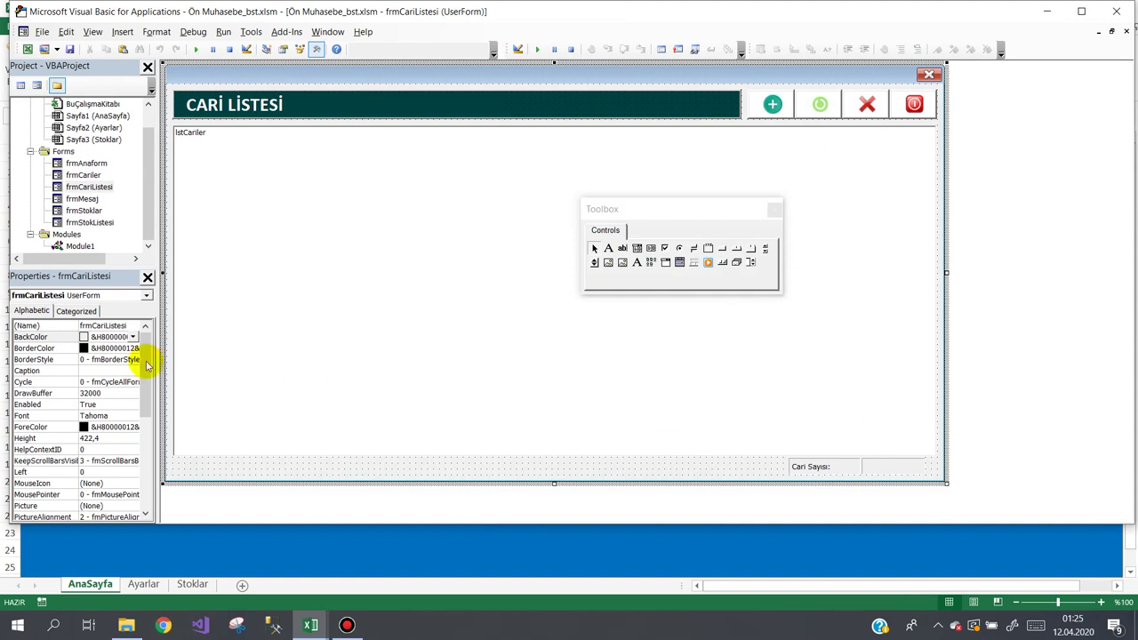
pyautogui.click(89, 177)
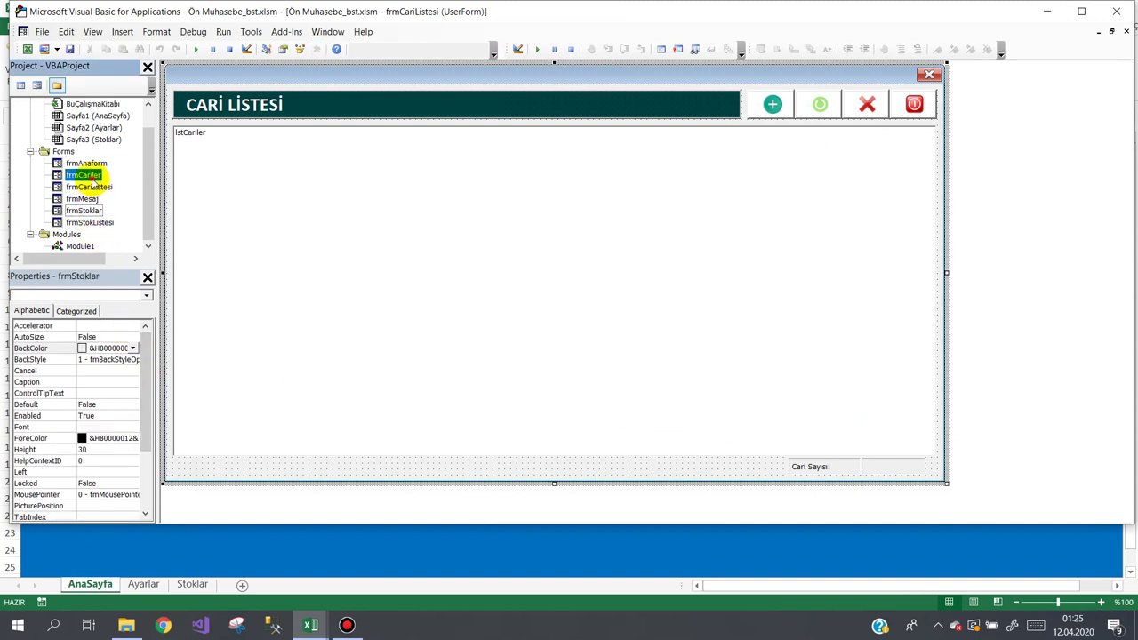
pyautogui.doubleClick(89, 187)
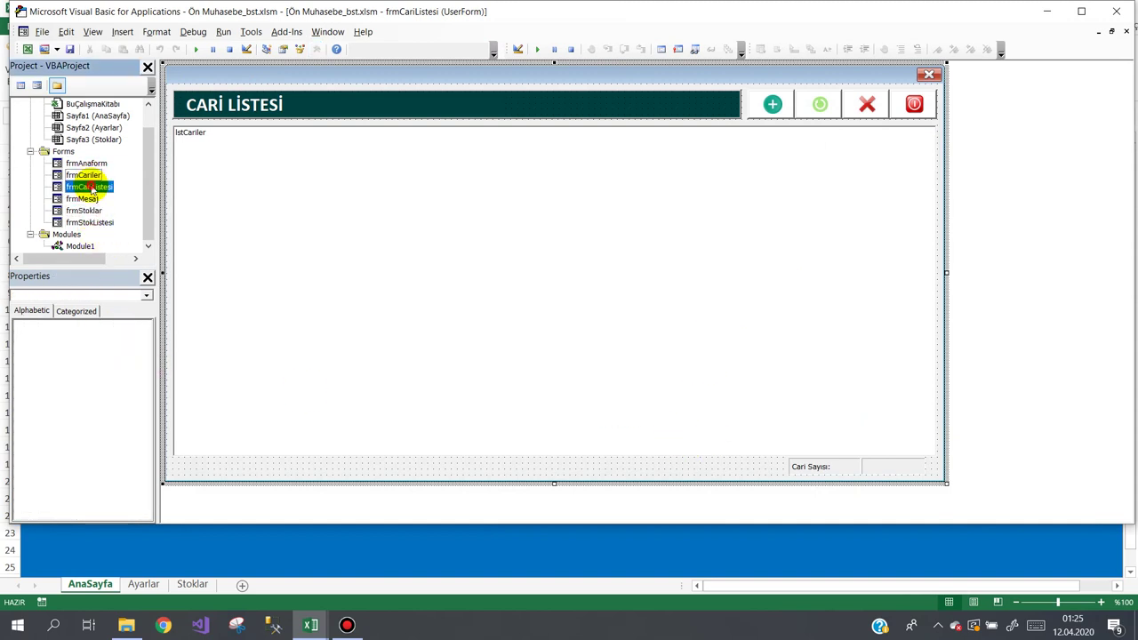
pyautogui.click(896, 471)
pyautogui.click(769, 471)
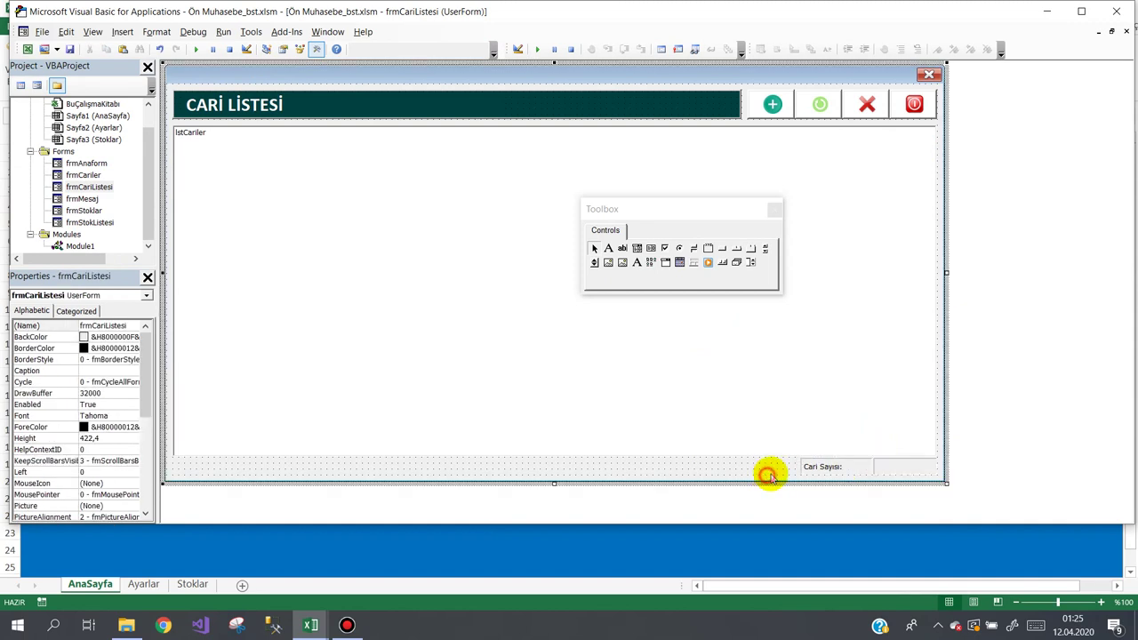
# Step: Save the workbook past the personal-information warning and relaunch the main program
pyautogui.click(71, 49)
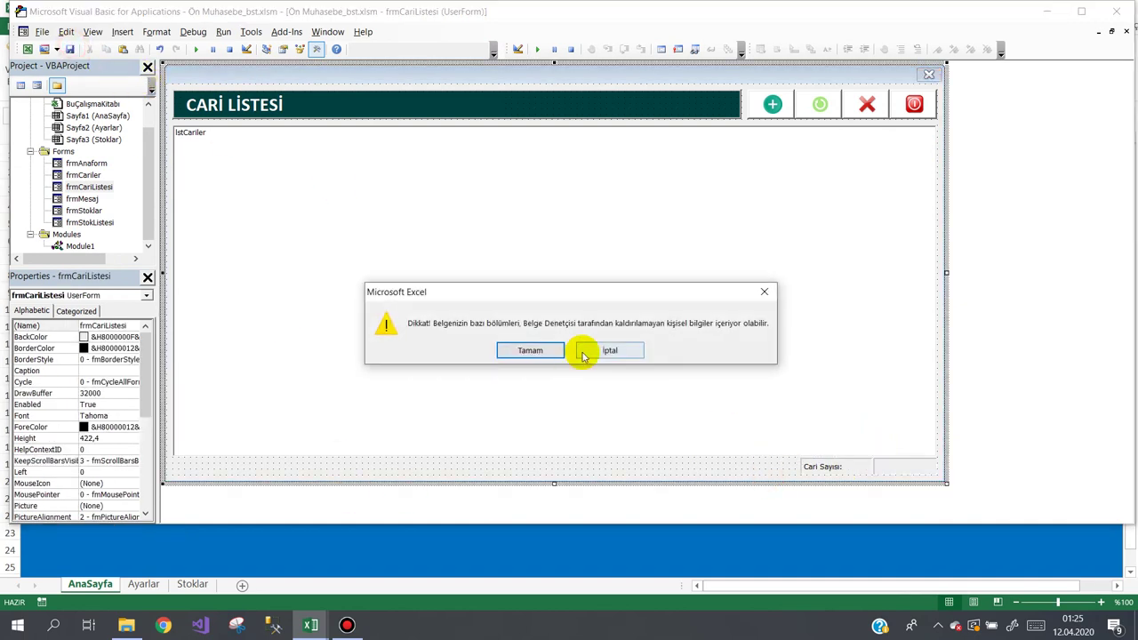
pyautogui.click(523, 351)
pyautogui.click(377, 544)
pyautogui.click(325, 267)
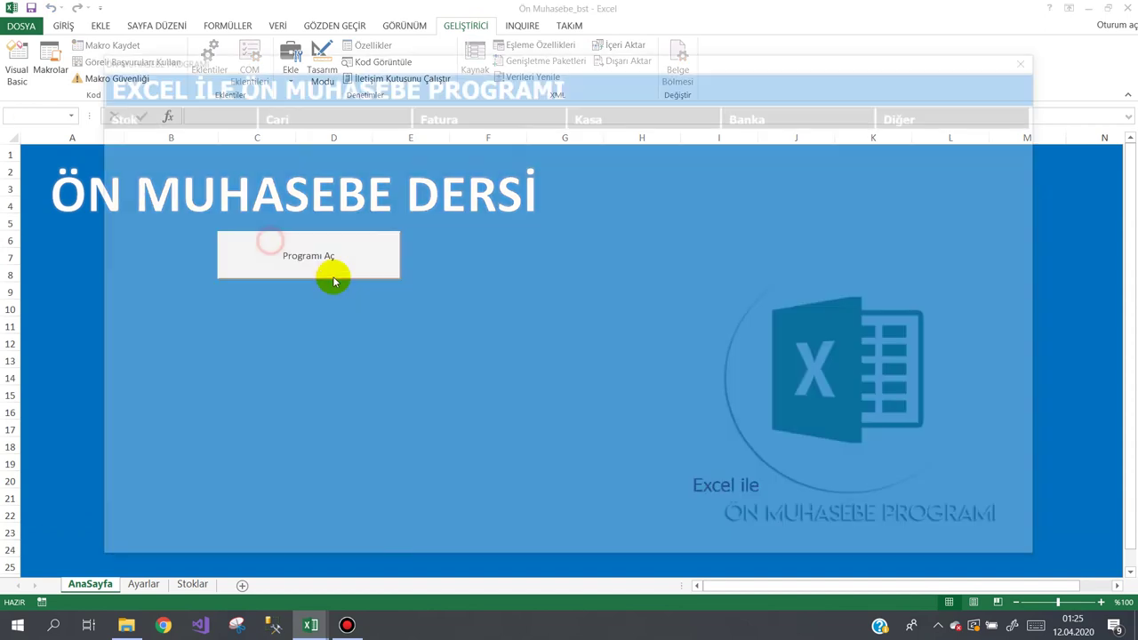
# Step: Open Cari Listesi from the Cari section, reopen it, and bring up the empty Cari Kayıt Formu
pyautogui.click(307, 142)
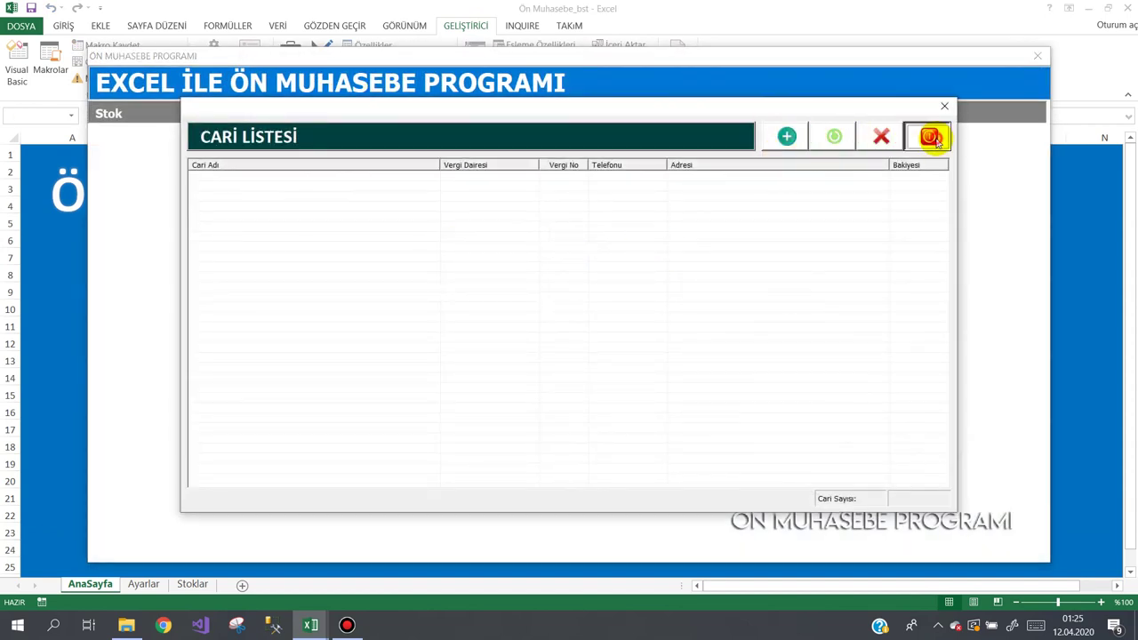
pyautogui.click(928, 136)
pyautogui.moveTo(398, 113)
pyautogui.click(320, 142)
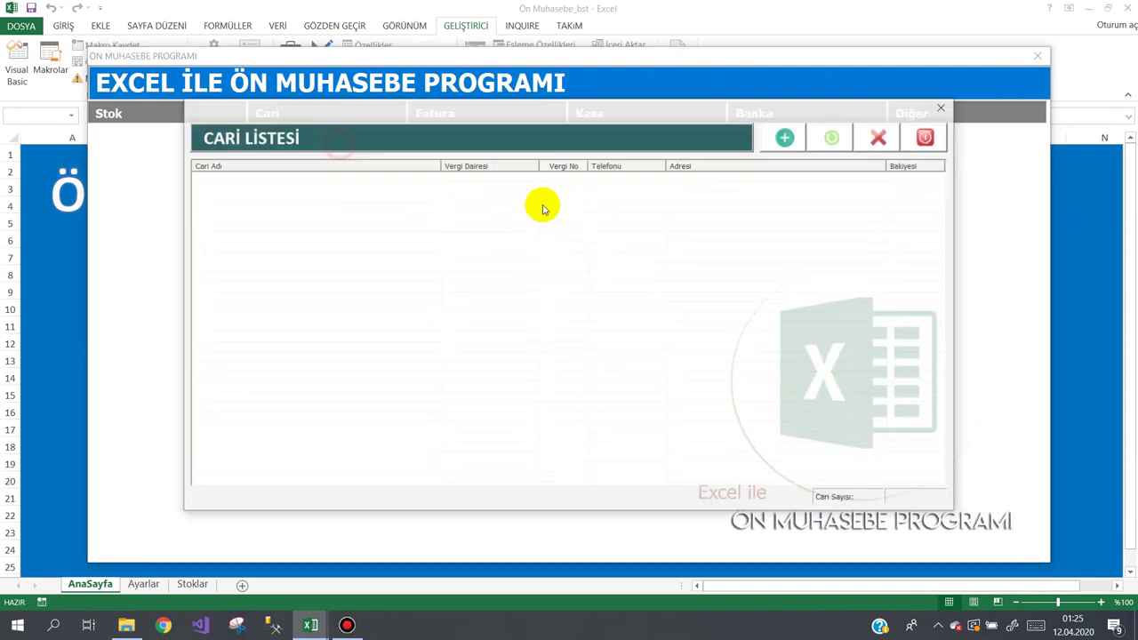
pyautogui.click(786, 136)
pyautogui.moveTo(569, 184); pyautogui.dragTo(543, 205)
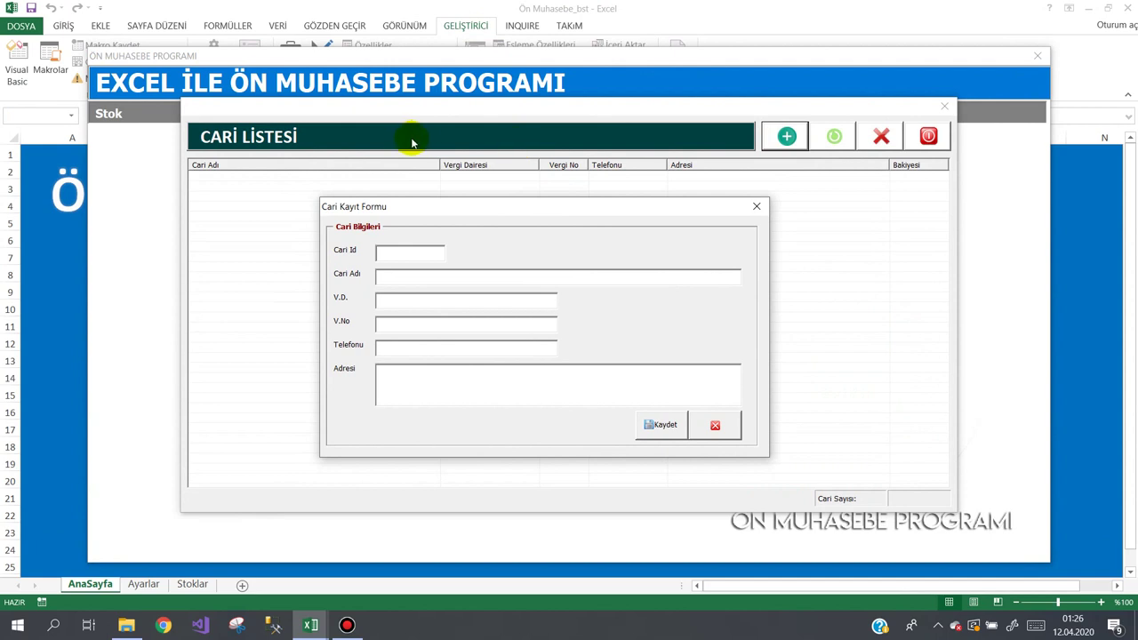
pyautogui.click(349, 624)
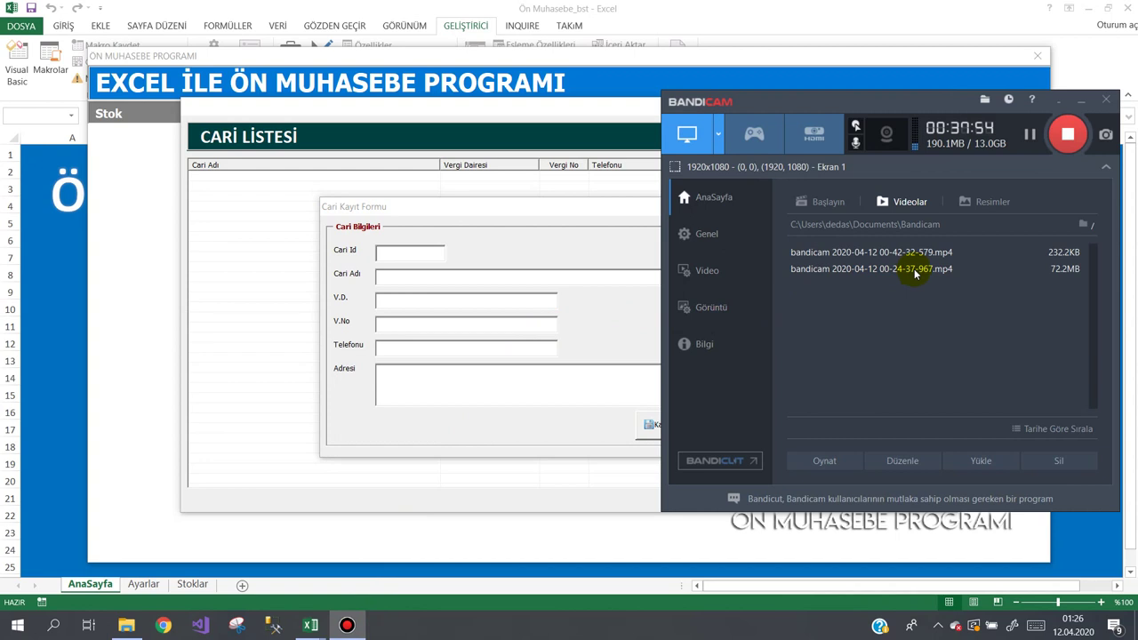
pyautogui.moveTo(861, 105); pyautogui.dragTo(875, 25)
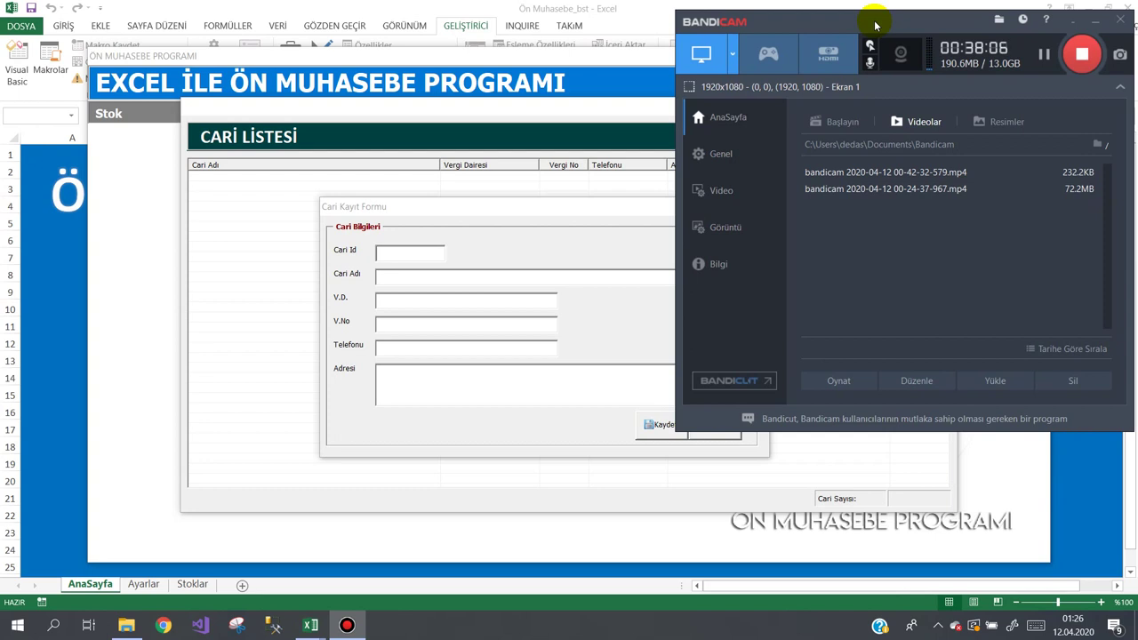
pyautogui.moveTo(875, 24); pyautogui.dragTo(872, 79)
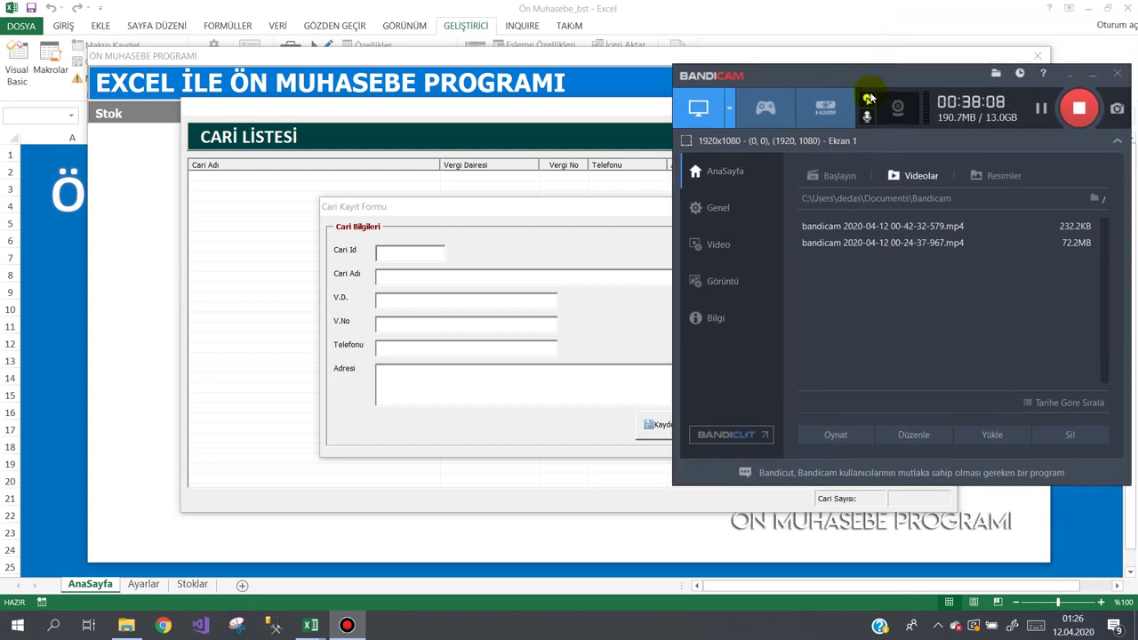